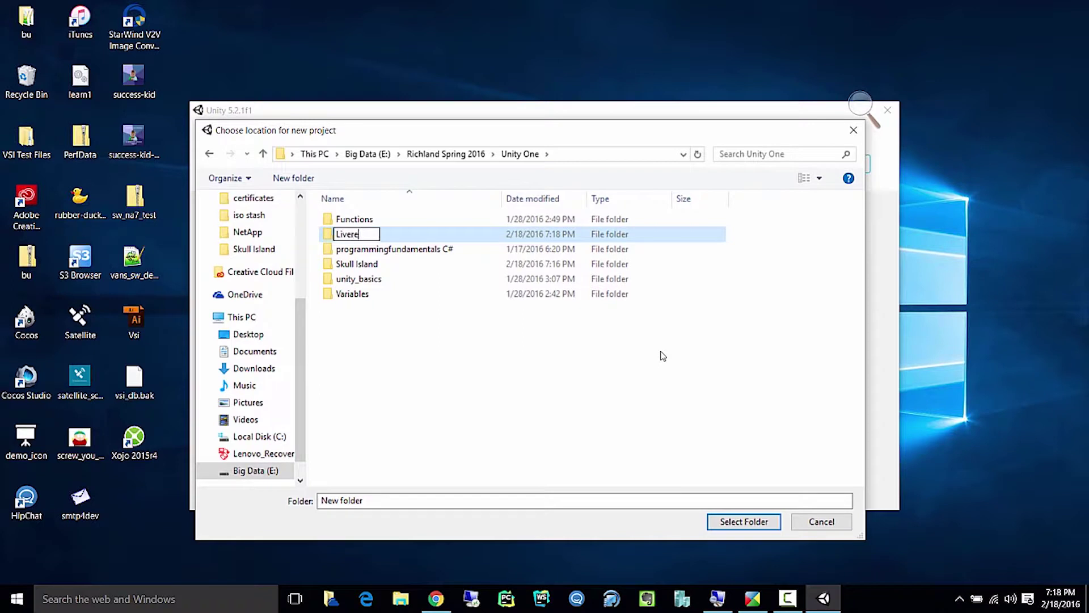
Name the new folder in Unity One LiveRecording and open it.
{"action": "key", "text": "BackSpace"}
{"action": "key", "text": "BackSpace"}
{"action": "key", "text": "BackSpace"}
{"action": "key", "text": "BackSpace"}
{"action": "type", "text": "Recording"}
{"action": "key", "text": "Return"}
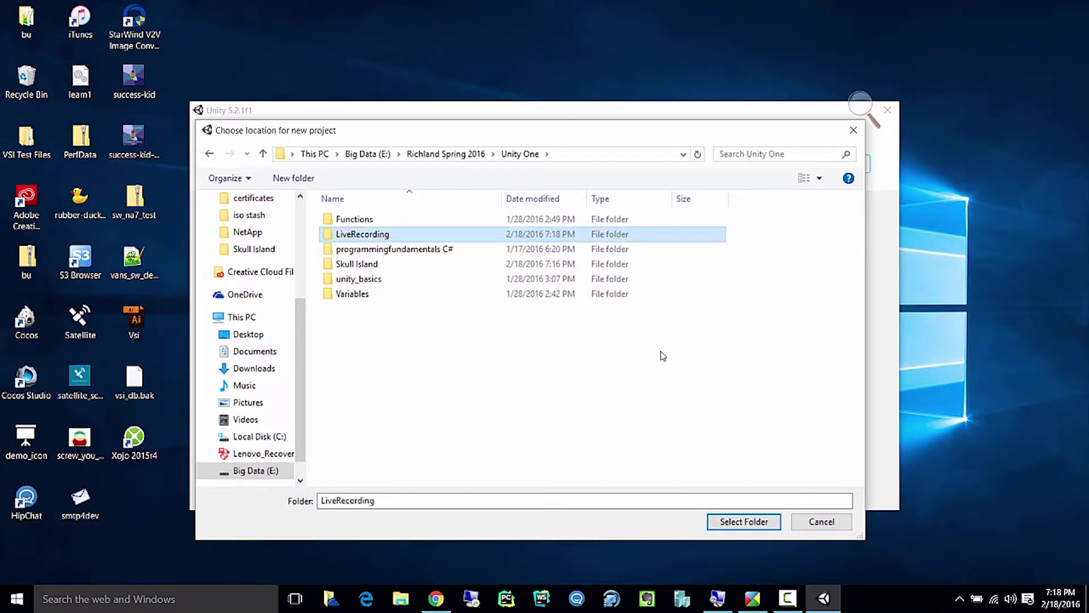
{"action": "key", "text": "Return"}
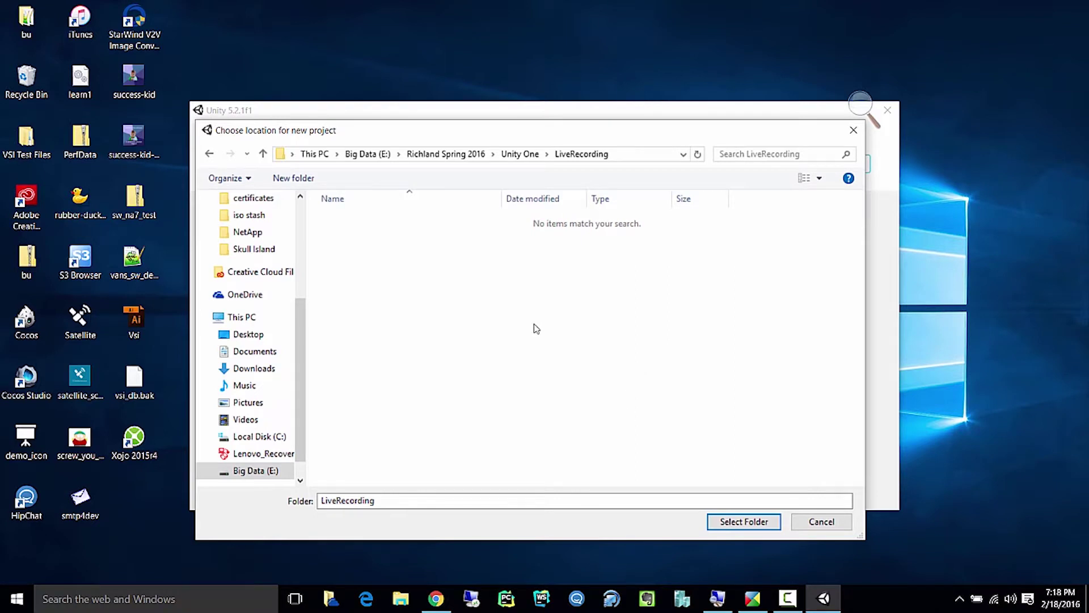
Create a SkullIsland folder inside LiveRecording and choose it as the new project's location.
{"action": "right_click", "coordinate": [536, 329]}
{"action": "mouse_move", "coordinate": [579, 295]}
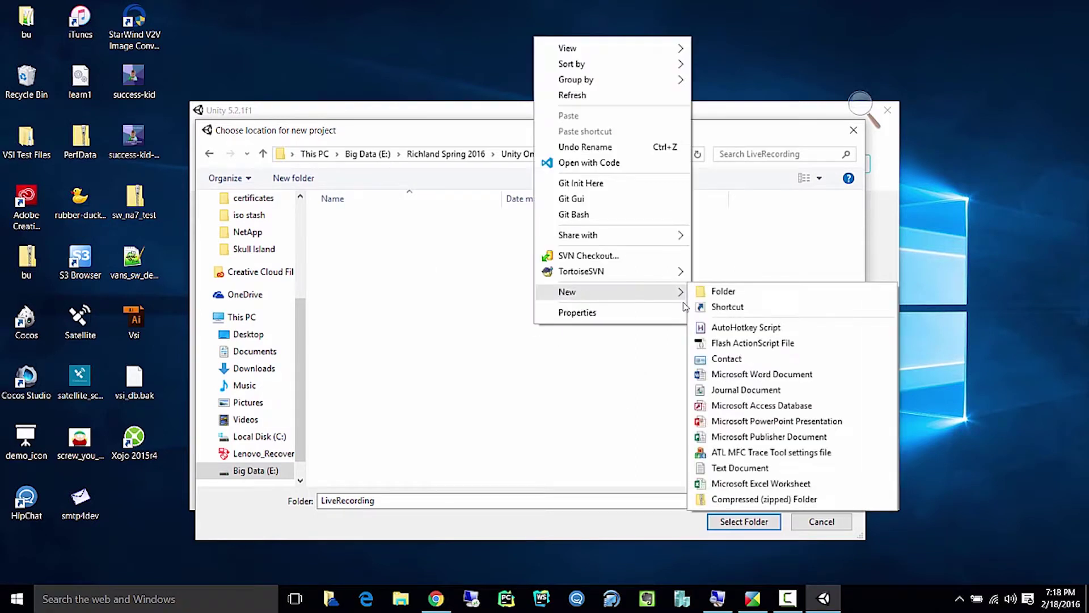
{"action": "left_click", "coordinate": [719, 292]}
{"action": "type", "text": "S"}
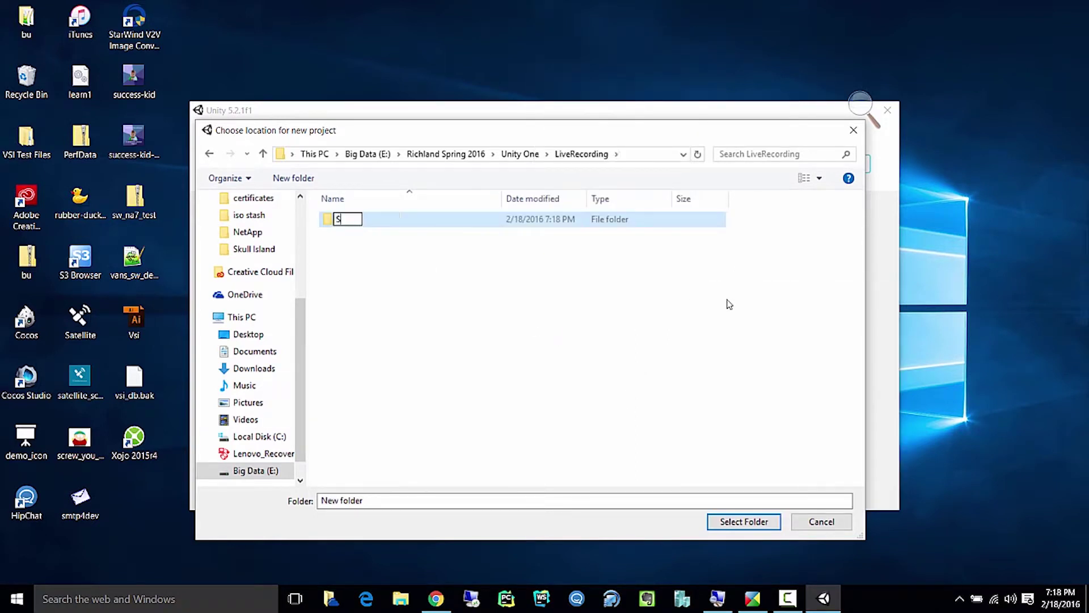
{"action": "type", "text": "kulllsland"}
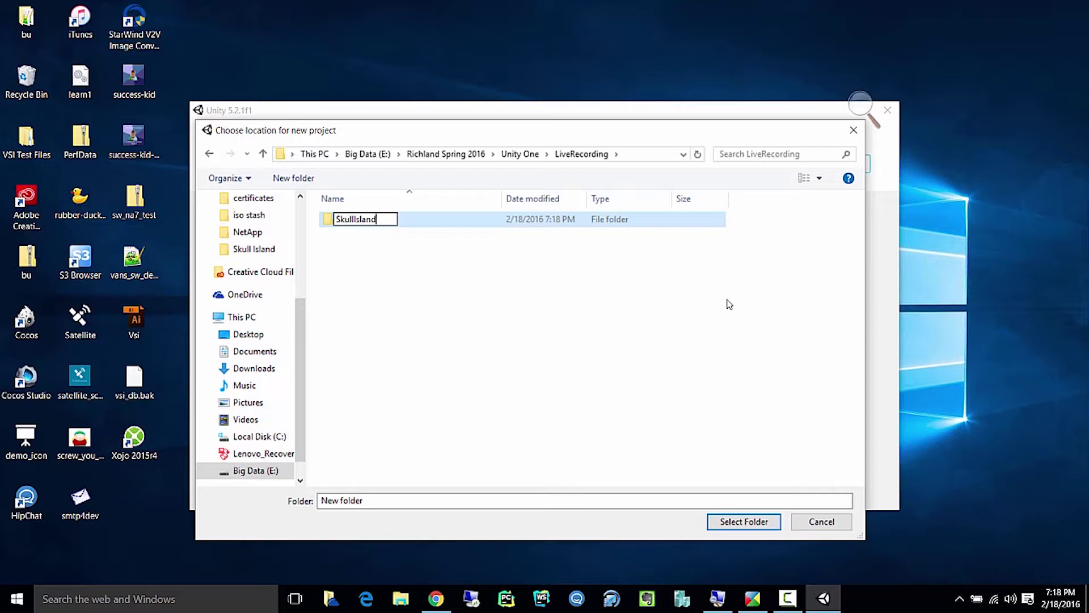
{"action": "key", "text": "Return"}
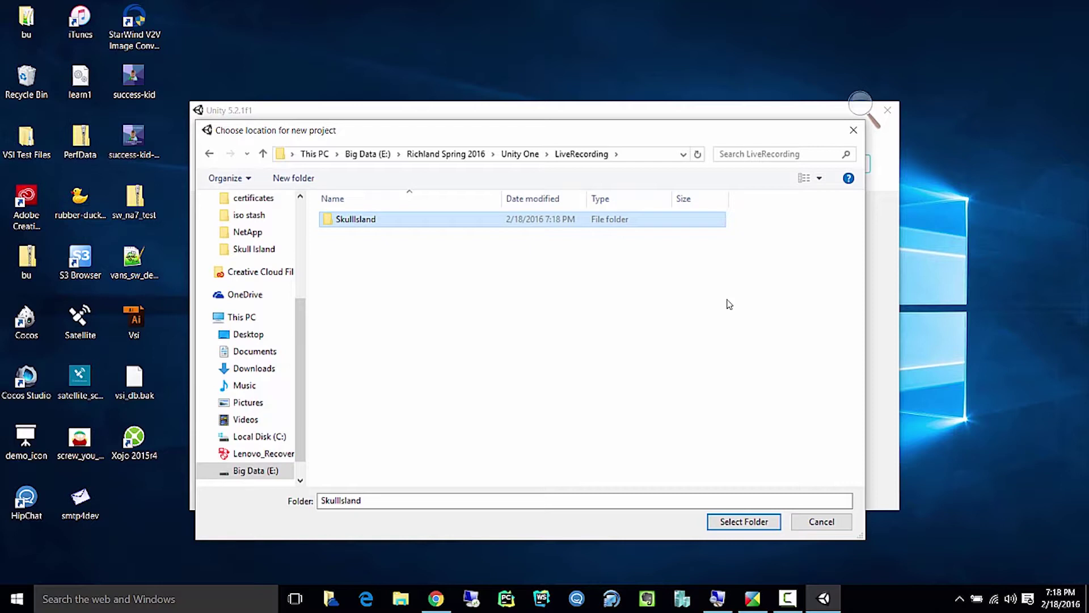
{"action": "left_click", "coordinate": [724, 521]}
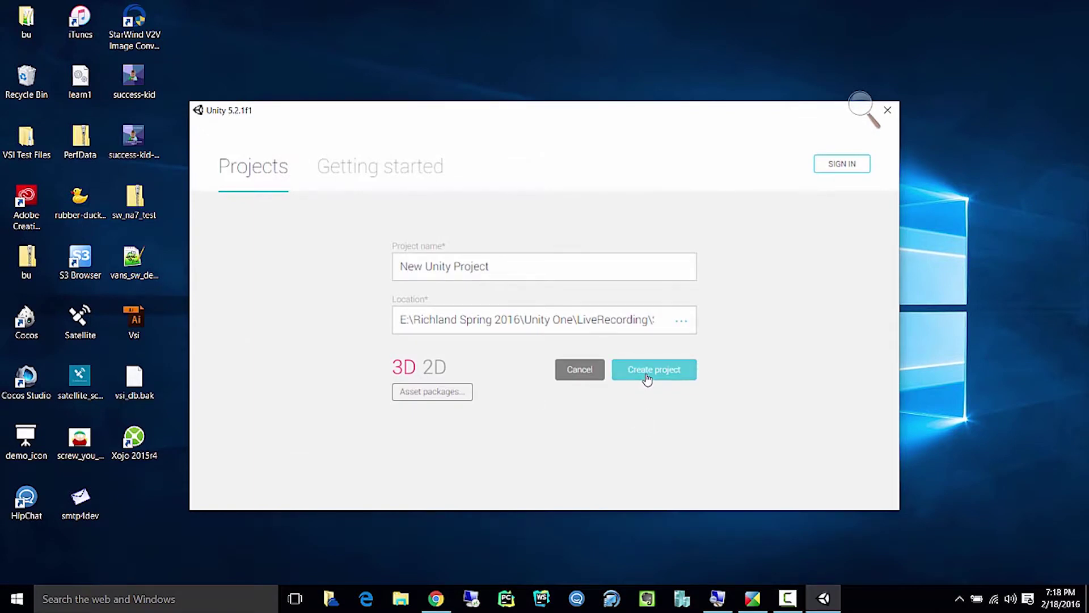
Create the 3D project with its default name and widen the Scene view by narrowing the Inspector.
{"action": "left_click", "coordinate": [647, 379]}
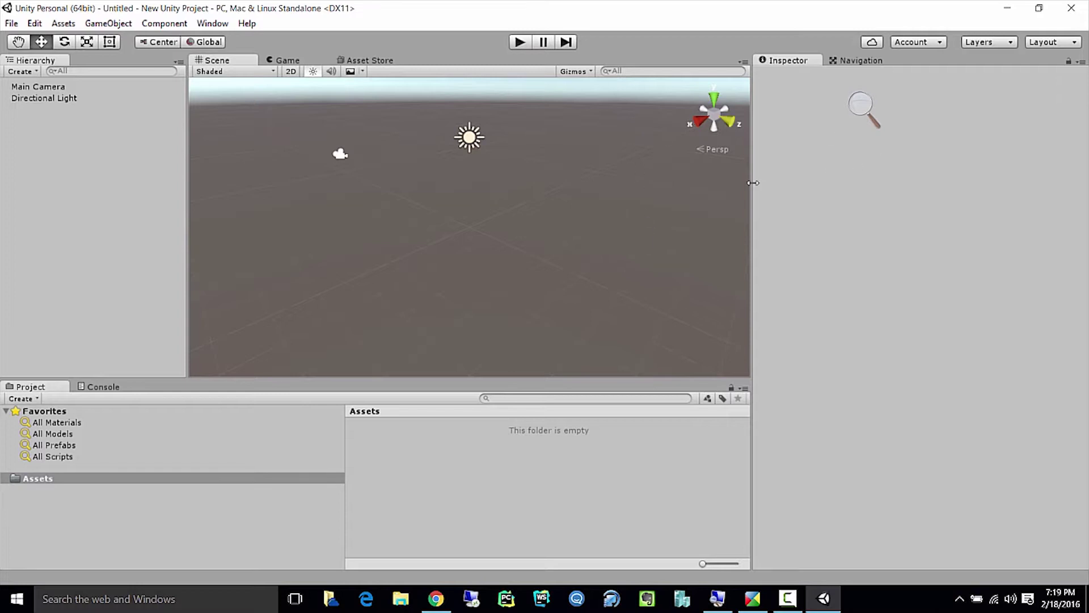
{"action": "left_click_drag", "start_coordinate": [752, 182], "coordinate": [864, 179]}
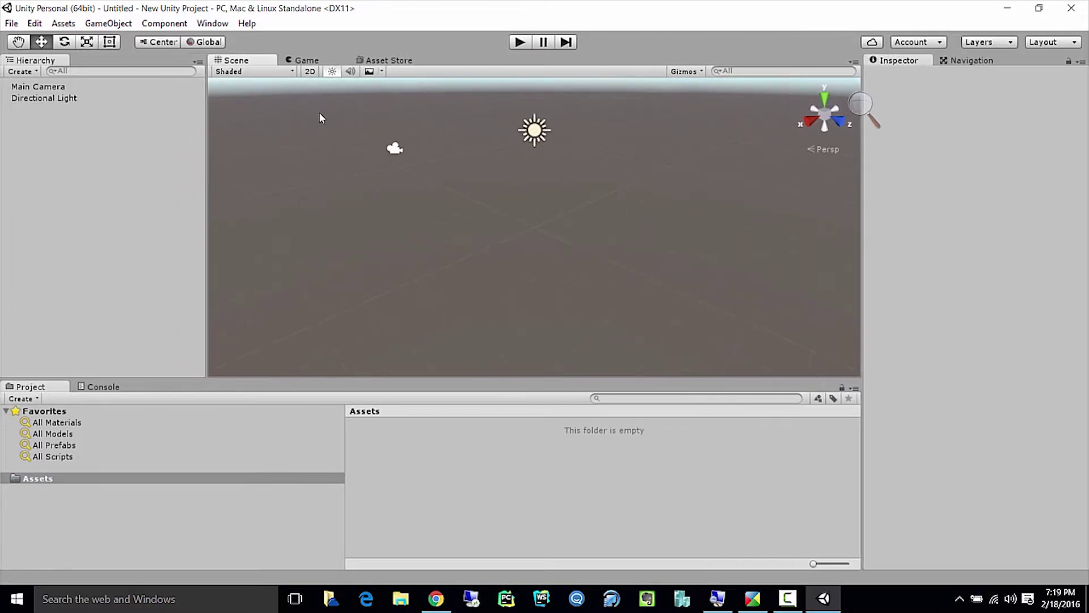
{"action": "left_click", "coordinate": [58, 161]}
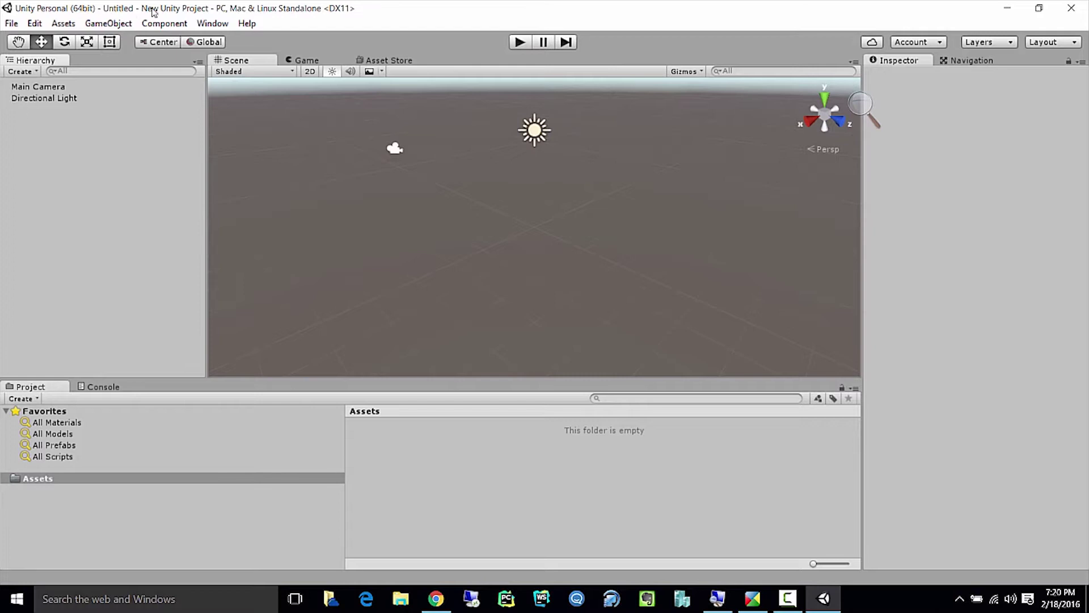
Add a 3D Terrain object to the scene.
{"action": "left_click", "coordinate": [122, 25]}
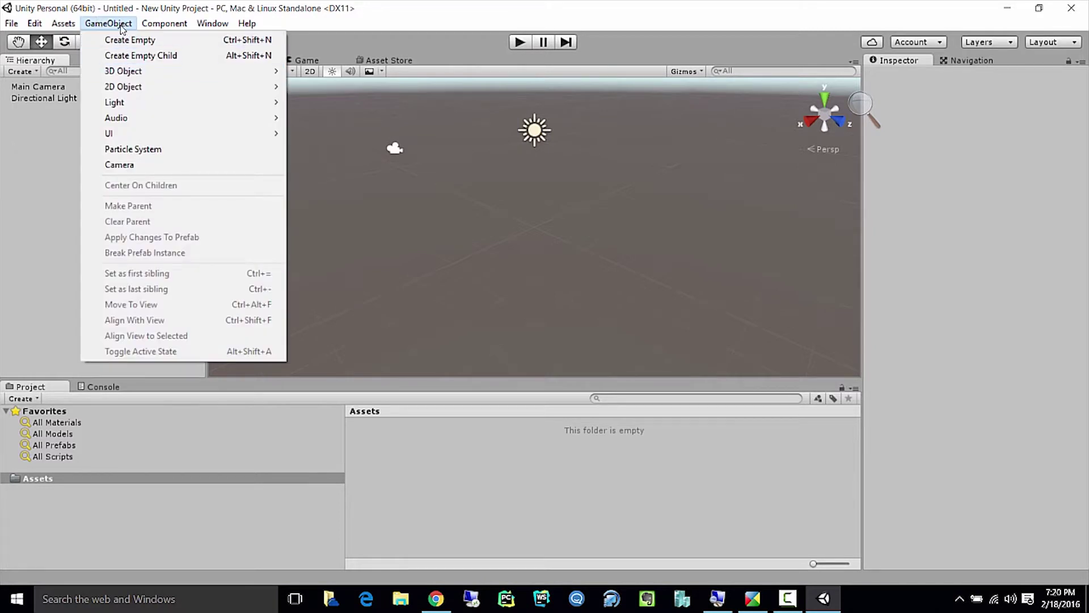
{"action": "mouse_move", "coordinate": [165, 135]}
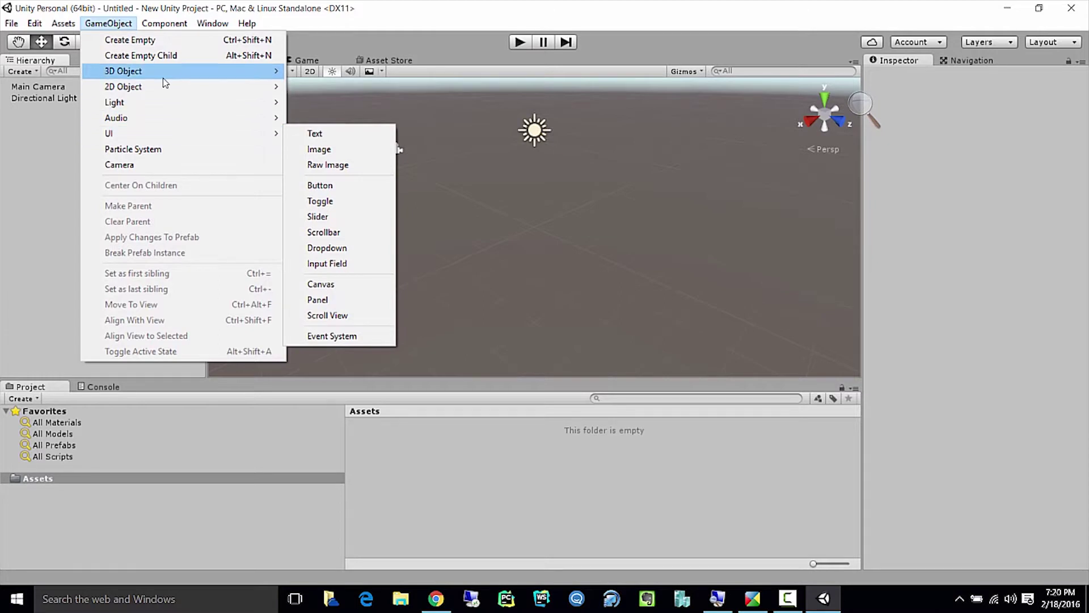
{"action": "mouse_move", "coordinate": [162, 73]}
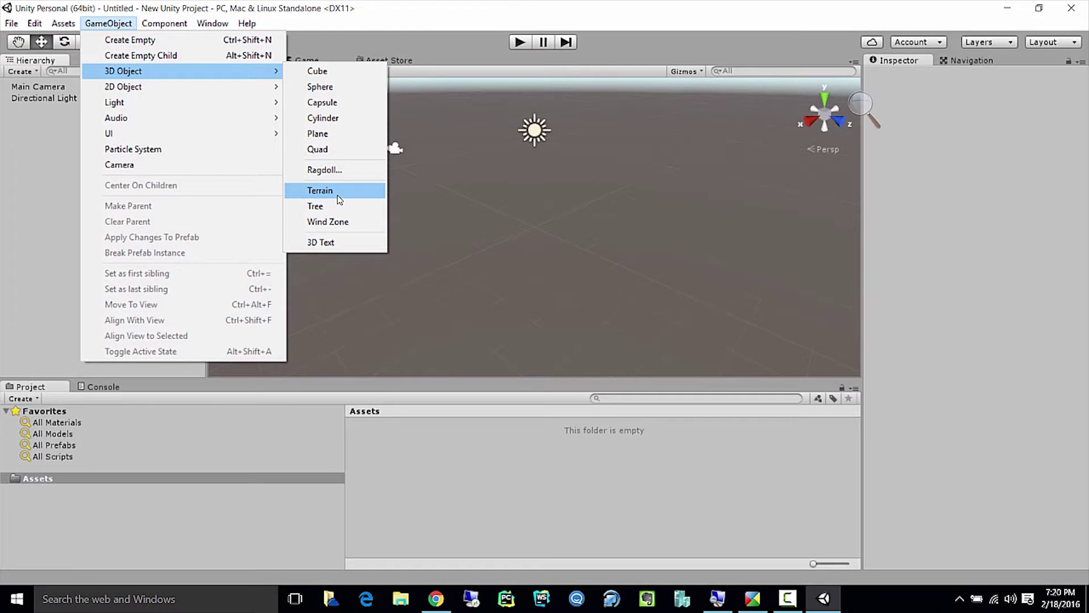
{"action": "left_click", "coordinate": [339, 198]}
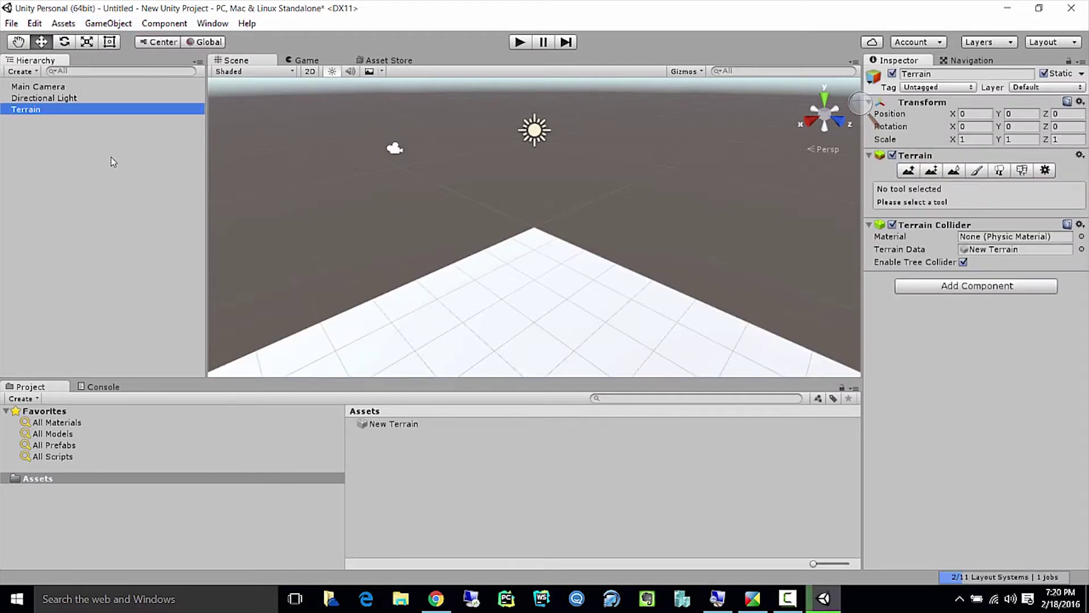
Take the editor window out of its maximized state and shift it so the whole Inspector sits clear of the screen edge.
{"action": "left_click_drag", "start_coordinate": [142, 8], "coordinate": [203, 19]}
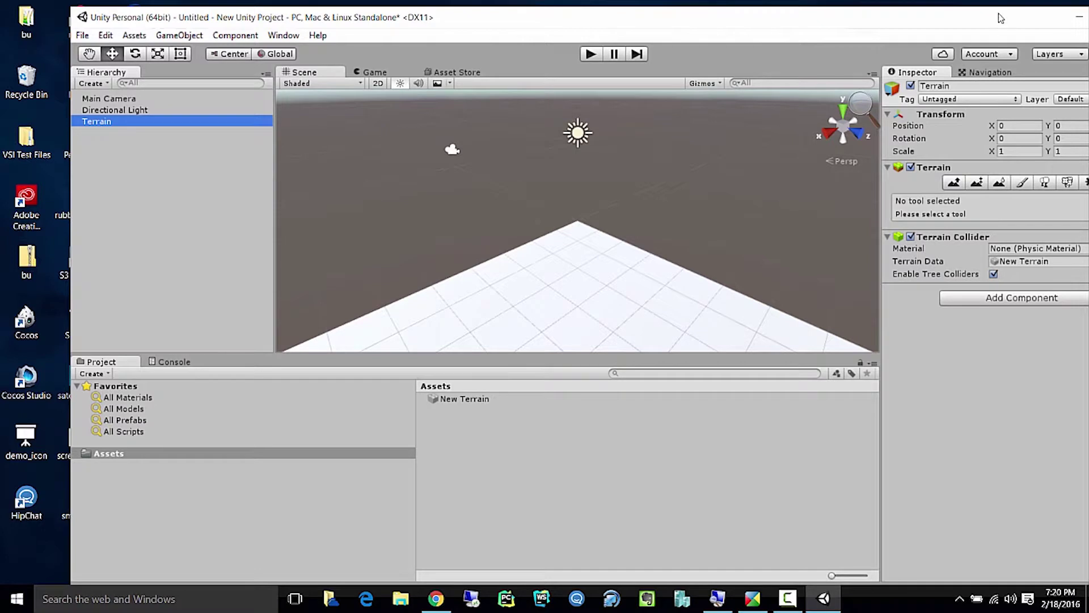
{"action": "left_click_drag", "start_coordinate": [972, 23], "coordinate": [901, 17]}
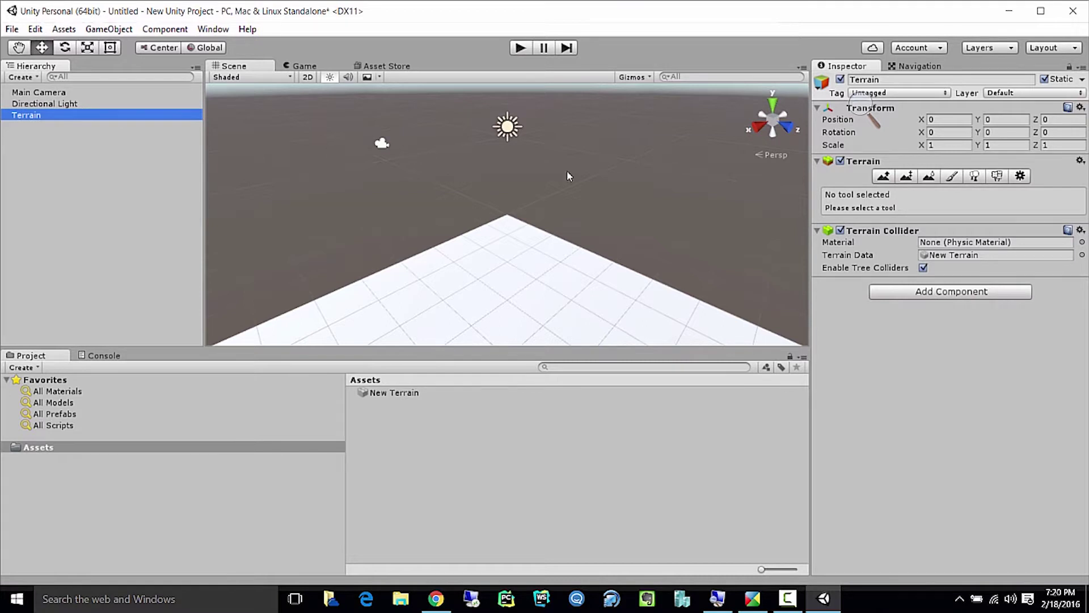
{"action": "left_click_drag", "start_coordinate": [850, 14], "coordinate": [790, 18]}
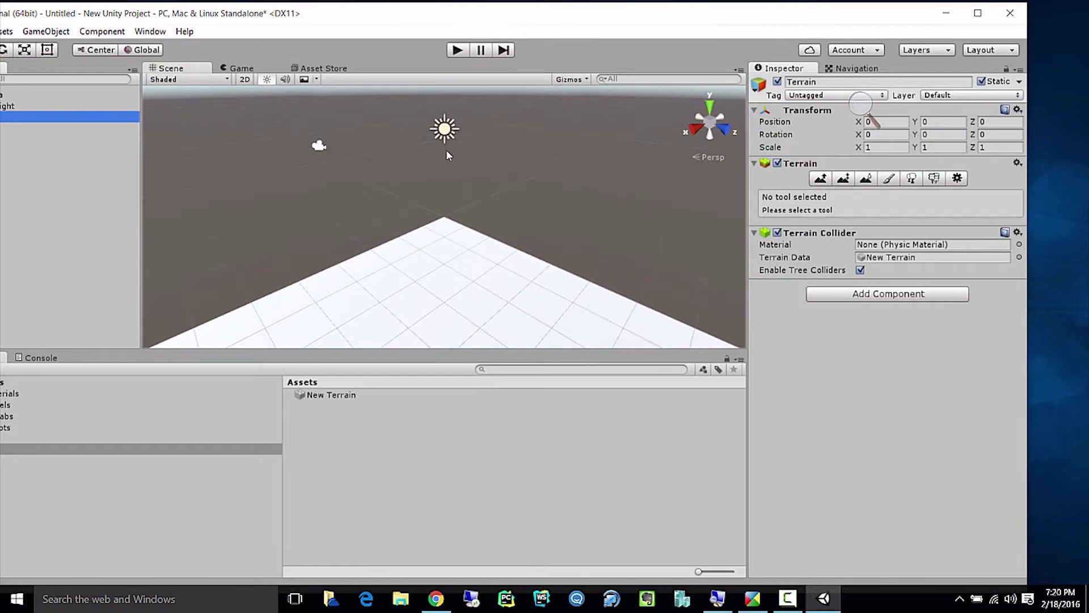
Select the terrain and open its Terrain Settings at the Resolution section.
{"action": "scroll", "coordinate": [413, 261], "scroll_direction": "down", "scroll_amount": 4}
{"action": "scroll", "coordinate": [430, 261], "scroll_direction": "up", "scroll_amount": 5}
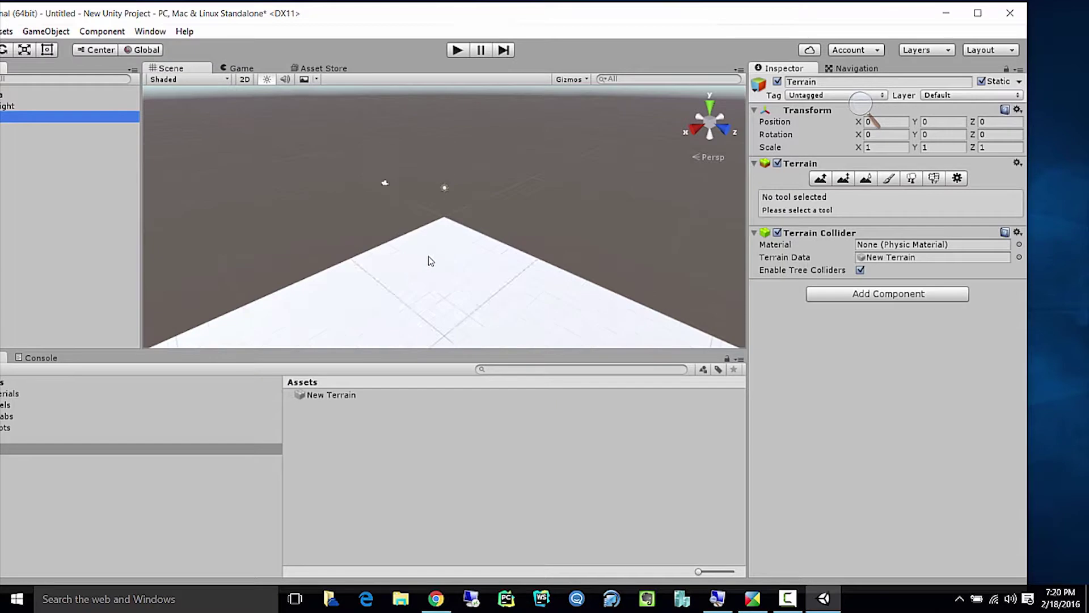
{"action": "middle_click_drag", "start_coordinate": [449, 293], "coordinate": [375, 224]}
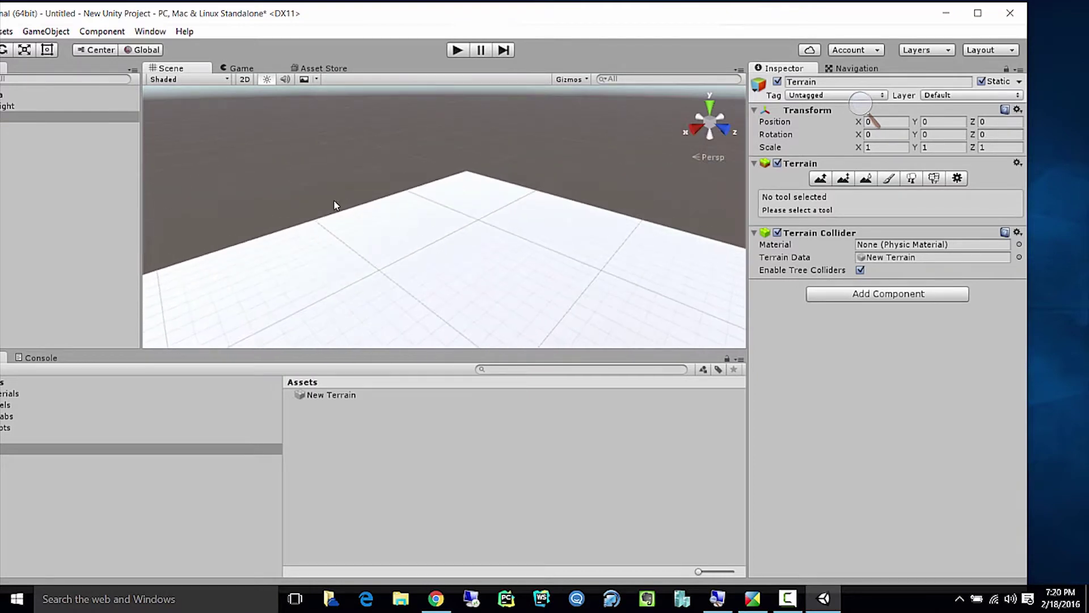
{"action": "left_click", "coordinate": [64, 118]}
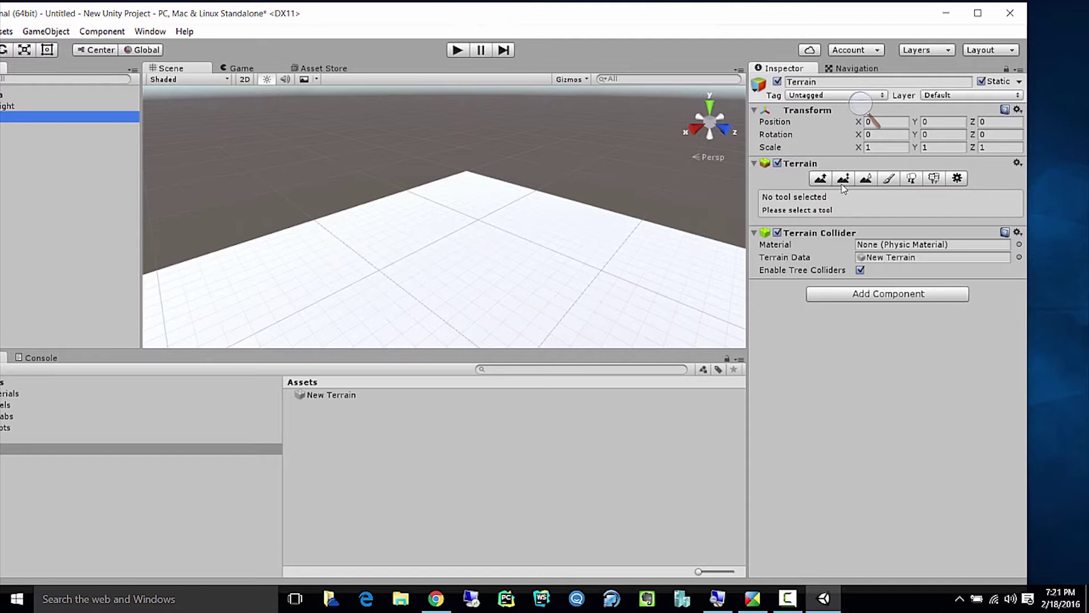
{"action": "left_click", "coordinate": [958, 179]}
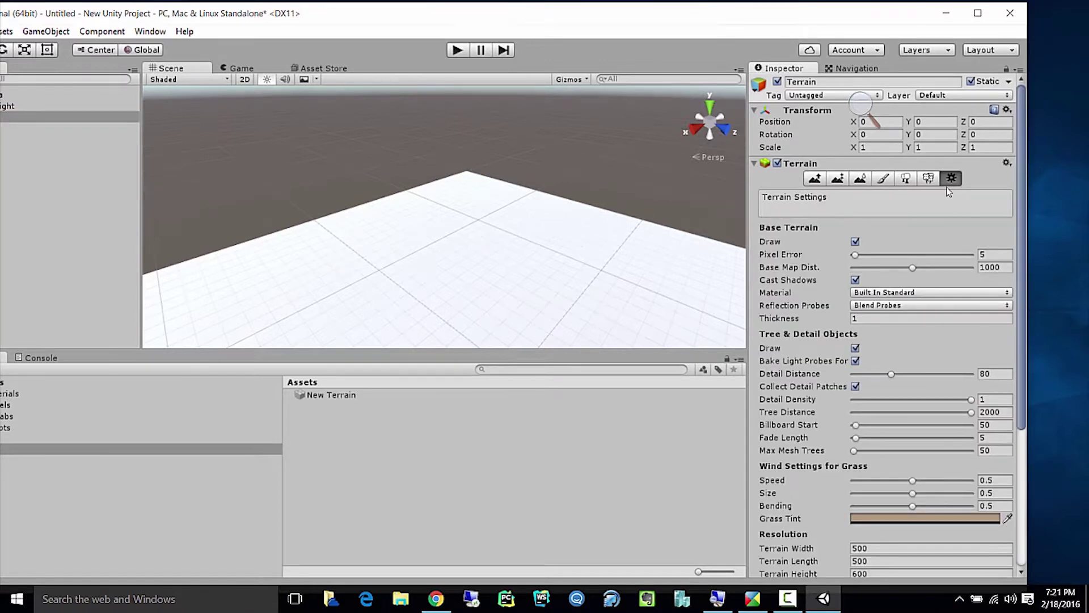
{"action": "scroll", "coordinate": [884, 342], "scroll_direction": "down", "scroll_amount": 4}
{"action": "scroll", "coordinate": [895, 343], "scroll_direction": "down", "scroll_amount": 3}
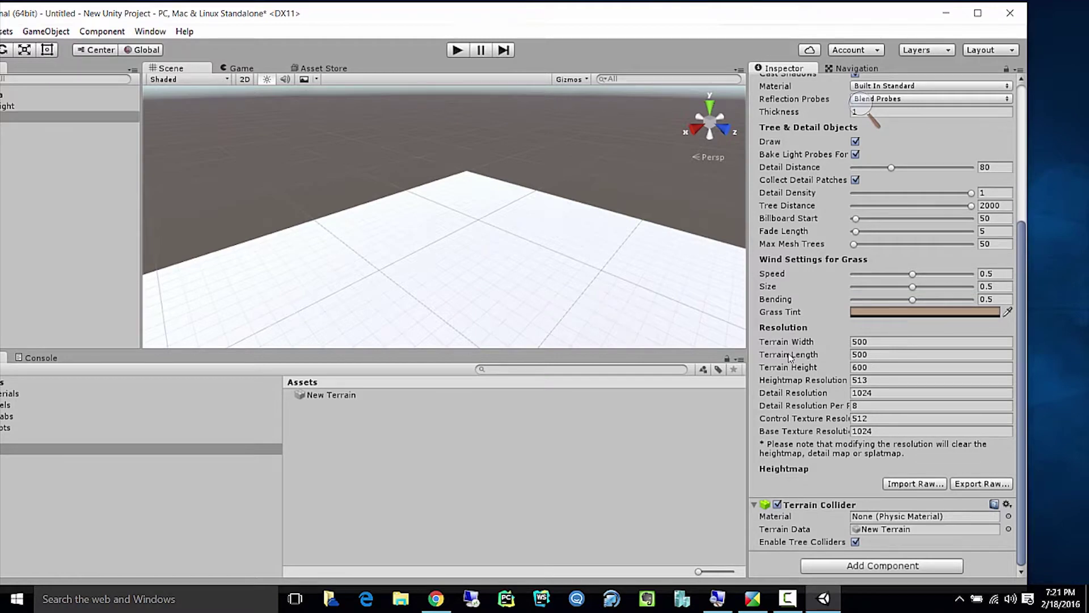
{"action": "left_click", "coordinate": [873, 342]}
{"action": "key", "text": "Left"}
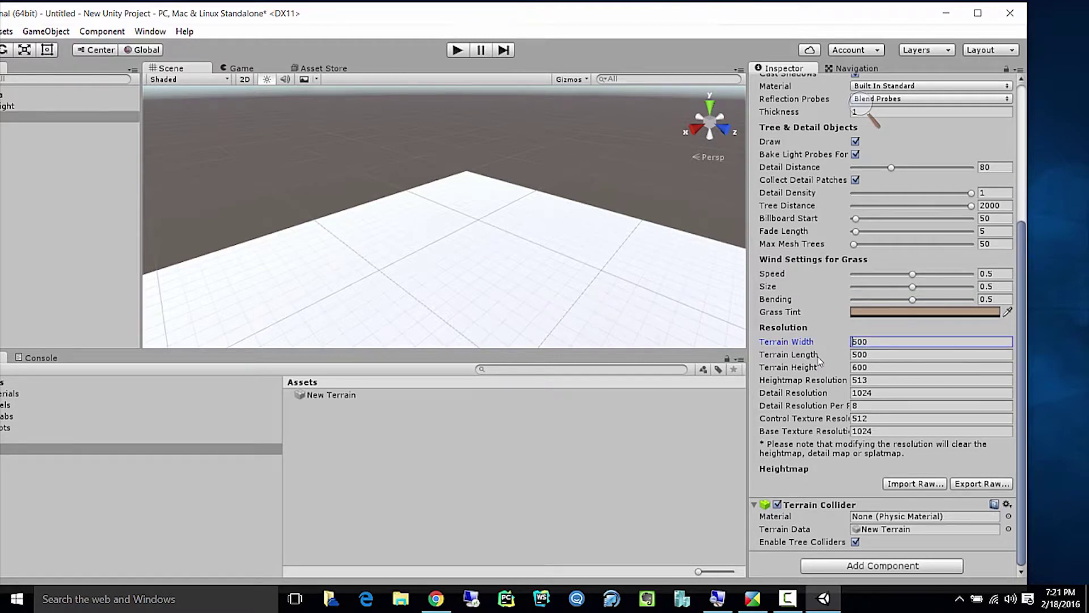
{"action": "double_click", "coordinate": [876, 342]}
{"action": "type", "text": "4"}
{"action": "key", "text": "Tab"}
Set the terrain's width to 400 and its length to 400.
{"action": "left_click", "coordinate": [873, 342]}
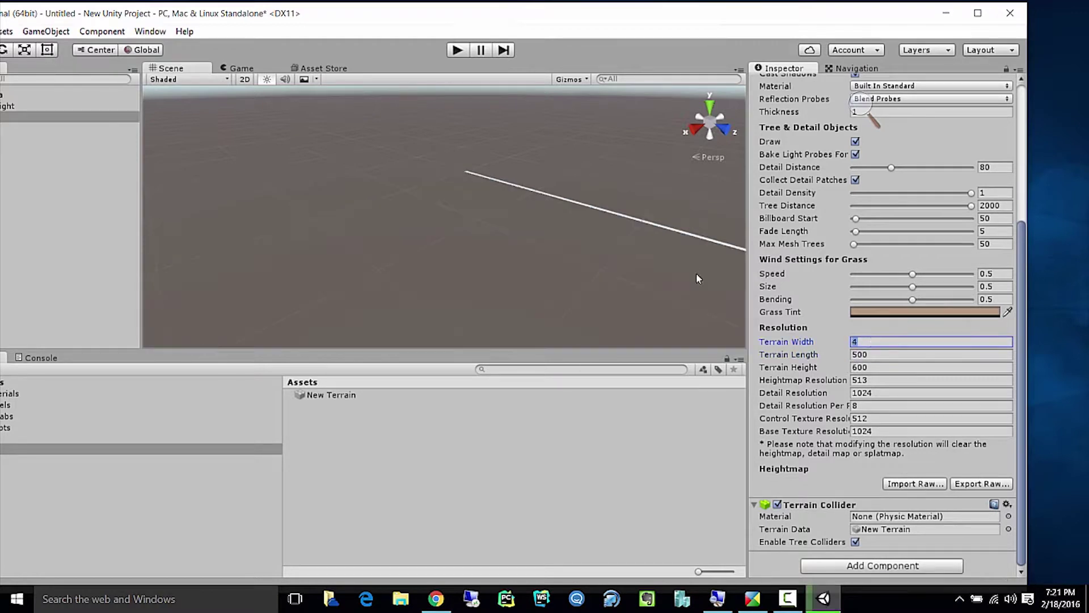
{"action": "type", "text": "400"}
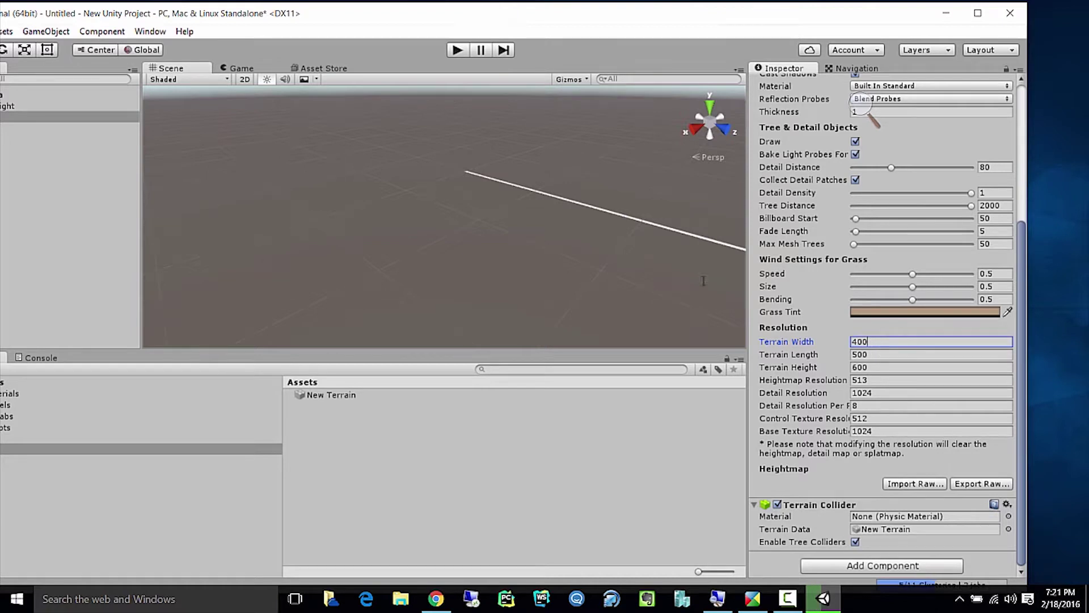
{"action": "key", "text": "Tab"}
{"action": "type", "text": "400"}
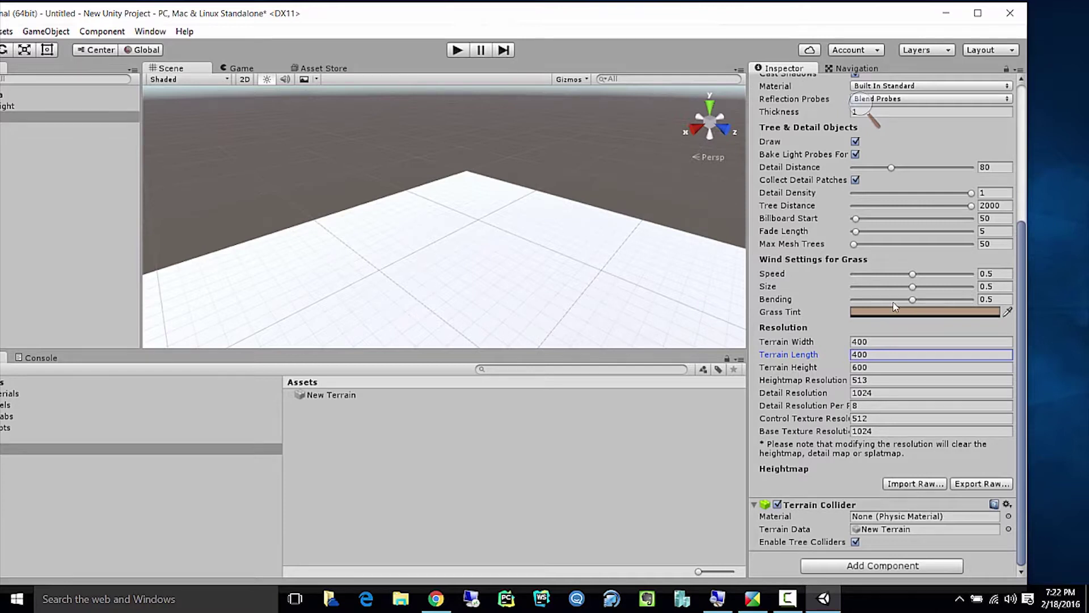
Activate the Raise / Lower Terrain tool and orbit the scene to look straight across the terrain.
{"action": "scroll", "coordinate": [876, 284], "scroll_direction": "up", "scroll_amount": 5}
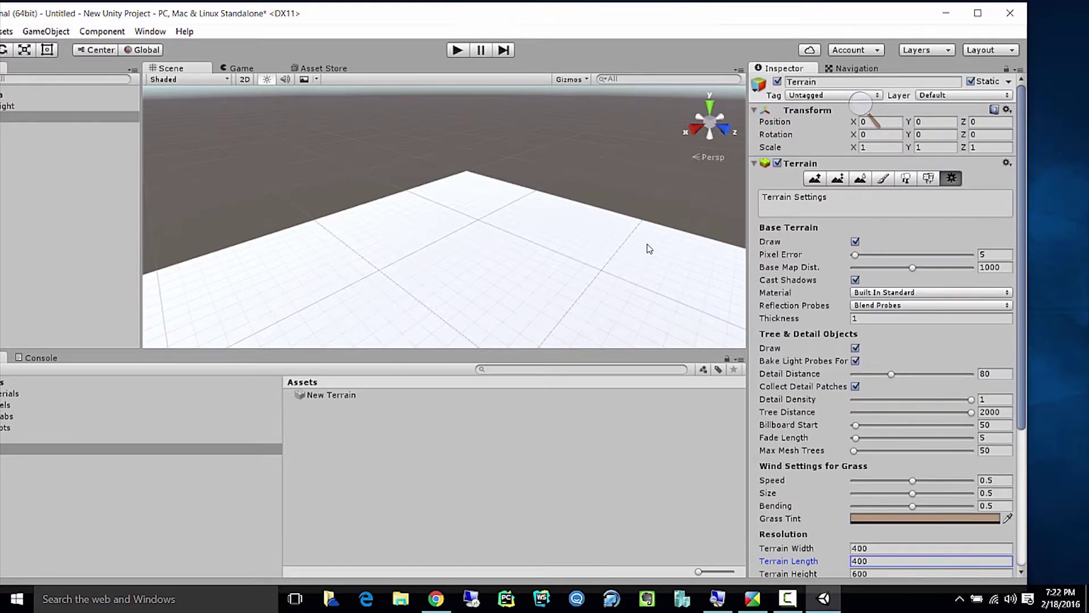
{"action": "left_click", "coordinate": [816, 179]}
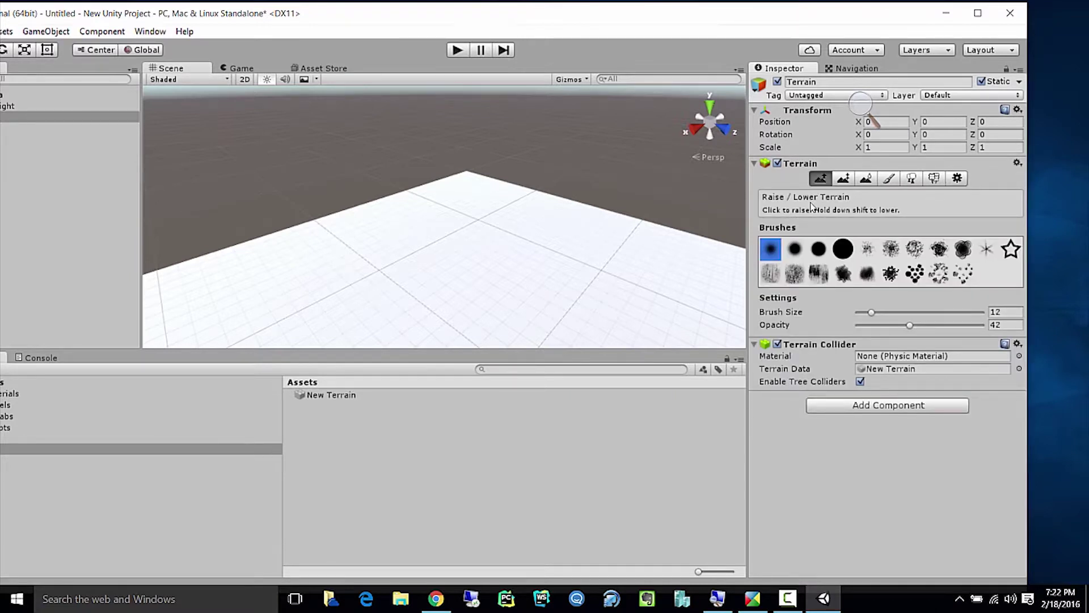
{"action": "mouse_move", "coordinate": [532, 233]}
{"action": "right_mouse_down", "text": "alt"}
{"action": "mouse_move", "coordinate": [523, 270]}
{"action": "mouse_move", "coordinate": [525, 226]}
{"action": "right_mouse_up", "text": "alt"}
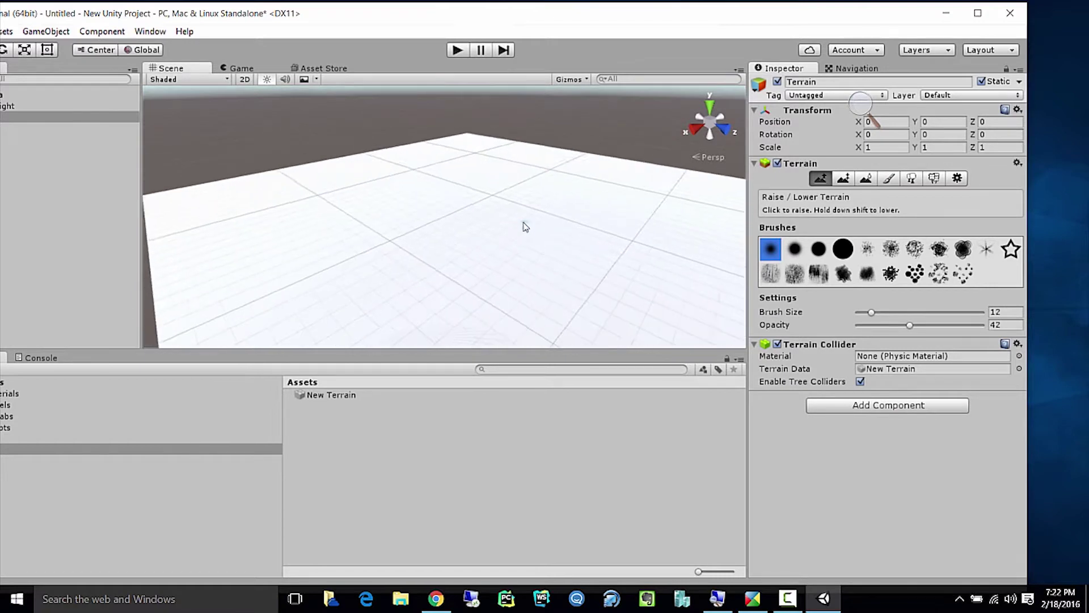
{"action": "left_click_drag", "start_coordinate": [523, 226], "coordinate": [640, 239], "text": "alt"}
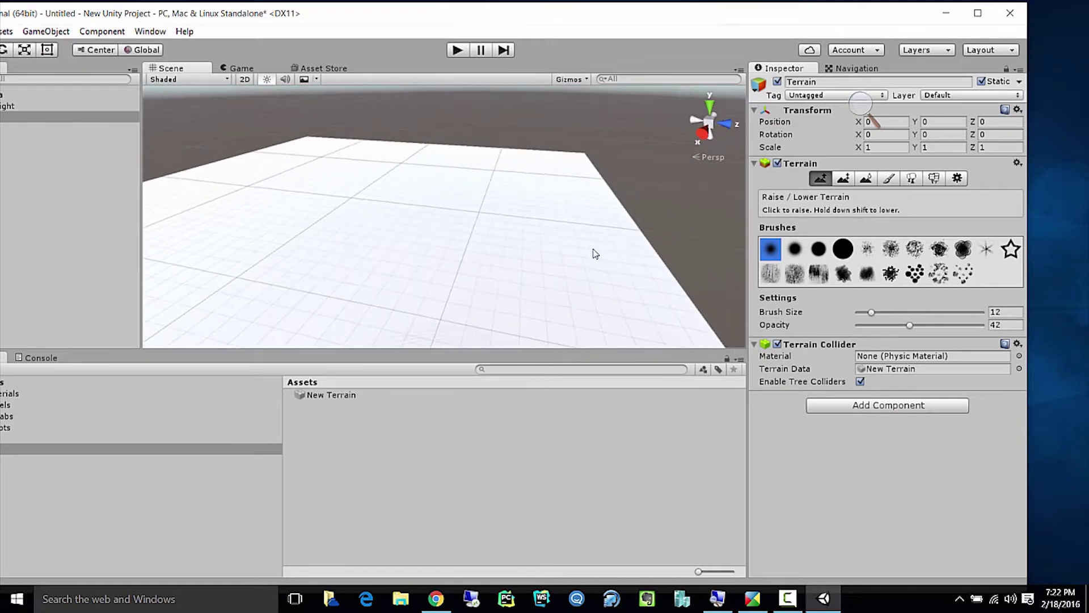
{"action": "left_click_drag", "start_coordinate": [501, 263], "coordinate": [564, 275], "text": "alt"}
{"action": "middle_click_drag", "start_coordinate": [564, 275], "coordinate": [559, 325]}
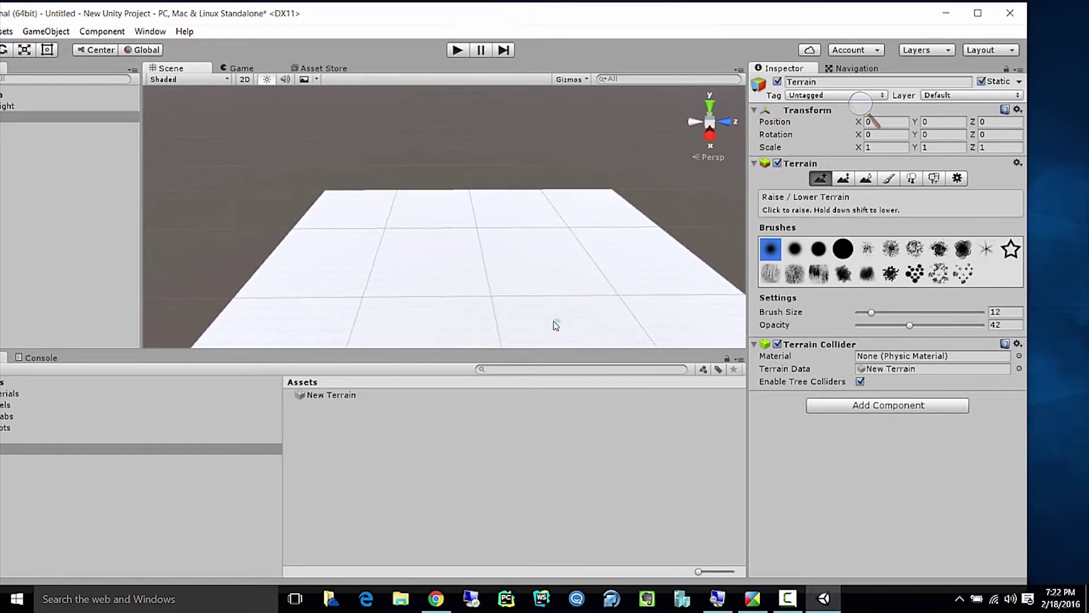
{"action": "scroll", "coordinate": [433, 257], "scroll_direction": "up", "scroll_amount": 3}
{"action": "left_click_drag", "start_coordinate": [433, 238], "coordinate": [518, 291], "text": "alt"}
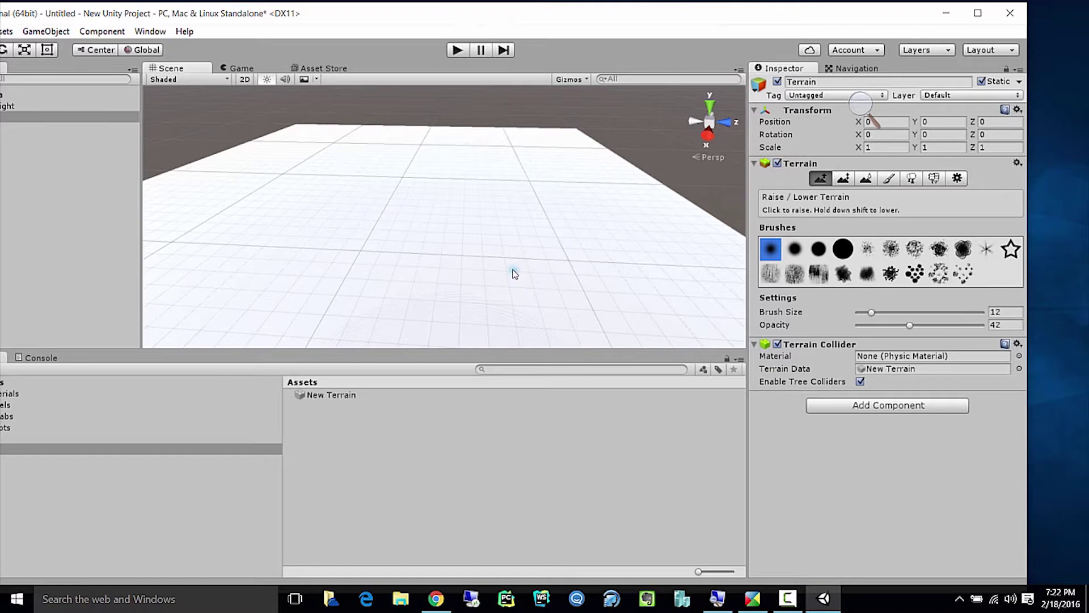
{"action": "middle_click_drag", "start_coordinate": [513, 269], "coordinate": [557, 295]}
{"action": "middle_click_drag", "start_coordinate": [501, 267], "coordinate": [507, 294]}
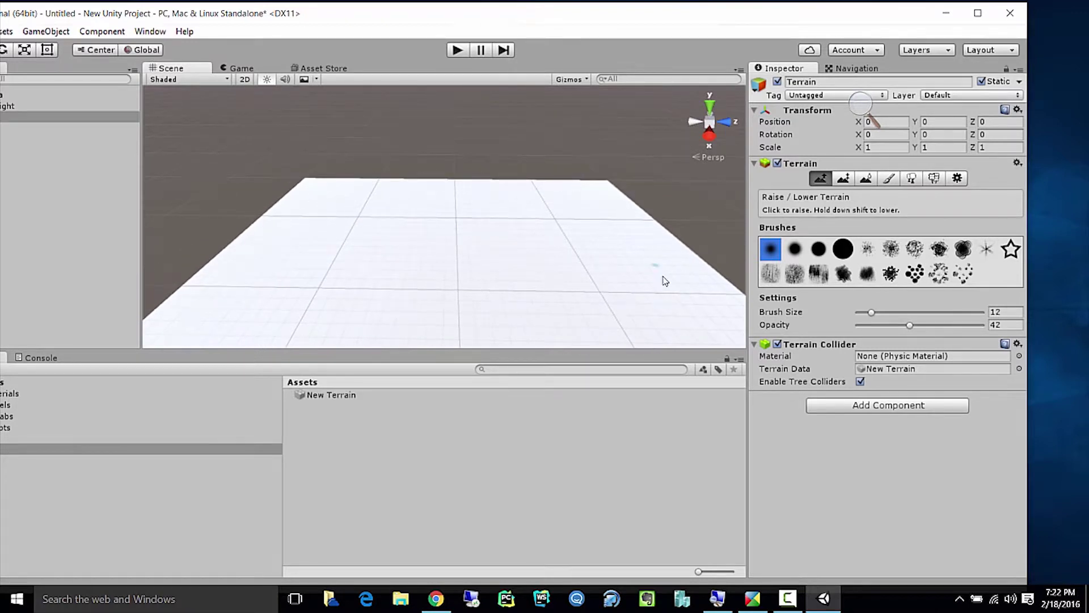
Increase the terrain brush size to 58 and further to 95 for the Raise / Lower Terrain tool.
{"action": "left_click", "coordinate": [438, 205]}
{"action": "mouse_move", "coordinate": [872, 315]}
{"action": "left_mouse_down"}
{"action": "mouse_move", "coordinate": [945, 316]}
{"action": "mouse_move", "coordinate": [900, 317]}
{"action": "mouse_move", "coordinate": [930, 316]}
{"action": "left_mouse_up"}
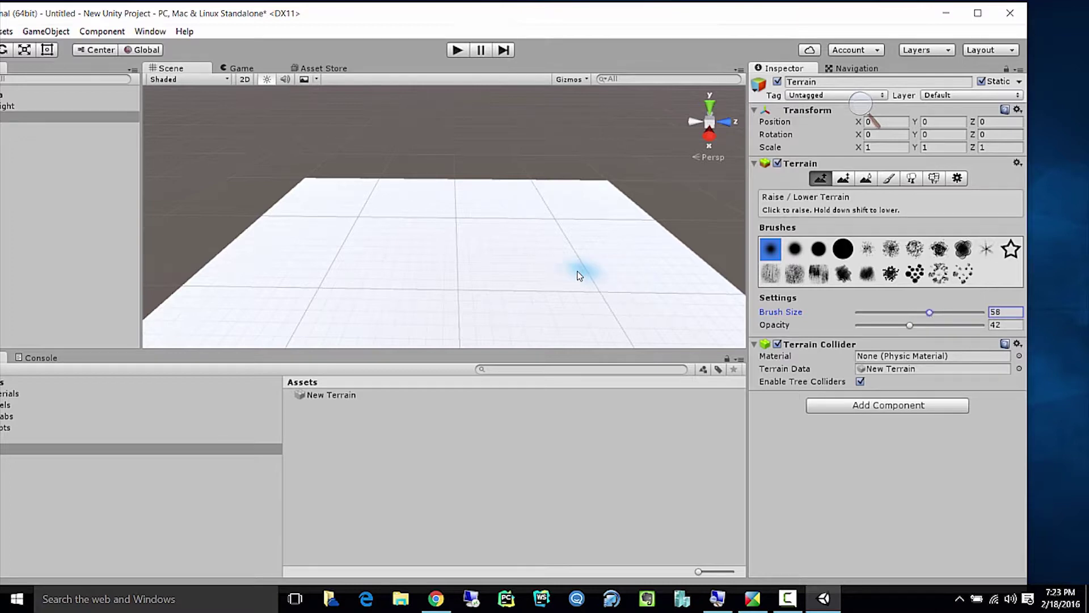
{"action": "left_click_drag", "start_coordinate": [931, 313], "coordinate": [976, 313]}
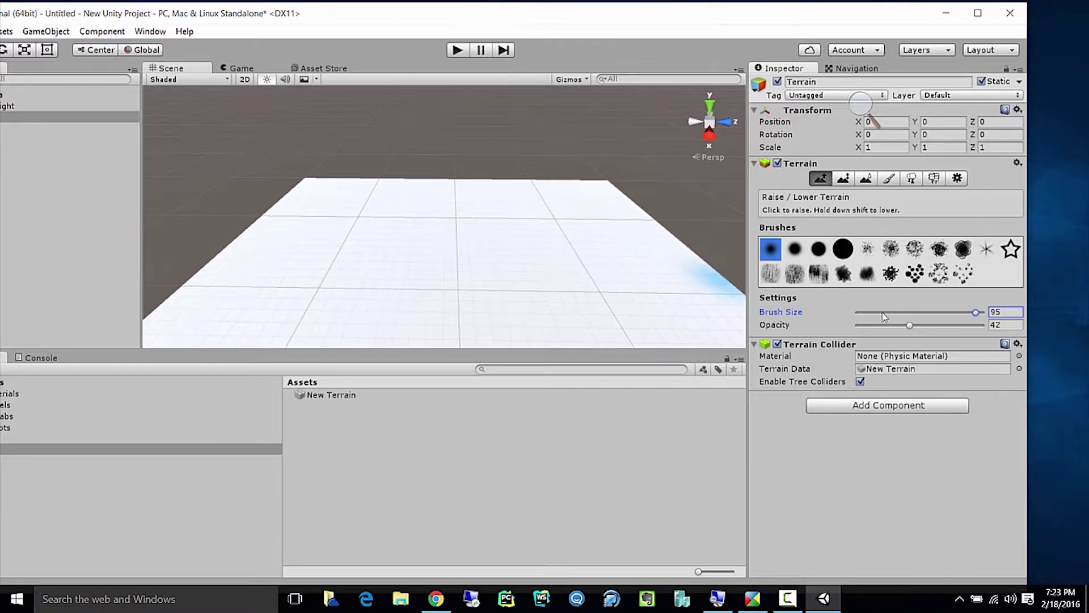
Set the Raise / Lower Terrain brush to opacity 20 and size 58.
{"action": "mouse_move", "coordinate": [976, 313]}
{"action": "left_mouse_down"}
{"action": "mouse_move", "coordinate": [878, 314]}
{"action": "mouse_move", "coordinate": [915, 312]}
{"action": "mouse_move", "coordinate": [897, 326]}
{"action": "mouse_move", "coordinate": [946, 324]}
{"action": "mouse_move", "coordinate": [885, 329]}
{"action": "left_mouse_up"}
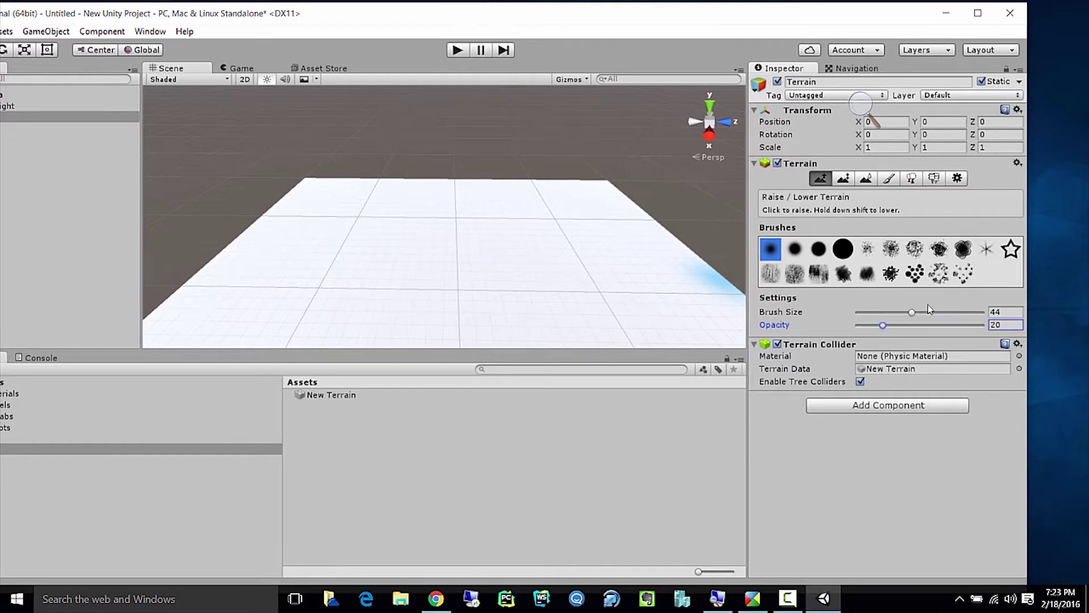
{"action": "left_click_drag", "start_coordinate": [912, 312], "coordinate": [931, 314]}
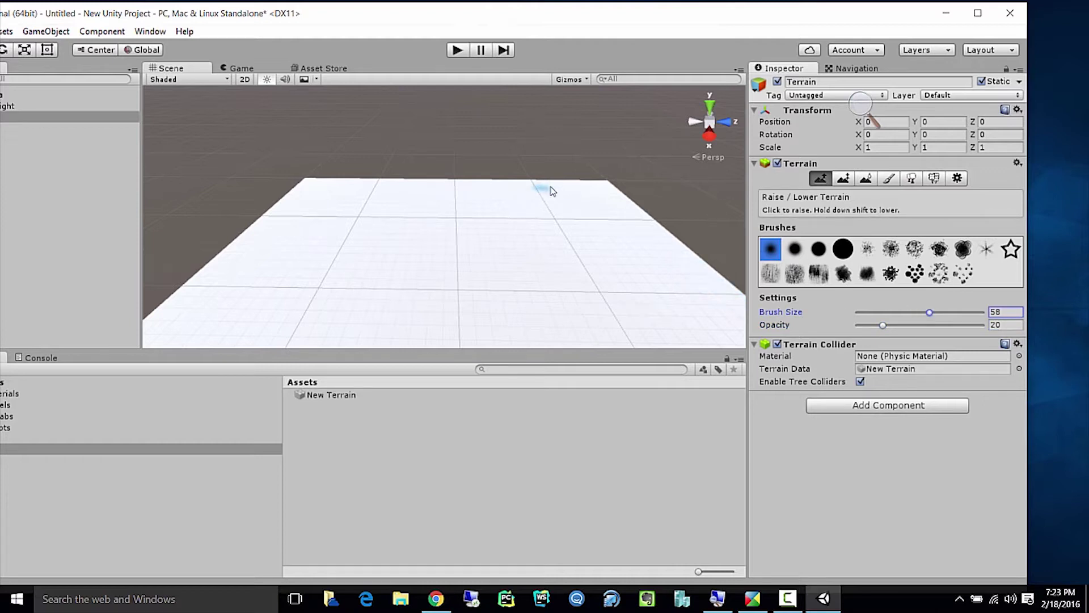
Raise uneven hills along the terrain's far edge and the far portions of both side edges.
{"action": "mouse_move", "coordinate": [593, 187]}
{"action": "left_mouse_down"}
{"action": "mouse_move", "coordinate": [311, 177]}
{"action": "mouse_move", "coordinate": [294, 200]}
{"action": "left_mouse_up"}
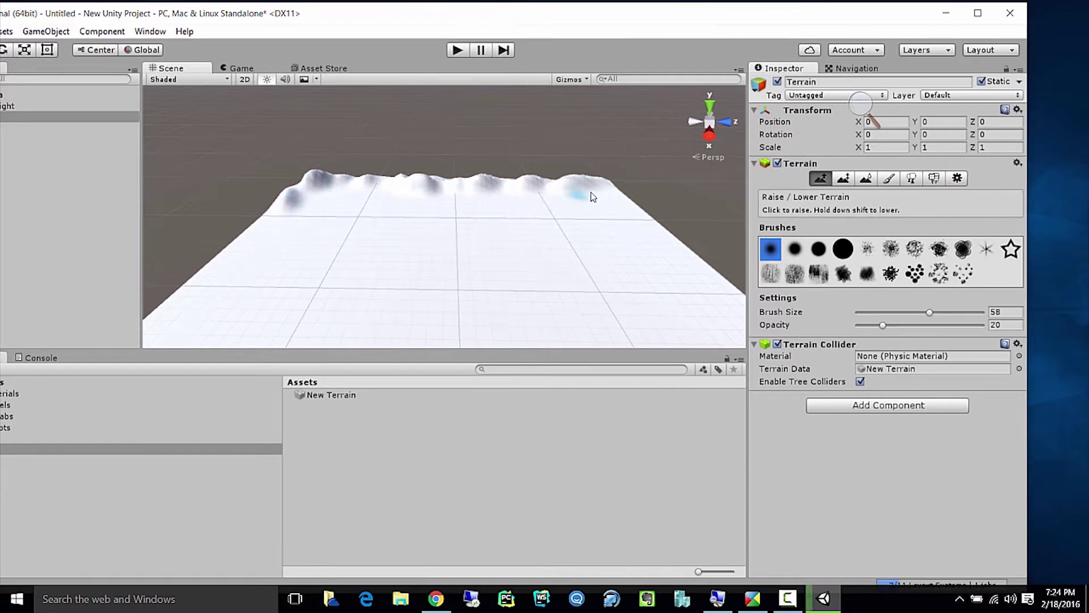
{"action": "mouse_move", "coordinate": [603, 190]}
{"action": "left_mouse_down"}
{"action": "mouse_move", "coordinate": [700, 254]}
{"action": "mouse_move", "coordinate": [739, 326]}
{"action": "left_mouse_up"}
{"action": "left_click_drag", "start_coordinate": [277, 211], "coordinate": [251, 236]}
{"action": "mouse_move", "coordinate": [210, 268]}
{"action": "left_mouse_down"}
{"action": "mouse_move", "coordinate": [159, 305]}
{"action": "mouse_move", "coordinate": [145, 338]}
{"action": "mouse_move", "coordinate": [235, 298]}
{"action": "left_mouse_up"}
{"action": "scroll", "coordinate": [234, 298], "scroll_direction": "down", "scroll_amount": 1}
{"action": "scroll", "coordinate": [233, 295], "scroll_direction": "down", "scroll_amount": 2}
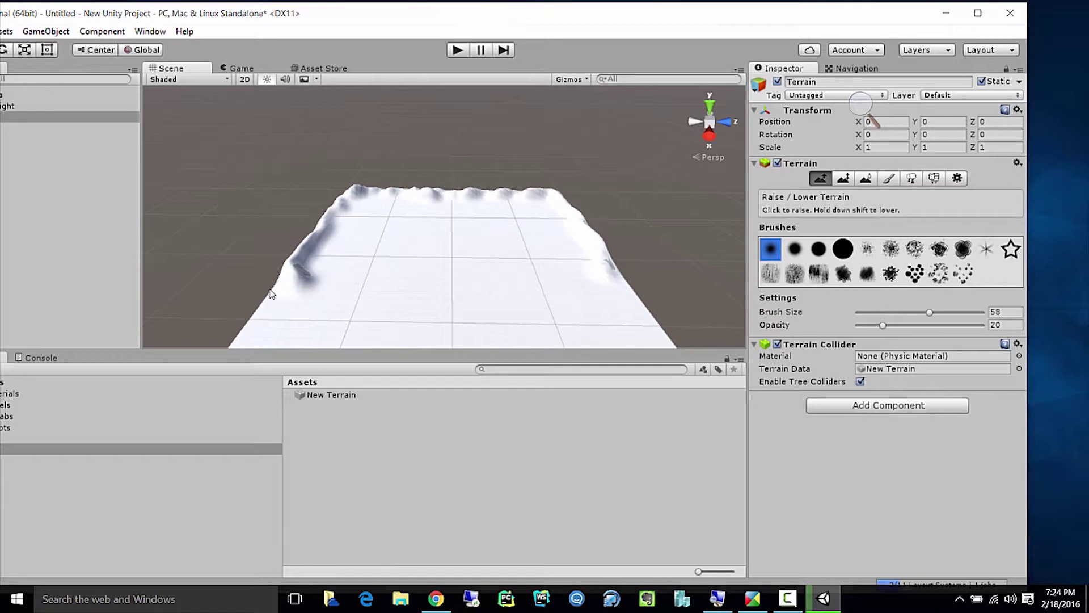
{"action": "scroll", "coordinate": [269, 293], "scroll_direction": "down", "scroll_amount": 2}
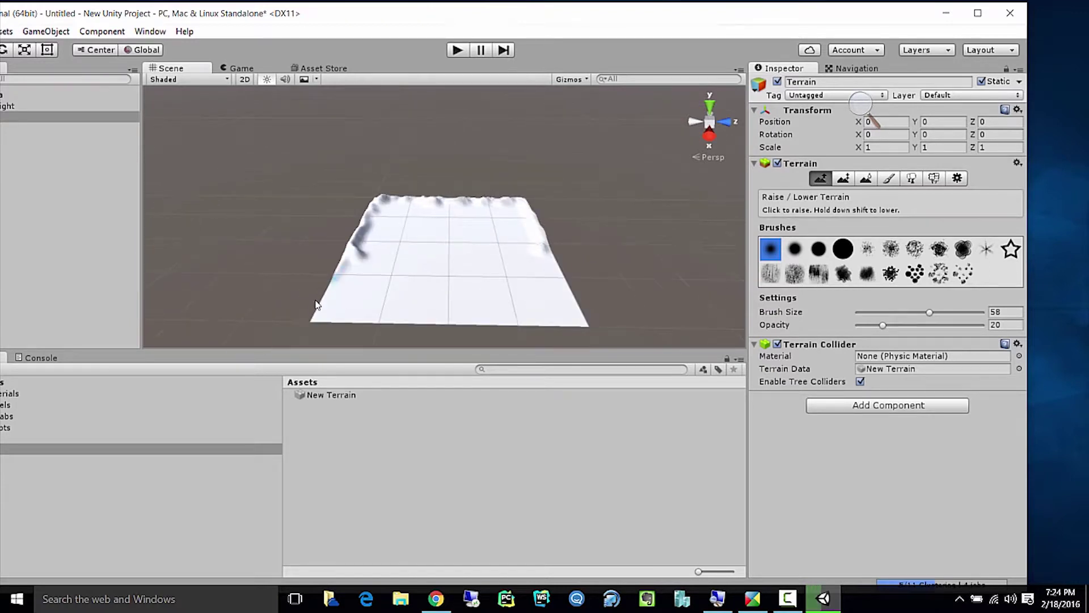
Raise hills along the terrain's near edge and the remaining stretches of both side edges.
{"action": "mouse_move", "coordinate": [331, 278]}
{"action": "left_mouse_down"}
{"action": "mouse_move", "coordinate": [318, 312]}
{"action": "mouse_move", "coordinate": [461, 329]}
{"action": "left_mouse_up"}
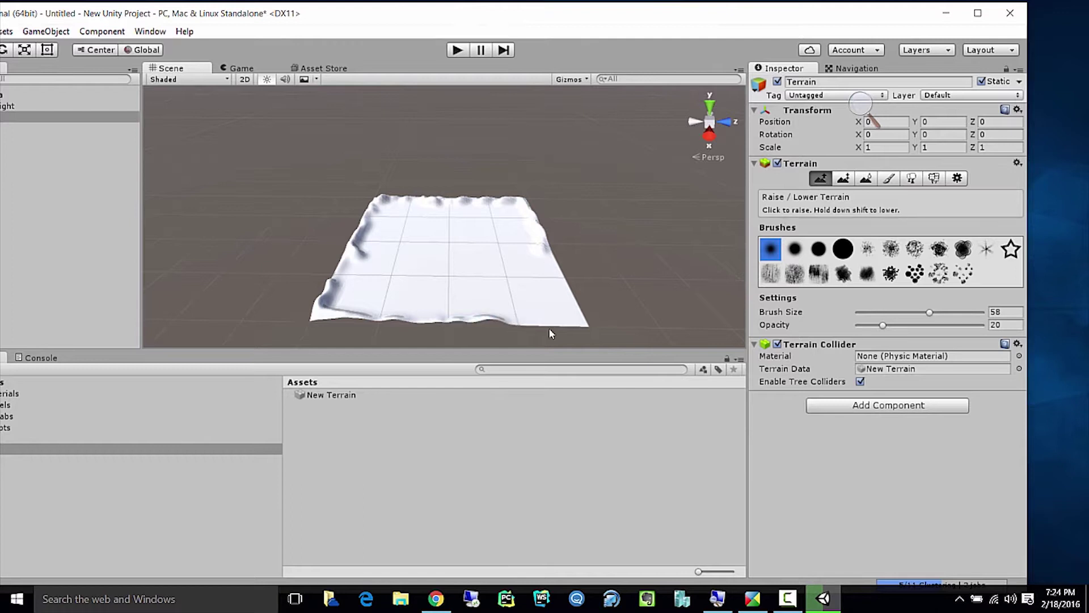
{"action": "left_click_drag", "start_coordinate": [575, 328], "coordinate": [482, 322]}
{"action": "left_click_drag", "start_coordinate": [550, 251], "coordinate": [579, 312]}
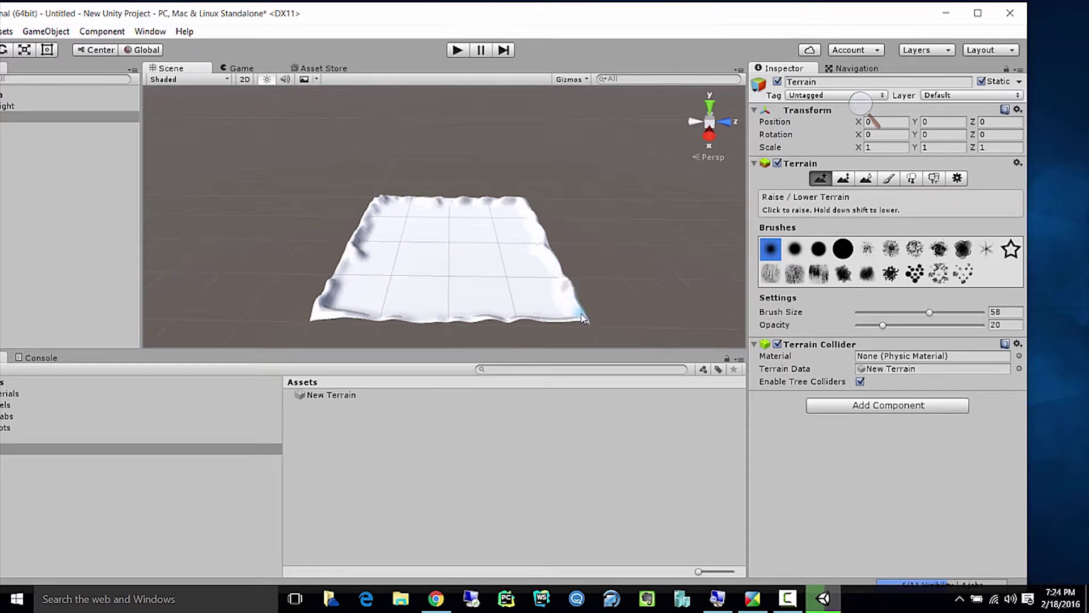
{"action": "mouse_move", "coordinate": [346, 253]}
{"action": "left_mouse_down"}
{"action": "mouse_move", "coordinate": [335, 274]}
{"action": "mouse_move", "coordinate": [345, 271]}
{"action": "left_mouse_up"}
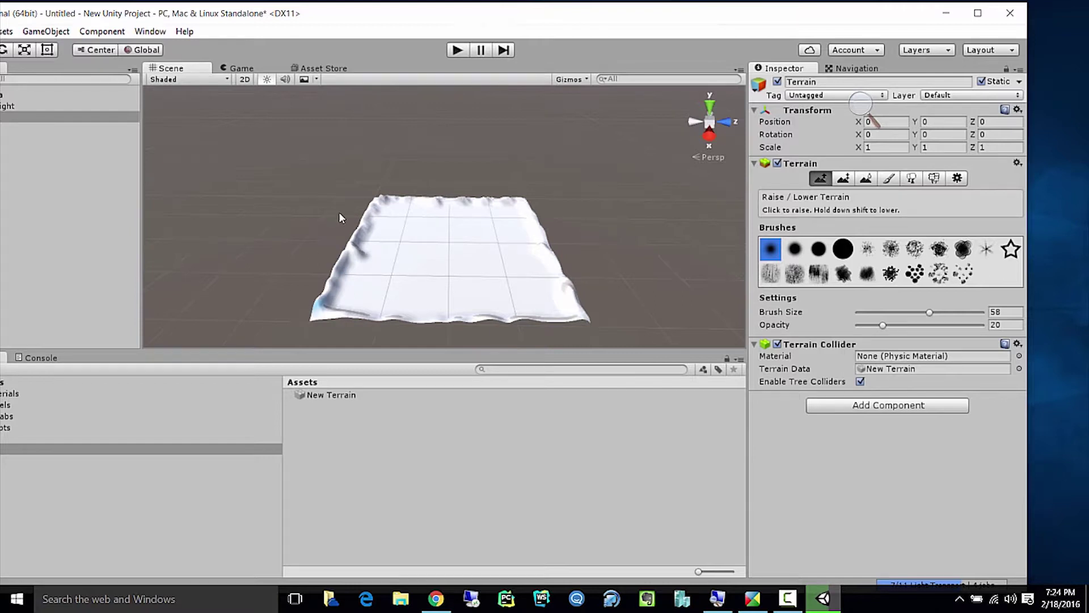
{"action": "left_click_drag", "start_coordinate": [550, 258], "coordinate": [563, 275]}
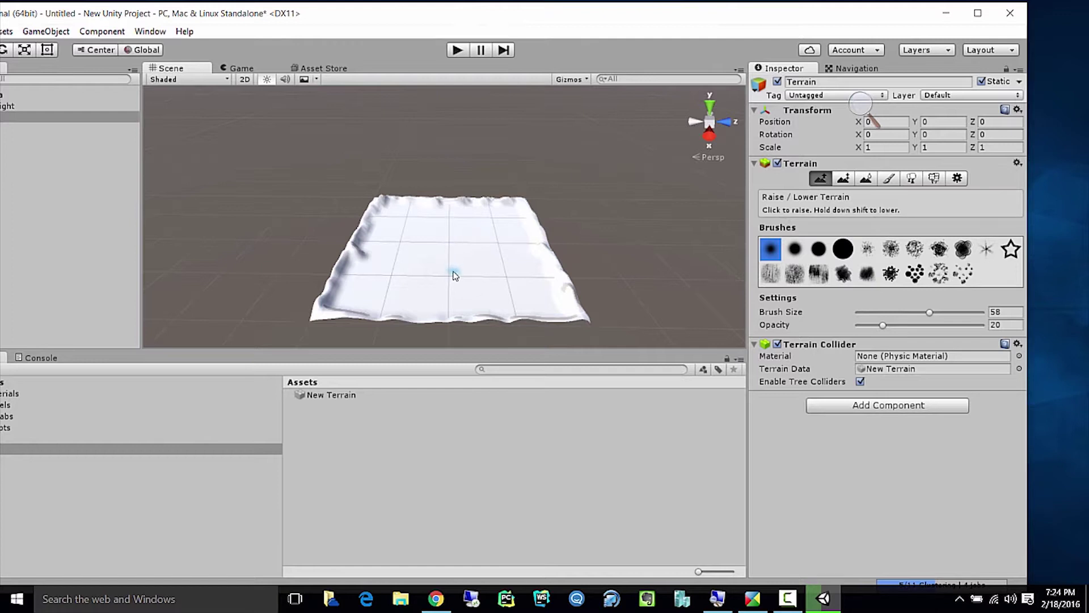
{"action": "left_click_drag", "start_coordinate": [447, 257], "coordinate": [443, 243]}
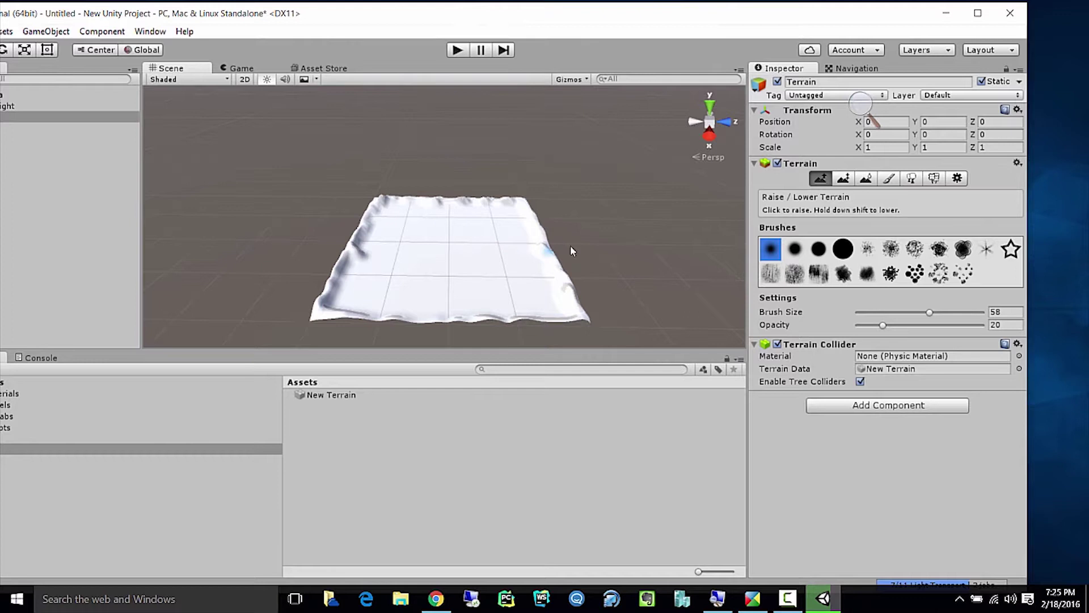
Flatten the whole terrain to a height of 159 with the Paint Height tool and bring it back into view.
{"action": "left_click", "coordinate": [844, 178]}
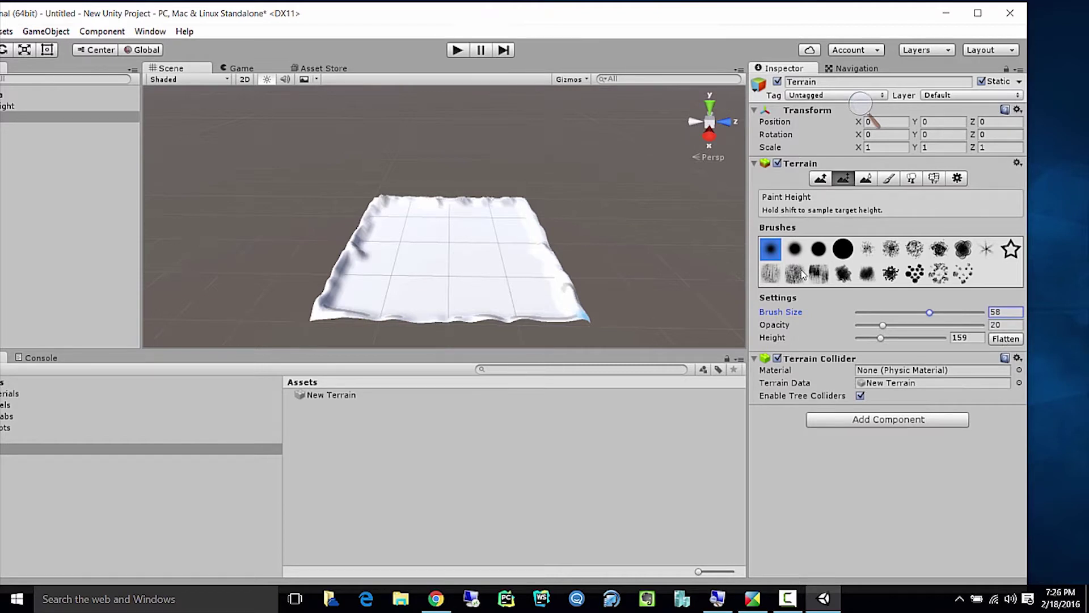
{"action": "left_click", "coordinate": [1005, 339]}
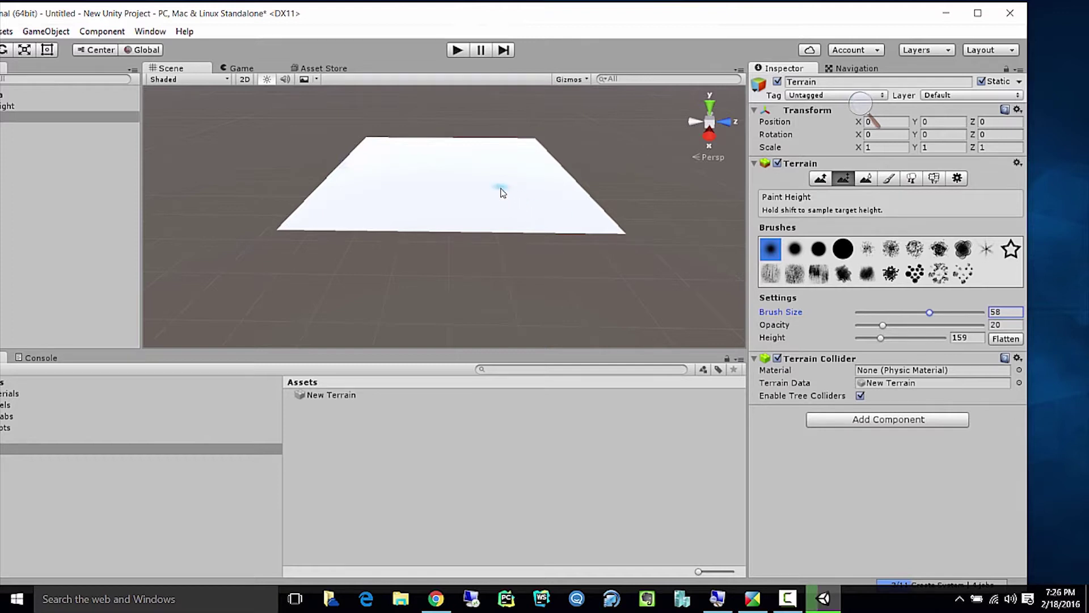
{"action": "mouse_move", "coordinate": [499, 193]}
{"action": "middle_mouse_down"}
{"action": "mouse_move", "coordinate": [501, 246]}
{"action": "mouse_move", "coordinate": [506, 237]}
{"action": "middle_mouse_up"}
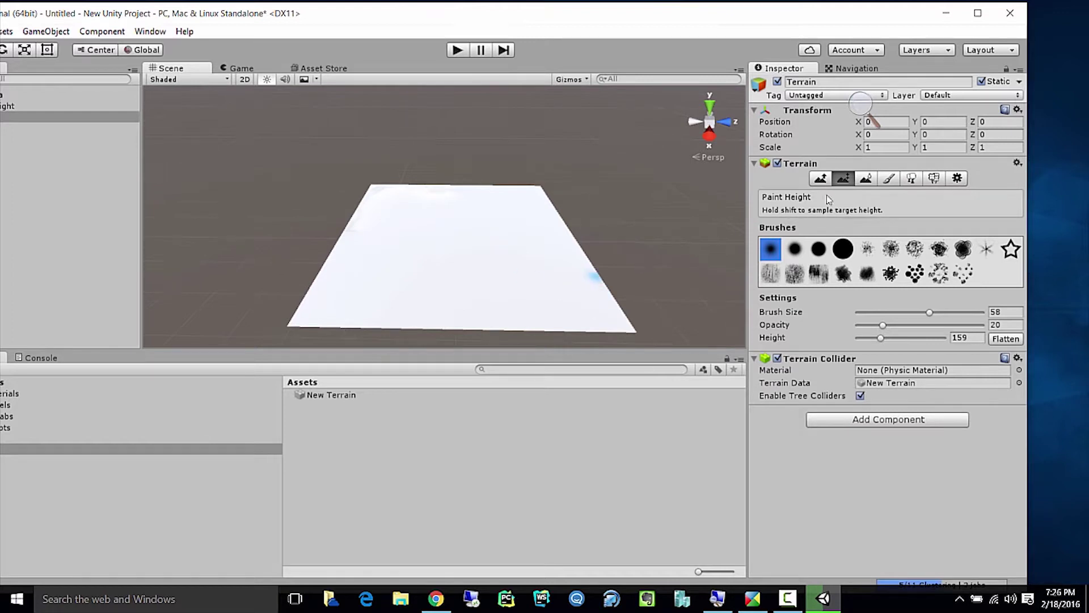
Sink a hollow in the middle of the terrain with Raise / Lower Terrain, and flatten the terrain again at height 159.
{"action": "left_click", "coordinate": [821, 178]}
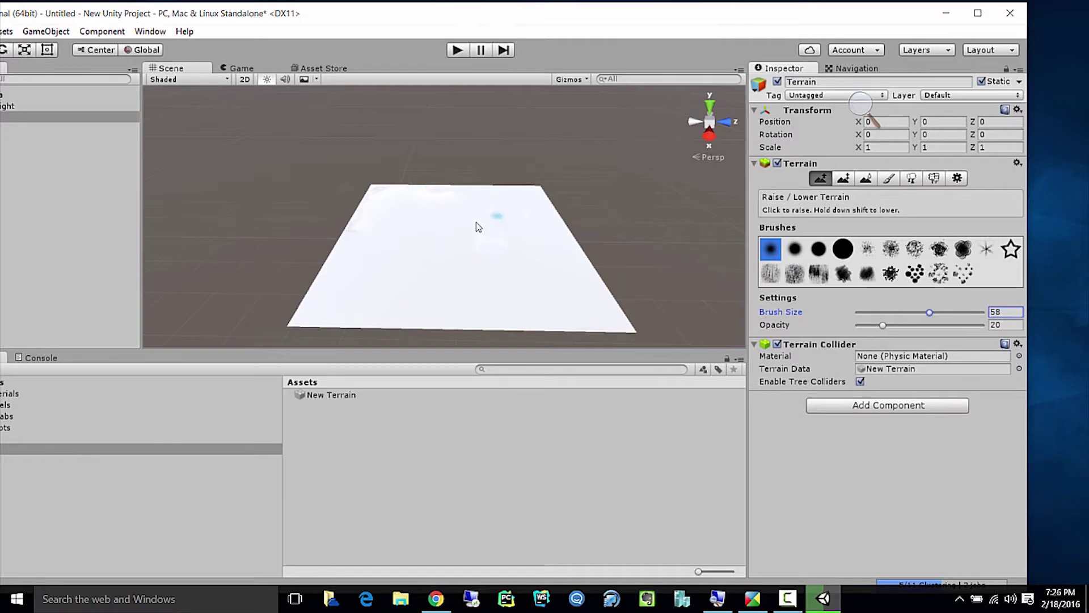
{"action": "mouse_move", "coordinate": [457, 256]}
{"action": "left_mouse_down"}
{"action": "mouse_move", "coordinate": [488, 256]}
{"action": "mouse_move", "coordinate": [457, 257]}
{"action": "mouse_move", "coordinate": [488, 260]}
{"action": "mouse_move", "coordinate": [456, 269]}
{"action": "mouse_move", "coordinate": [486, 264]}
{"action": "mouse_move", "coordinate": [470, 280]}
{"action": "left_mouse_up"}
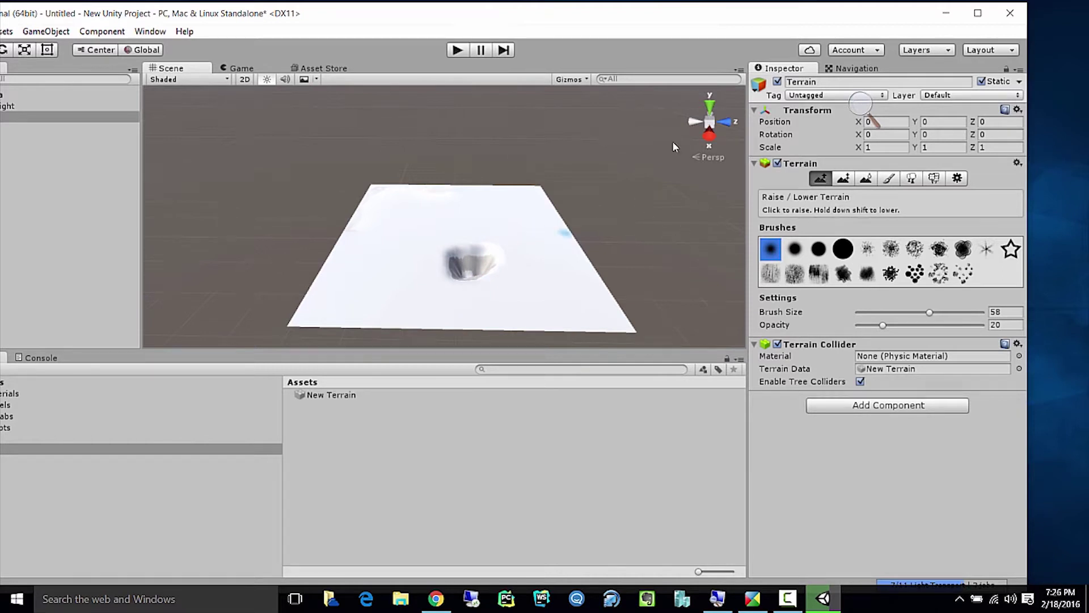
{"action": "left_click", "coordinate": [843, 178]}
{"action": "left_click", "coordinate": [1018, 340]}
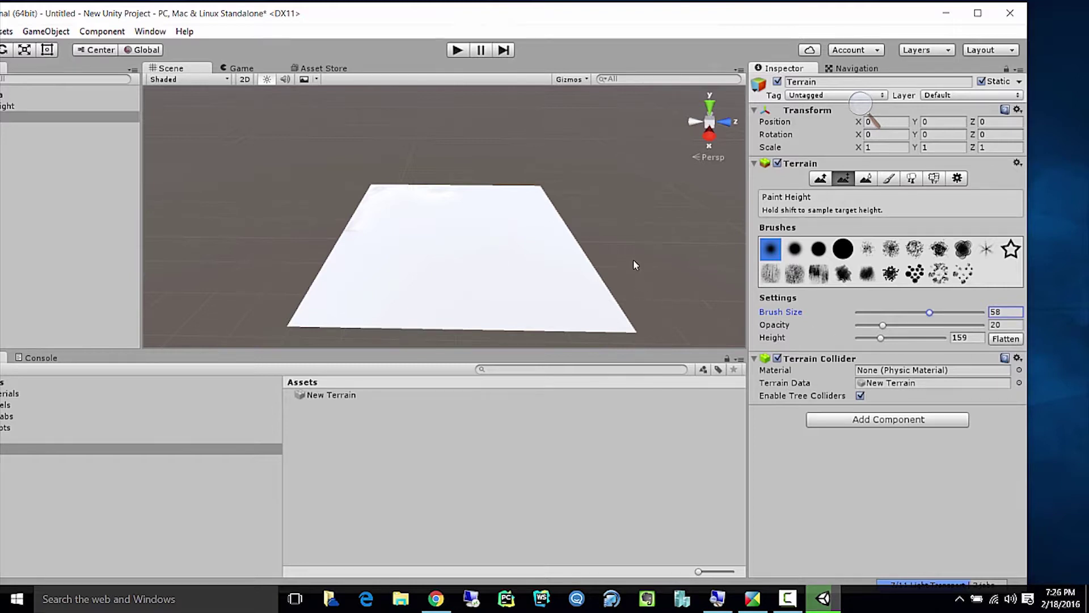
Raise an uneven ridge along all four edges of the flattened terrain with the Raise / Lower Terrain tool.
{"action": "left_click", "coordinate": [821, 178]}
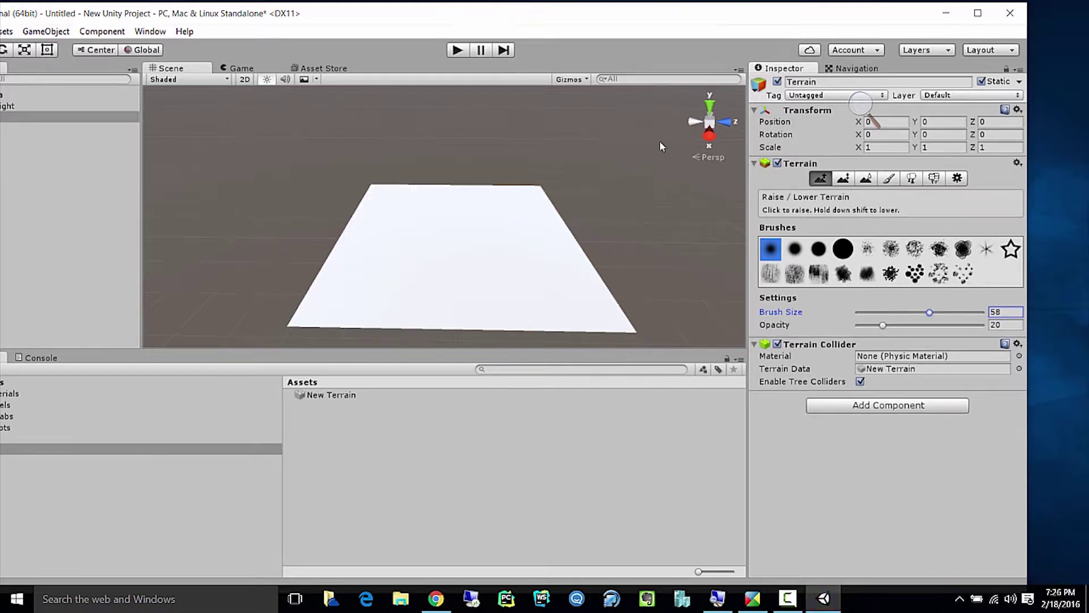
{"action": "left_click", "coordinate": [525, 184]}
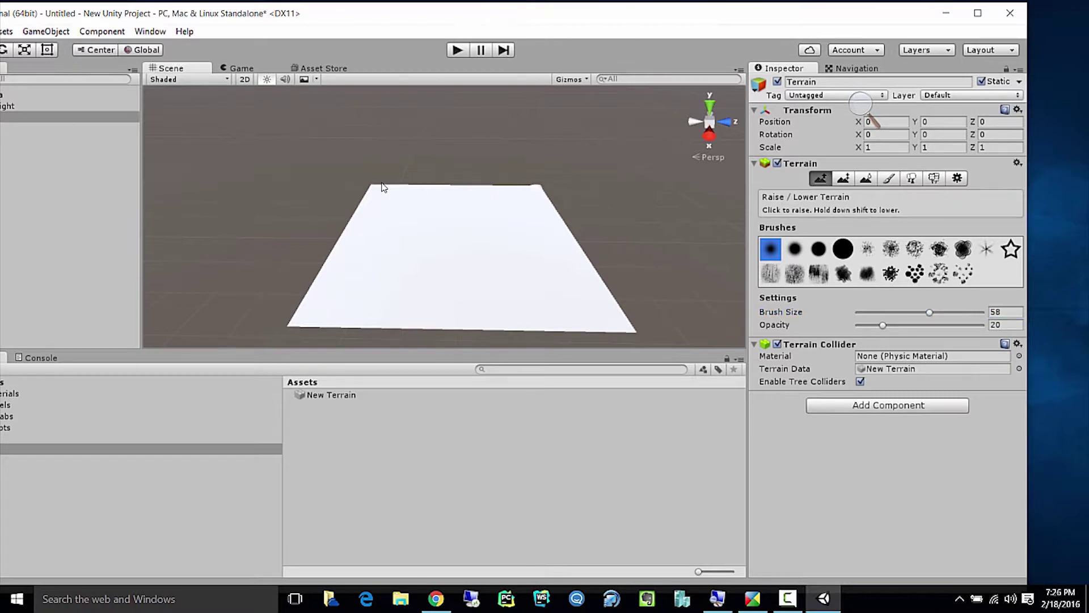
{"action": "mouse_move", "coordinate": [372, 189]}
{"action": "left_mouse_down"}
{"action": "mouse_move", "coordinate": [300, 320]}
{"action": "mouse_move", "coordinate": [561, 332]}
{"action": "mouse_move", "coordinate": [574, 331]}
{"action": "mouse_move", "coordinate": [530, 324]}
{"action": "mouse_move", "coordinate": [631, 322]}
{"action": "mouse_move", "coordinate": [538, 185]}
{"action": "mouse_move", "coordinate": [591, 271]}
{"action": "left_mouse_up"}
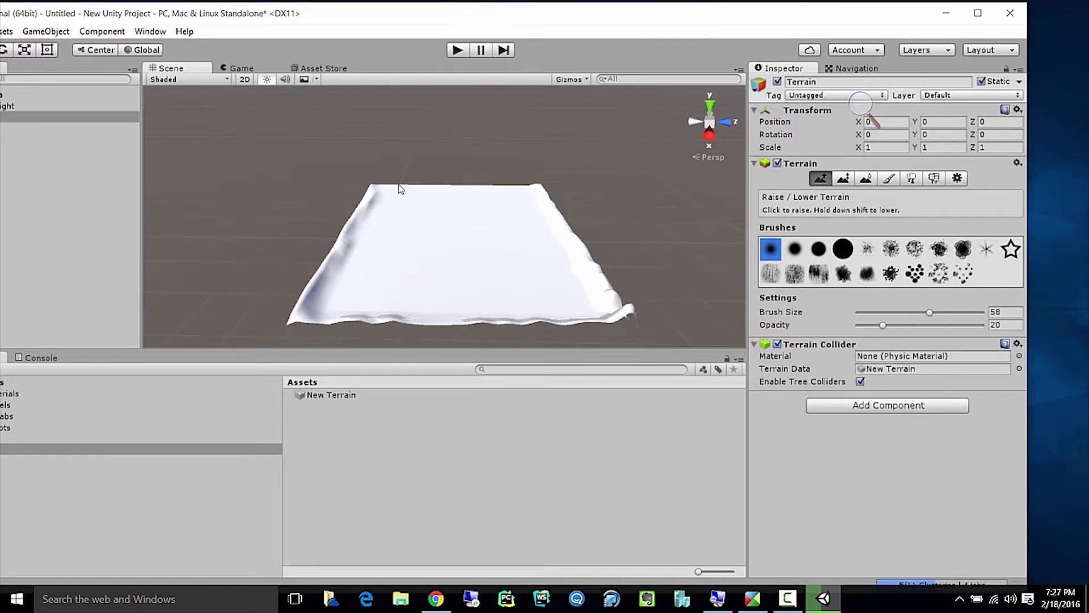
{"action": "mouse_move", "coordinate": [457, 192]}
{"action": "left_mouse_down"}
{"action": "mouse_move", "coordinate": [532, 191]}
{"action": "mouse_move", "coordinate": [373, 186]}
{"action": "mouse_move", "coordinate": [533, 195]}
{"action": "left_mouse_up"}
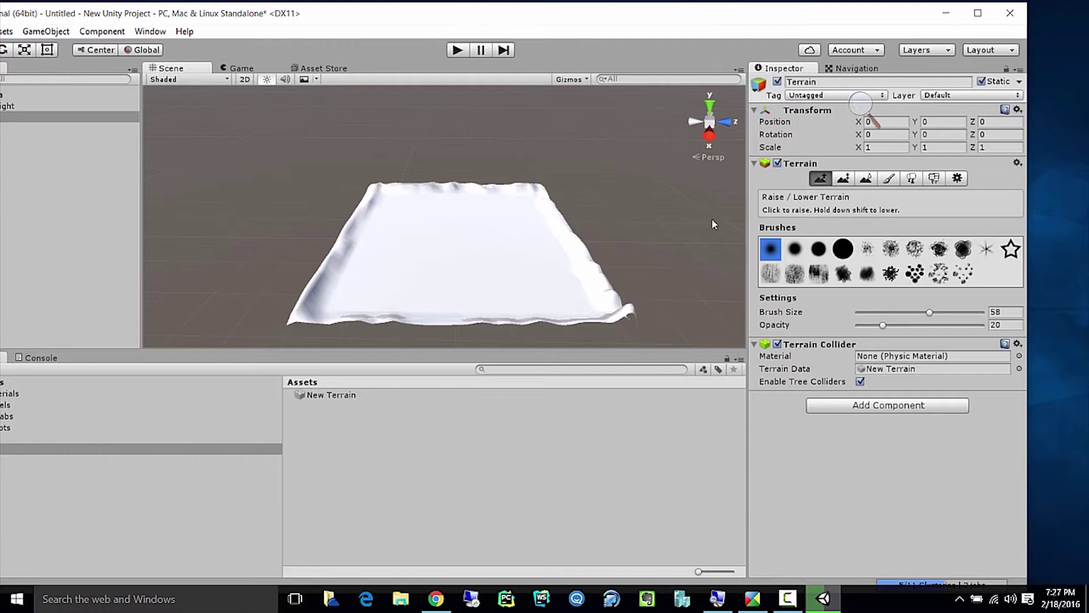
Paint a tall flat-topped column in the middle of the terrain with Paint Height at a height of 228.
{"action": "left_click", "coordinate": [843, 178]}
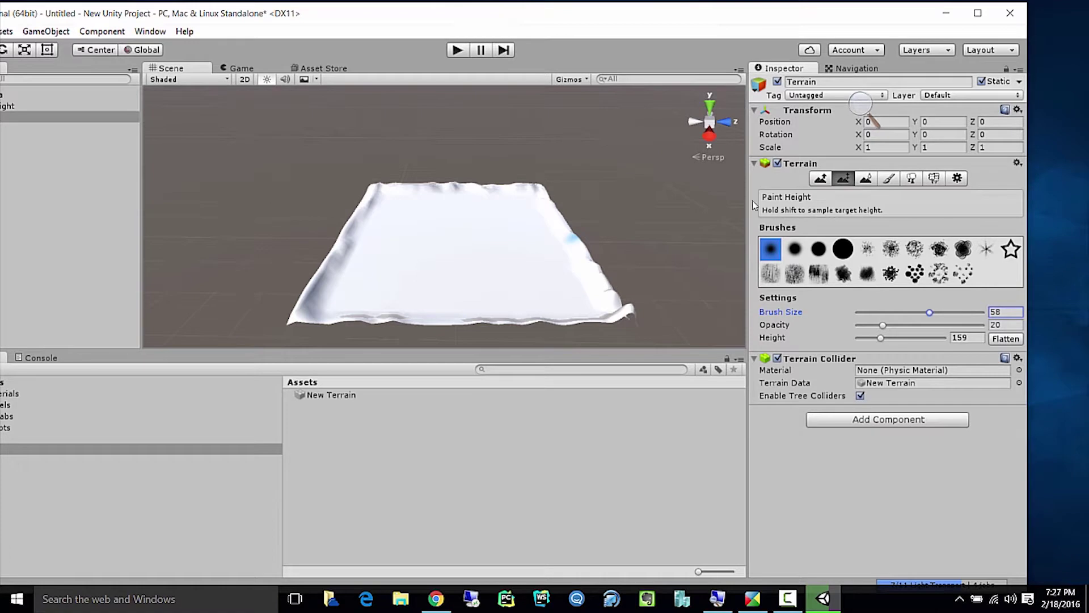
{"action": "scroll", "coordinate": [452, 245], "scroll_direction": "up", "scroll_amount": 5}
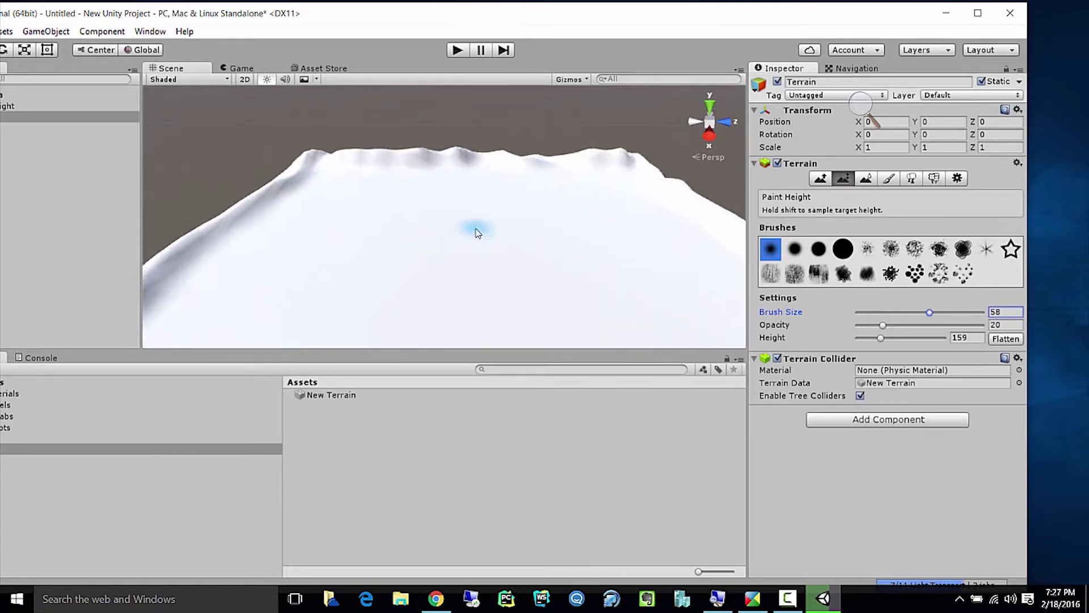
{"action": "scroll", "coordinate": [465, 250], "scroll_direction": "down", "scroll_amount": 5}
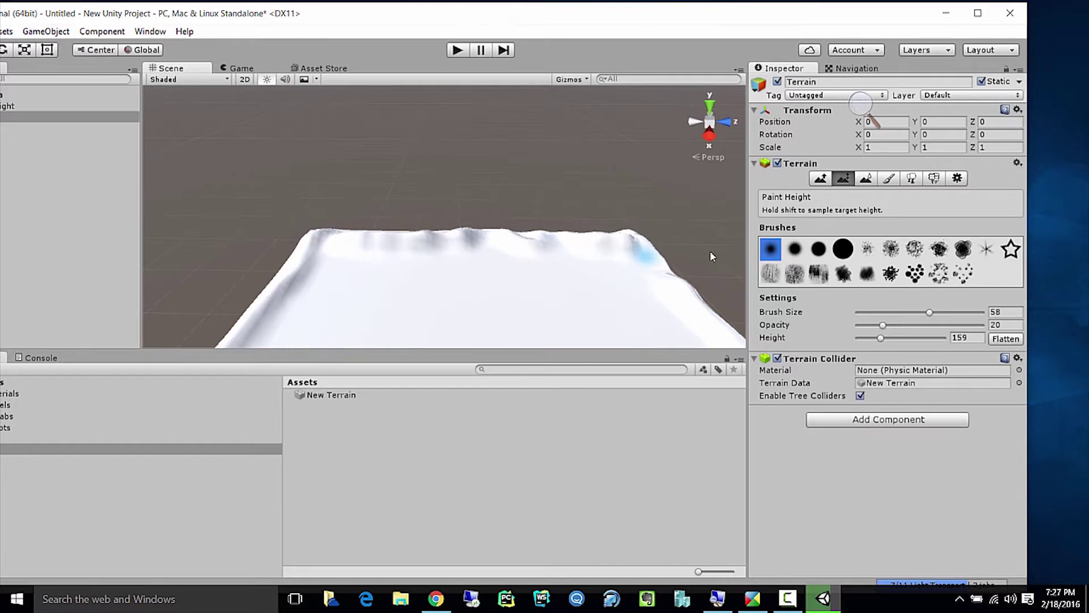
{"action": "scroll", "coordinate": [561, 284], "scroll_direction": "up", "scroll_amount": 3}
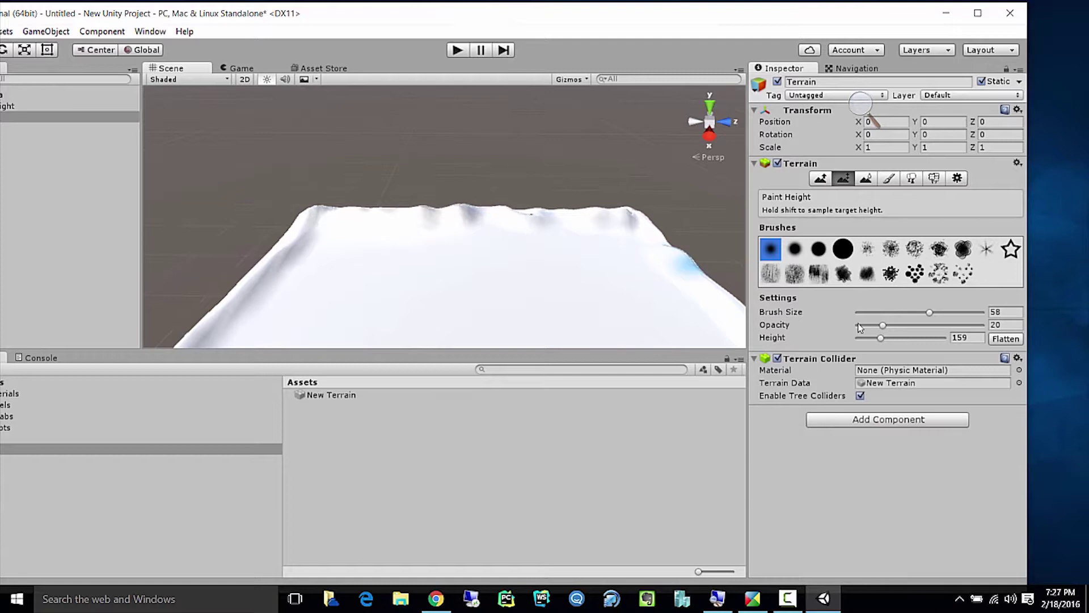
{"action": "left_click_drag", "start_coordinate": [880, 339], "coordinate": [892, 339]}
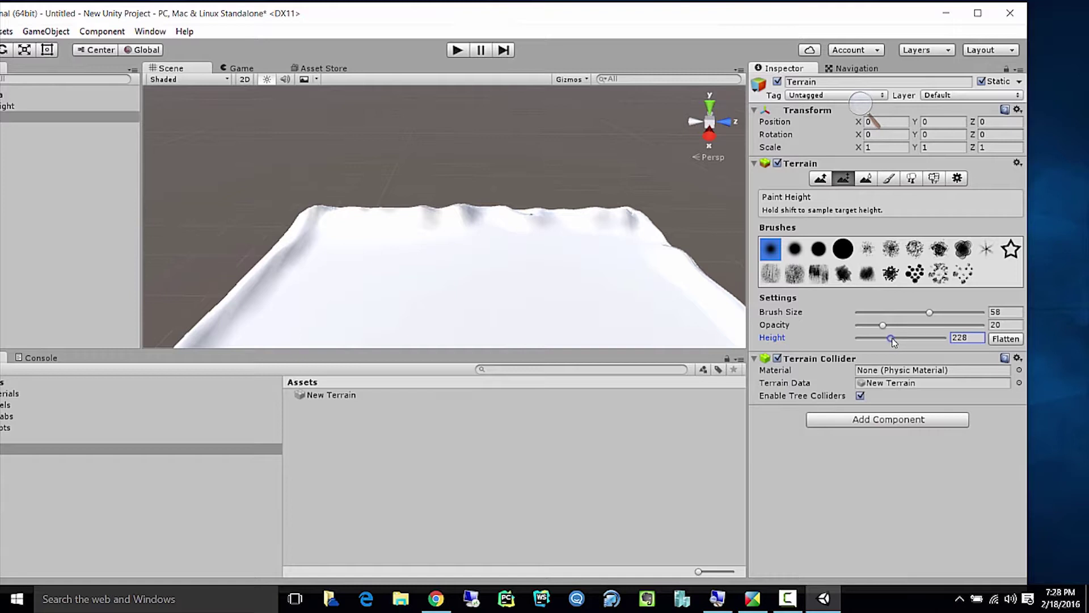
{"action": "left_click_drag", "start_coordinate": [891, 338], "coordinate": [892, 338]}
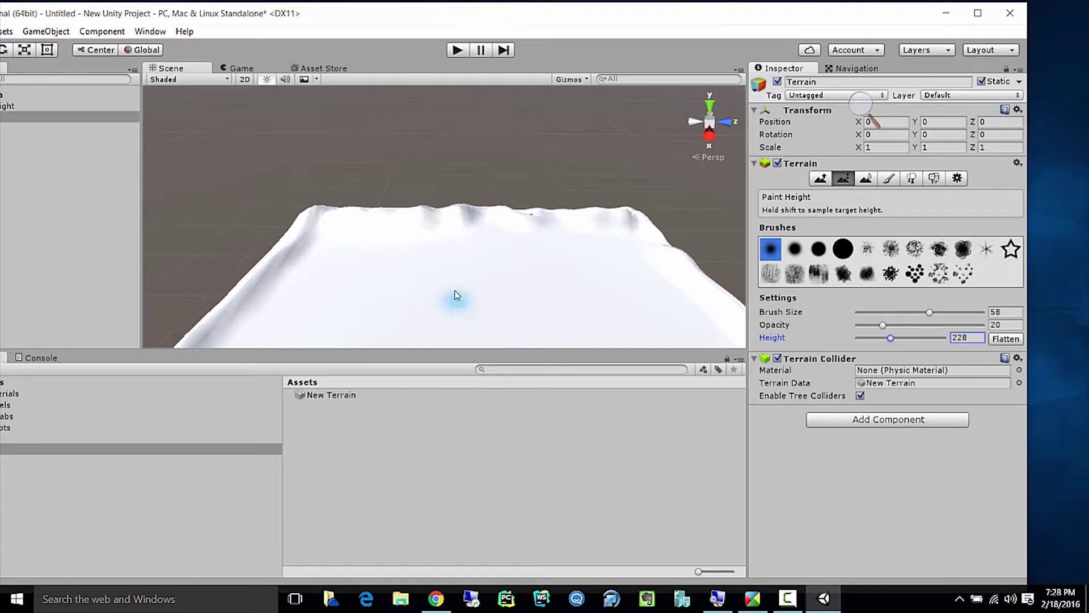
{"action": "mouse_move", "coordinate": [461, 284]}
{"action": "left_mouse_down"}
{"action": "mouse_move", "coordinate": [492, 276]}
{"action": "mouse_move", "coordinate": [449, 275]}
{"action": "mouse_move", "coordinate": [505, 267]}
{"action": "mouse_move", "coordinate": [467, 263]}
{"action": "mouse_move", "coordinate": [473, 249]}
{"action": "mouse_move", "coordinate": [491, 257]}
{"action": "mouse_move", "coordinate": [467, 260]}
{"action": "mouse_move", "coordinate": [498, 256]}
{"action": "mouse_move", "coordinate": [458, 267]}
{"action": "mouse_move", "coordinate": [491, 263]}
{"action": "mouse_move", "coordinate": [499, 339]}
{"action": "left_mouse_up"}
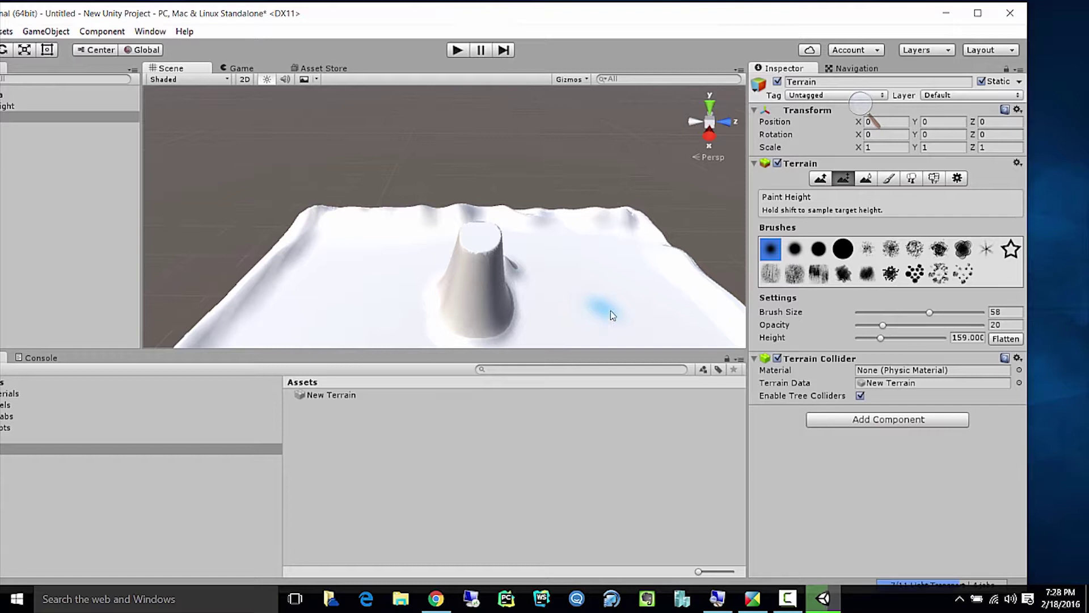
Set the Paint Height value to 159 and paint over the central column to level it.
{"action": "left_click_drag", "start_coordinate": [891, 338], "coordinate": [880, 338]}
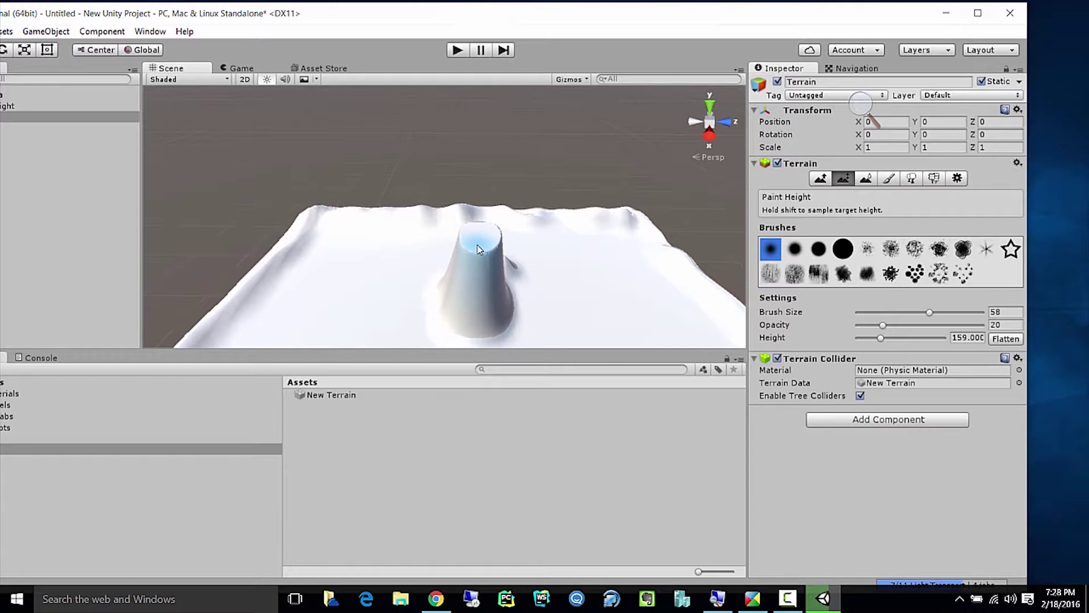
{"action": "mouse_move", "coordinate": [477, 249]}
{"action": "left_mouse_down"}
{"action": "mouse_move", "coordinate": [461, 276]}
{"action": "mouse_move", "coordinate": [502, 320]}
{"action": "mouse_move", "coordinate": [502, 306]}
{"action": "mouse_move", "coordinate": [460, 285]}
{"action": "mouse_move", "coordinate": [456, 316]}
{"action": "mouse_move", "coordinate": [466, 325]}
{"action": "mouse_move", "coordinate": [446, 297]}
{"action": "mouse_move", "coordinate": [457, 276]}
{"action": "mouse_move", "coordinate": [492, 258]}
{"action": "mouse_move", "coordinate": [493, 295]}
{"action": "mouse_move", "coordinate": [449, 293]}
{"action": "mouse_move", "coordinate": [500, 275]}
{"action": "mouse_move", "coordinate": [468, 282]}
{"action": "mouse_move", "coordinate": [475, 317]}
{"action": "mouse_move", "coordinate": [456, 295]}
{"action": "mouse_move", "coordinate": [517, 272]}
{"action": "mouse_move", "coordinate": [489, 281]}
{"action": "mouse_move", "coordinate": [484, 331]}
{"action": "left_mouse_up"}
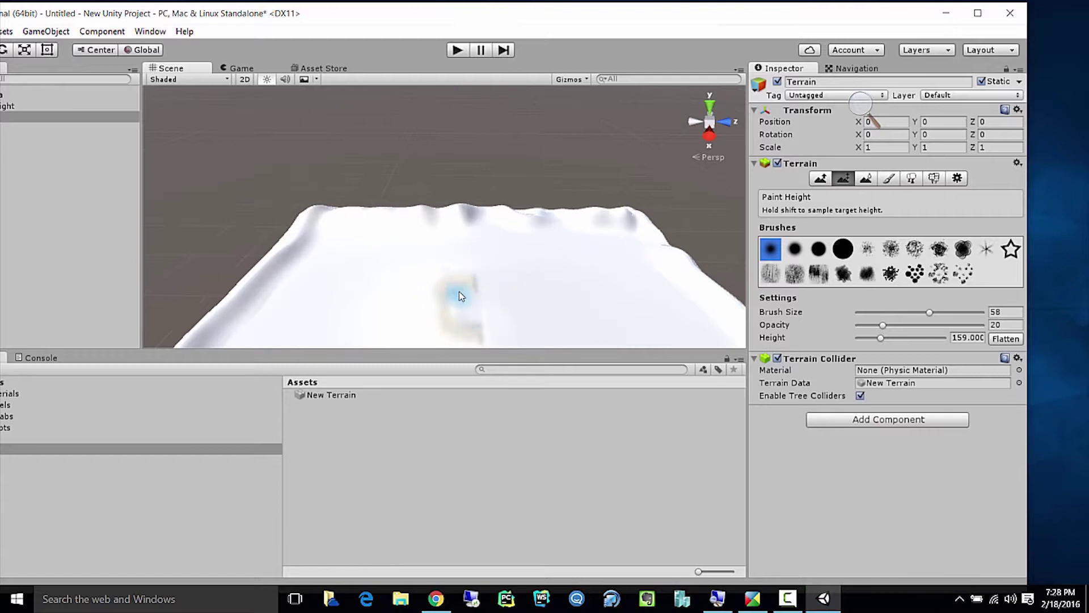
Sample the target height from the far ridge and paint a low plateau at that height beside the ridge near the far corner.
{"action": "left_click", "coordinate": [618, 219], "text": "shift"}
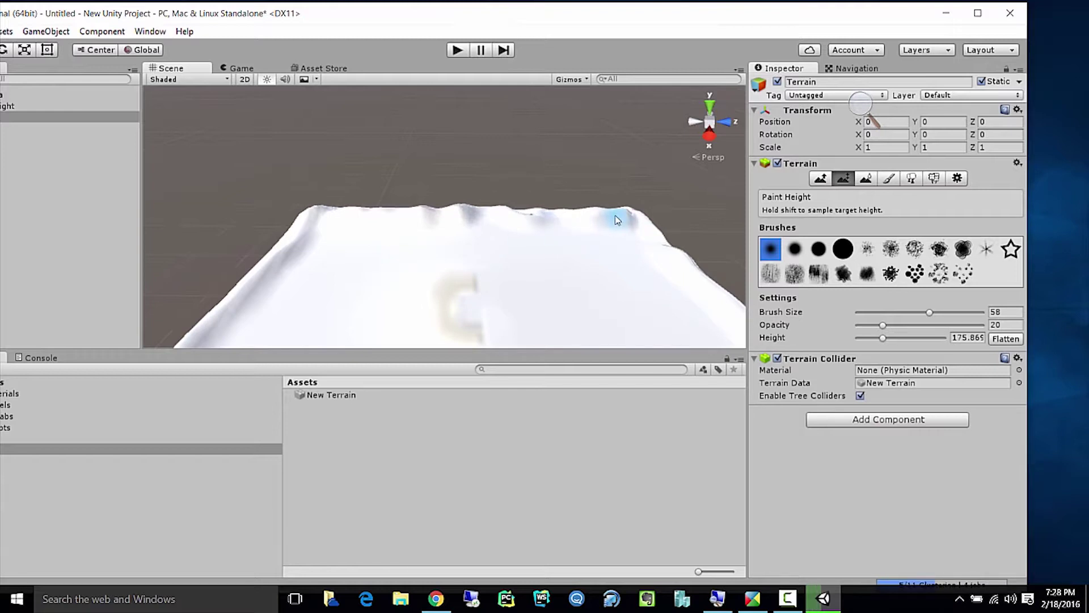
{"action": "mouse_move", "coordinate": [578, 268]}
{"action": "left_mouse_down"}
{"action": "mouse_move", "coordinate": [592, 257]}
{"action": "mouse_move", "coordinate": [580, 264]}
{"action": "mouse_move", "coordinate": [617, 281]}
{"action": "mouse_move", "coordinate": [617, 266]}
{"action": "mouse_move", "coordinate": [599, 259]}
{"action": "mouse_move", "coordinate": [621, 278]}
{"action": "left_mouse_up"}
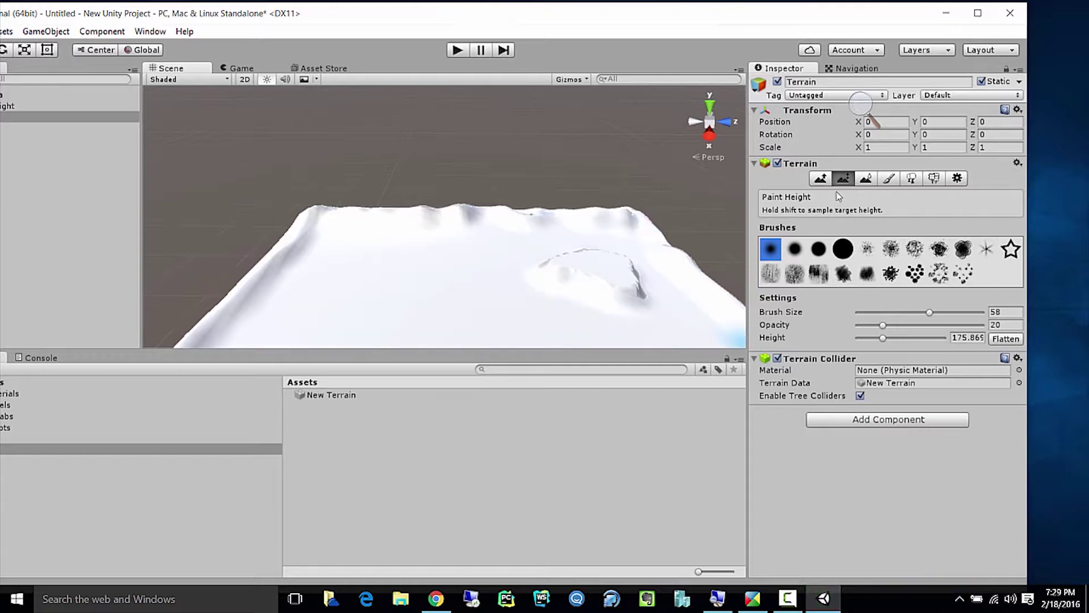
Try Paint Height values of 161 and 139, and resample the target height of 159 from the flat ground.
{"action": "left_click_drag", "start_coordinate": [880, 340], "coordinate": [884, 340]}
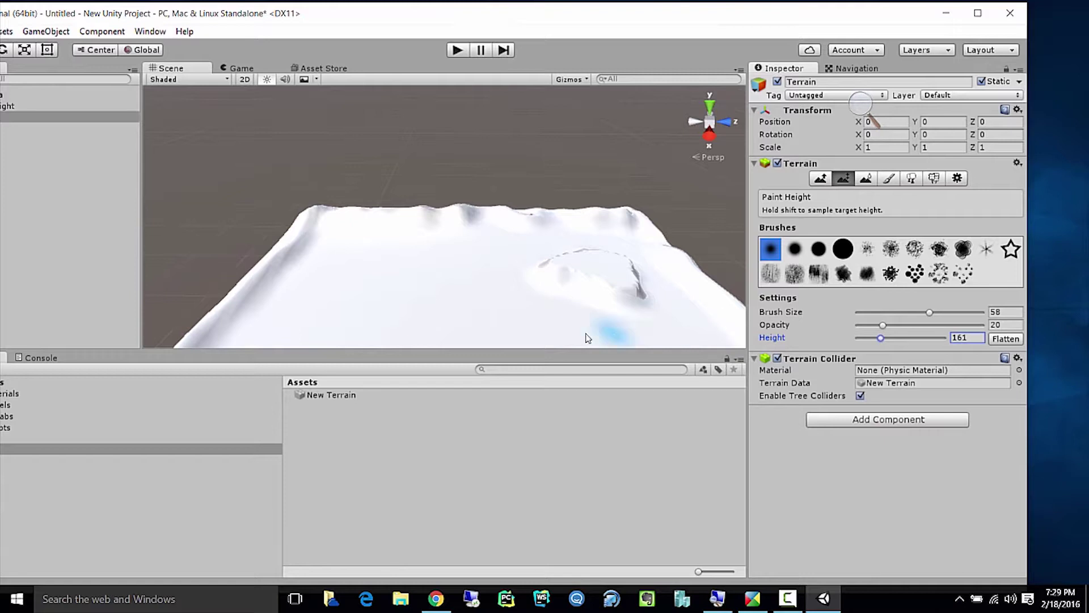
{"action": "left_click", "coordinate": [880, 338]}
{"action": "left_click_drag", "start_coordinate": [881, 338], "coordinate": [878, 339]}
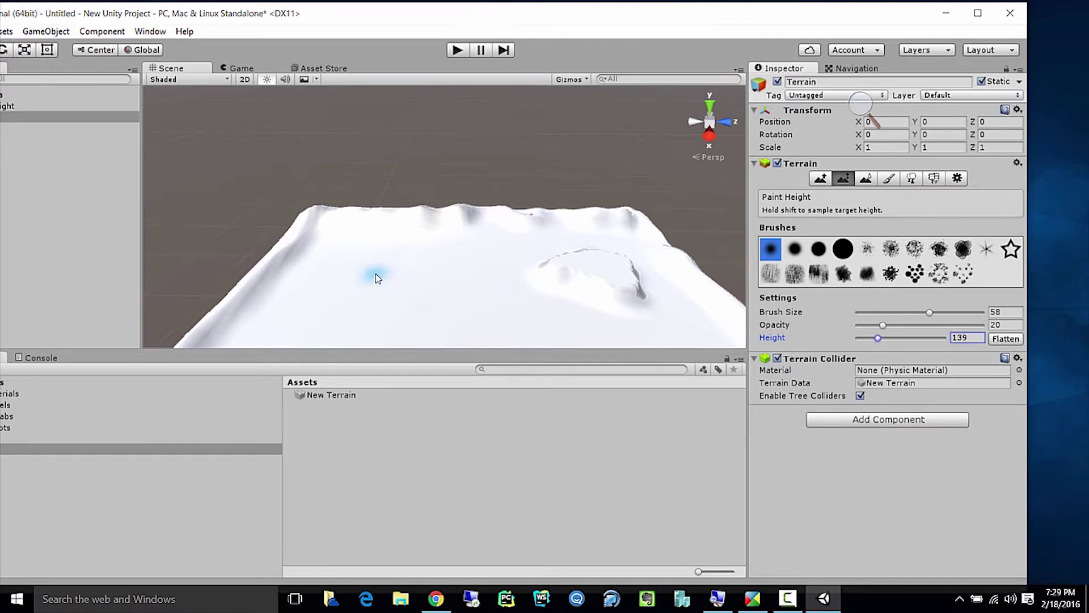
{"action": "left_click", "coordinate": [317, 259], "text": "shift"}
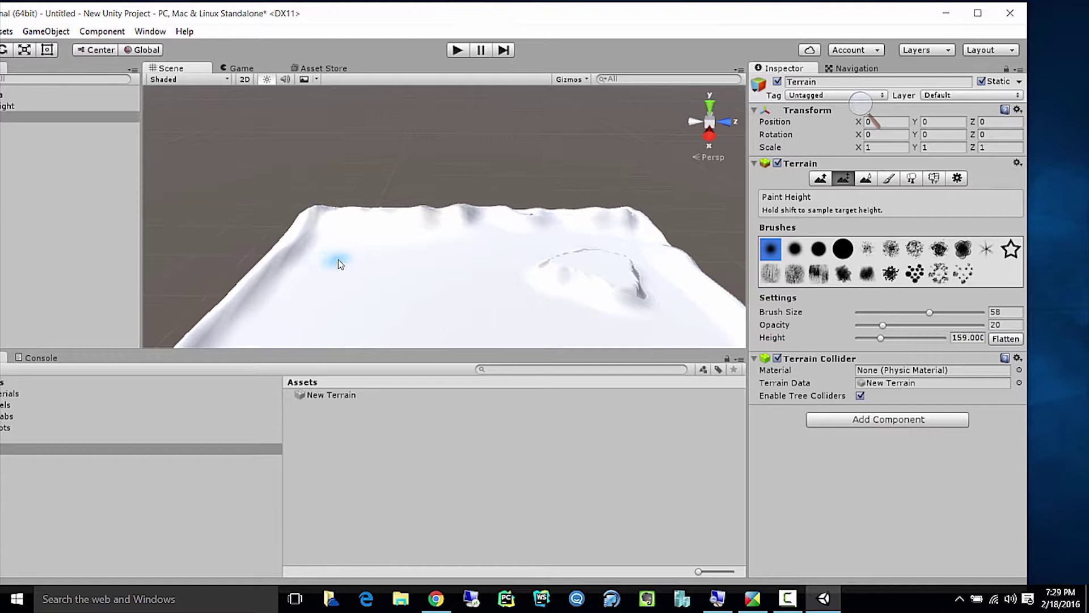
Raise a second row of hills across the terrain, inside and parallel to the far ridge, with Raise / Lower Terrain.
{"action": "left_click", "coordinate": [821, 179]}
{"action": "mouse_move", "coordinate": [304, 248]}
{"action": "left_mouse_down"}
{"action": "mouse_move", "coordinate": [357, 258]}
{"action": "mouse_move", "coordinate": [297, 208]}
{"action": "mouse_move", "coordinate": [356, 258]}
{"action": "mouse_move", "coordinate": [331, 259]}
{"action": "mouse_move", "coordinate": [427, 264]}
{"action": "mouse_move", "coordinate": [331, 264]}
{"action": "mouse_move", "coordinate": [352, 270]}
{"action": "mouse_move", "coordinate": [497, 266]}
{"action": "mouse_move", "coordinate": [493, 273]}
{"action": "mouse_move", "coordinate": [612, 256]}
{"action": "mouse_move", "coordinate": [565, 267]}
{"action": "mouse_move", "coordinate": [441, 215]}
{"action": "mouse_move", "coordinate": [543, 270]}
{"action": "mouse_move", "coordinate": [590, 270]}
{"action": "mouse_move", "coordinate": [487, 213]}
{"action": "mouse_move", "coordinate": [610, 265]}
{"action": "mouse_move", "coordinate": [636, 262]}
{"action": "mouse_move", "coordinate": [592, 273]}
{"action": "mouse_move", "coordinate": [641, 254]}
{"action": "left_mouse_up"}
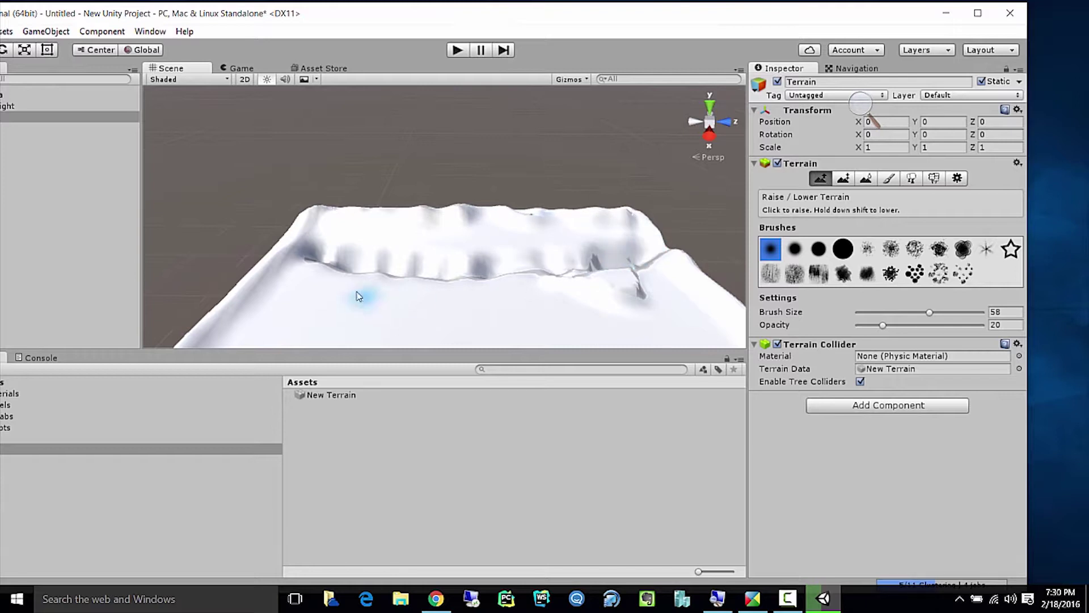
Raise a rounded mass of hills extending from the middle of the inner row toward the terrain's centre.
{"action": "mouse_move", "coordinate": [321, 262]}
{"action": "left_mouse_down"}
{"action": "mouse_move", "coordinate": [287, 251]}
{"action": "mouse_move", "coordinate": [365, 276]}
{"action": "mouse_move", "coordinate": [415, 270]}
{"action": "mouse_move", "coordinate": [425, 286]}
{"action": "mouse_move", "coordinate": [414, 288]}
{"action": "mouse_move", "coordinate": [497, 288]}
{"action": "mouse_move", "coordinate": [418, 294]}
{"action": "mouse_move", "coordinate": [420, 304]}
{"action": "mouse_move", "coordinate": [472, 306]}
{"action": "mouse_move", "coordinate": [502, 286]}
{"action": "mouse_move", "coordinate": [531, 293]}
{"action": "mouse_move", "coordinate": [534, 305]}
{"action": "mouse_move", "coordinate": [469, 312]}
{"action": "mouse_move", "coordinate": [514, 299]}
{"action": "mouse_move", "coordinate": [493, 292]}
{"action": "mouse_move", "coordinate": [535, 301]}
{"action": "mouse_move", "coordinate": [535, 321]}
{"action": "mouse_move", "coordinate": [413, 310]}
{"action": "mouse_move", "coordinate": [426, 326]}
{"action": "mouse_move", "coordinate": [551, 325]}
{"action": "mouse_move", "coordinate": [557, 296]}
{"action": "mouse_move", "coordinate": [570, 315]}
{"action": "mouse_move", "coordinate": [551, 323]}
{"action": "mouse_move", "coordinate": [497, 308]}
{"action": "mouse_move", "coordinate": [532, 328]}
{"action": "mouse_move", "coordinate": [450, 333]}
{"action": "mouse_move", "coordinate": [439, 316]}
{"action": "mouse_move", "coordinate": [525, 325]}
{"action": "mouse_move", "coordinate": [504, 334]}
{"action": "mouse_move", "coordinate": [486, 329]}
{"action": "mouse_move", "coordinate": [510, 328]}
{"action": "mouse_move", "coordinate": [491, 311]}
{"action": "mouse_move", "coordinate": [441, 324]}
{"action": "left_mouse_up"}
{"action": "scroll", "coordinate": [488, 306], "scroll_direction": "down", "scroll_amount": 6}
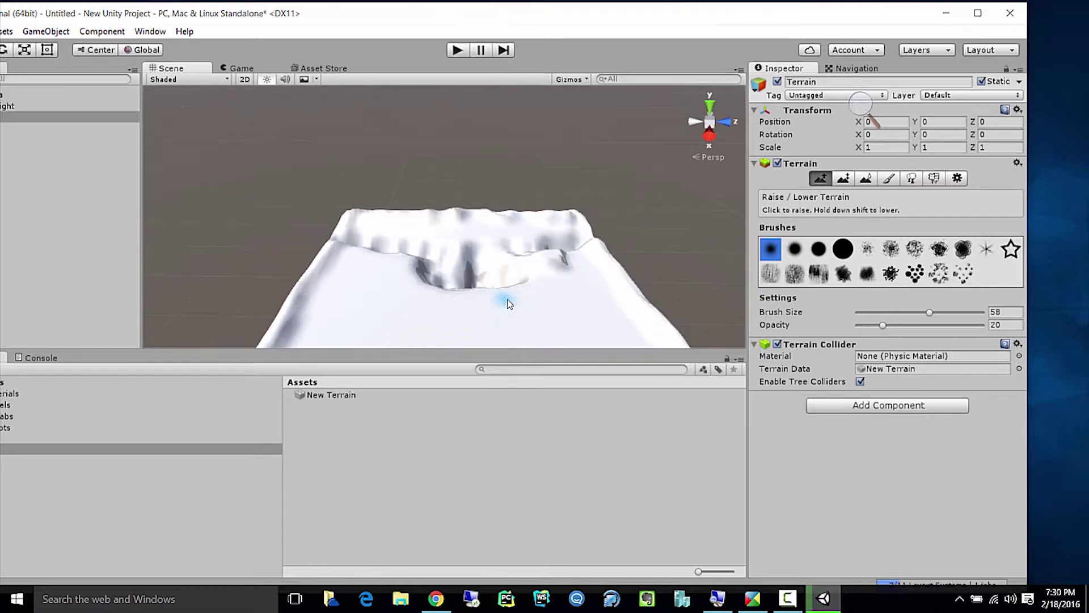
{"action": "mouse_move", "coordinate": [516, 283]}
{"action": "left_mouse_down"}
{"action": "mouse_move", "coordinate": [492, 294]}
{"action": "mouse_move", "coordinate": [512, 292]}
{"action": "mouse_move", "coordinate": [452, 296]}
{"action": "mouse_move", "coordinate": [497, 299]}
{"action": "mouse_move", "coordinate": [417, 271]}
{"action": "left_mouse_up"}
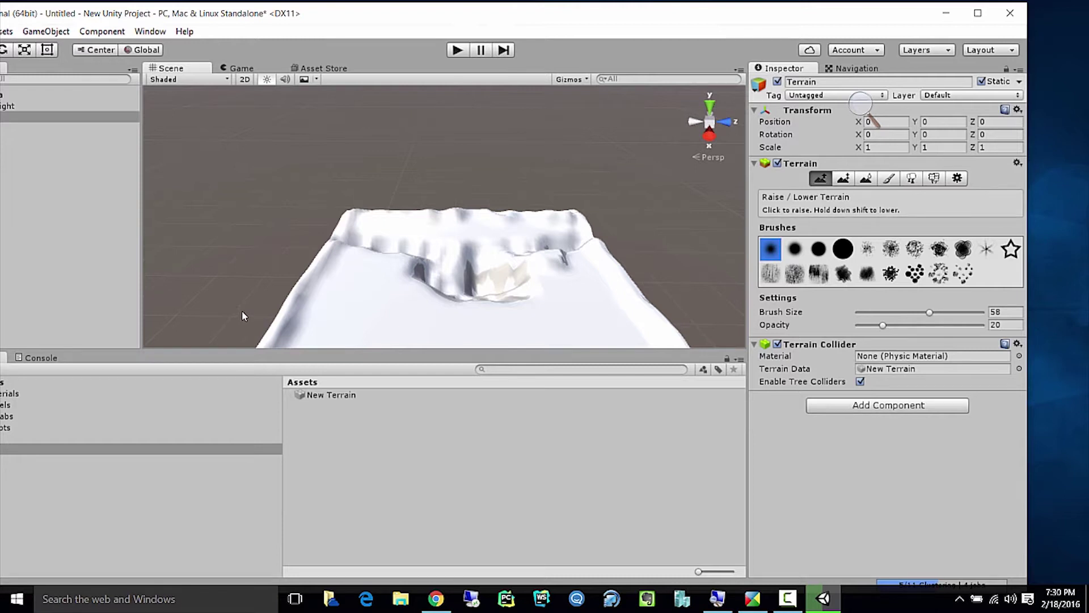
Save the scene as Main in the project's Assets folder.
{"action": "key", "text": "ctrl+s"}
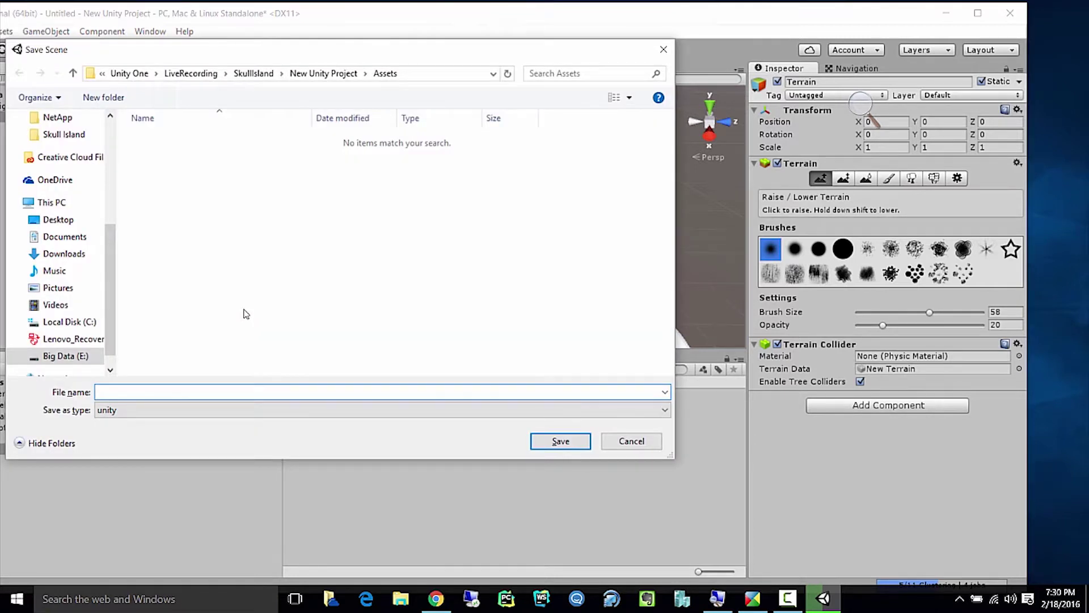
{"action": "type", "text": "Main"}
{"action": "key", "text": "Return"}
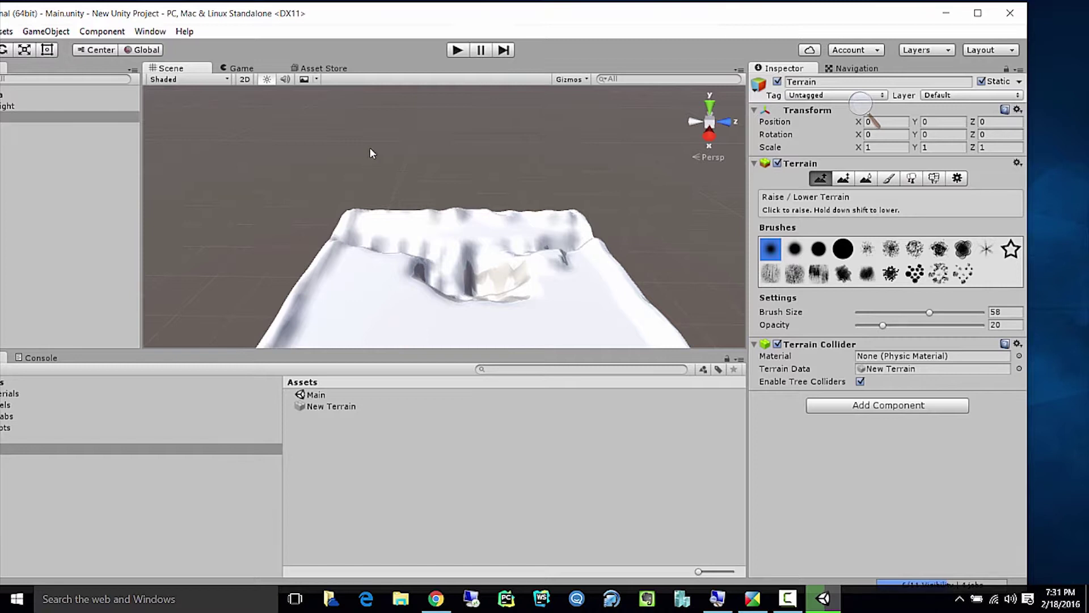
Switch to Chrome and open turbosquid.com in the maximized browser window.
{"action": "left_click", "coordinate": [442, 606]}
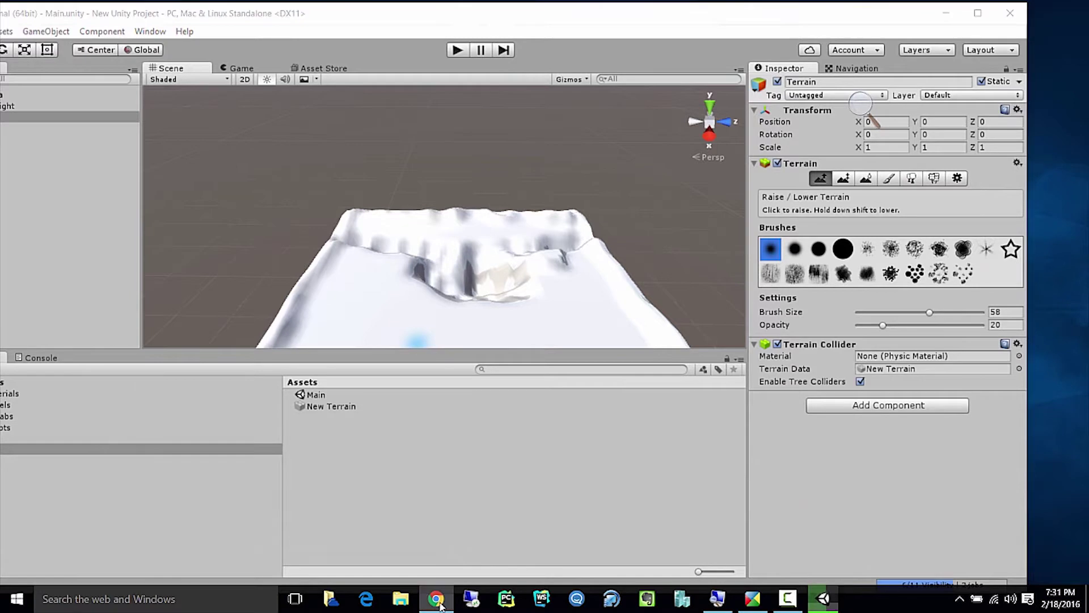
{"action": "left_click", "coordinate": [413, 25]}
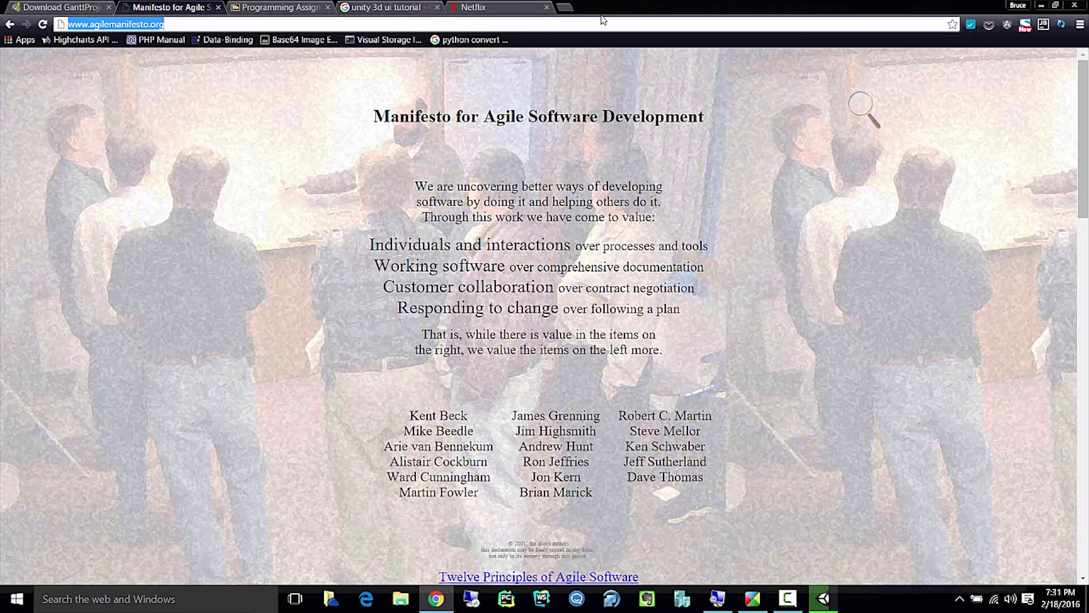
{"action": "left_click_drag", "start_coordinate": [603, 8], "coordinate": [477, 63]}
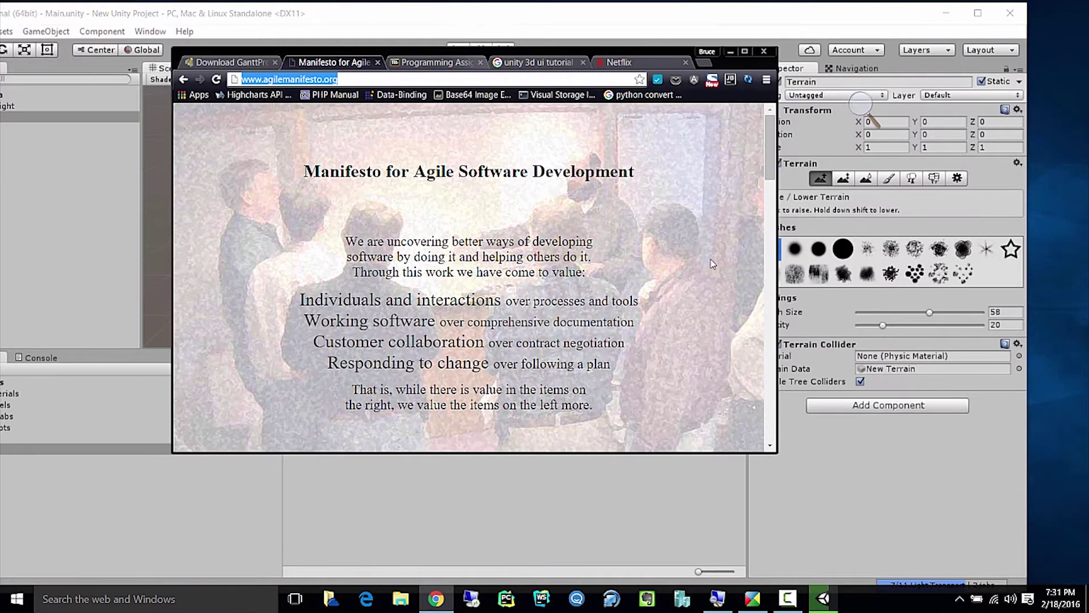
{"action": "left_click", "coordinate": [770, 446]}
{"action": "left_click", "coordinate": [770, 446]}
{"action": "left_click", "coordinate": [770, 446]}
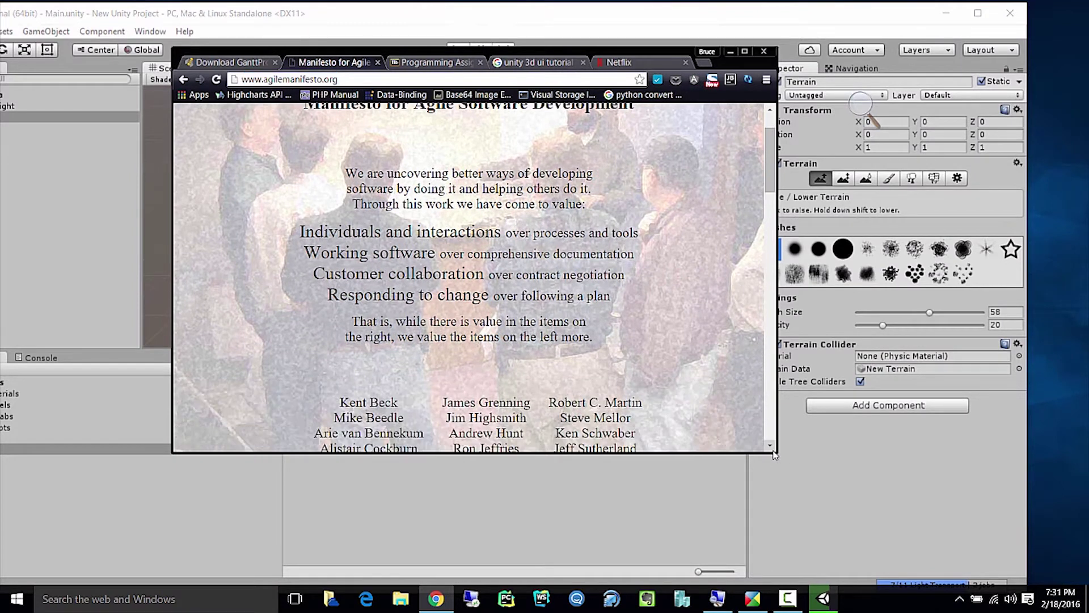
{"action": "left_click_drag", "start_coordinate": [770, 170], "coordinate": [770, 157]}
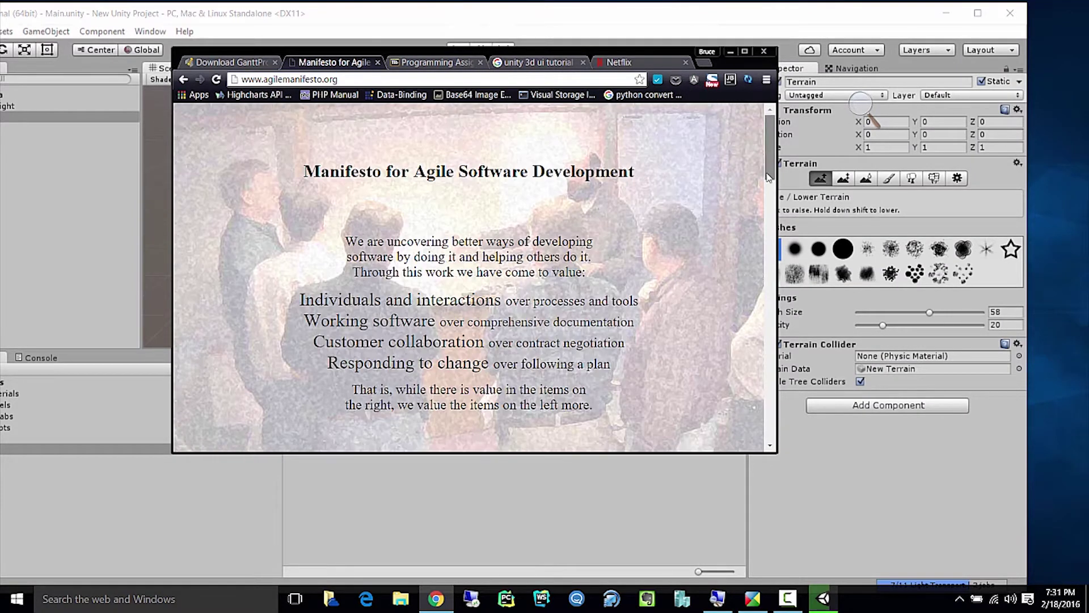
{"action": "left_click_drag", "start_coordinate": [340, 80], "coordinate": [241, 79]}
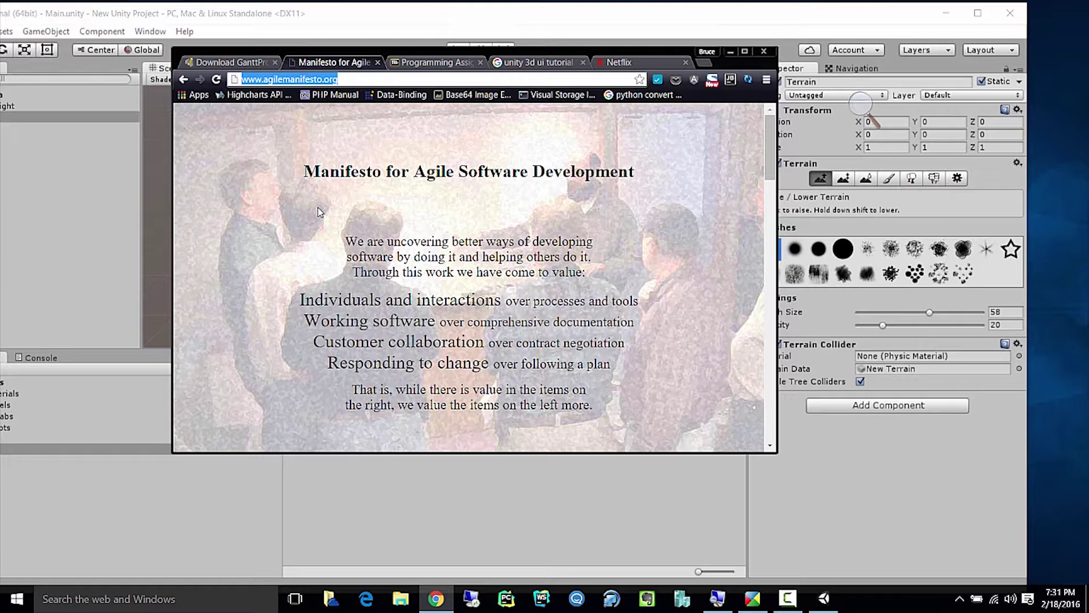
{"action": "type", "text": "turbosquid.com"}
{"action": "key", "text": "Return"}
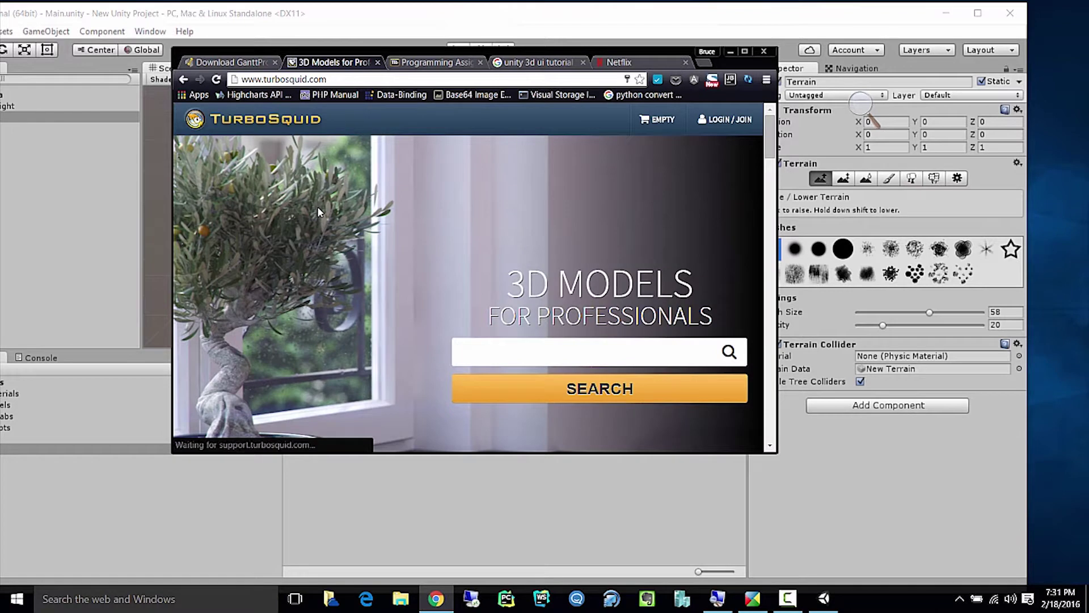
{"action": "left_click", "coordinate": [744, 52]}
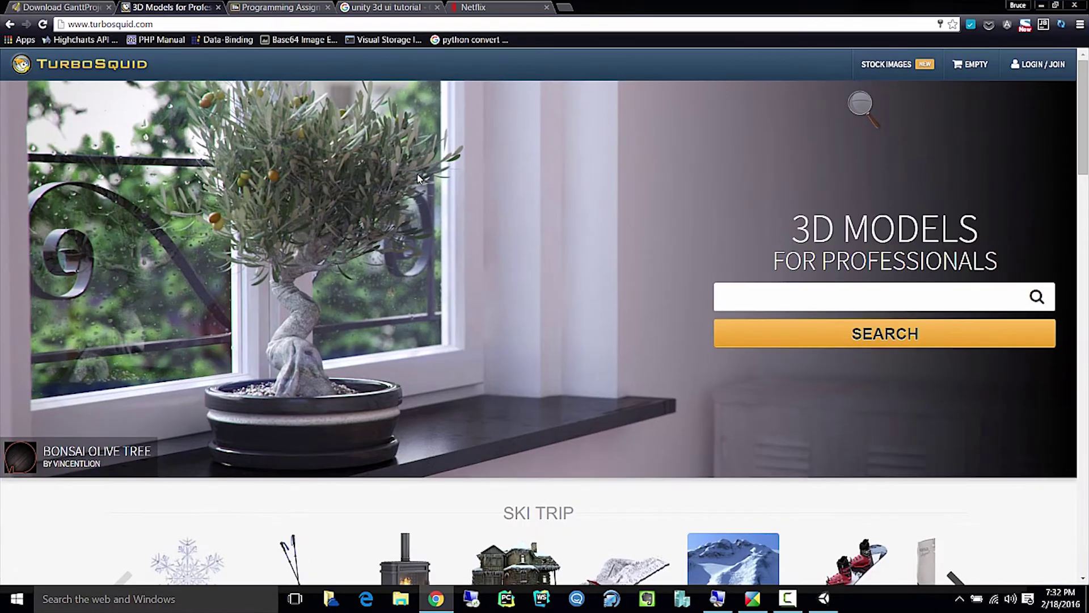
Log in to the TurboSquid account, entering the account password for the filled-in member name.
{"action": "left_click", "coordinate": [1041, 66]}
{"action": "left_click", "coordinate": [433, 323]}
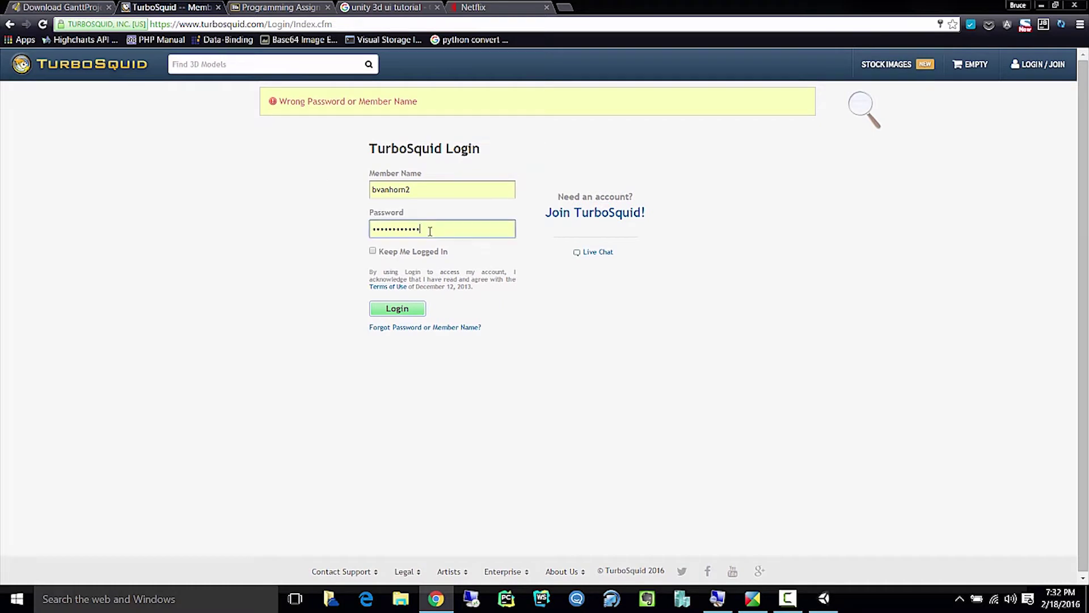
{"action": "left_click_drag", "start_coordinate": [431, 232], "coordinate": [345, 219]}
{"action": "type", "text": "•••••••••"}
{"action": "key", "text": "Return"}
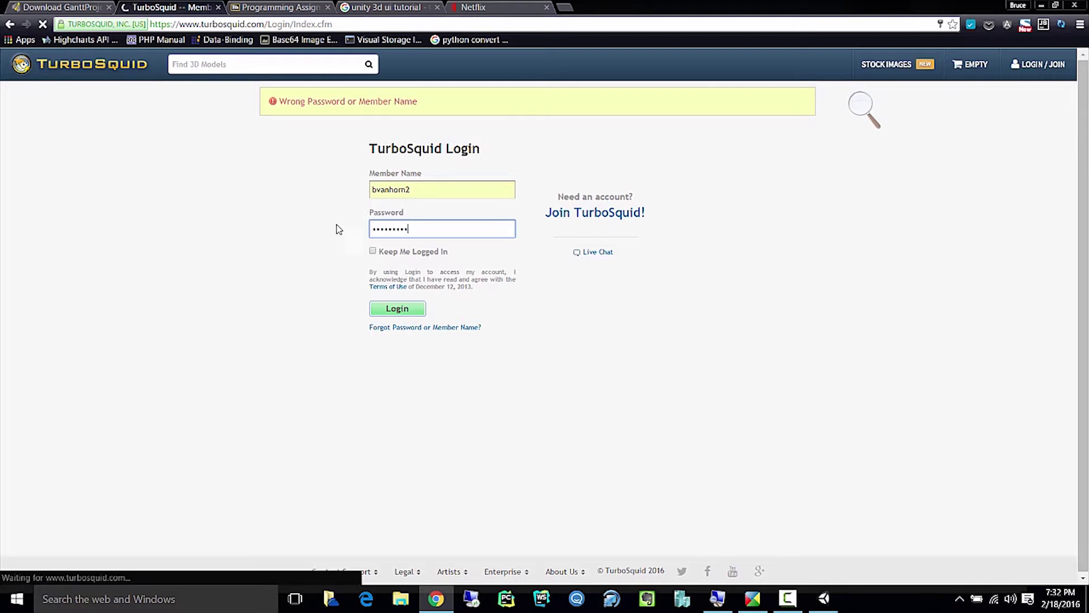
{"action": "left_click_drag", "start_coordinate": [421, 231], "coordinate": [334, 227]}
{"action": "type", "text": "••••"}
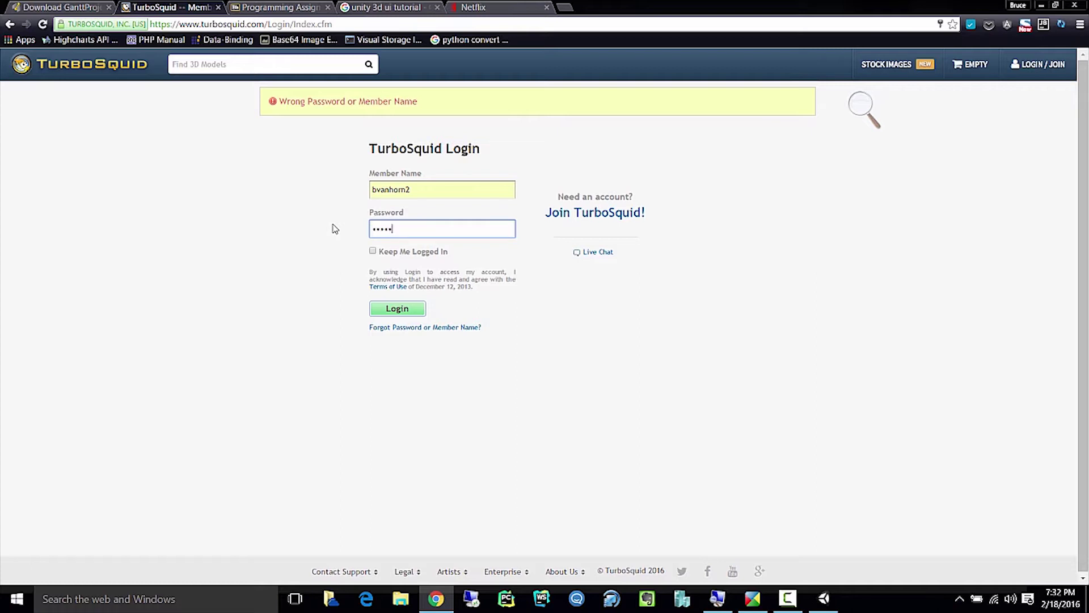
{"action": "key", "text": "Return"}
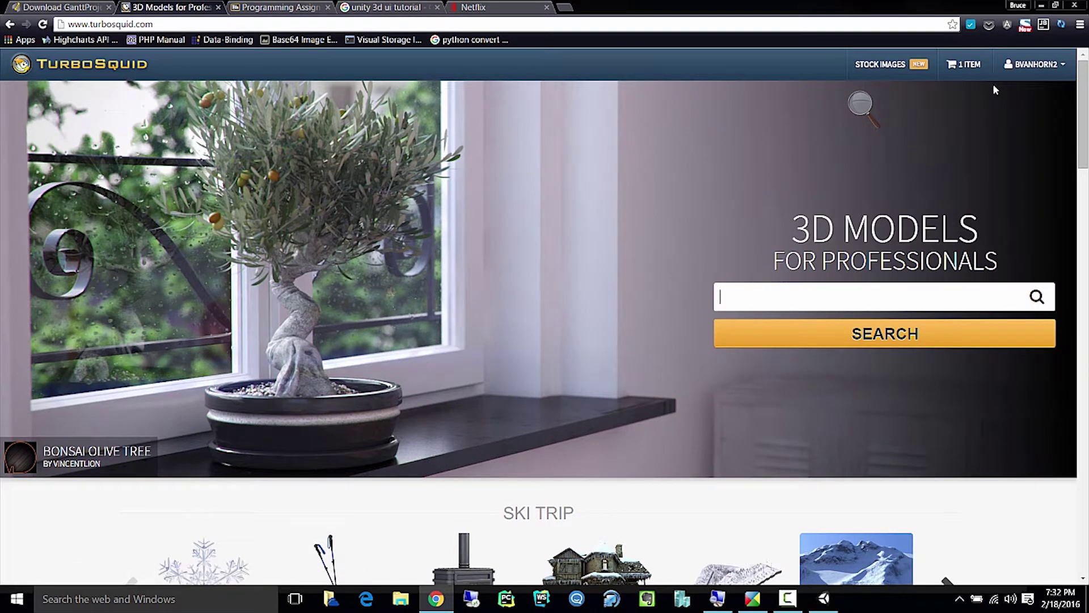
Open the account's Downloads list and look through the models on its first page.
{"action": "left_click", "coordinate": [1034, 66]}
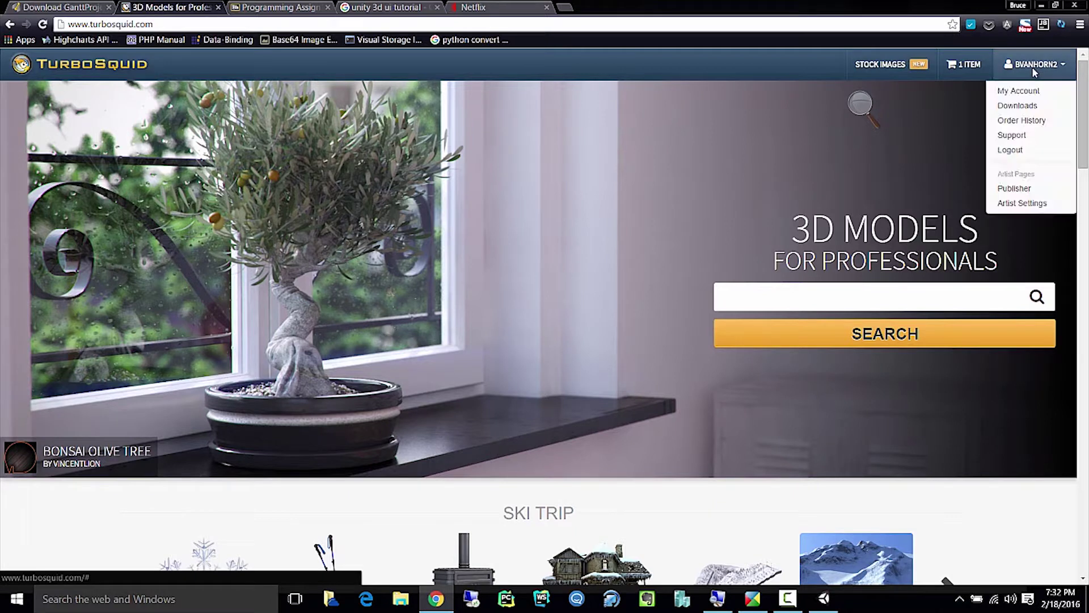
{"action": "left_click", "coordinate": [1040, 106]}
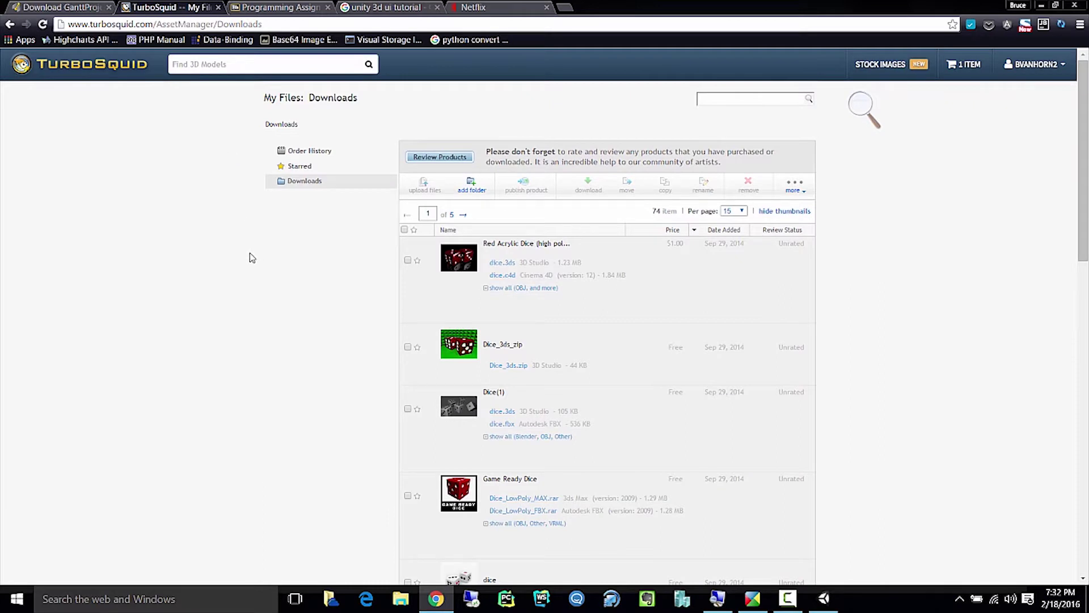
{"action": "scroll", "coordinate": [345, 264], "scroll_direction": "down", "scroll_amount": 6}
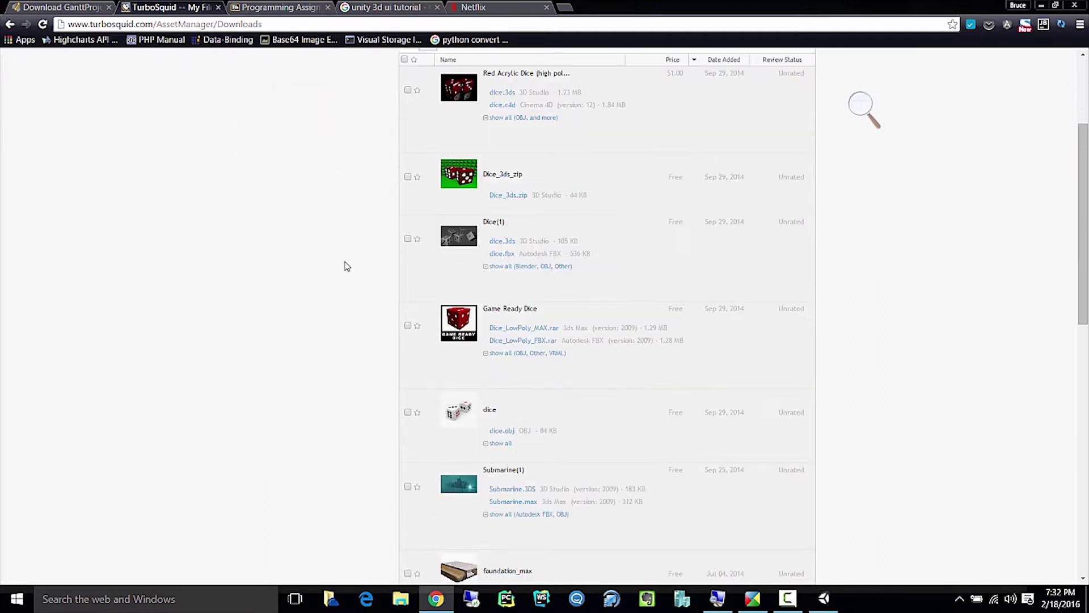
{"action": "scroll", "coordinate": [347, 266], "scroll_direction": "down", "scroll_amount": 9}
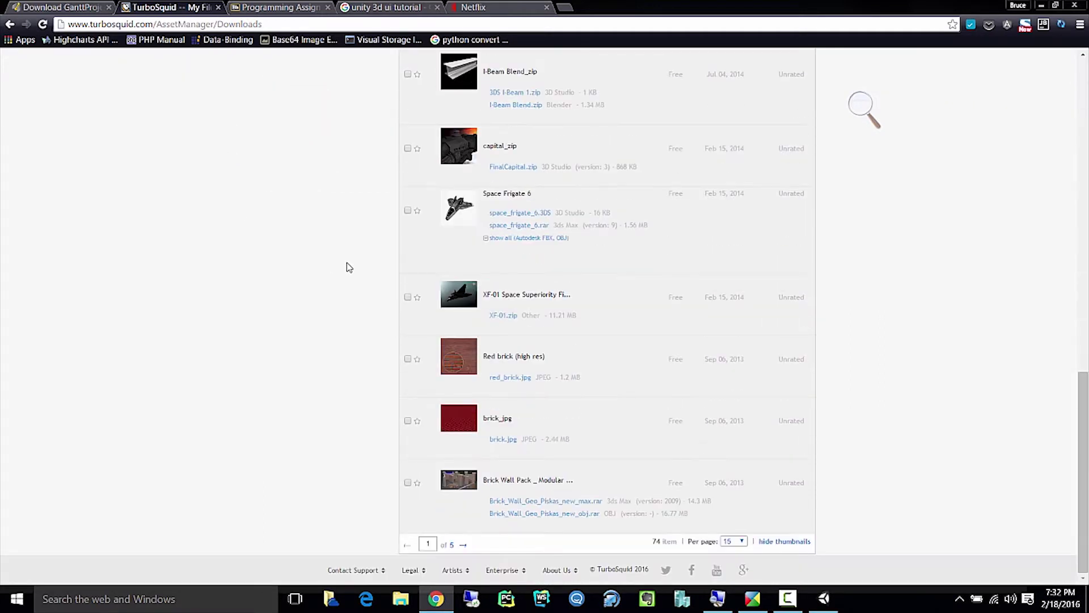
{"action": "scroll", "coordinate": [614, 236], "scroll_direction": "up", "scroll_amount": 15}
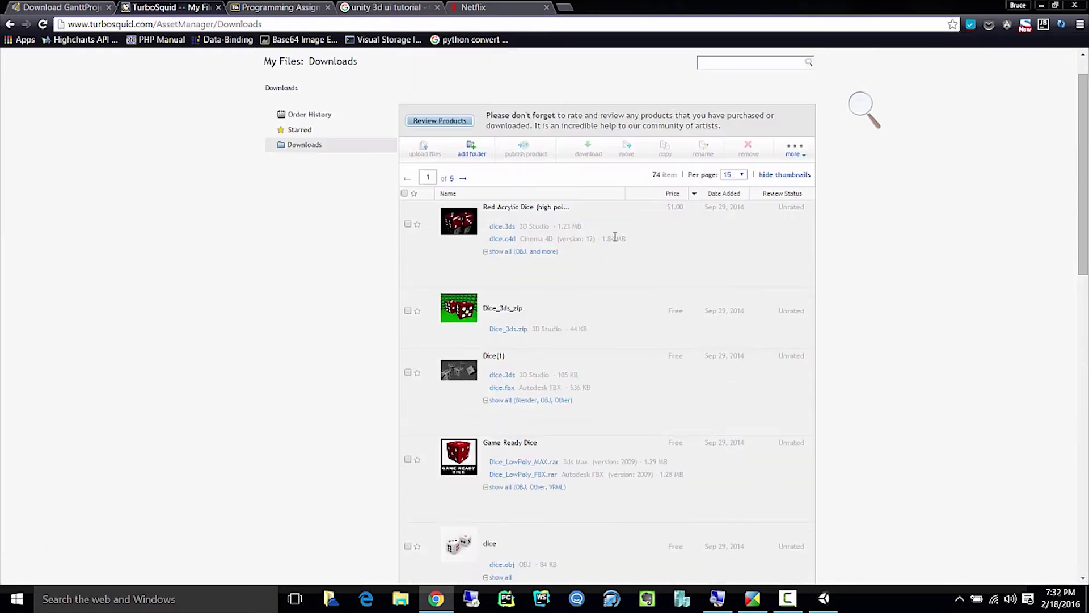
{"action": "scroll", "coordinate": [728, 234], "scroll_direction": "down", "scroll_amount": 15}
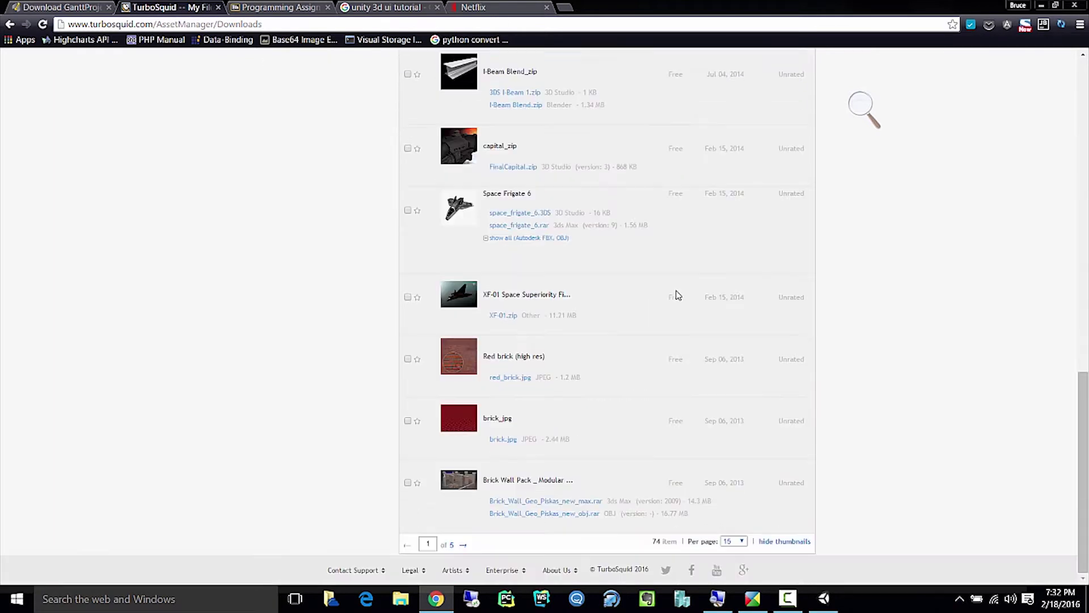
Go to page 5 of the downloads and back to page 4, examining the listed models.
{"action": "left_click", "coordinate": [452, 545]}
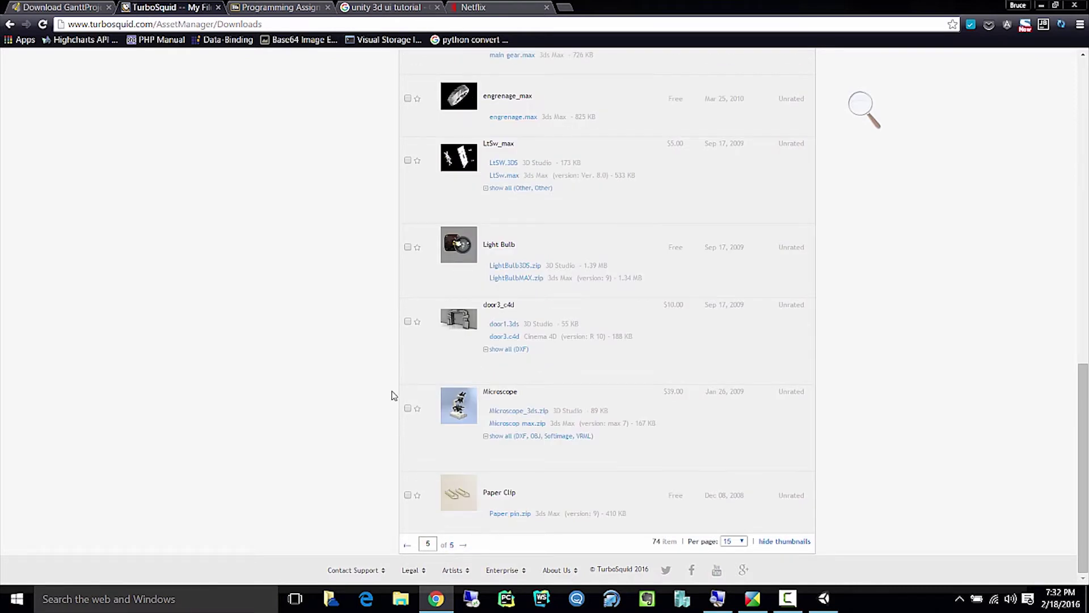
{"action": "scroll", "coordinate": [392, 395], "scroll_direction": "up", "scroll_amount": 6}
{"action": "scroll", "coordinate": [392, 395], "scroll_direction": "up", "scroll_amount": 5}
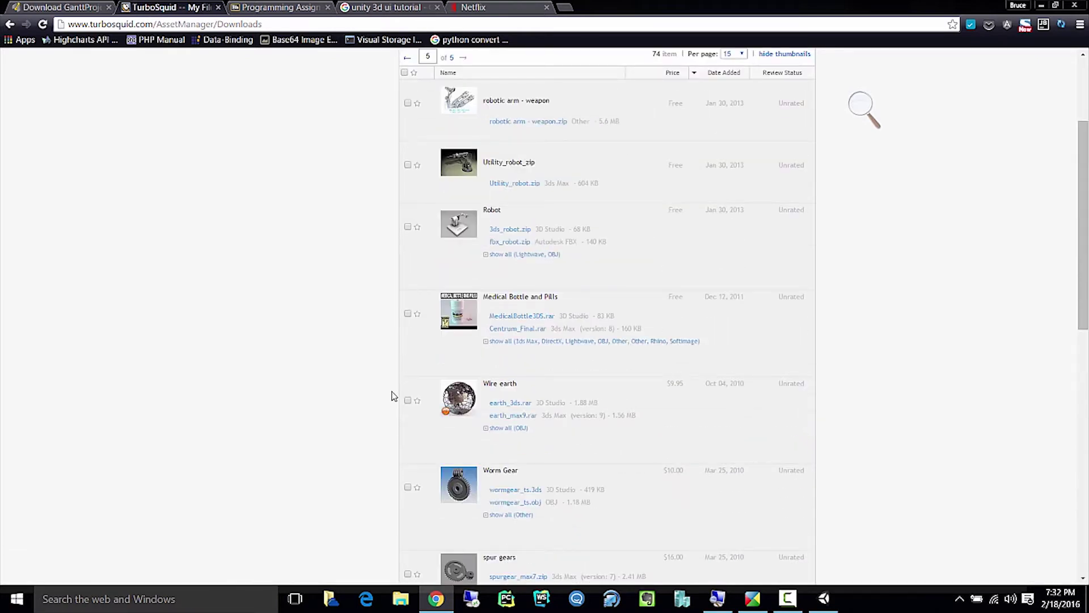
{"action": "scroll", "coordinate": [392, 395], "scroll_direction": "up", "scroll_amount": 2}
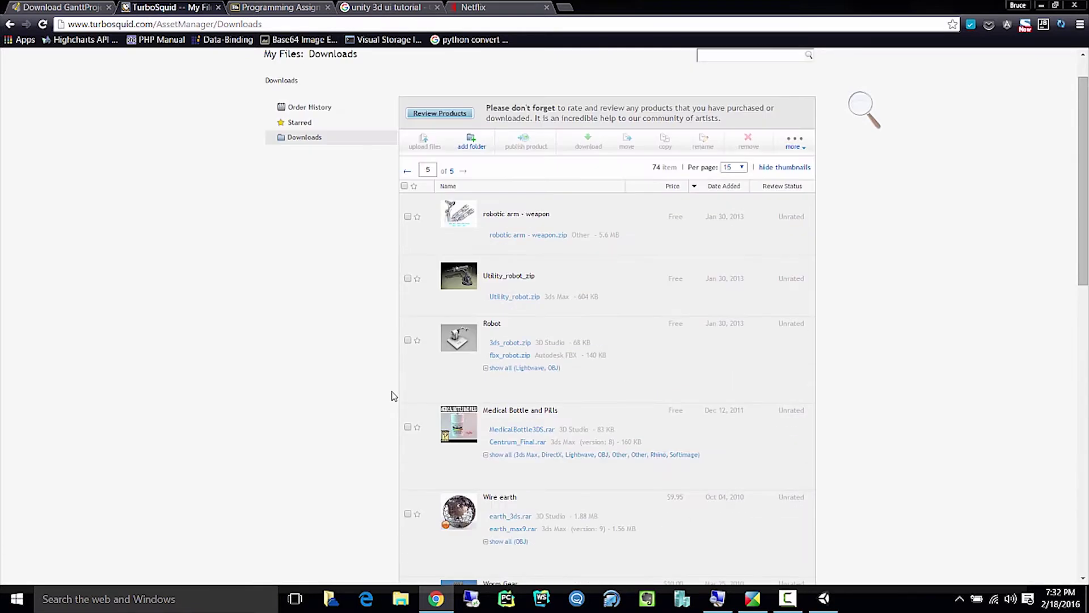
{"action": "left_click", "coordinate": [407, 171]}
{"action": "scroll", "coordinate": [411, 295], "scroll_direction": "down", "scroll_amount": 13}
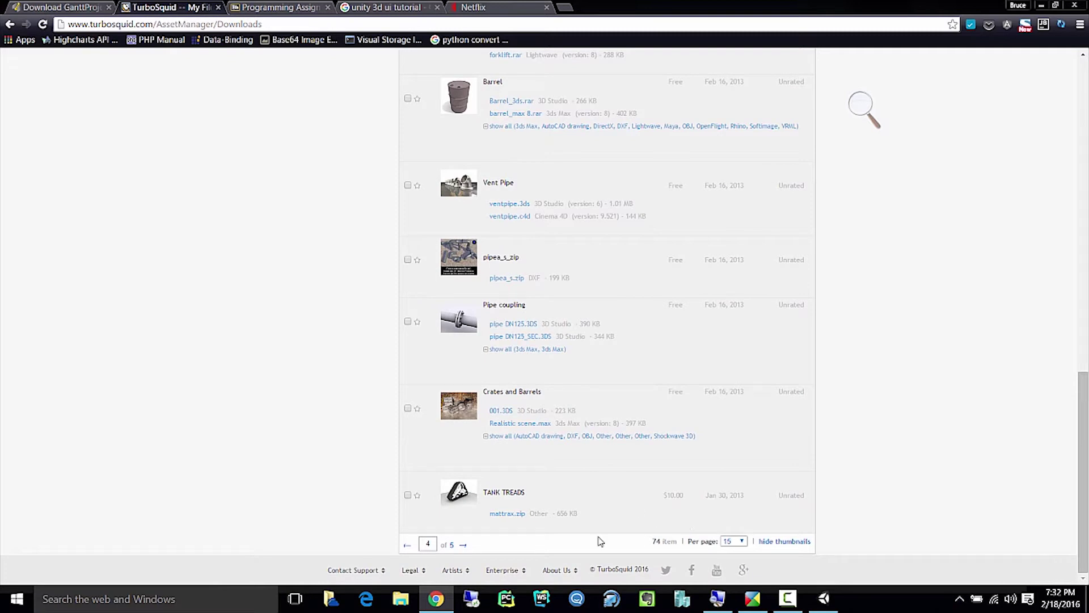
Go back to page 3 of the downloads and examine its models for a suitable skull.
{"action": "left_click", "coordinate": [406, 549]}
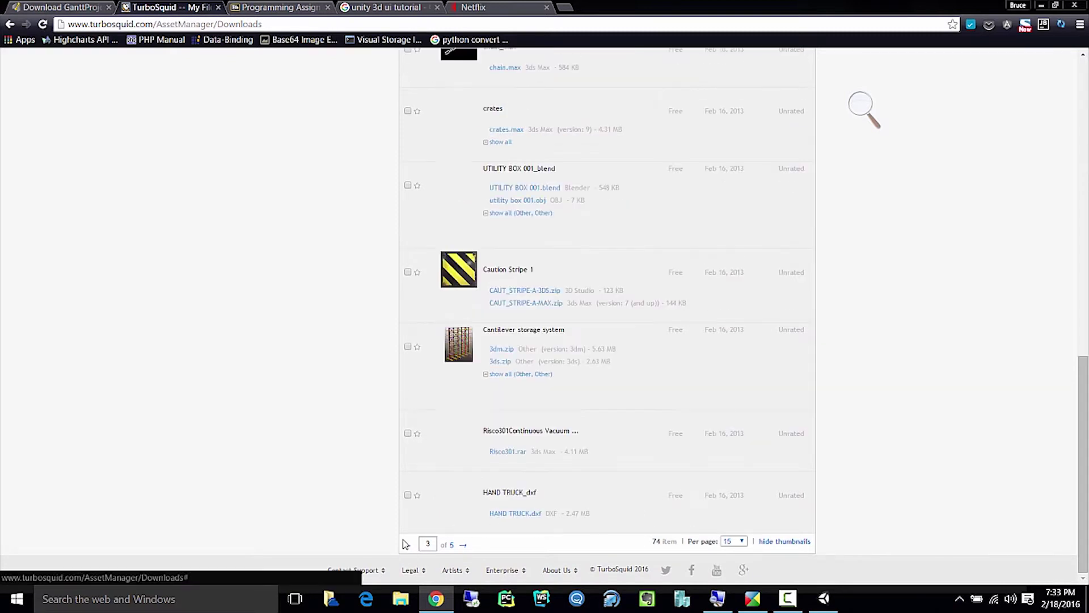
{"action": "scroll", "coordinate": [359, 417], "scroll_direction": "up", "scroll_amount": 3}
{"action": "scroll", "coordinate": [360, 414], "scroll_direction": "up", "scroll_amount": 10}
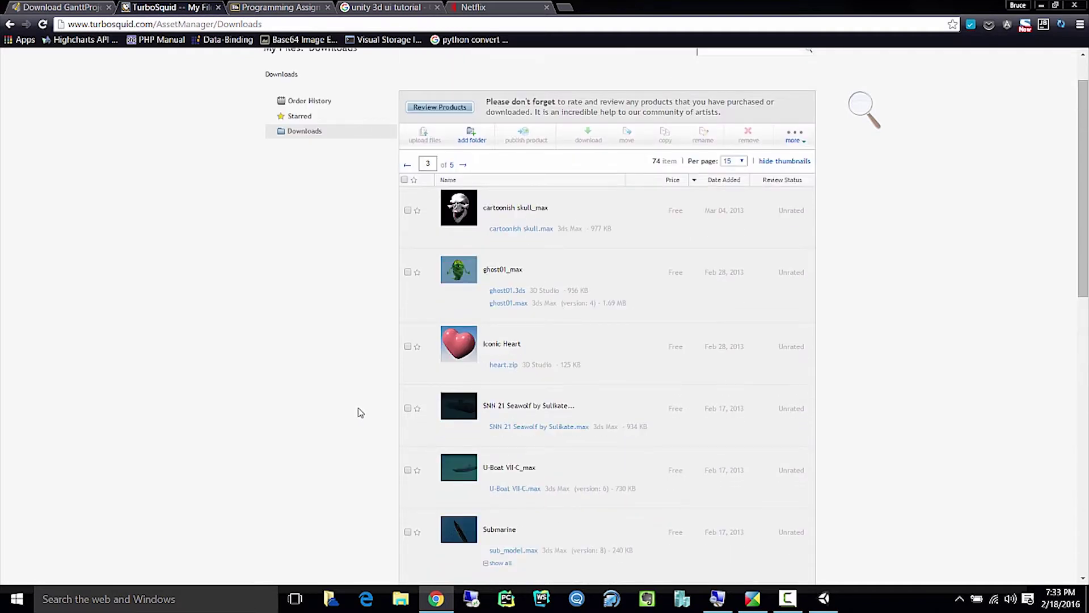
{"action": "scroll", "coordinate": [360, 413], "scroll_direction": "down", "scroll_amount": 2}
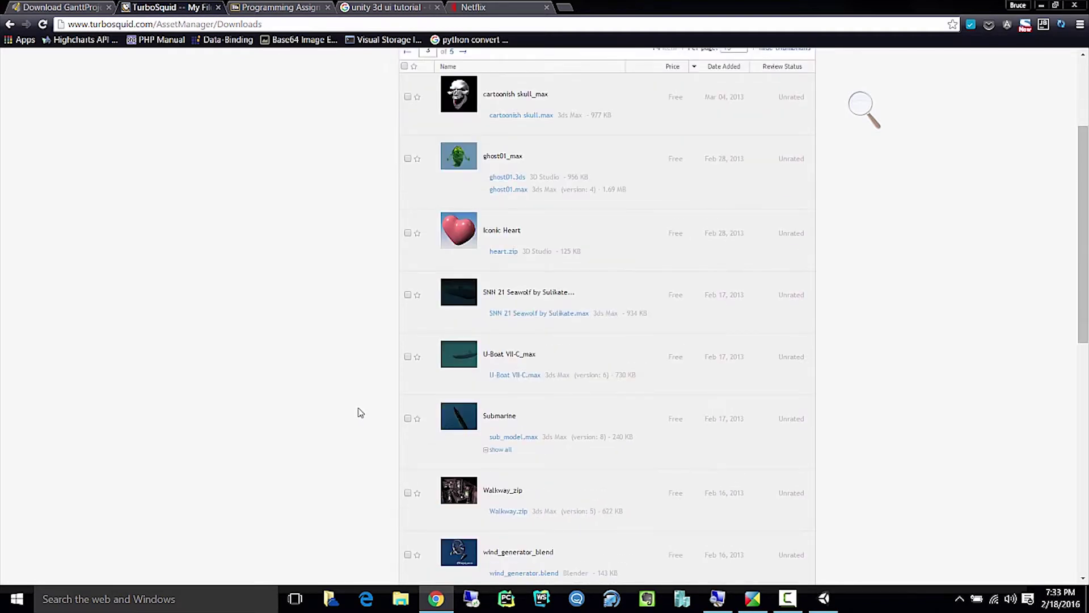
{"action": "scroll", "coordinate": [362, 408], "scroll_direction": "up", "scroll_amount": 3}
{"action": "scroll", "coordinate": [365, 394], "scroll_direction": "down", "scroll_amount": 4}
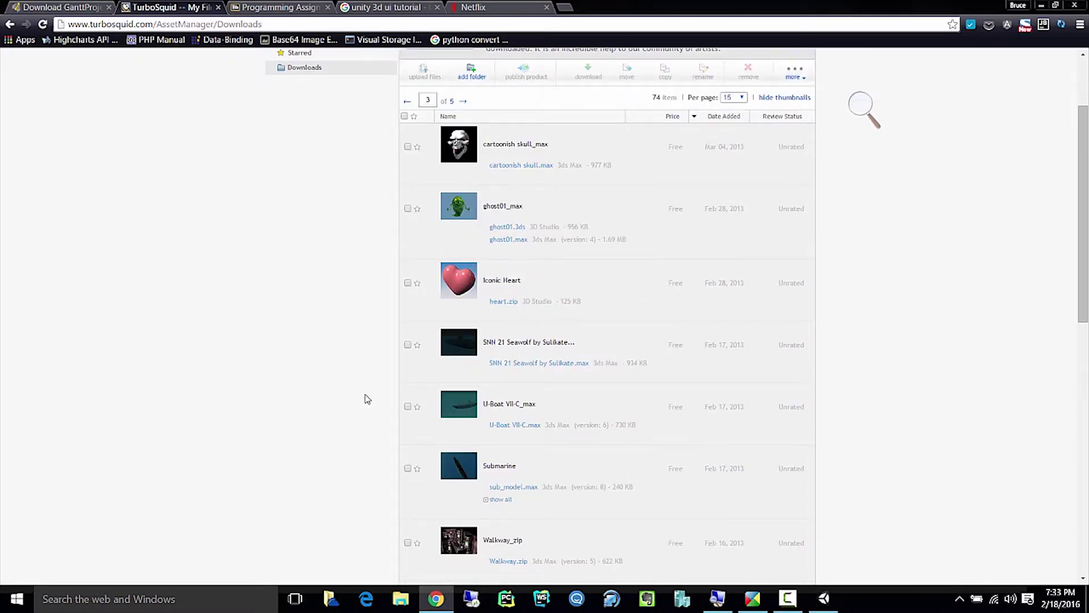
{"action": "scroll", "coordinate": [368, 402], "scroll_direction": "up", "scroll_amount": 1}
{"action": "scroll", "coordinate": [368, 401], "scroll_direction": "down", "scroll_amount": 6}
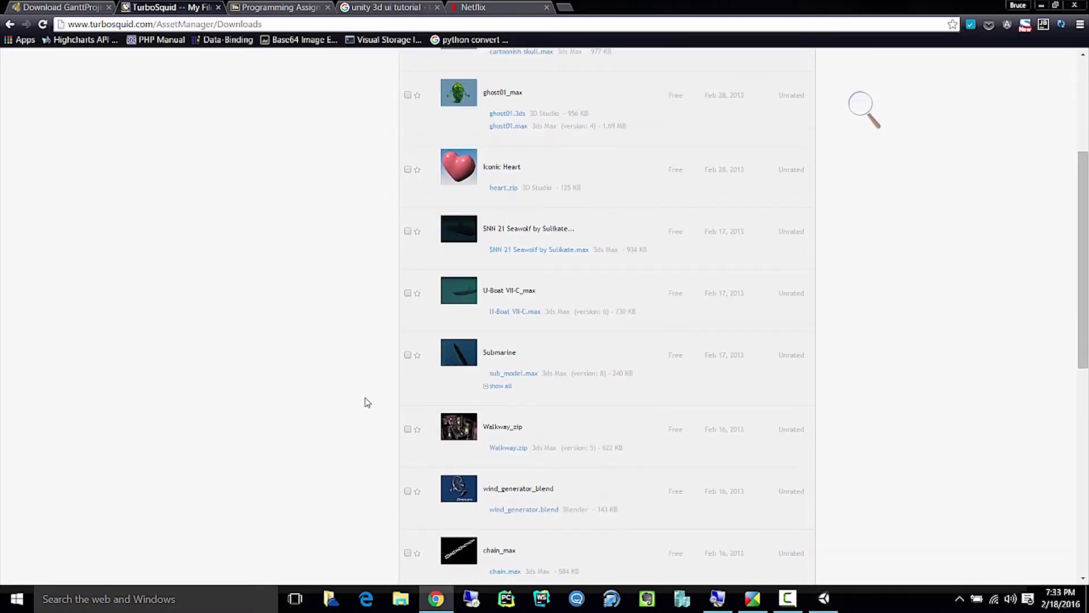
{"action": "scroll", "coordinate": [368, 402], "scroll_direction": "down", "scroll_amount": 4}
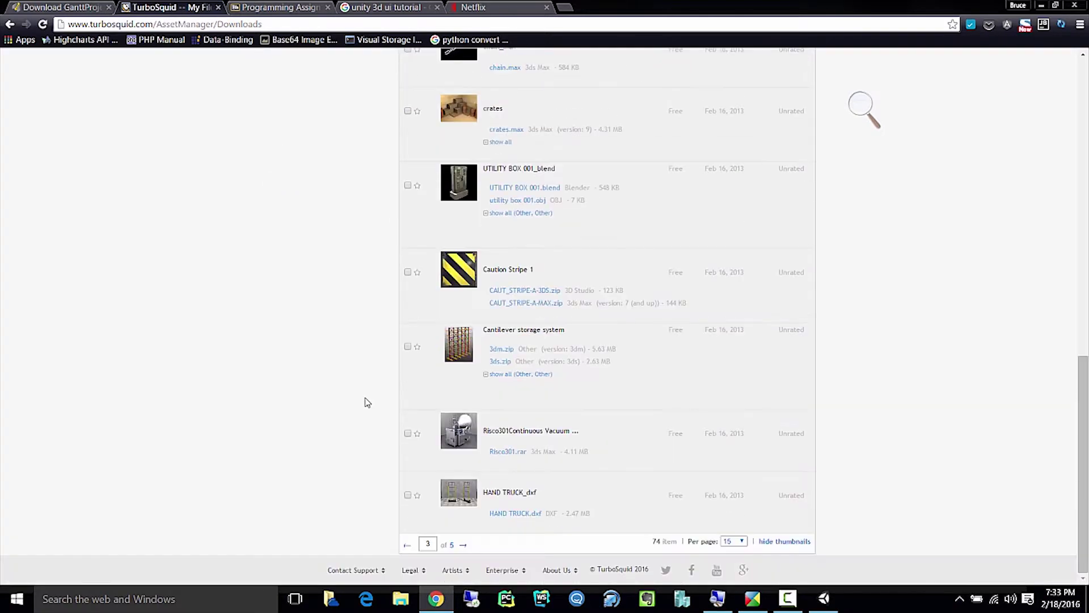
Open the free Blender model skull.zip from page 2 of the downloads and request its download.
{"action": "left_click", "coordinate": [406, 545]}
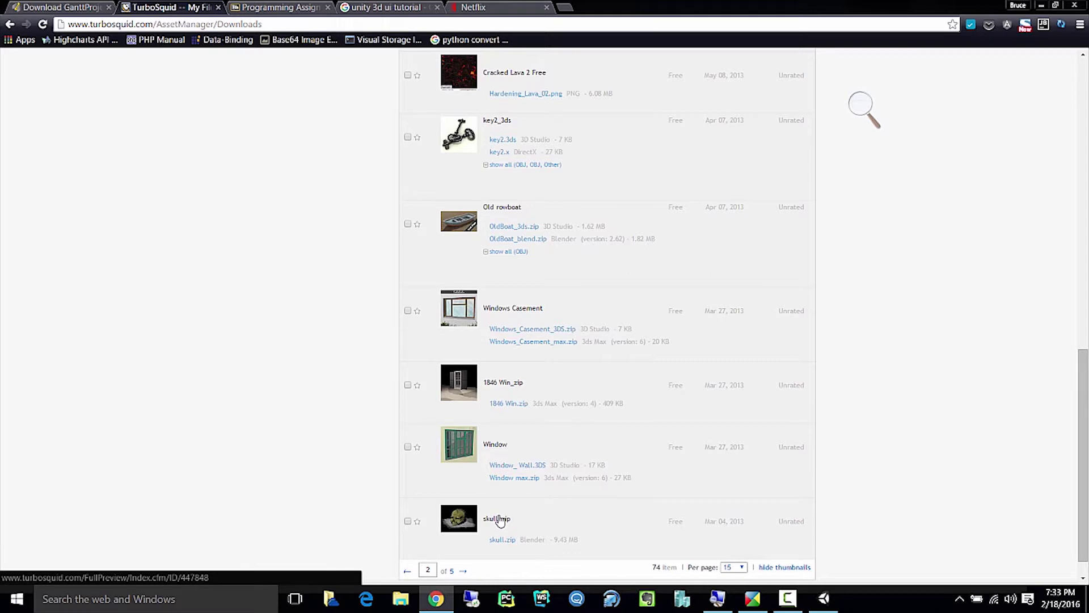
{"action": "left_click", "coordinate": [457, 536]}
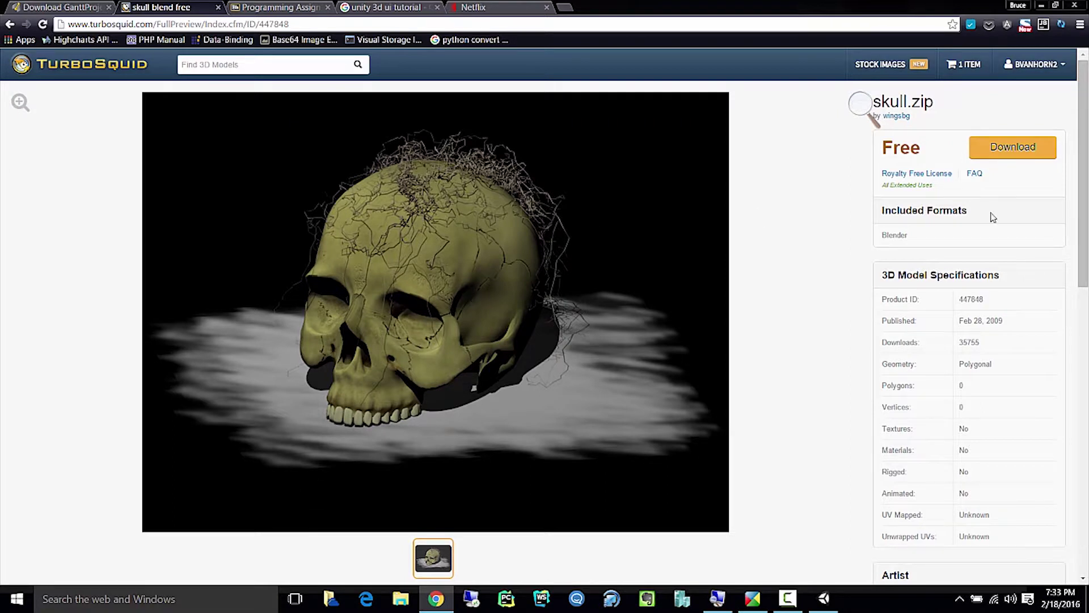
{"action": "left_click", "coordinate": [997, 148]}
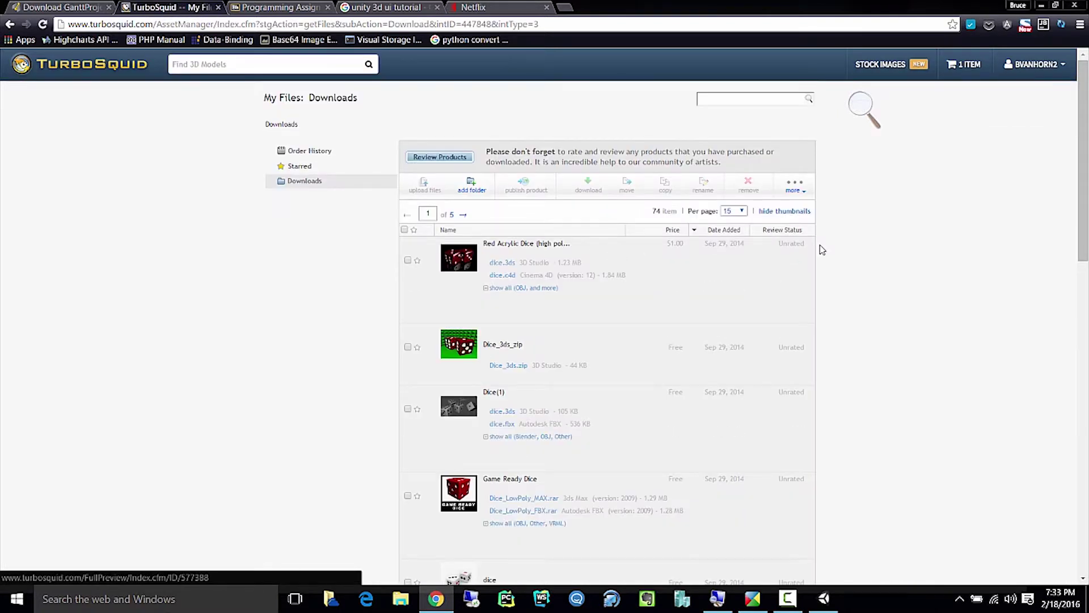
Look through the models listed on the first page of the TurboSquid downloads.
{"action": "scroll", "coordinate": [899, 392], "scroll_direction": "down", "scroll_amount": 10}
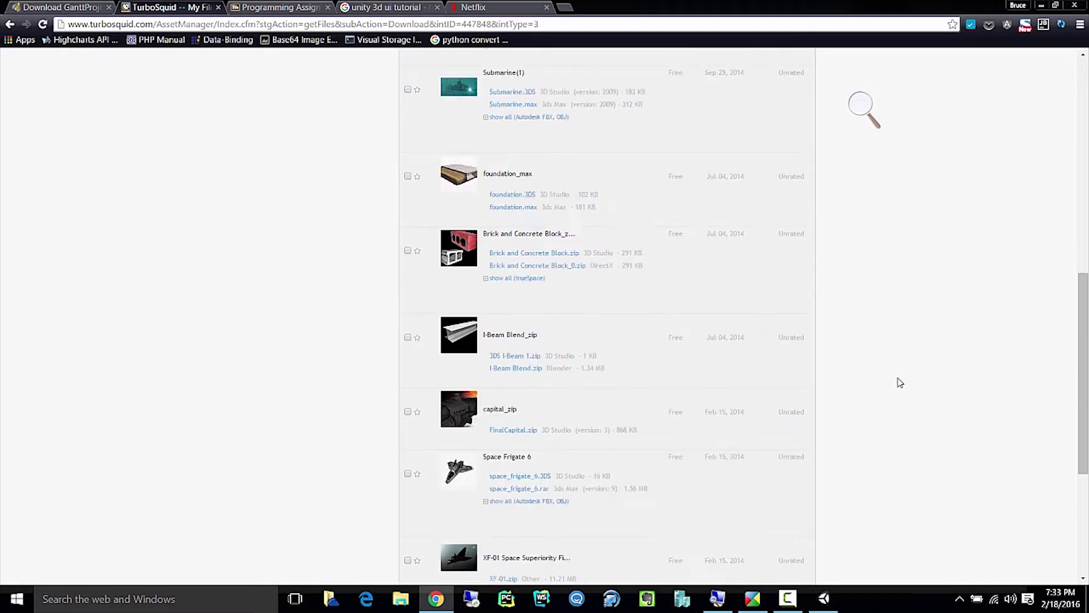
{"action": "scroll", "coordinate": [900, 387], "scroll_direction": "up", "scroll_amount": 3}
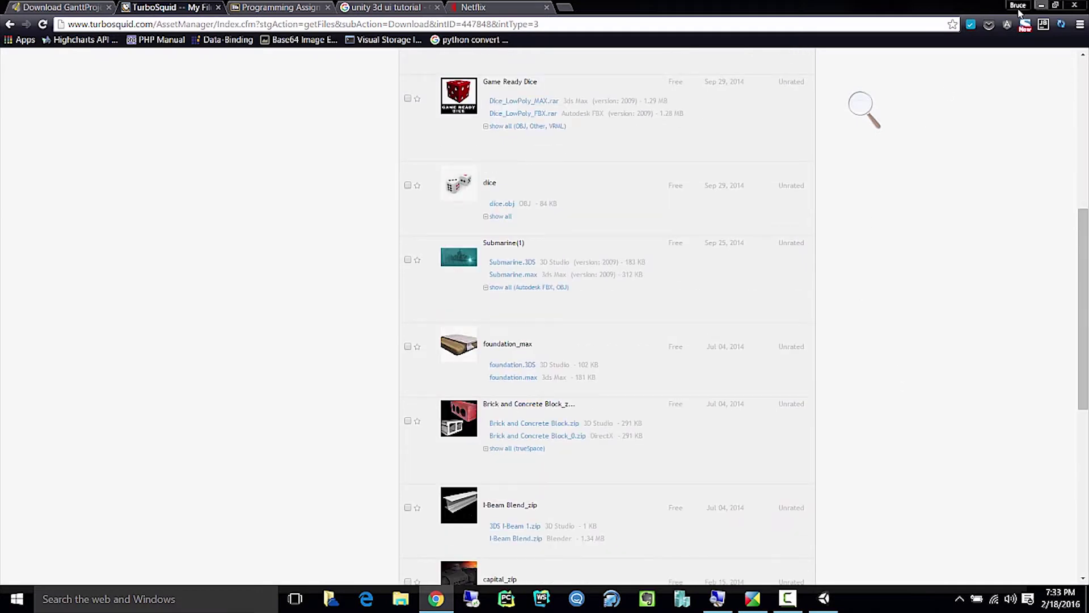
{"action": "left_click", "coordinate": [1042, 7]}
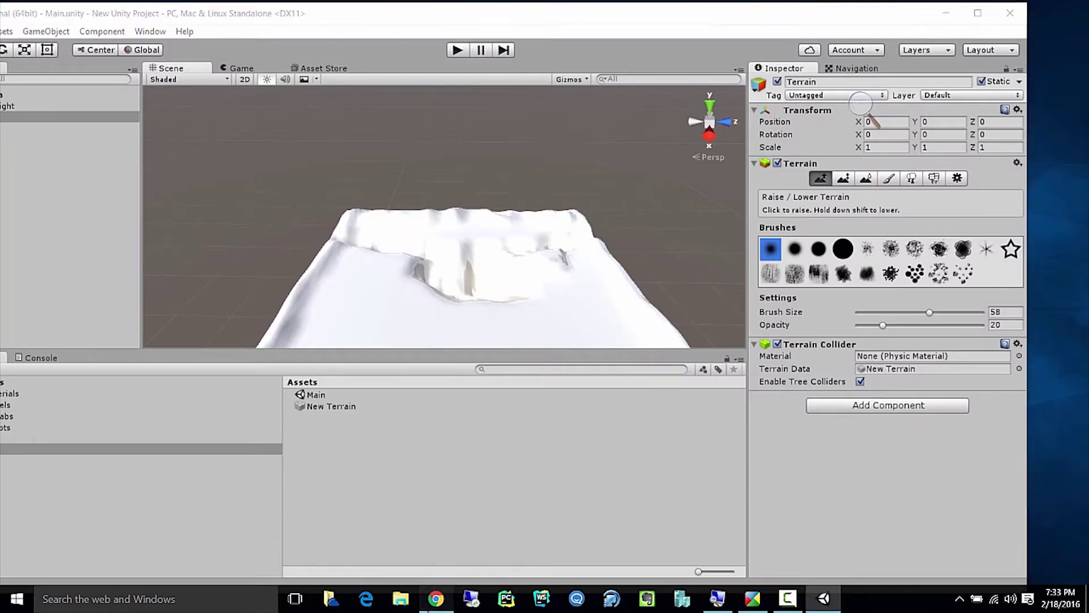
{"action": "left_click", "coordinate": [436, 599]}
{"action": "scroll", "coordinate": [625, 508], "scroll_direction": "down", "scroll_amount": 8}
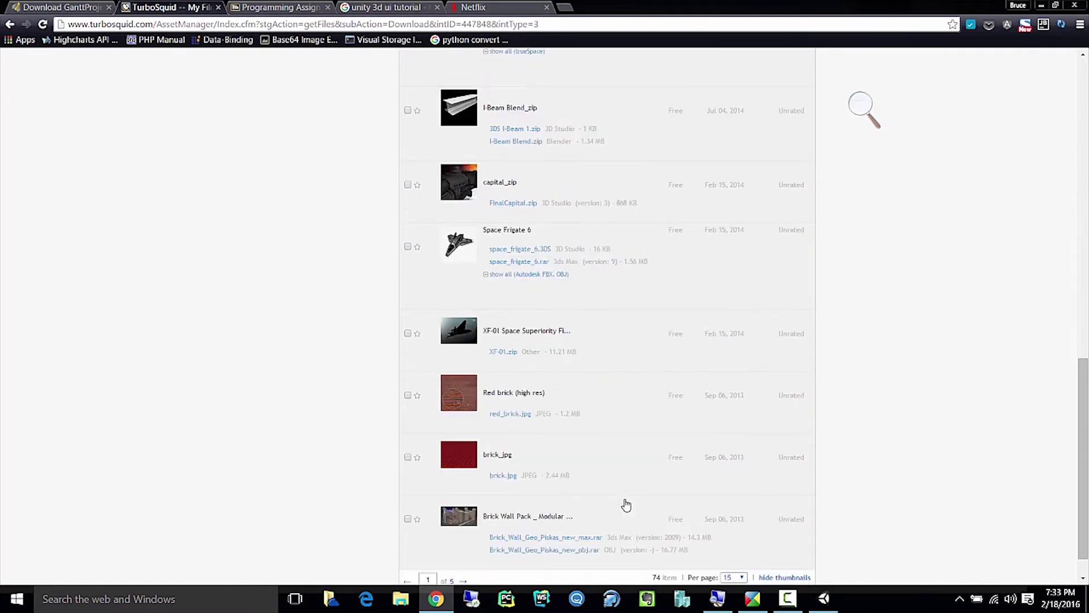
{"action": "scroll", "coordinate": [626, 500], "scroll_direction": "up", "scroll_amount": 5}
{"action": "scroll", "coordinate": [626, 498], "scroll_direction": "up", "scroll_amount": 4}
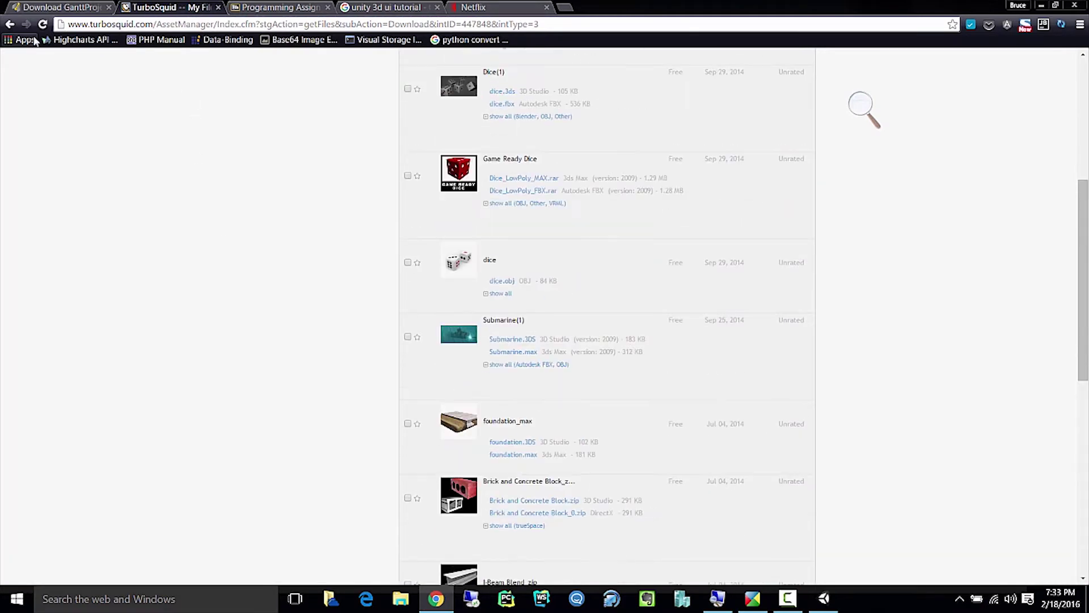
Return to the skull.zip product page and examine its preview, specifications and related products.
{"action": "left_click", "coordinate": [10, 24]}
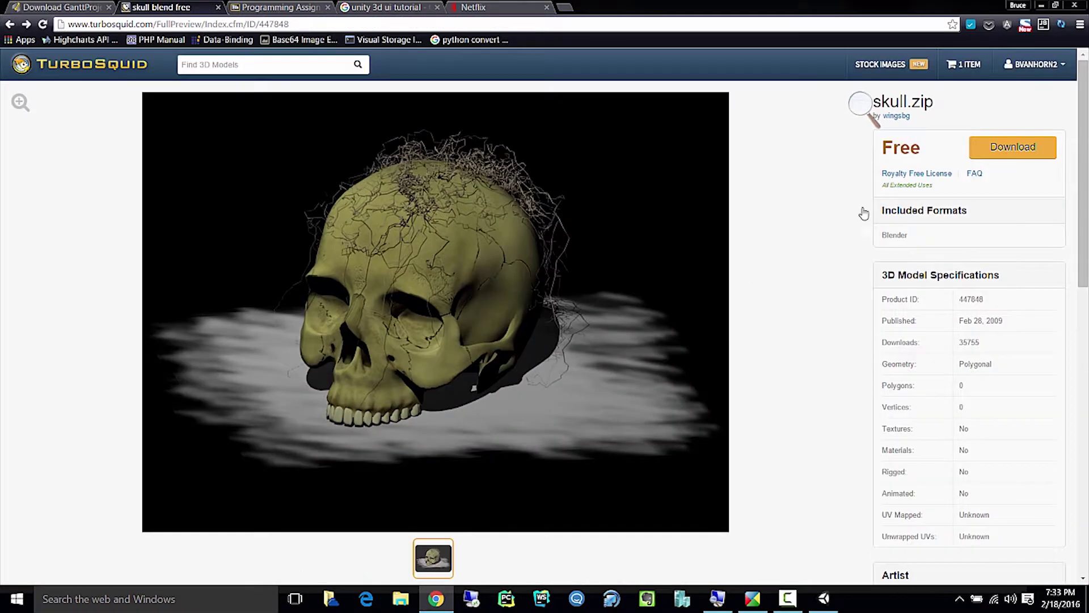
{"action": "scroll", "coordinate": [788, 280], "scroll_direction": "down", "scroll_amount": 4}
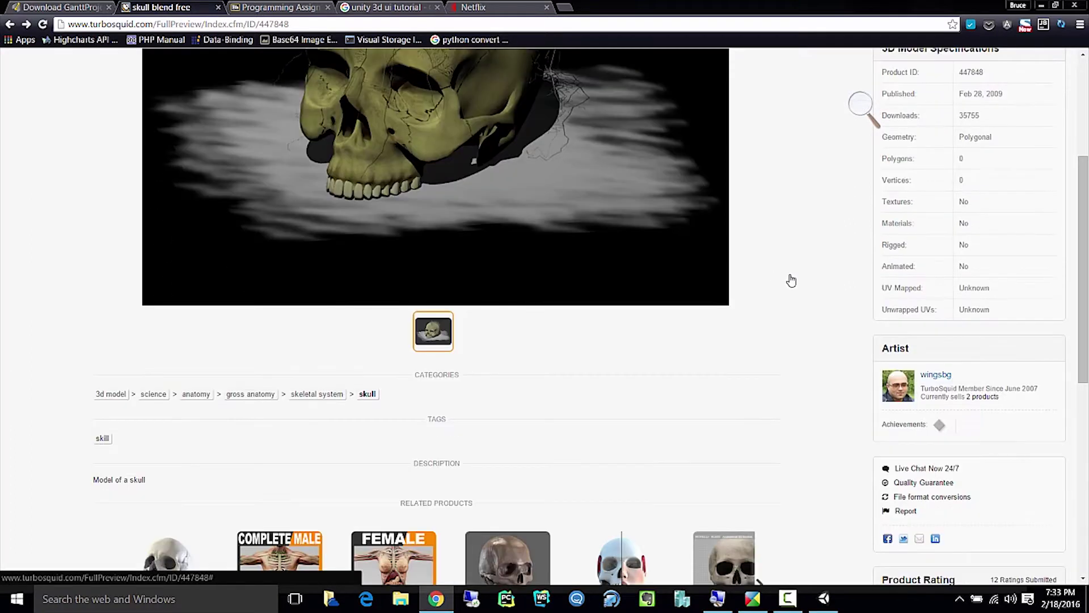
{"action": "scroll", "coordinate": [792, 281], "scroll_direction": "down", "scroll_amount": 1}
{"action": "scroll", "coordinate": [791, 279], "scroll_direction": "up", "scroll_amount": 4}
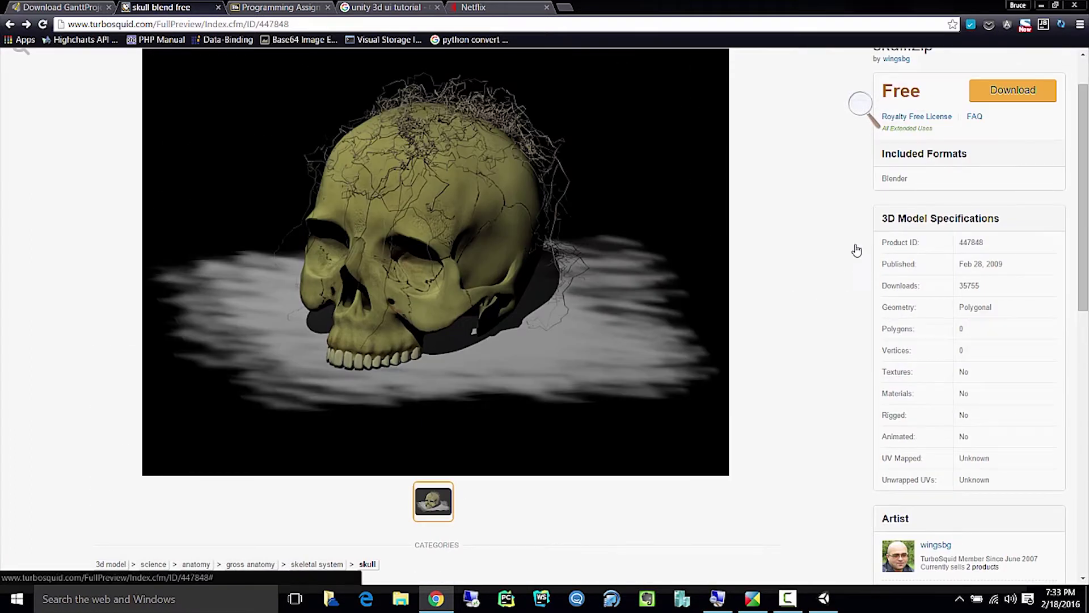
{"action": "scroll", "coordinate": [813, 292], "scroll_direction": "down", "scroll_amount": 3}
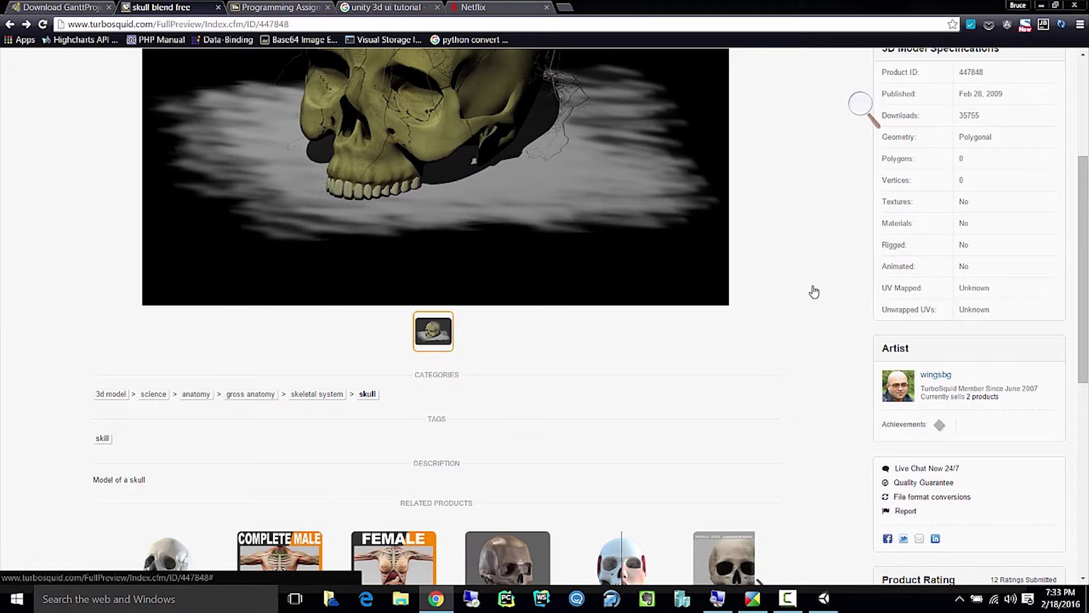
{"action": "scroll", "coordinate": [814, 292], "scroll_direction": "down", "scroll_amount": 1}
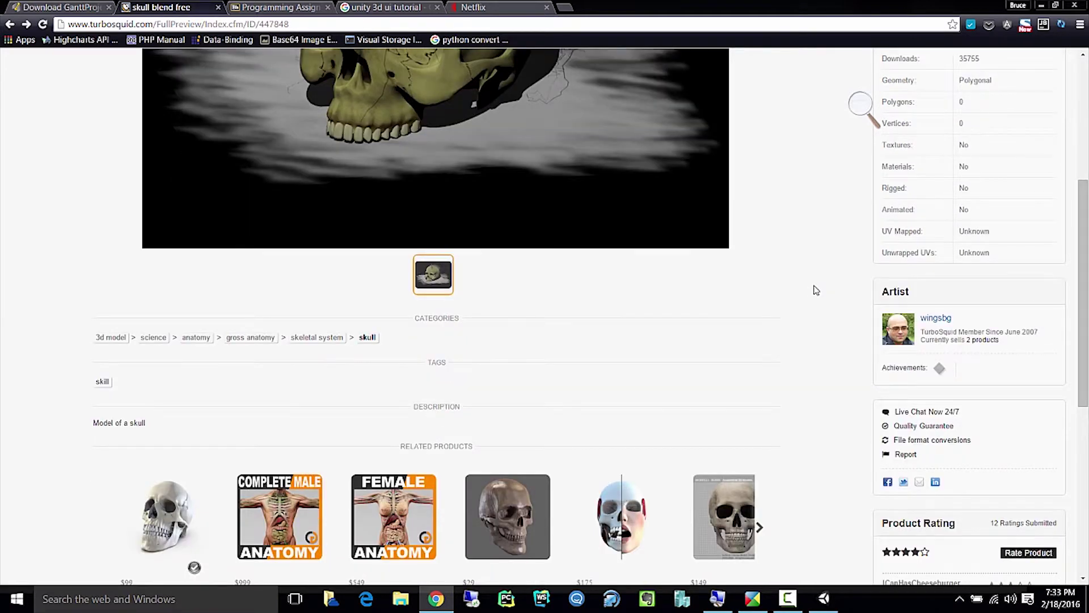
Put the browser away and switch to File Explorer at the OneDrive folder, moving its window clear of the Unity Inspector.
{"action": "left_click", "coordinate": [1044, 5]}
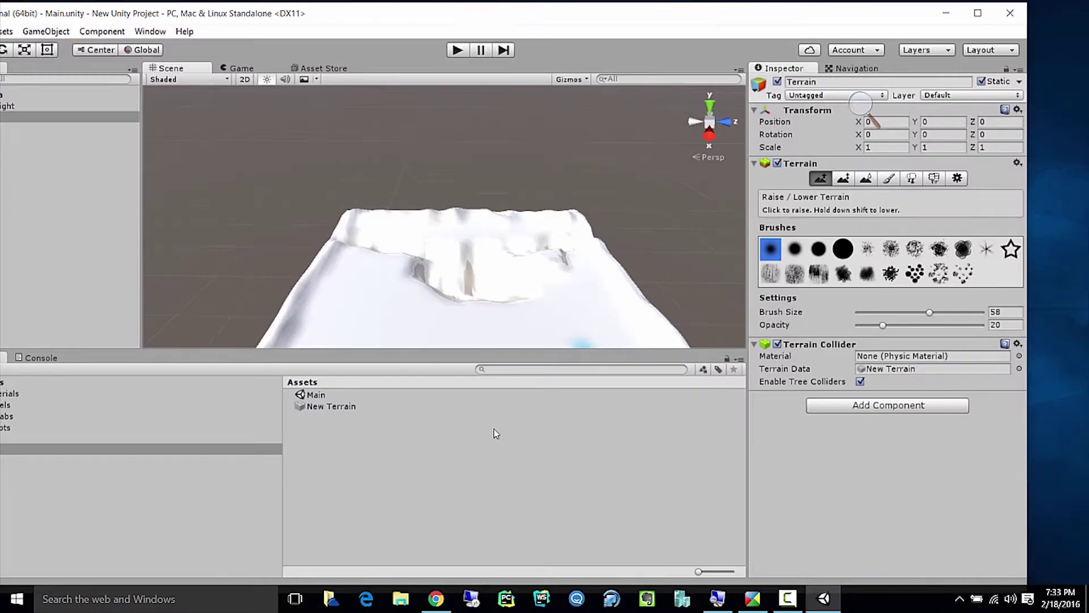
{"action": "left_click", "coordinate": [401, 599]}
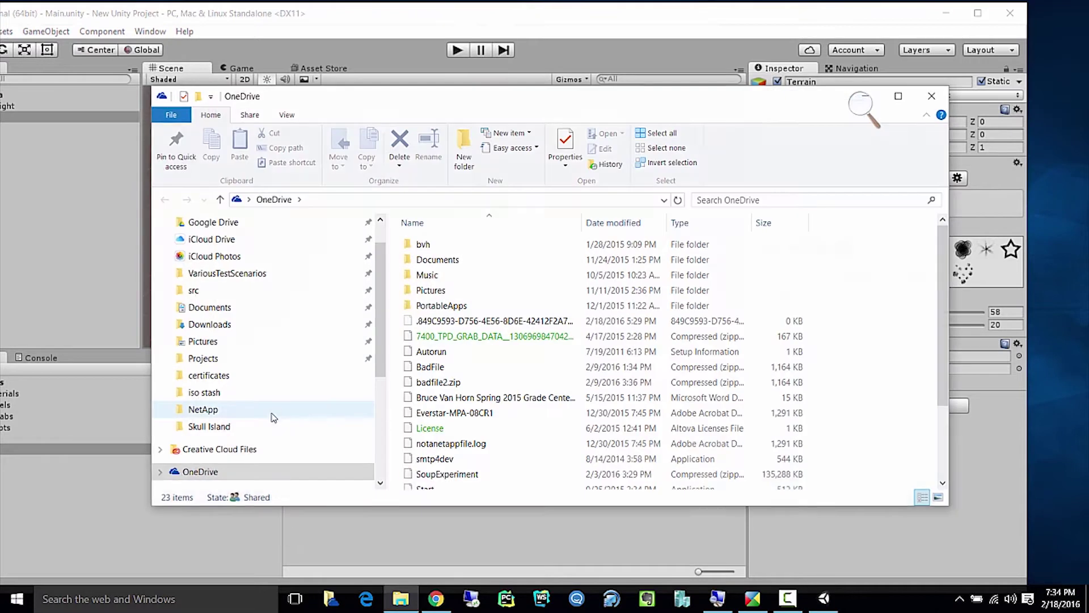
{"action": "left_click_drag", "start_coordinate": [331, 109], "coordinate": [269, 88]}
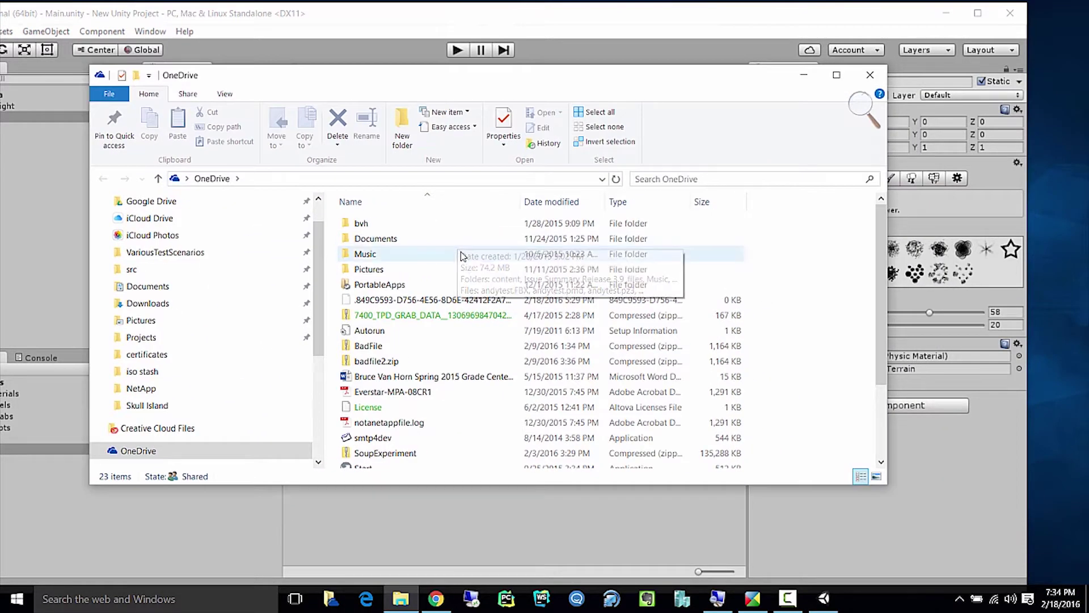
{"action": "double_click", "coordinate": [369, 285]}
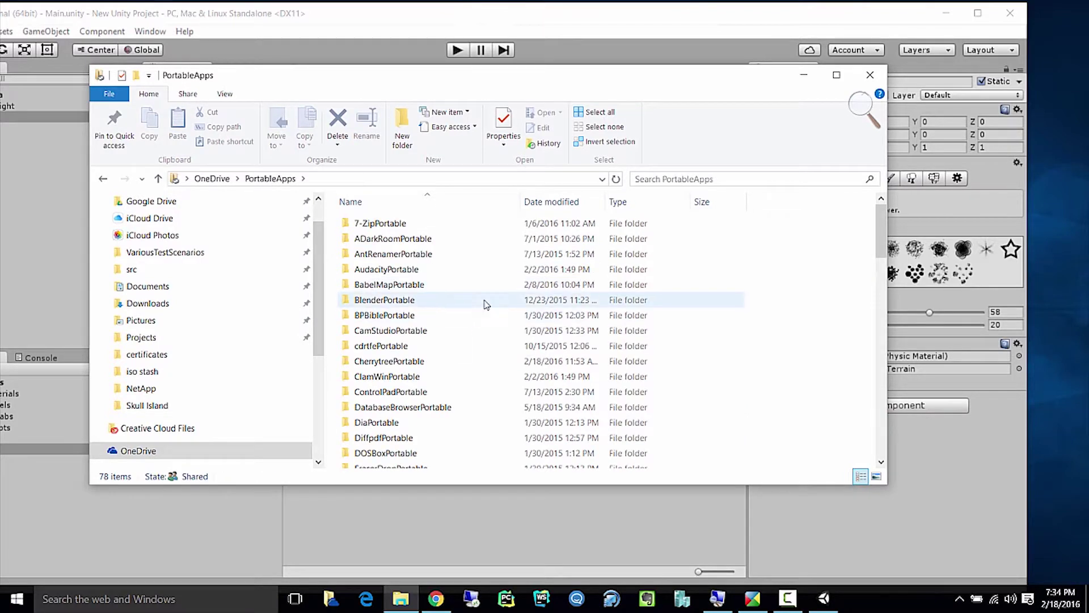
{"action": "scroll", "coordinate": [484, 306], "scroll_direction": "down", "scroll_amount": 5}
{"action": "scroll", "coordinate": [485, 300], "scroll_direction": "up", "scroll_amount": 5}
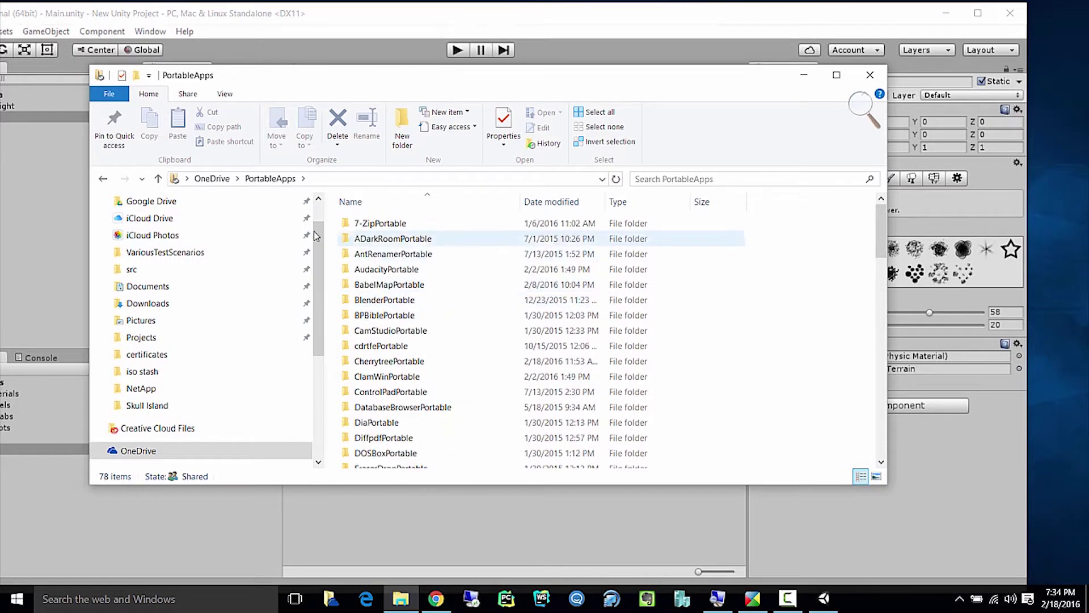
{"action": "left_click", "coordinate": [211, 178]}
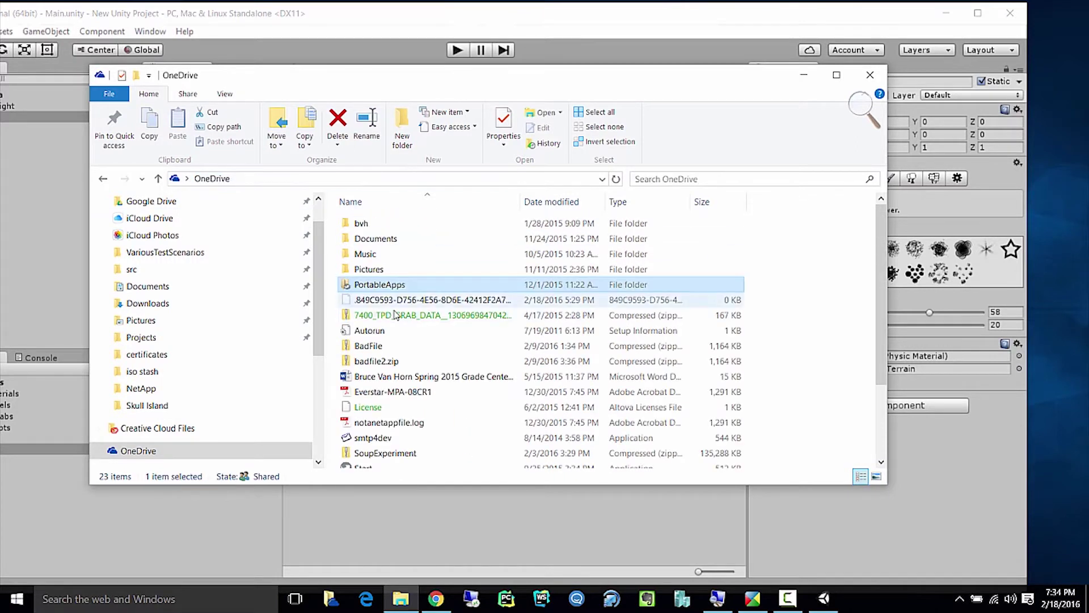
Run the Start application from the OneDrive folder, search its launcher for "blen" and launch Blender Portable.
{"action": "scroll", "coordinate": [409, 316], "scroll_direction": "down", "scroll_amount": 2}
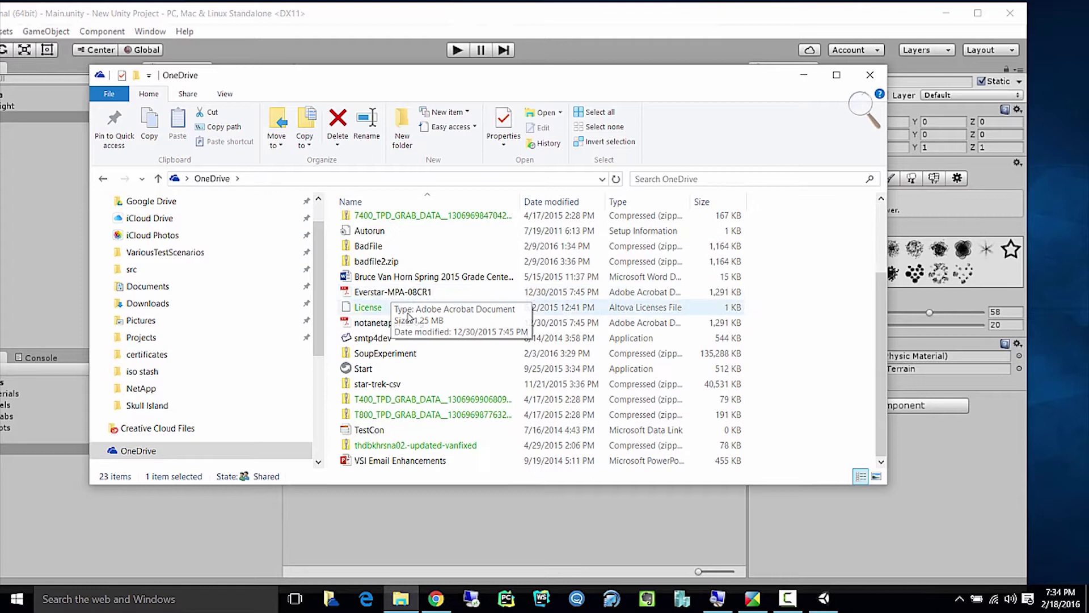
{"action": "left_click", "coordinate": [386, 369]}
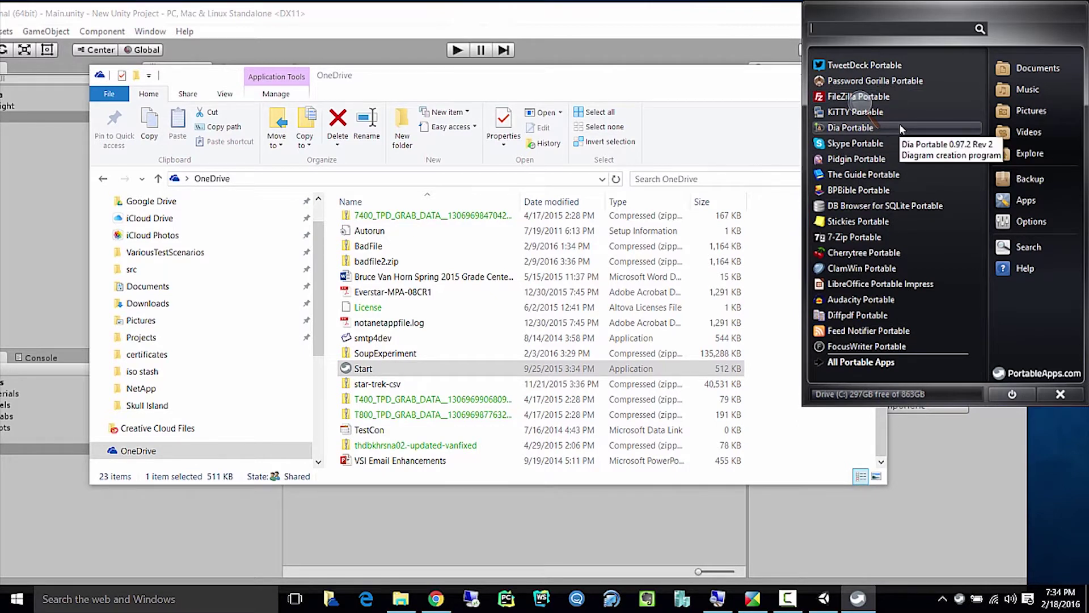
{"action": "type", "text": "blen"}
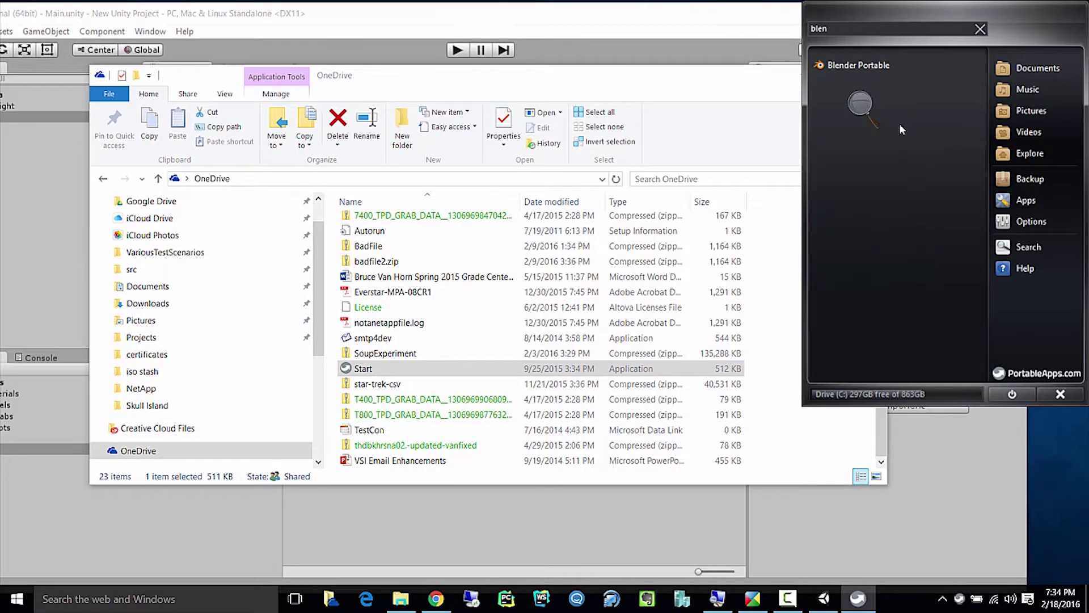
{"action": "left_click", "coordinate": [855, 69]}
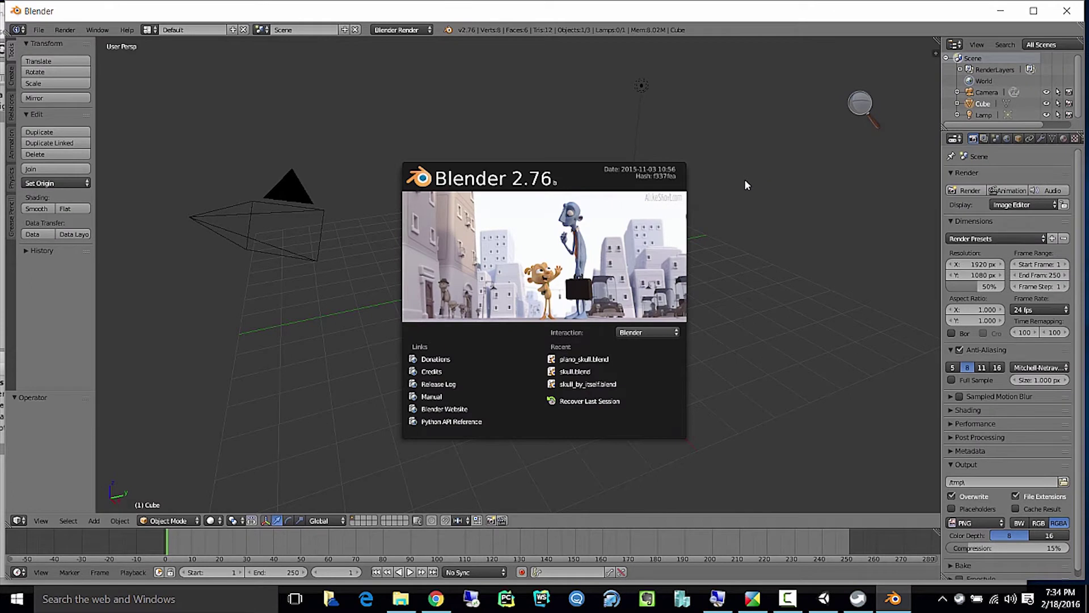
Dismiss the Blender splash screen and open skull.blend from the skull folder in Downloads.
{"action": "left_click", "coordinate": [611, 267]}
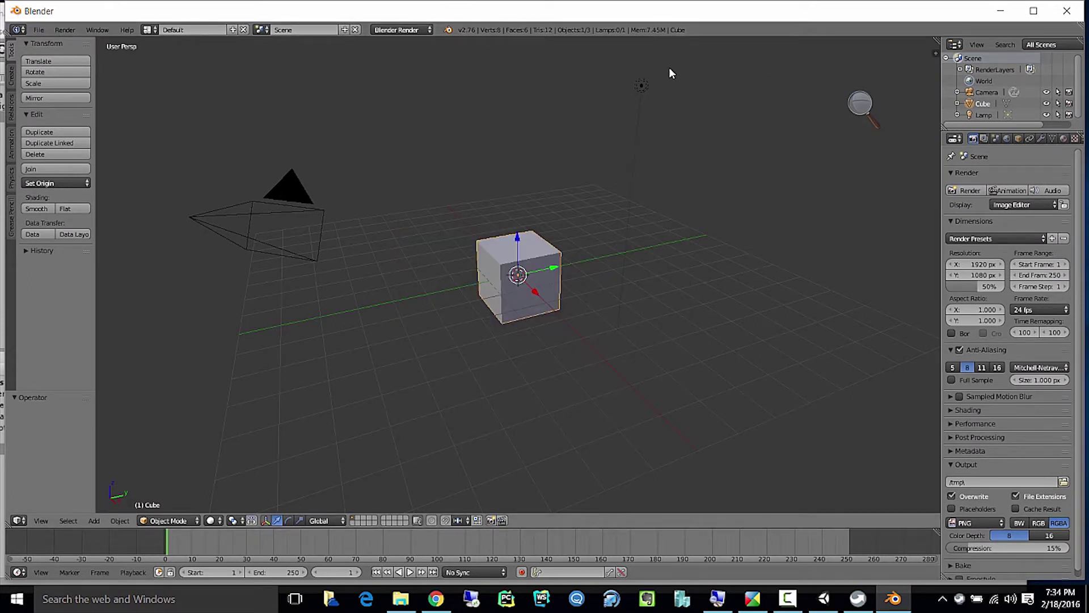
{"action": "left_click_drag", "start_coordinate": [444, 12], "coordinate": [513, 16]}
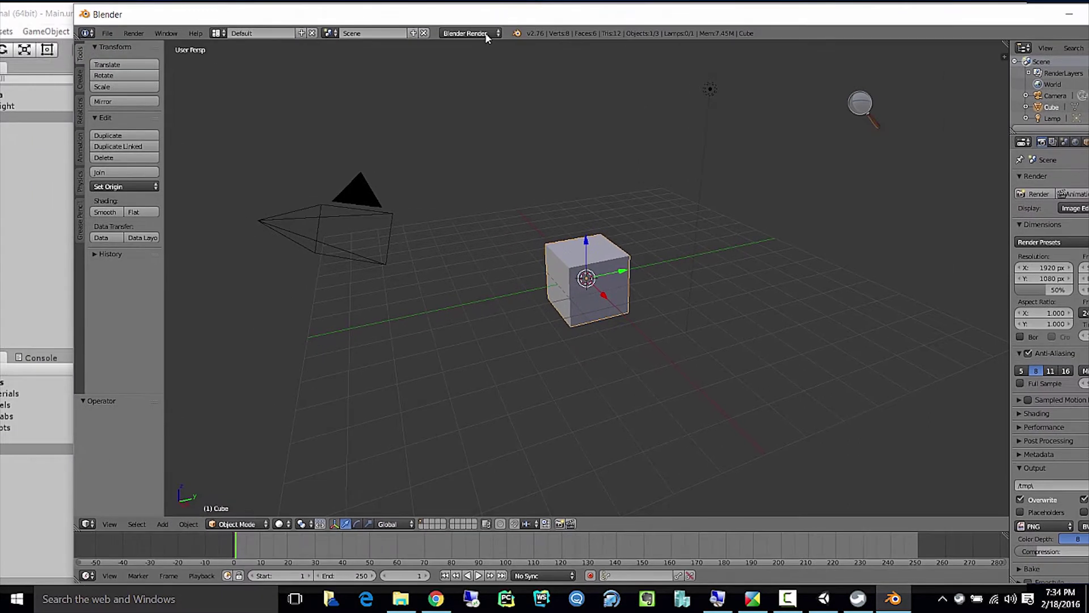
{"action": "left_click", "coordinate": [107, 33]}
{"action": "left_click", "coordinate": [139, 58]}
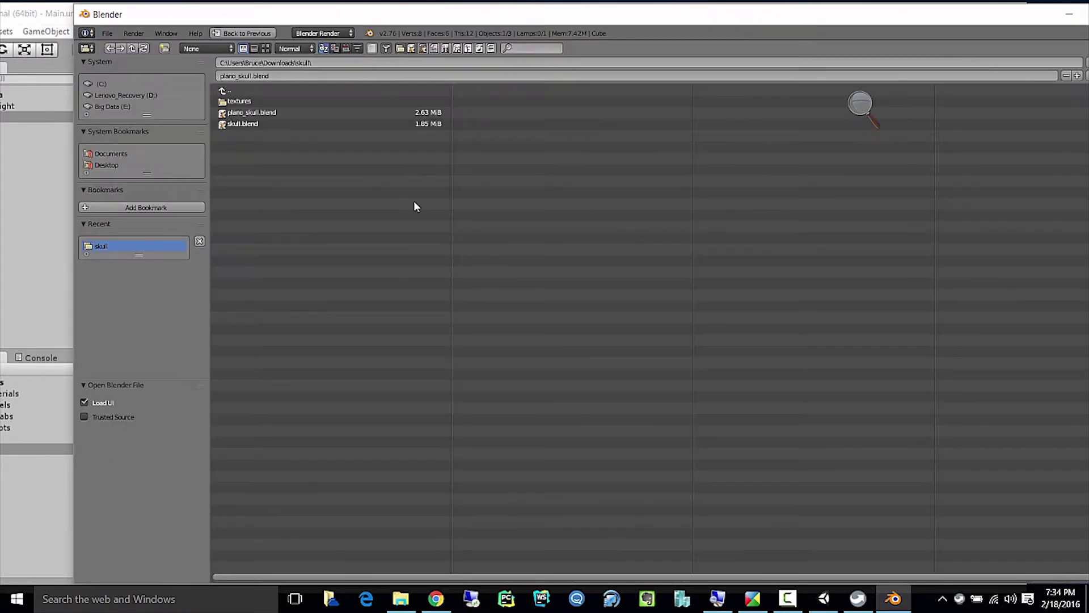
{"action": "left_click", "coordinate": [247, 124]}
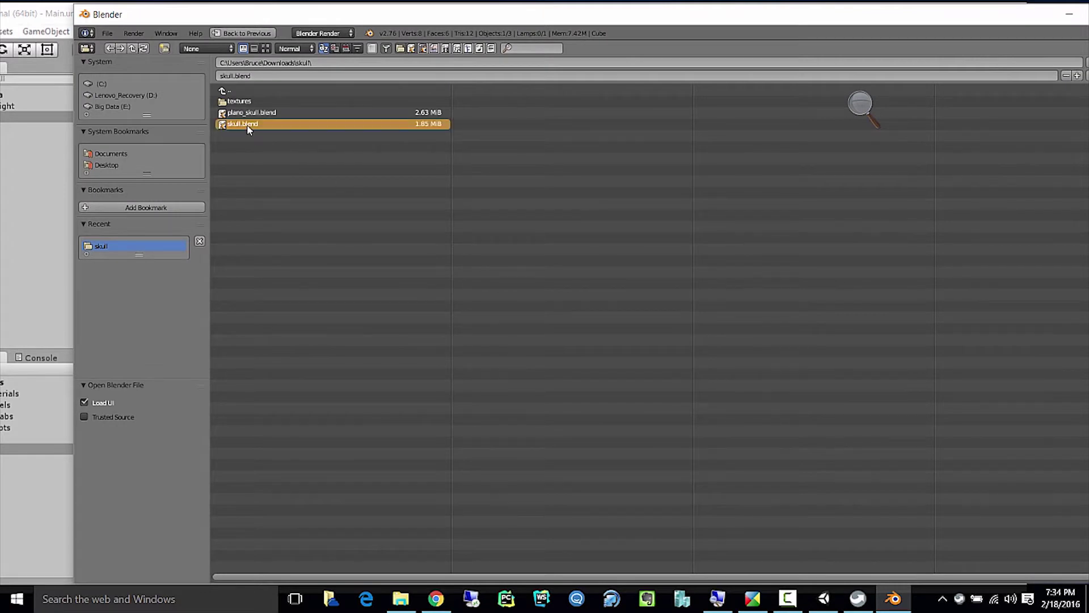
{"action": "double_click", "coordinate": [248, 126]}
Inspect the skull wireframe, render an image of the scene to preview it, and return to the model view.
{"action": "scroll", "coordinate": [278, 230], "scroll_direction": "down", "scroll_amount": 1}
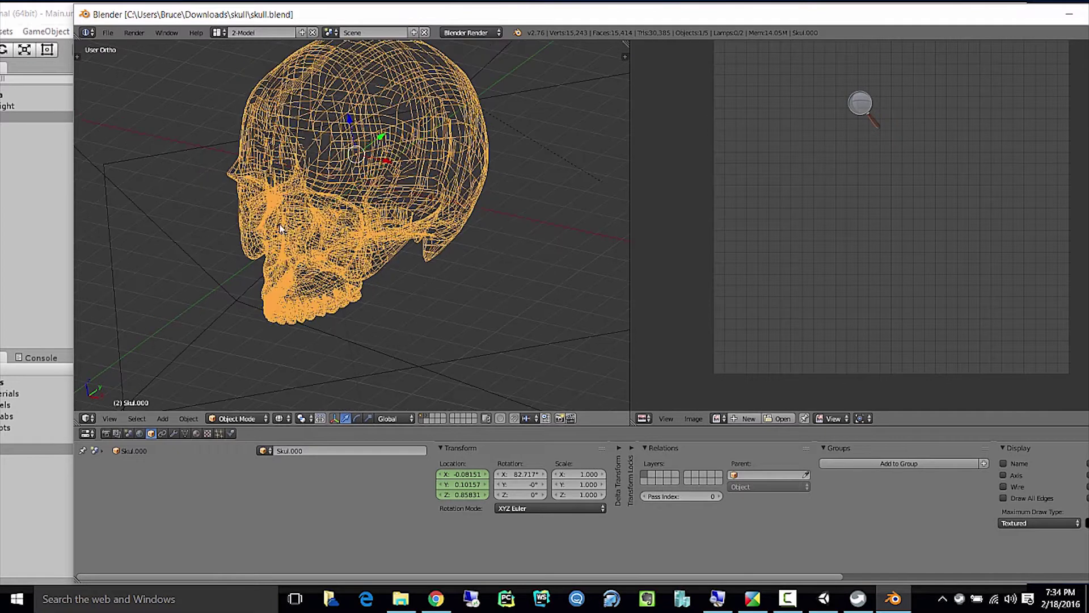
{"action": "scroll", "coordinate": [290, 233], "scroll_direction": "down", "scroll_amount": 1}
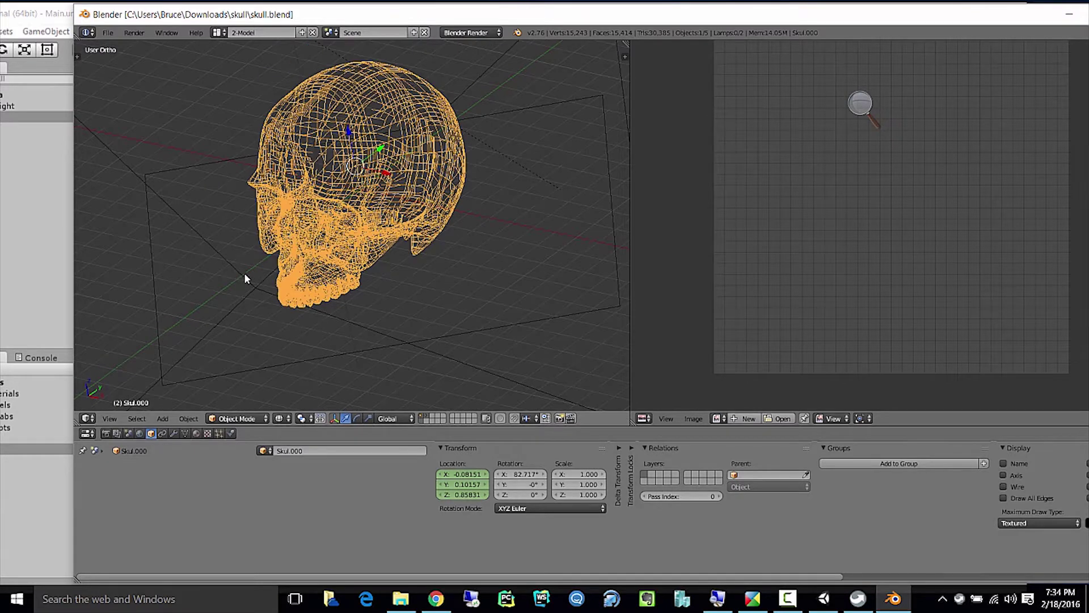
{"action": "scroll", "coordinate": [393, 314], "scroll_direction": "down", "scroll_amount": 3}
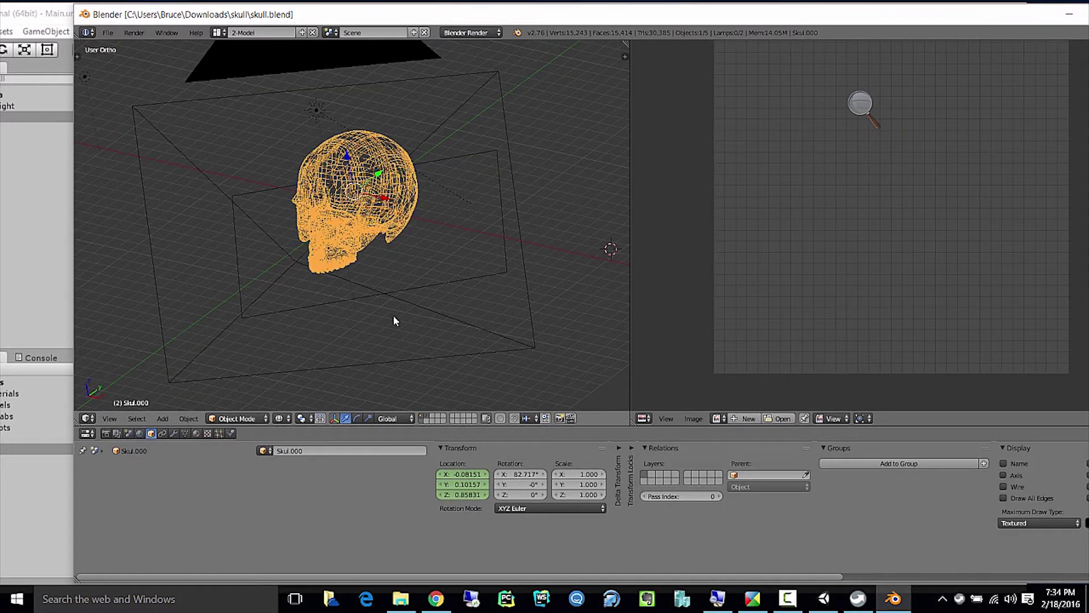
{"action": "scroll", "coordinate": [393, 315], "scroll_direction": "up", "scroll_amount": 2}
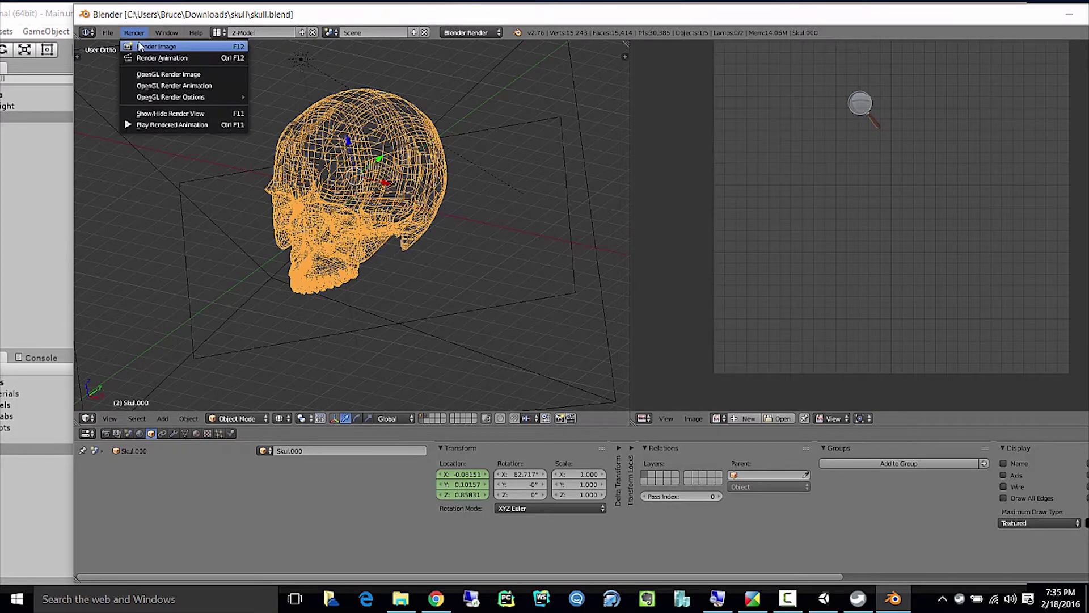
{"action": "left_click", "coordinate": [139, 46]}
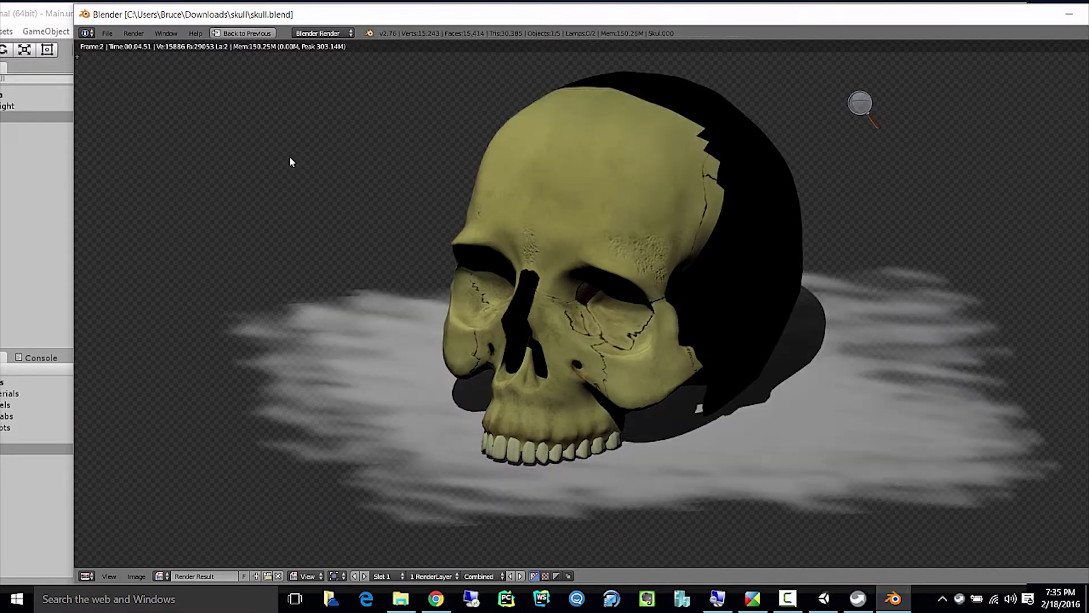
{"action": "left_click", "coordinate": [241, 32]}
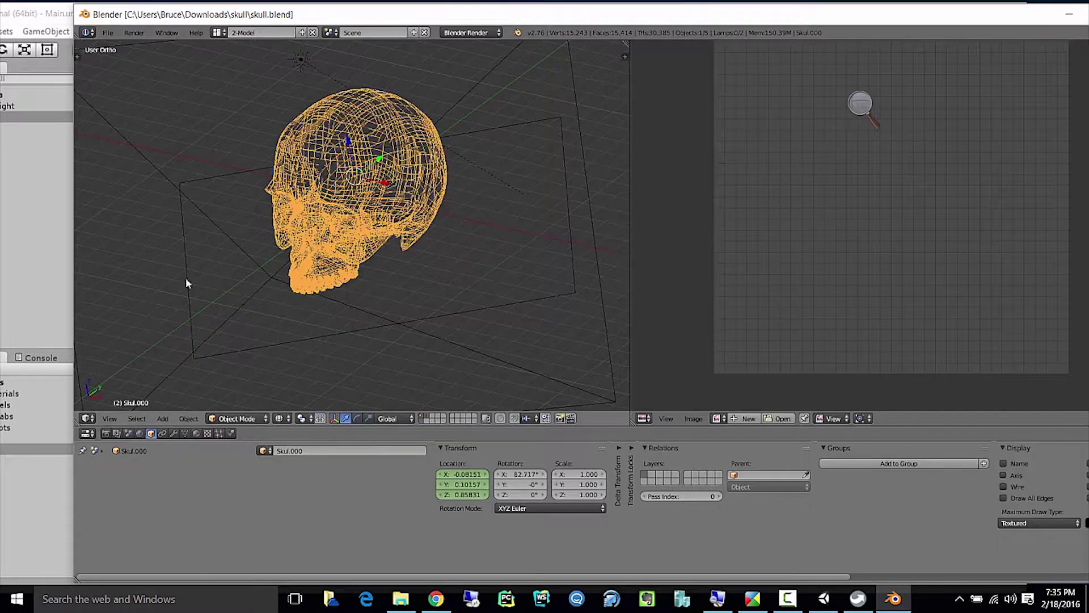
Delete the Plane object around the skull and the Camera object from the scene.
{"action": "right_click", "coordinate": [457, 309]}
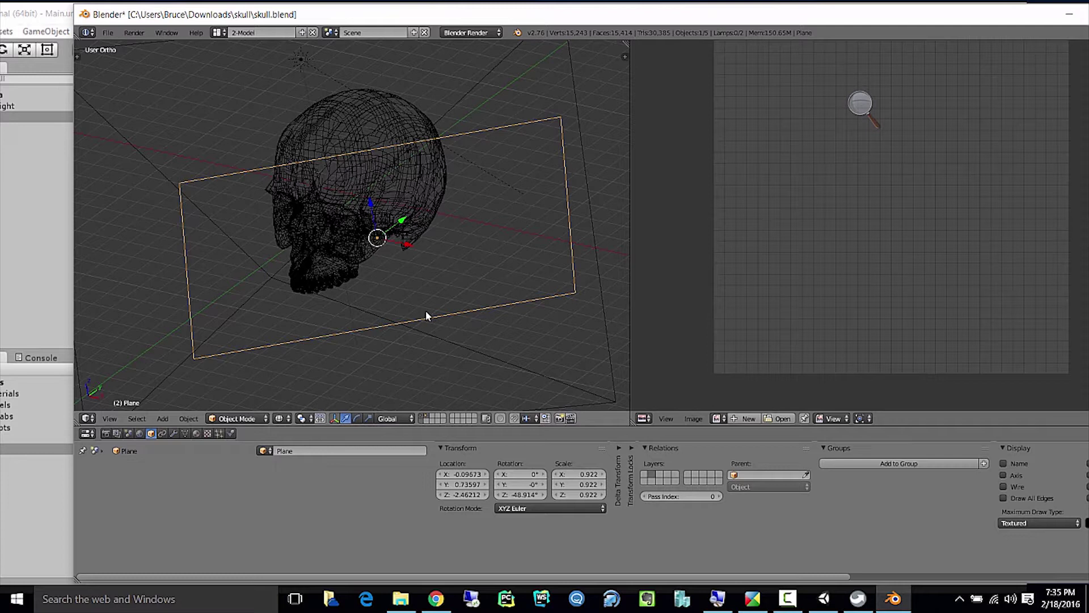
{"action": "key", "text": "x"}
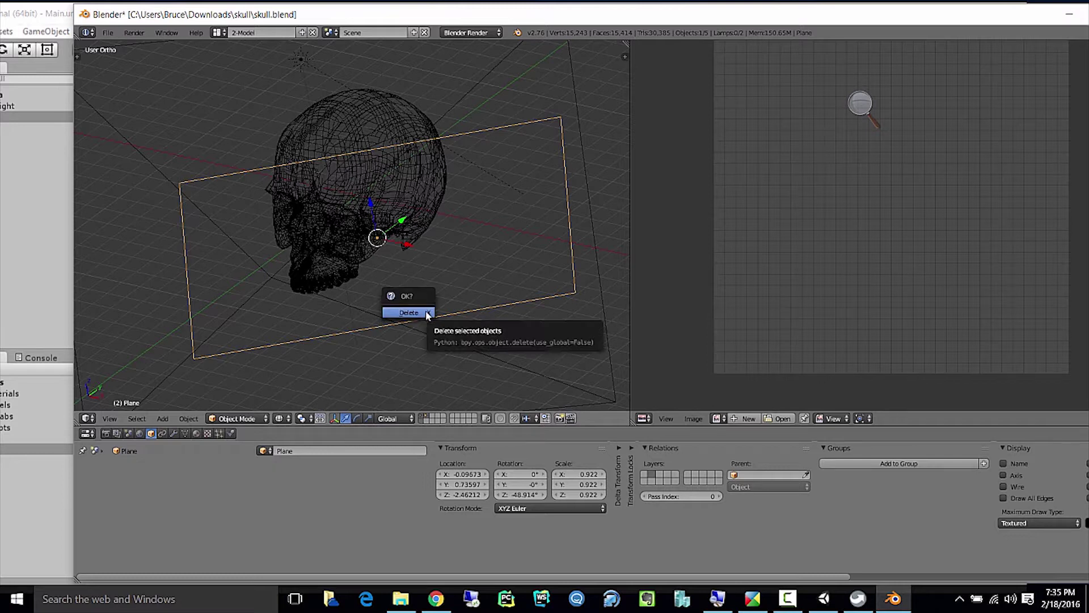
{"action": "left_click", "coordinate": [409, 313]}
{"action": "scroll", "coordinate": [281, 214], "scroll_direction": "down", "scroll_amount": 4}
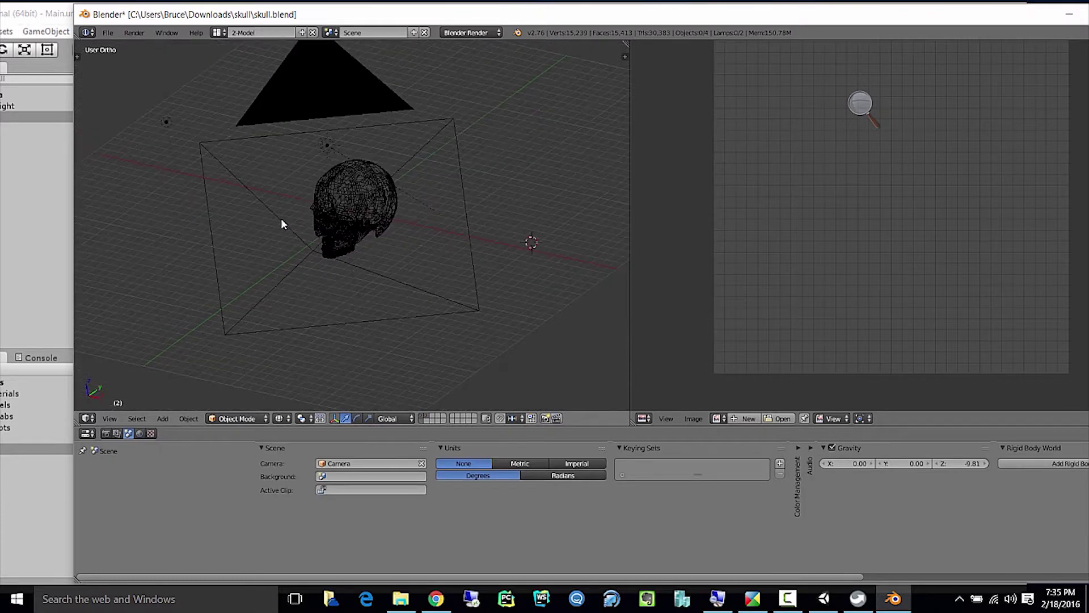
{"action": "right_click", "coordinate": [306, 99]}
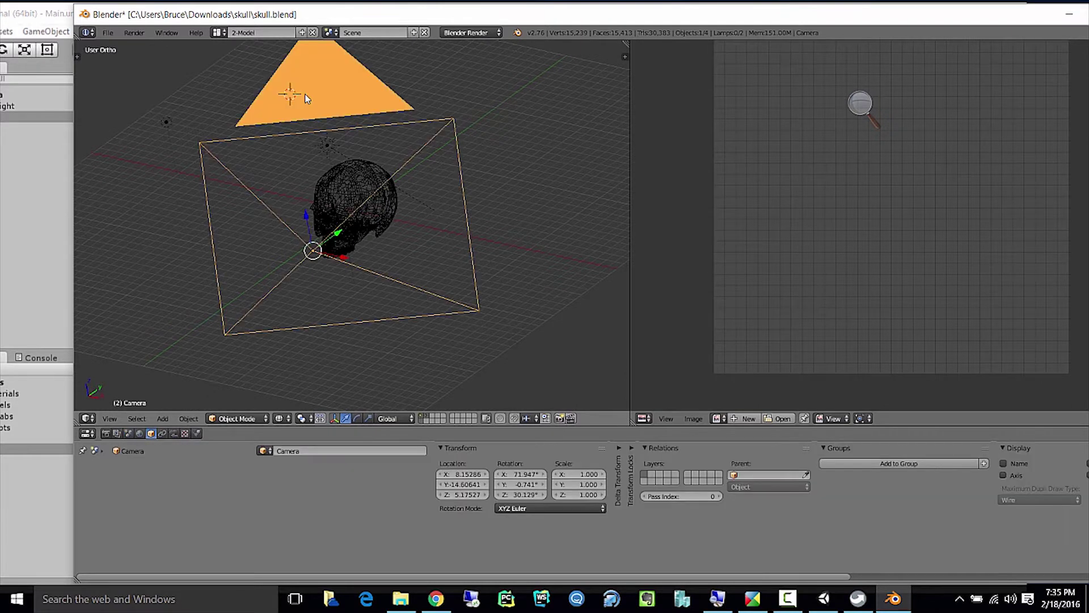
{"action": "key", "text": "x"}
{"action": "left_click", "coordinate": [301, 96]}
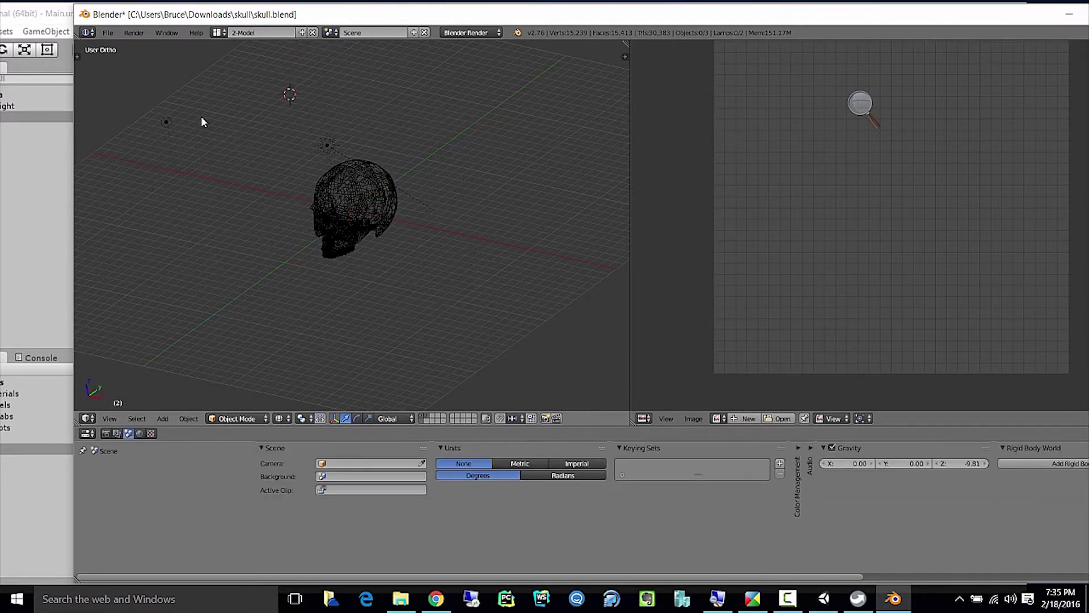
Delete the two lamps above the skull from the scene.
{"action": "right_click", "coordinate": [166, 125]}
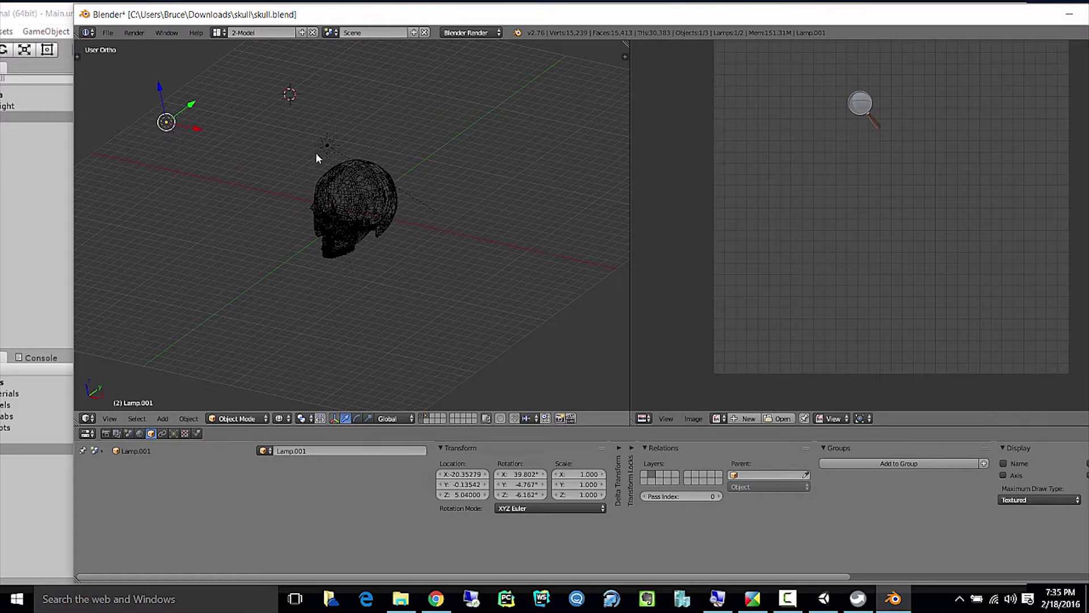
{"action": "key", "text": "x"}
{"action": "left_click", "coordinate": [165, 126]}
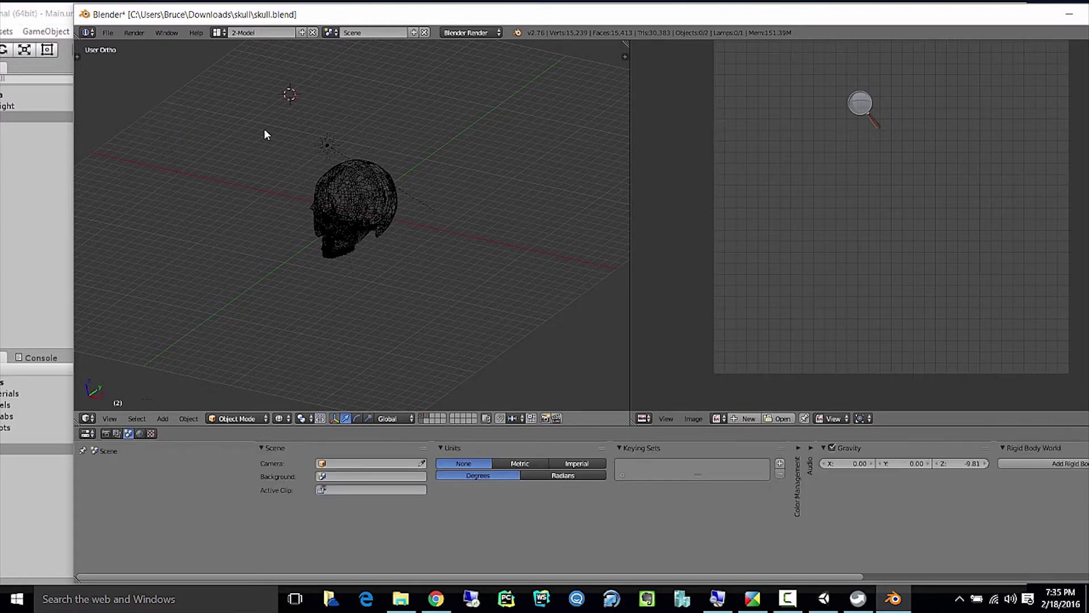
{"action": "left_click", "coordinate": [324, 144]}
{"action": "key", "text": "x"}
{"action": "left_click", "coordinate": [307, 144]}
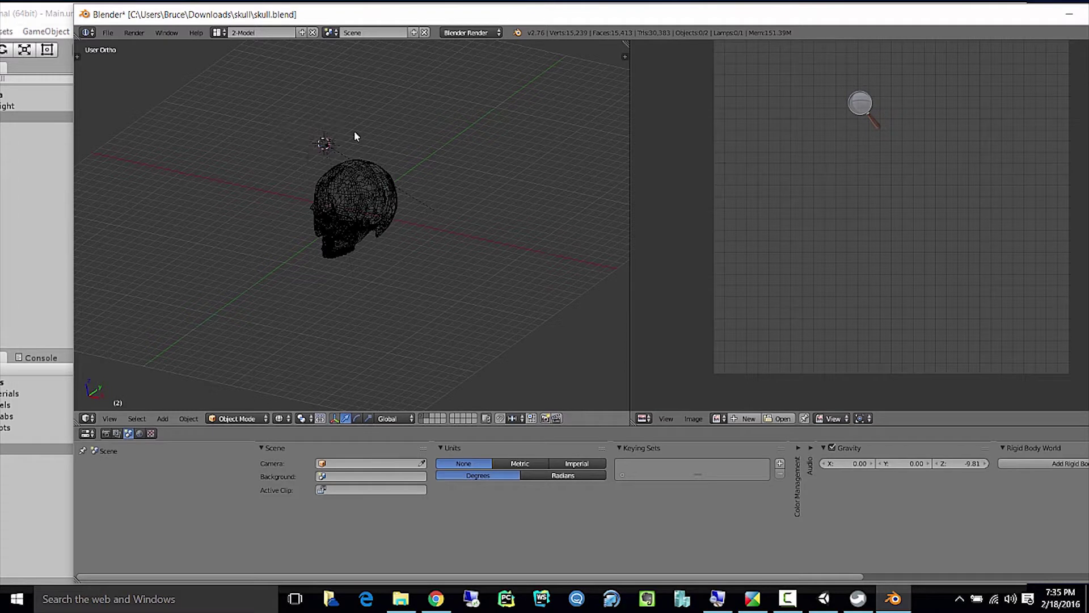
{"action": "right_click", "coordinate": [328, 146]}
{"action": "key", "text": "x"}
{"action": "left_click", "coordinate": [318, 143]}
Select the skull and open the FBX export, choosing plano_skull.fbx in the skull folder as the target file.
{"action": "scroll", "coordinate": [381, 158], "scroll_direction": "down", "scroll_amount": 4}
{"action": "scroll", "coordinate": [379, 165], "scroll_direction": "up", "scroll_amount": 10}
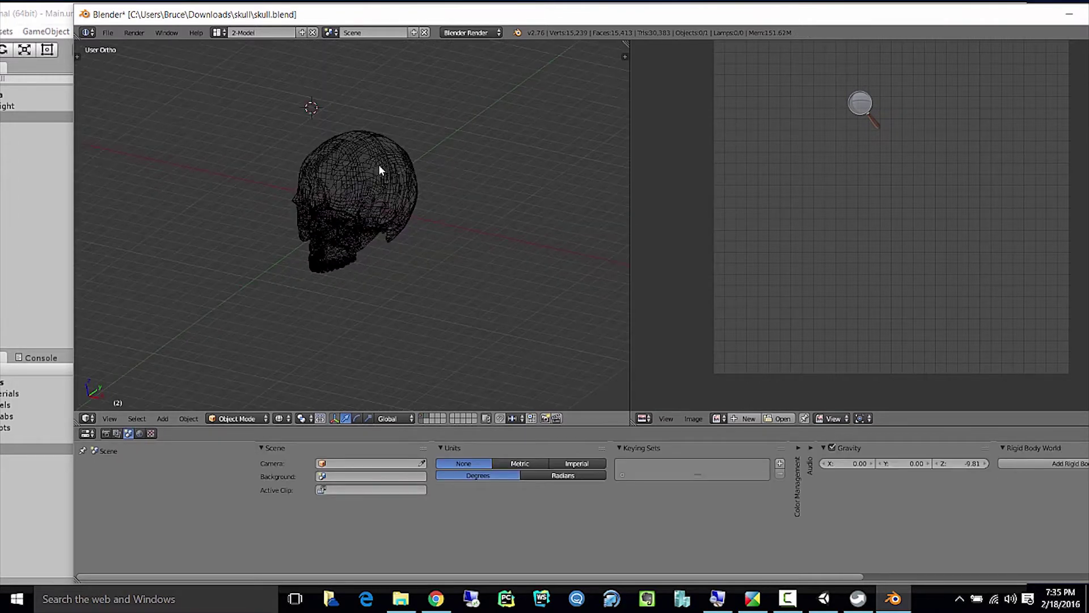
{"action": "scroll", "coordinate": [378, 166], "scroll_direction": "down", "scroll_amount": 2}
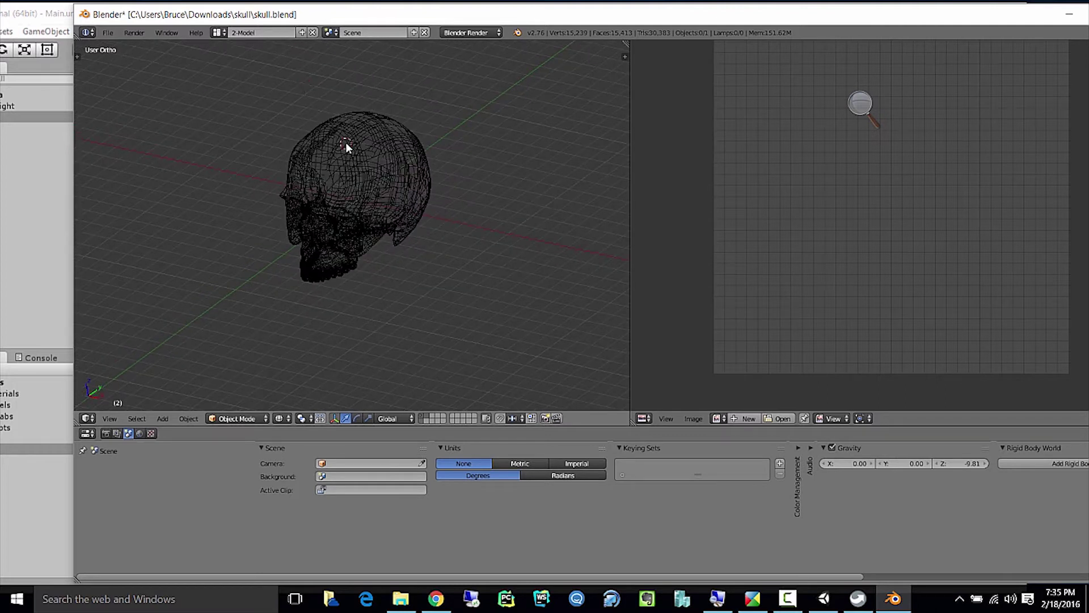
{"action": "right_click", "coordinate": [352, 167]}
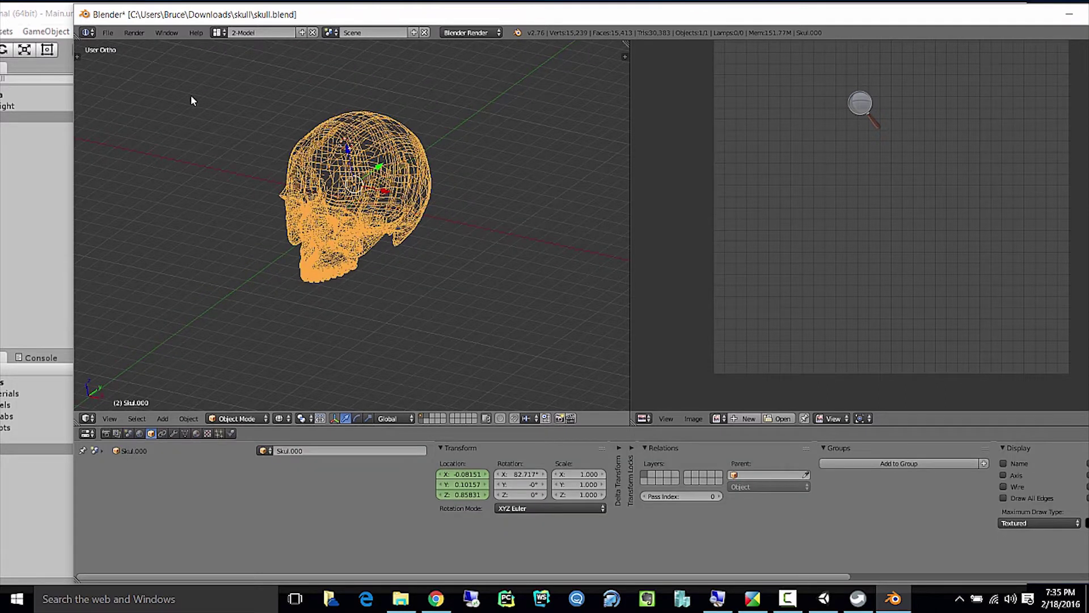
{"action": "left_click", "coordinate": [108, 32]}
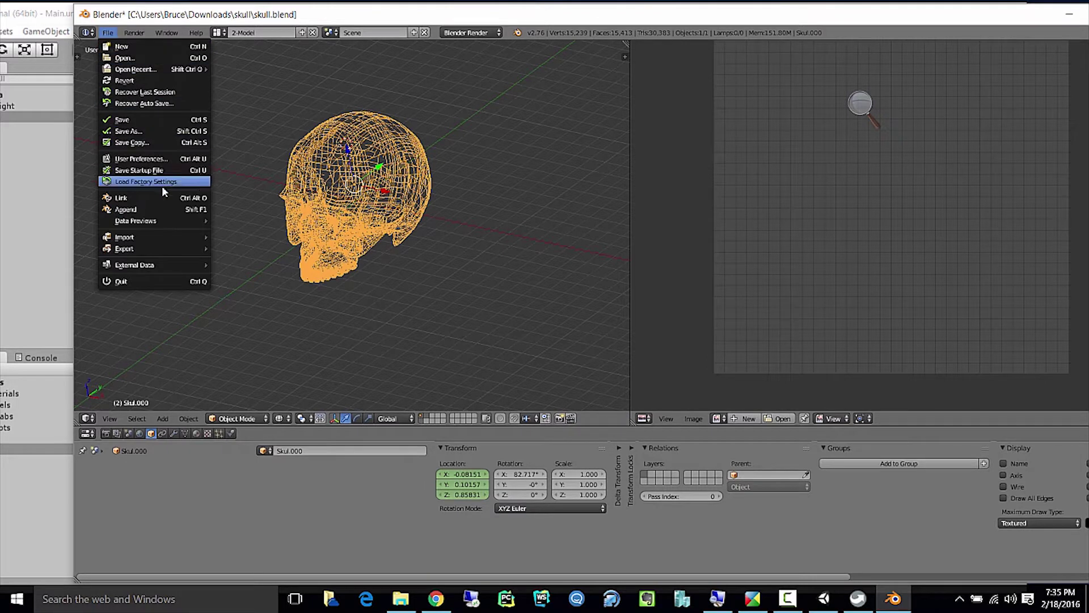
{"action": "mouse_move", "coordinate": [186, 254]}
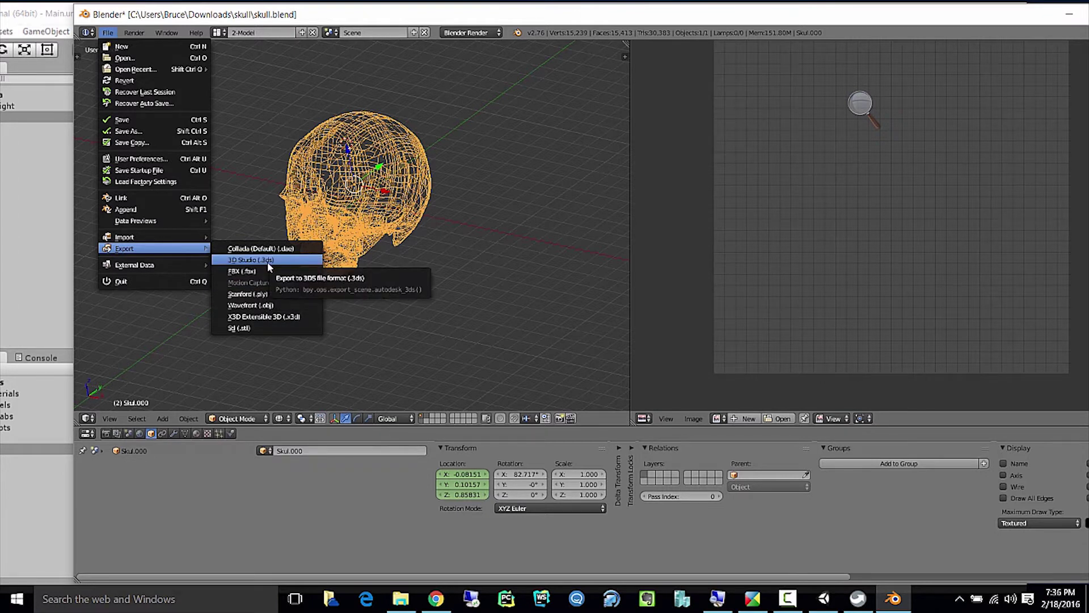
{"action": "left_click", "coordinate": [235, 271]}
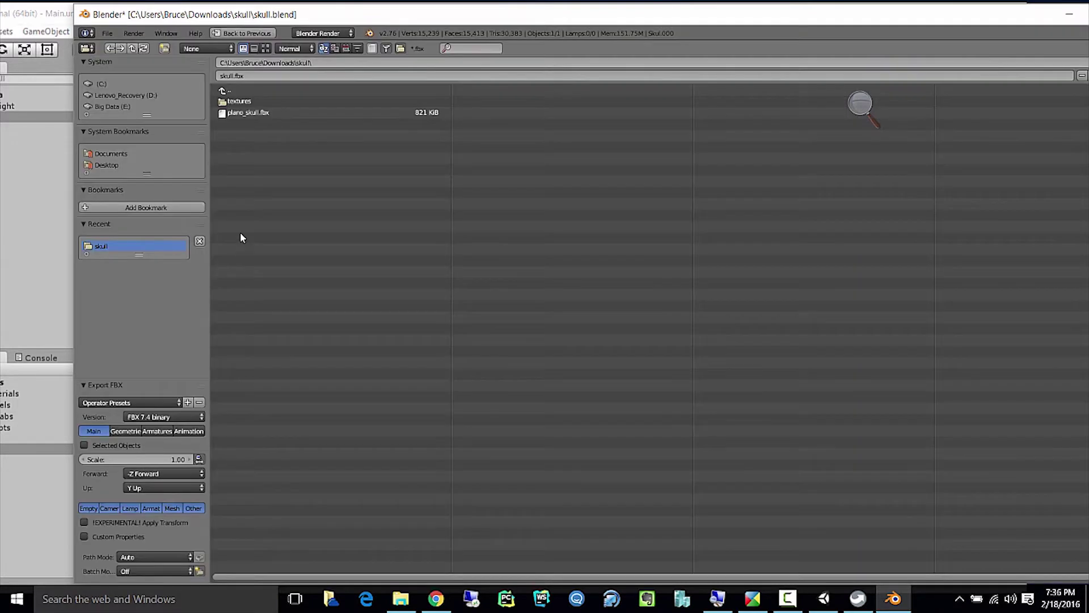
{"action": "left_click", "coordinate": [278, 113]}
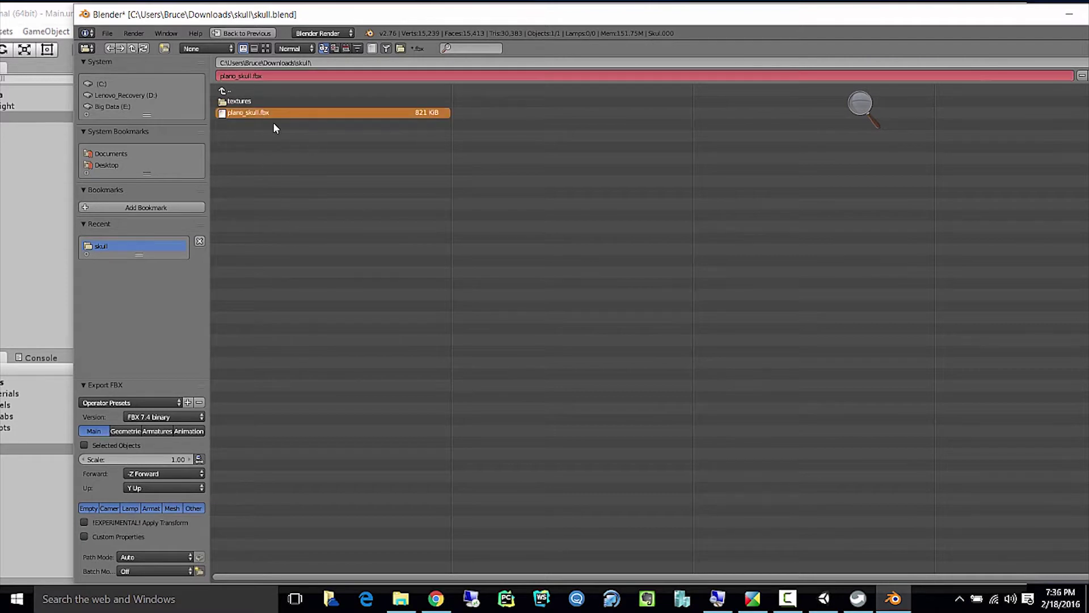
{"action": "double_click", "coordinate": [260, 117]}
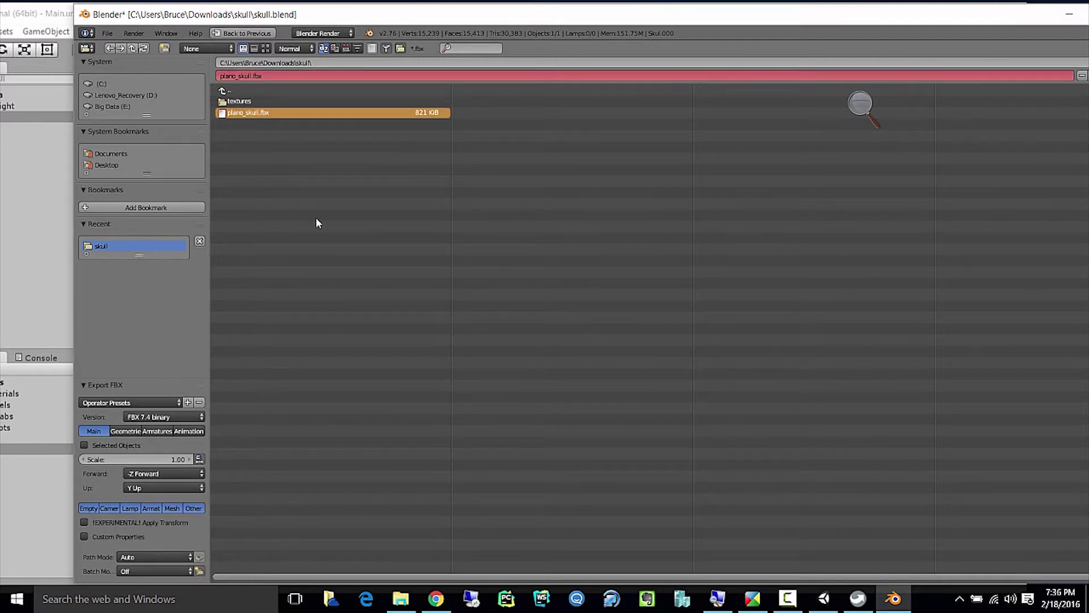
Minimize the Blender window and show the Downloads folder in File Explorer.
{"action": "left_click_drag", "start_coordinate": [992, 14], "coordinate": [867, 37]}
{"action": "left_click", "coordinate": [943, 36]}
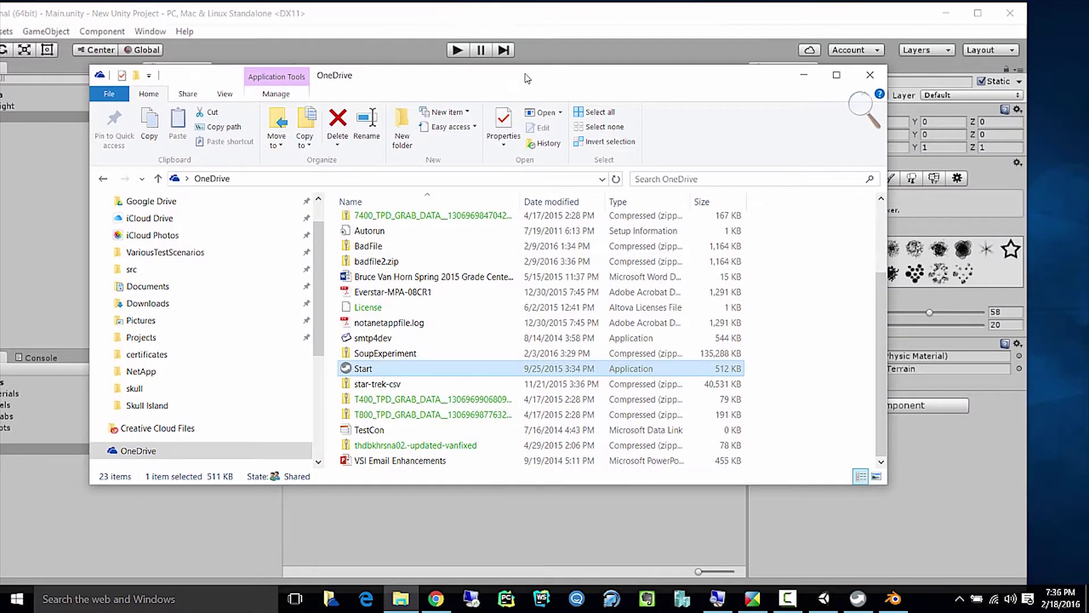
{"action": "left_click_drag", "start_coordinate": [523, 78], "coordinate": [644, 99]}
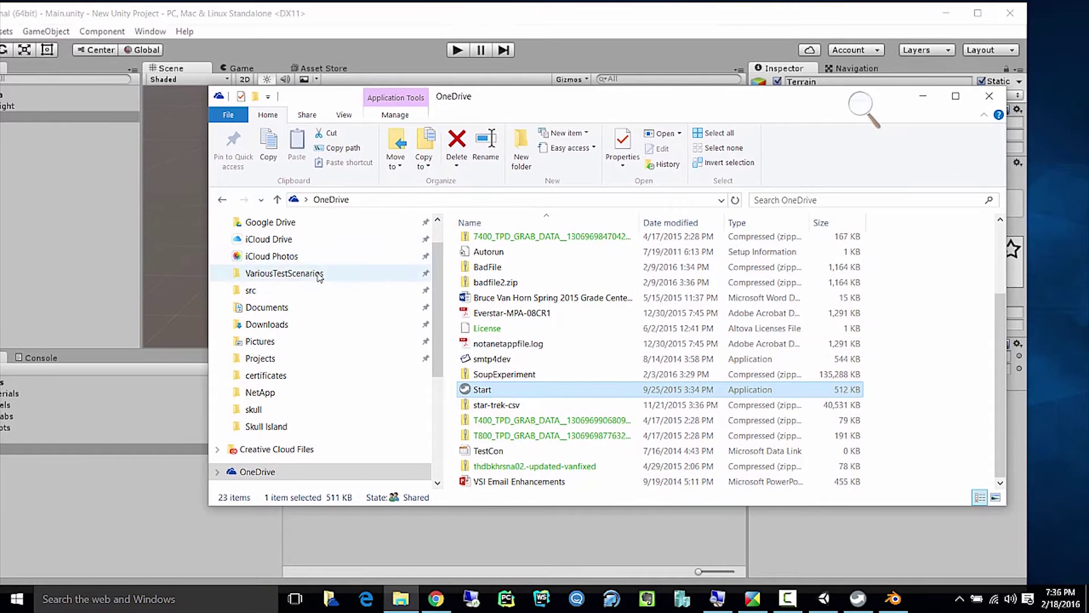
{"action": "left_click", "coordinate": [338, 325]}
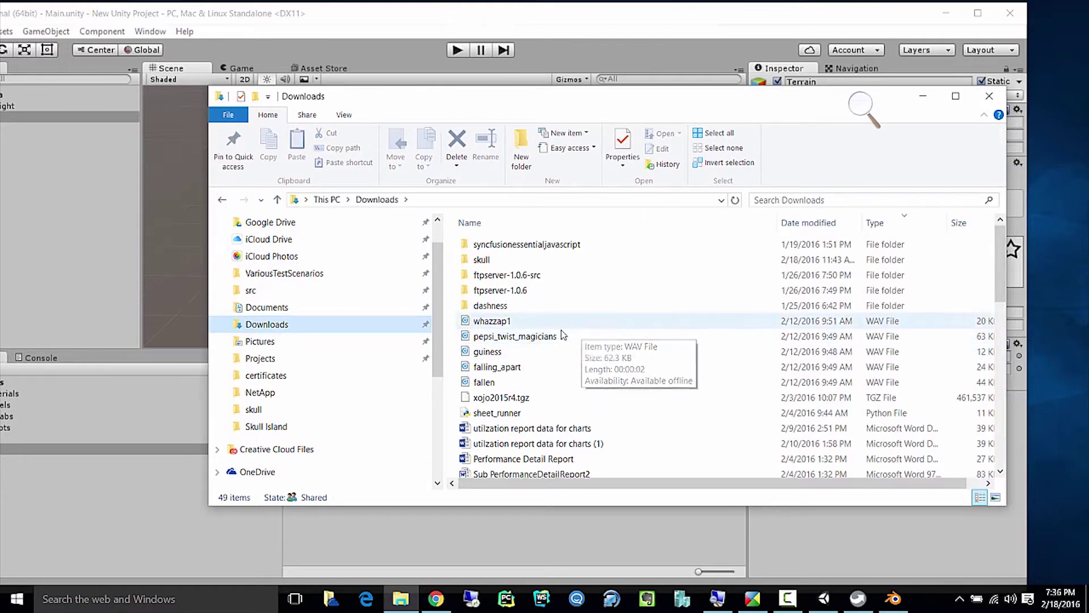
Switch to the Blackboard course in Chrome and open the Level II folder within Beginning Untiy under Lectures and Labs.
{"action": "left_click", "coordinate": [439, 601]}
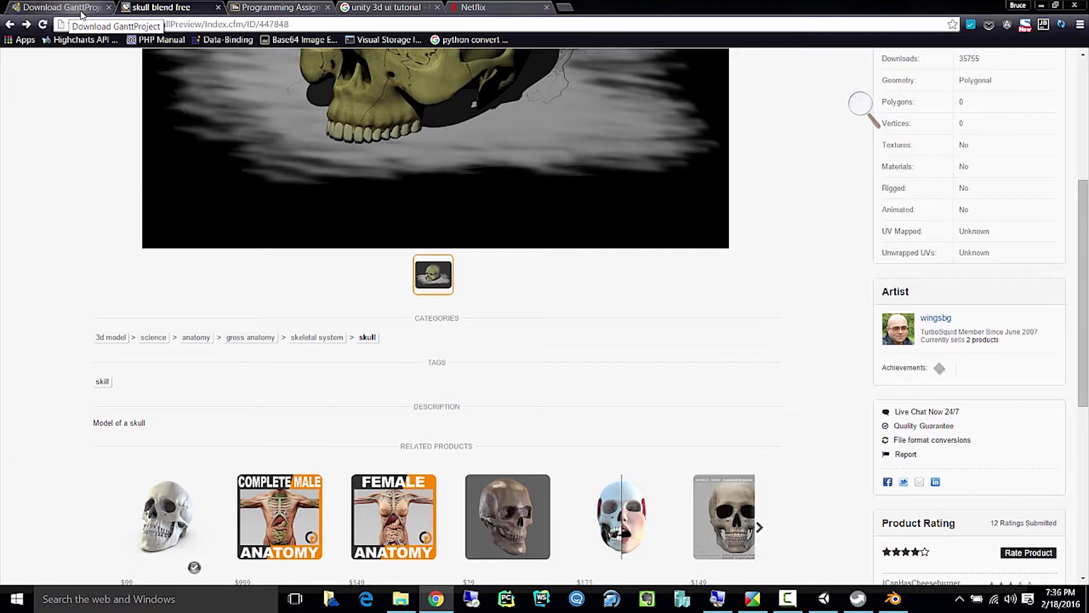
{"action": "left_click", "coordinate": [278, 7]}
{"action": "scroll", "coordinate": [215, 234], "scroll_direction": "up", "scroll_amount": 8}
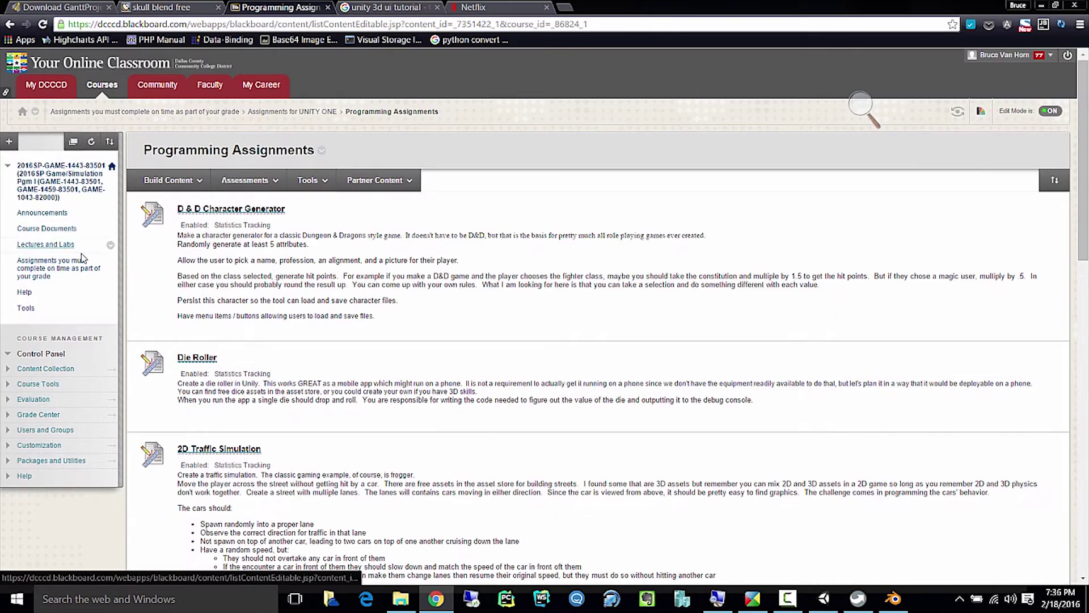
{"action": "left_click", "coordinate": [51, 244]}
{"action": "left_click", "coordinate": [307, 180]}
{"action": "left_click", "coordinate": [305, 181]}
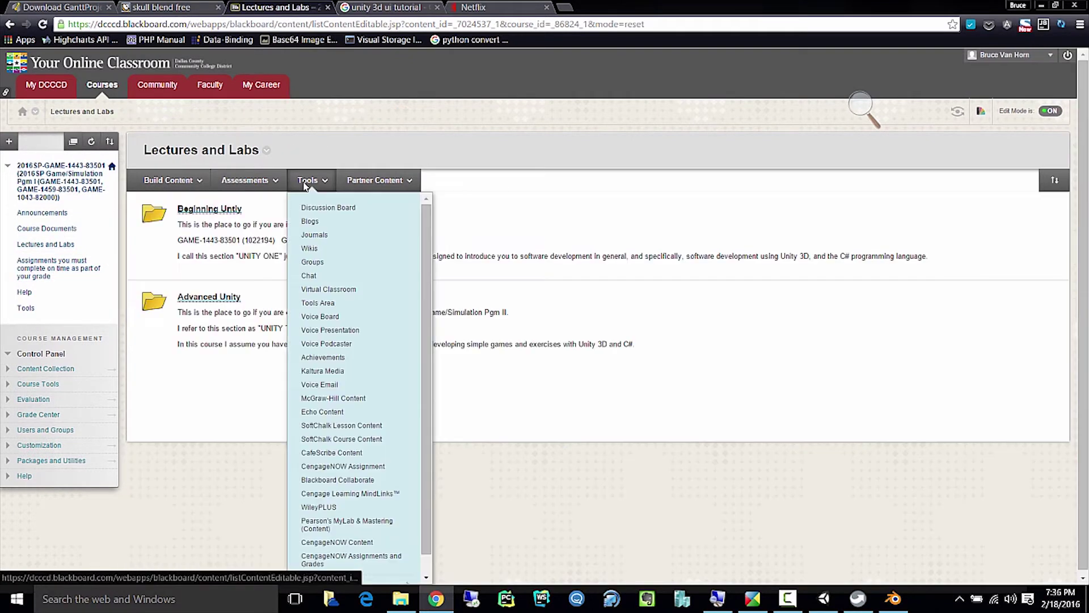
{"action": "left_click", "coordinate": [250, 180]}
{"action": "left_click", "coordinate": [210, 208]}
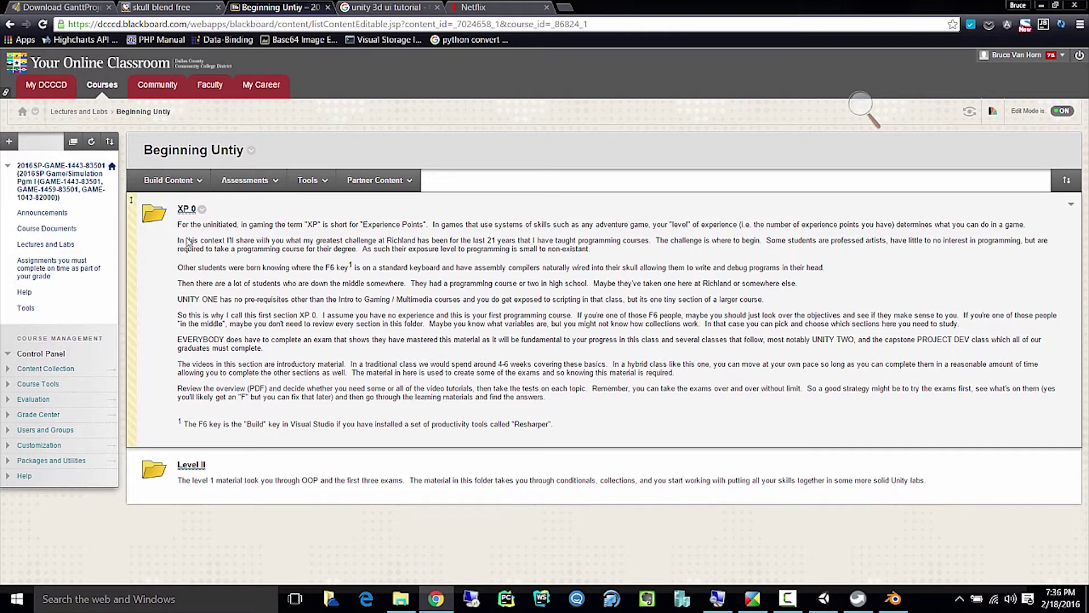
{"action": "left_click", "coordinate": [210, 455]}
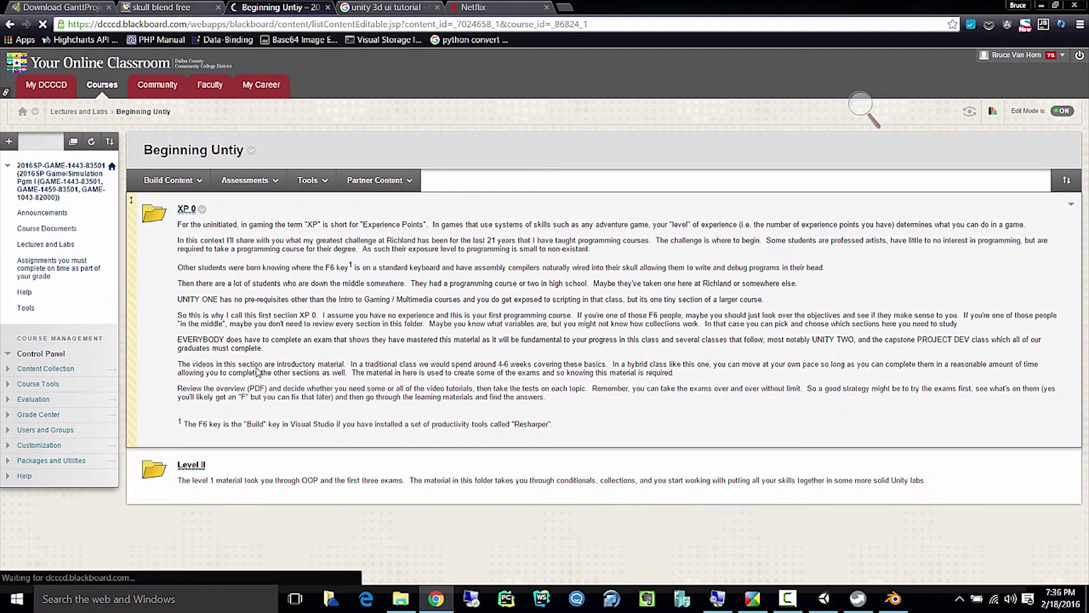
Start a new content item named "Skull Island Skull" with the text "Here's the skull as an FBX".
{"action": "left_click", "coordinate": [170, 180]}
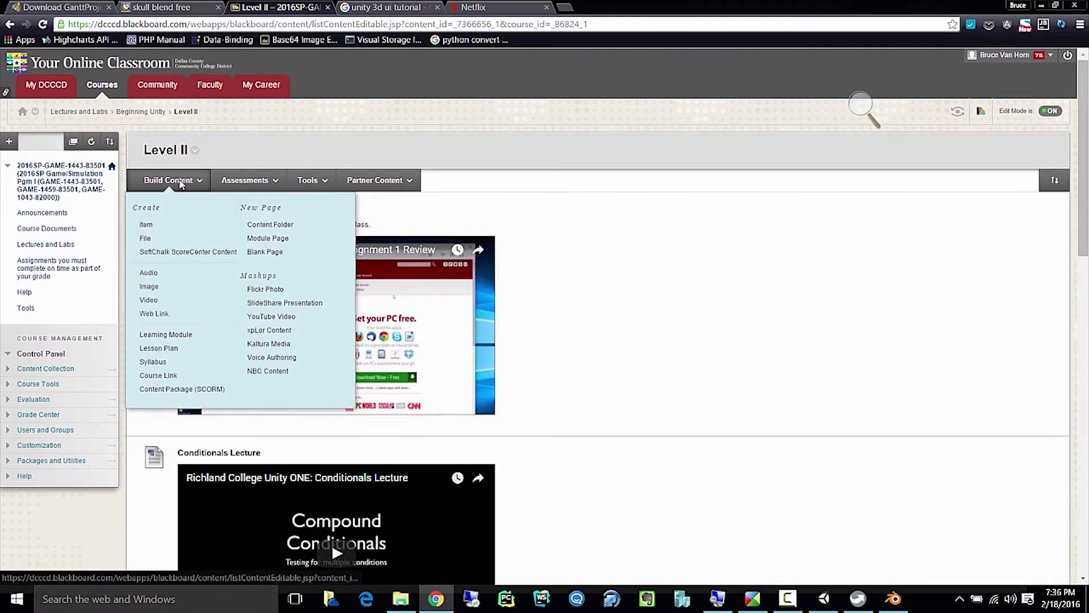
{"action": "left_click", "coordinate": [158, 230]}
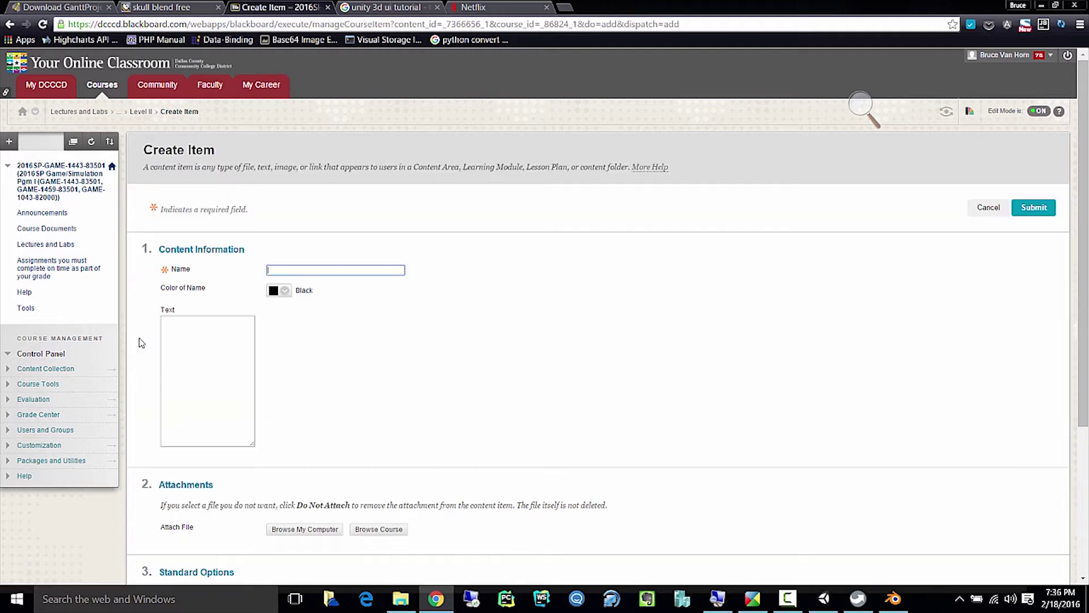
{"action": "type", "text": "Skul Island Skull"}
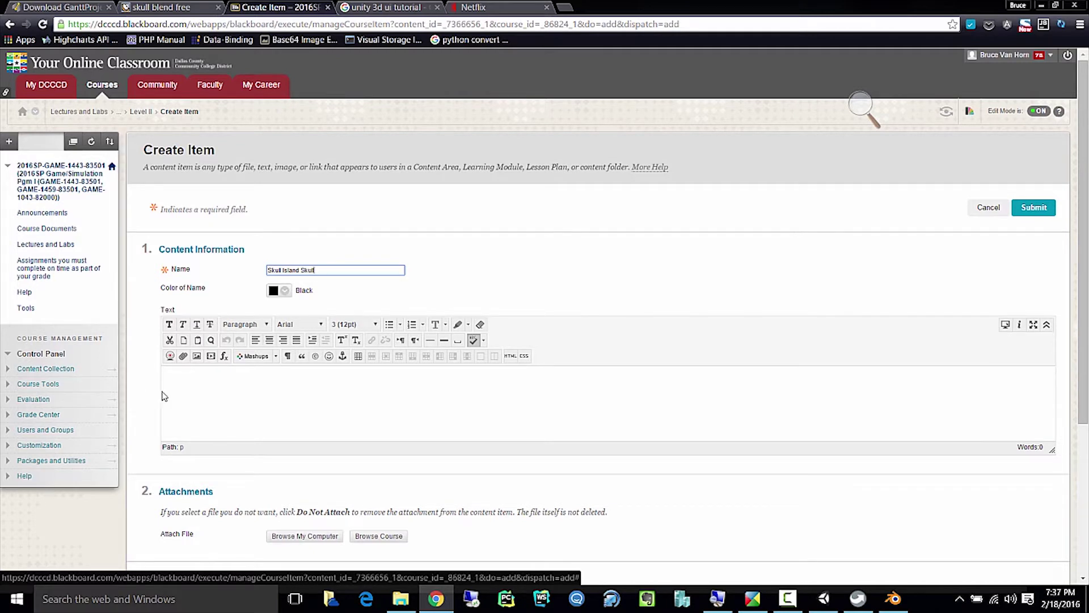
{"action": "left_click", "coordinate": [196, 390]}
{"action": "type", "text": "Here's the skull as an FBX"}
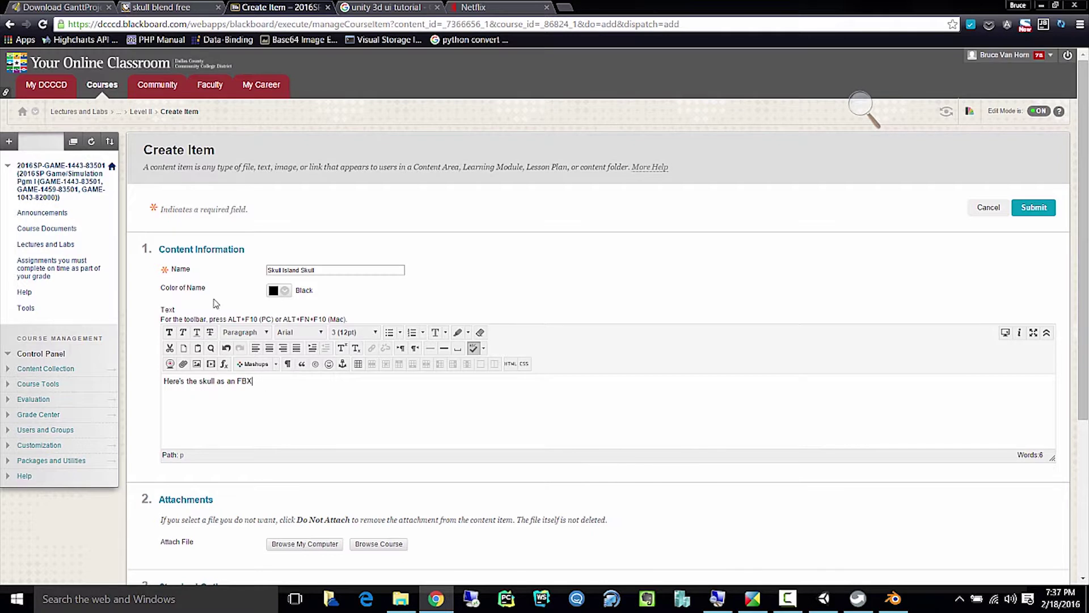
Open the chooser for attaching a file from the computer to the new item.
{"action": "scroll", "coordinate": [254, 314], "scroll_direction": "down", "scroll_amount": 4}
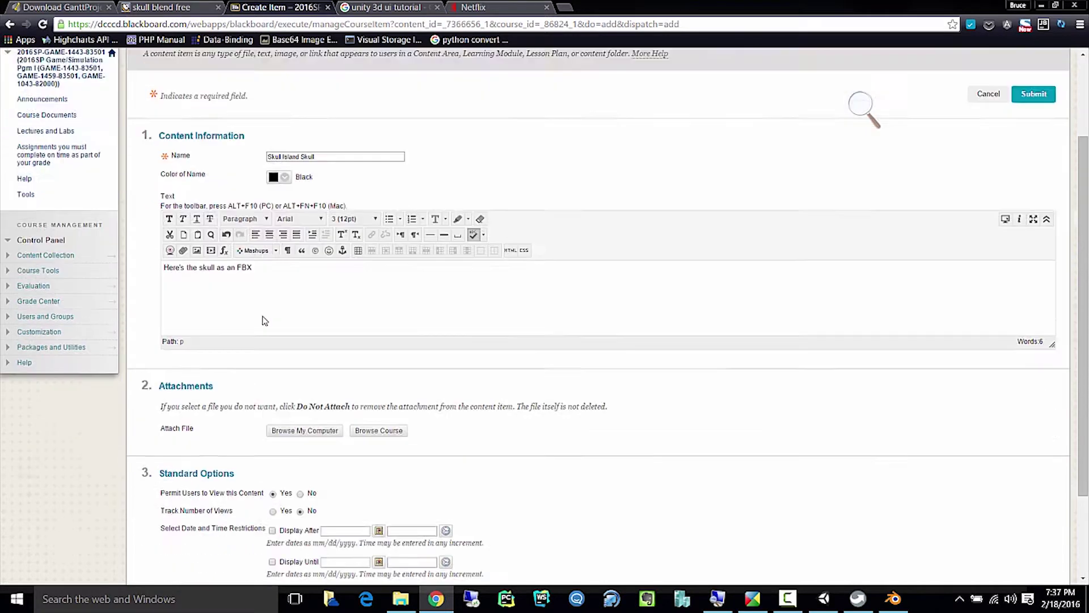
{"action": "left_click", "coordinate": [290, 319]}
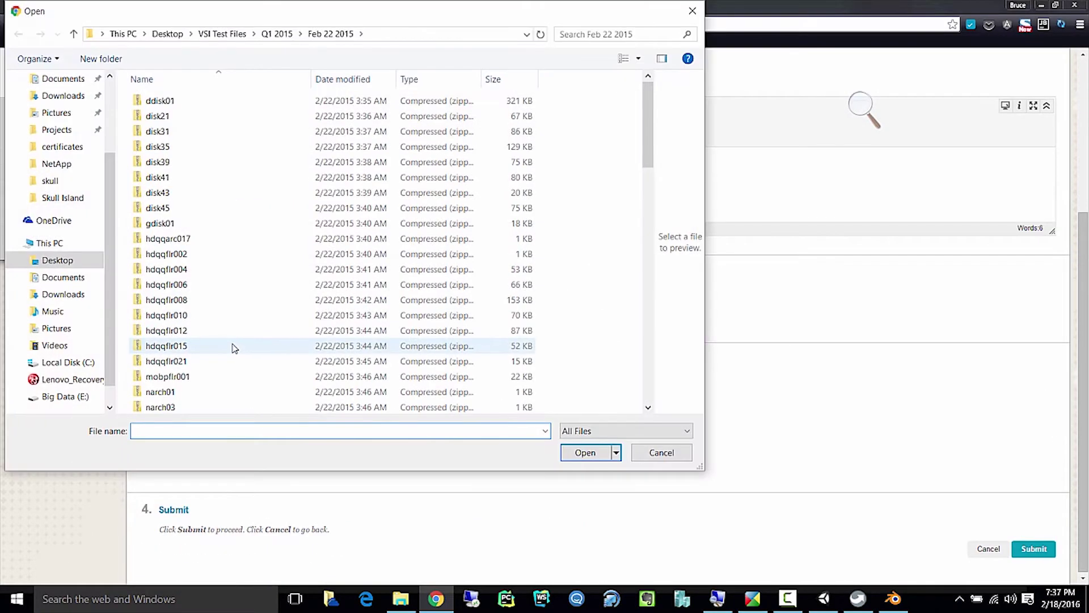
{"action": "type", "text": "c:\\dow"}
{"action": "key", "text": "BackSpace"}
{"action": "key", "text": "BackSpace"}
{"action": "key", "text": "BackSpace"}
{"action": "key", "text": "BackSpace"}
{"action": "key", "text": "BackSpace"}
Look through the Downloads folder for the skull FBX attachment, cycling through the files whose names begin with p.
{"action": "left_click", "coordinate": [64, 296]}
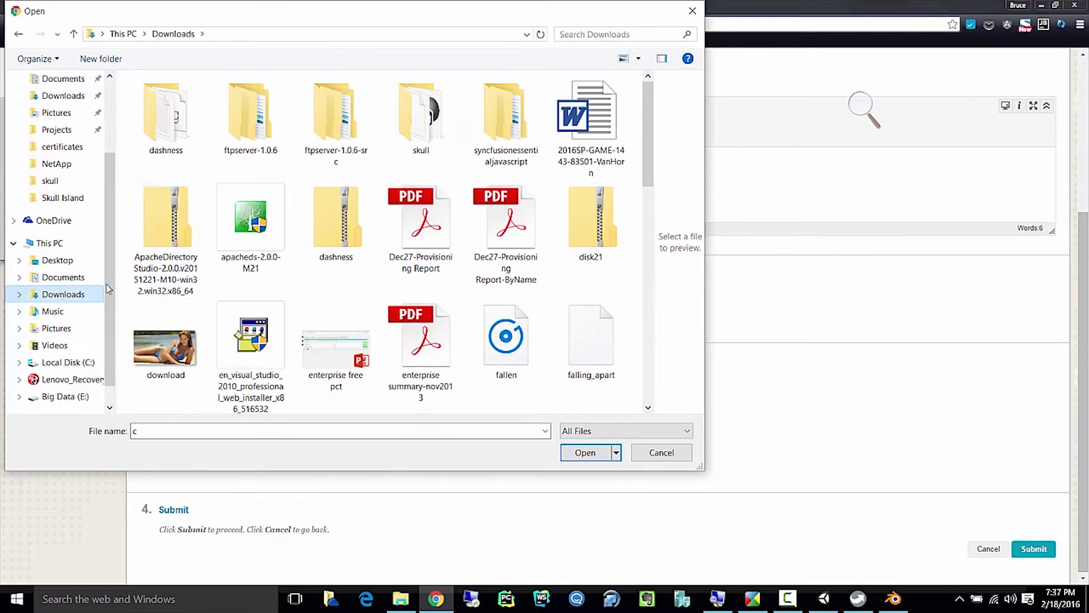
{"action": "scroll", "coordinate": [334, 227], "scroll_direction": "down", "scroll_amount": 5}
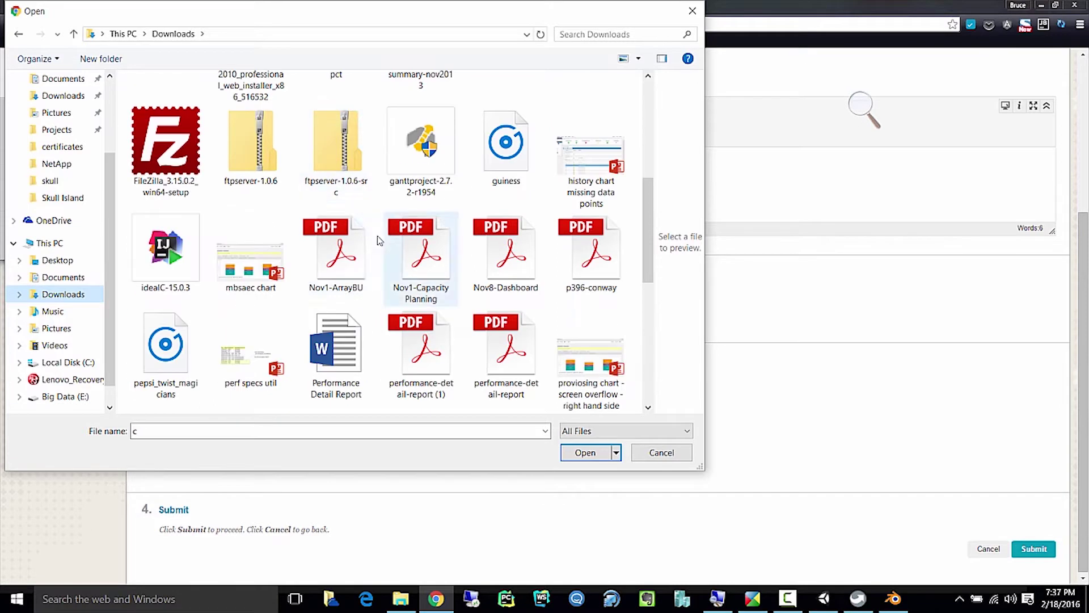
{"action": "scroll", "coordinate": [304, 261], "scroll_direction": "down", "scroll_amount": 1}
{"action": "left_click", "coordinate": [309, 316]}
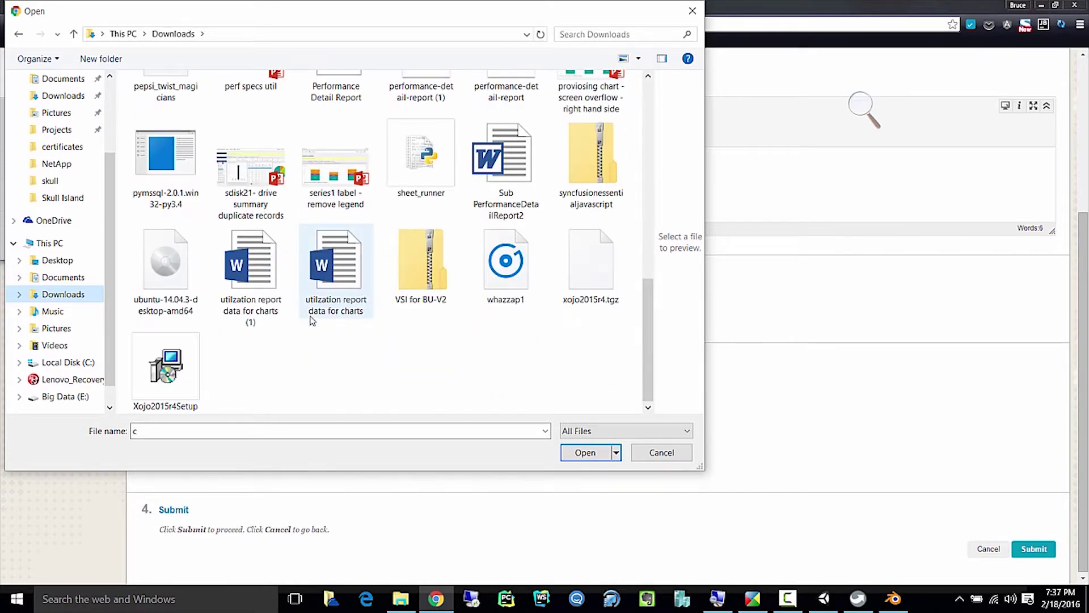
{"action": "key", "text": "p"}
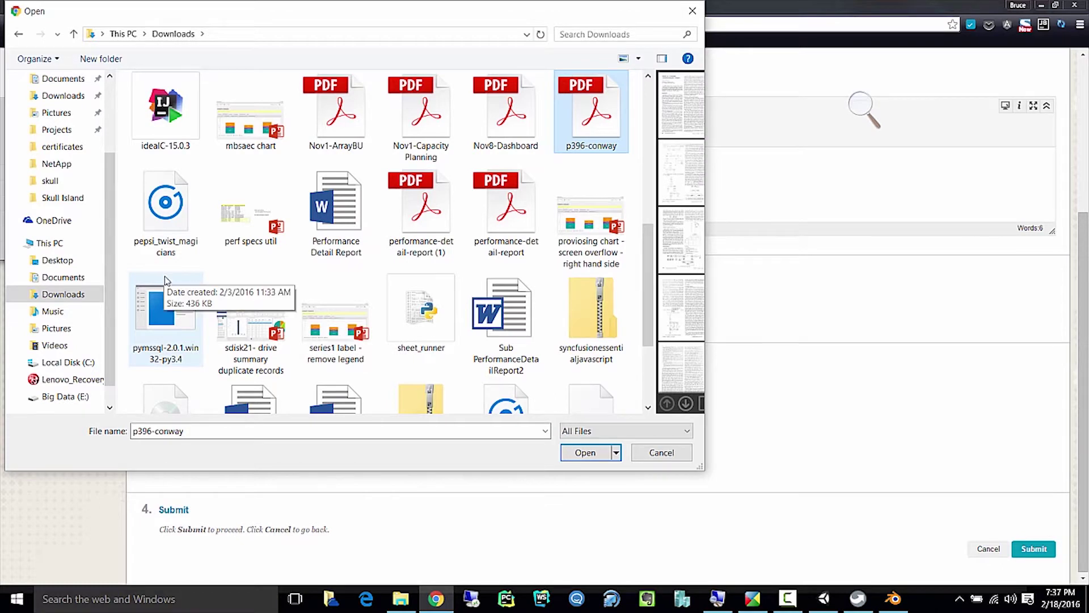
{"action": "key", "text": "p"}
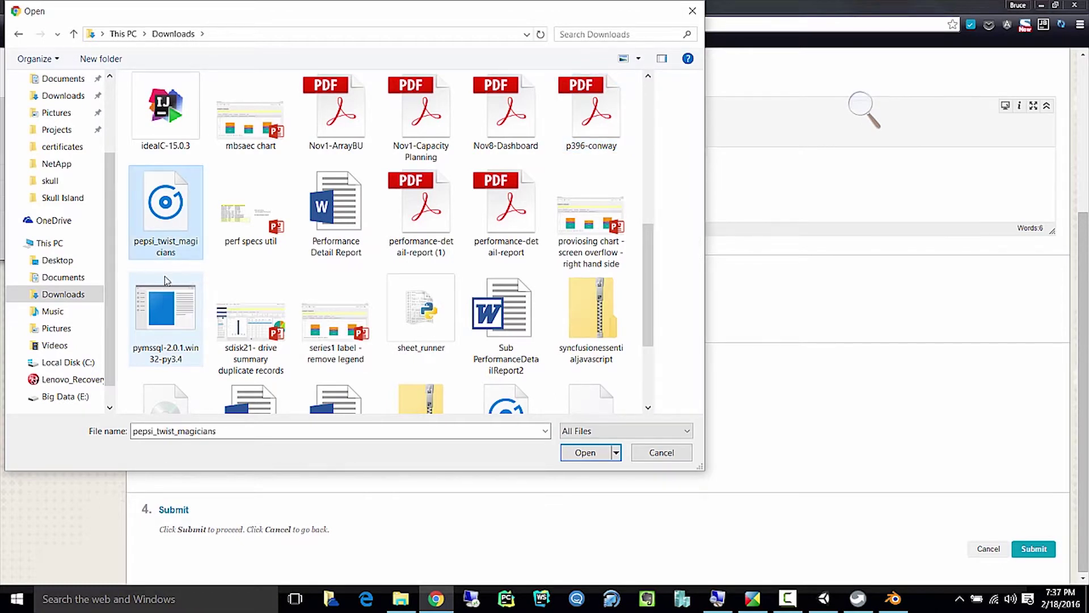
{"action": "key", "text": "p"}
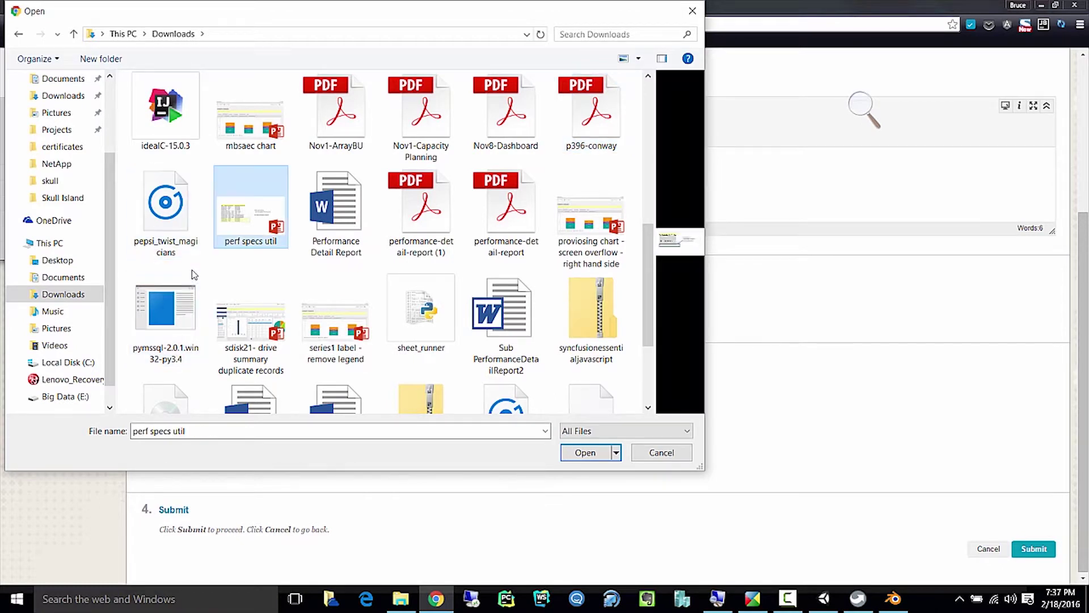
{"action": "key", "text": "p"}
{"action": "key", "text": "p"}
{"action": "key", "text": "p"}
{"action": "key", "text": "p"}
{"action": "key", "text": "p"}
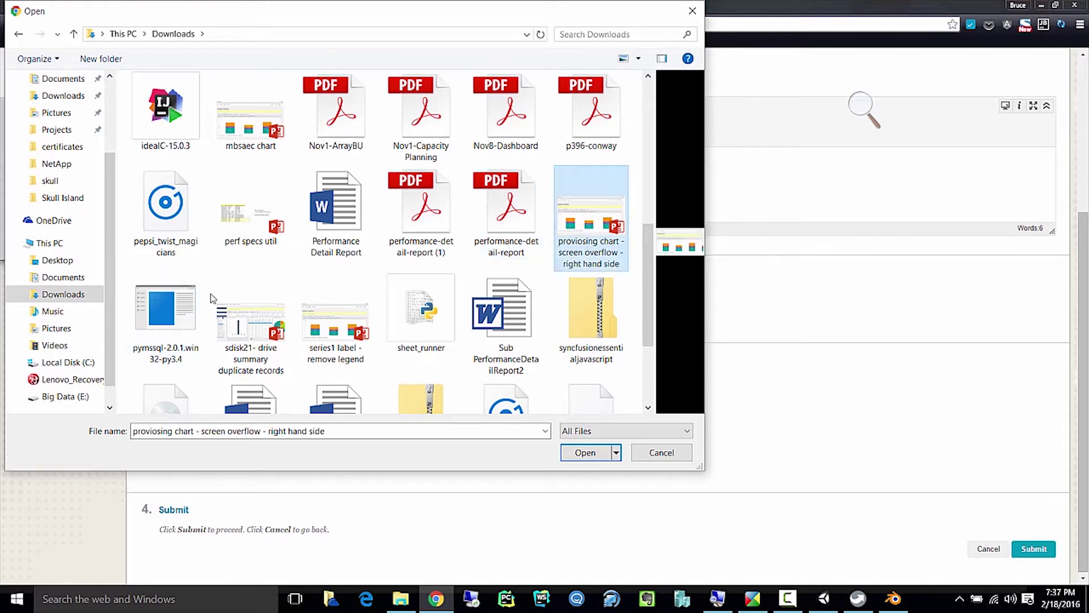
{"action": "key", "text": "p"}
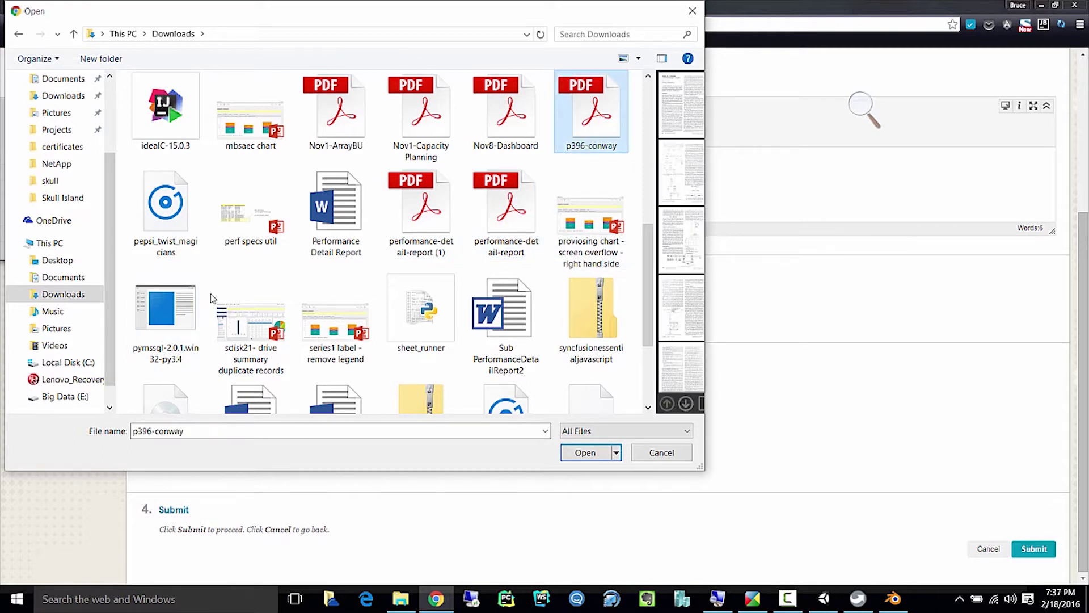
{"action": "scroll", "coordinate": [212, 298], "scroll_direction": "down", "scroll_amount": 3}
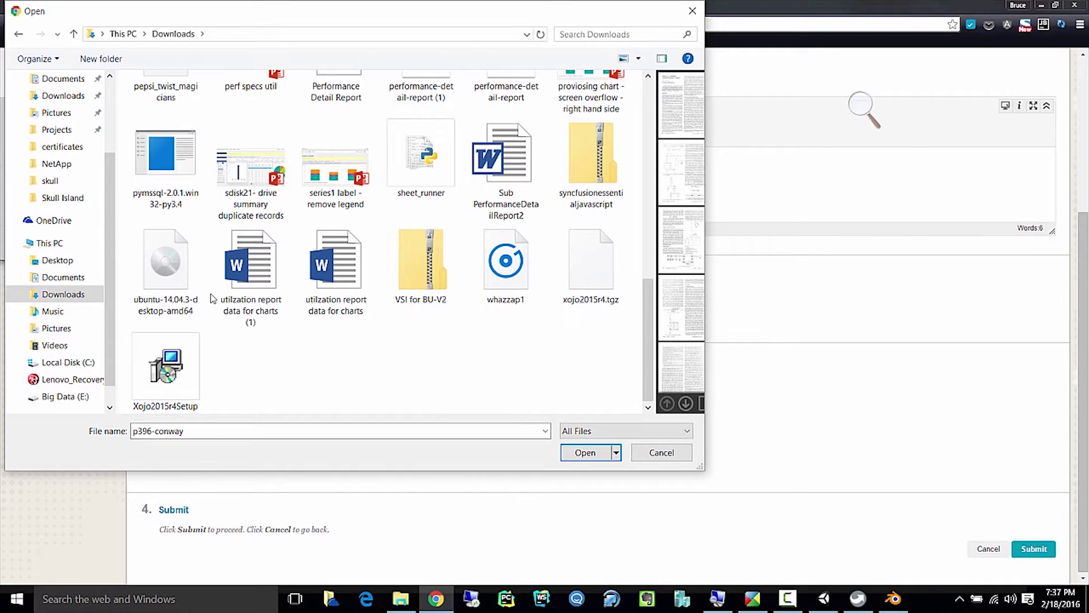
{"action": "scroll", "coordinate": [212, 299], "scroll_direction": "up", "scroll_amount": 3}
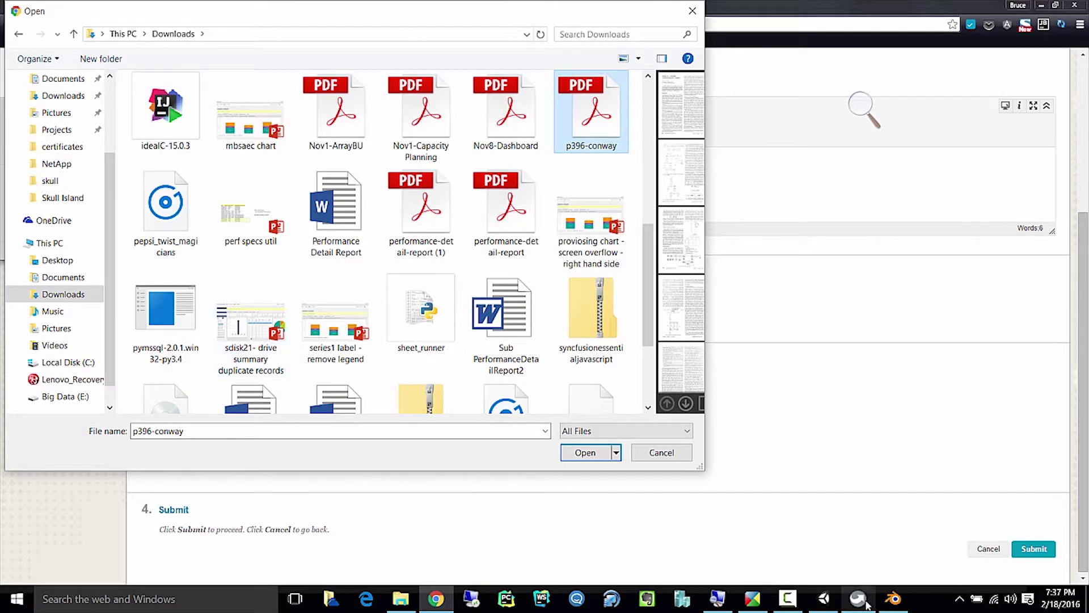
Switch to Blender and open the FBX export browser to check which folder the skull was exported to.
{"action": "left_click", "coordinate": [894, 599]}
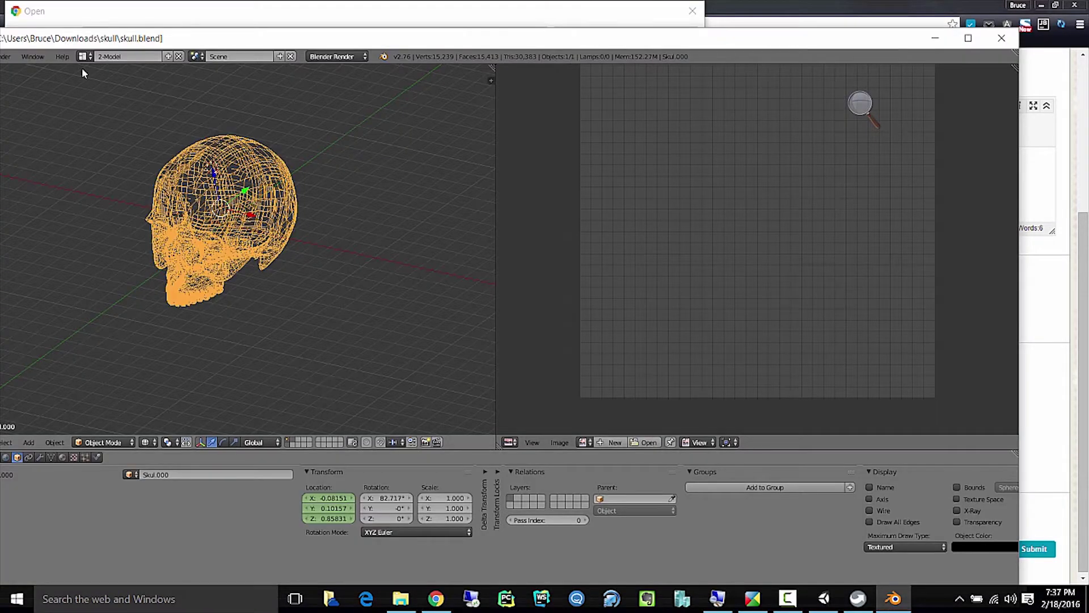
{"action": "left_click_drag", "start_coordinate": [91, 40], "coordinate": [197, 42]}
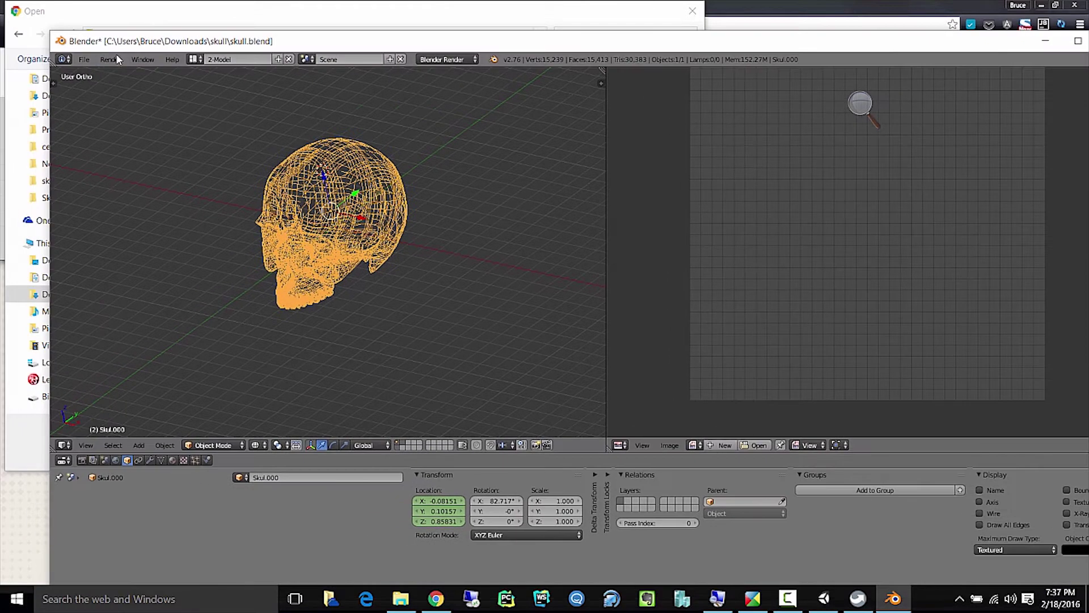
{"action": "left_click", "coordinate": [84, 60]}
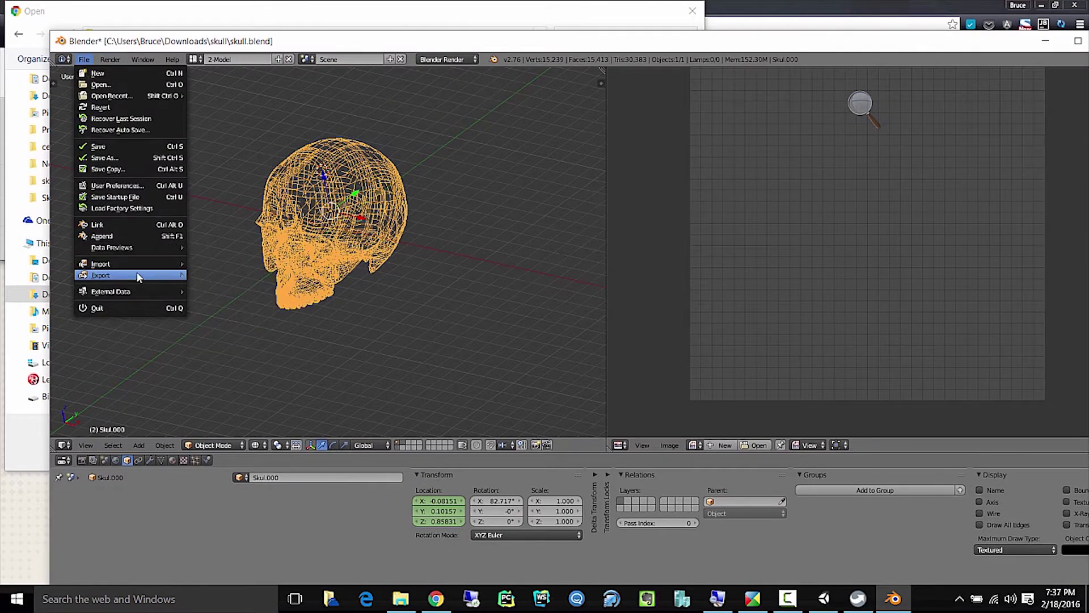
{"action": "mouse_move", "coordinate": [138, 276]}
{"action": "left_click", "coordinate": [238, 297]}
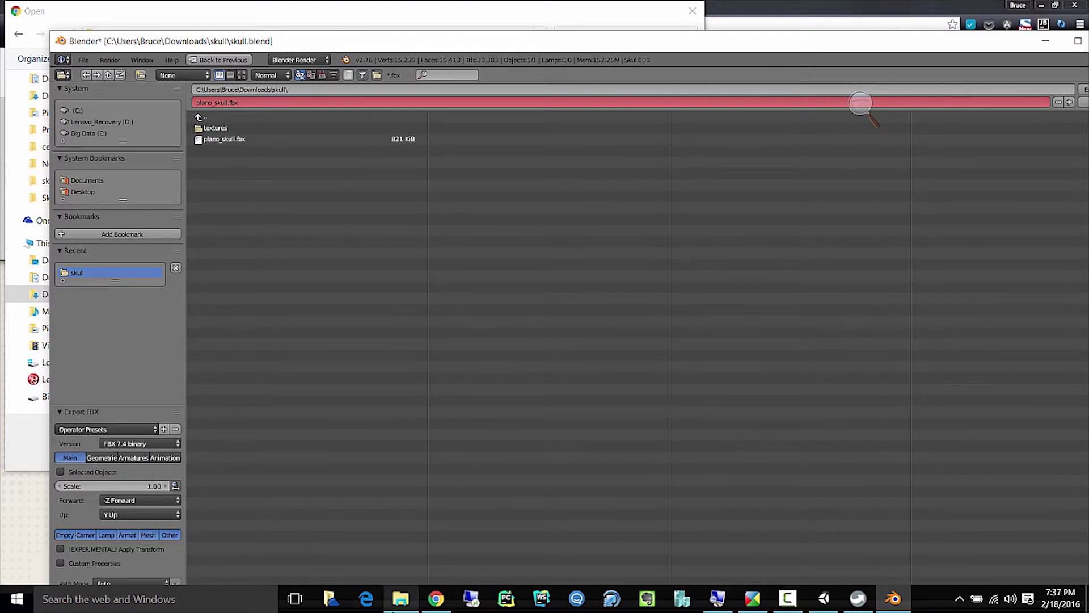
Locate plano_skull.fbx in the skull folder under Downloads in File Explorer and open it with Microsoft Visual Studio 2013.
{"action": "left_click", "coordinate": [401, 599]}
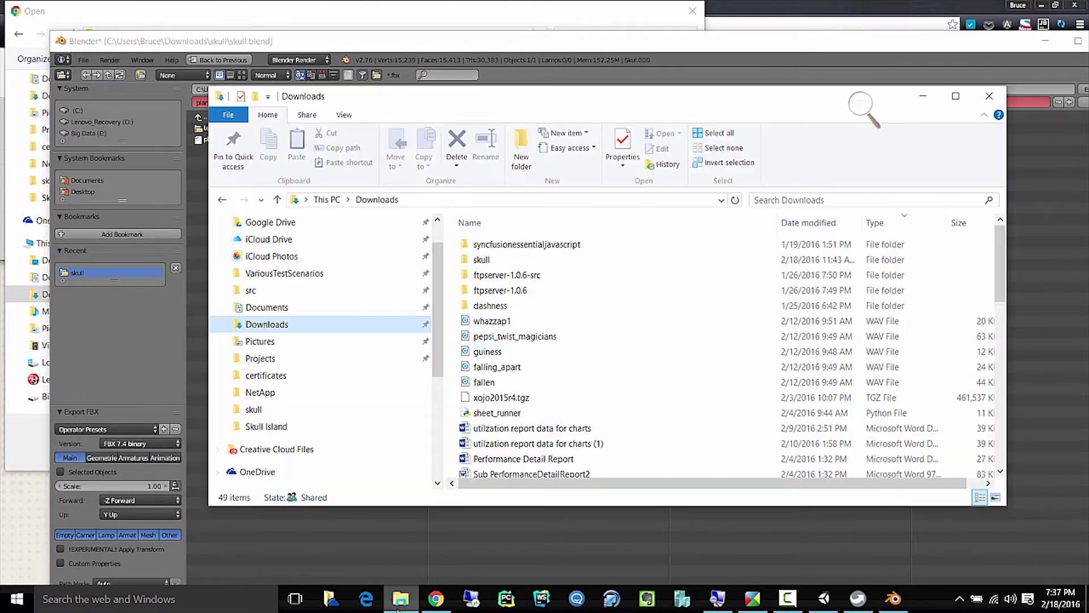
{"action": "double_click", "coordinate": [491, 259]}
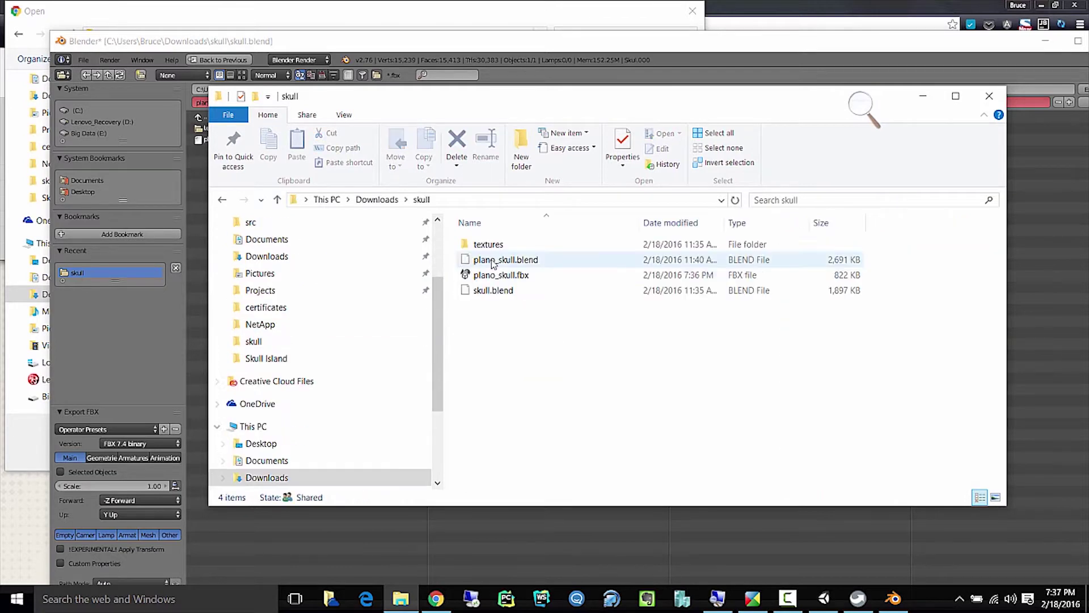
{"action": "right_click", "coordinate": [553, 276]}
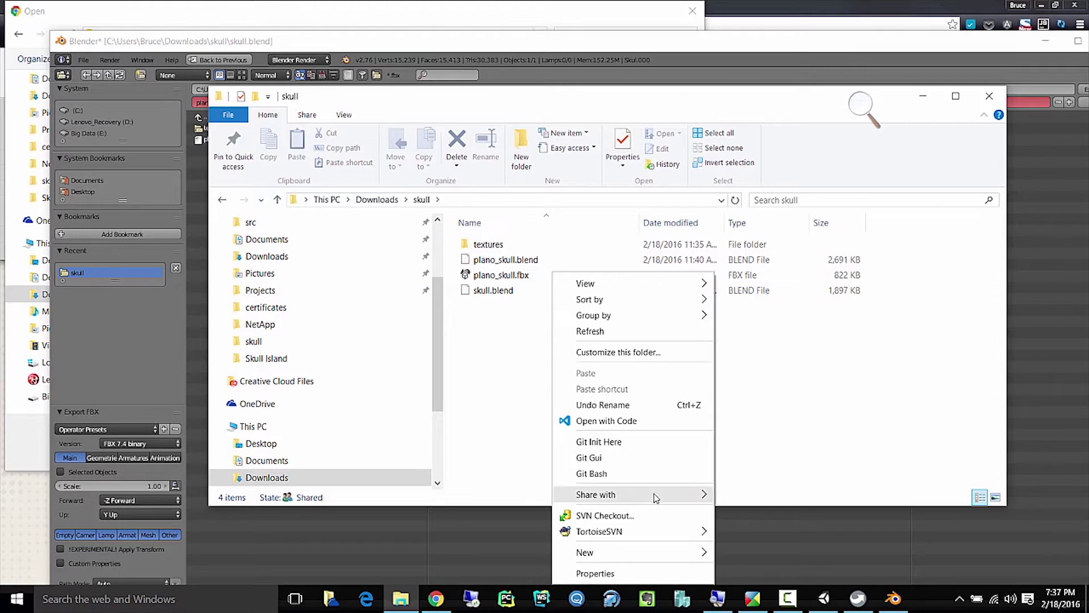
{"action": "mouse_move", "coordinate": [656, 498]}
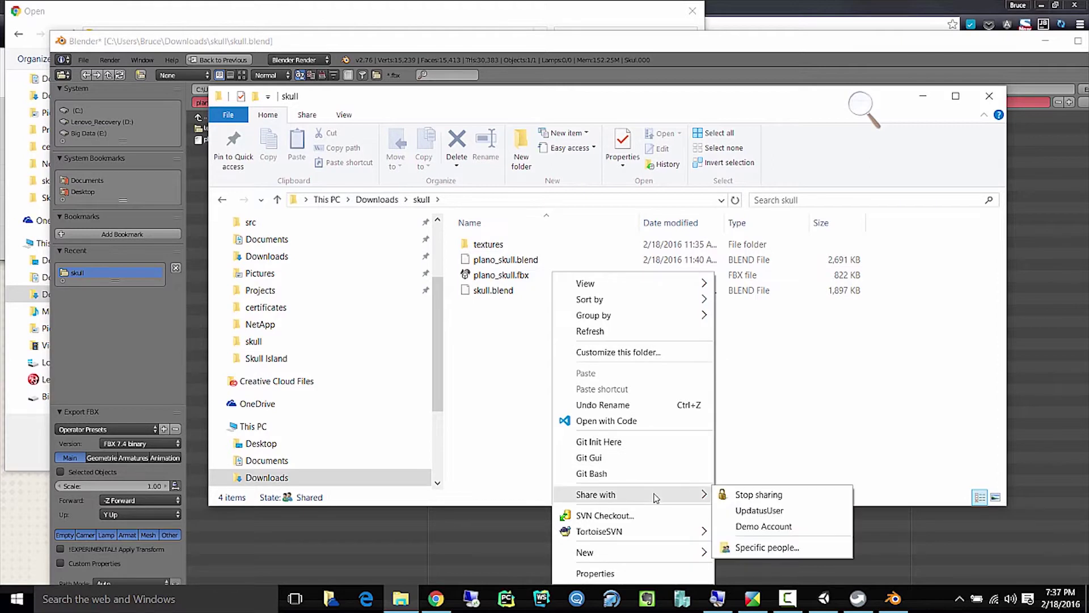
{"action": "left_click", "coordinate": [502, 278]}
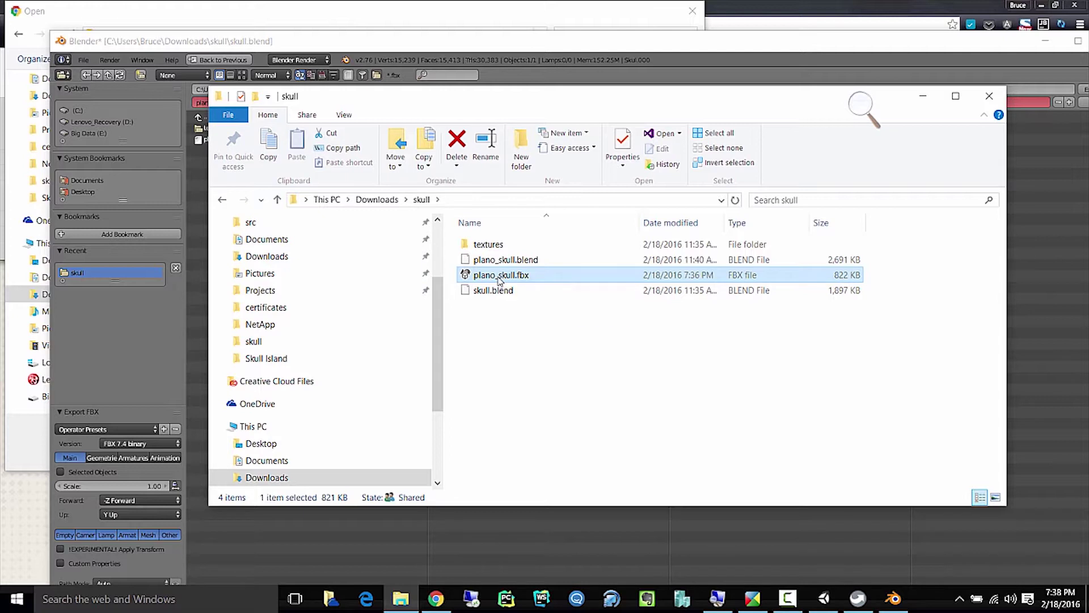
{"action": "key", "text": "Return"}
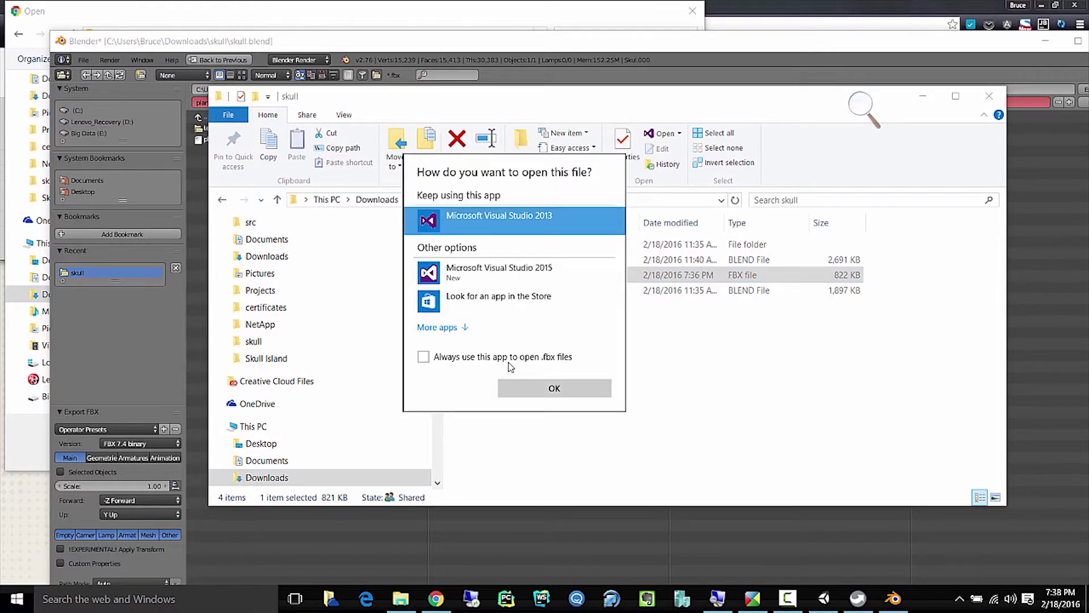
{"action": "left_click", "coordinate": [538, 391]}
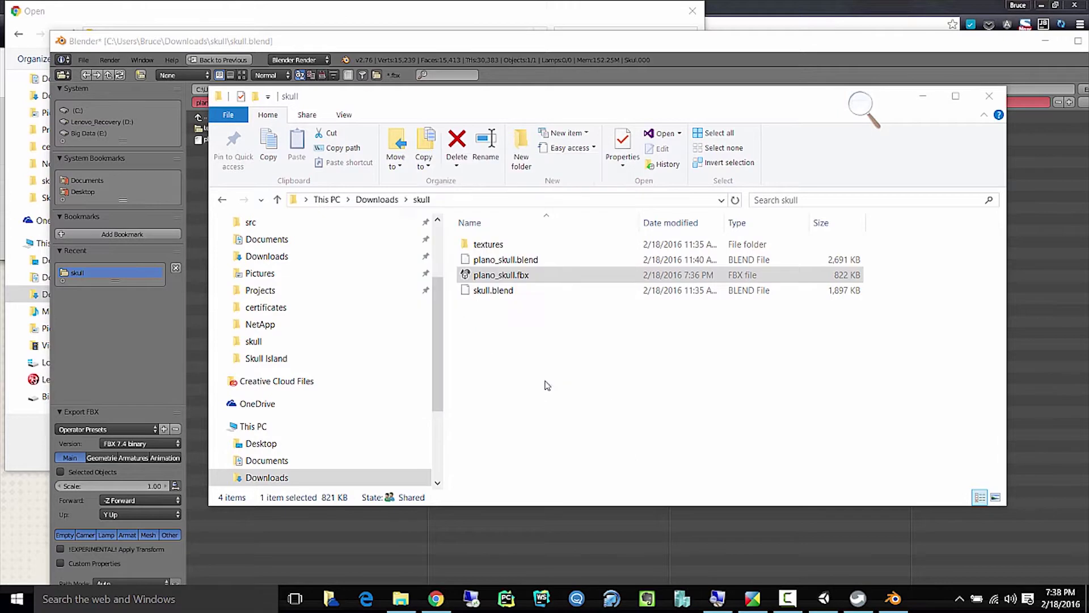
Return to the Blackboard file chooser in Chrome and attach plano_skull.fbx from the skull folder within Downloads.
{"action": "left_click", "coordinate": [434, 601]}
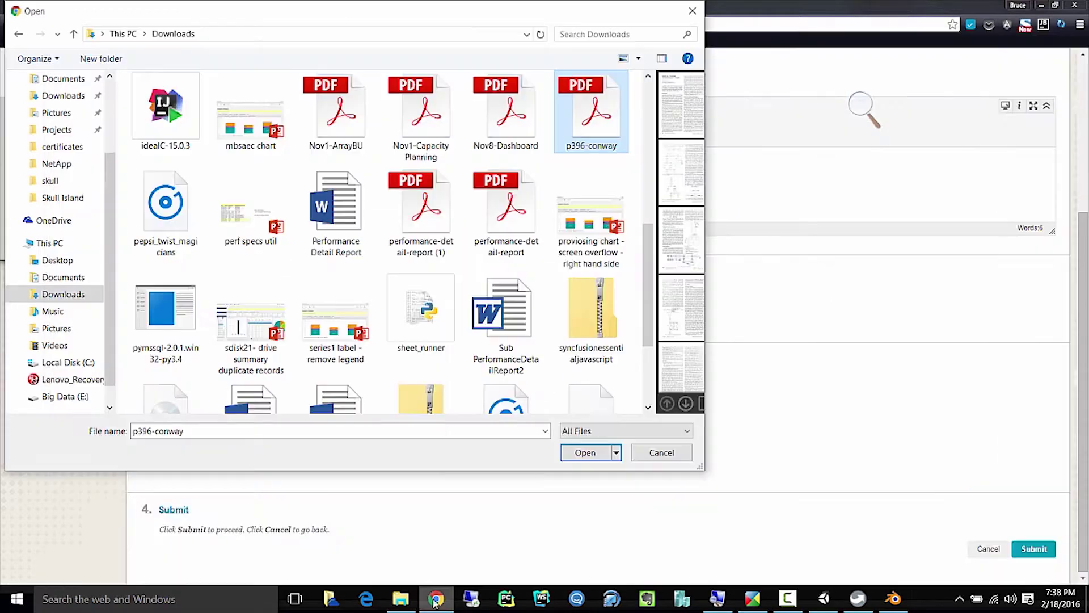
{"action": "left_click", "coordinate": [382, 309]}
{"action": "key", "text": "Left"}
{"action": "key", "text": "Right"}
{"action": "key", "text": "Right"}
{"action": "key", "text": "Right"}
{"action": "key", "text": "Right"}
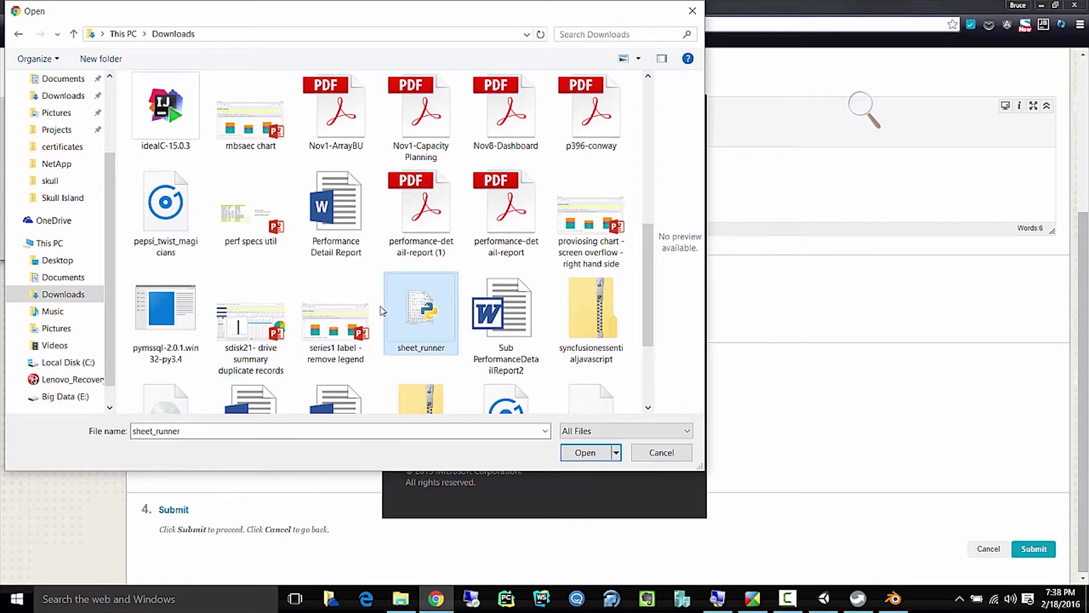
{"action": "scroll", "coordinate": [399, 311], "scroll_direction": "up", "scroll_amount": 5}
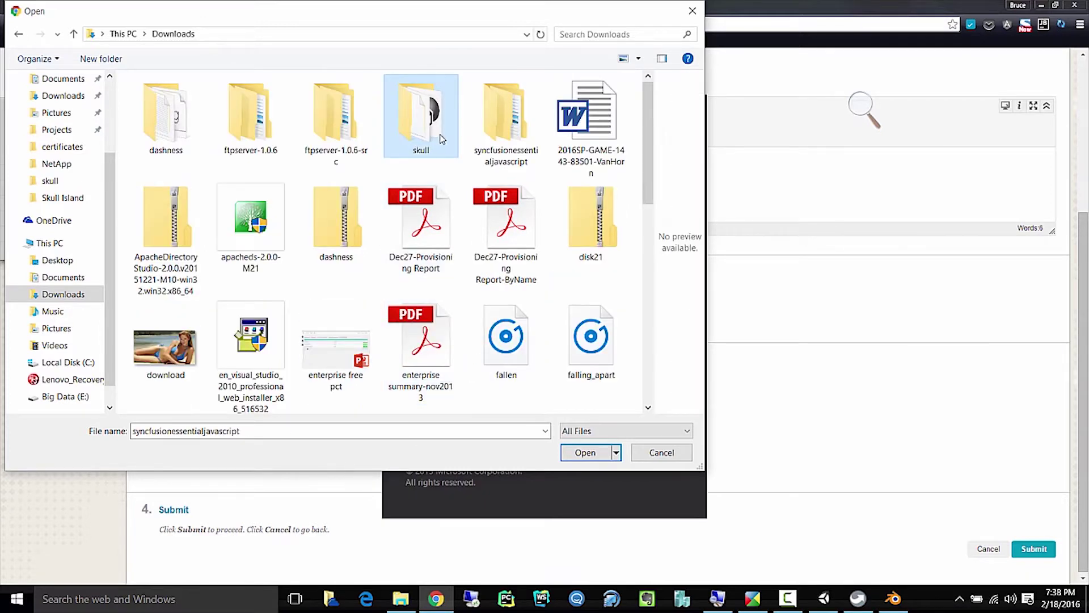
{"action": "double_click", "coordinate": [420, 139]}
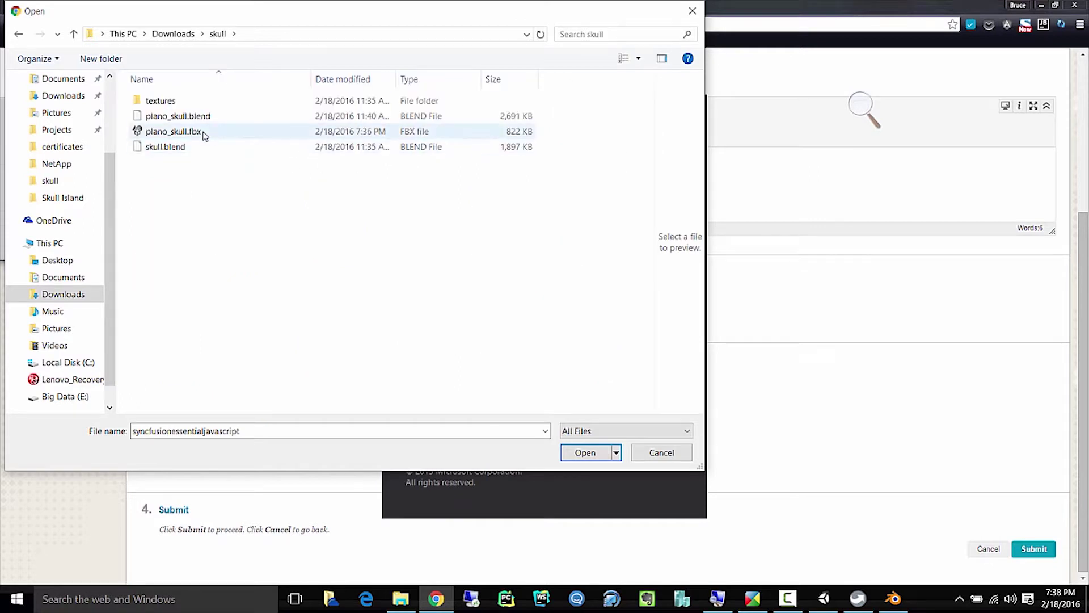
{"action": "double_click", "coordinate": [174, 132]}
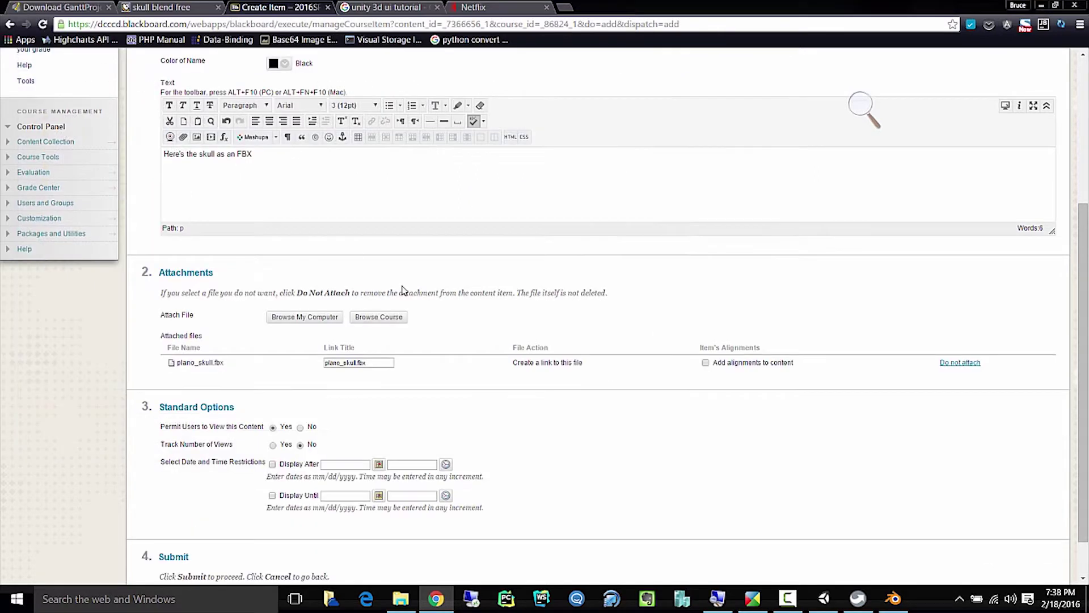
Submit the Skull Island Skull item and check its entry at the end of the Level II folder.
{"action": "scroll", "coordinate": [877, 379], "scroll_direction": "down", "scroll_amount": 1}
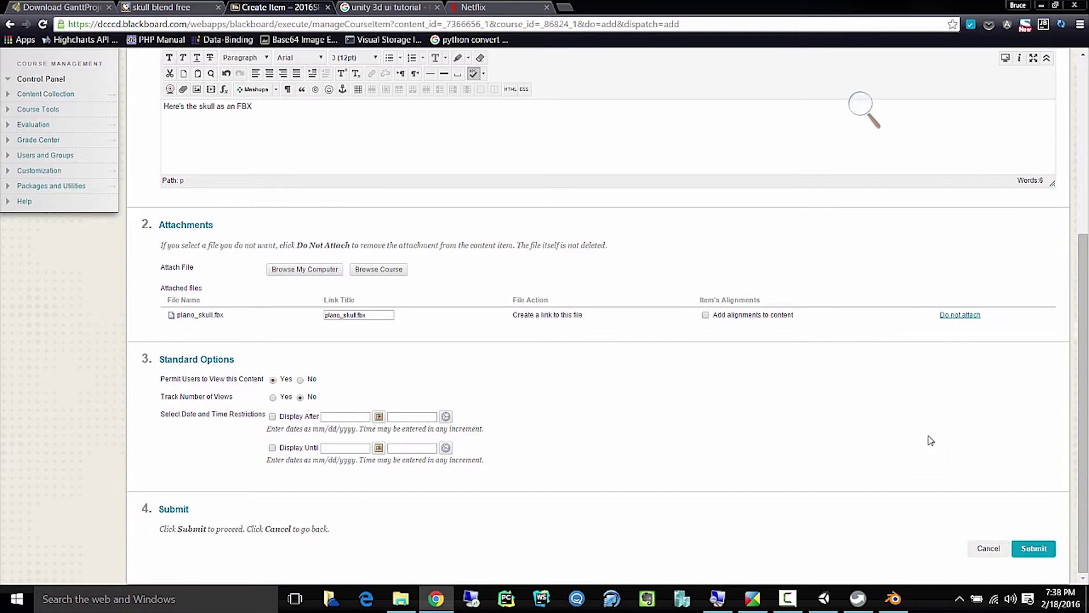
{"action": "left_click", "coordinate": [1028, 548]}
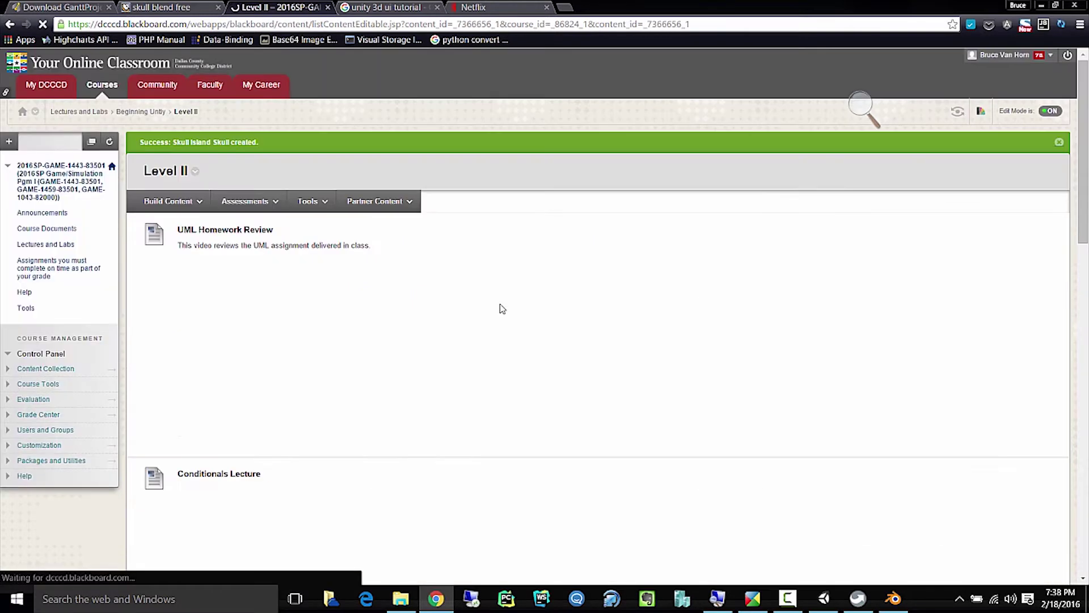
{"action": "scroll", "coordinate": [550, 317], "scroll_direction": "down", "scroll_amount": 15}
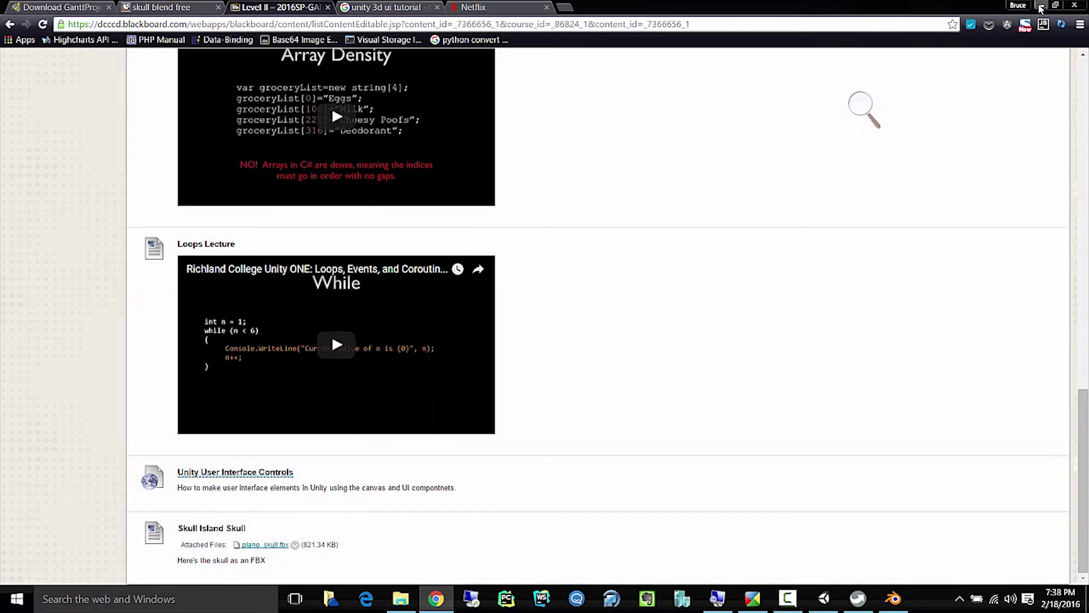
Close Visual Studio and minimize the Chrome, File Explorer and Blender windows to return to the Unity project.
{"action": "left_click", "coordinate": [1041, 7]}
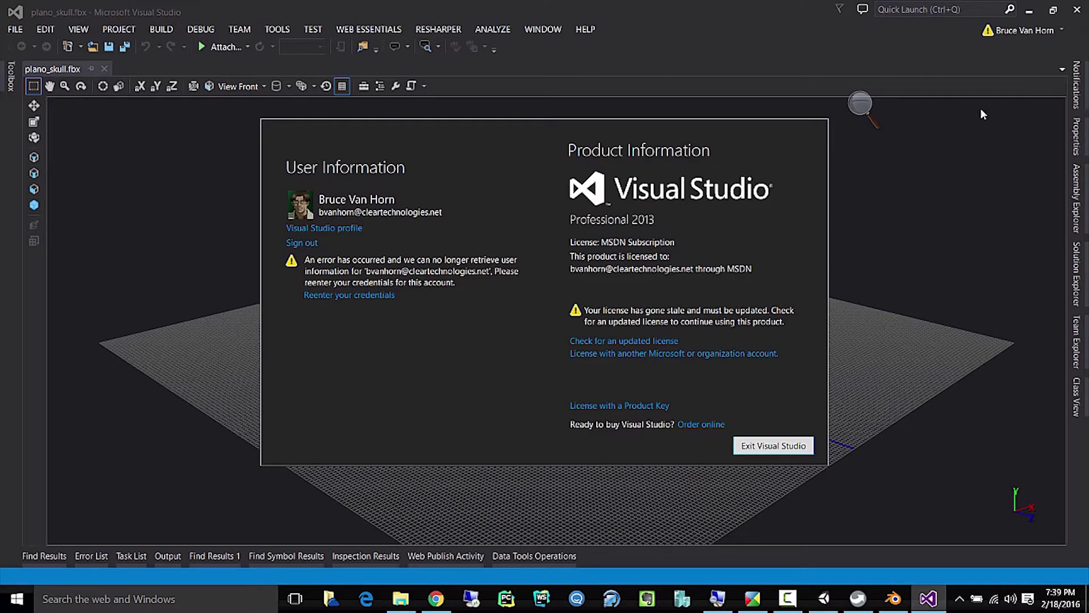
{"action": "left_click", "coordinate": [777, 449]}
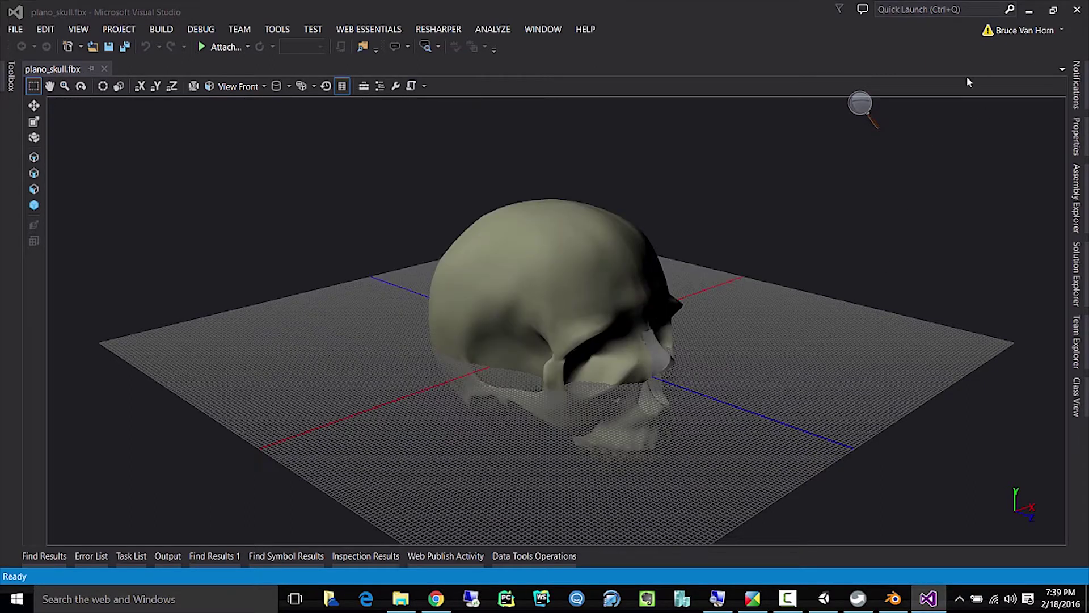
{"action": "left_click", "coordinate": [1077, 16]}
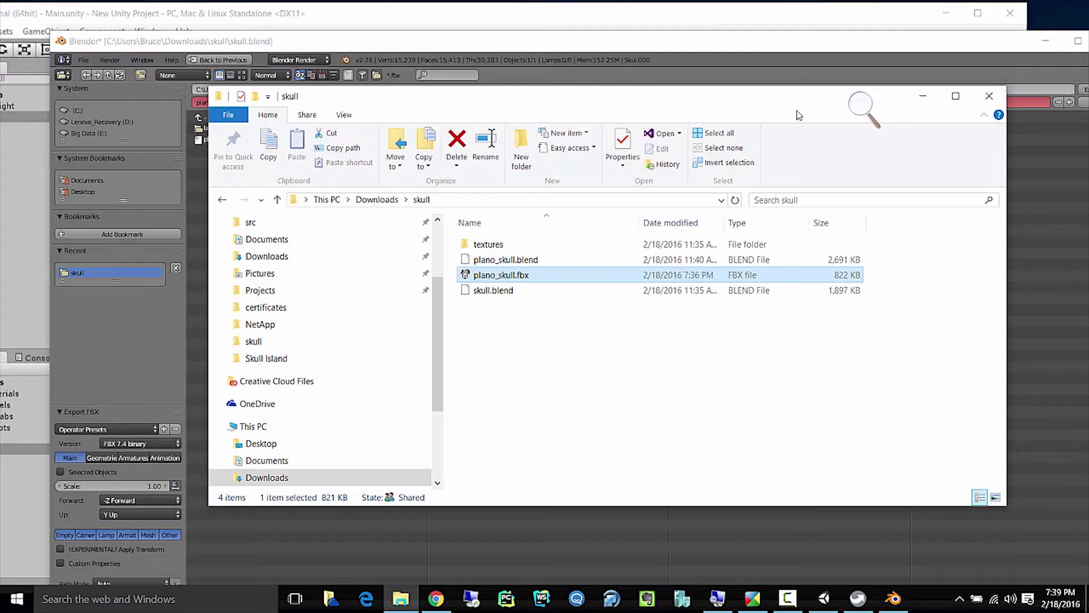
{"action": "left_click", "coordinate": [923, 97]}
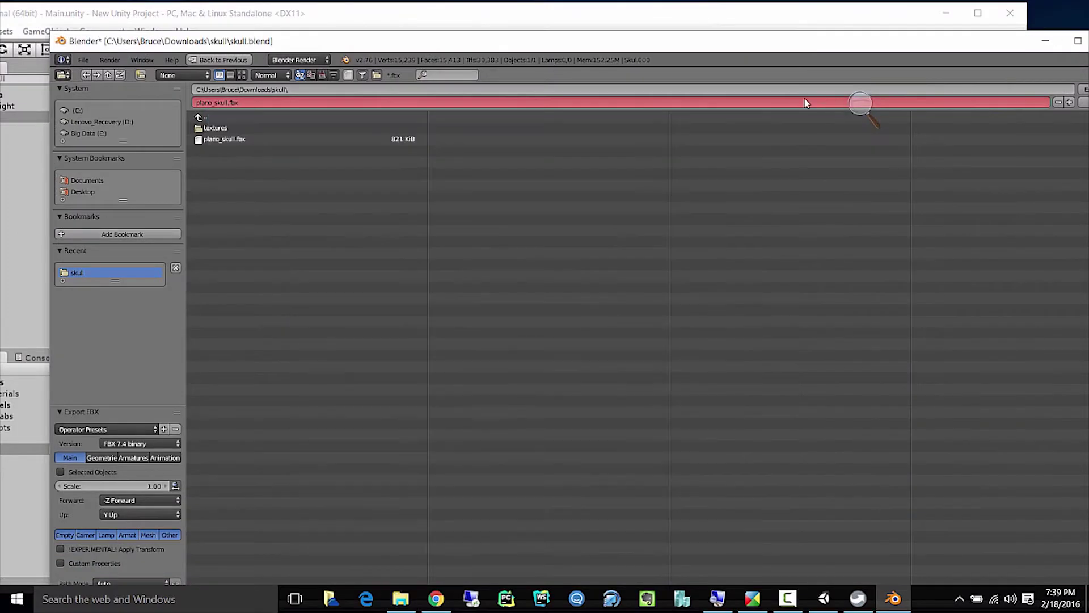
{"action": "left_click_drag", "start_coordinate": [931, 47], "coordinate": [860, 45]}
{"action": "left_click", "coordinate": [969, 44]}
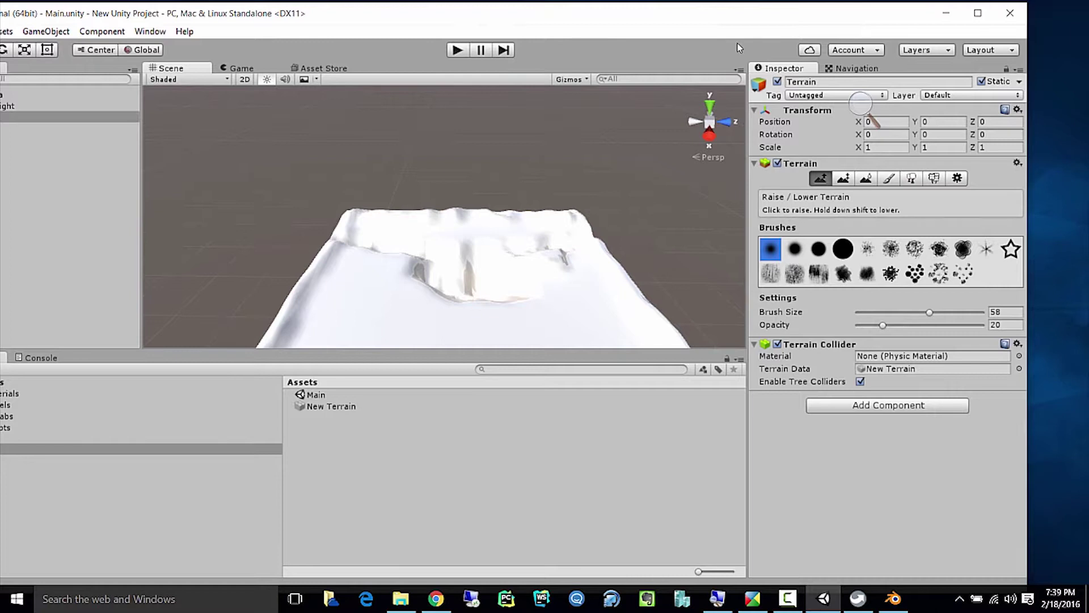
Import plano_skull.fbx from the Downloads skull folder into the Assets folder of the Unity project.
{"action": "left_click", "coordinate": [400, 600]}
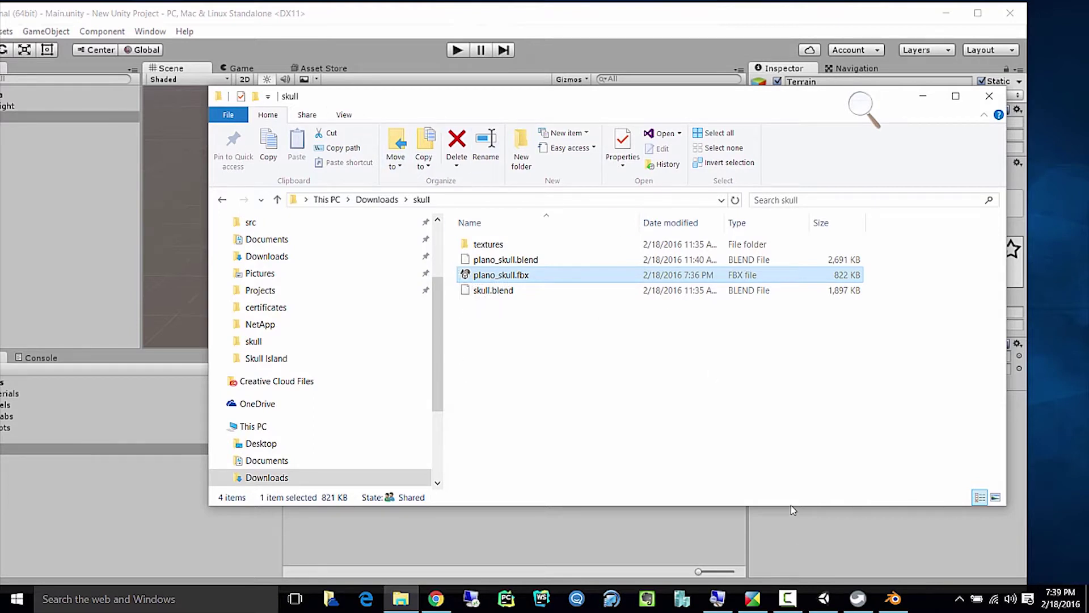
{"action": "left_click", "coordinate": [792, 607]}
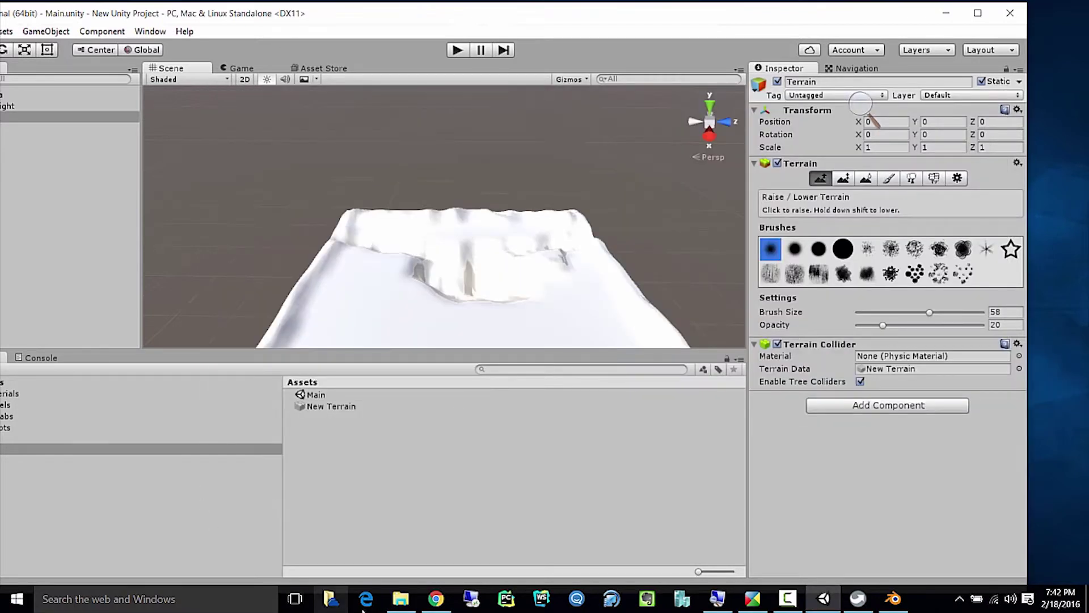
{"action": "left_click", "coordinate": [402, 599]}
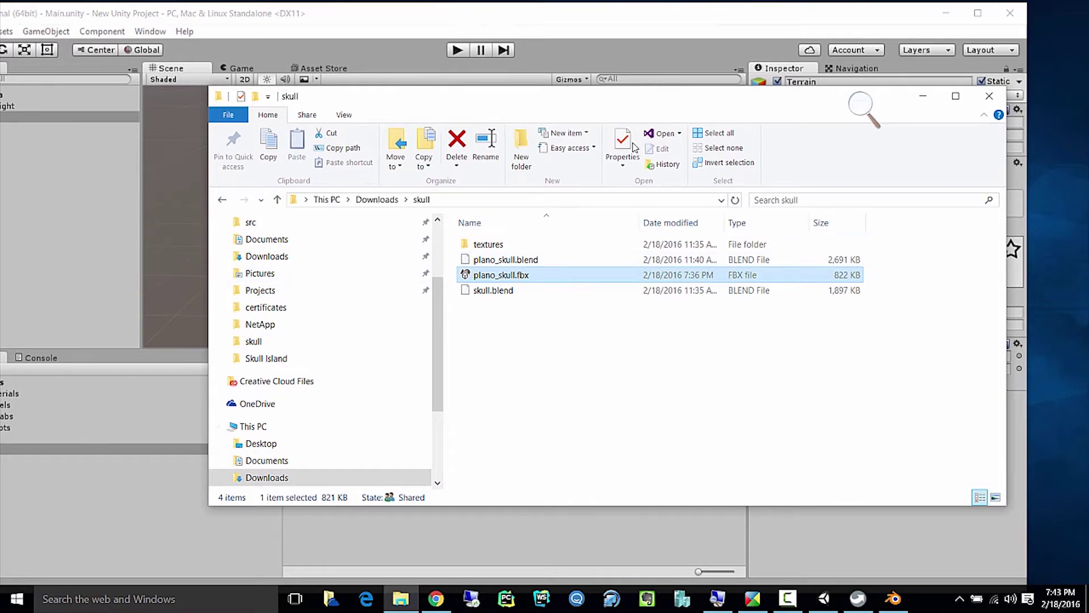
{"action": "left_click_drag", "start_coordinate": [584, 108], "coordinate": [797, 159]}
{"action": "left_click_drag", "start_coordinate": [715, 332], "coordinate": [364, 472]}
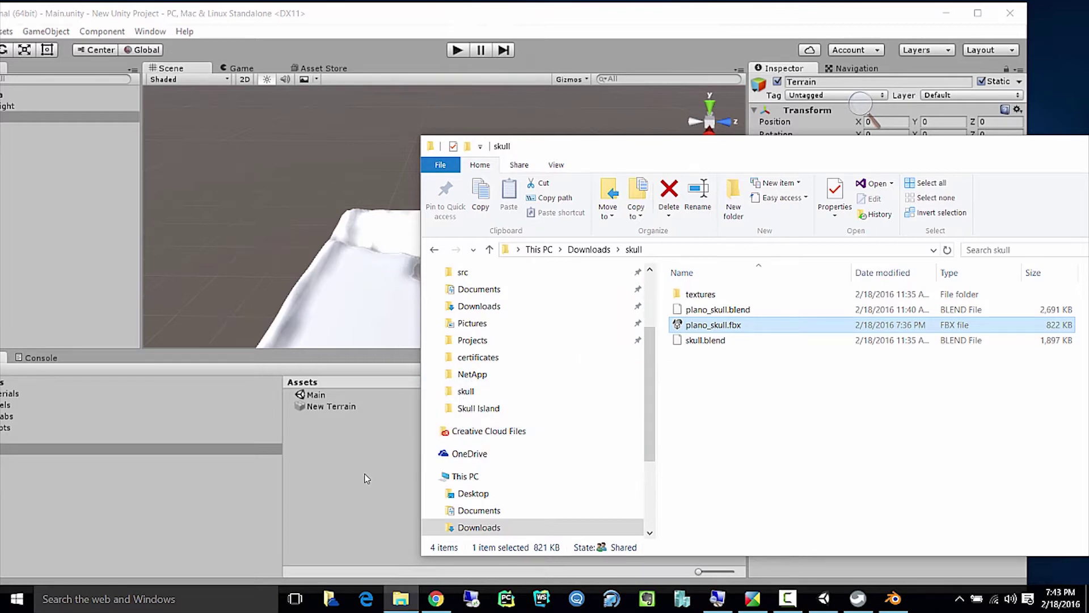
{"action": "left_click", "coordinate": [365, 478]}
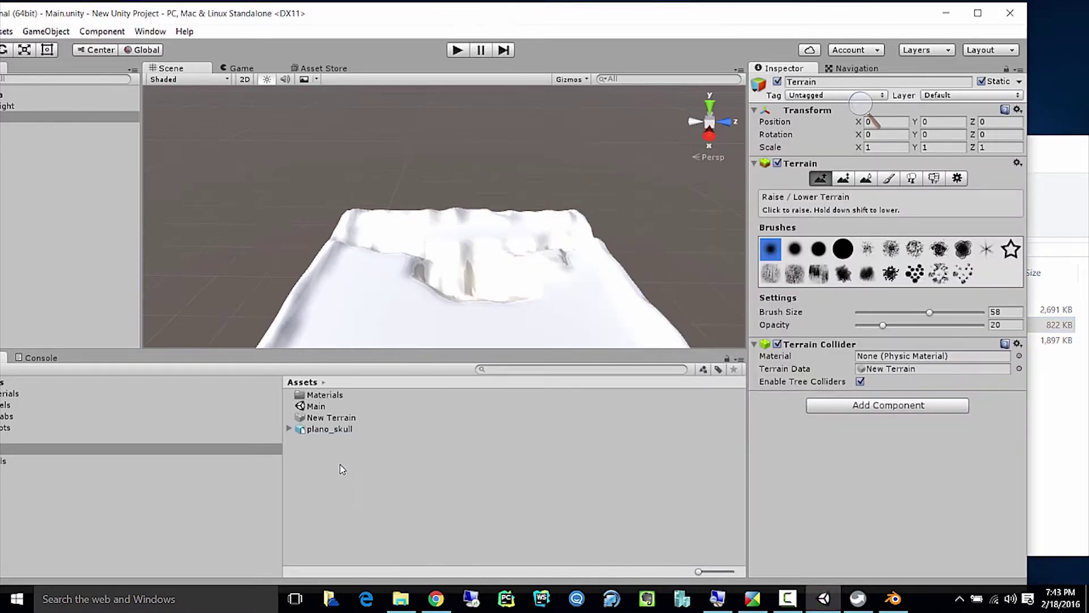
Place the plano_skull model on the terrain near its raised rear area, at about X 81, Y 162, Z 189, and focus on it.
{"action": "left_click", "coordinate": [321, 430]}
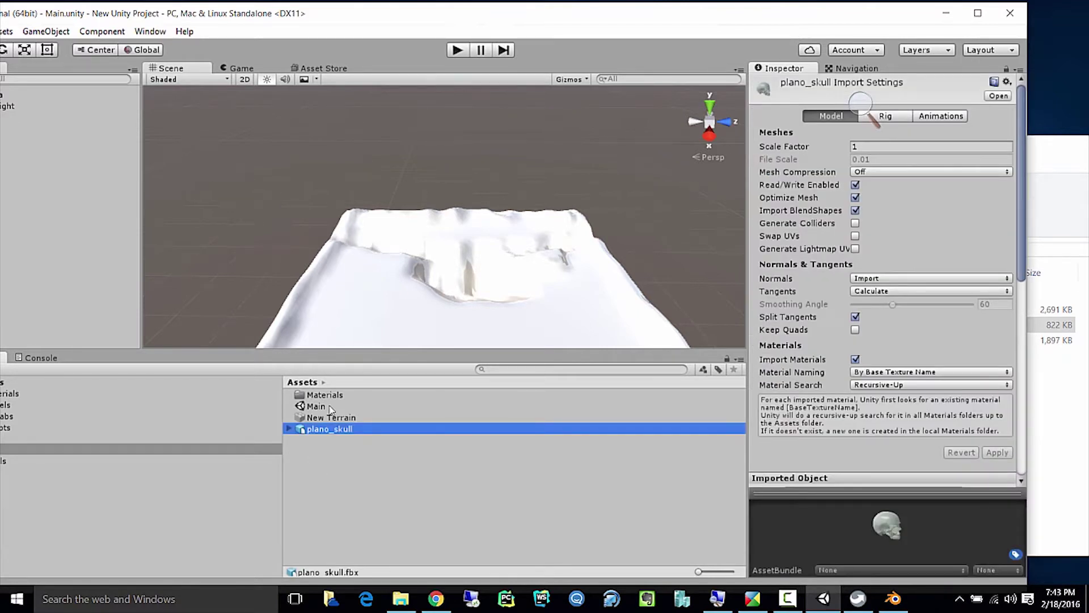
{"action": "left_click_drag", "start_coordinate": [327, 436], "coordinate": [455, 266]}
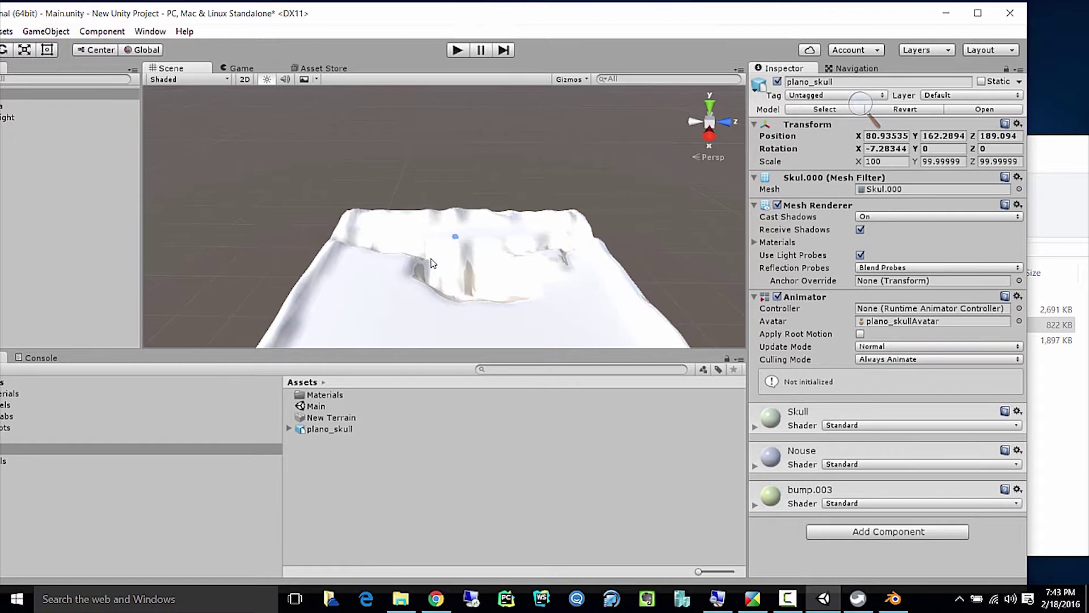
{"action": "key", "text": "f"}
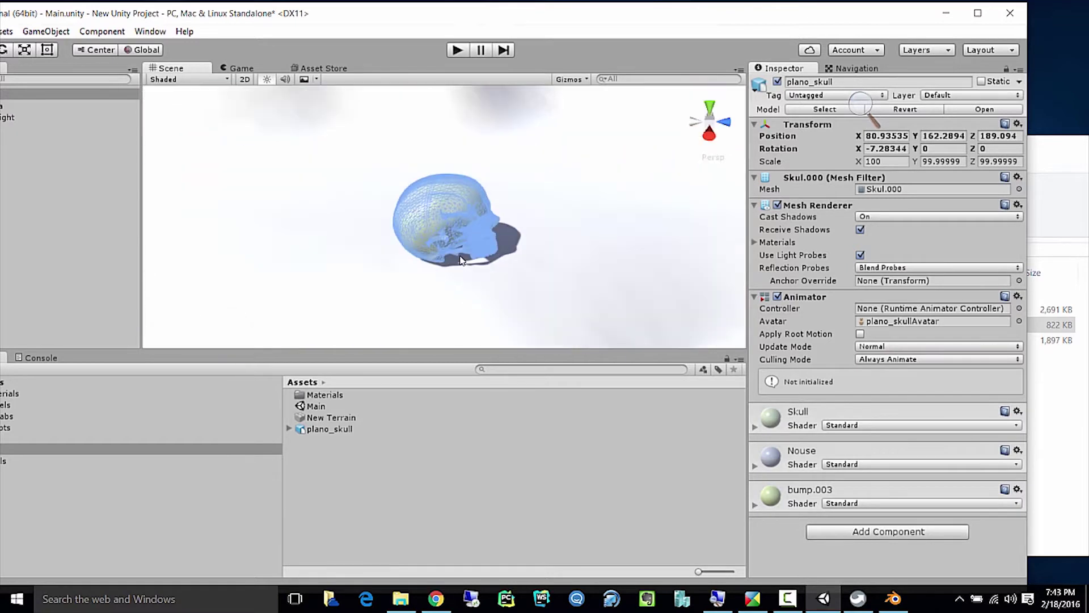
{"action": "scroll", "coordinate": [454, 254], "scroll_direction": "down", "scroll_amount": 10}
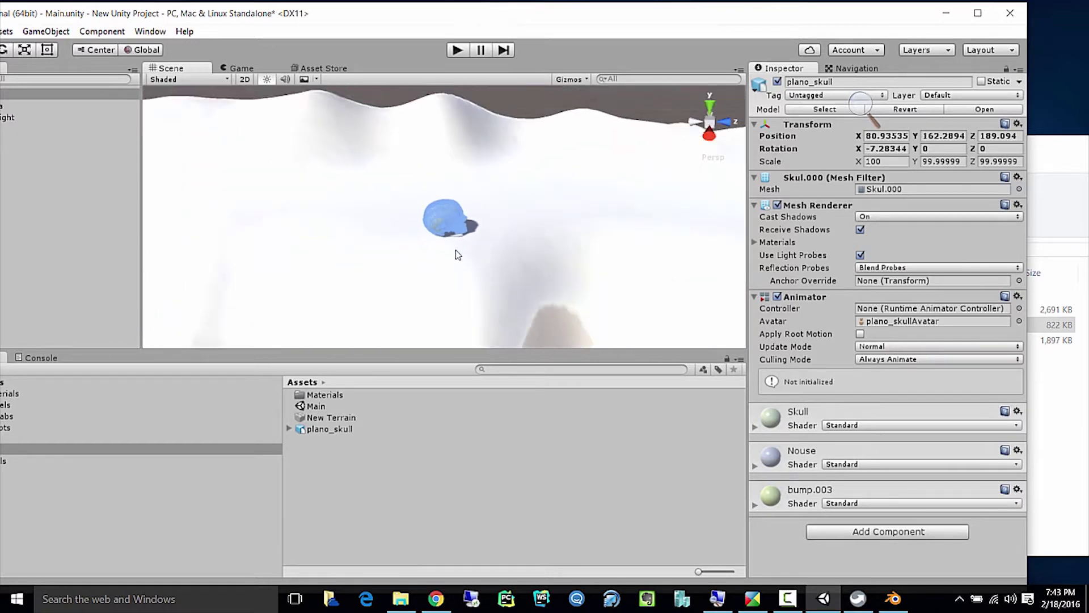
Scale the skull up uniformly to about 984 on all axes.
{"action": "left_click", "coordinate": [33, 50]}
{"action": "left_click_drag", "start_coordinate": [446, 222], "coordinate": [1046, 400]}
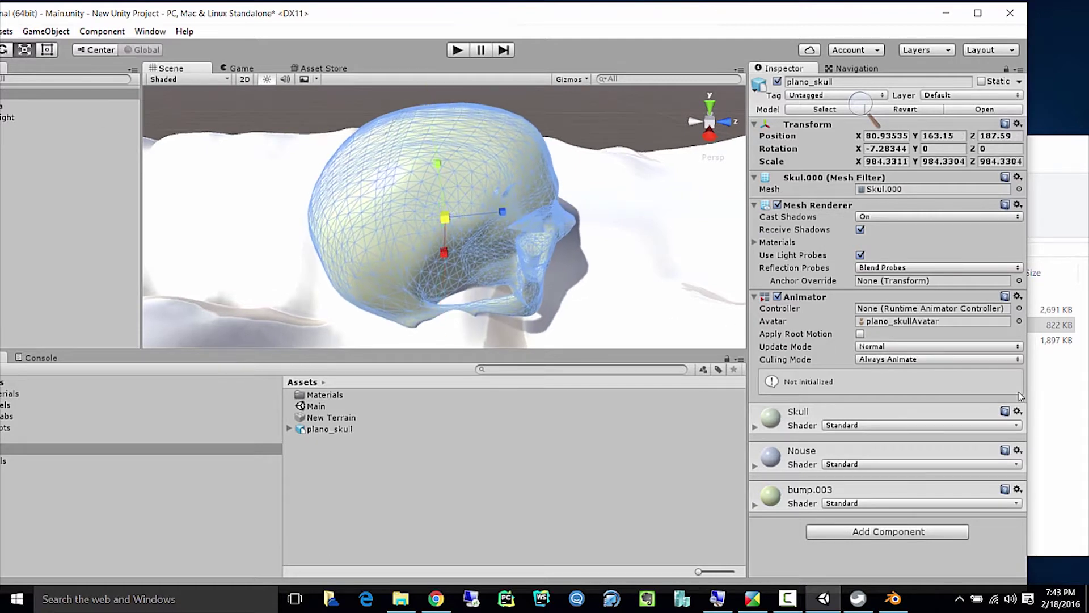
{"action": "scroll", "coordinate": [622, 282], "scroll_direction": "down", "scroll_amount": 5}
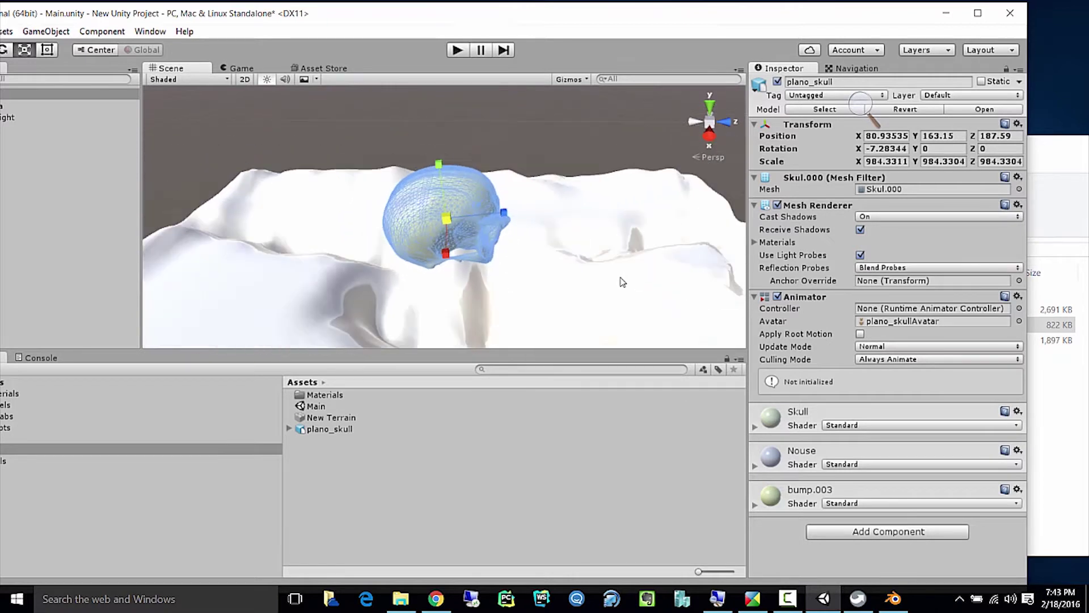
Scale the skull up uniformly to about 2003 and rotate it around Y to about 91 degrees.
{"action": "left_click_drag", "start_coordinate": [446, 218], "coordinate": [516, 241]}
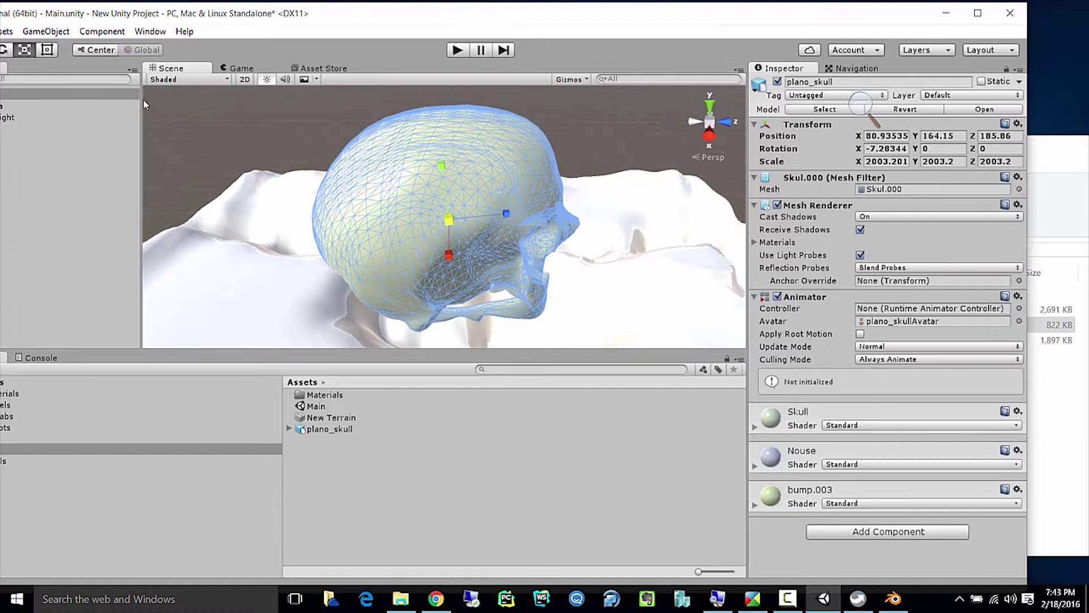
{"action": "left_click", "coordinate": [8, 50]}
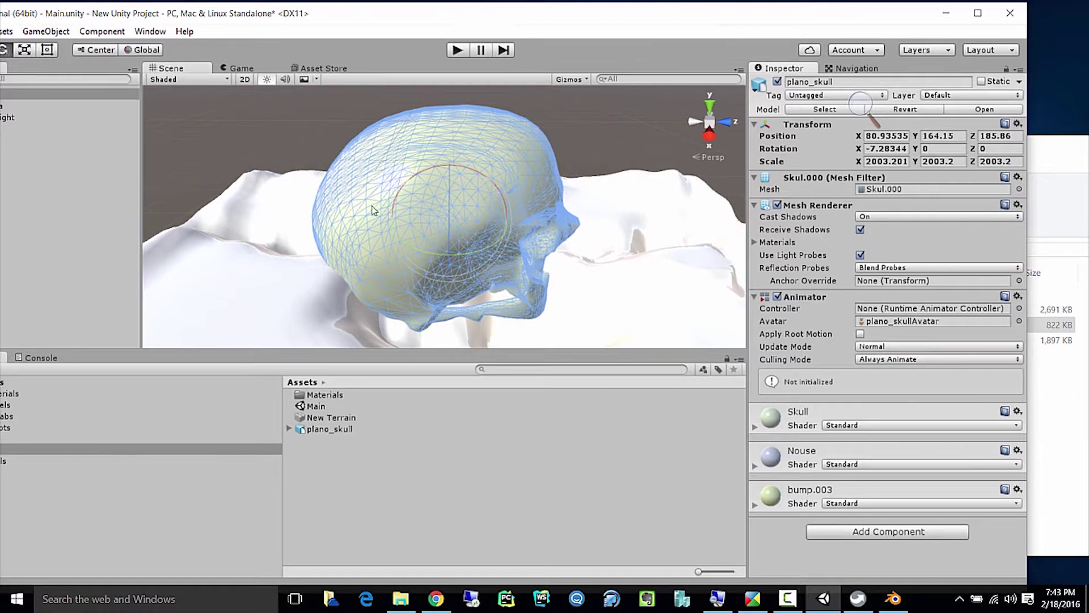
{"action": "left_click_drag", "start_coordinate": [426, 254], "coordinate": [256, 245]}
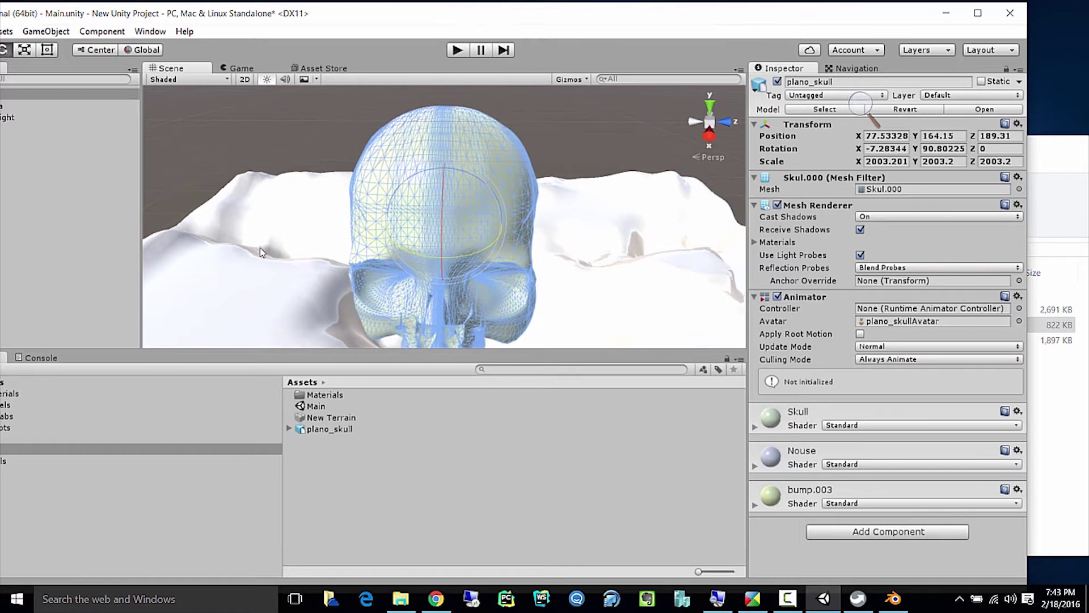
{"action": "scroll", "coordinate": [256, 245], "scroll_direction": "down", "scroll_amount": 3}
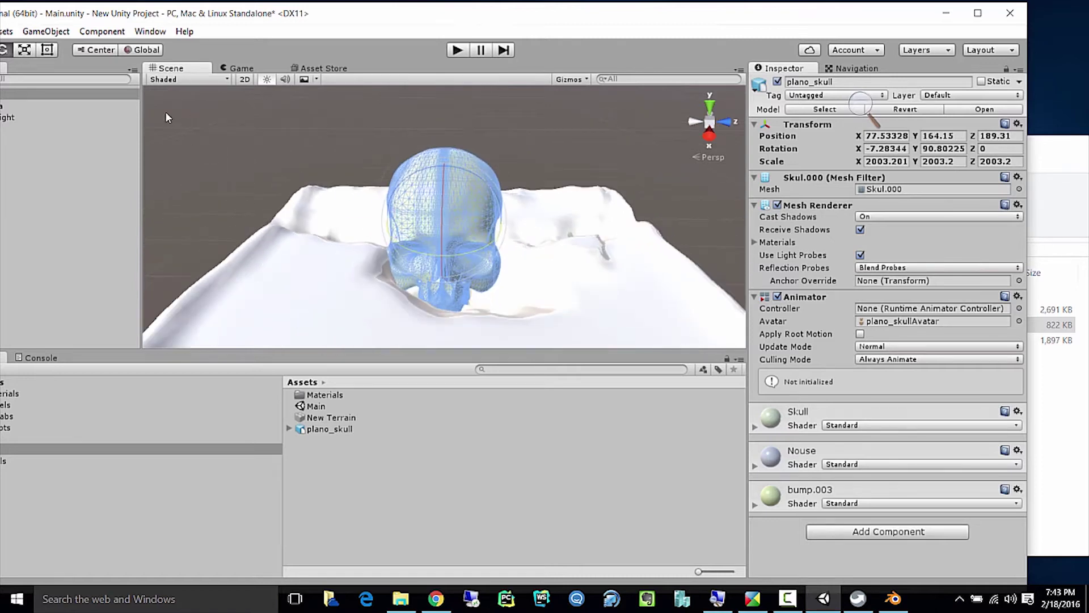
Move the skull up and back over the terrain to about X 51, Y 198, Z 217.
{"action": "left_click", "coordinate": [24, 51]}
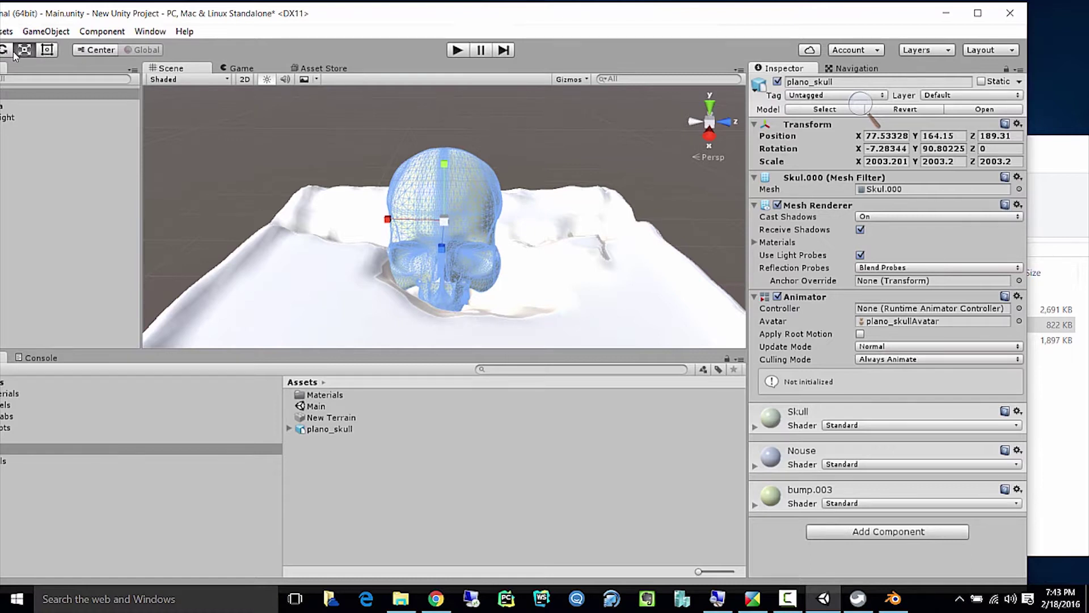
{"action": "key", "text": "q"}
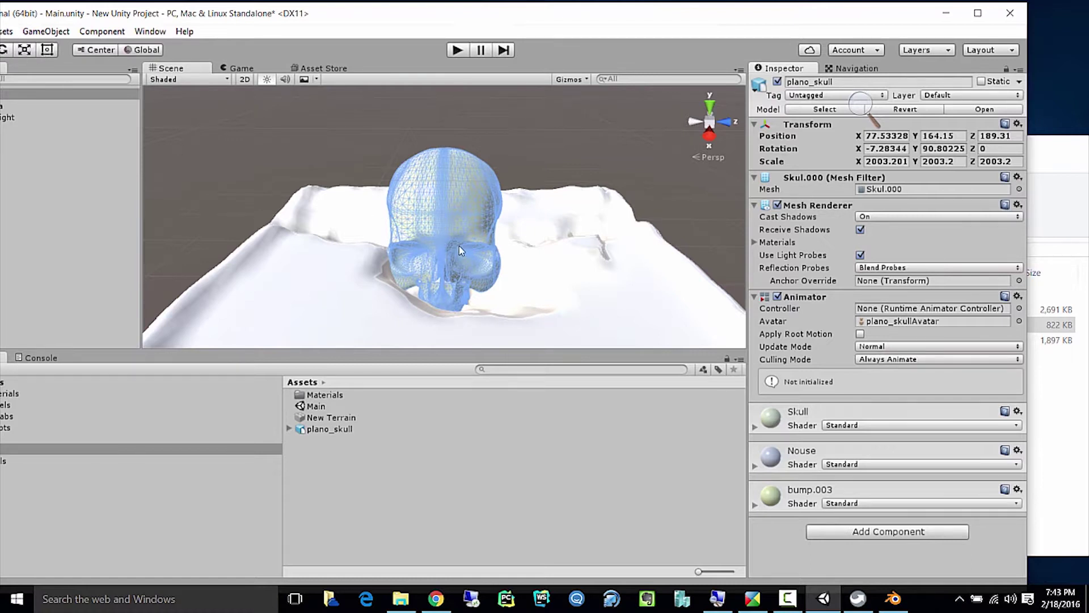
{"action": "left_click_drag", "start_coordinate": [358, 205], "coordinate": [347, 193], "text": "alt"}
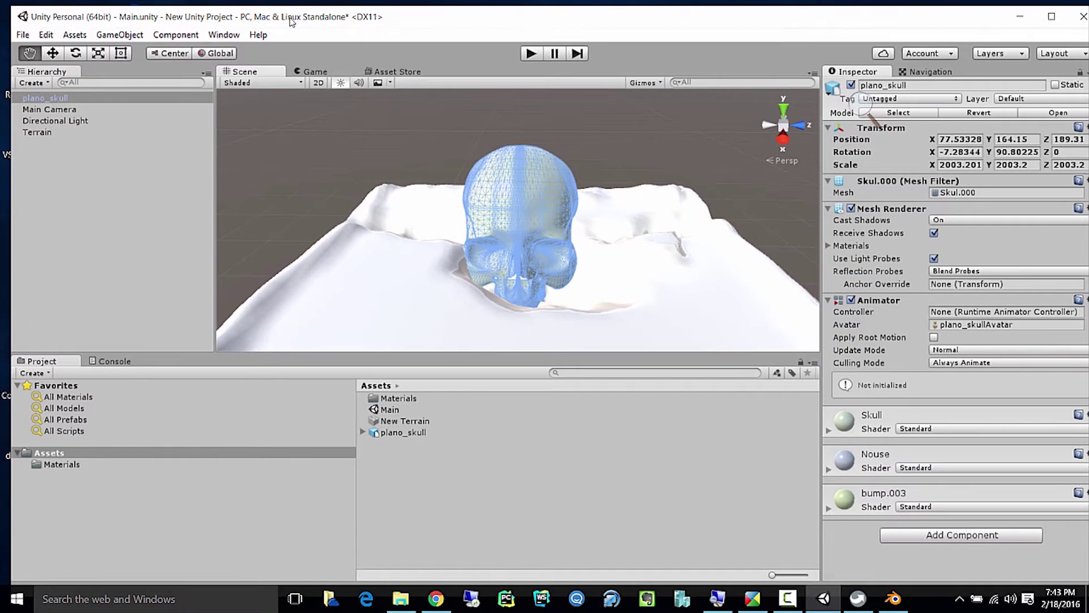
{"action": "left_click", "coordinate": [52, 54]}
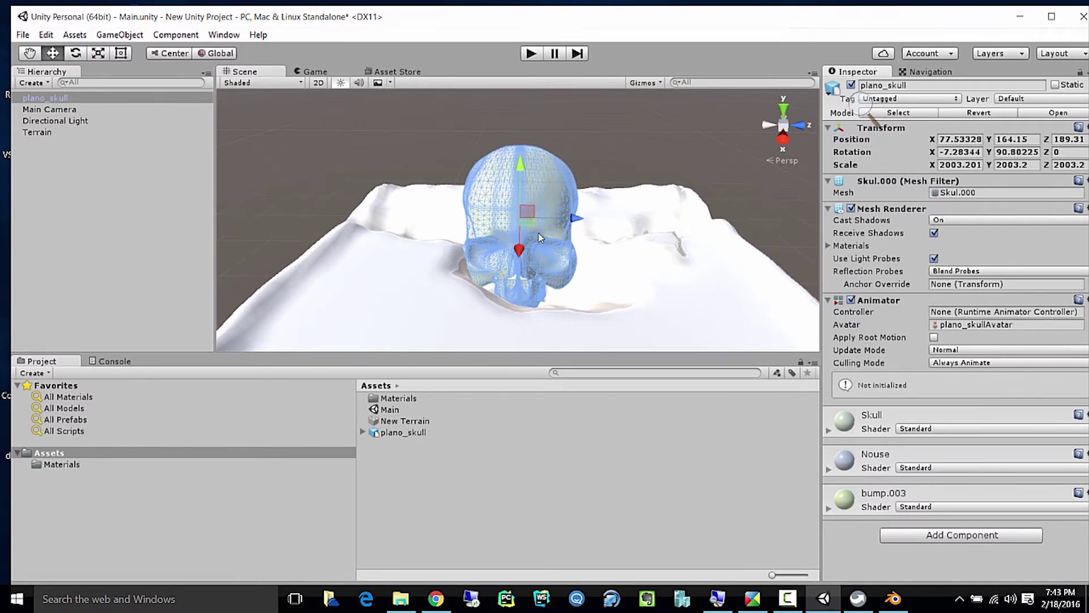
{"action": "left_click_drag", "start_coordinate": [567, 217], "coordinate": [610, 193]}
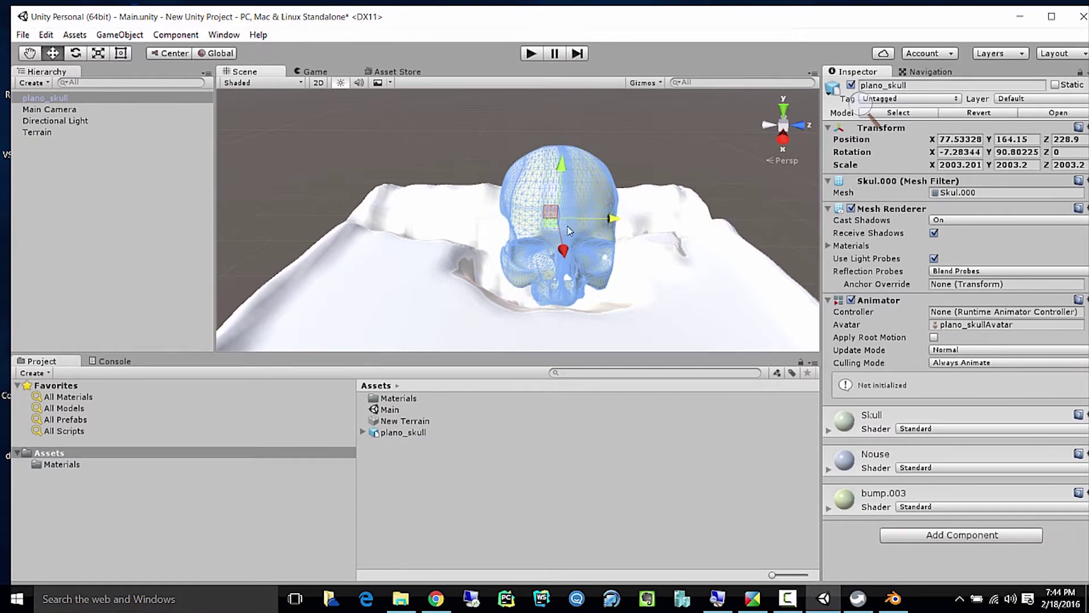
{"action": "mouse_move", "coordinate": [564, 141]}
{"action": "left_mouse_down"}
{"action": "mouse_move", "coordinate": [561, 131]}
{"action": "mouse_move", "coordinate": [549, 142]}
{"action": "left_mouse_up"}
{"action": "left_click_drag", "start_coordinate": [567, 222], "coordinate": [561, 210]}
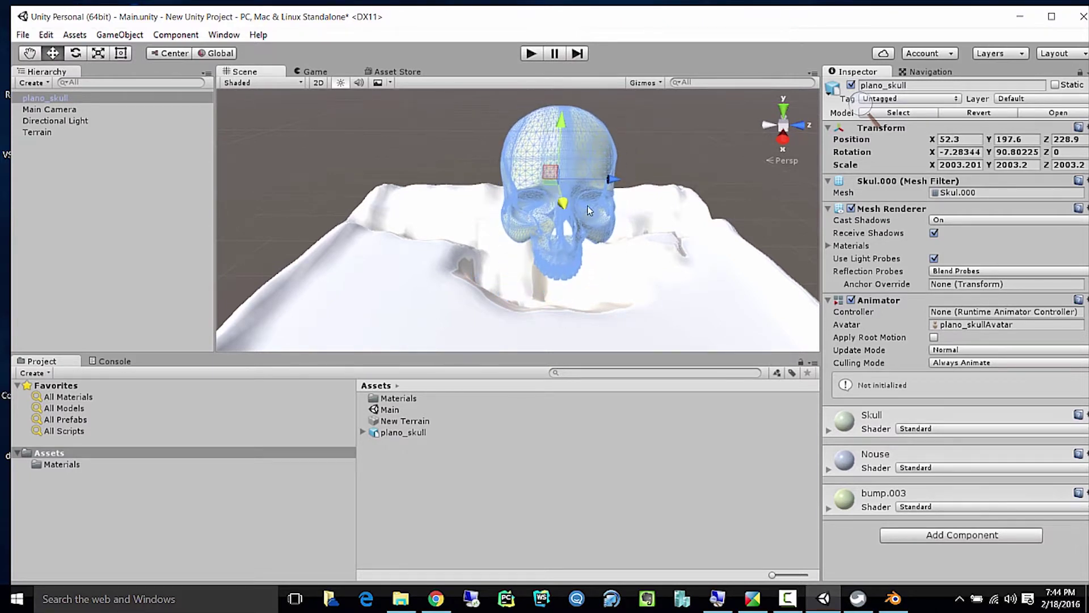
{"action": "mouse_move", "coordinate": [606, 183]}
{"action": "left_mouse_down"}
{"action": "mouse_move", "coordinate": [597, 190]}
{"action": "mouse_move", "coordinate": [612, 182]}
{"action": "left_mouse_up"}
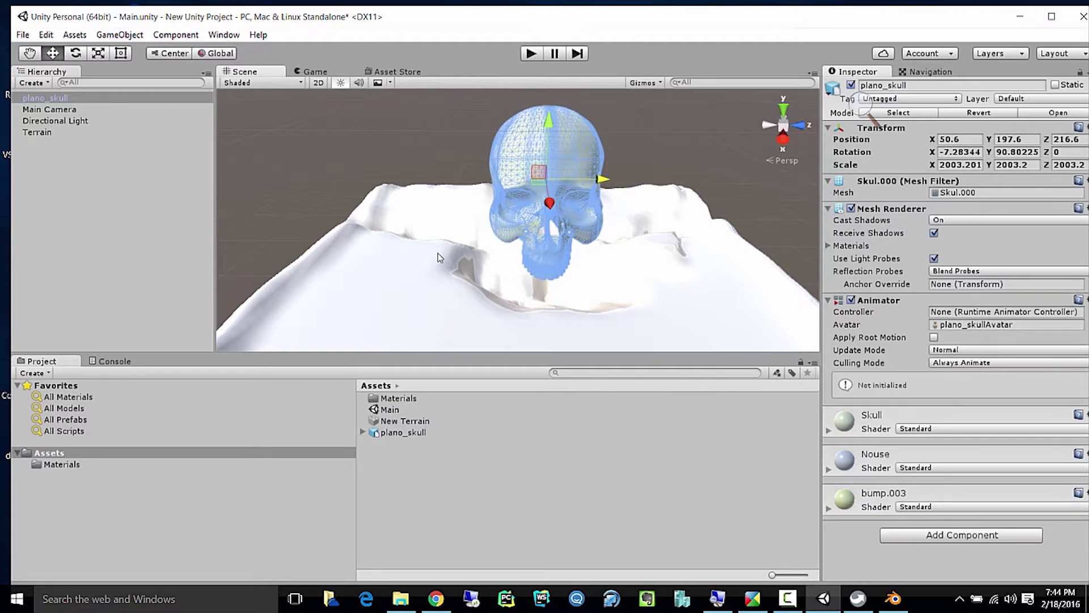
Fine-tune the skull's position to about Y 198, Z 211 and save the scene.
{"action": "left_click_drag", "start_coordinate": [356, 184], "coordinate": [672, 322], "text": "alt"}
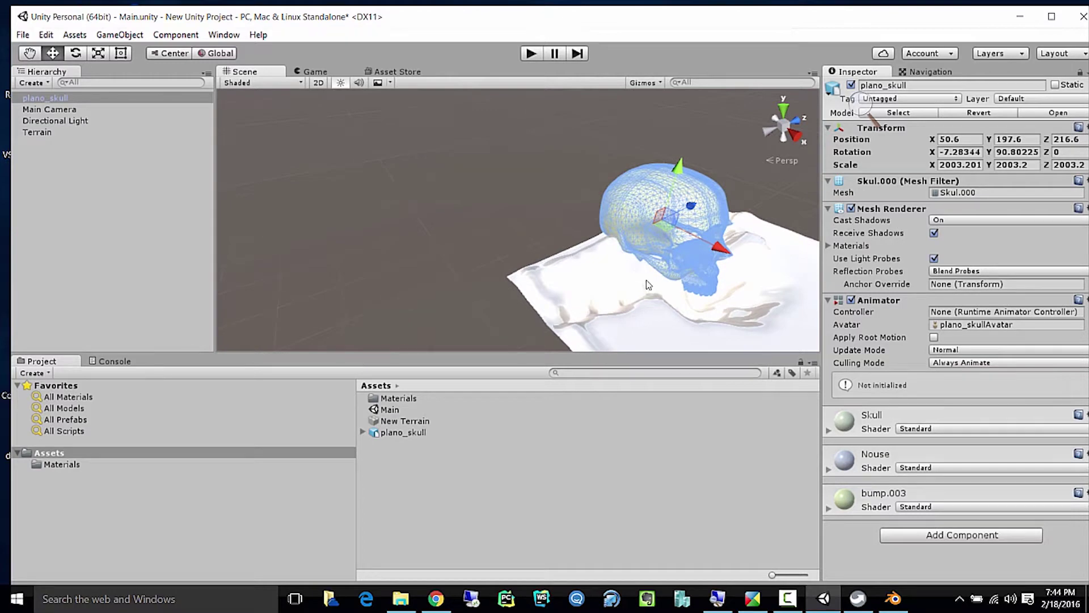
{"action": "scroll", "coordinate": [646, 279], "scroll_direction": "up", "scroll_amount": 10}
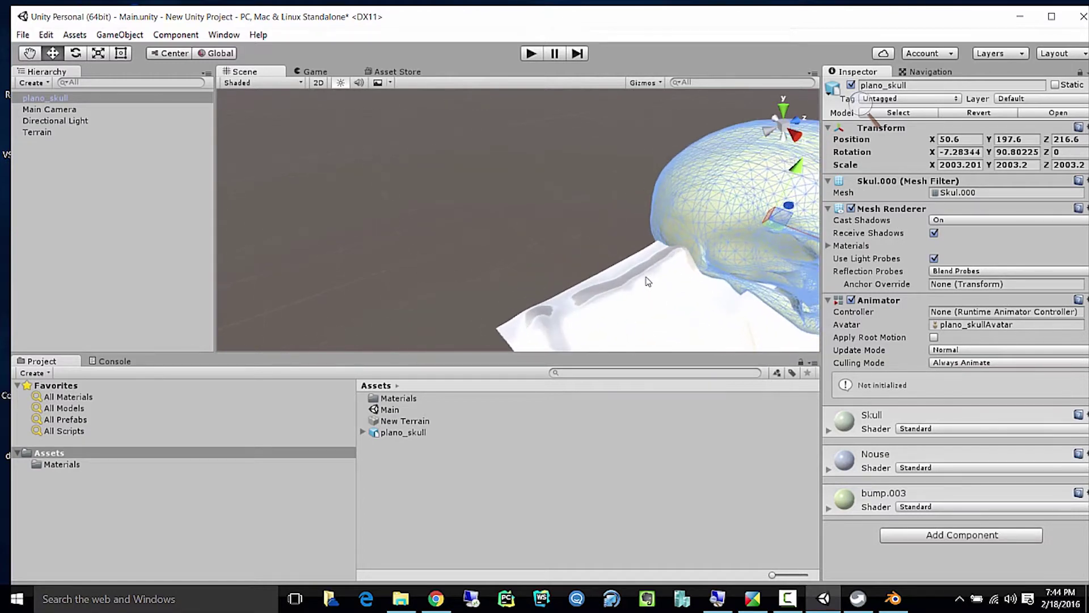
{"action": "scroll", "coordinate": [650, 284], "scroll_direction": "down", "scroll_amount": 10}
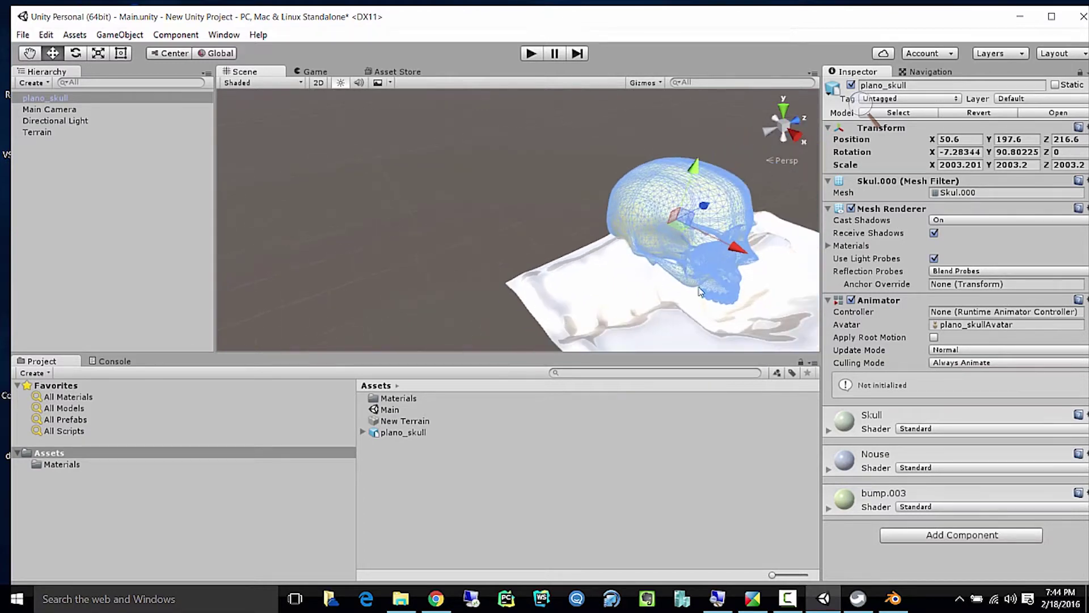
{"action": "middle_click_drag", "start_coordinate": [798, 289], "coordinate": [464, 304]}
{"action": "left_click_drag", "start_coordinate": [492, 213], "coordinate": [476, 213]}
{"action": "left_click_drag", "start_coordinate": [417, 172], "coordinate": [418, 171]}
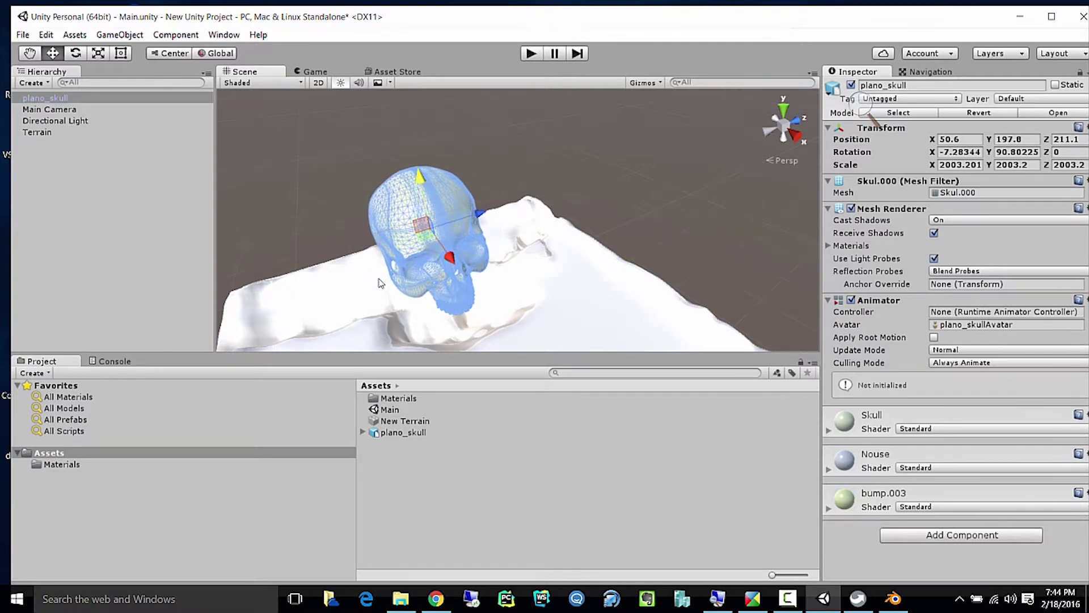
{"action": "middle_click_drag", "start_coordinate": [434, 292], "coordinate": [474, 289]}
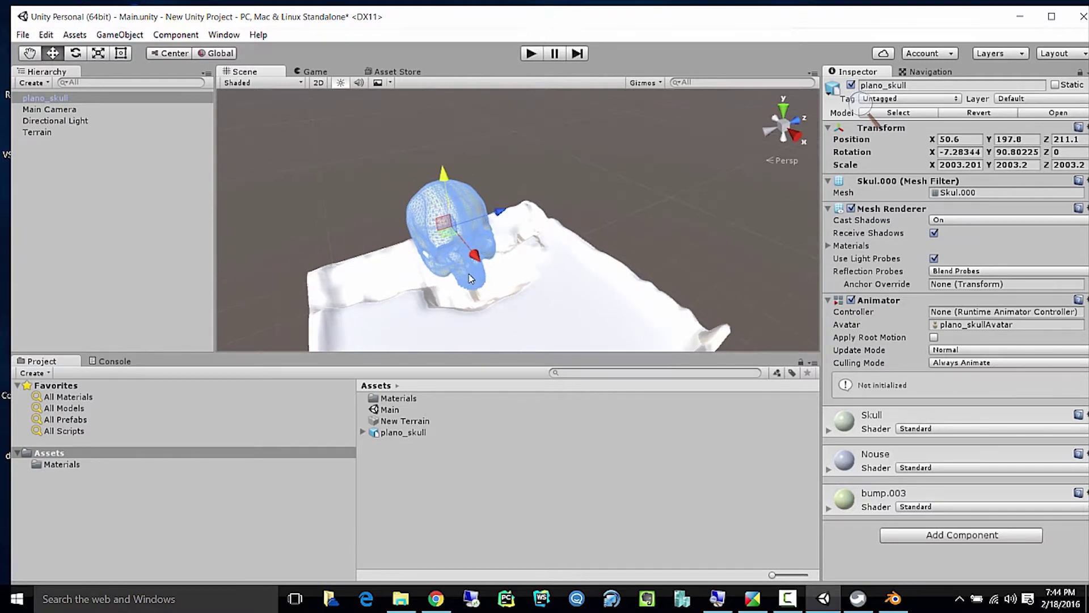
{"action": "key", "text": "ctrl+s"}
Select the Terrain object and activate its Paint Texture tool.
{"action": "left_click", "coordinate": [50, 136]}
{"action": "left_click_drag", "start_coordinate": [232, 21], "coordinate": [312, 30]}
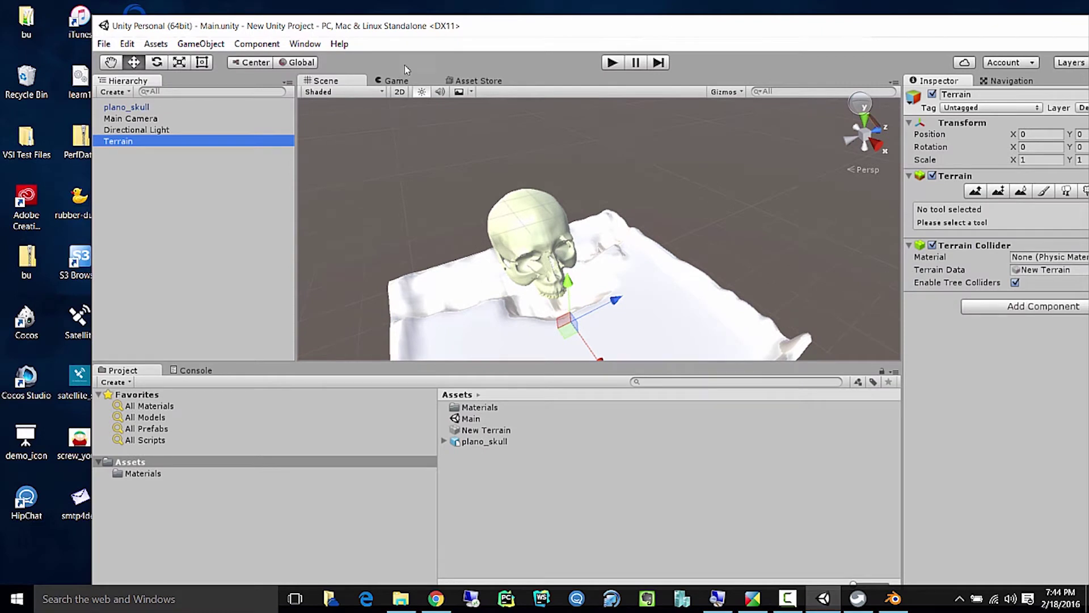
{"action": "left_click_drag", "start_coordinate": [526, 10], "coordinate": [398, 0]}
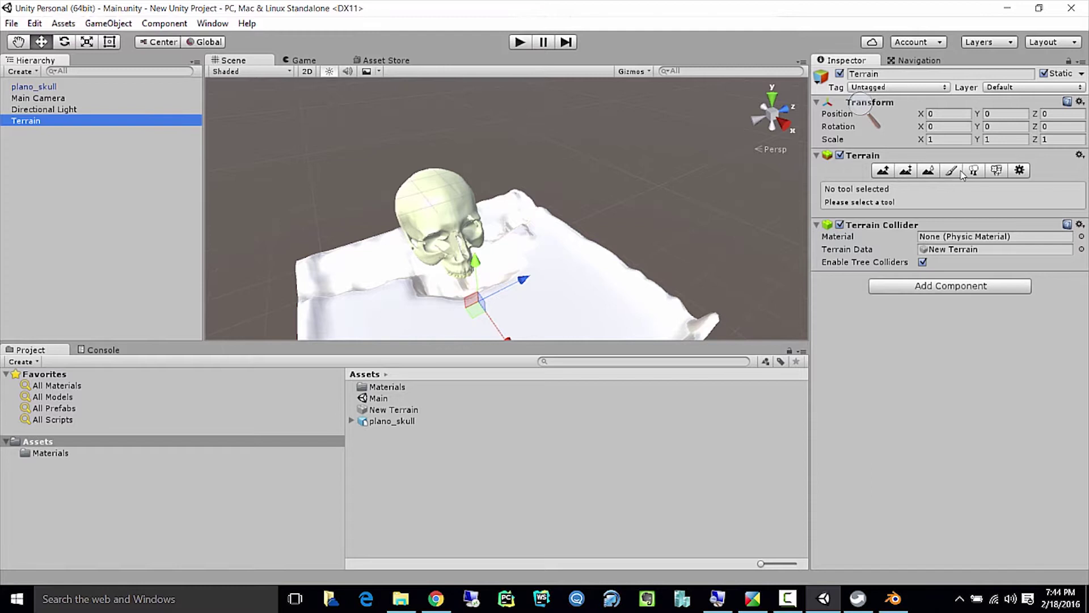
{"action": "left_click", "coordinate": [929, 171]}
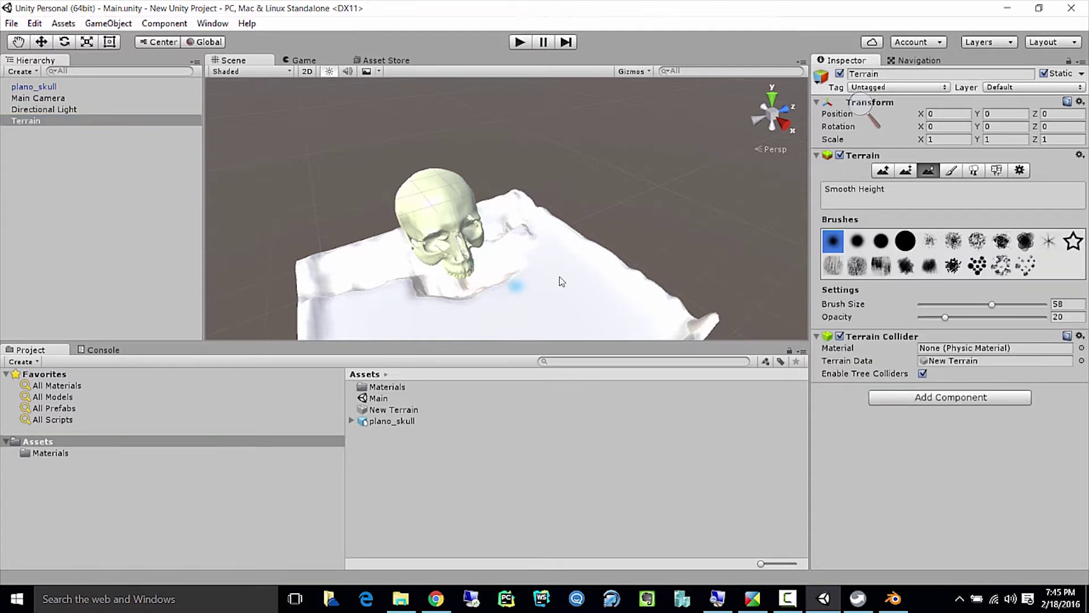
{"action": "scroll", "coordinate": [552, 278], "scroll_direction": "up", "scroll_amount": 5}
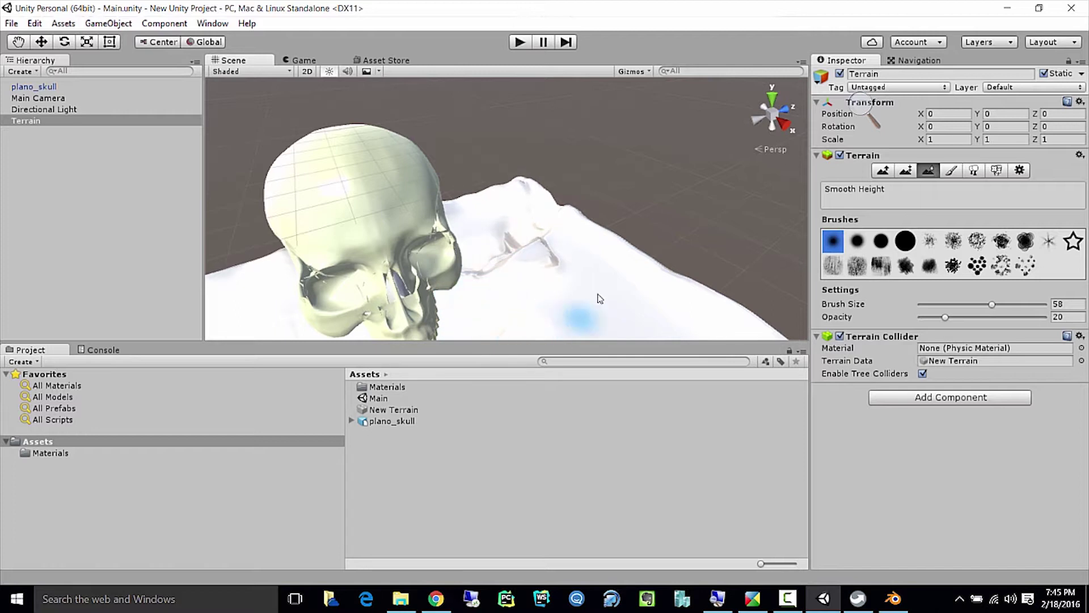
{"action": "left_click", "coordinate": [956, 173]}
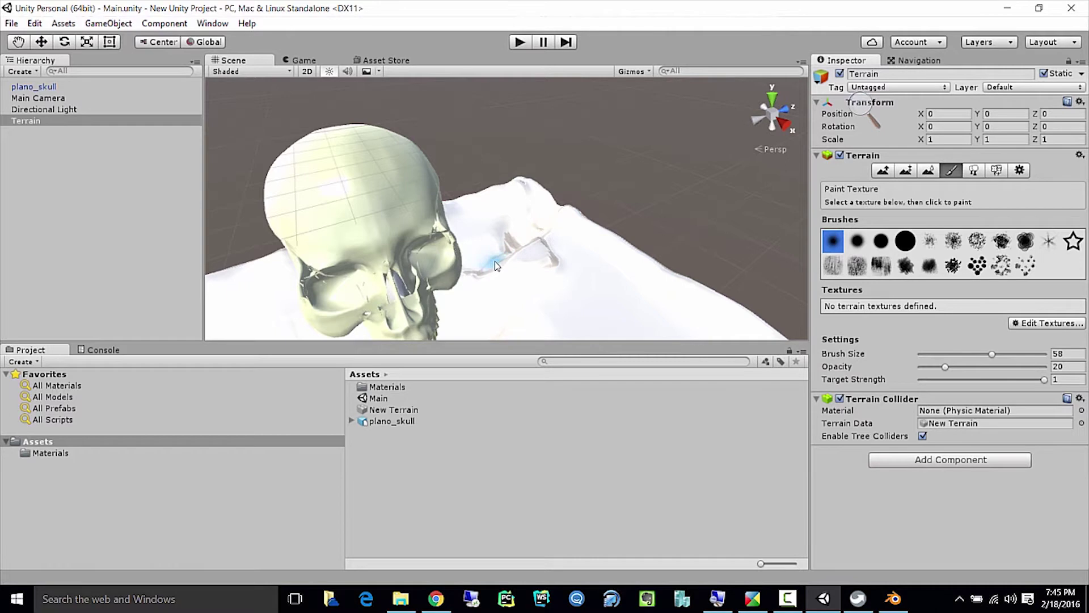
{"action": "scroll", "coordinate": [495, 264], "scroll_direction": "down", "scroll_amount": 3}
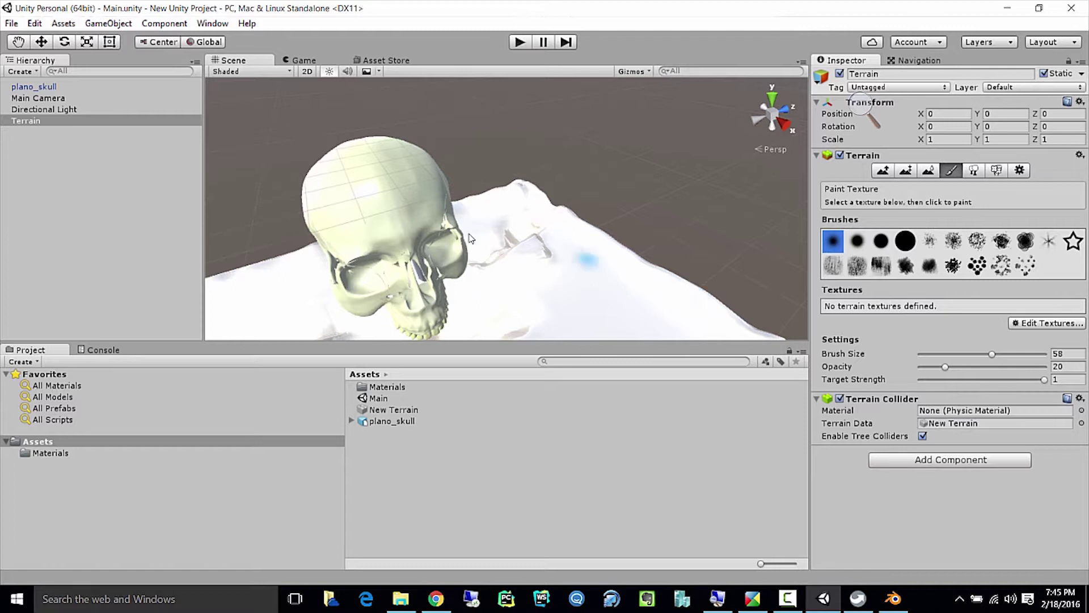
Import the complete Environment standard asset package into the project.
{"action": "left_click", "coordinate": [63, 23]}
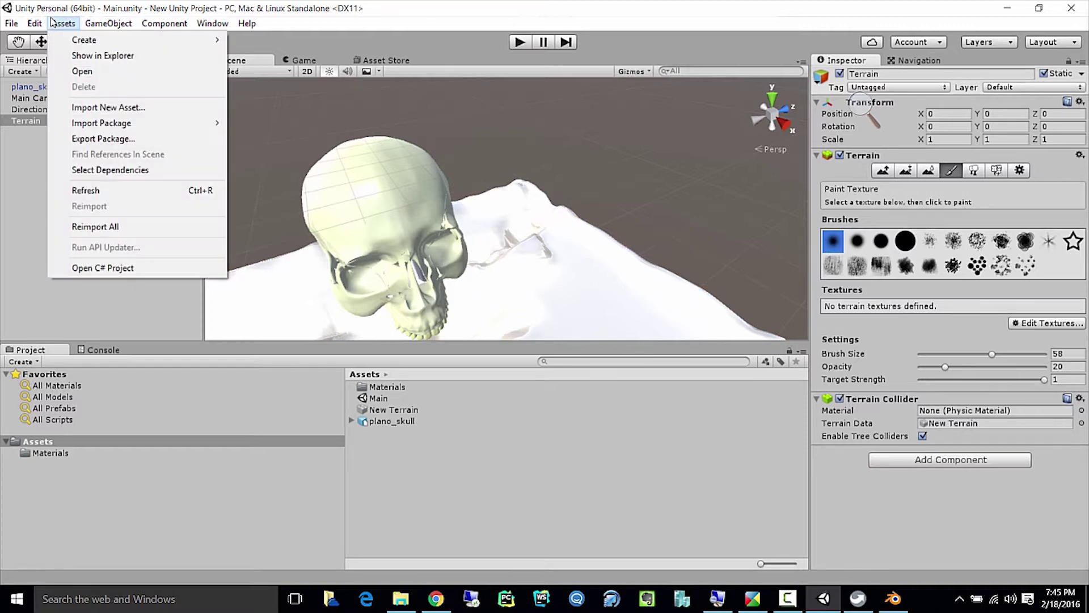
{"action": "mouse_move", "coordinate": [122, 127]}
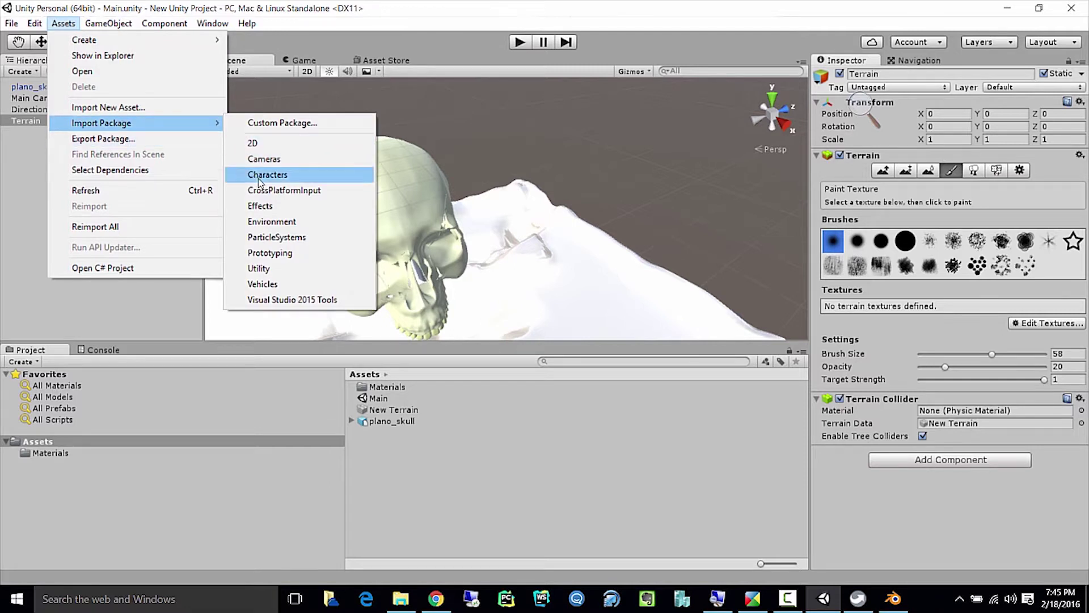
{"action": "left_click", "coordinate": [291, 222]}
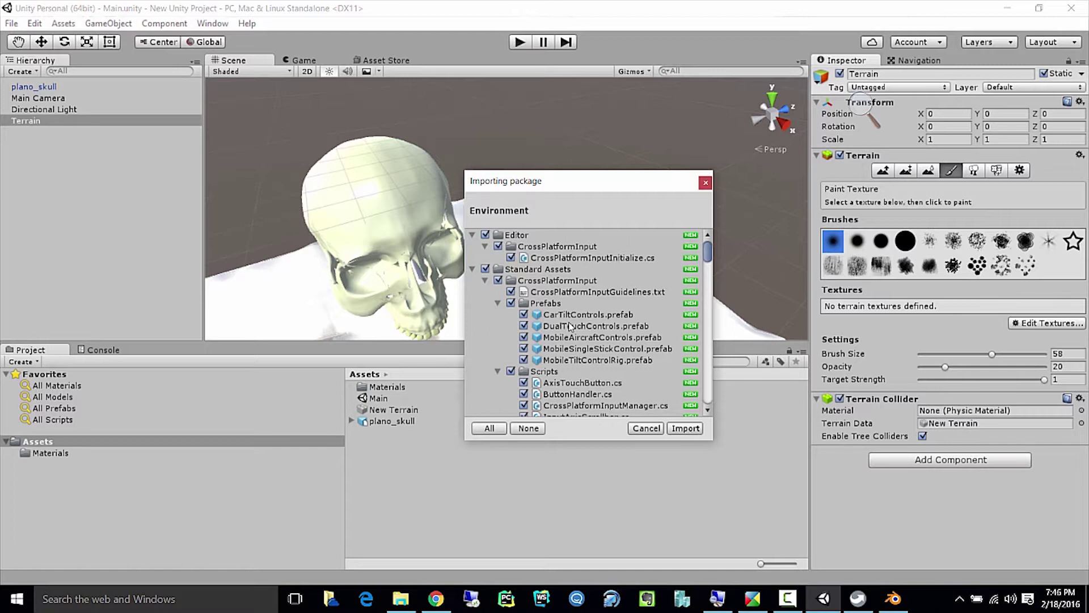
{"action": "left_click", "coordinate": [683, 431]}
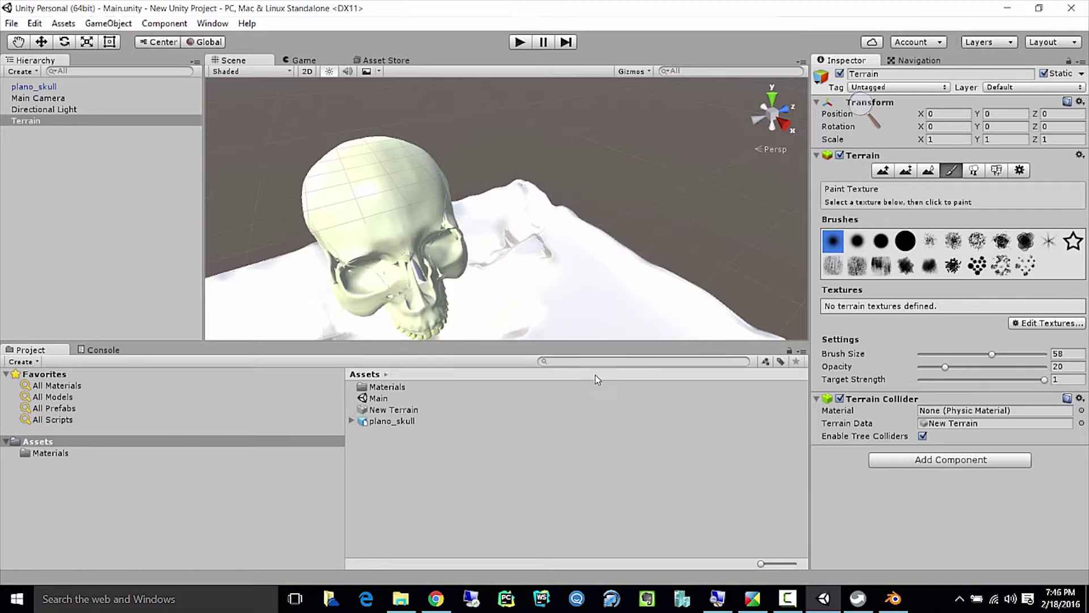
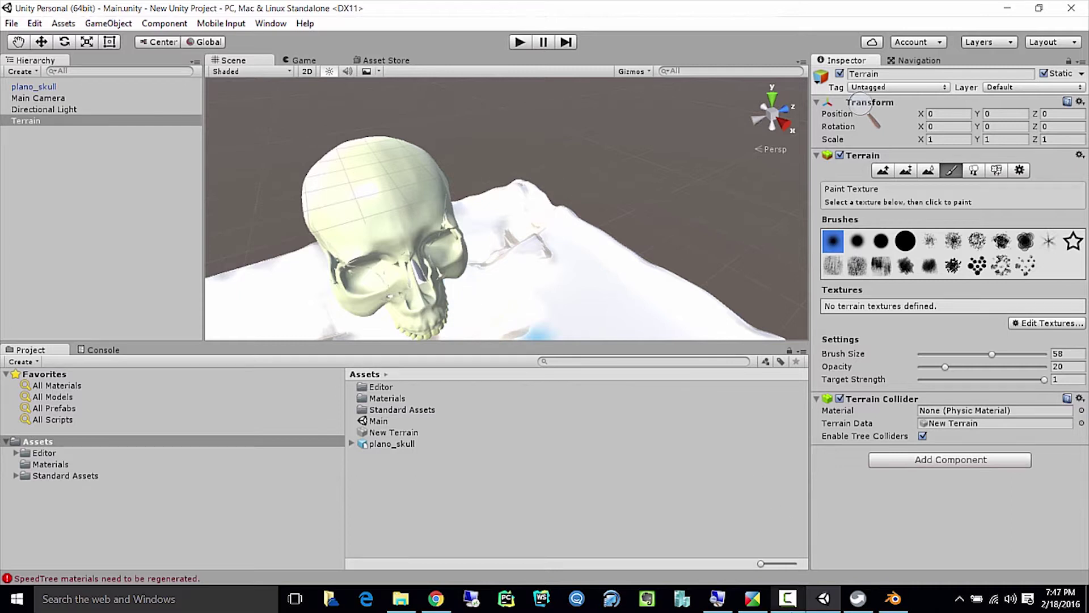
{"action": "left_click", "coordinate": [788, 599]}
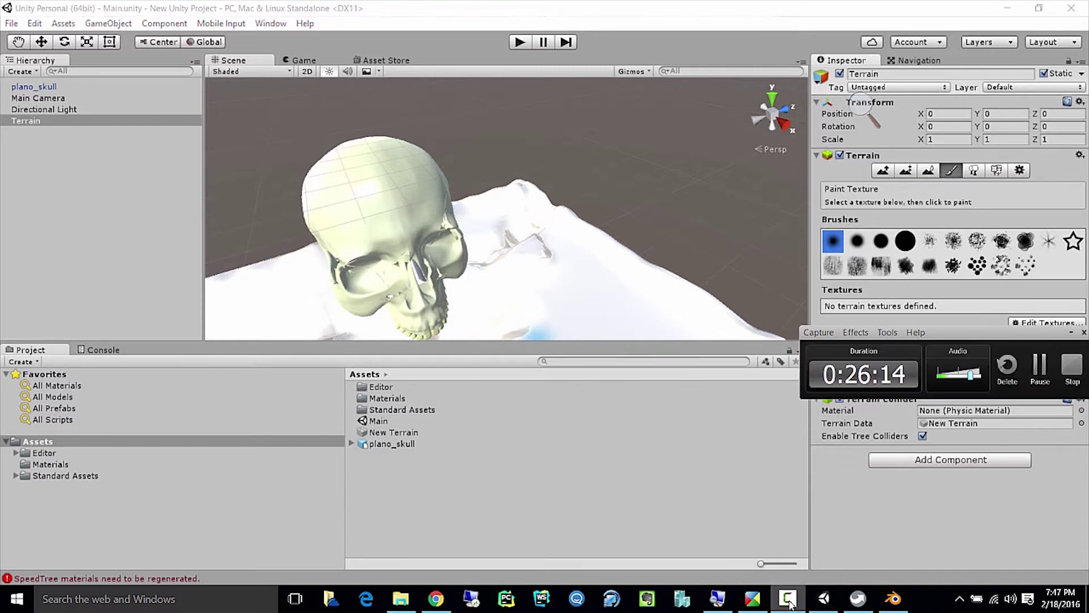
{"action": "left_click", "coordinate": [789, 599]}
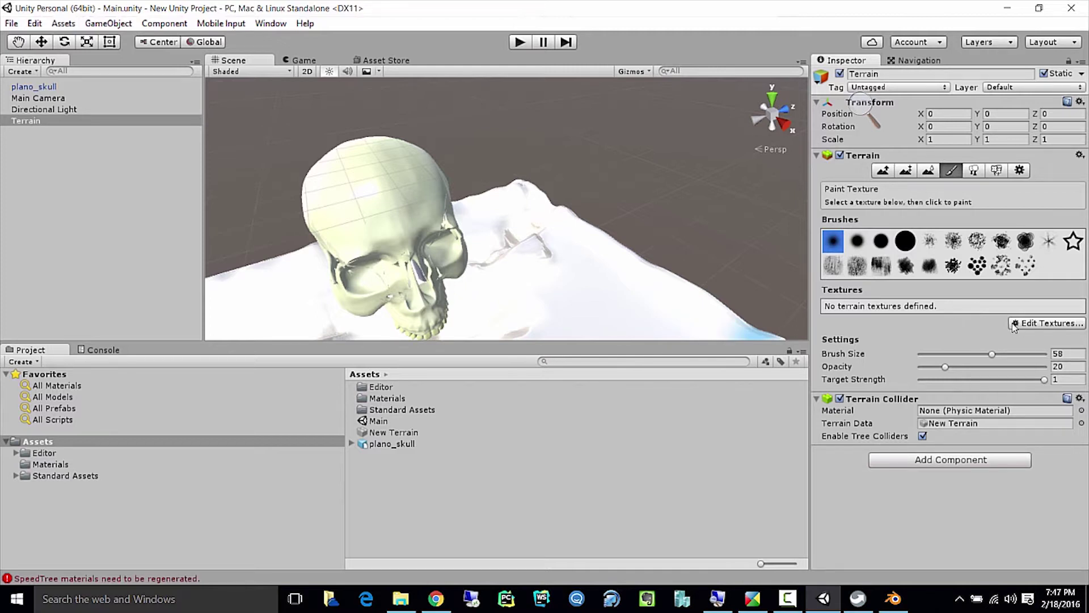
Add the GrassRockyAlbedo texture as the terrain's base texture, keeping the tiling size at 15 by 15.
{"action": "left_click", "coordinate": [1049, 326]}
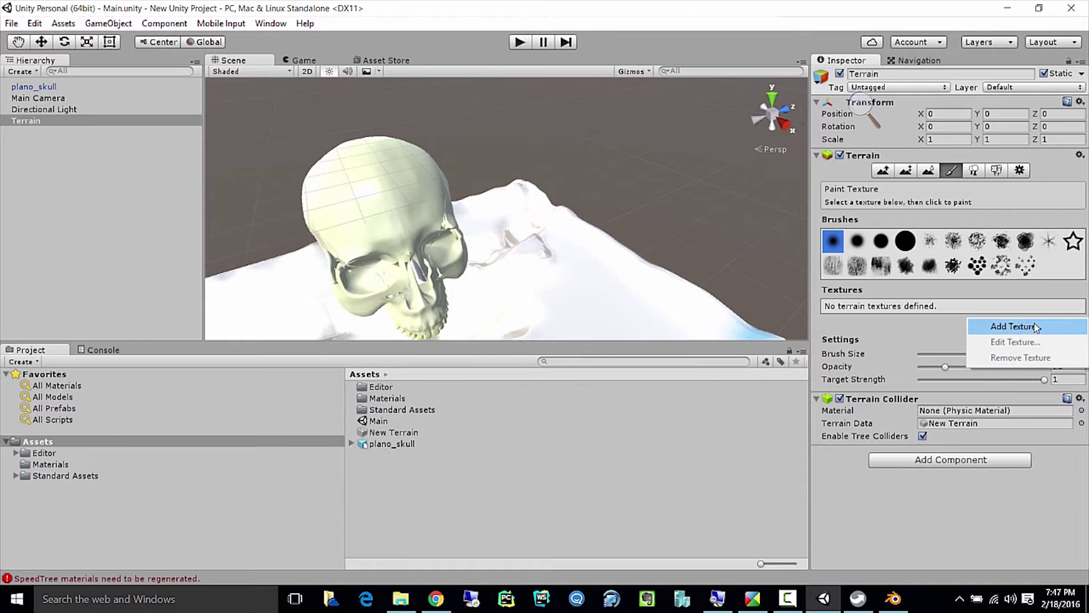
{"action": "left_click_drag", "start_coordinate": [837, 14], "coordinate": [744, 20]}
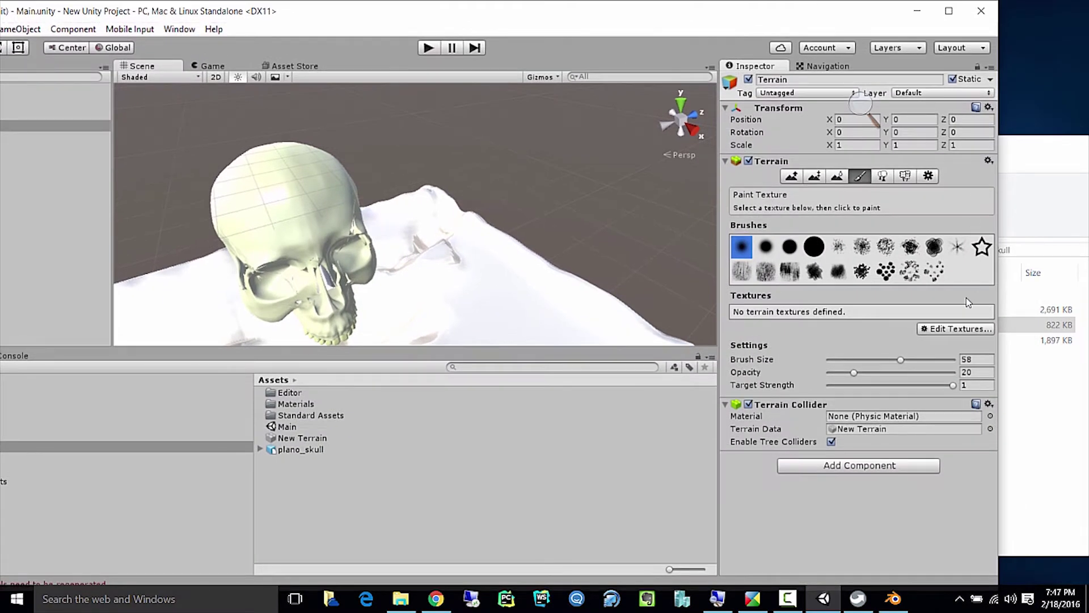
{"action": "left_click", "coordinate": [957, 329]}
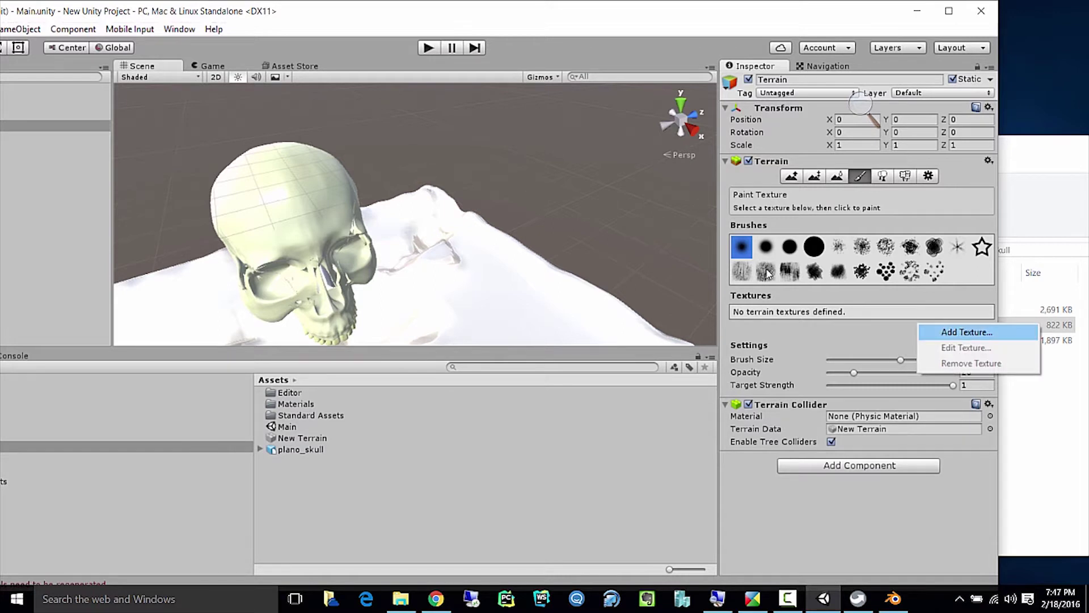
{"action": "left_click", "coordinate": [960, 332]}
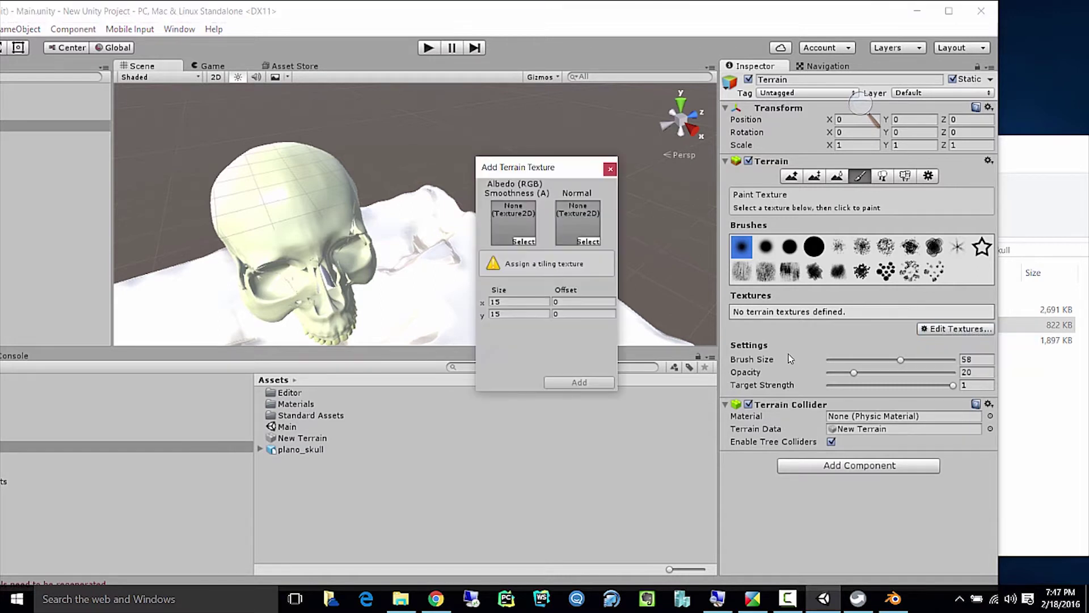
{"action": "left_click", "coordinate": [523, 241]}
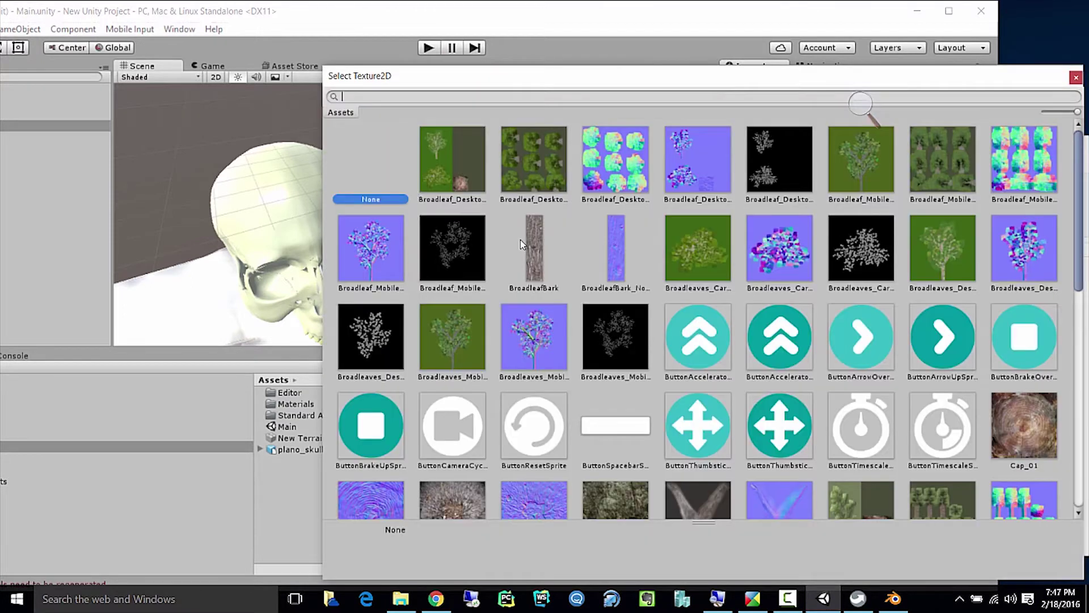
{"action": "scroll", "coordinate": [639, 250], "scroll_direction": "down", "scroll_amount": 3}
{"action": "scroll", "coordinate": [639, 249], "scroll_direction": "down", "scroll_amount": 3}
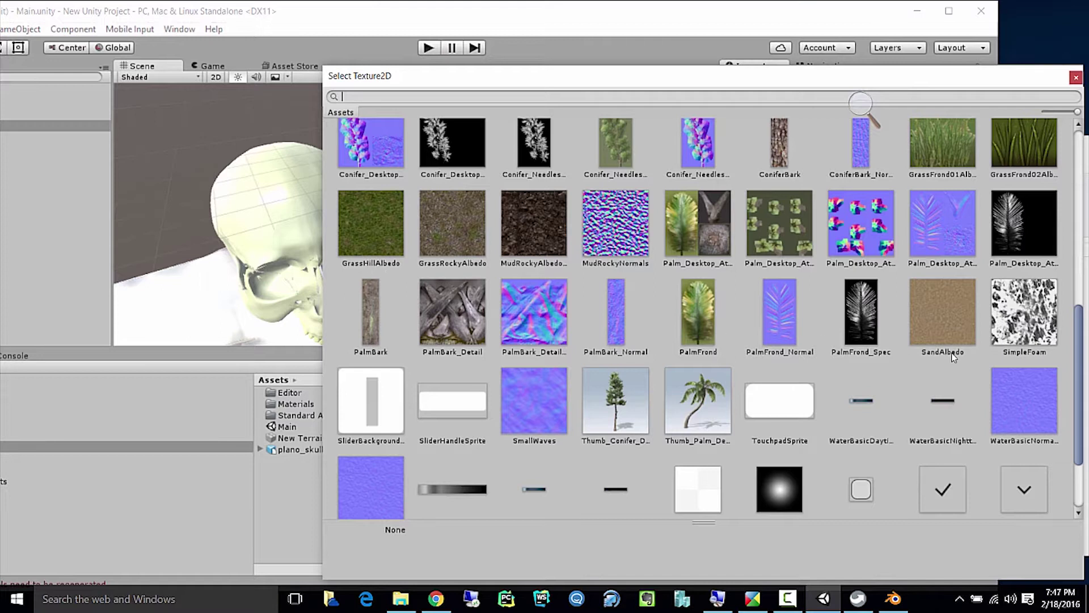
{"action": "left_click", "coordinate": [443, 240]}
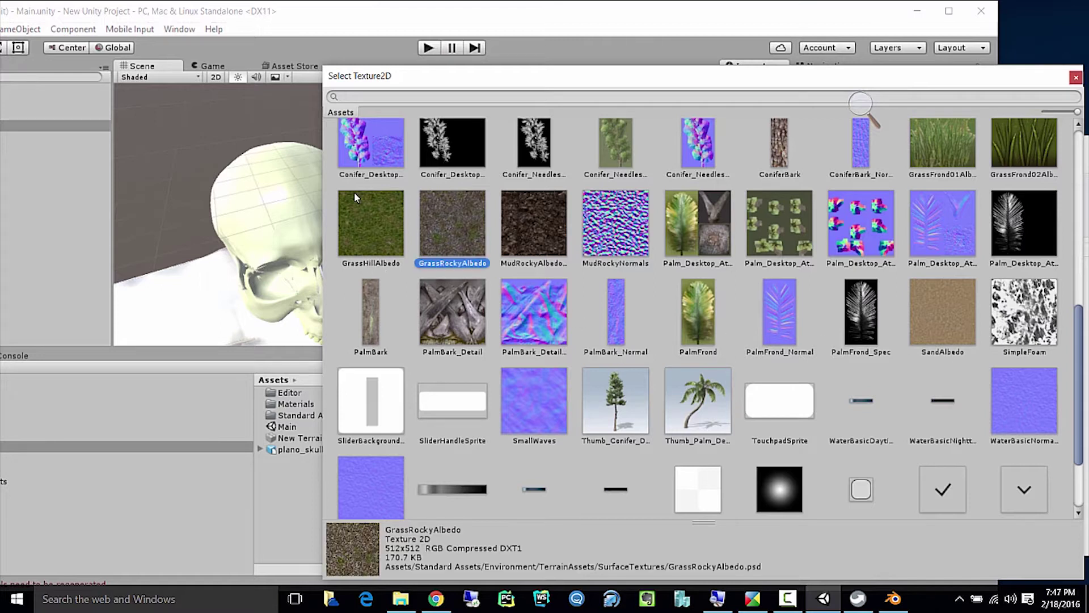
{"action": "key", "text": "Return"}
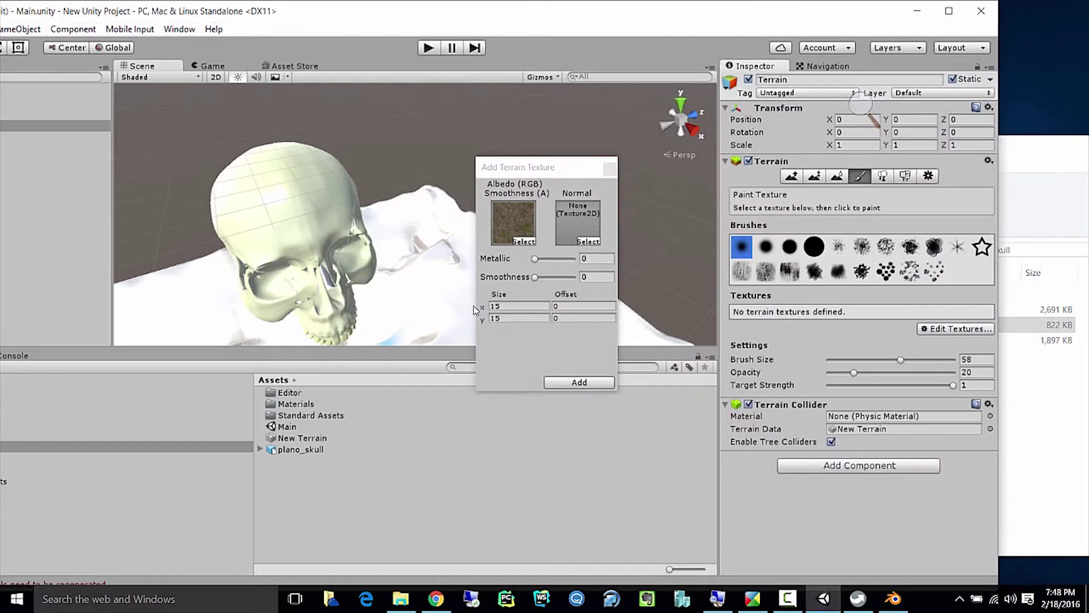
{"action": "left_click", "coordinate": [594, 383]}
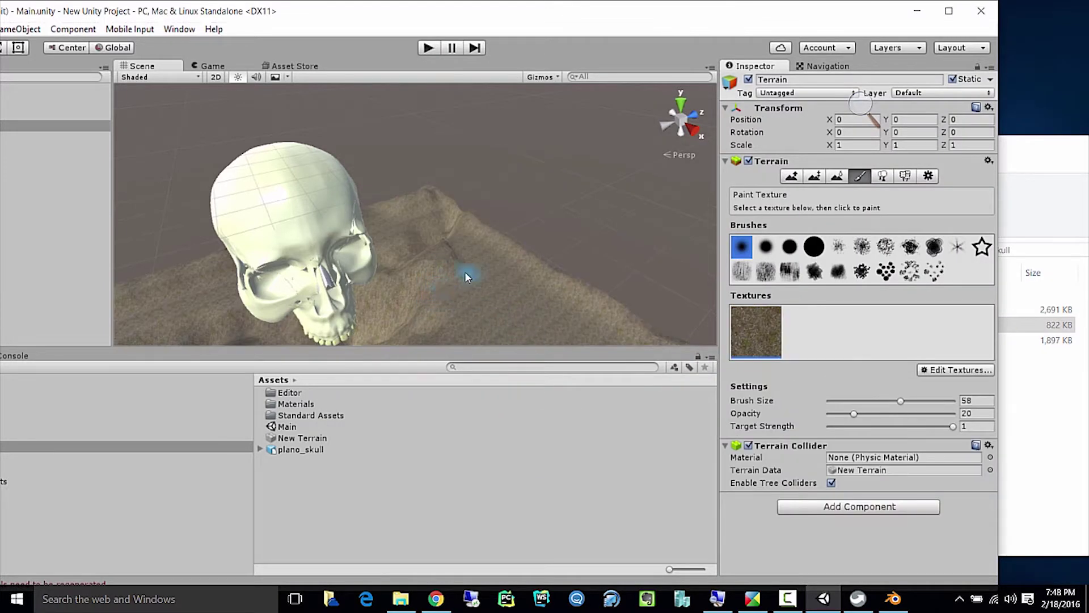
Add GrassHillAlbedo as the second terrain texture.
{"action": "mouse_move", "coordinate": [478, 310]}
{"action": "middle_mouse_down"}
{"action": "mouse_move", "coordinate": [504, 278]}
{"action": "mouse_move", "coordinate": [497, 124]}
{"action": "mouse_move", "coordinate": [450, 224]}
{"action": "mouse_move", "coordinate": [483, 247]}
{"action": "middle_mouse_up"}
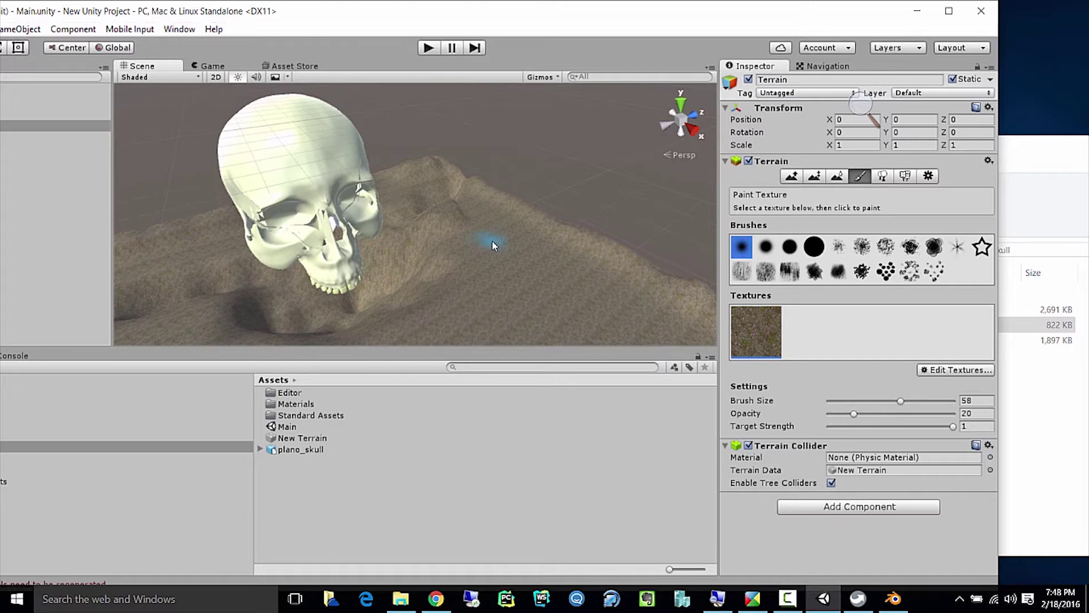
{"action": "left_click_drag", "start_coordinate": [492, 240], "coordinate": [385, 361], "text": "alt"}
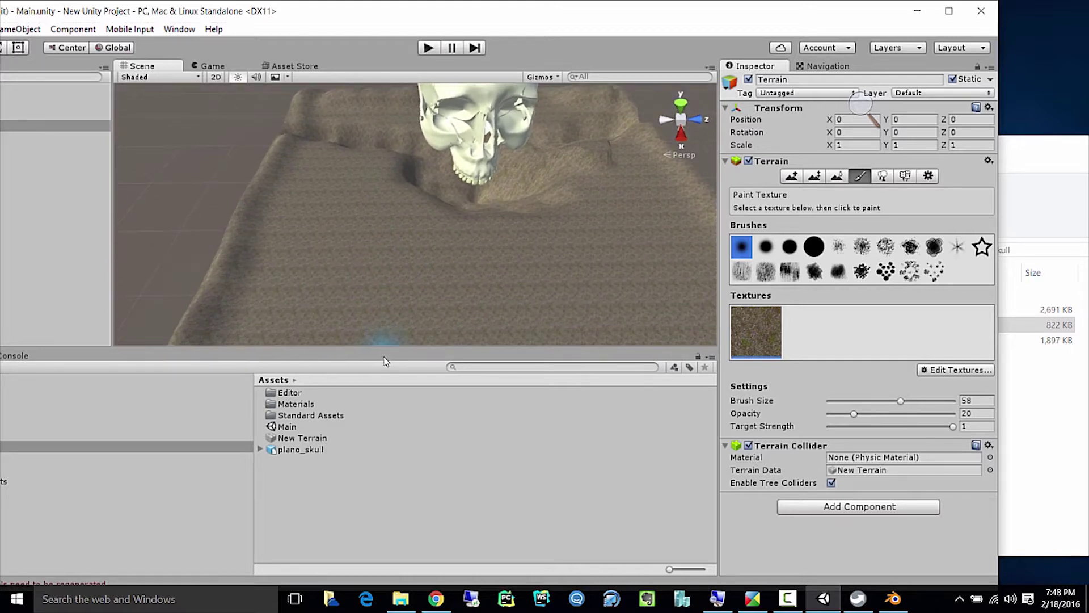
{"action": "mouse_move", "coordinate": [385, 361]}
{"action": "left_mouse_down", "text": "alt"}
{"action": "mouse_move", "coordinate": [340, 343]}
{"action": "mouse_move", "coordinate": [529, 346]}
{"action": "mouse_move", "coordinate": [393, 345]}
{"action": "left_mouse_up", "text": "alt"}
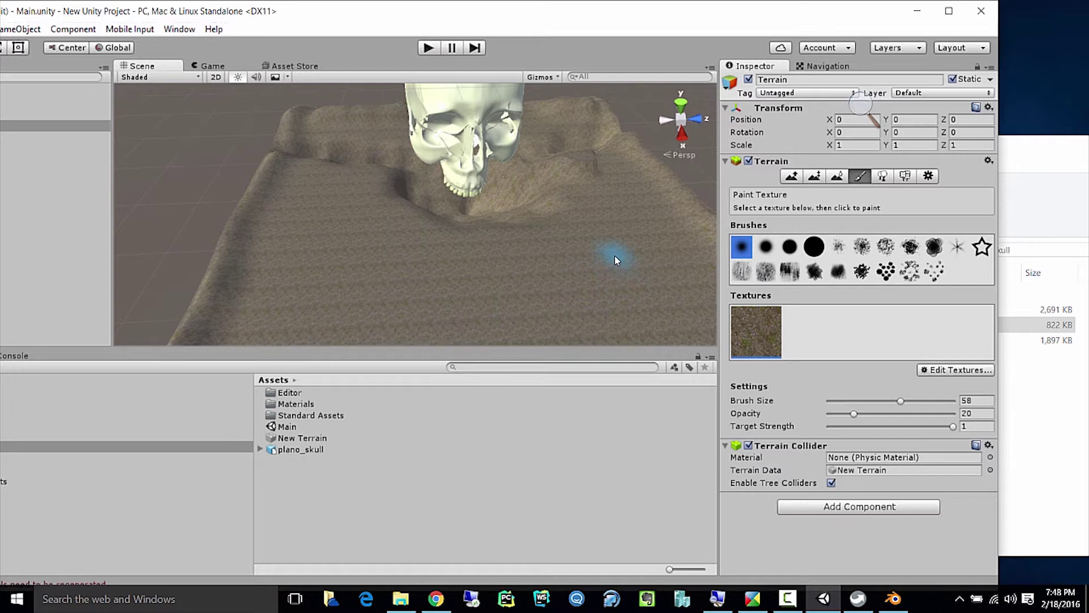
{"action": "left_click_drag", "start_coordinate": [617, 260], "coordinate": [549, 257], "text": "alt"}
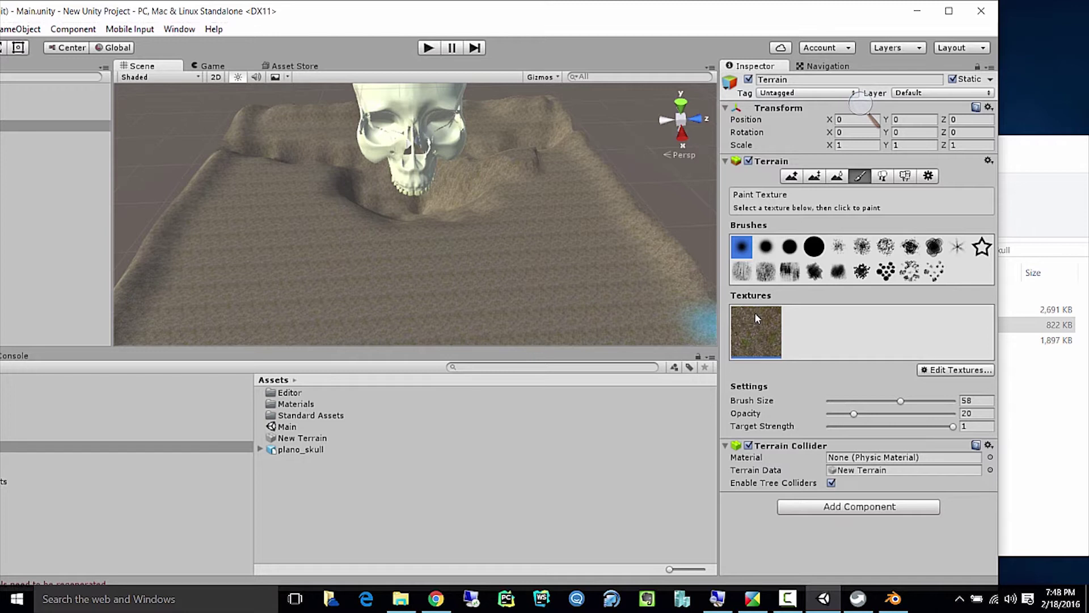
{"action": "left_click", "coordinate": [975, 371]}
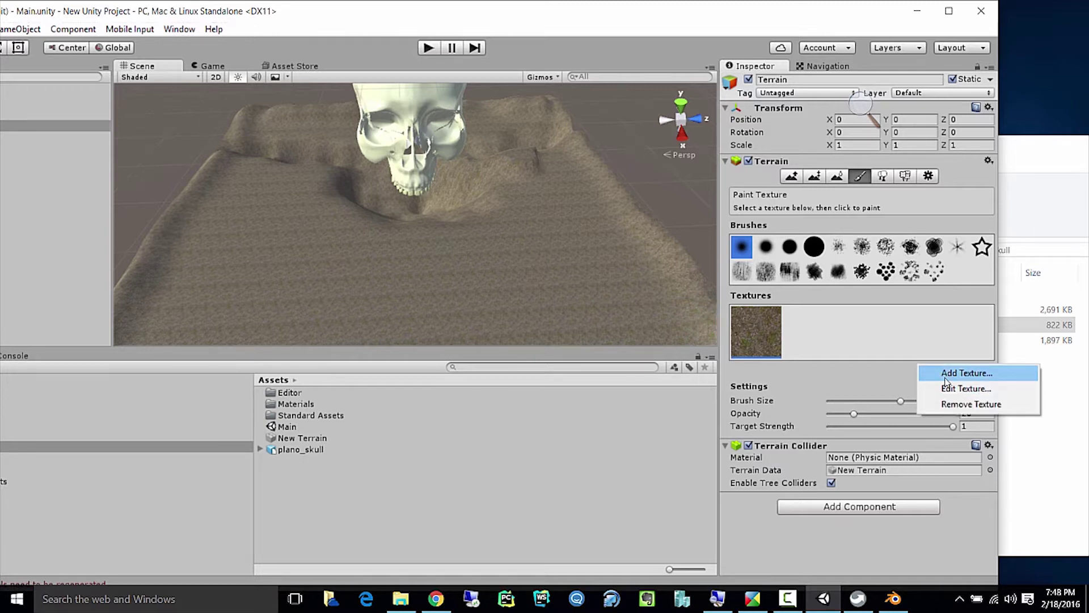
{"action": "left_click", "coordinate": [967, 372]}
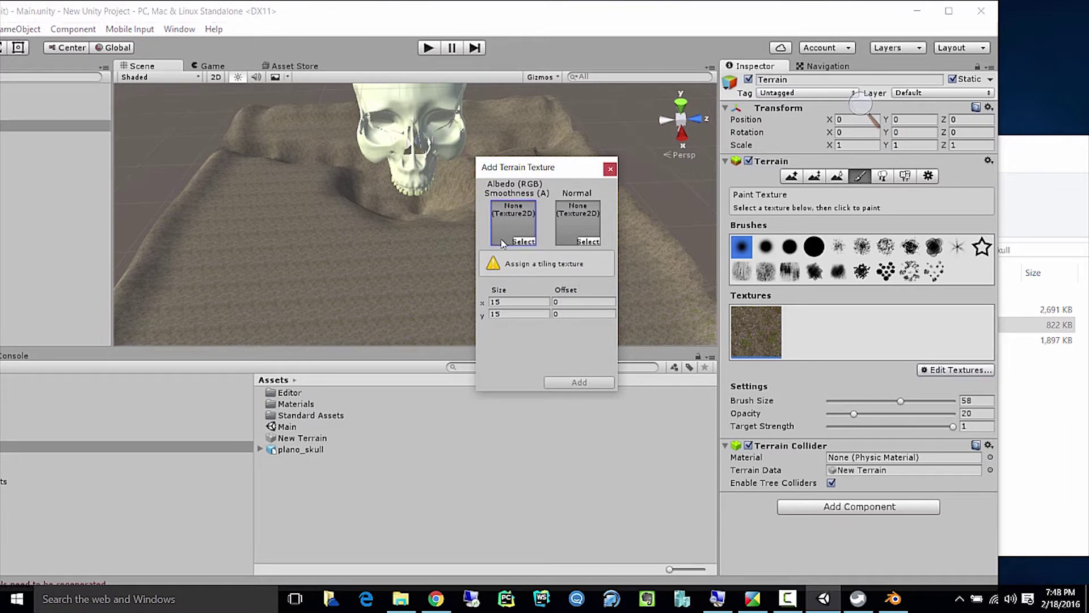
{"action": "left_click", "coordinate": [515, 241]}
{"action": "scroll", "coordinate": [439, 323], "scroll_direction": "down", "scroll_amount": 5}
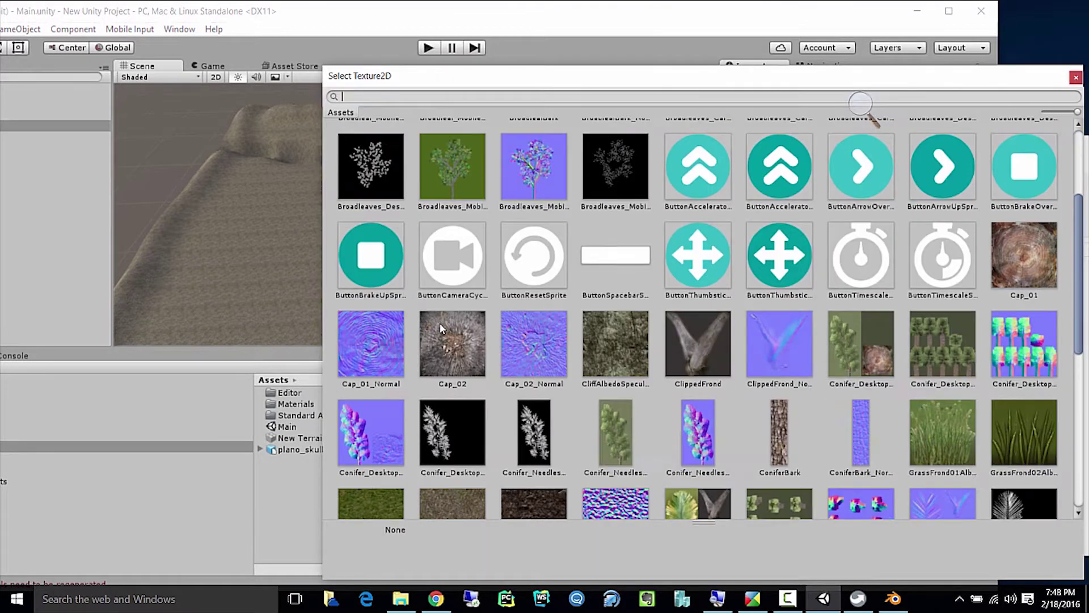
{"action": "scroll", "coordinate": [442, 327], "scroll_direction": "down", "scroll_amount": 1}
{"action": "left_click", "coordinate": [381, 361]}
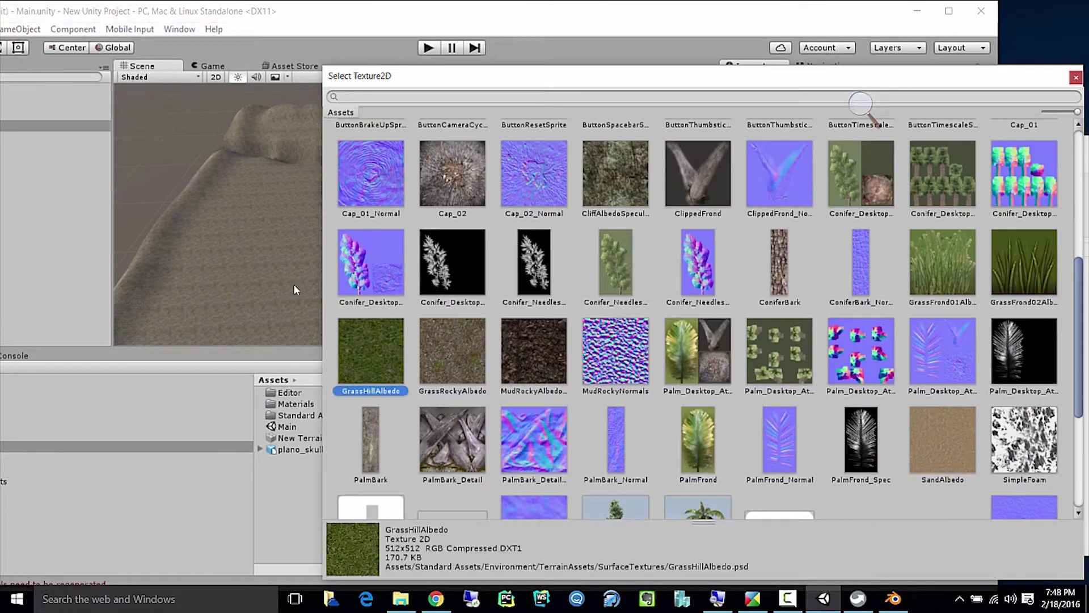
{"action": "double_click", "coordinate": [366, 362]}
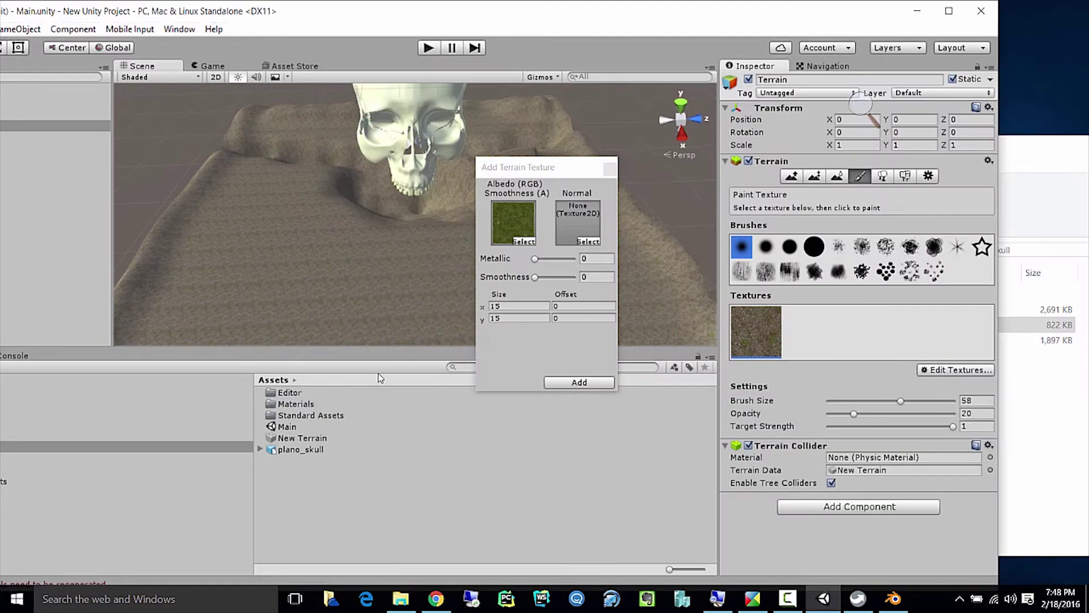
{"action": "left_click", "coordinate": [578, 383]}
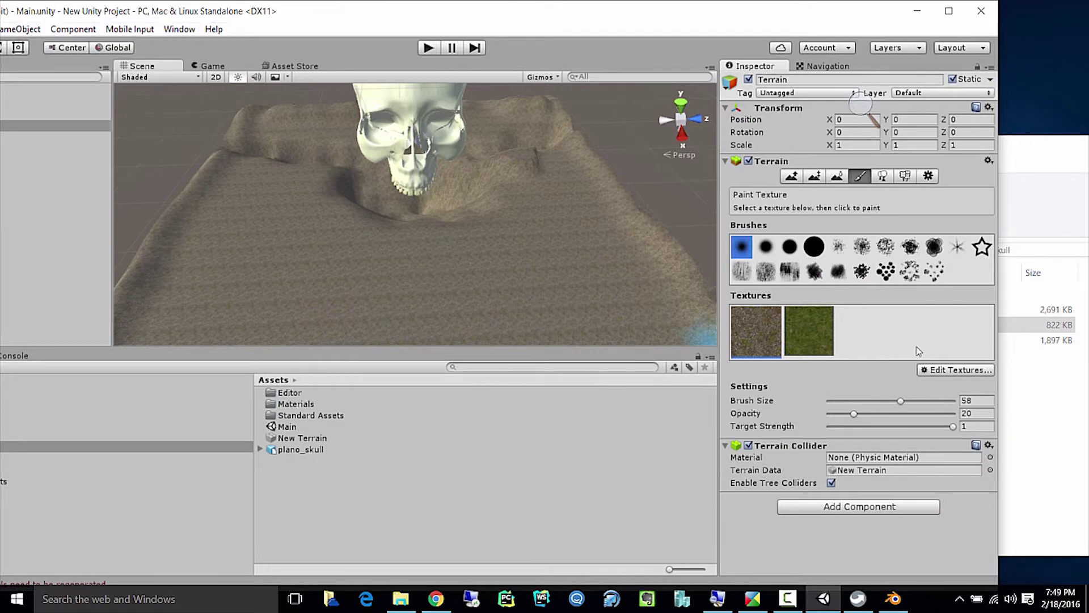
Add SandAlbedo as the third terrain texture.
{"action": "left_click", "coordinate": [981, 373]}
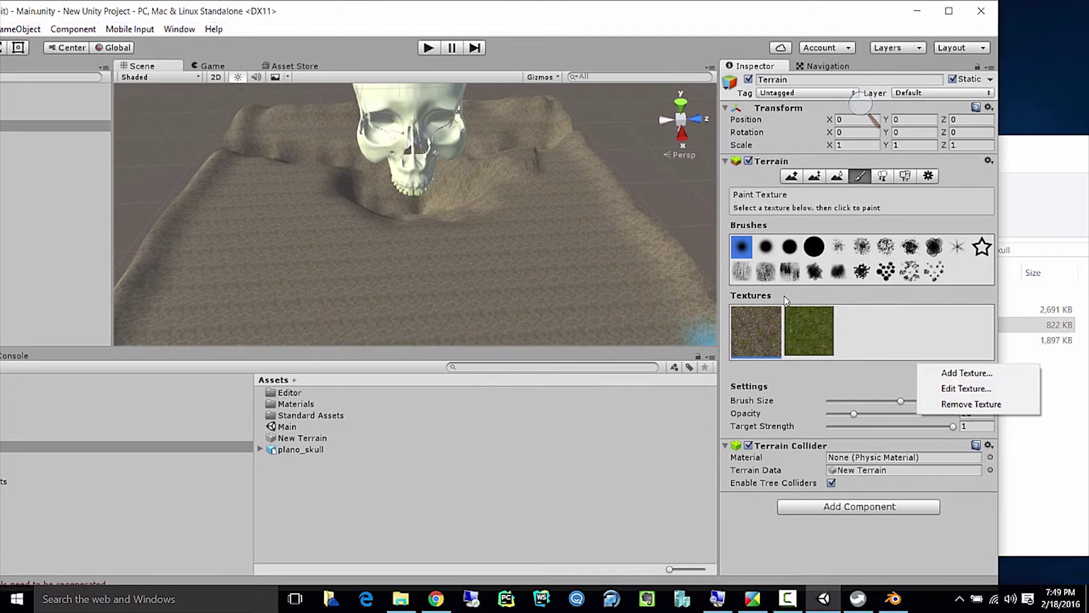
{"action": "left_click", "coordinate": [982, 376]}
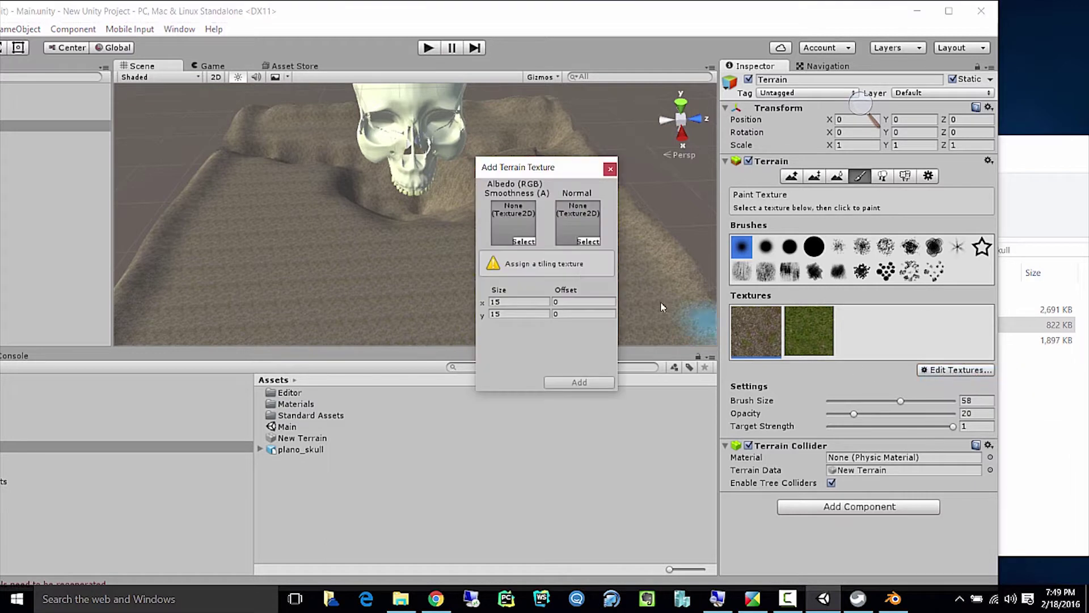
{"action": "left_click", "coordinate": [522, 242]}
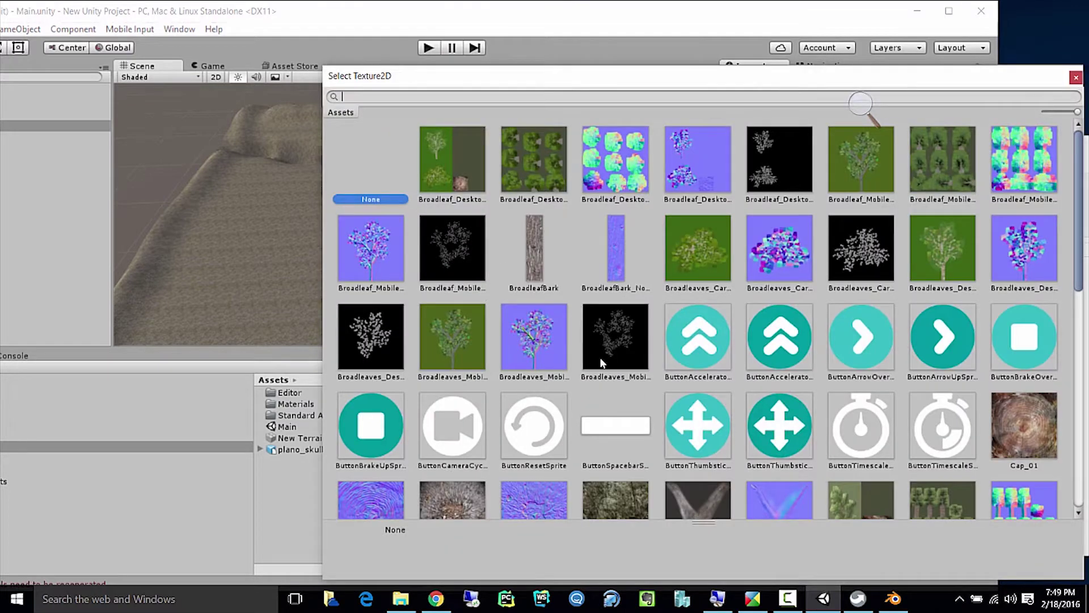
{"action": "scroll", "coordinate": [600, 363], "scroll_direction": "down", "scroll_amount": 3}
{"action": "scroll", "coordinate": [600, 362], "scroll_direction": "down", "scroll_amount": 5}
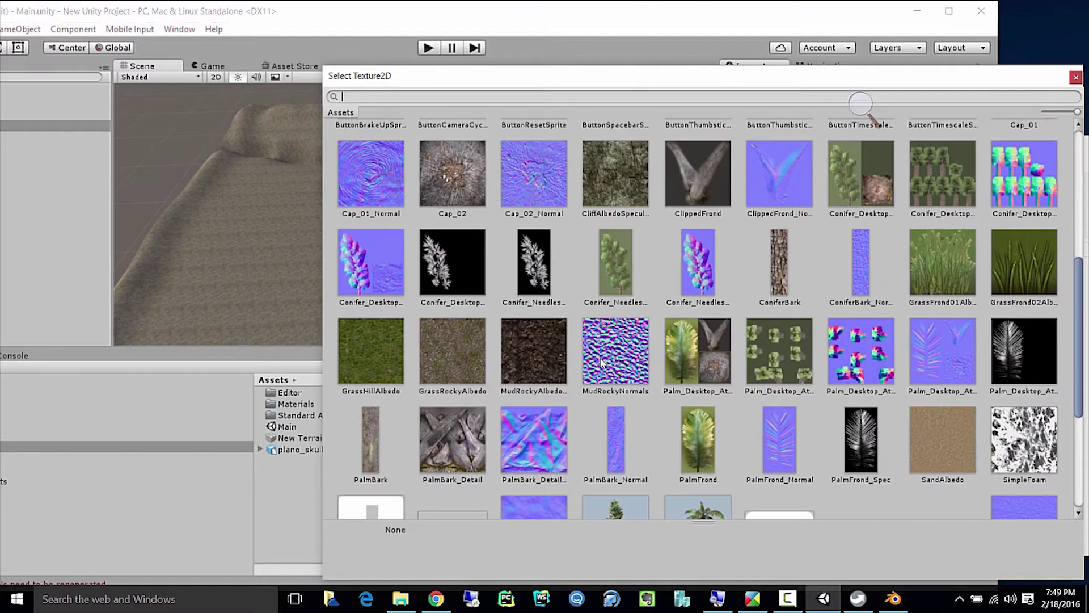
{"action": "double_click", "coordinate": [955, 450]}
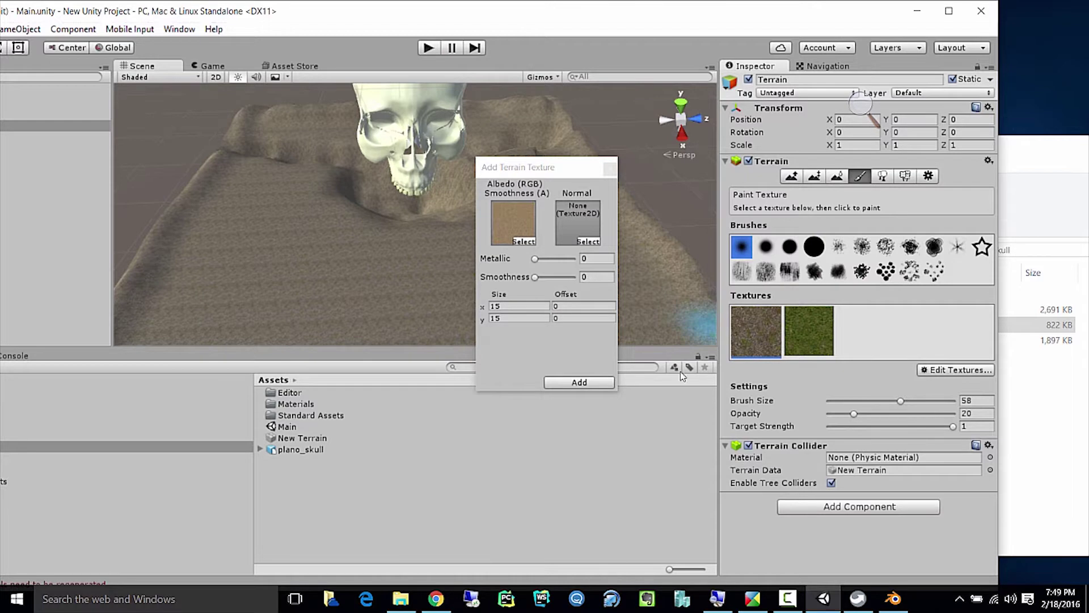
{"action": "left_click", "coordinate": [579, 382]}
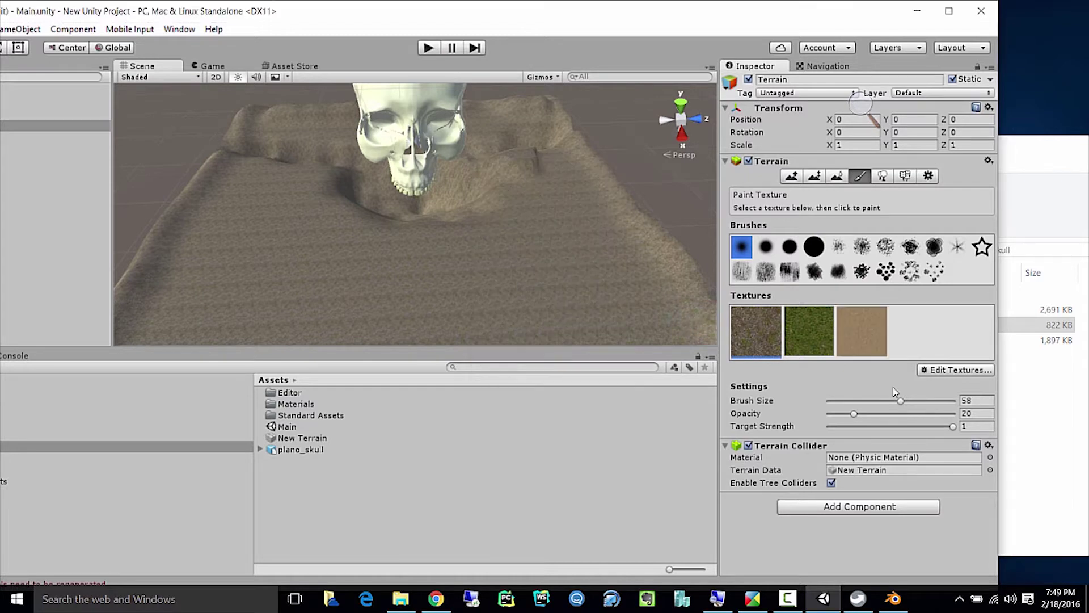
Add CliffAlbedoSpecular as the fourth terrain texture and reselect the rocky grass texture.
{"action": "left_click", "coordinate": [936, 371]}
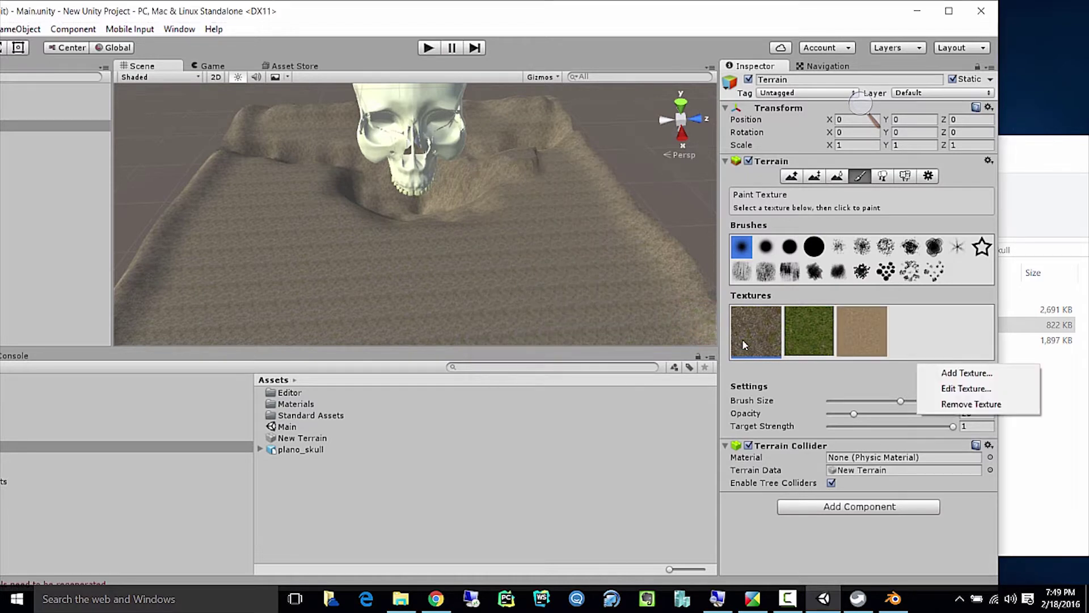
{"action": "left_click", "coordinate": [966, 373]}
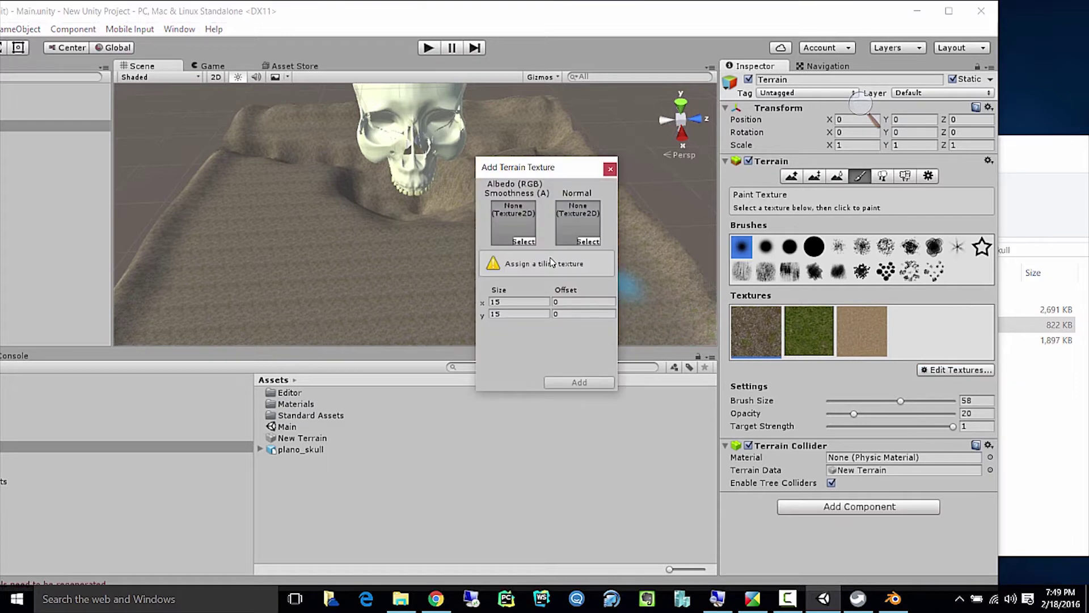
{"action": "left_click", "coordinate": [524, 242]}
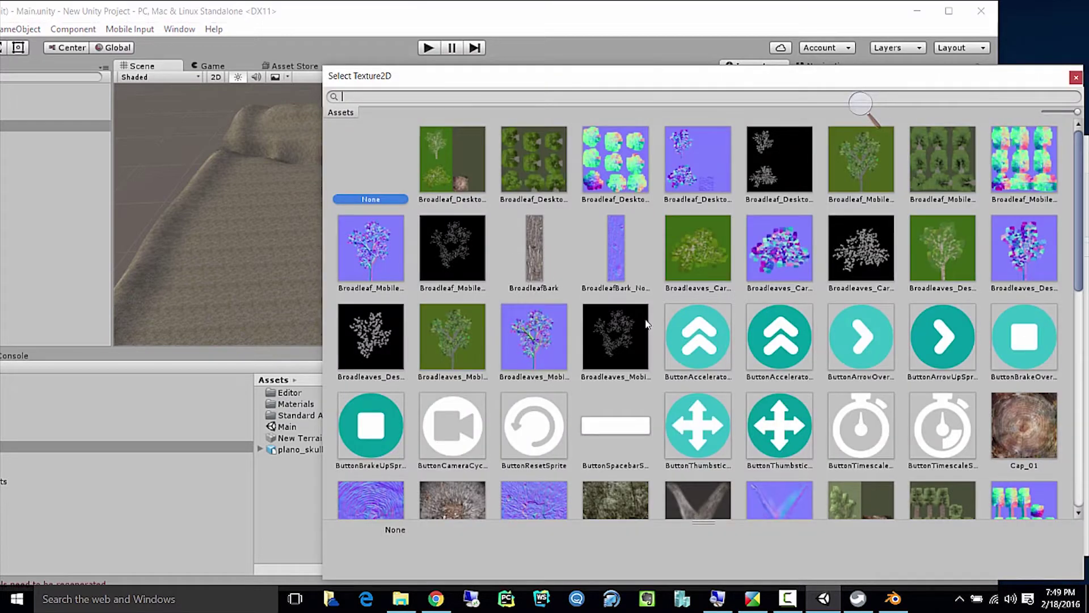
{"action": "scroll", "coordinate": [647, 324], "scroll_direction": "down", "scroll_amount": 3}
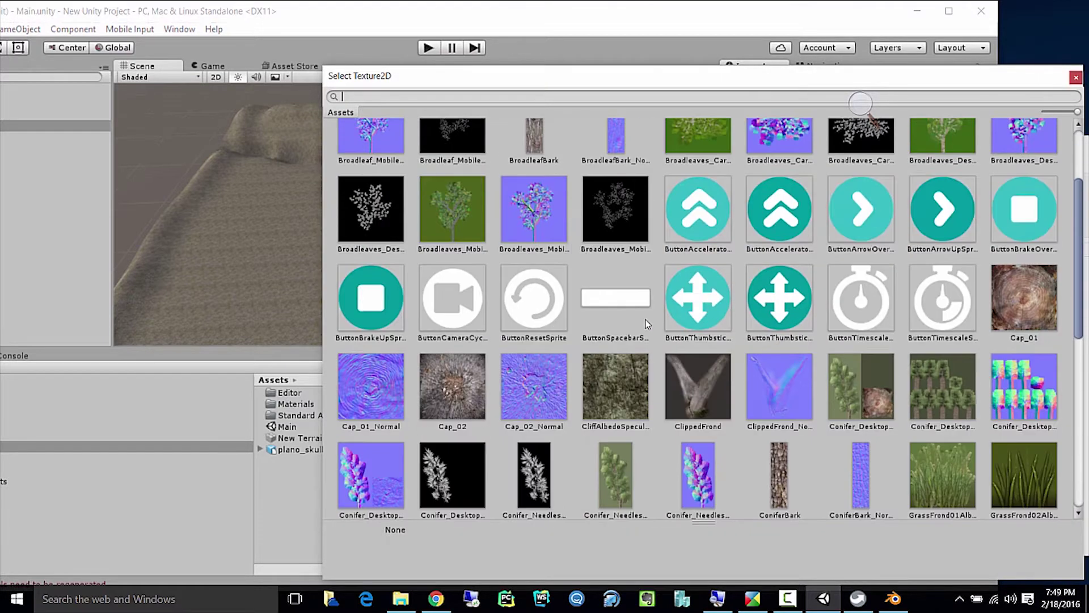
{"action": "scroll", "coordinate": [646, 323], "scroll_direction": "down", "scroll_amount": 1}
{"action": "left_click", "coordinate": [617, 341]}
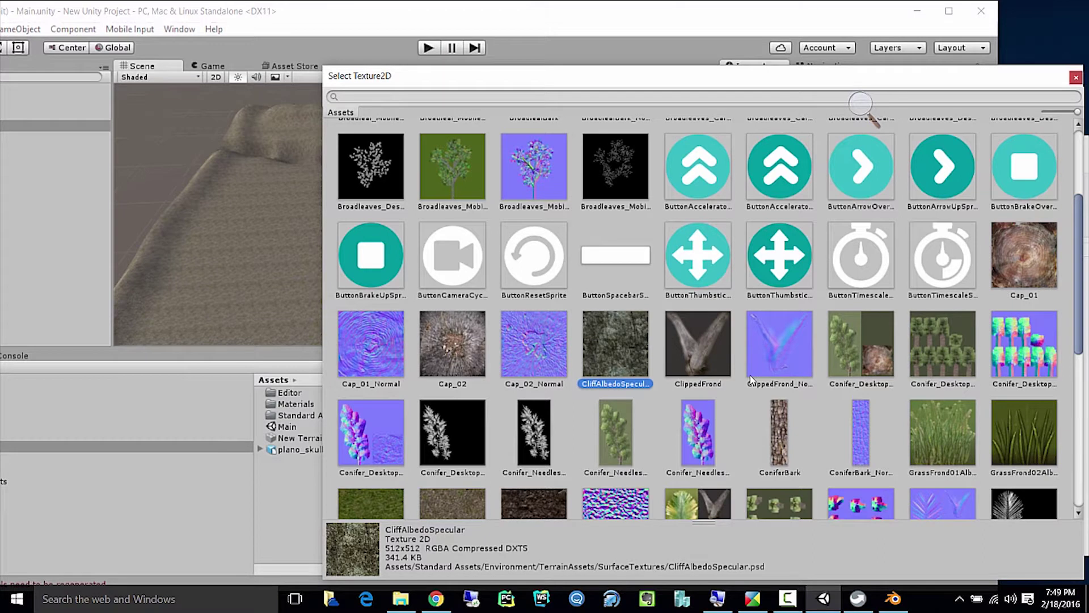
{"action": "double_click", "coordinate": [619, 363]}
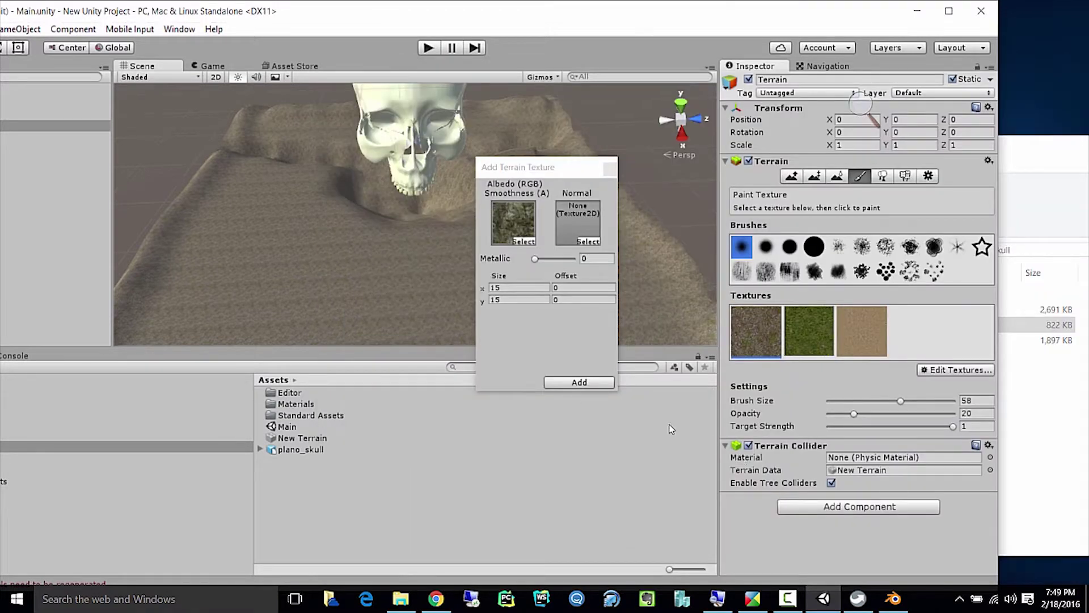
{"action": "left_click", "coordinate": [575, 383]}
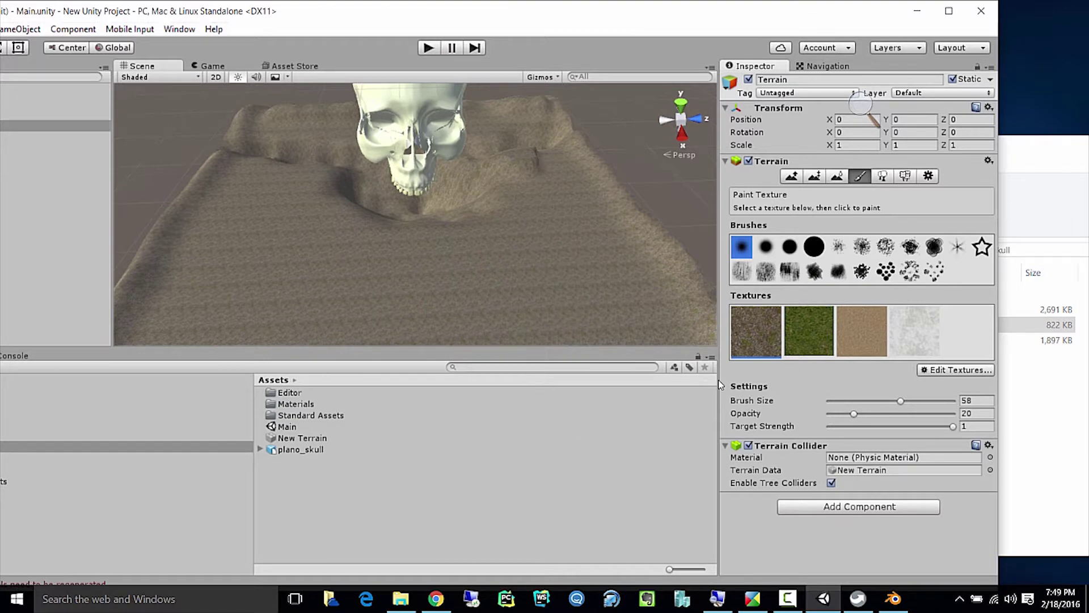
{"action": "left_click", "coordinate": [911, 346]}
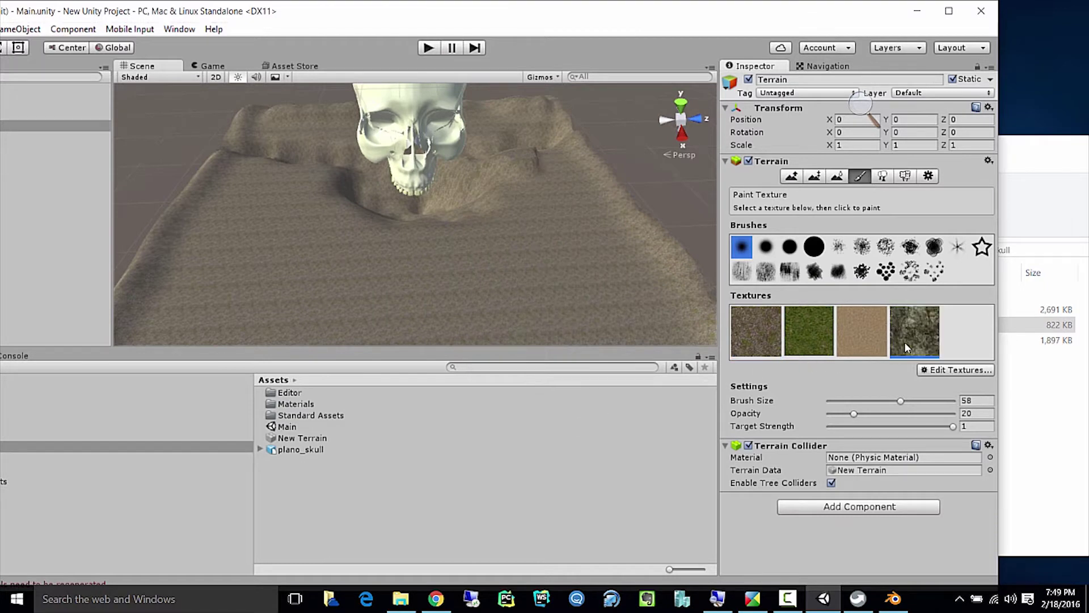
{"action": "left_click", "coordinate": [763, 351]}
Switch to Chrome, search the web for "splat map" in a new tab, and examine the red, green and blue example image.
{"action": "left_click", "coordinate": [433, 603]}
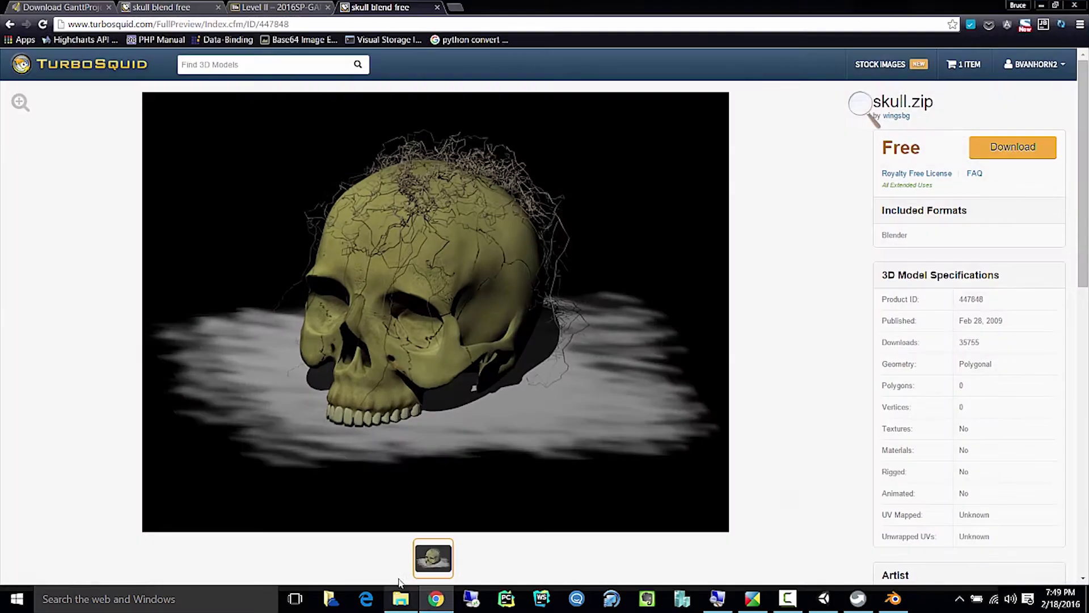
{"action": "left_click", "coordinate": [454, 8]}
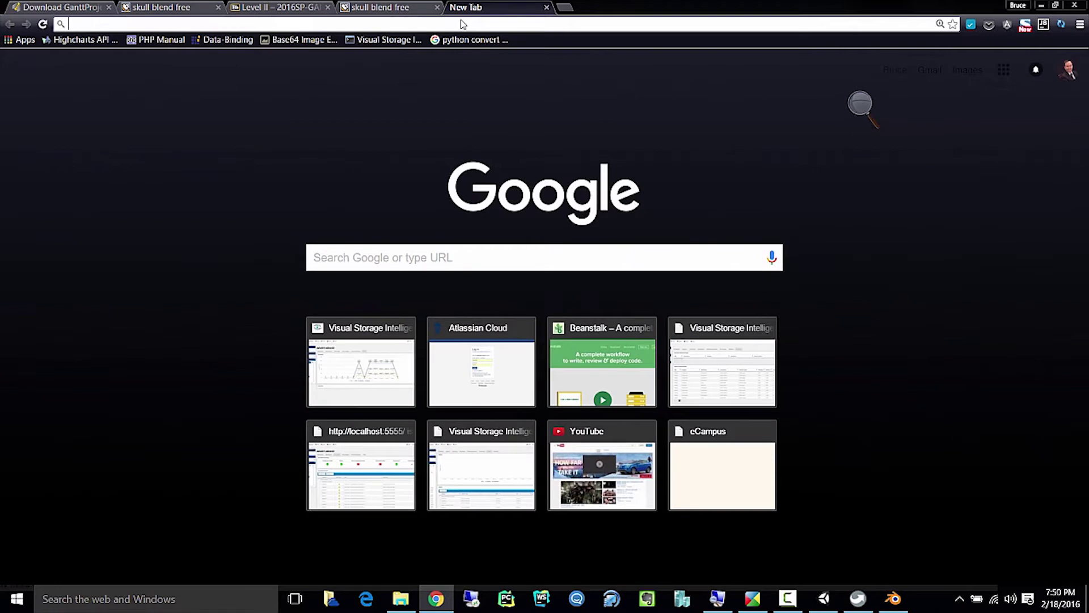
{"action": "type", "text": "splat map"}
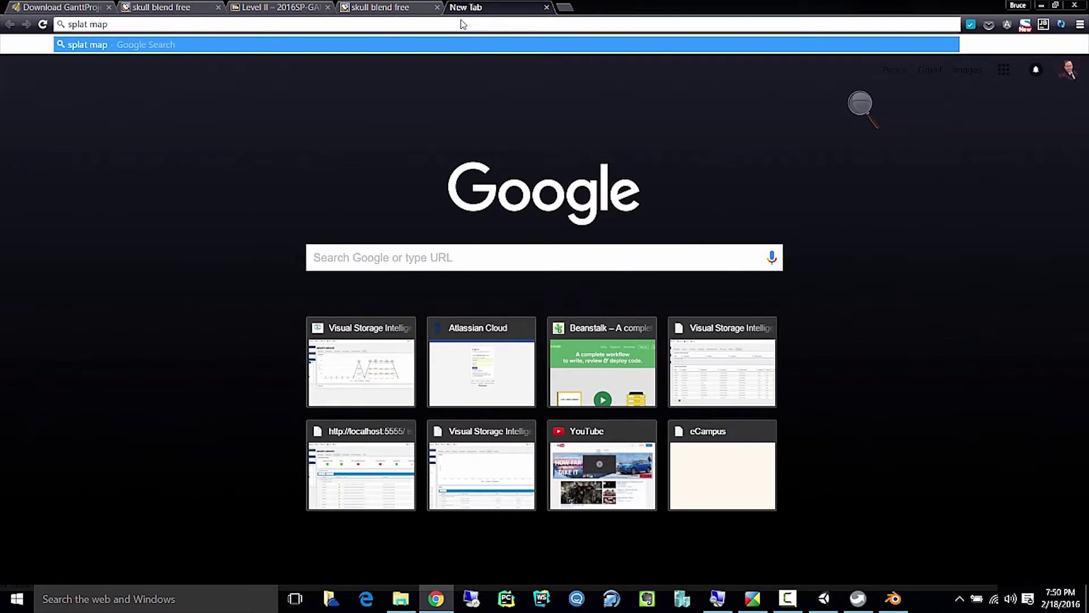
{"action": "key", "text": "Return"}
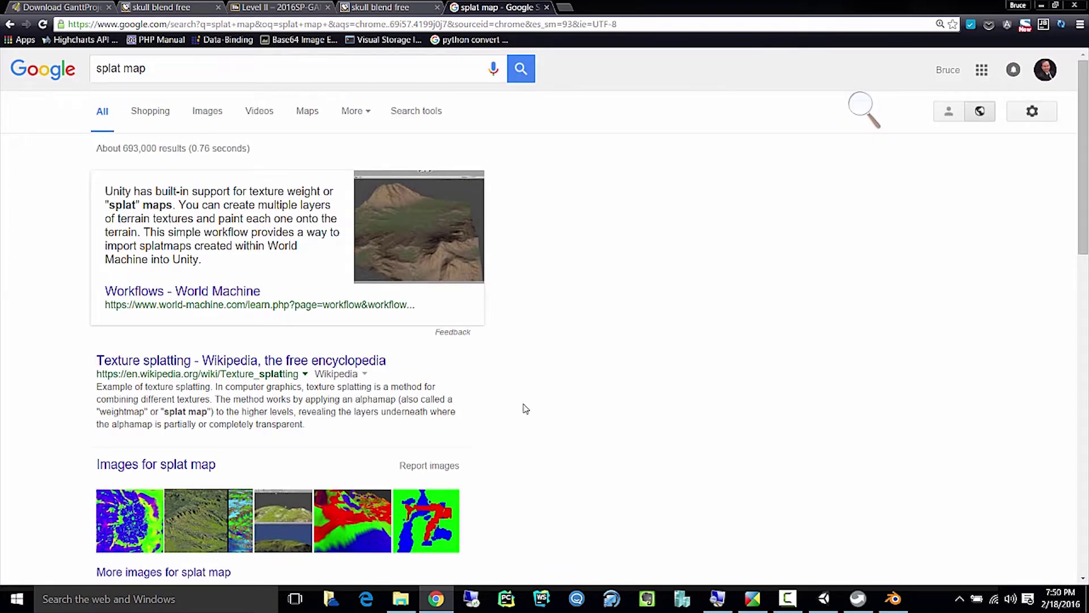
{"action": "scroll", "coordinate": [535, 411], "scroll_direction": "down", "scroll_amount": 3}
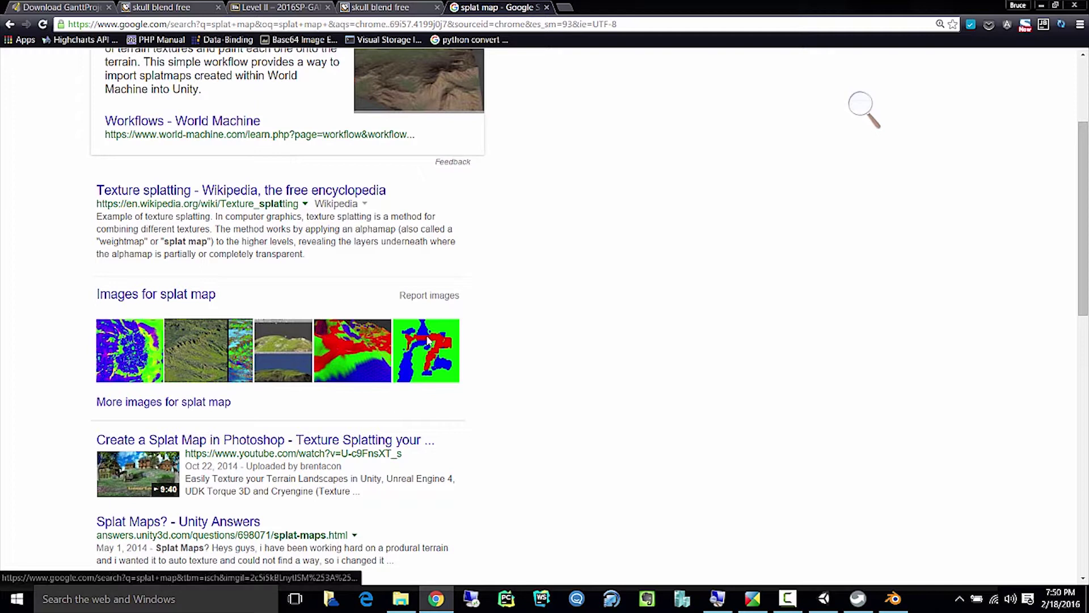
{"action": "left_click", "coordinate": [428, 353]}
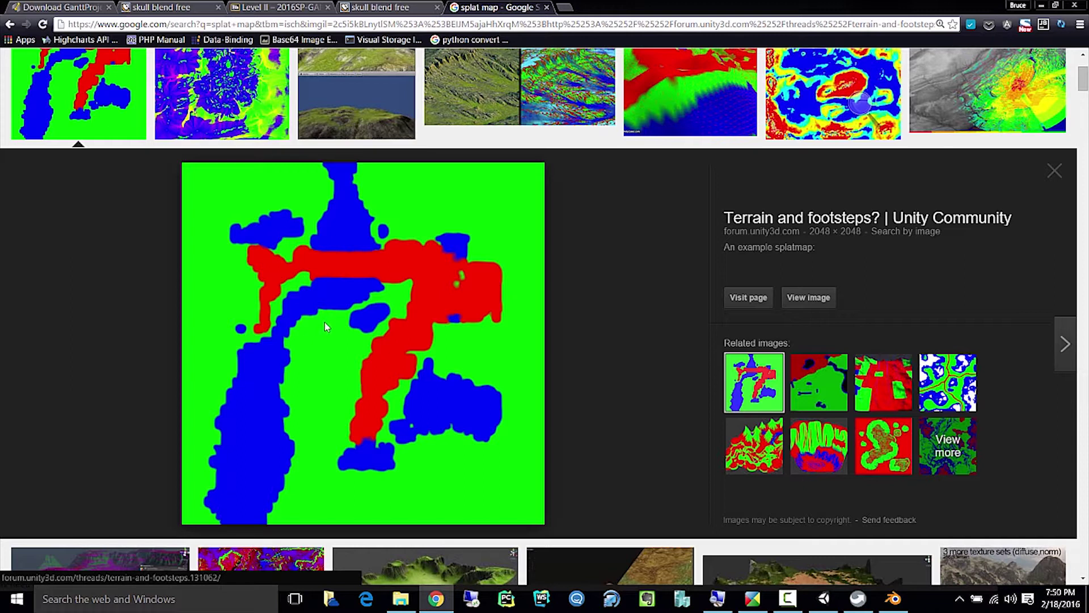
{"action": "left_click", "coordinate": [1043, 6]}
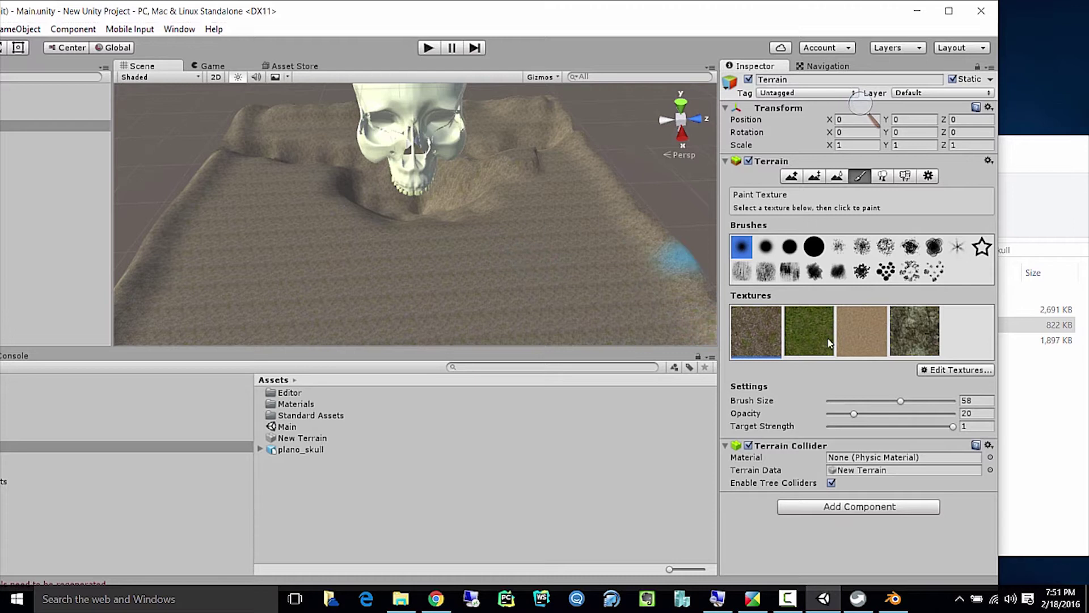
In Unity, select the grass hill texture and the small soft round brush for terrain painting, keeping the brush size at 58.
{"action": "left_click", "coordinate": [804, 330]}
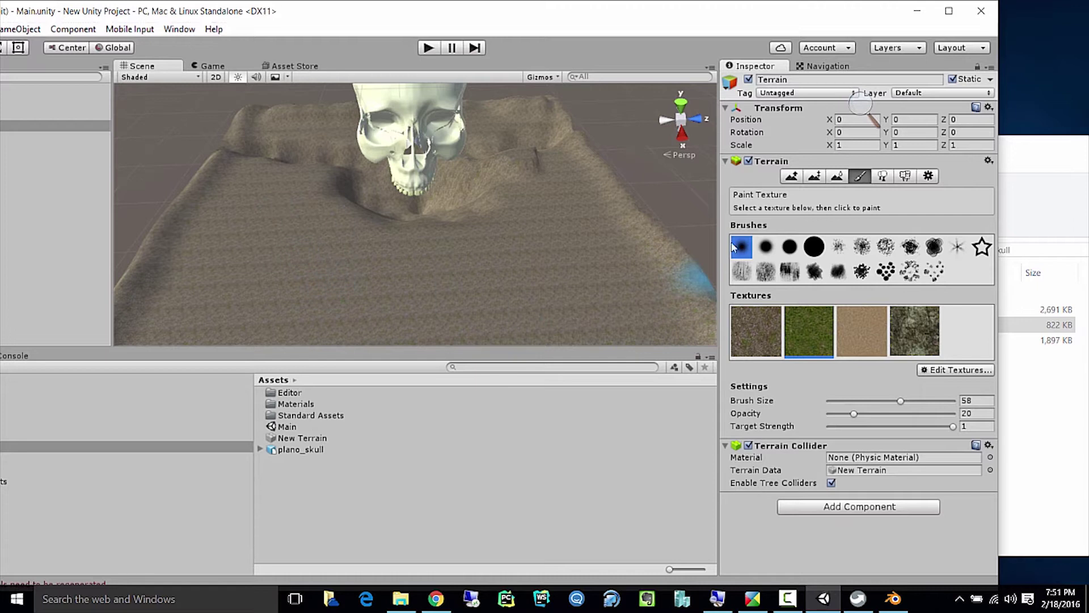
{"action": "left_click", "coordinate": [791, 250]}
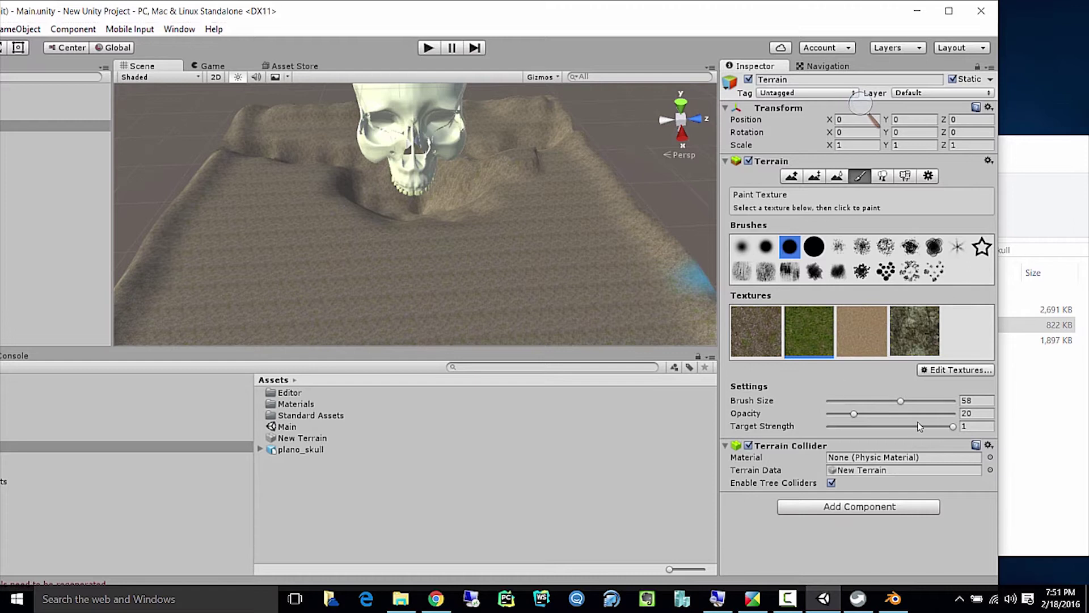
{"action": "left_click", "coordinate": [901, 401]}
{"action": "left_click", "coordinate": [743, 248]}
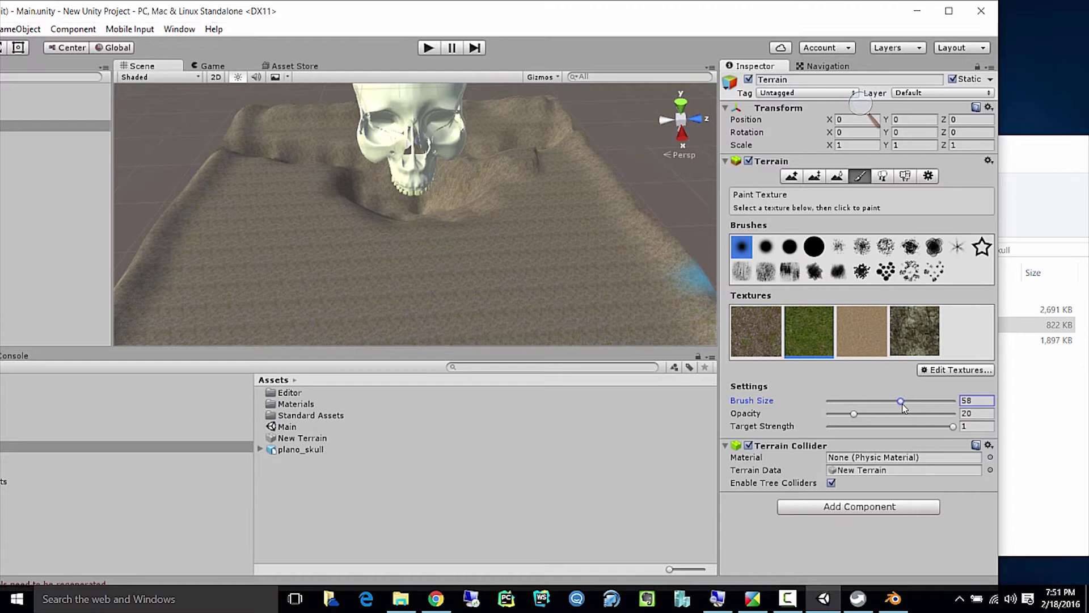
Paint grass patches over the flat terrain in front of the skull, using brush size 95 and opacity 24.
{"action": "left_click_drag", "start_coordinate": [901, 401], "coordinate": [947, 400]}
{"action": "mouse_move", "coordinate": [853, 414]}
{"action": "left_mouse_down"}
{"action": "mouse_move", "coordinate": [846, 419]}
{"action": "mouse_move", "coordinate": [857, 418]}
{"action": "left_mouse_up"}
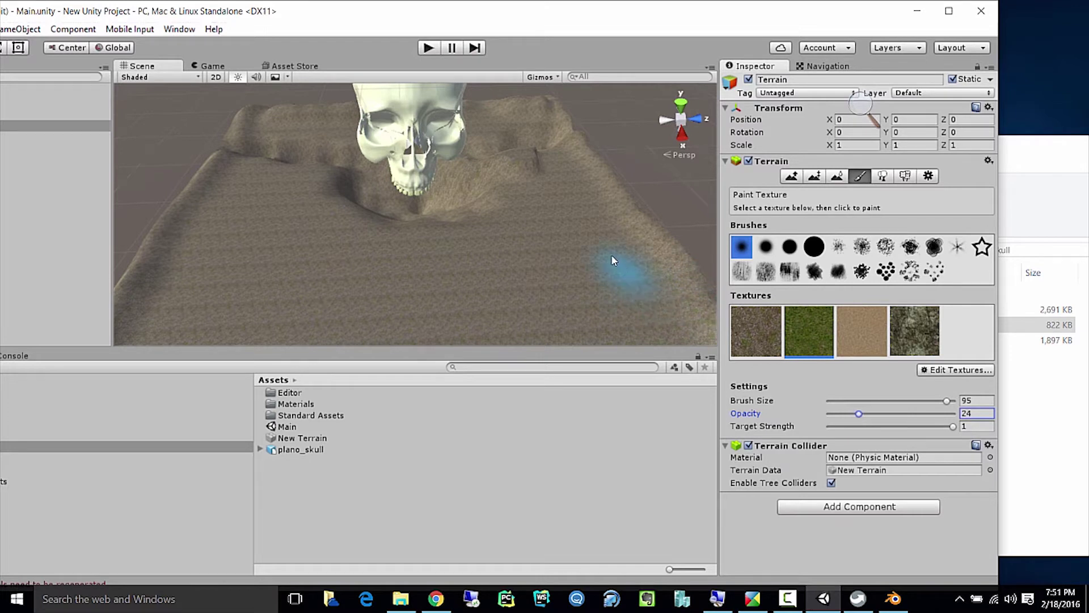
{"action": "mouse_move", "coordinate": [564, 243]}
{"action": "left_mouse_down"}
{"action": "mouse_move", "coordinate": [547, 279]}
{"action": "mouse_move", "coordinate": [504, 269]}
{"action": "mouse_move", "coordinate": [430, 280]}
{"action": "mouse_move", "coordinate": [491, 260]}
{"action": "mouse_move", "coordinate": [565, 209]}
{"action": "mouse_move", "coordinate": [561, 197]}
{"action": "mouse_move", "coordinate": [492, 251]}
{"action": "mouse_move", "coordinate": [405, 257]}
{"action": "mouse_move", "coordinate": [369, 266]}
{"action": "left_mouse_up"}
{"action": "mouse_move", "coordinate": [278, 142]}
{"action": "left_mouse_down"}
{"action": "mouse_move", "coordinate": [252, 159]}
{"action": "mouse_move", "coordinate": [266, 194]}
{"action": "mouse_move", "coordinate": [323, 249]}
{"action": "mouse_move", "coordinate": [255, 252]}
{"action": "mouse_move", "coordinate": [189, 170]}
{"action": "mouse_move", "coordinate": [246, 253]}
{"action": "mouse_move", "coordinate": [229, 278]}
{"action": "mouse_move", "coordinate": [182, 228]}
{"action": "mouse_move", "coordinate": [204, 303]}
{"action": "mouse_move", "coordinate": [216, 210]}
{"action": "mouse_move", "coordinate": [174, 257]}
{"action": "mouse_move", "coordinate": [205, 291]}
{"action": "mouse_move", "coordinate": [422, 332]}
{"action": "mouse_move", "coordinate": [557, 342]}
{"action": "mouse_move", "coordinate": [554, 307]}
{"action": "mouse_move", "coordinate": [586, 317]}
{"action": "left_mouse_up"}
{"action": "scroll", "coordinate": [404, 309], "scroll_direction": "down", "scroll_amount": 3}
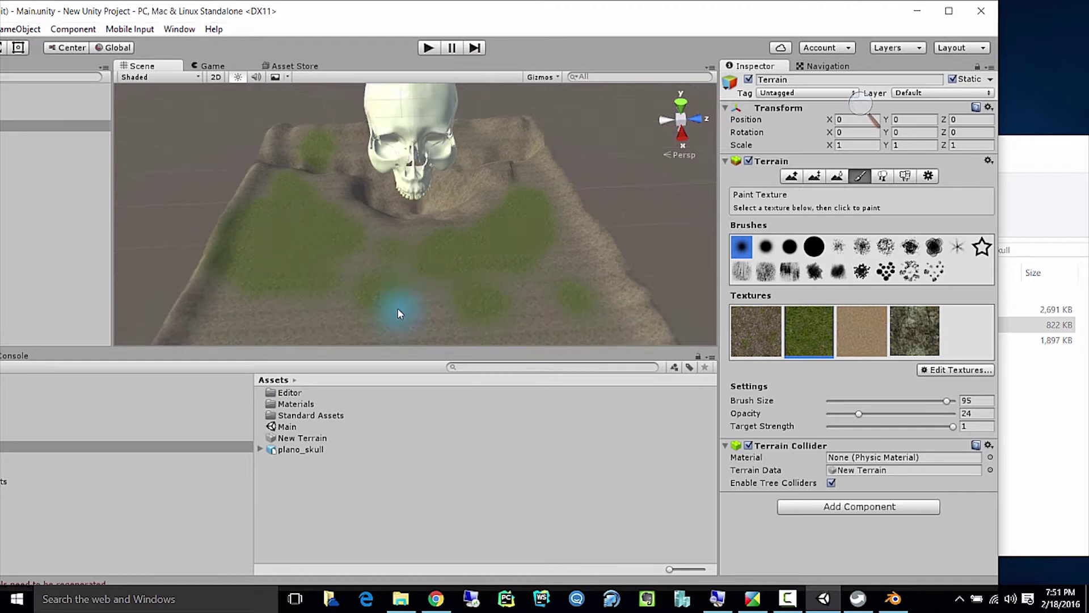
{"action": "mouse_move", "coordinate": [279, 324]}
{"action": "left_mouse_down"}
{"action": "mouse_move", "coordinate": [344, 350]}
{"action": "mouse_move", "coordinate": [365, 330]}
{"action": "mouse_move", "coordinate": [505, 346]}
{"action": "mouse_move", "coordinate": [525, 333]}
{"action": "mouse_move", "coordinate": [516, 306]}
{"action": "mouse_move", "coordinate": [471, 318]}
{"action": "mouse_move", "coordinate": [426, 315]}
{"action": "left_mouse_up"}
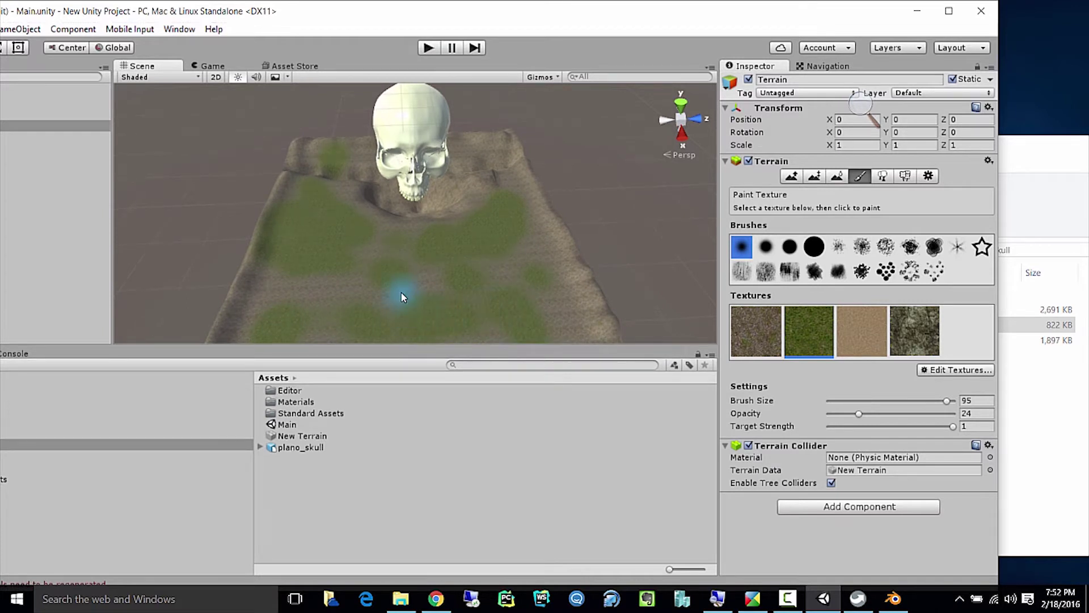
{"action": "scroll", "coordinate": [483, 306], "scroll_direction": "down", "scroll_amount": 1}
{"action": "mouse_move", "coordinate": [360, 339]}
{"action": "left_mouse_down"}
{"action": "mouse_move", "coordinate": [302, 334]}
{"action": "mouse_move", "coordinate": [274, 313]}
{"action": "mouse_move", "coordinate": [293, 286]}
{"action": "mouse_move", "coordinate": [340, 286]}
{"action": "mouse_move", "coordinate": [339, 269]}
{"action": "mouse_move", "coordinate": [417, 271]}
{"action": "left_mouse_up"}
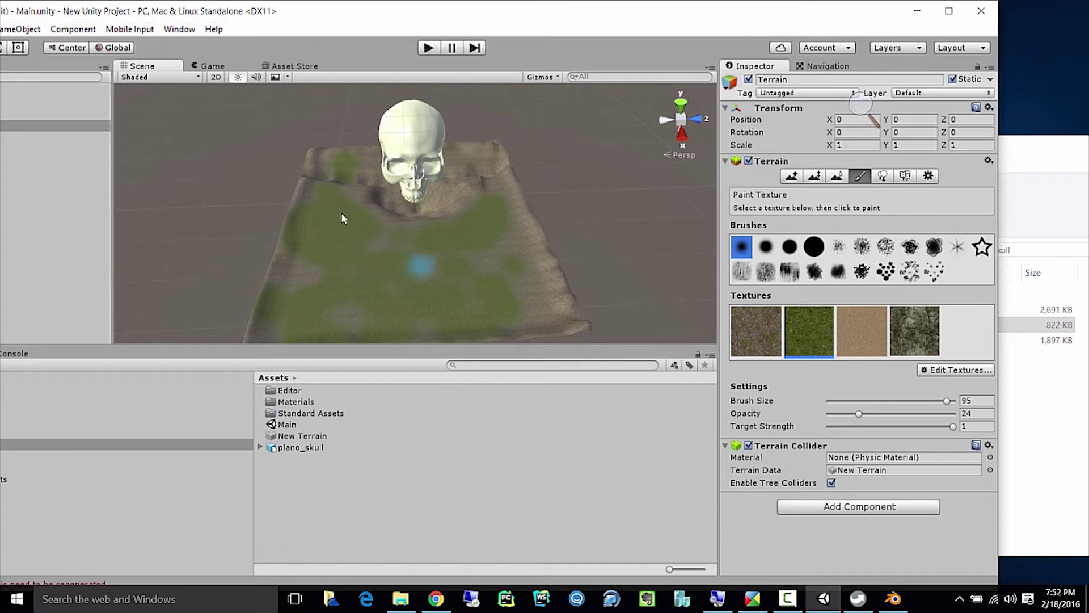
{"action": "left_click", "coordinate": [572, 303]}
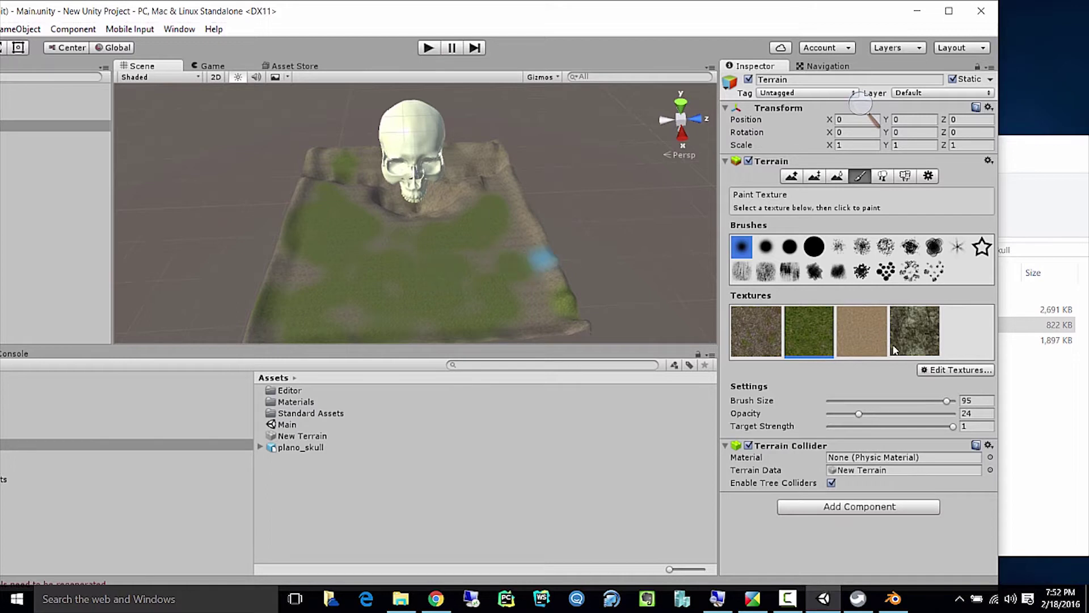
Paint a winding, branching sand path across the grass with brush size 20 and opacity 72.
{"action": "left_click", "coordinate": [863, 338]}
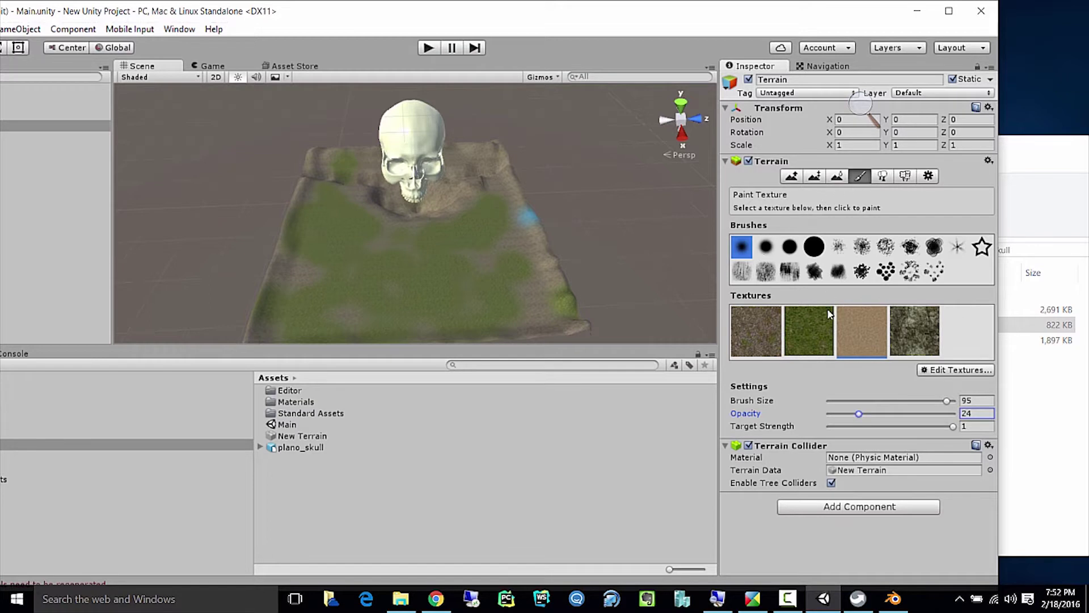
{"action": "left_click_drag", "start_coordinate": [947, 404], "coordinate": [850, 413]}
{"action": "left_click_drag", "start_coordinate": [859, 414], "coordinate": [921, 418]}
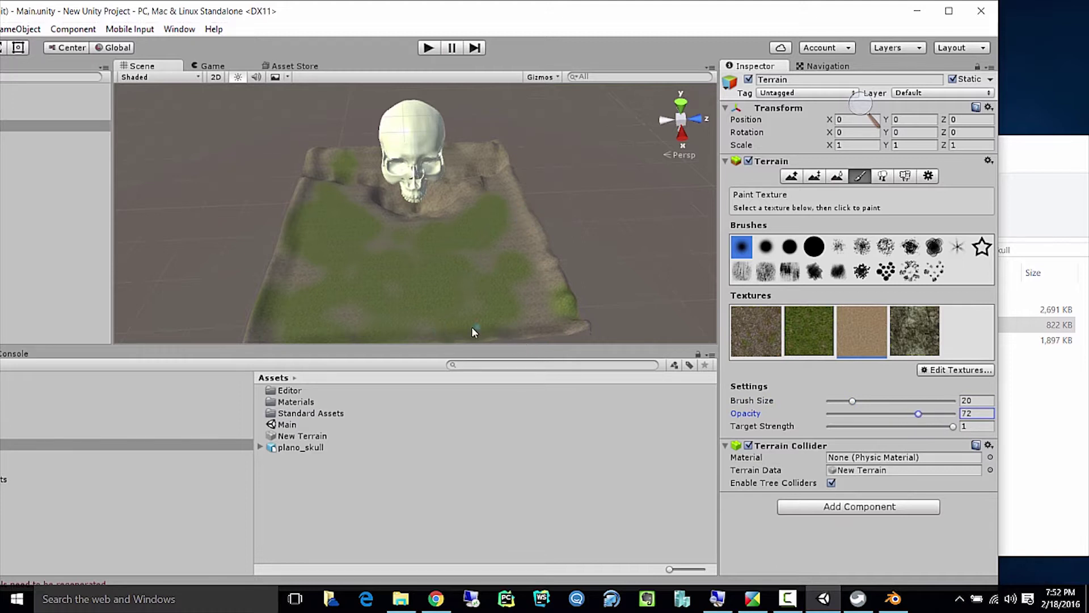
{"action": "middle_click_drag", "start_coordinate": [461, 317], "coordinate": [483, 304]}
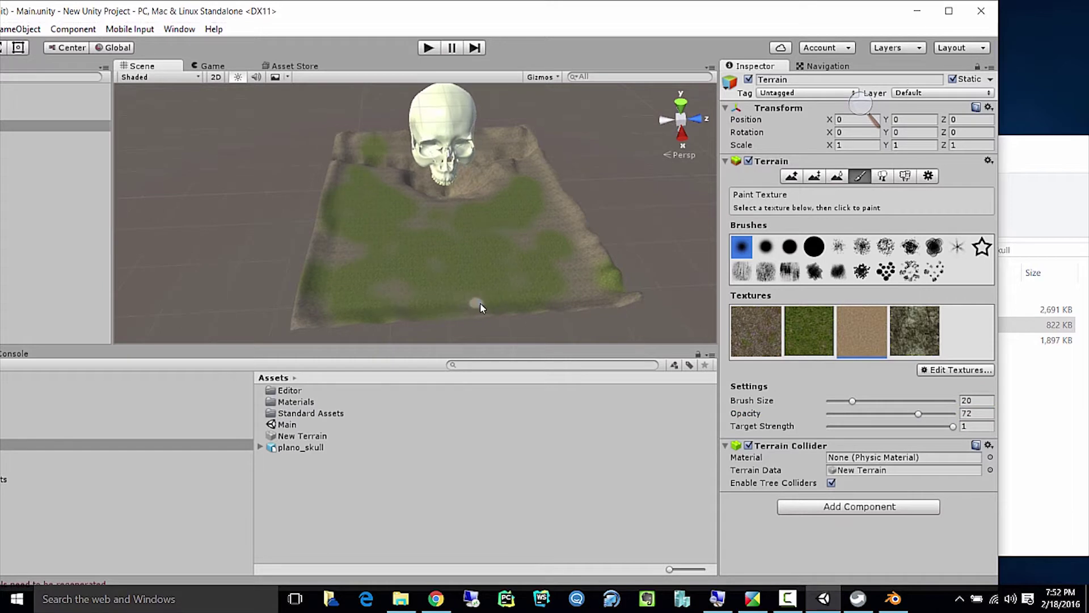
{"action": "mouse_move", "coordinate": [479, 304]}
{"action": "left_mouse_down"}
{"action": "mouse_move", "coordinate": [492, 305]}
{"action": "mouse_move", "coordinate": [466, 304]}
{"action": "left_mouse_up"}
{"action": "left_click_drag", "start_coordinate": [428, 281], "coordinate": [416, 266]}
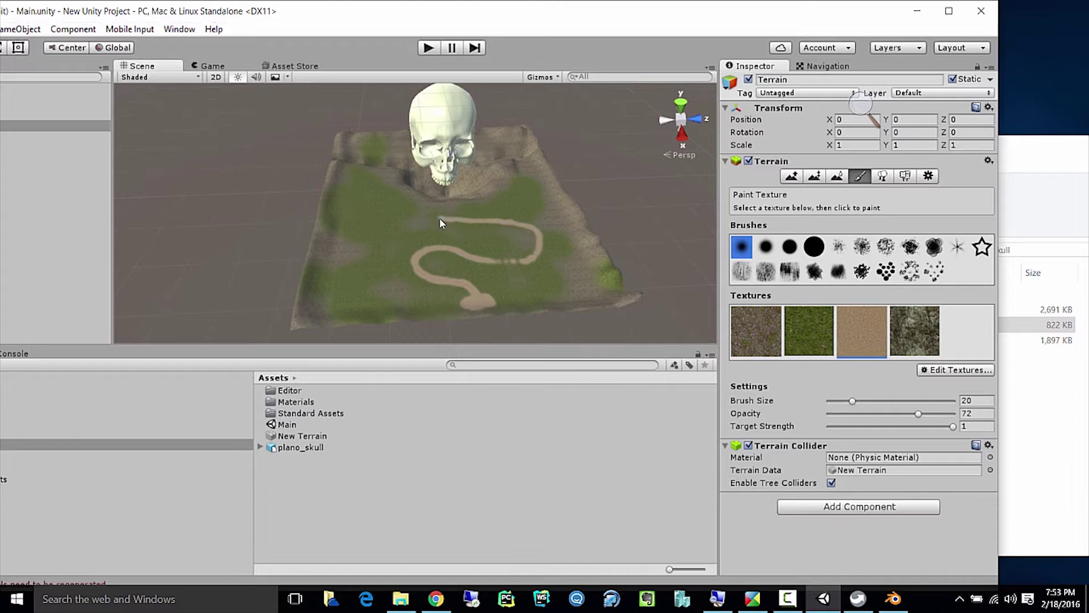
{"action": "left_click_drag", "start_coordinate": [428, 218], "coordinate": [428, 206]}
{"action": "left_click_drag", "start_coordinate": [374, 255], "coordinate": [353, 255]}
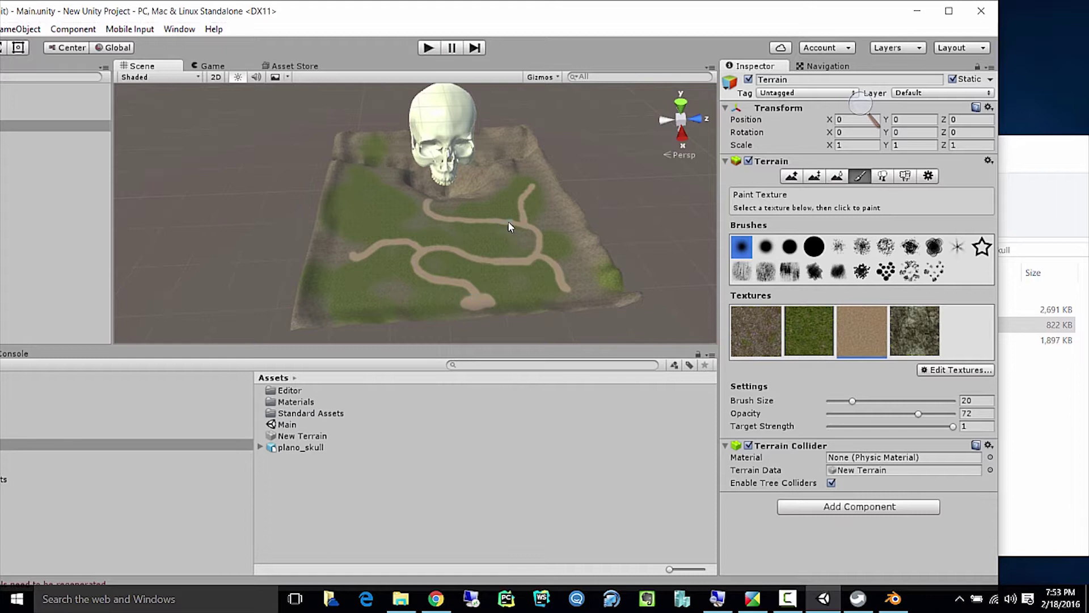
Paint the cliff rock texture onto the steep slopes and the hollow around the skull with brush size 54.
{"action": "left_click", "coordinate": [922, 328]}
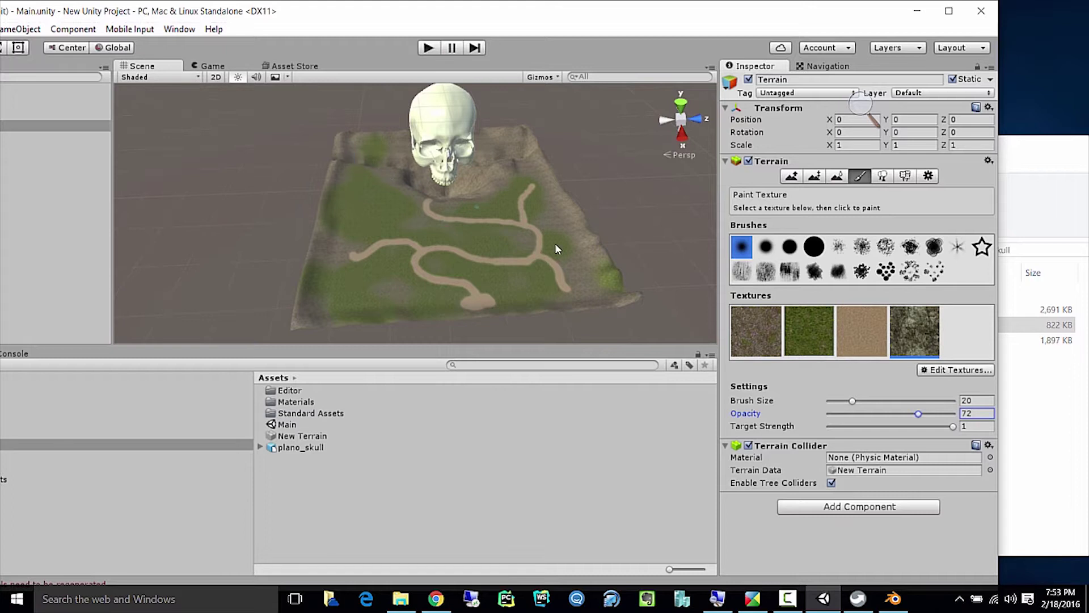
{"action": "left_click_drag", "start_coordinate": [853, 400], "coordinate": [896, 403]}
{"action": "scroll", "coordinate": [384, 169], "scroll_direction": "up", "scroll_amount": 5}
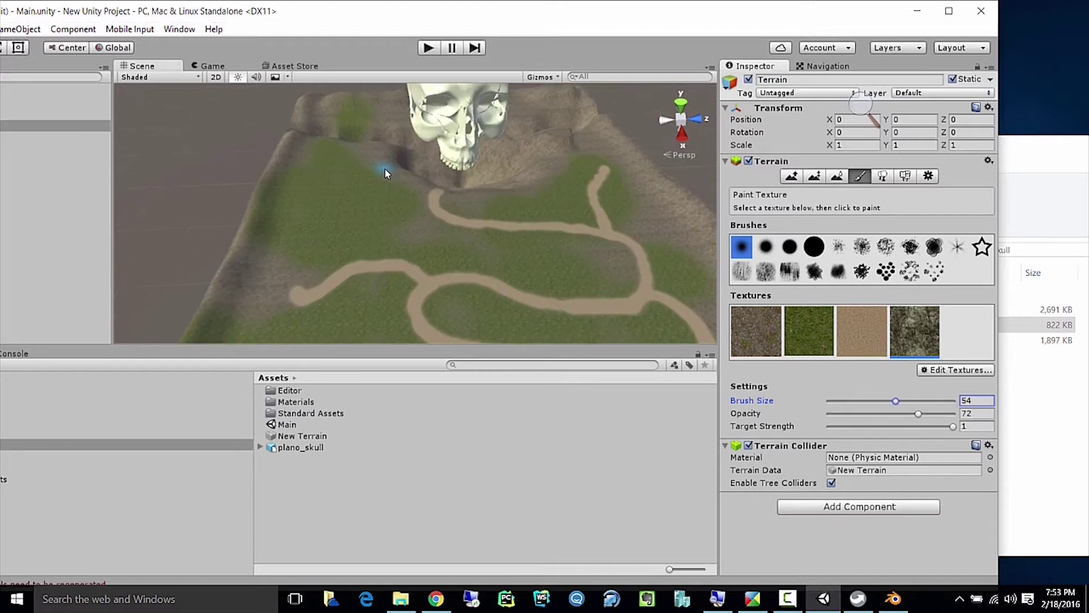
{"action": "scroll", "coordinate": [384, 168], "scroll_direction": "up", "scroll_amount": 2}
{"action": "middle_click_drag", "start_coordinate": [382, 153], "coordinate": [378, 224]}
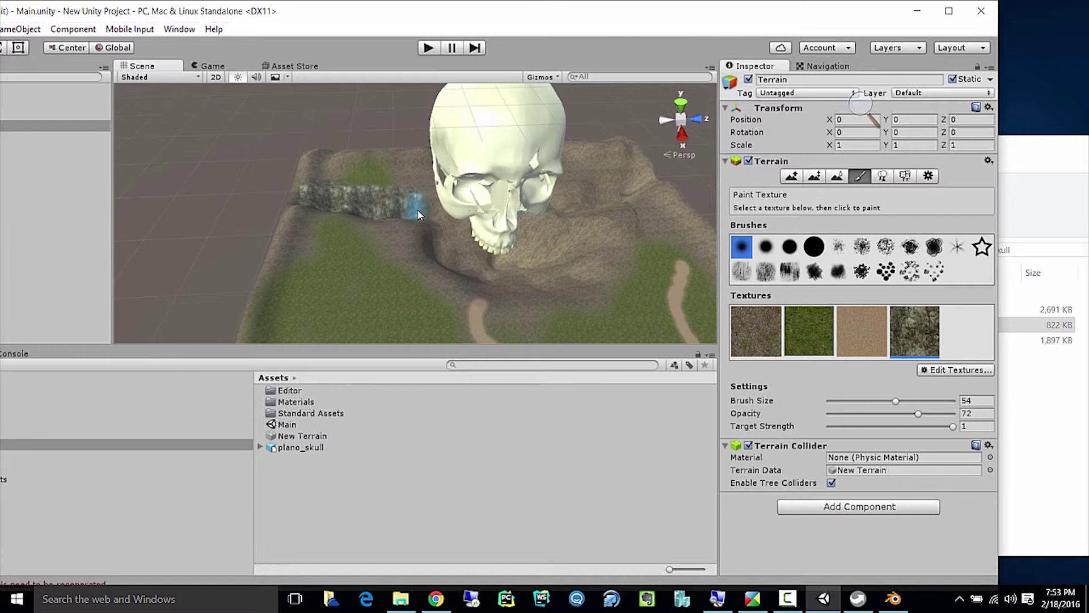
{"action": "left_click_drag", "start_coordinate": [444, 221], "coordinate": [486, 245]}
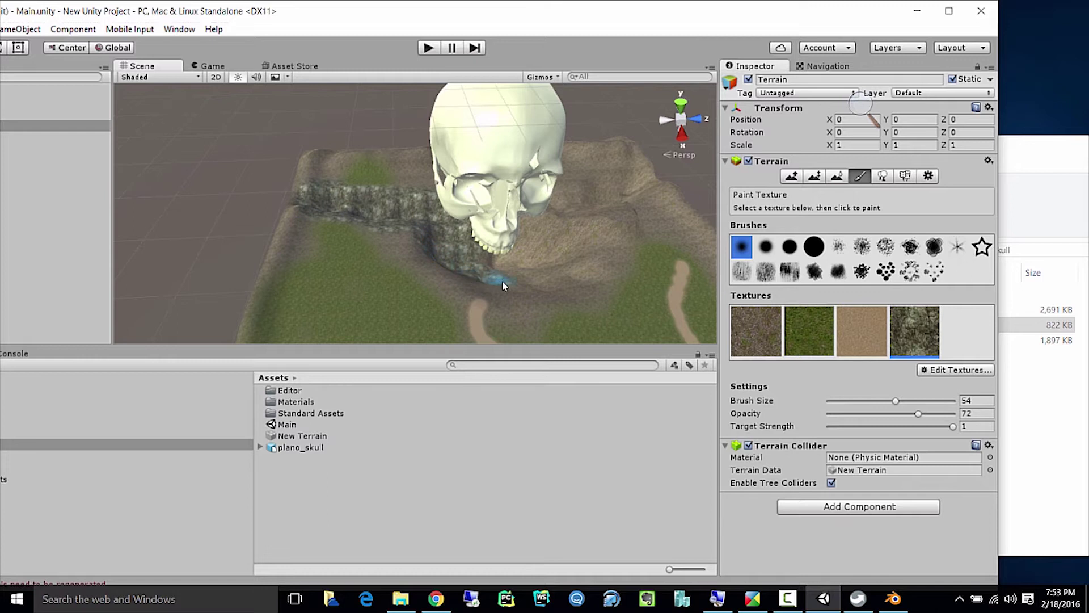
{"action": "mouse_move", "coordinate": [553, 279]}
{"action": "left_mouse_down"}
{"action": "mouse_move", "coordinate": [576, 248]}
{"action": "mouse_move", "coordinate": [572, 233]}
{"action": "mouse_move", "coordinate": [534, 240]}
{"action": "mouse_move", "coordinate": [532, 230]}
{"action": "mouse_move", "coordinate": [527, 268]}
{"action": "left_mouse_up"}
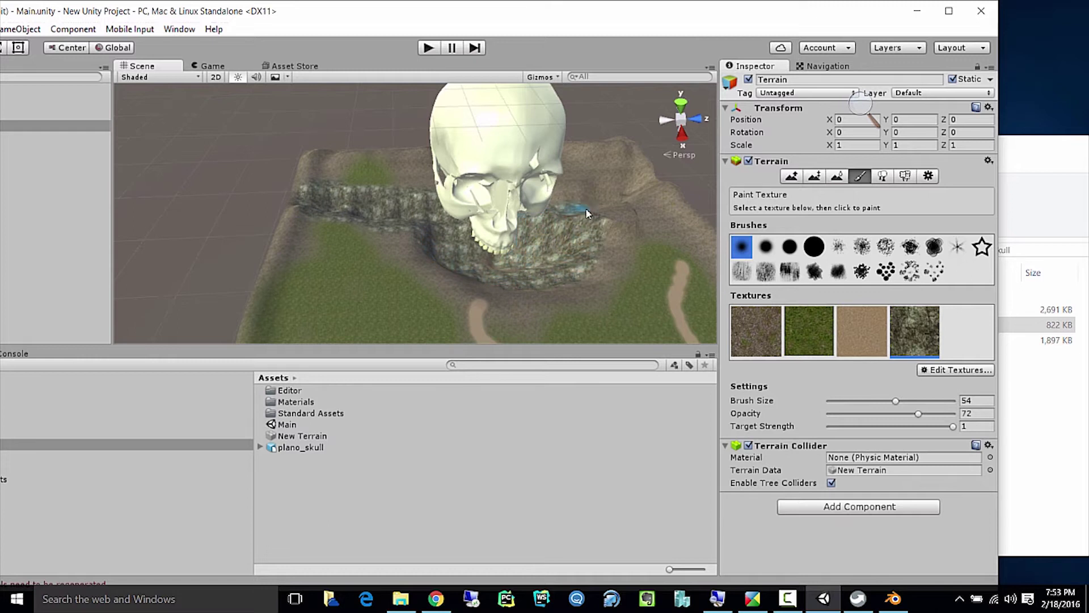
{"action": "mouse_move", "coordinate": [630, 193]}
{"action": "left_mouse_down"}
{"action": "mouse_move", "coordinate": [638, 184]}
{"action": "mouse_move", "coordinate": [555, 189]}
{"action": "mouse_move", "coordinate": [590, 207]}
{"action": "mouse_move", "coordinate": [632, 202]}
{"action": "left_mouse_up"}
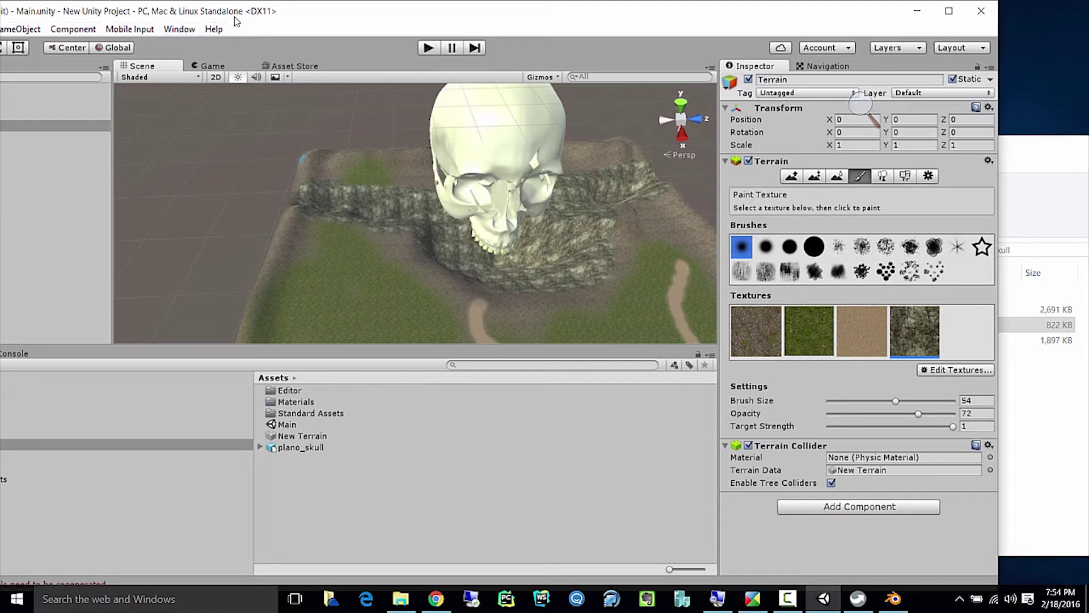
Examine the shader options and map settings of the Skull material on plano_skull.
{"action": "left_click_drag", "start_coordinate": [281, 15], "coordinate": [373, 33]}
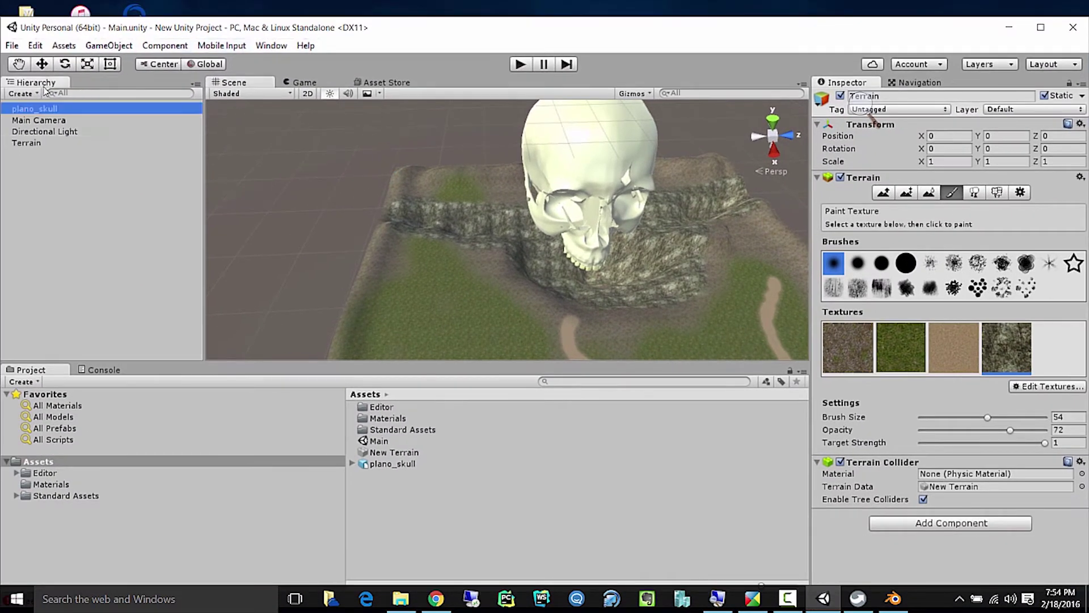
{"action": "left_click", "coordinate": [35, 108]}
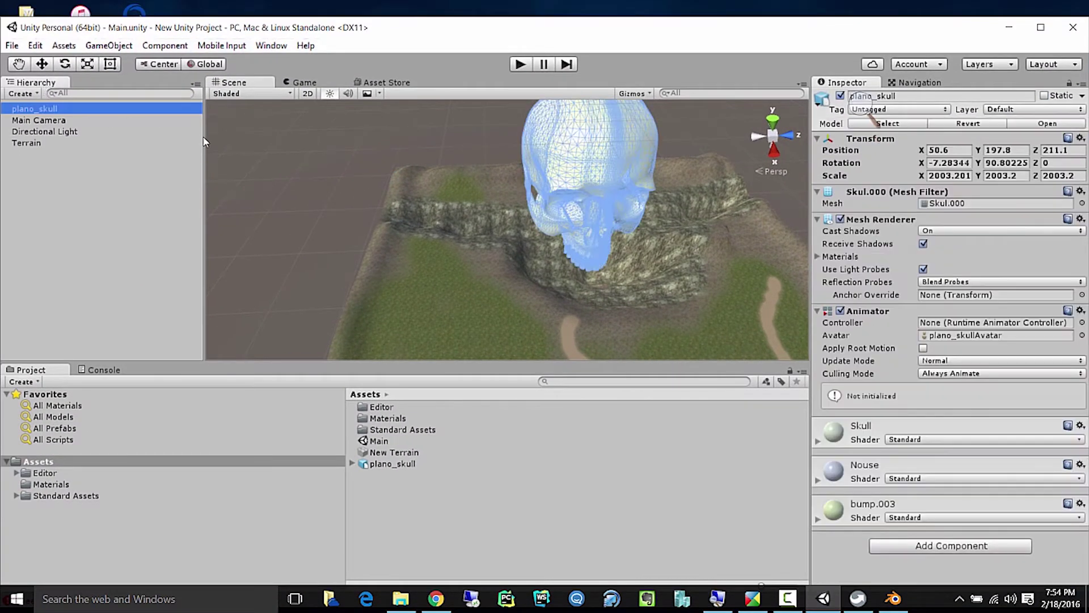
{"action": "left_click", "coordinate": [933, 440]}
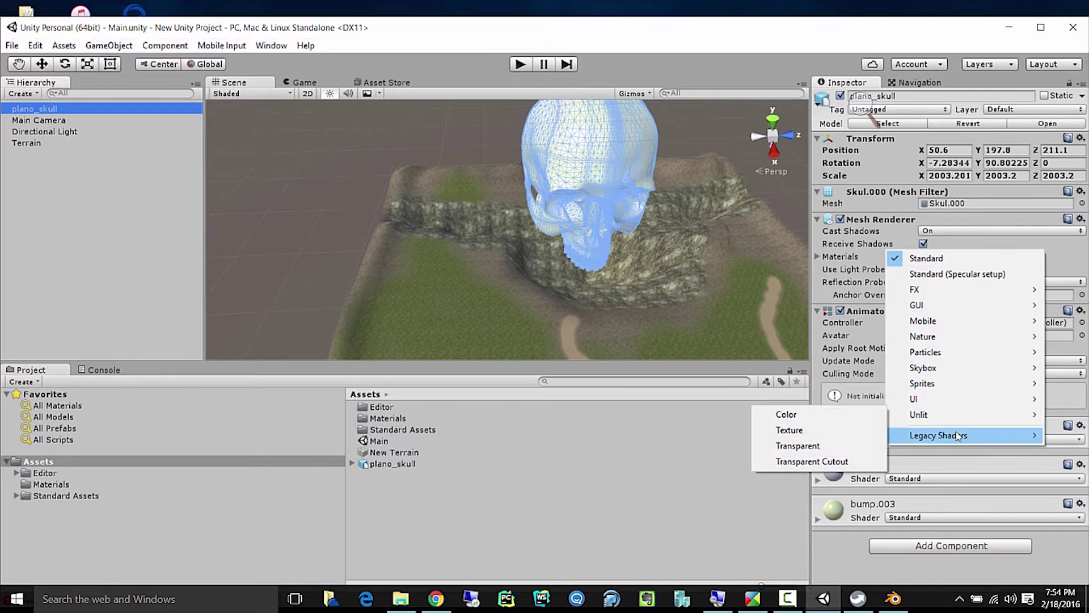
{"action": "left_click", "coordinate": [838, 561]}
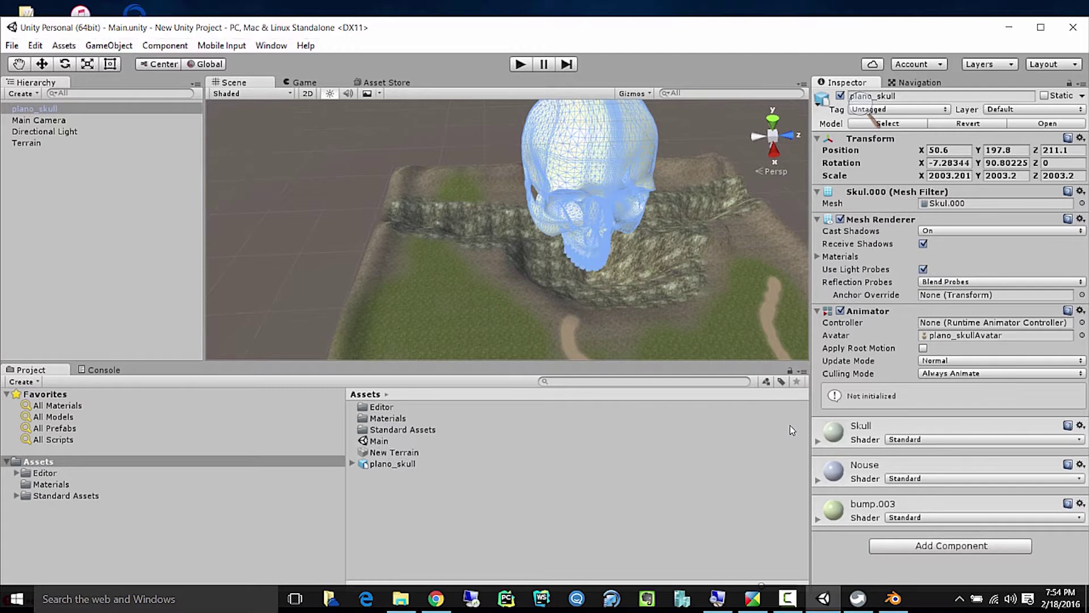
{"action": "left_click", "coordinate": [817, 442]}
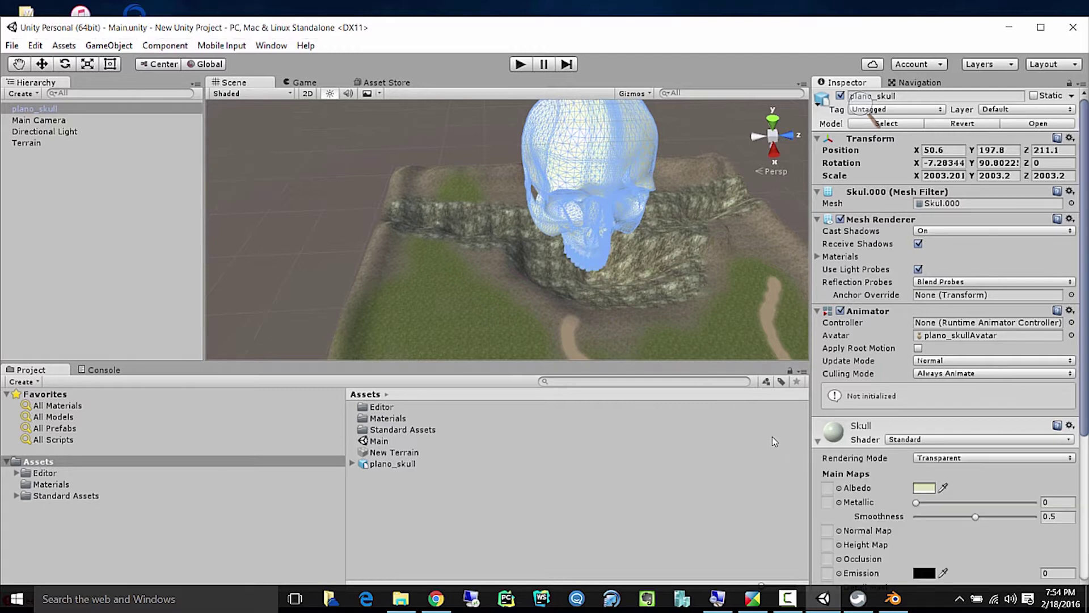
{"action": "scroll", "coordinate": [1022, 379], "scroll_direction": "down", "scroll_amount": 2}
{"action": "scroll", "coordinate": [1022, 379], "scroll_direction": "down", "scroll_amount": 5}
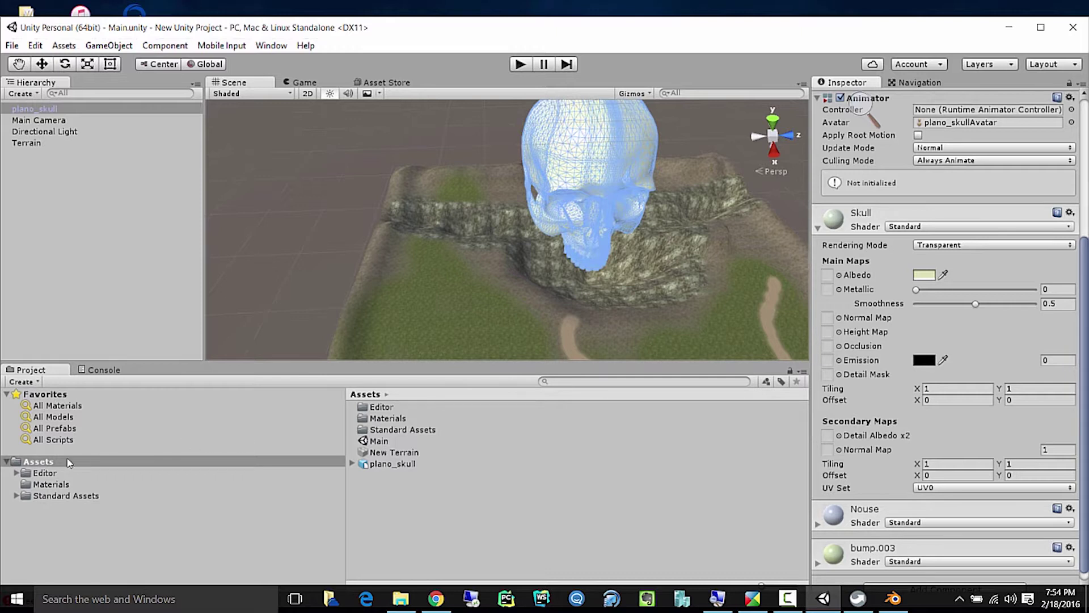
Search the project assets for "cliff" and apply the CliffAlbedoSpecular texture to the skull.
{"action": "left_click", "coordinate": [571, 383]}
{"action": "type", "text": "cliff"}
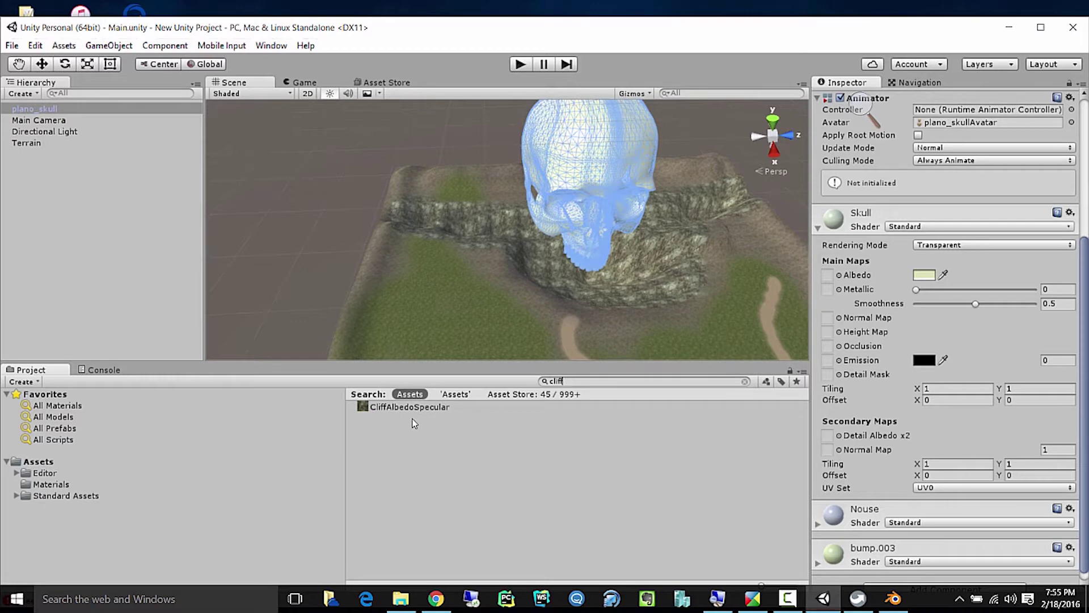
{"action": "mouse_move", "coordinate": [408, 411]}
{"action": "left_mouse_down"}
{"action": "mouse_move", "coordinate": [325, 325]}
{"action": "mouse_move", "coordinate": [521, 278]}
{"action": "left_mouse_up"}
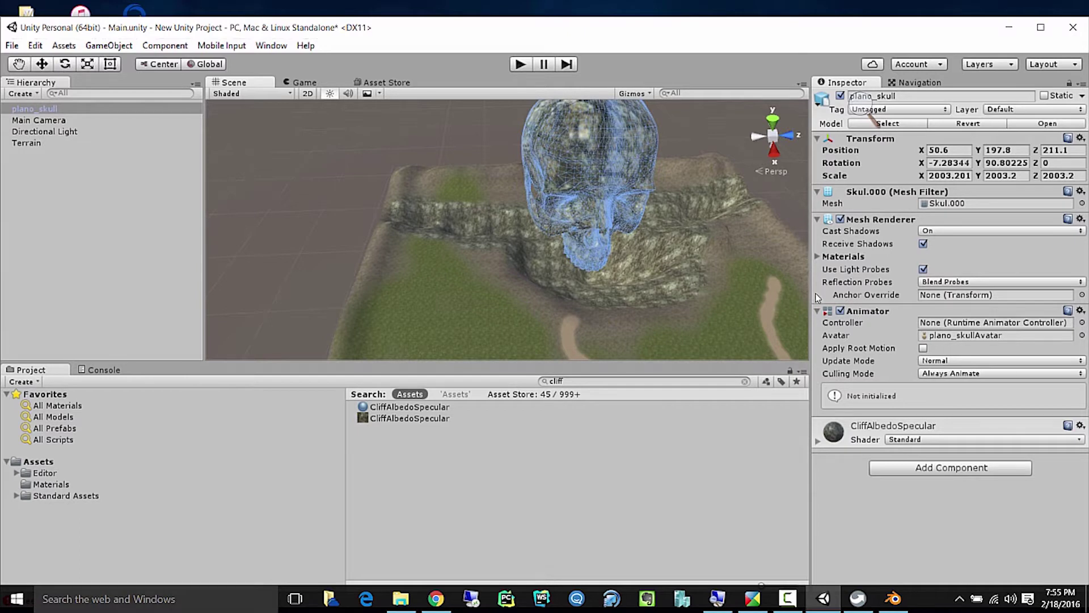
Remove the Animator component from plano_skull.
{"action": "left_click_drag", "start_coordinate": [834, 40], "coordinate": [680, 42]}
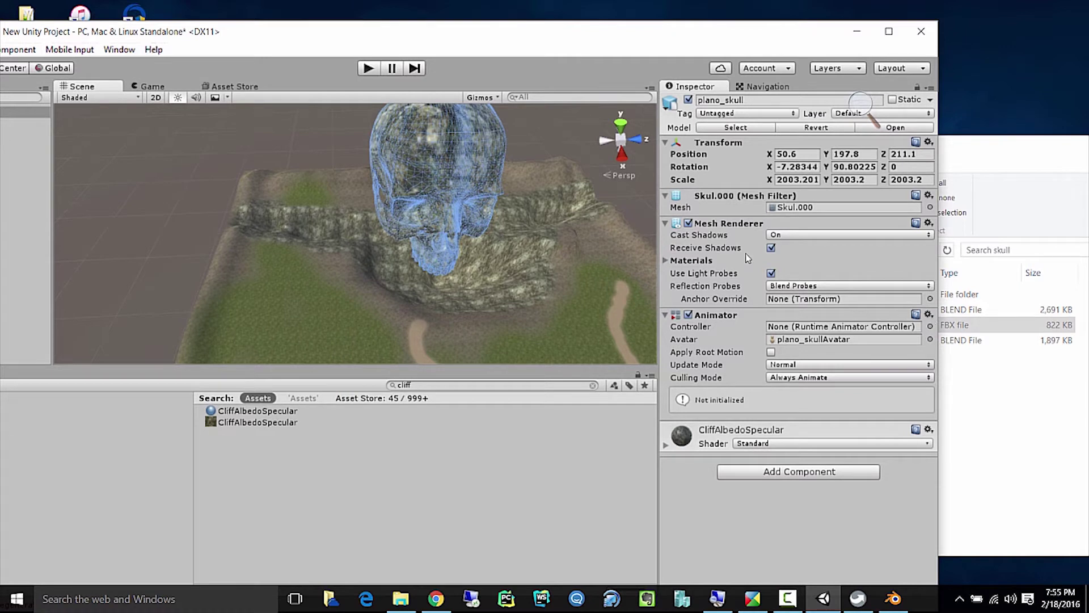
{"action": "left_click", "coordinate": [931, 316]}
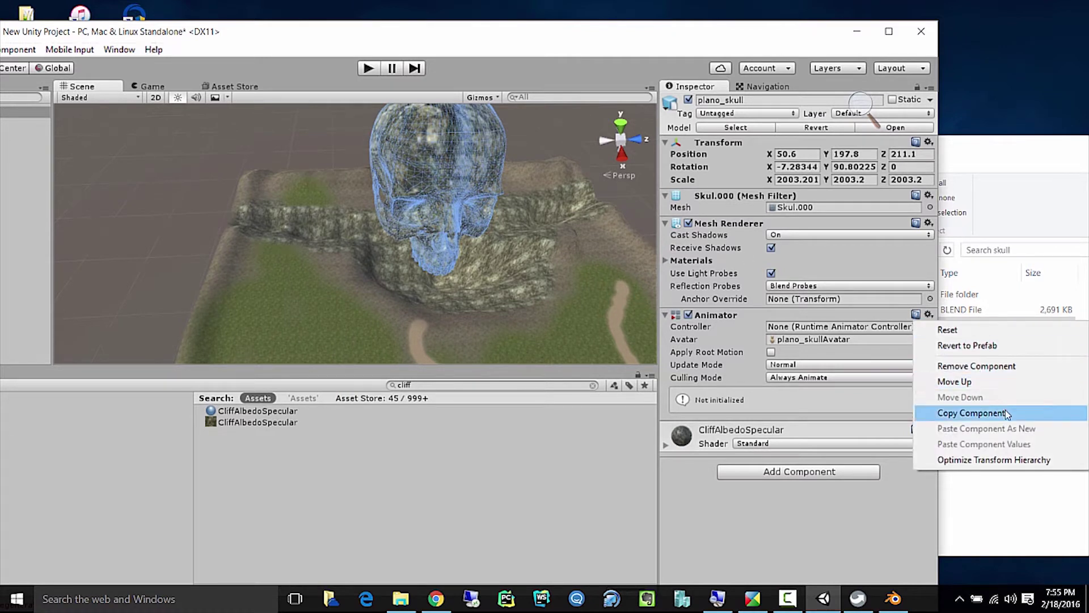
{"action": "left_click", "coordinate": [997, 366]}
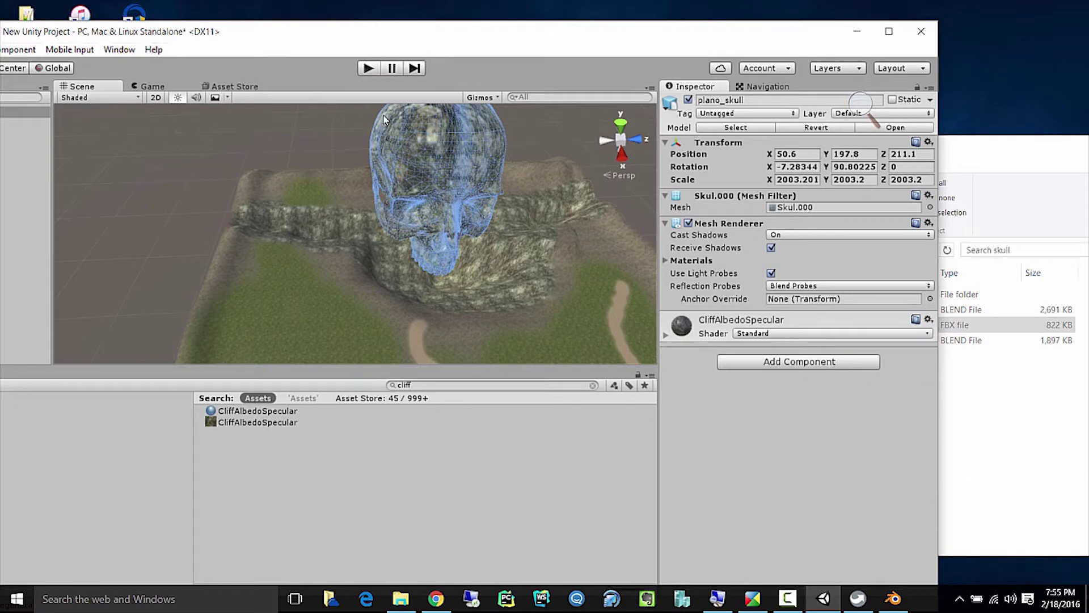
{"action": "left_click_drag", "start_coordinate": [353, 33], "coordinate": [482, 2]}
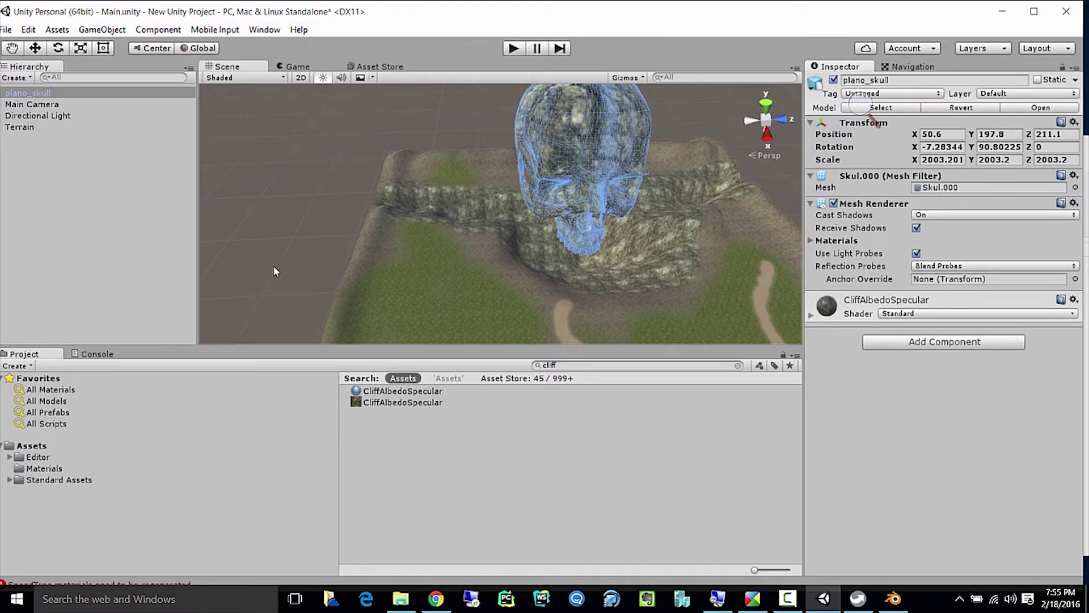
Add the Palm_Desktop prefab to the Terrain's list of placeable trees.
{"action": "left_click", "coordinate": [24, 129]}
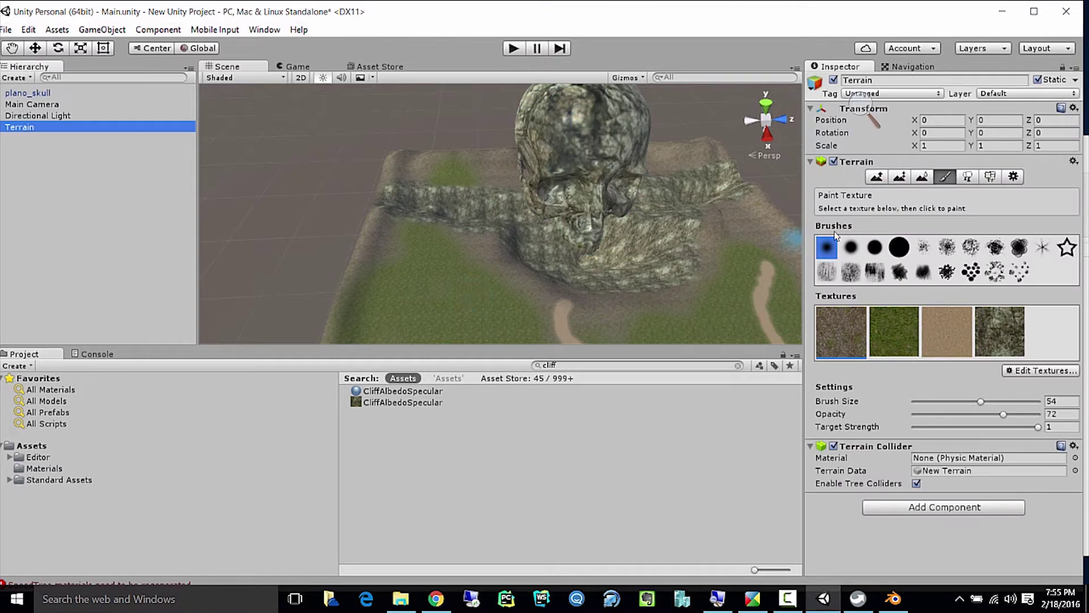
{"action": "left_click", "coordinate": [969, 180]}
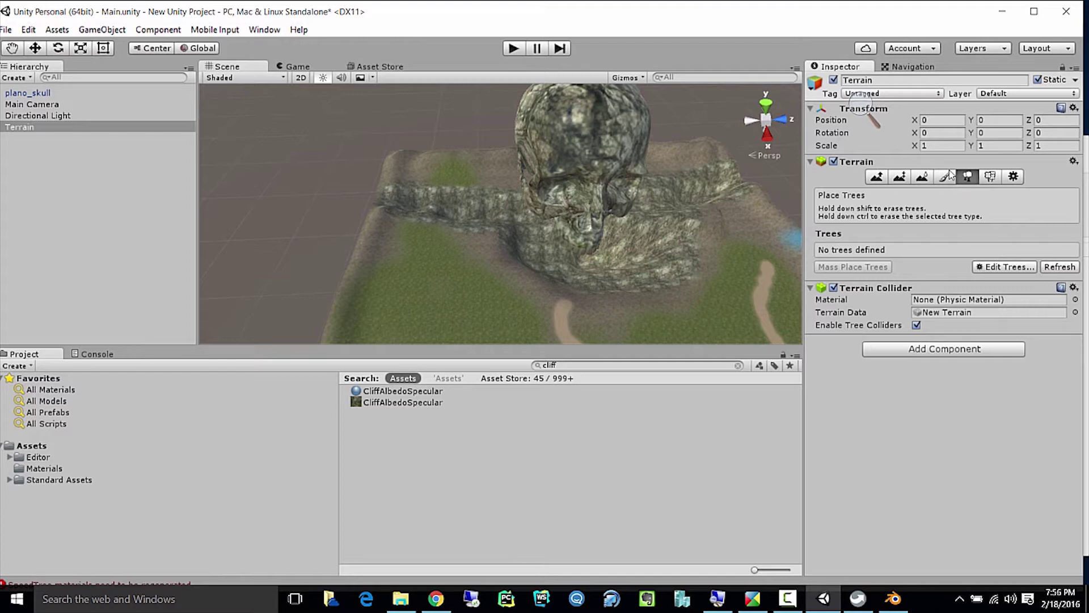
{"action": "left_click", "coordinate": [997, 268]}
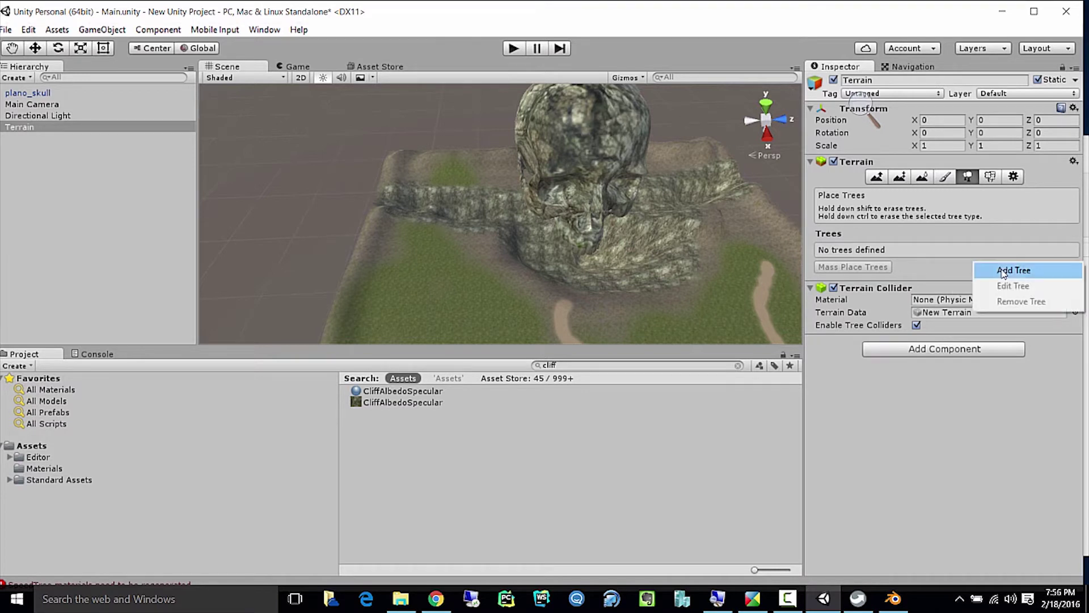
{"action": "left_click_drag", "start_coordinate": [857, 22], "coordinate": [780, 21]}
{"action": "left_click", "coordinate": [955, 268]}
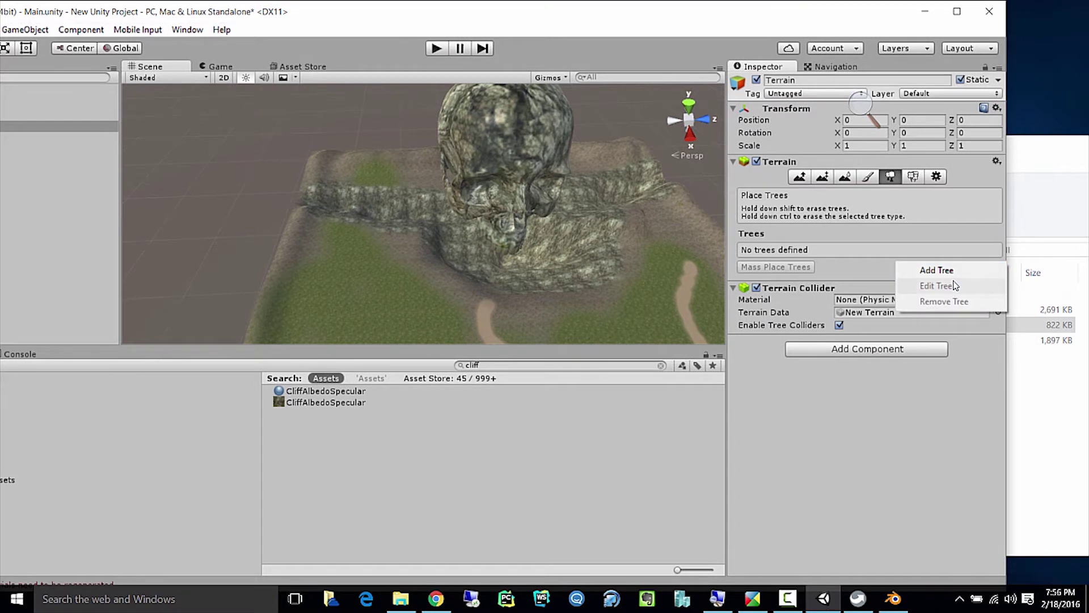
{"action": "left_click", "coordinate": [943, 270]}
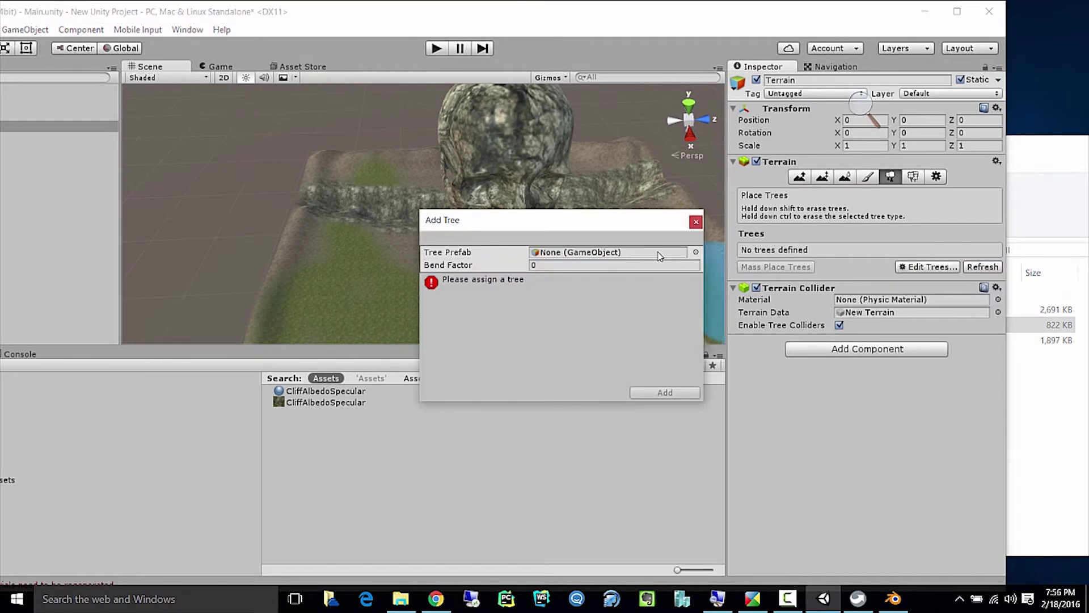
{"action": "left_click", "coordinate": [696, 253]}
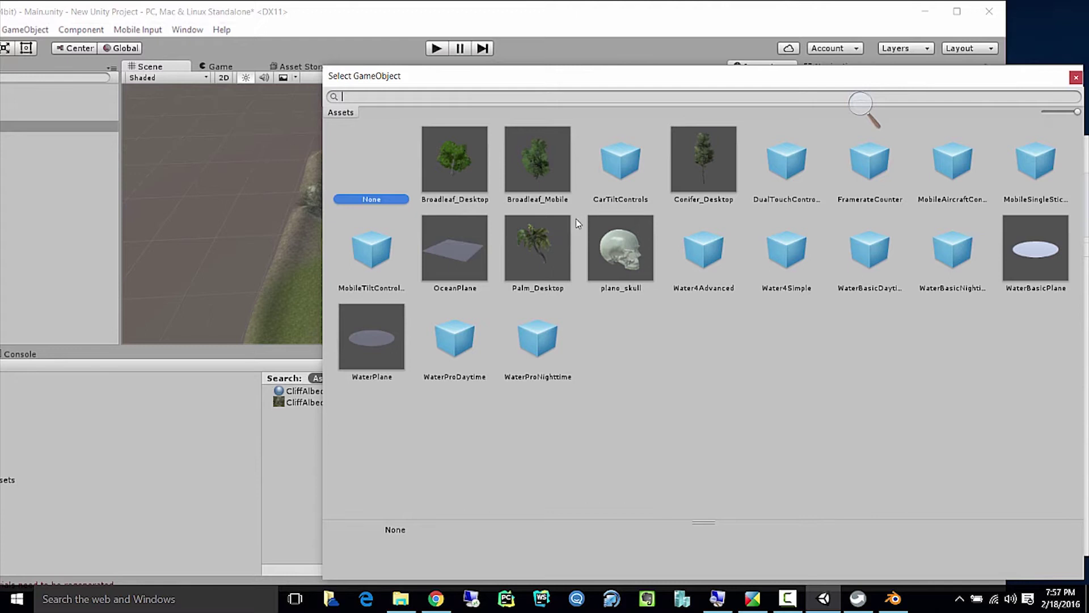
{"action": "left_click", "coordinate": [541, 244]}
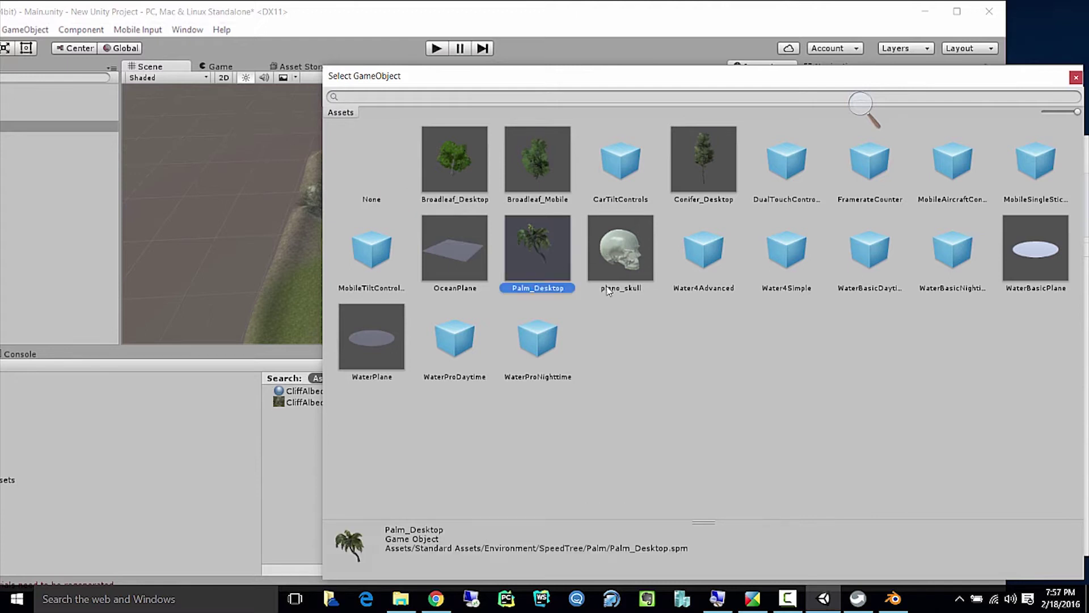
{"action": "double_click", "coordinate": [534, 249]}
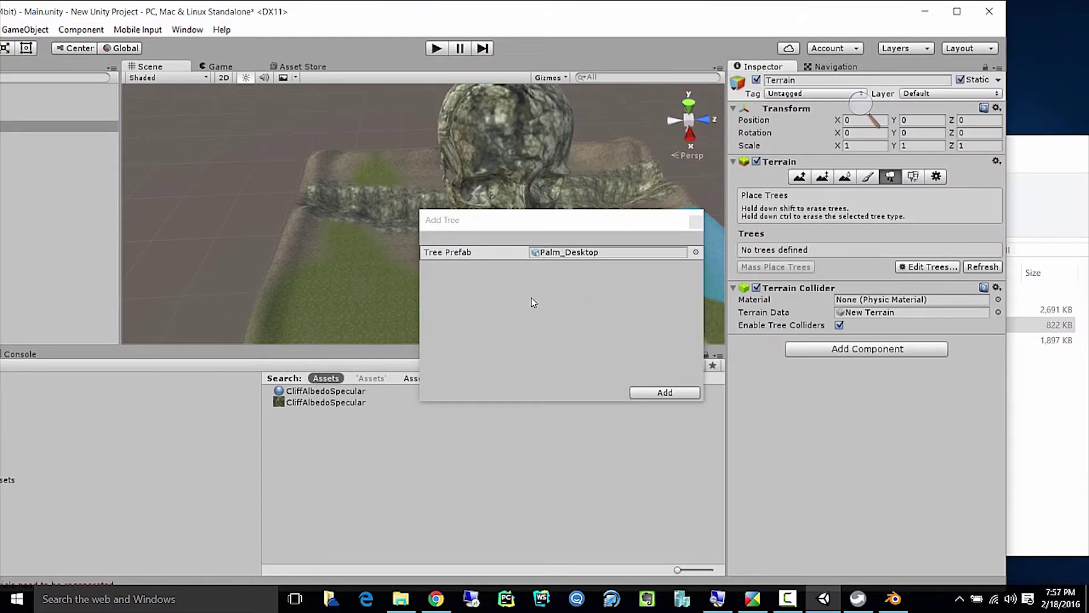
{"action": "left_click", "coordinate": [652, 403]}
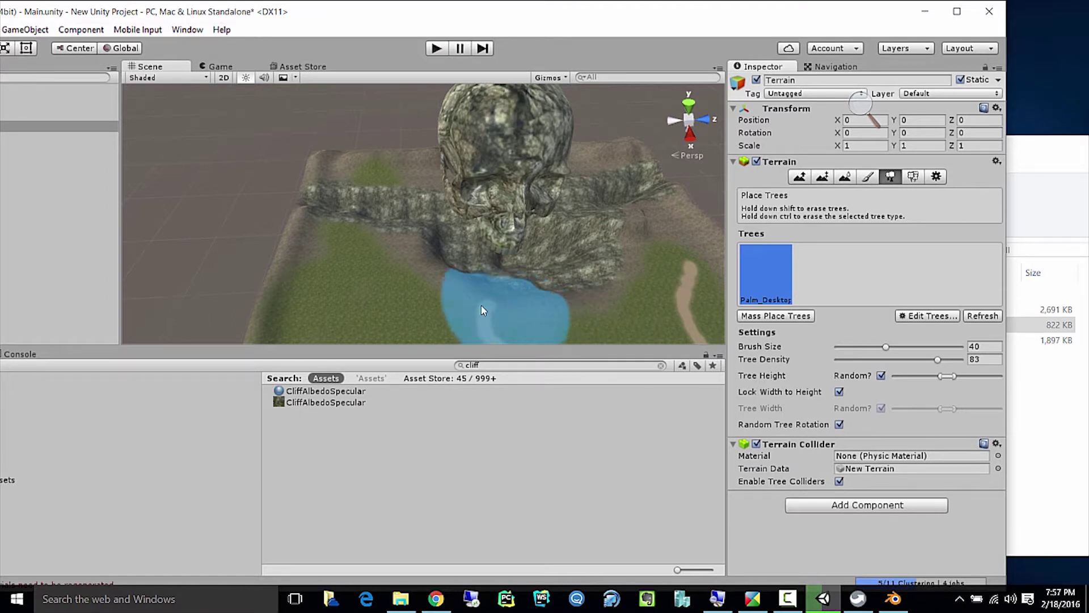
Paint palms over the grass around the dirt paths with brush size 24.2 and tree density 28.
{"action": "mouse_move", "coordinate": [417, 298]}
{"action": "middle_mouse_down"}
{"action": "mouse_move", "coordinate": [420, 187]}
{"action": "mouse_move", "coordinate": [342, 158]}
{"action": "mouse_move", "coordinate": [238, 148]}
{"action": "mouse_move", "coordinate": [244, 98]}
{"action": "mouse_move", "coordinate": [227, 94]}
{"action": "middle_mouse_up"}
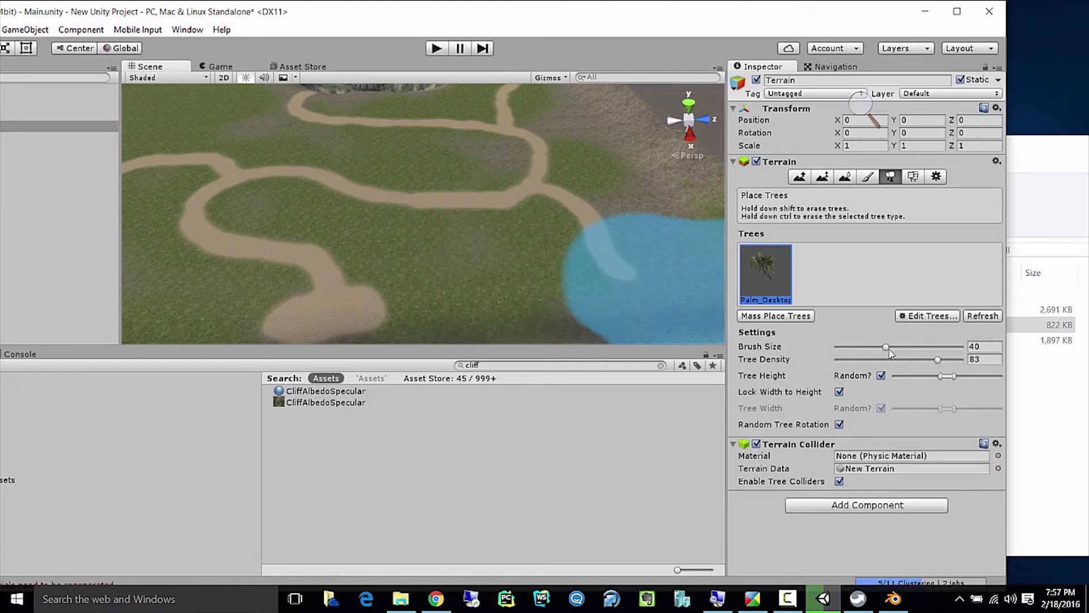
{"action": "left_click_drag", "start_coordinate": [887, 347], "coordinate": [866, 348]}
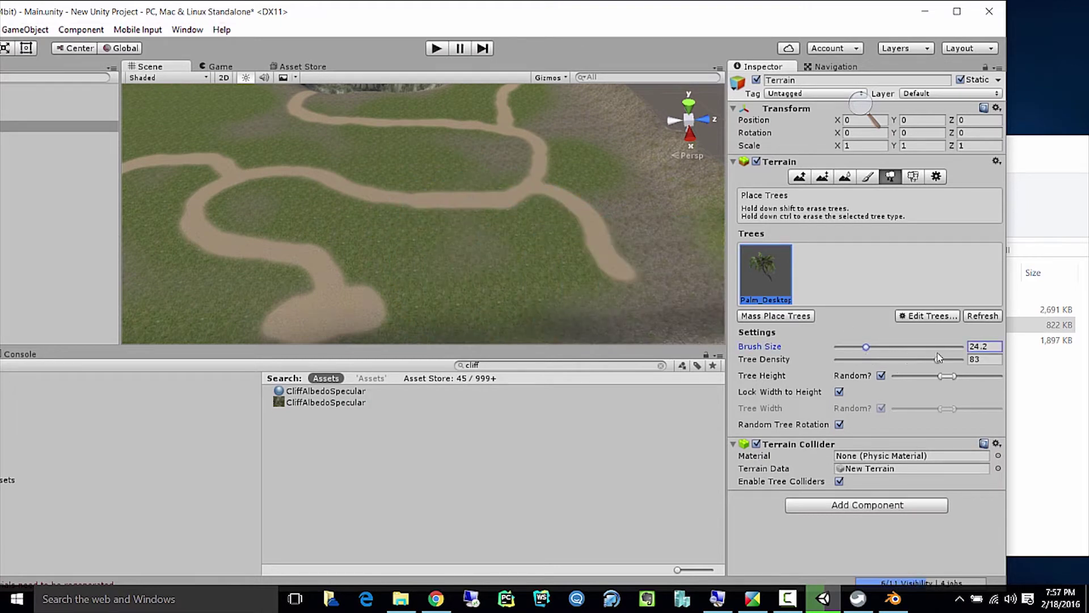
{"action": "left_click_drag", "start_coordinate": [938, 360], "coordinate": [863, 370]}
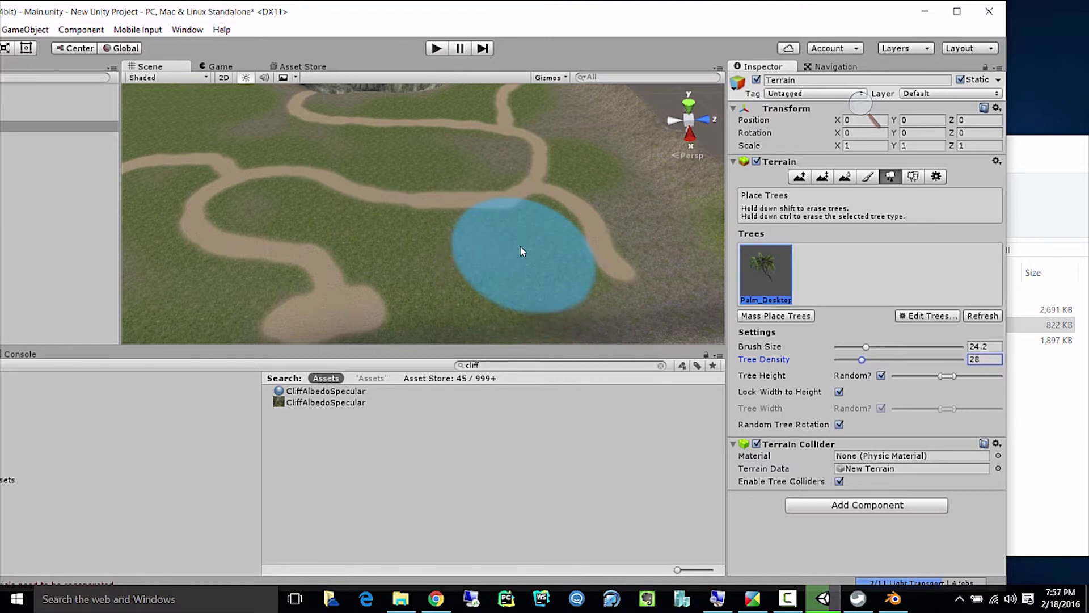
{"action": "mouse_move", "coordinate": [519, 260]}
{"action": "left_mouse_down"}
{"action": "mouse_move", "coordinate": [485, 274]}
{"action": "mouse_move", "coordinate": [434, 250]}
{"action": "mouse_move", "coordinate": [276, 210]}
{"action": "mouse_move", "coordinate": [303, 174]}
{"action": "mouse_move", "coordinate": [468, 155]}
{"action": "mouse_move", "coordinate": [231, 148]}
{"action": "mouse_move", "coordinate": [207, 279]}
{"action": "mouse_move", "coordinate": [160, 204]}
{"action": "mouse_move", "coordinate": [193, 184]}
{"action": "mouse_move", "coordinate": [494, 199]}
{"action": "mouse_move", "coordinate": [558, 172]}
{"action": "mouse_move", "coordinate": [466, 129]}
{"action": "mouse_move", "coordinate": [630, 199]}
{"action": "mouse_move", "coordinate": [652, 267]}
{"action": "mouse_move", "coordinate": [612, 329]}
{"action": "mouse_move", "coordinate": [553, 109]}
{"action": "left_mouse_up"}
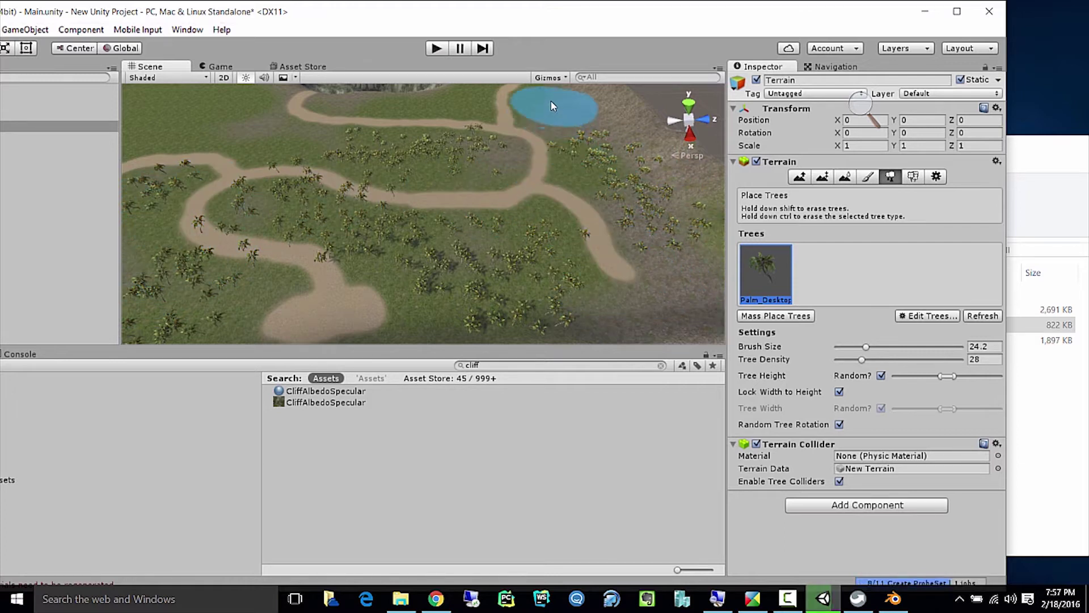
{"action": "mouse_move", "coordinate": [194, 131]}
{"action": "left_mouse_down"}
{"action": "mouse_move", "coordinate": [321, 145]}
{"action": "mouse_move", "coordinate": [418, 256]}
{"action": "mouse_move", "coordinate": [492, 316]}
{"action": "left_mouse_up"}
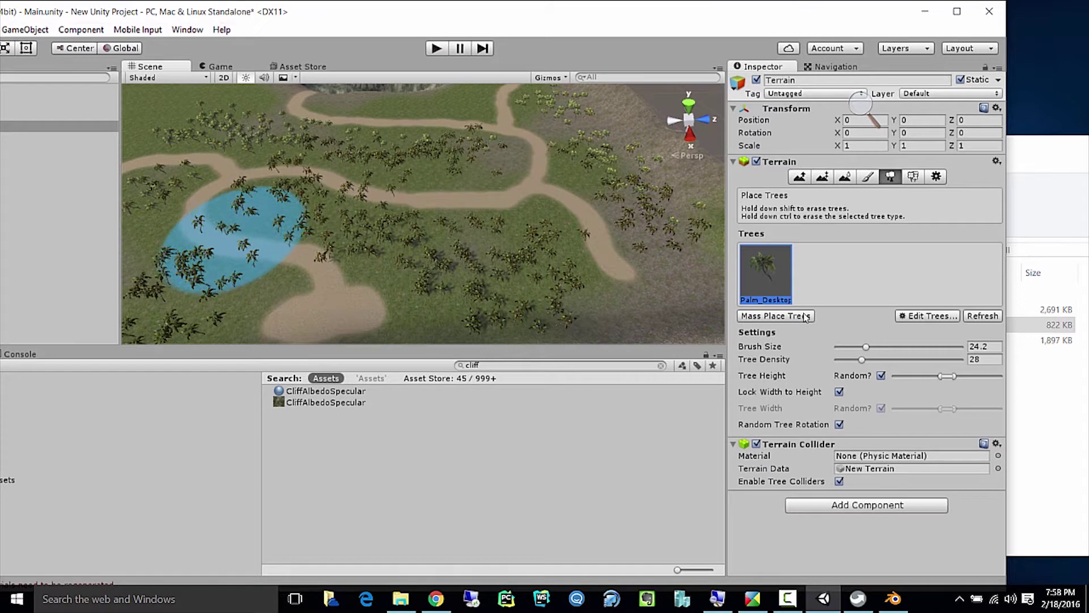
Erase the palms standing on the dirt paths with brush size 5.
{"action": "scroll", "coordinate": [681, 307], "scroll_direction": "up", "scroll_amount": 2}
{"action": "left_click_drag", "start_coordinate": [867, 348], "coordinate": [842, 348]}
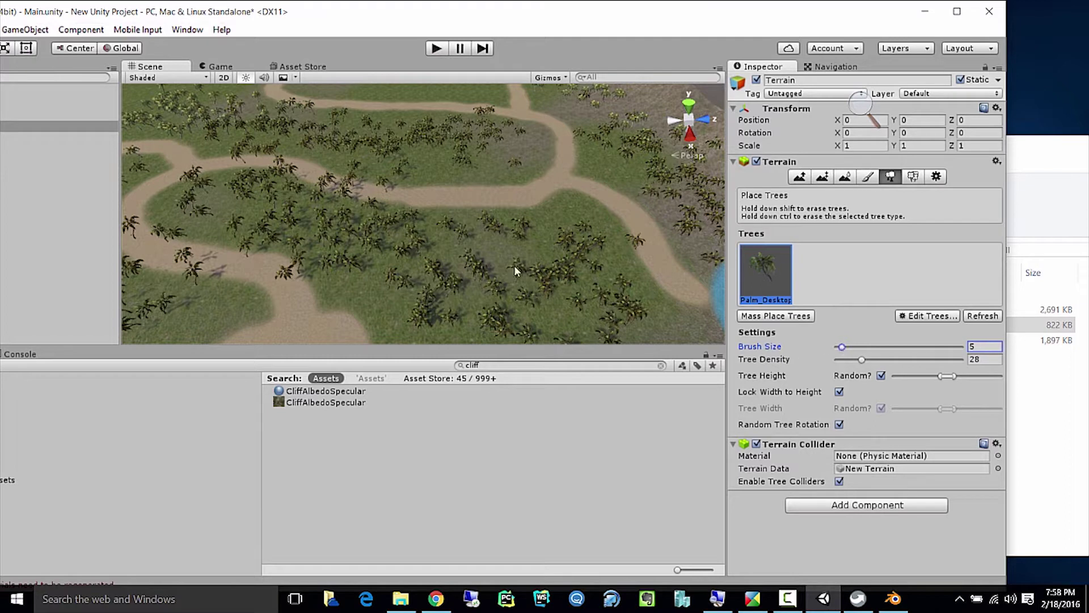
{"action": "scroll", "coordinate": [404, 246], "scroll_direction": "down", "scroll_amount": 3}
{"action": "mouse_move", "coordinate": [557, 279]}
{"action": "middle_mouse_down"}
{"action": "mouse_move", "coordinate": [501, 282]}
{"action": "mouse_move", "coordinate": [468, 262]}
{"action": "middle_mouse_up"}
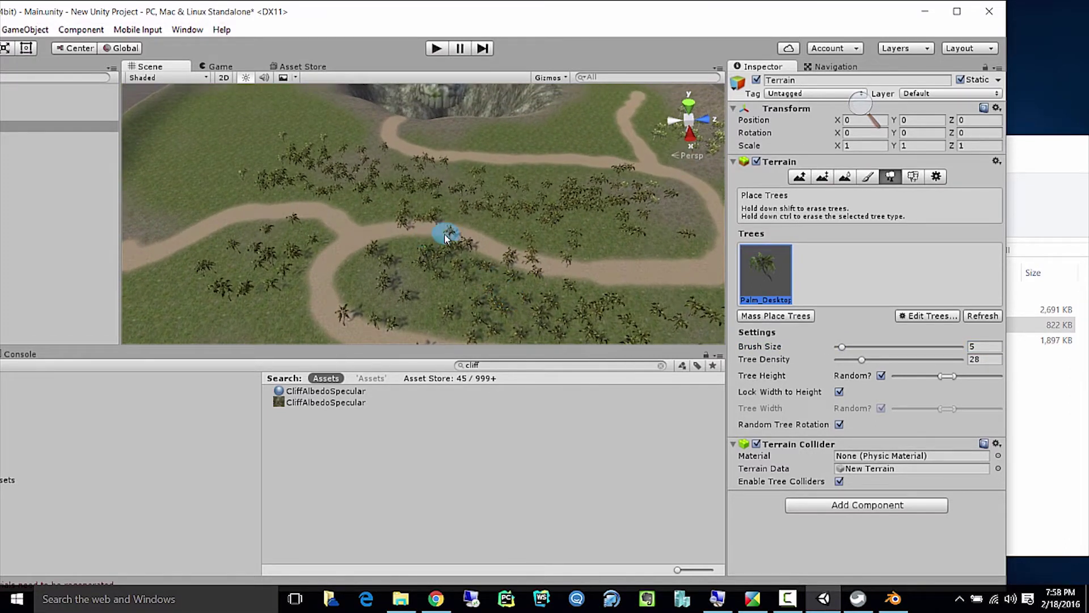
{"action": "left_click", "coordinate": [396, 230]}
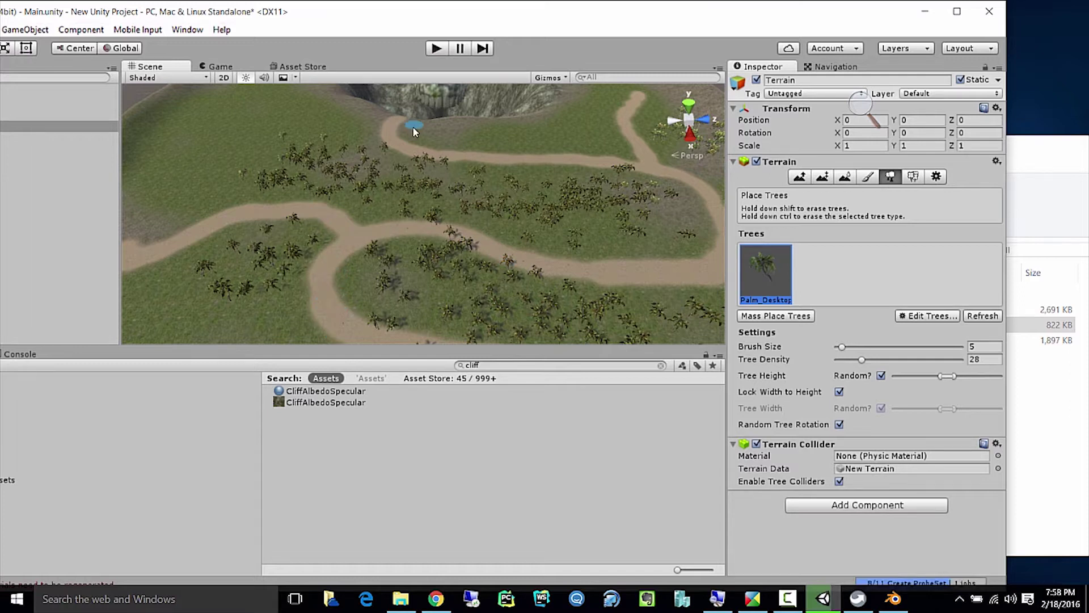
{"action": "scroll", "coordinate": [657, 231], "scroll_direction": "up", "scroll_amount": 6}
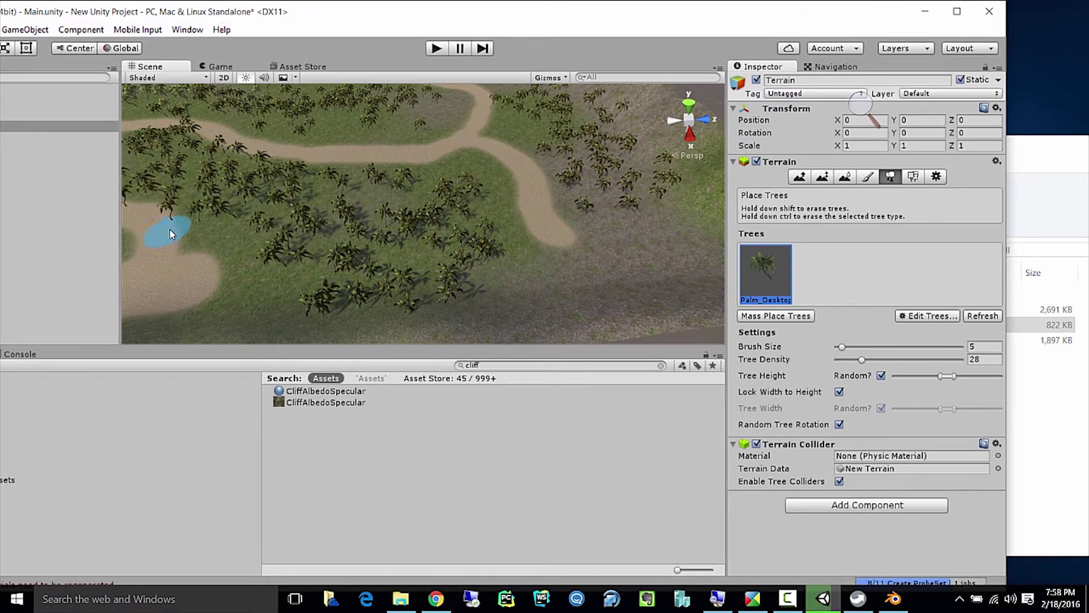
{"action": "scroll", "coordinate": [172, 243], "scroll_direction": "up", "scroll_amount": 1}
{"action": "scroll", "coordinate": [173, 243], "scroll_direction": "down", "scroll_amount": 2}
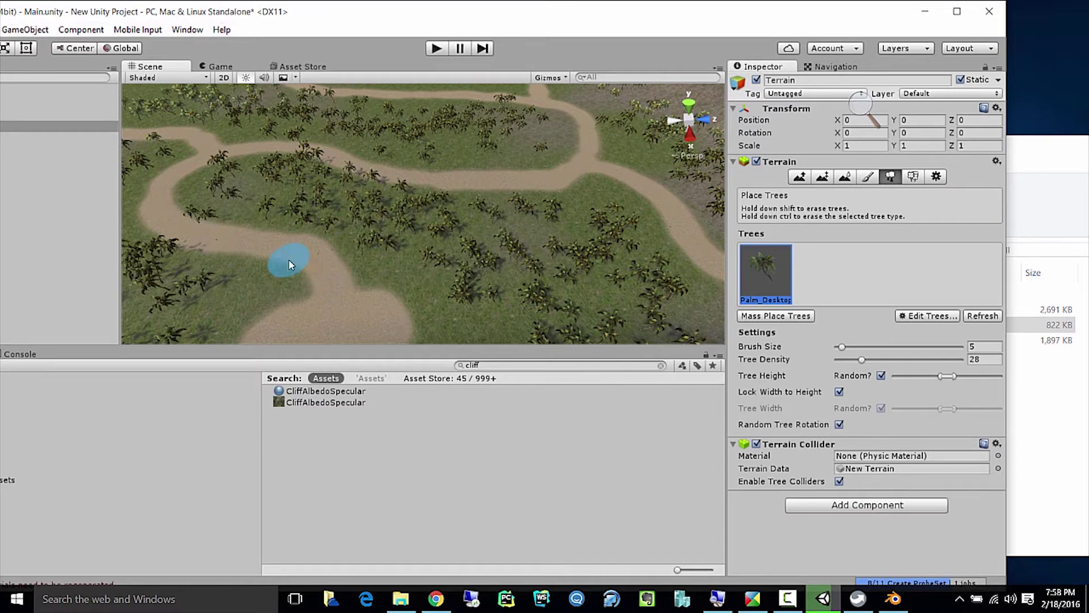
Add the Broadleaf_Desktop prefab as a second tree type for the Terrain.
{"action": "left_click", "coordinate": [930, 318]}
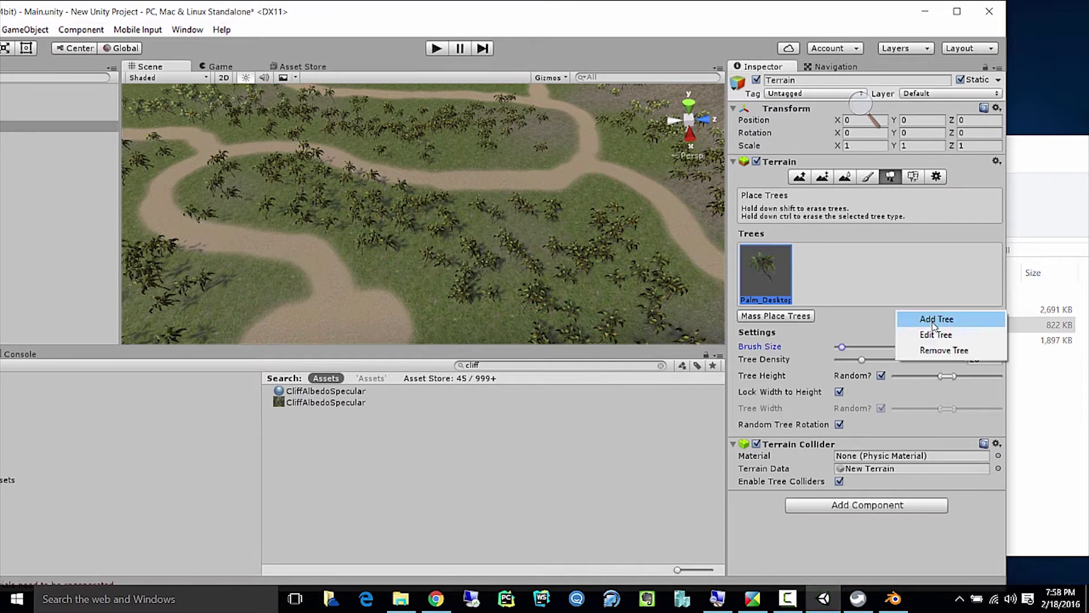
{"action": "left_click", "coordinate": [937, 319]}
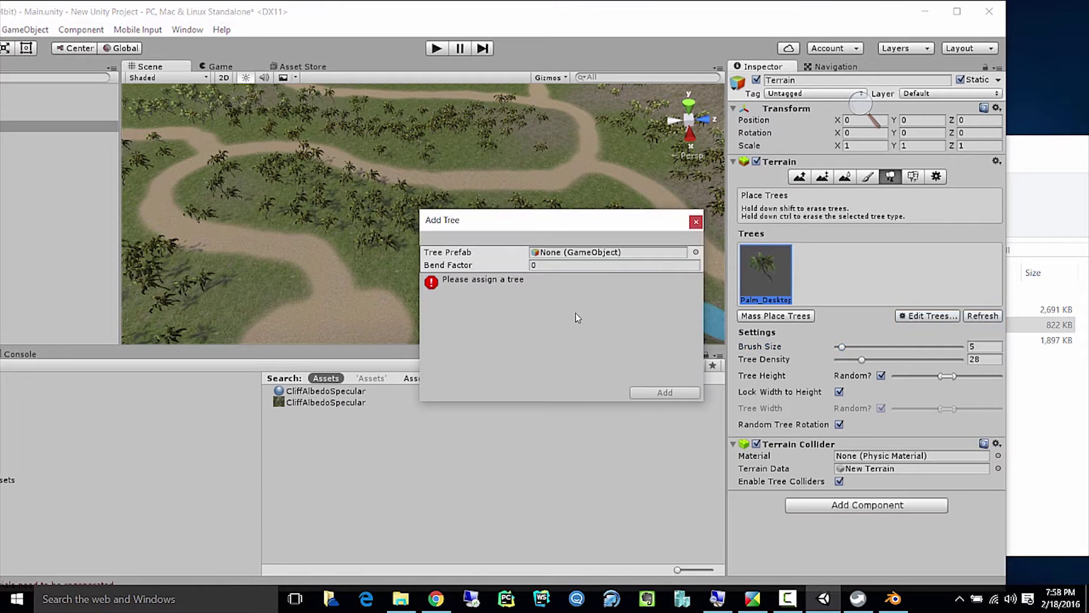
{"action": "left_click", "coordinate": [696, 252]}
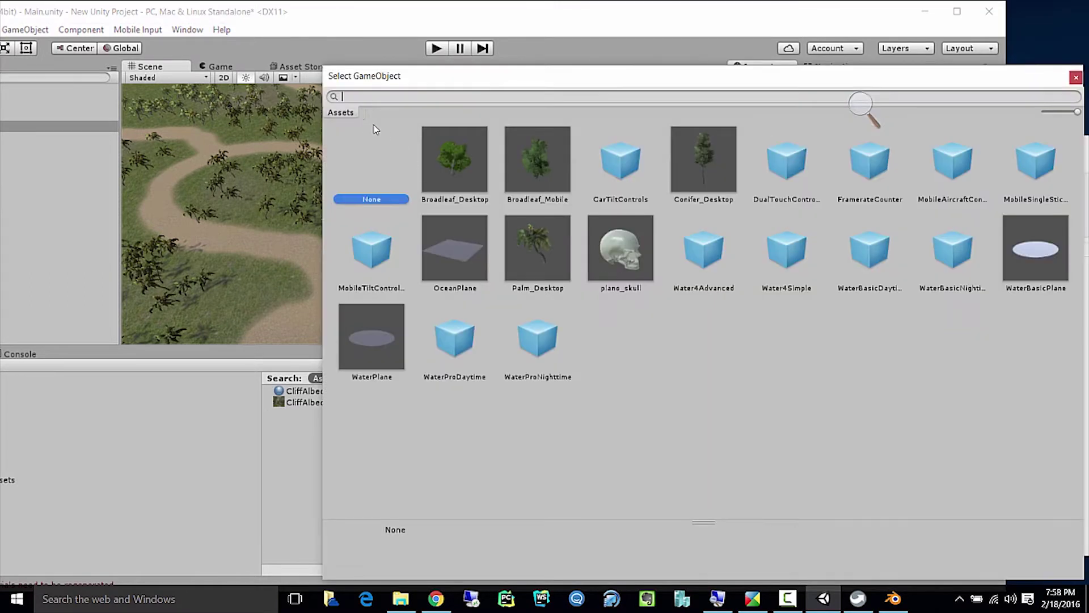
{"action": "double_click", "coordinate": [453, 167]}
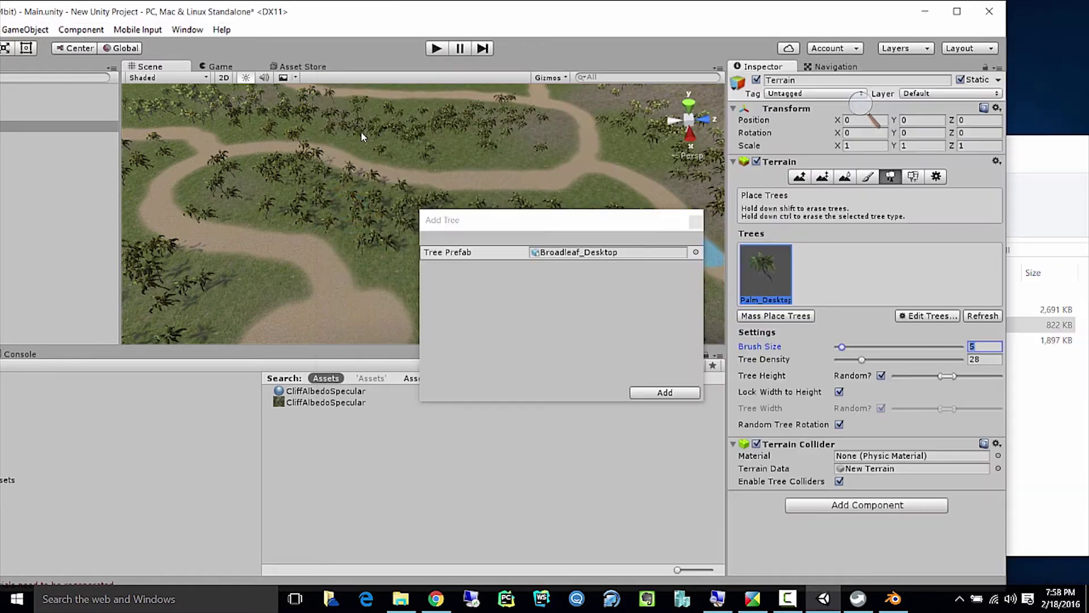
{"action": "left_click", "coordinate": [667, 393]}
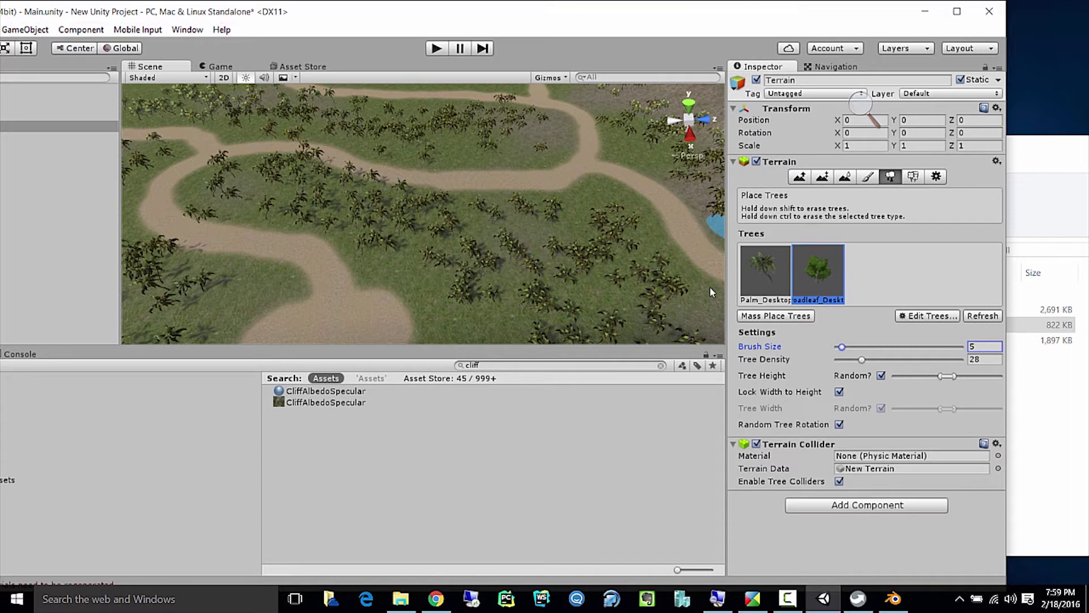
Place single Broadleaf_Desktop trees among the palms between the winding paths with brush size 5.
{"action": "left_click", "coordinate": [587, 206]}
{"action": "left_click", "coordinate": [817, 300]}
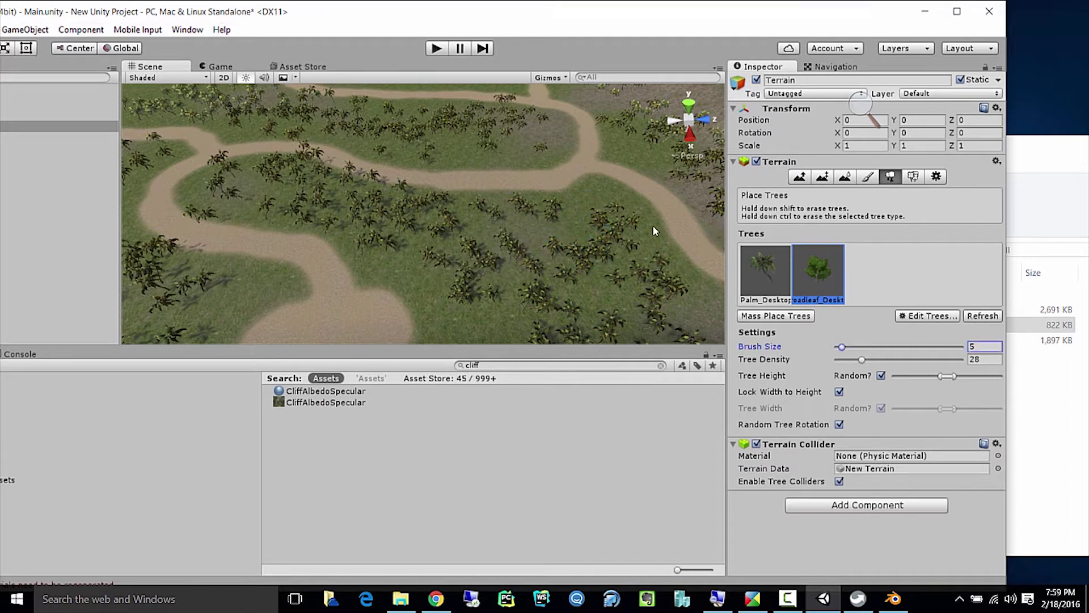
{"action": "left_click", "coordinate": [597, 204]}
{"action": "left_click", "coordinate": [550, 230]}
{"action": "left_click", "coordinate": [404, 221]}
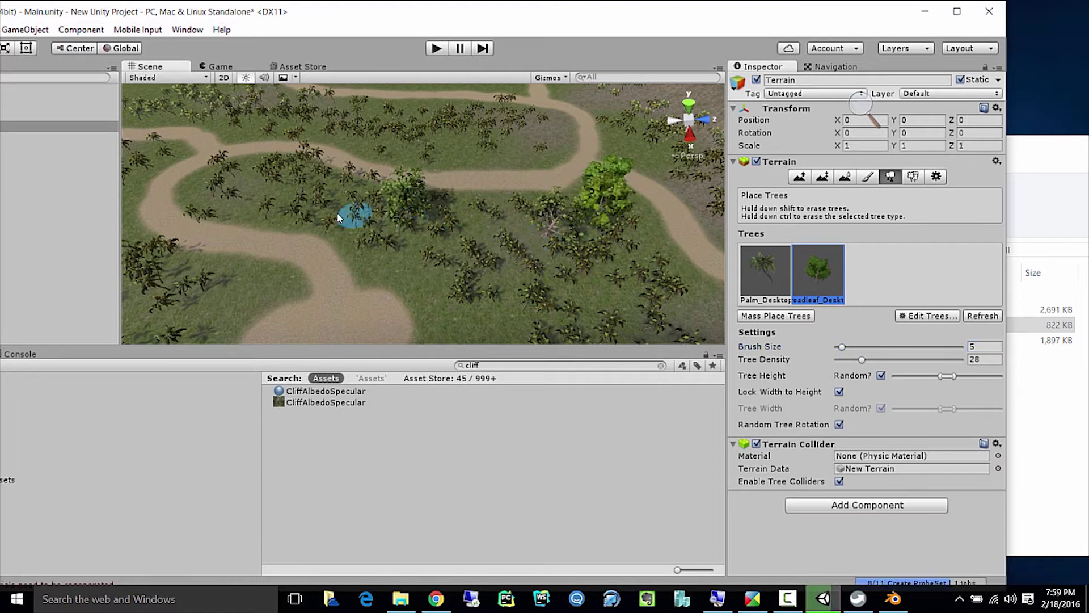
{"action": "left_click", "coordinate": [264, 182]}
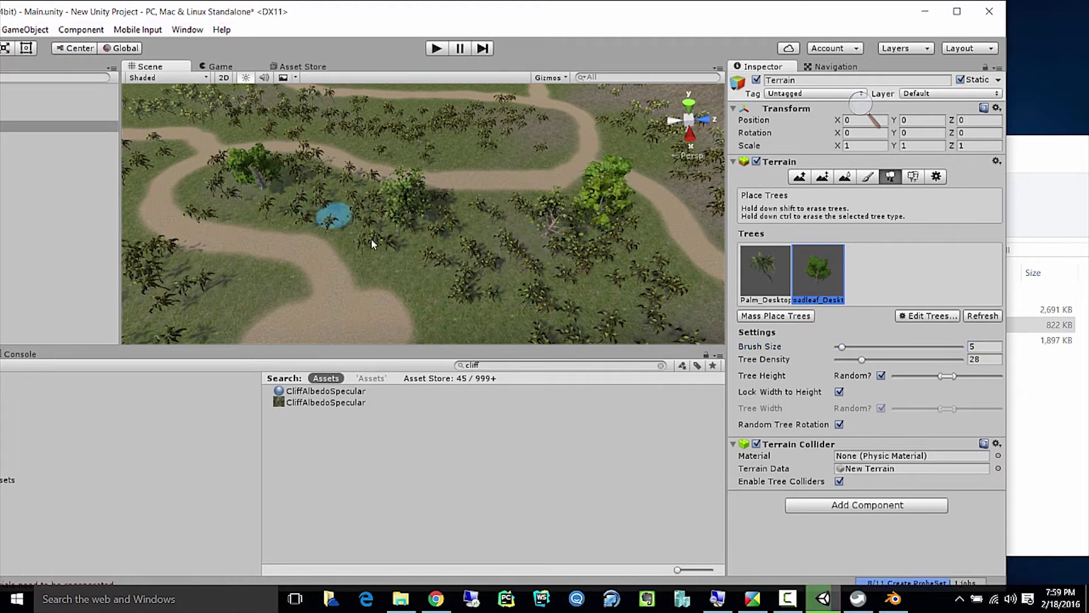
{"action": "left_click", "coordinate": [397, 230]}
{"action": "left_click", "coordinate": [457, 297]}
{"action": "left_click", "coordinate": [508, 128]}
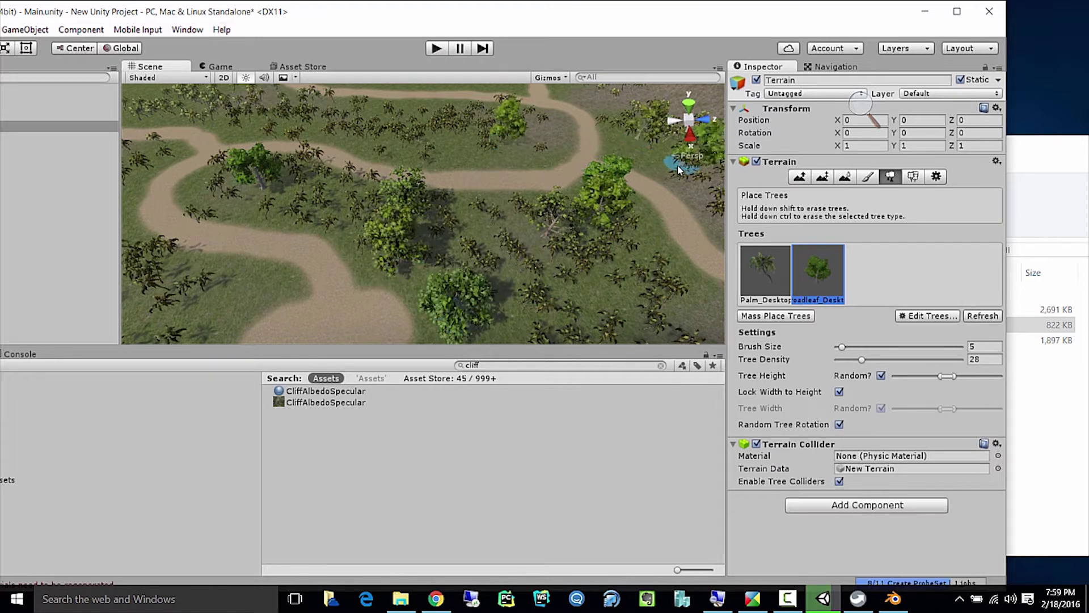
Paint a row of broadleaf trees across the grass beyond the path and more near the terrain's front edge.
{"action": "left_click_drag", "start_coordinate": [409, 144], "coordinate": [321, 120]}
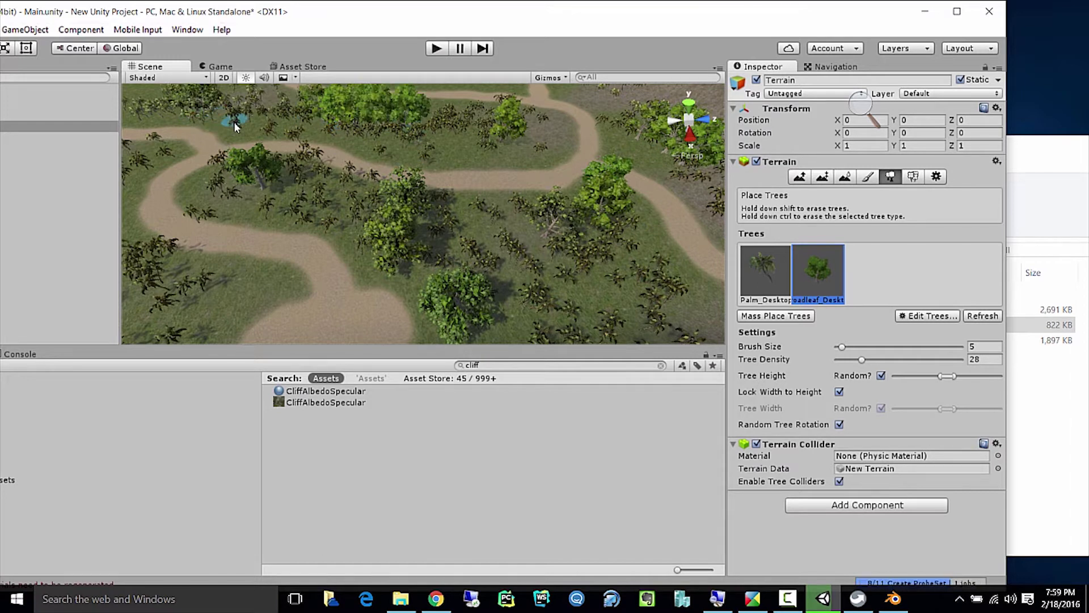
{"action": "mouse_move", "coordinate": [143, 156]}
{"action": "left_mouse_down"}
{"action": "mouse_move", "coordinate": [133, 273]}
{"action": "mouse_move", "coordinate": [230, 316]}
{"action": "left_mouse_up"}
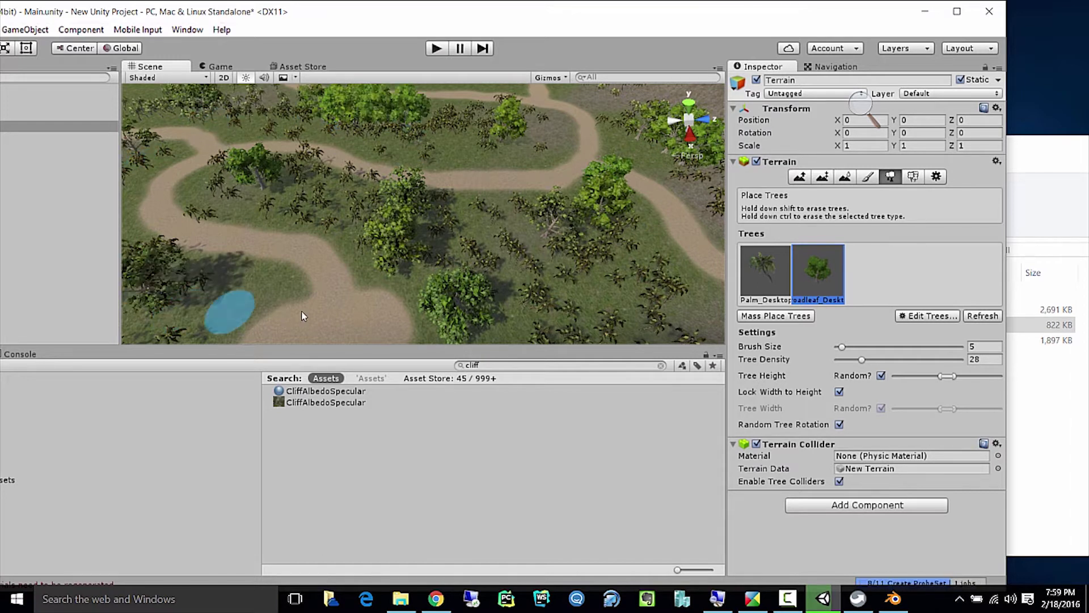
{"action": "scroll", "coordinate": [476, 248], "scroll_direction": "up", "scroll_amount": 5}
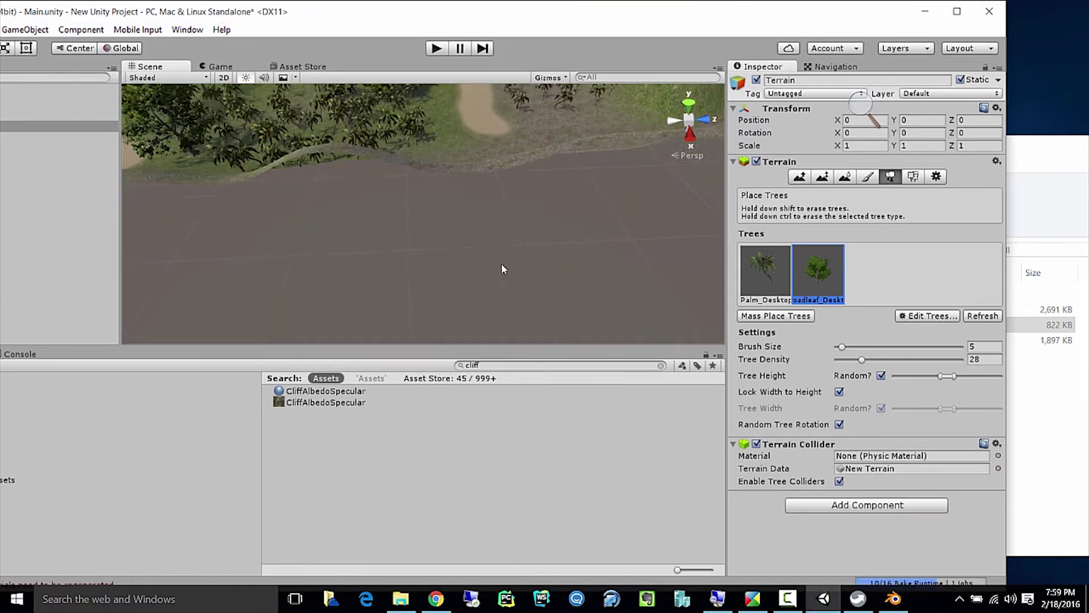
{"action": "scroll", "coordinate": [483, 250], "scroll_direction": "down", "scroll_amount": 5}
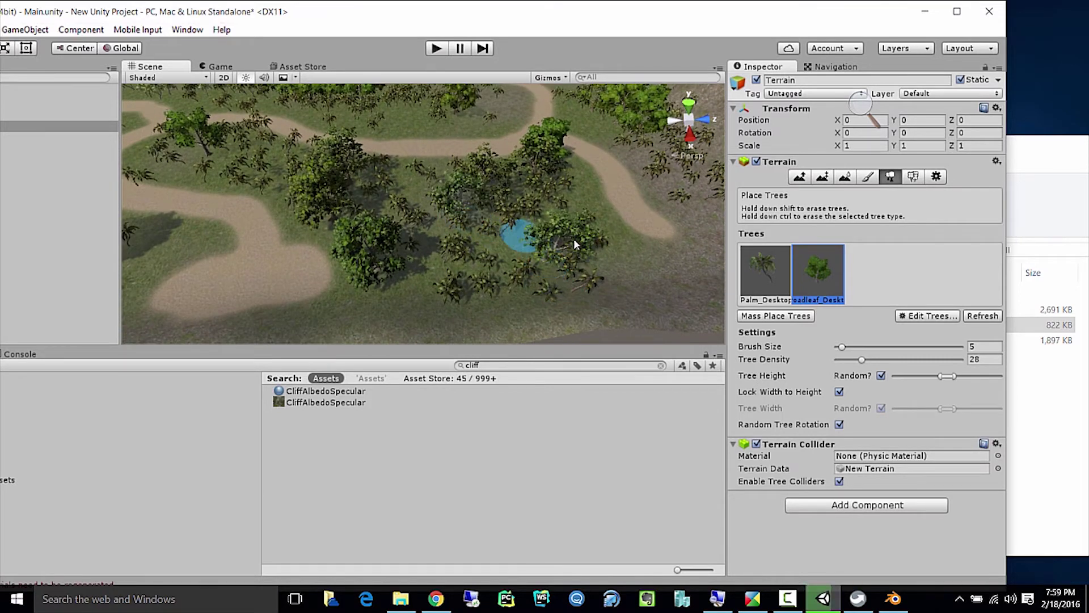
Paint a loose grove of broadleaf trees on the open grassy slope beside the skull's hollow.
{"action": "middle_click_drag", "start_coordinate": [386, 149], "coordinate": [410, 164]}
{"action": "scroll", "coordinate": [487, 250], "scroll_direction": "down", "scroll_amount": 3}
{"action": "mouse_move", "coordinate": [239, 126]}
{"action": "left_mouse_down"}
{"action": "mouse_move", "coordinate": [192, 129]}
{"action": "mouse_move", "coordinate": [157, 151]}
{"action": "left_mouse_up"}
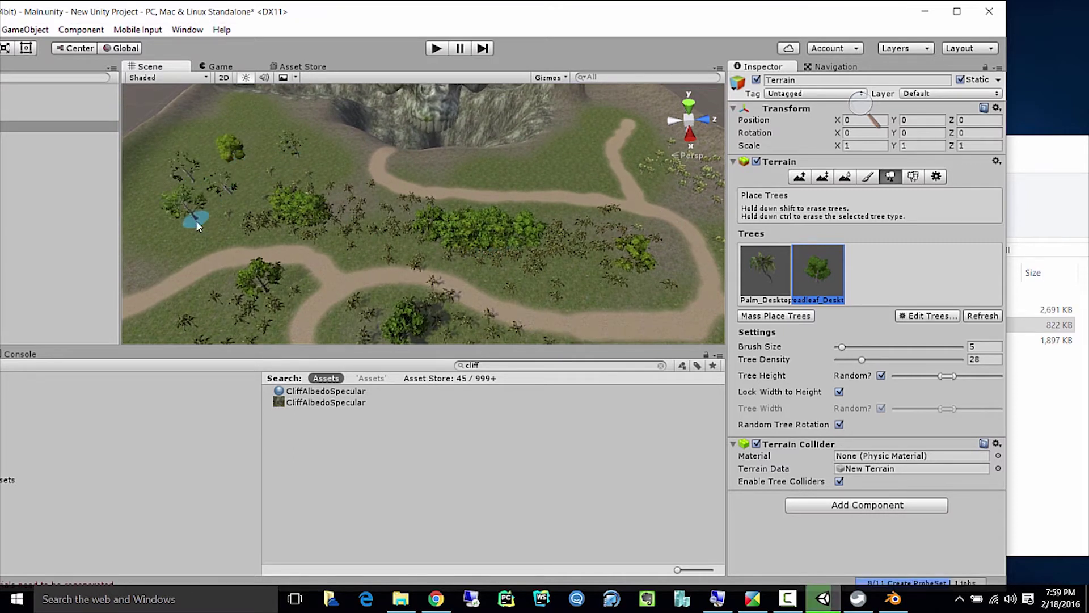
{"action": "mouse_move", "coordinate": [133, 202]}
{"action": "left_mouse_down"}
{"action": "mouse_move", "coordinate": [152, 220]}
{"action": "mouse_move", "coordinate": [119, 152]}
{"action": "mouse_move", "coordinate": [202, 167]}
{"action": "mouse_move", "coordinate": [220, 151]}
{"action": "mouse_move", "coordinate": [213, 139]}
{"action": "mouse_move", "coordinate": [246, 137]}
{"action": "mouse_move", "coordinate": [202, 108]}
{"action": "mouse_move", "coordinate": [272, 154]}
{"action": "left_mouse_up"}
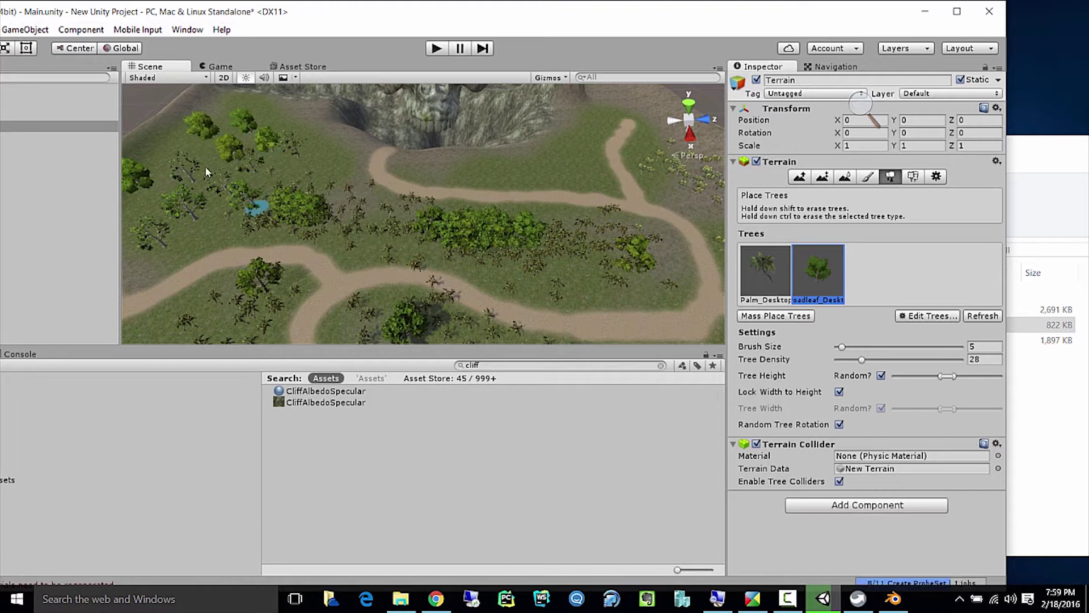
{"action": "mouse_move", "coordinate": [162, 178]}
{"action": "left_mouse_down"}
{"action": "mouse_move", "coordinate": [157, 190]}
{"action": "mouse_move", "coordinate": [170, 192]}
{"action": "left_mouse_up"}
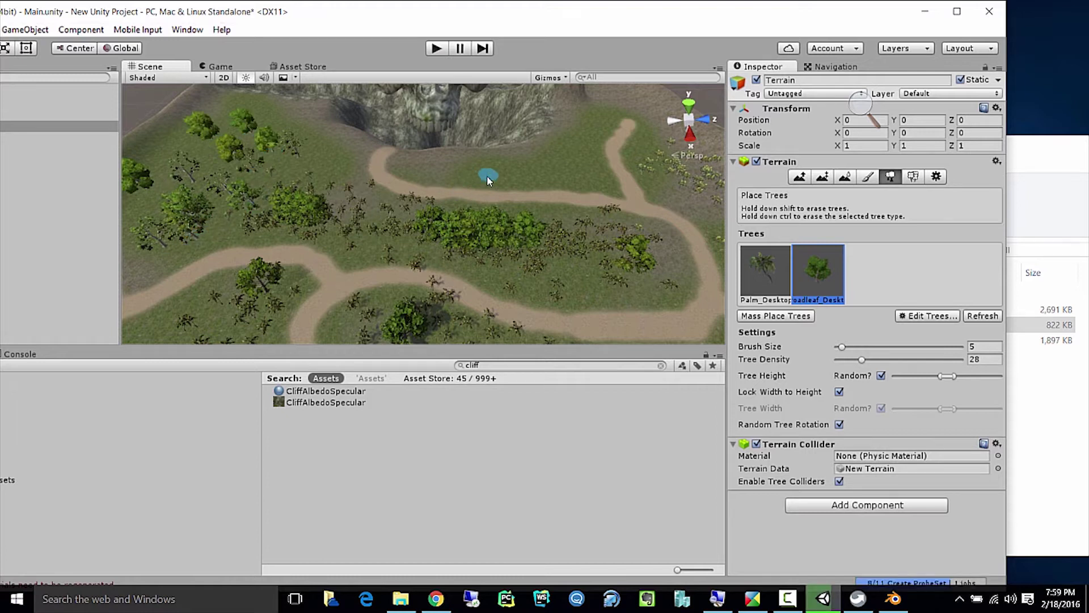
Place one broadleaf tree beside the skull's hollow and replace the dense broadleaf cluster between the paths with palm trees.
{"action": "left_click", "coordinate": [322, 137]}
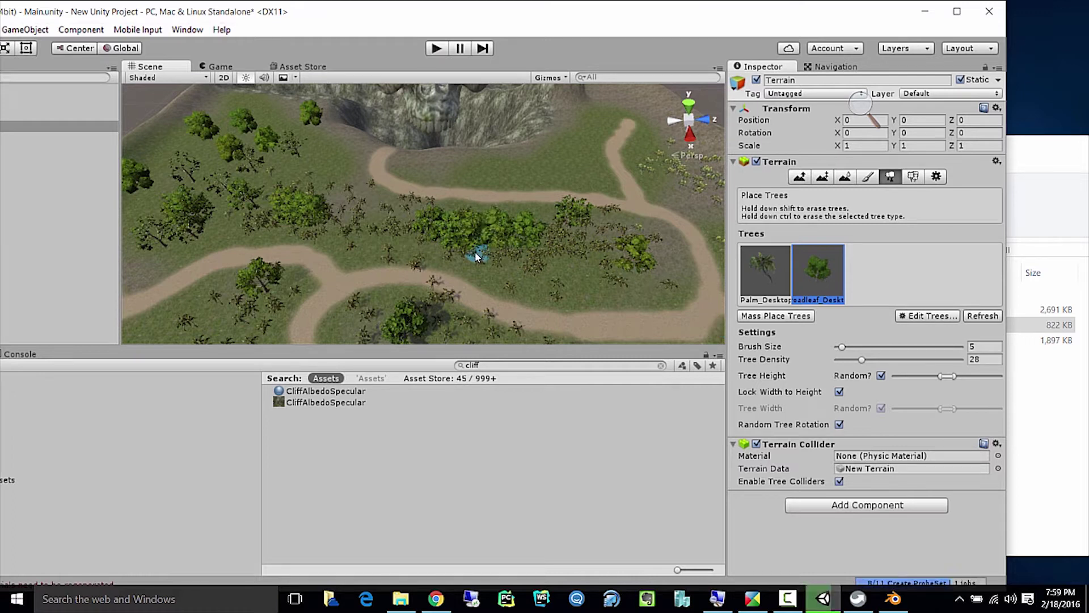
{"action": "mouse_move", "coordinate": [461, 261]}
{"action": "left_mouse_down", "text": "shift"}
{"action": "mouse_move", "coordinate": [416, 233]}
{"action": "mouse_move", "coordinate": [482, 240]}
{"action": "left_mouse_up", "text": "shift"}
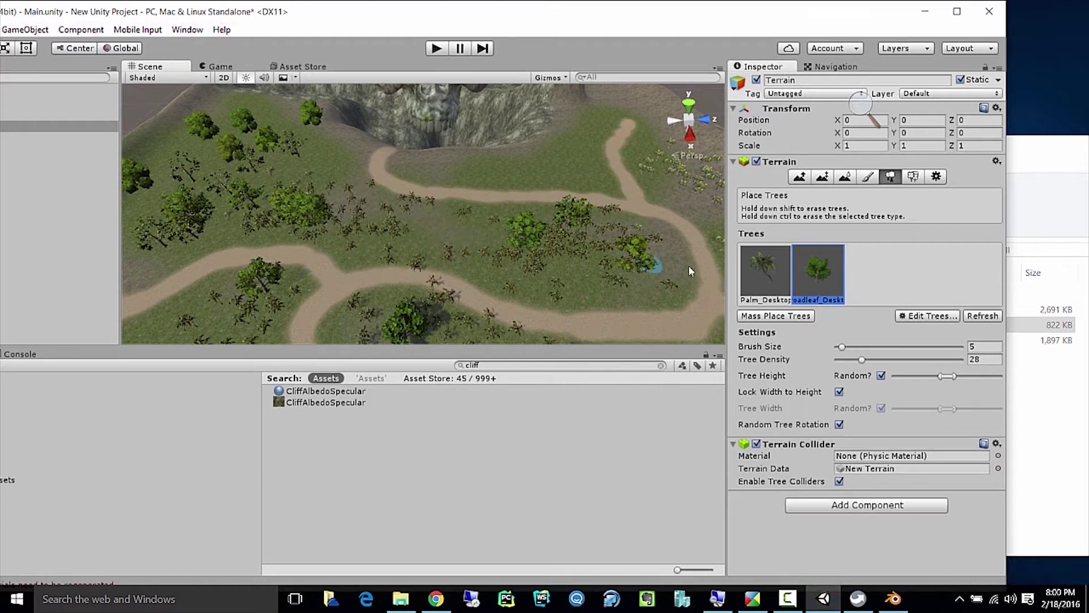
{"action": "left_click", "coordinate": [773, 279]}
{"action": "mouse_move", "coordinate": [483, 243]}
{"action": "left_mouse_down"}
{"action": "mouse_move", "coordinate": [428, 227]}
{"action": "mouse_move", "coordinate": [489, 241]}
{"action": "mouse_move", "coordinate": [408, 239]}
{"action": "mouse_move", "coordinate": [438, 245]}
{"action": "left_mouse_up"}
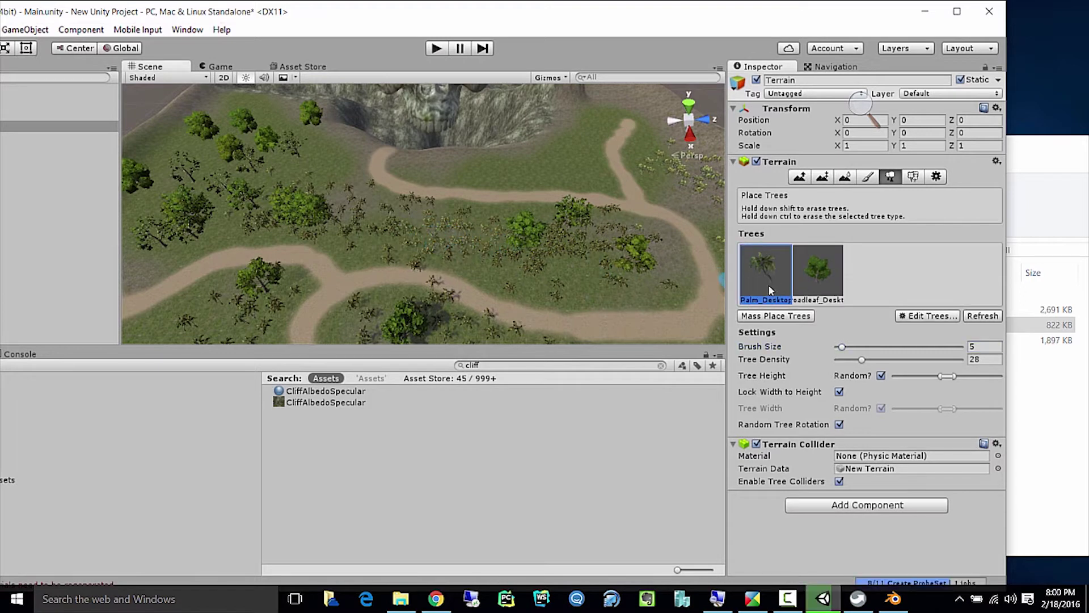
Paint Broadleaf_Desktop trees across the palm strip between the paths and erase the overcrowded middle stretch.
{"action": "left_click", "coordinate": [816, 276]}
{"action": "left_click", "coordinate": [442, 236]}
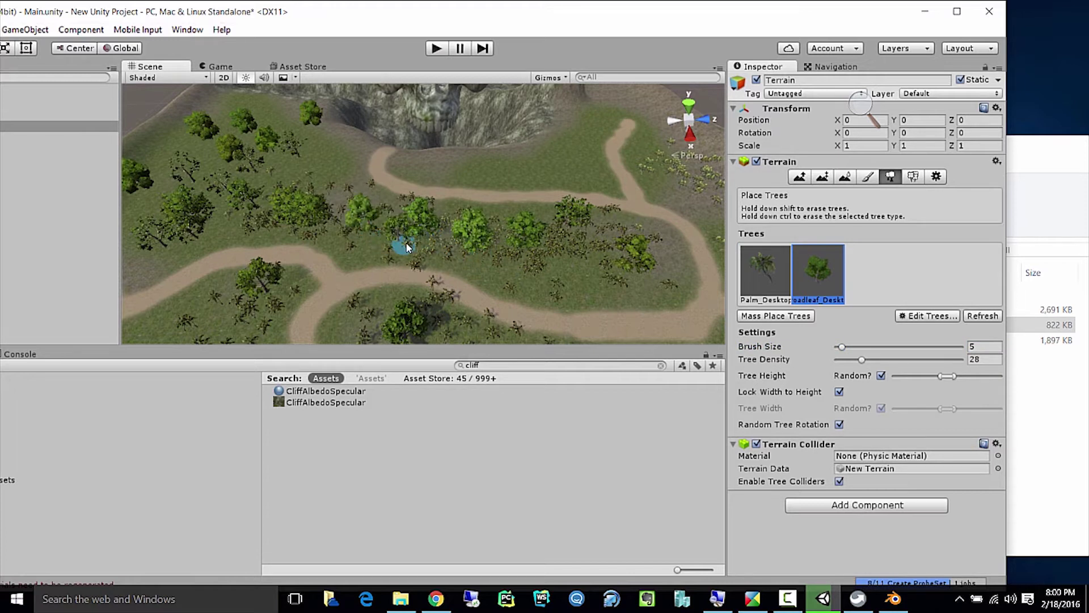
{"action": "left_click_drag", "start_coordinate": [387, 231], "coordinate": [503, 254]}
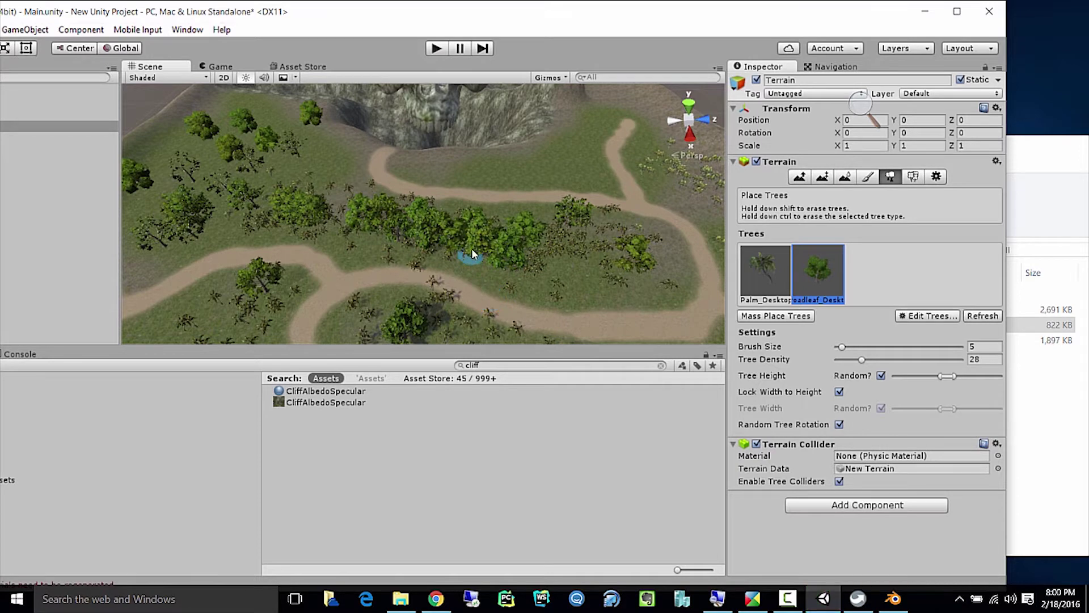
{"action": "mouse_move", "coordinate": [499, 248]}
{"action": "left_mouse_down", "text": "shift"}
{"action": "mouse_move", "coordinate": [423, 243]}
{"action": "mouse_move", "coordinate": [514, 264]}
{"action": "mouse_move", "coordinate": [457, 253]}
{"action": "mouse_move", "coordinate": [438, 233]}
{"action": "mouse_move", "coordinate": [594, 276]}
{"action": "left_mouse_up", "text": "shift"}
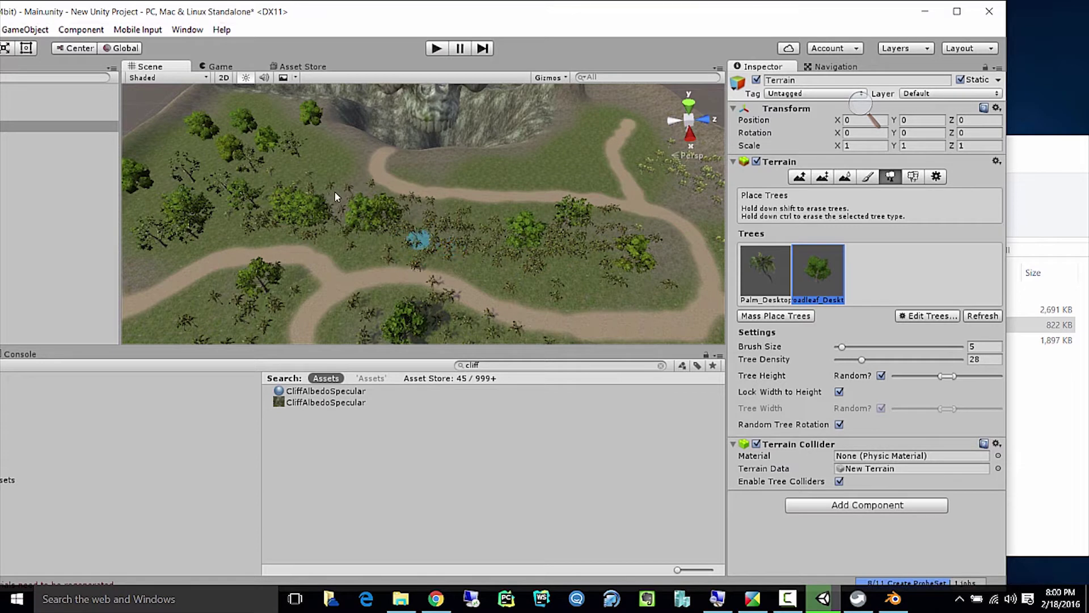
Place single broadleaf trees spaced out among the palms between the paths, including along the strip's front edge.
{"action": "left_click", "coordinate": [472, 237]}
{"action": "left_click", "coordinate": [411, 238]}
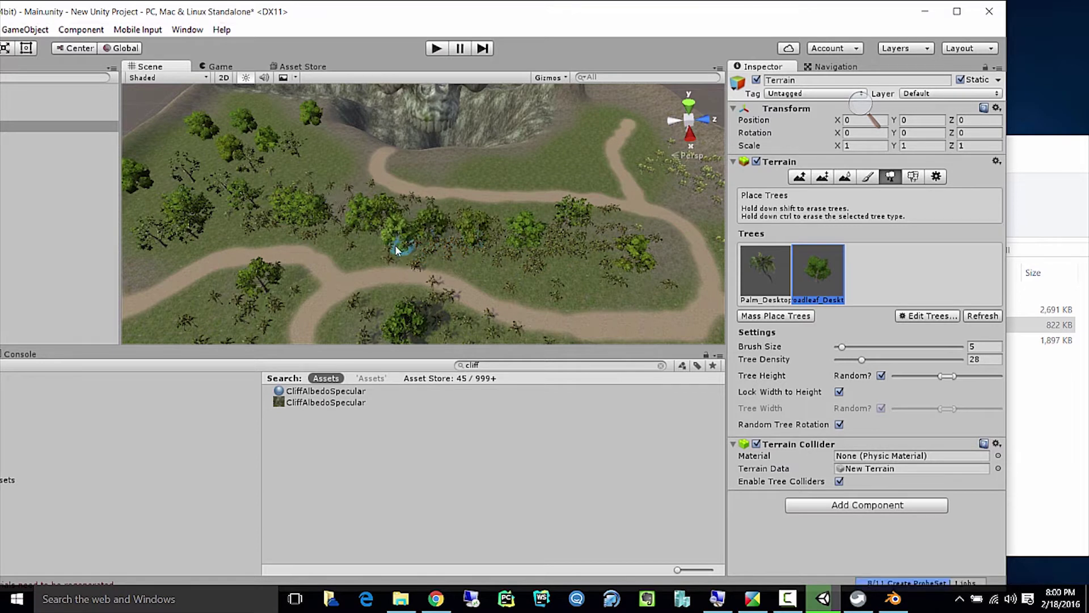
{"action": "left_click", "coordinate": [474, 262]}
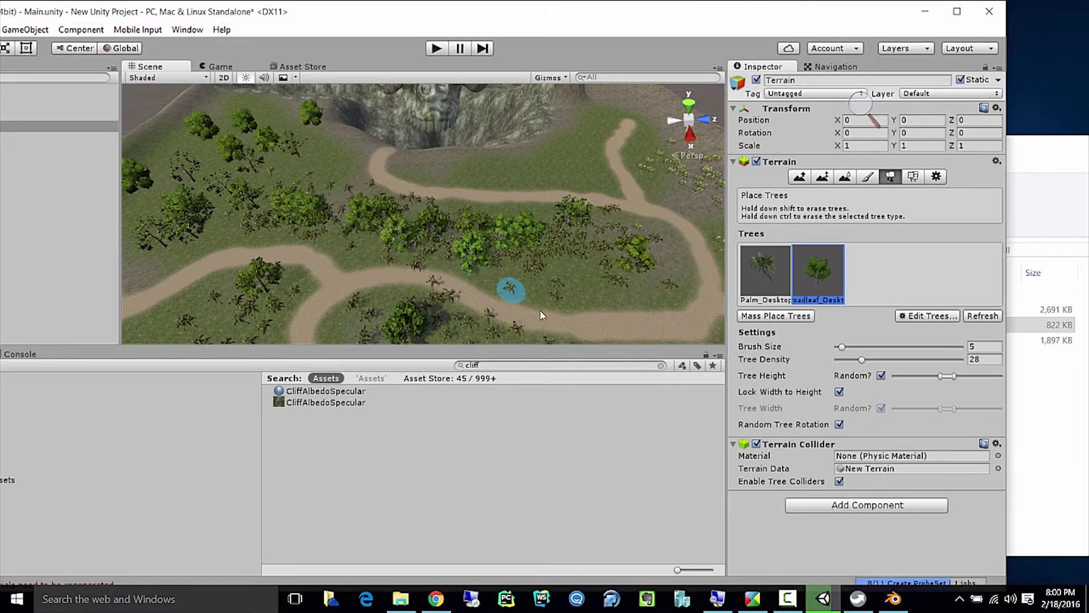
{"action": "left_click", "coordinate": [561, 293]}
{"action": "left_click", "coordinate": [652, 289]}
Place single broadleaf trees on the grass between the upper path and the skull's hollow, up to the path's end.
{"action": "left_click", "coordinate": [535, 173]}
{"action": "left_click", "coordinate": [590, 173]}
{"action": "left_click", "coordinate": [475, 174]}
{"action": "left_click", "coordinate": [441, 174]}
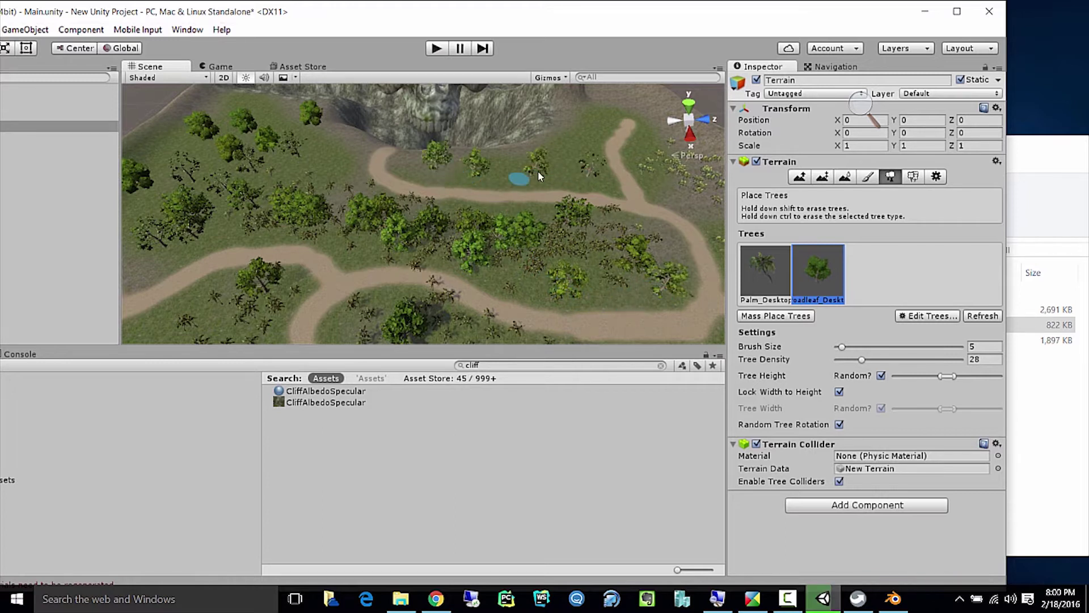
{"action": "left_click", "coordinate": [587, 131]}
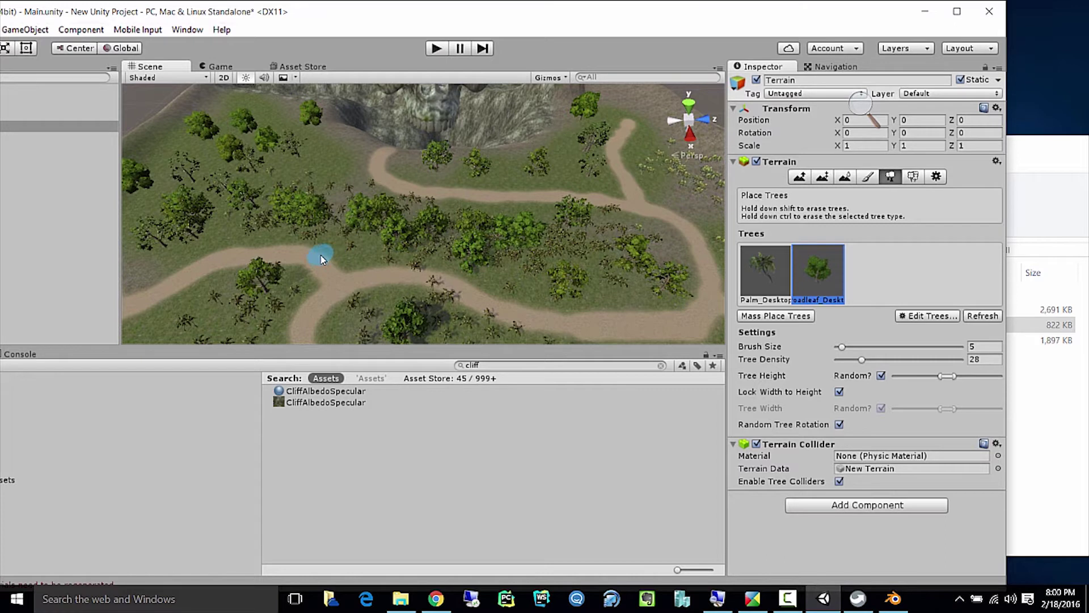
{"action": "scroll", "coordinate": [341, 226], "scroll_direction": "up", "scroll_amount": 2}
{"action": "scroll", "coordinate": [373, 267], "scroll_direction": "down", "scroll_amount": 2}
{"action": "scroll", "coordinate": [296, 250], "scroll_direction": "up", "scroll_amount": 4}
{"action": "scroll", "coordinate": [342, 253], "scroll_direction": "down", "scroll_amount": 4}
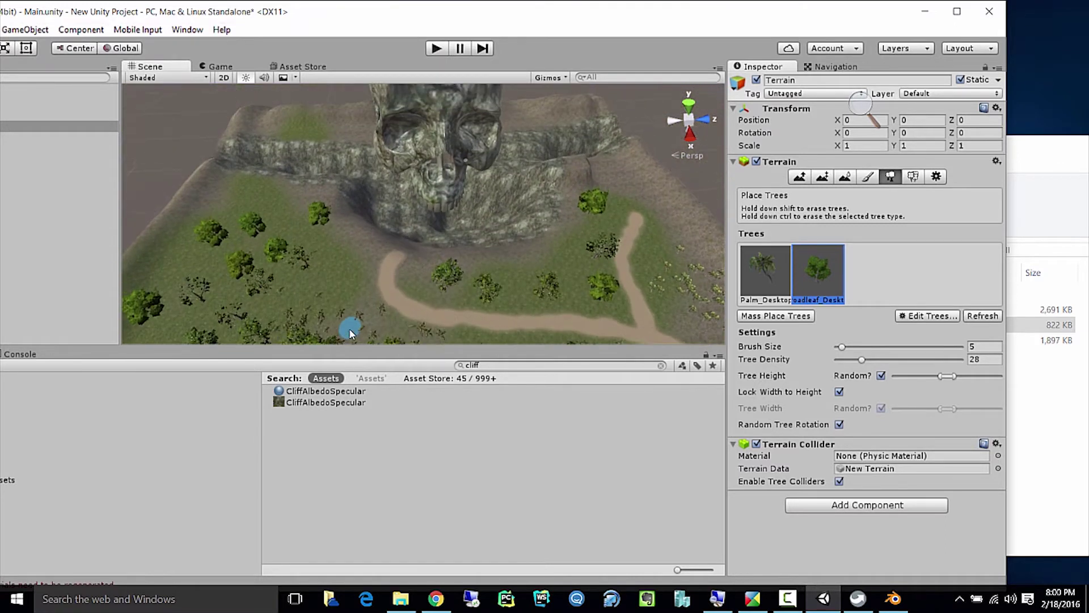
{"action": "scroll", "coordinate": [318, 335], "scroll_direction": "up", "scroll_amount": 2}
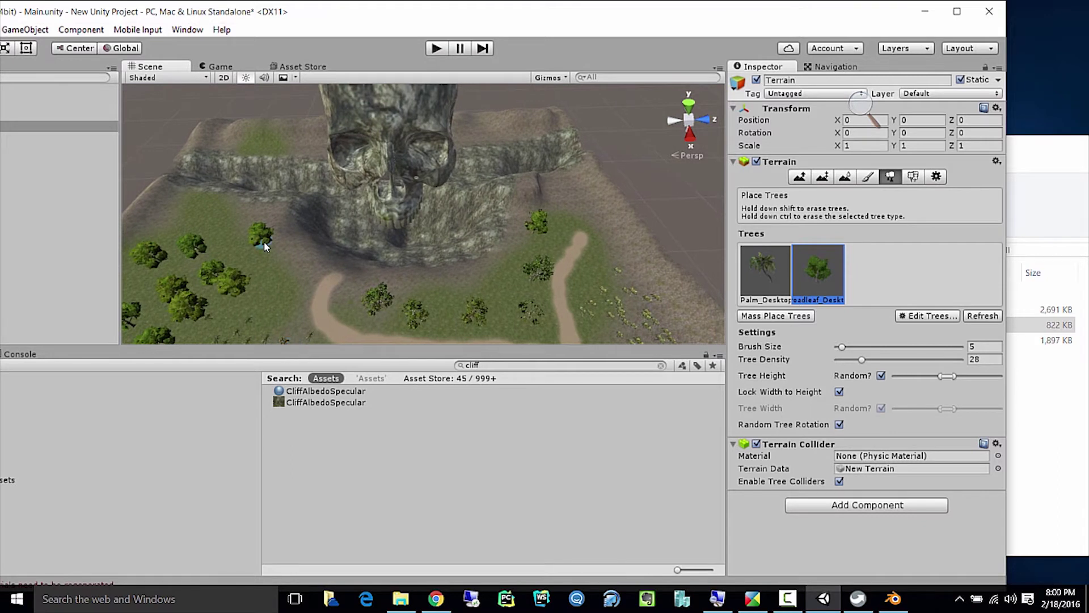
{"action": "left_click_drag", "start_coordinate": [209, 11], "coordinate": [301, 12]}
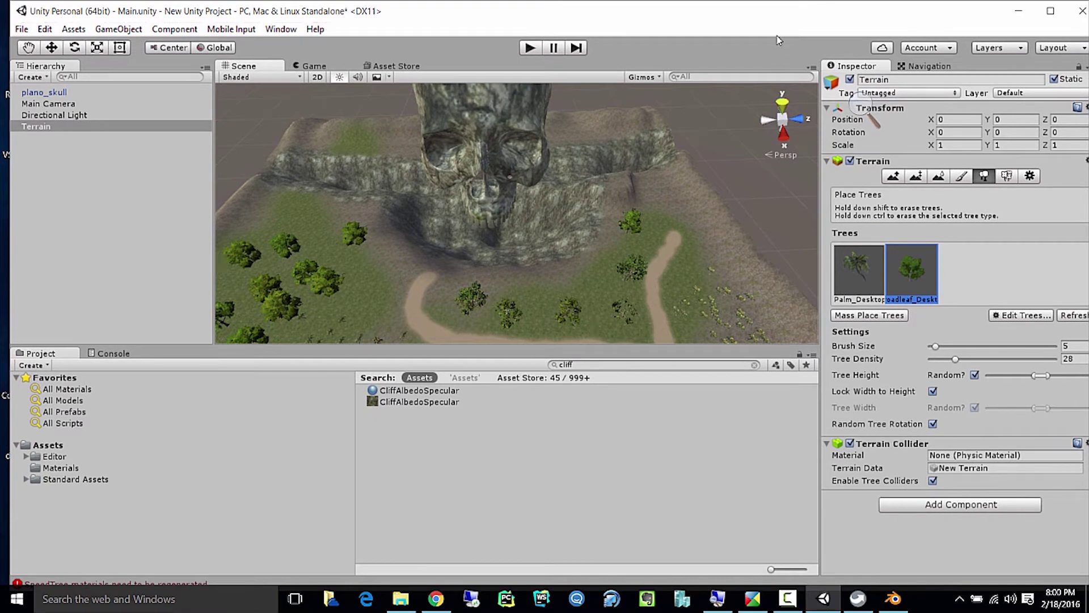
{"action": "left_click_drag", "start_coordinate": [777, 20], "coordinate": [644, 19]}
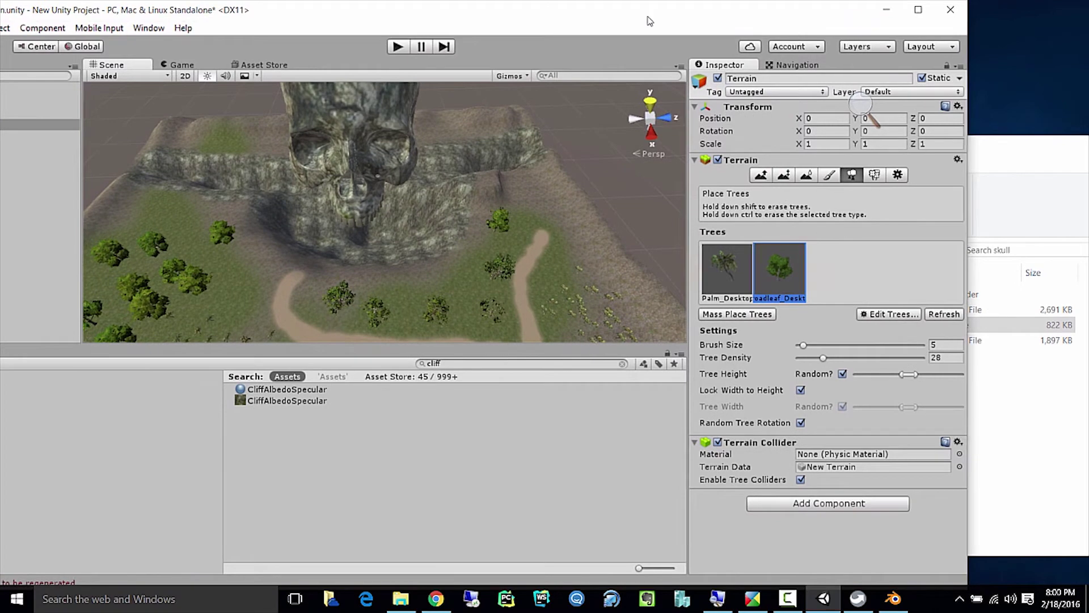
Start a new grass texture in the Terrain's Paint Details mode with GrassFrond01AlbedoAlpha as its Detail Texture.
{"action": "left_click", "coordinate": [877, 177]}
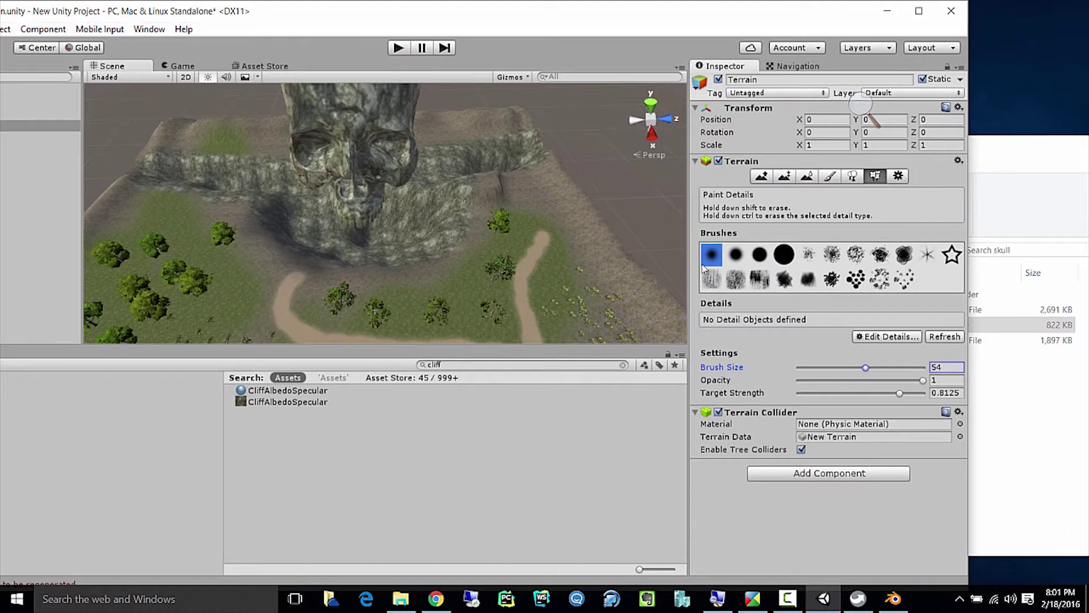
{"action": "left_click", "coordinate": [904, 339]}
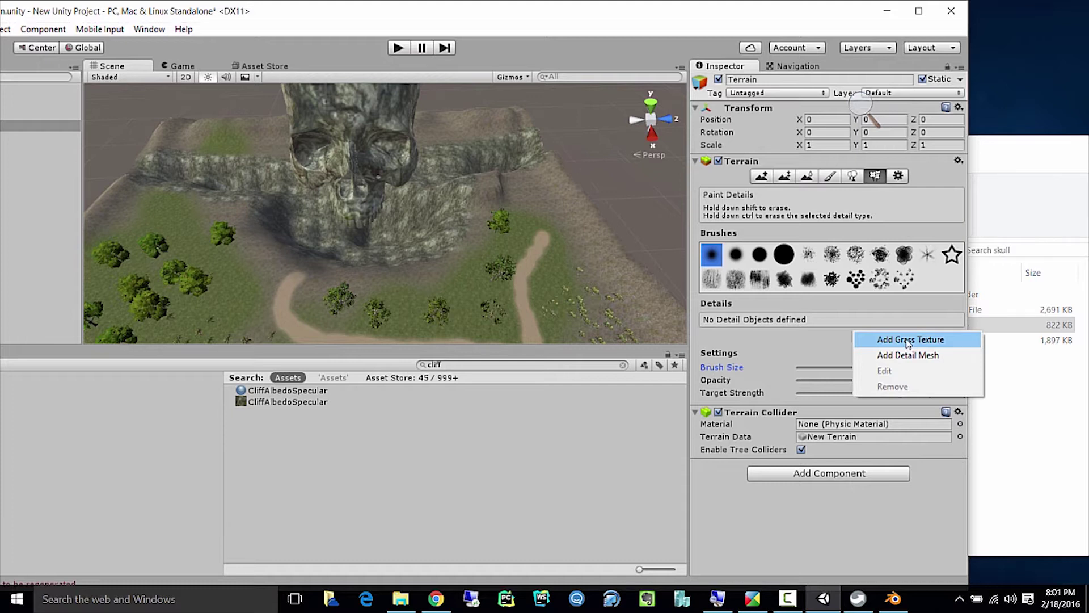
{"action": "left_click", "coordinate": [936, 344]}
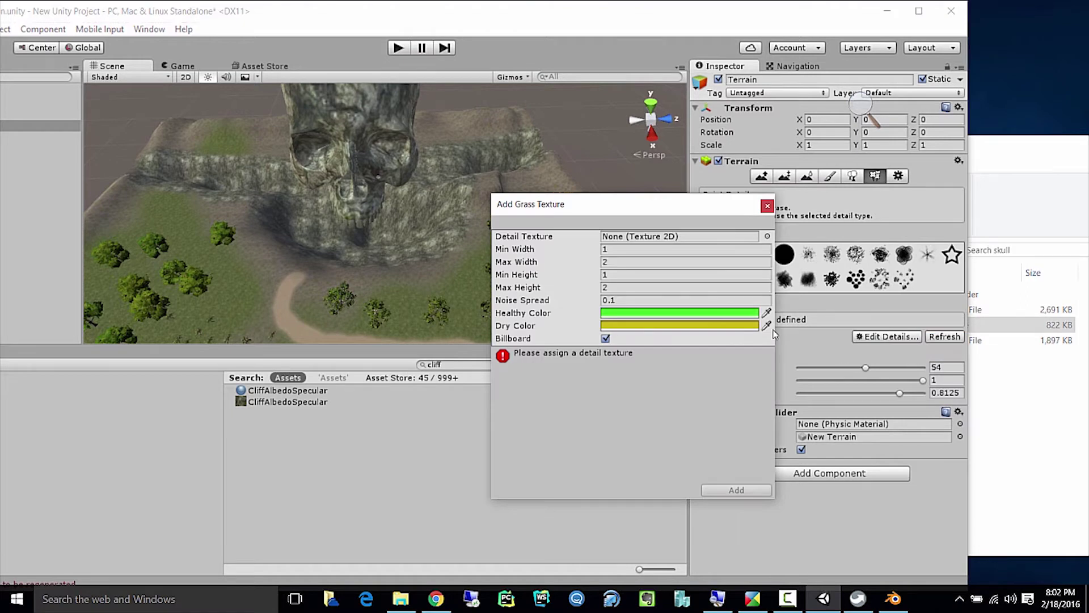
{"action": "left_click", "coordinate": [767, 238]}
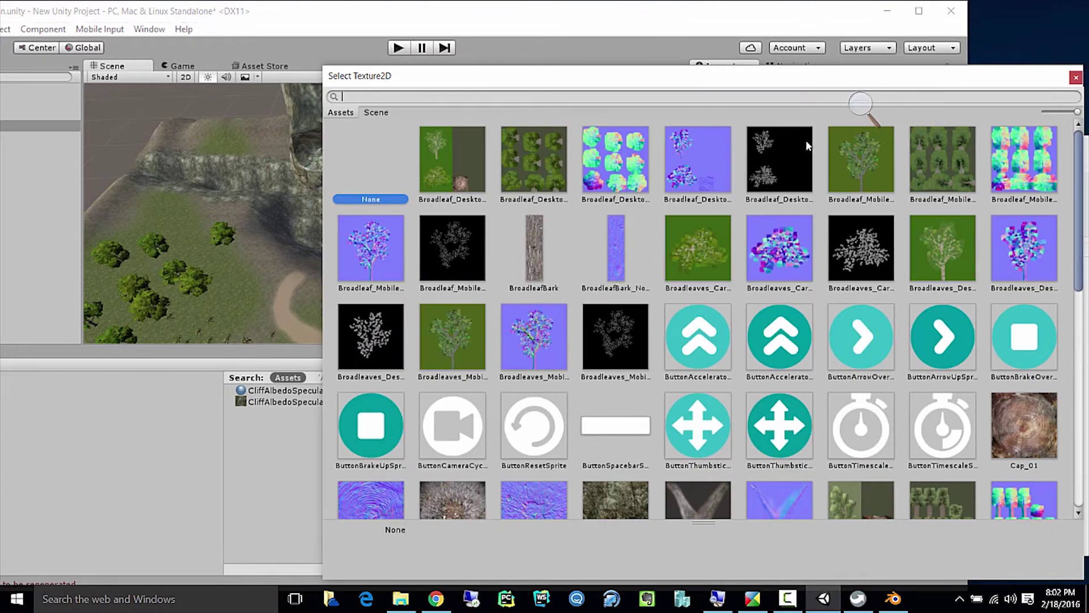
{"action": "left_click_drag", "start_coordinate": [645, 68], "coordinate": [473, 49]}
{"action": "scroll", "coordinate": [672, 263], "scroll_direction": "down", "scroll_amount": 5}
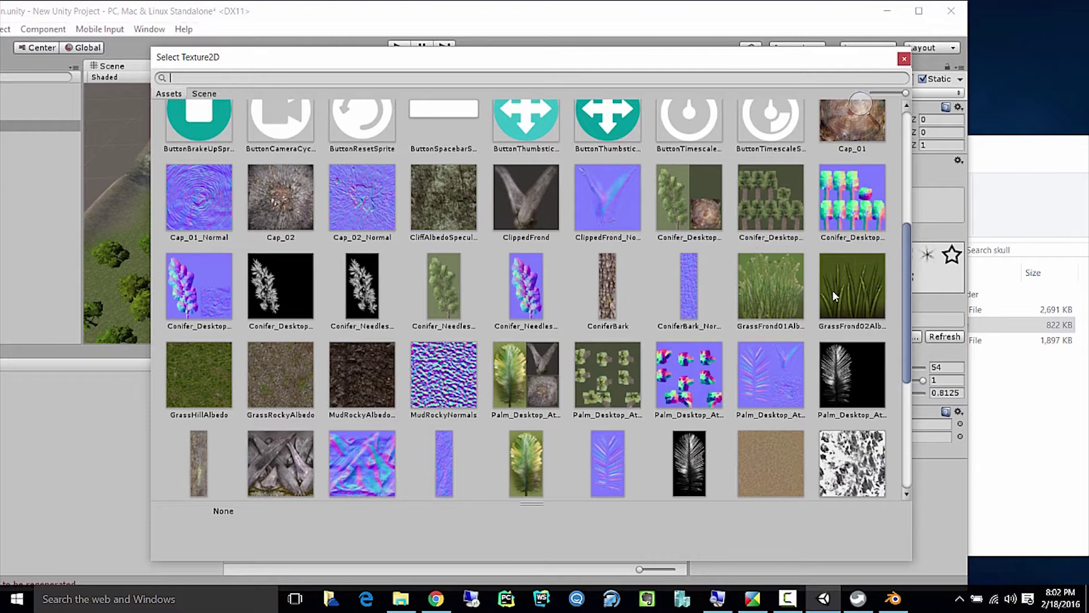
{"action": "scroll", "coordinate": [579, 315], "scroll_direction": "up", "scroll_amount": 5}
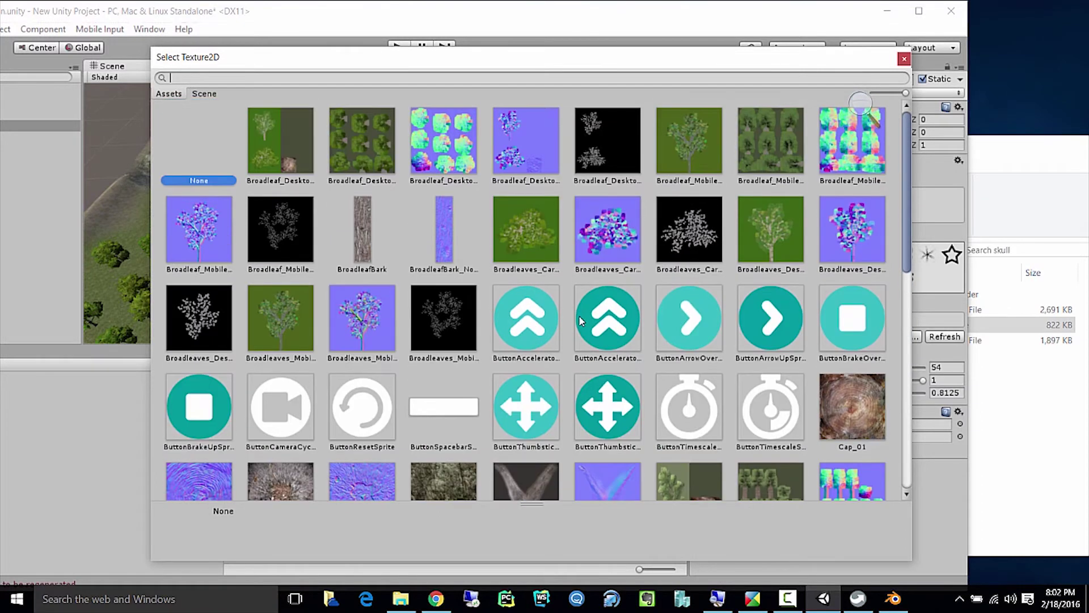
{"action": "scroll", "coordinate": [580, 318], "scroll_direction": "down", "scroll_amount": 6}
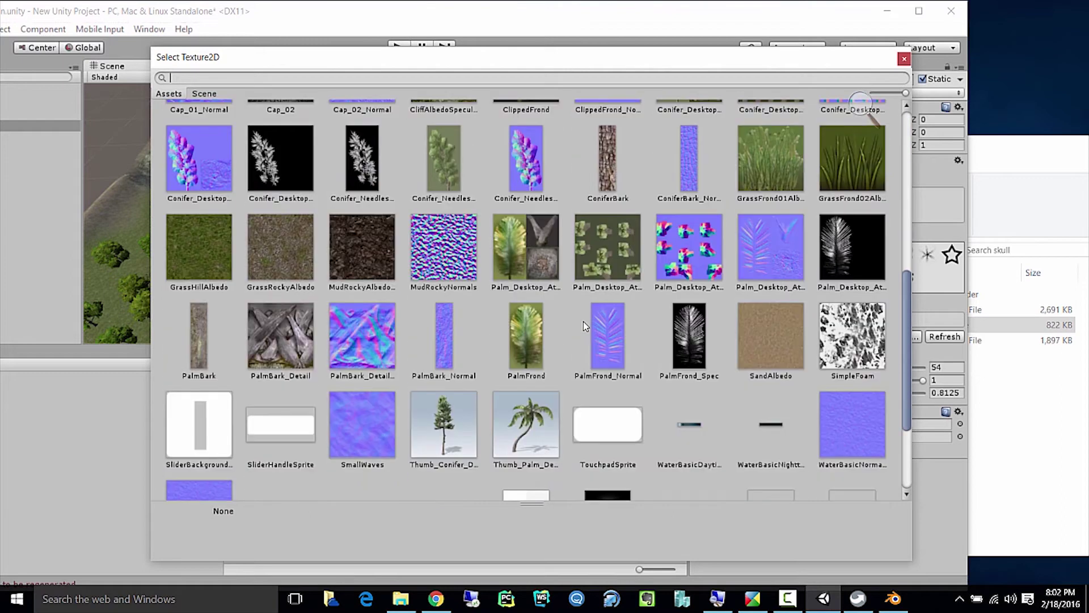
{"action": "scroll", "coordinate": [584, 321], "scroll_direction": "down", "scroll_amount": 2}
{"action": "scroll", "coordinate": [584, 322], "scroll_direction": "up", "scroll_amount": 5}
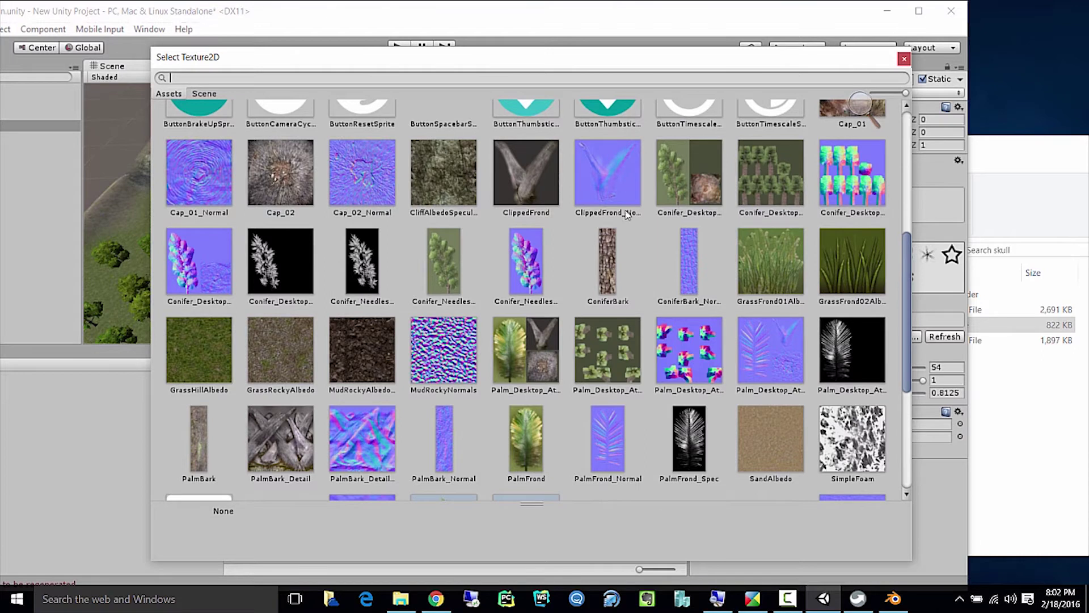
{"action": "left_click", "coordinate": [792, 274]}
{"action": "key", "text": "Return"}
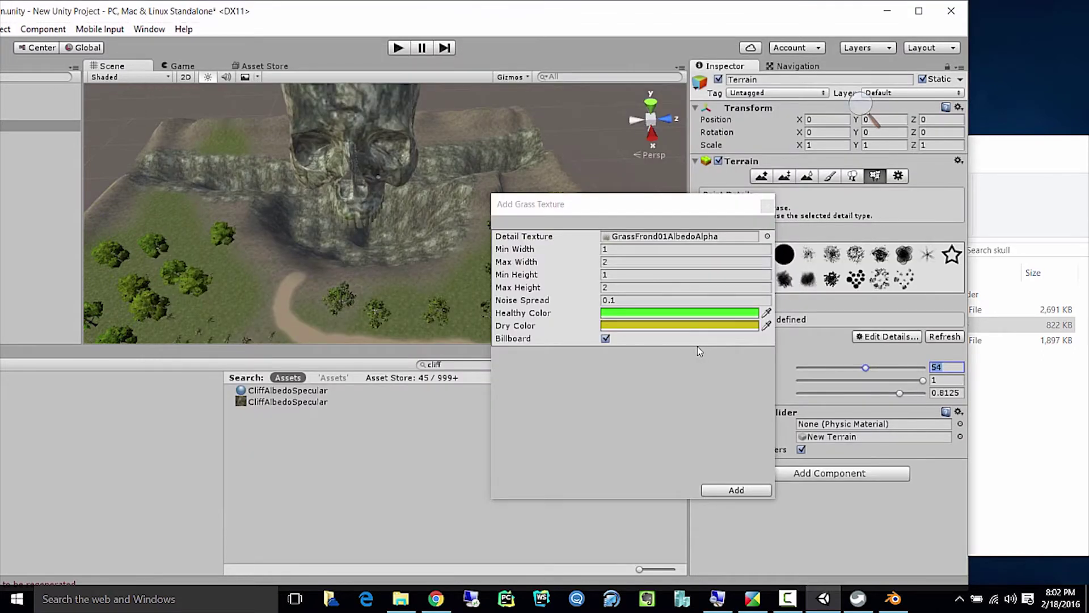
Set the grass's Healthy Color to muted green 60A157 and Dry Color to yellow-green 7EAA2B, and add it to the Terrain.
{"action": "left_click", "coordinate": [692, 317]}
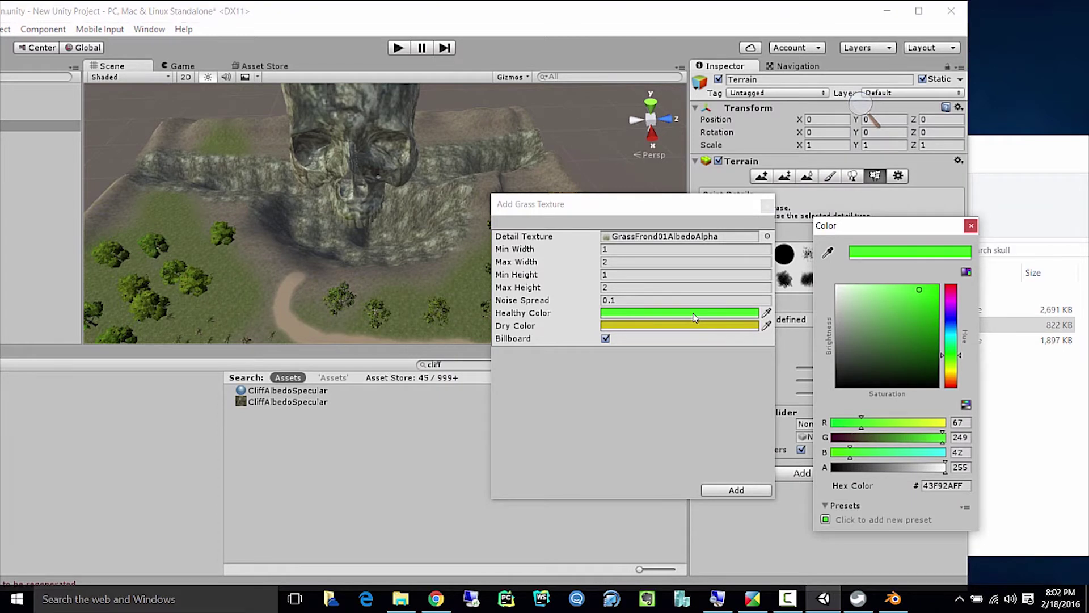
{"action": "mouse_move", "coordinate": [916, 338]}
{"action": "left_mouse_down"}
{"action": "mouse_move", "coordinate": [897, 338]}
{"action": "mouse_move", "coordinate": [883, 322]}
{"action": "left_mouse_up"}
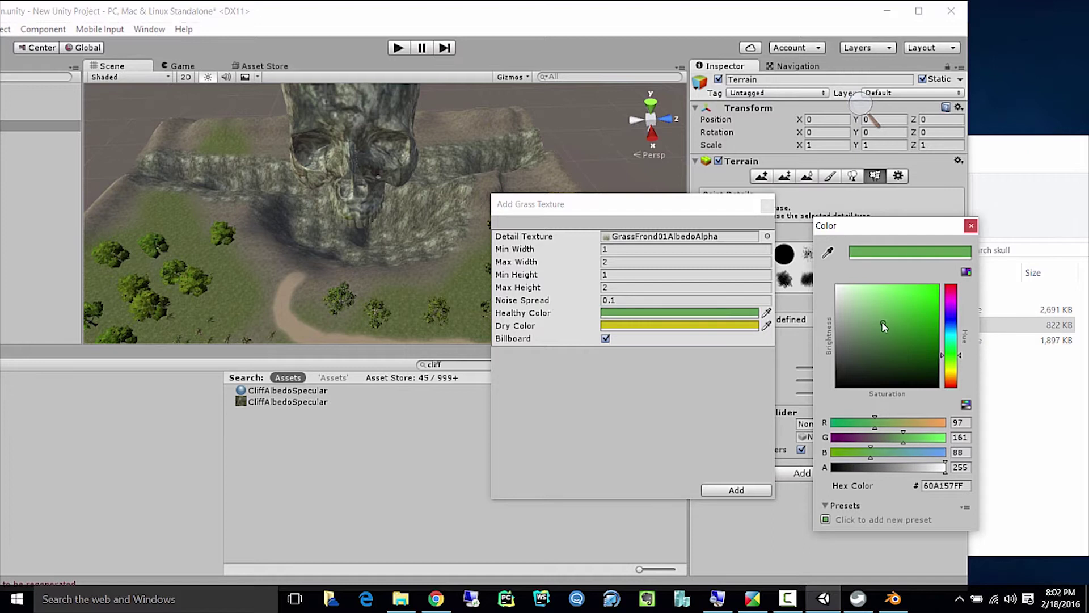
{"action": "left_click", "coordinate": [714, 330]}
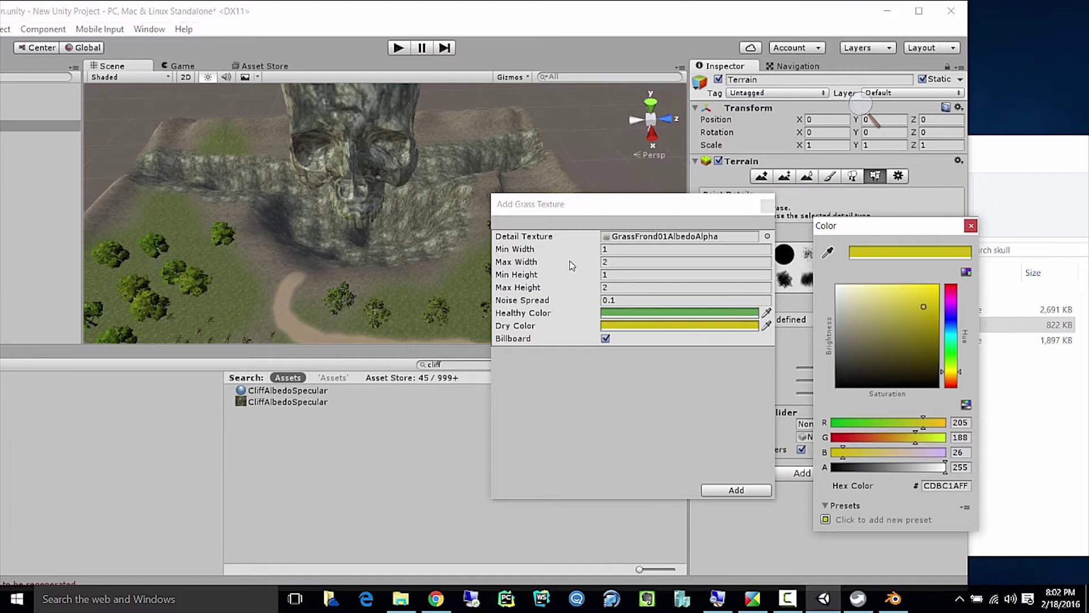
{"action": "left_click", "coordinate": [950, 350]}
{"action": "mouse_move", "coordinate": [904, 303]}
{"action": "left_mouse_down"}
{"action": "mouse_move", "coordinate": [878, 324]}
{"action": "mouse_move", "coordinate": [943, 358]}
{"action": "mouse_move", "coordinate": [937, 366]}
{"action": "left_mouse_up"}
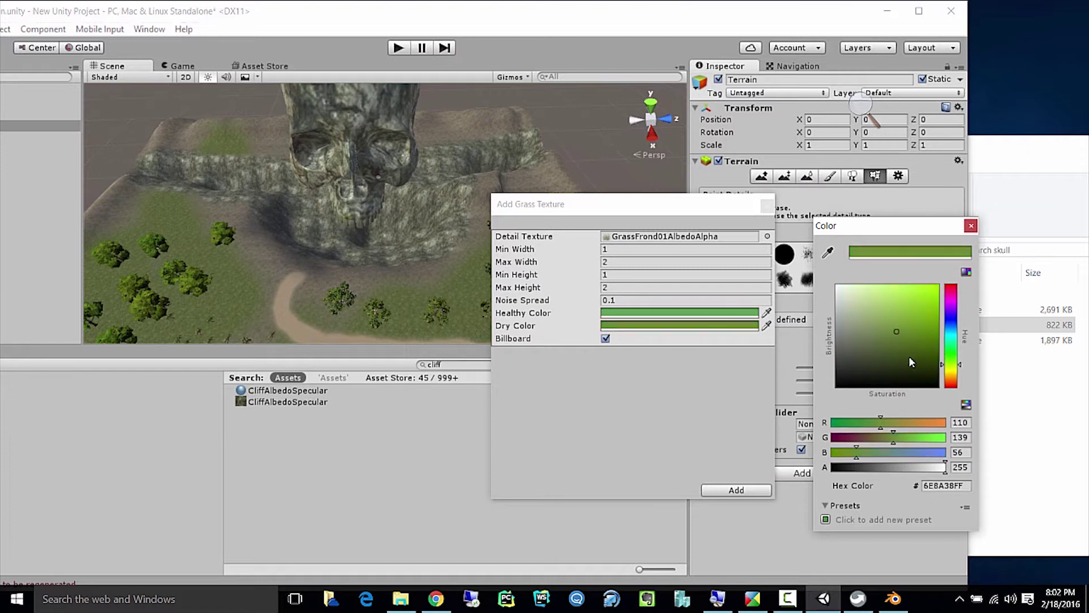
{"action": "left_click_drag", "start_coordinate": [897, 332], "coordinate": [910, 325]}
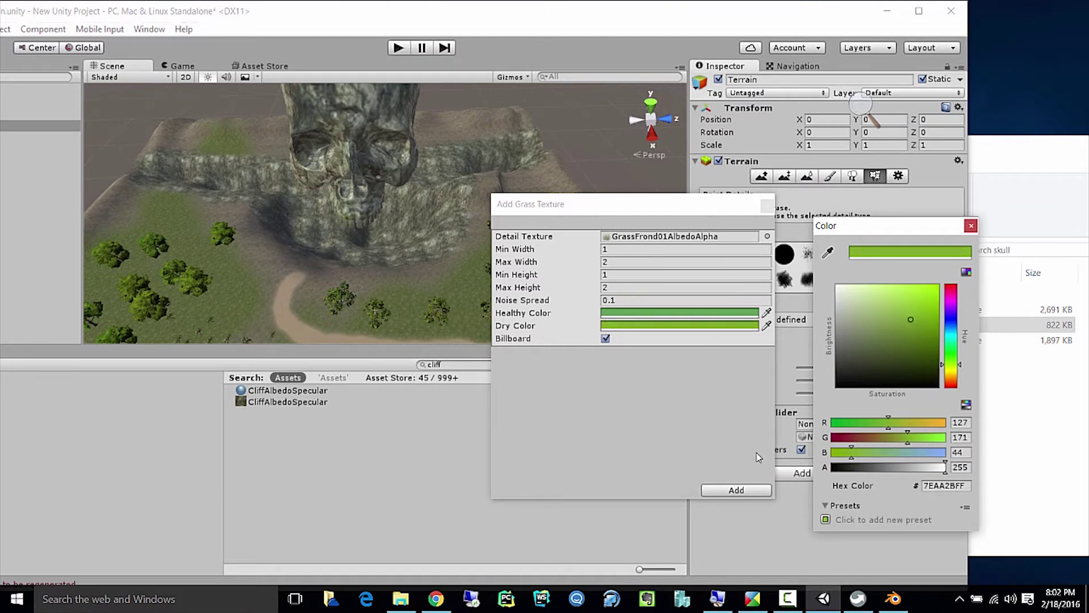
{"action": "left_click", "coordinate": [737, 490]}
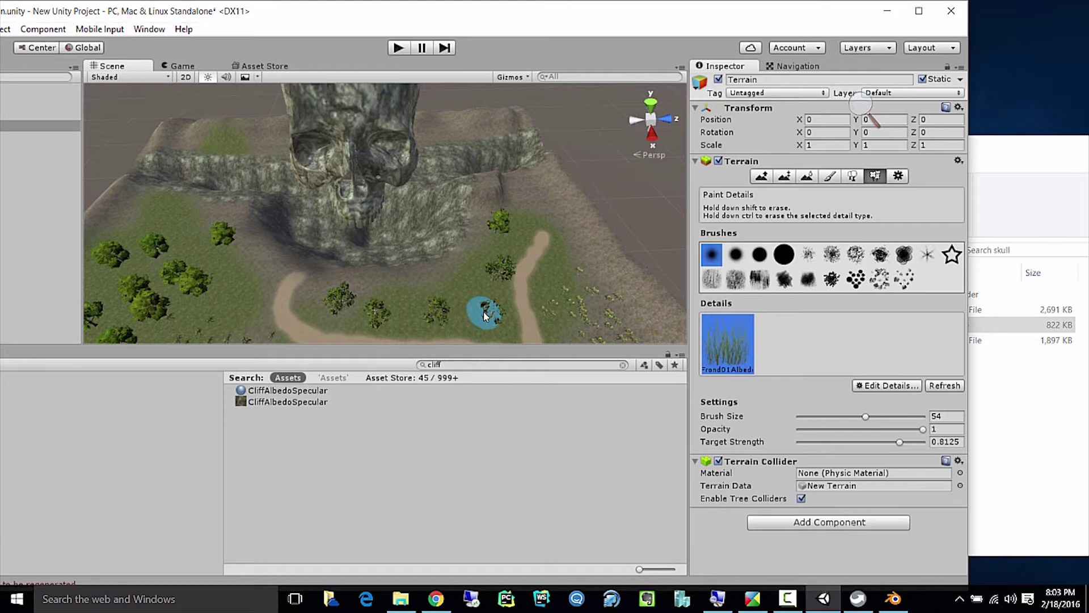
Paint a patch of the grass detail around the trees between the upper path and the skull's hollow with brush size 54.
{"action": "scroll", "coordinate": [483, 312], "scroll_direction": "up", "scroll_amount": 3}
{"action": "scroll", "coordinate": [456, 271], "scroll_direction": "up", "scroll_amount": 5}
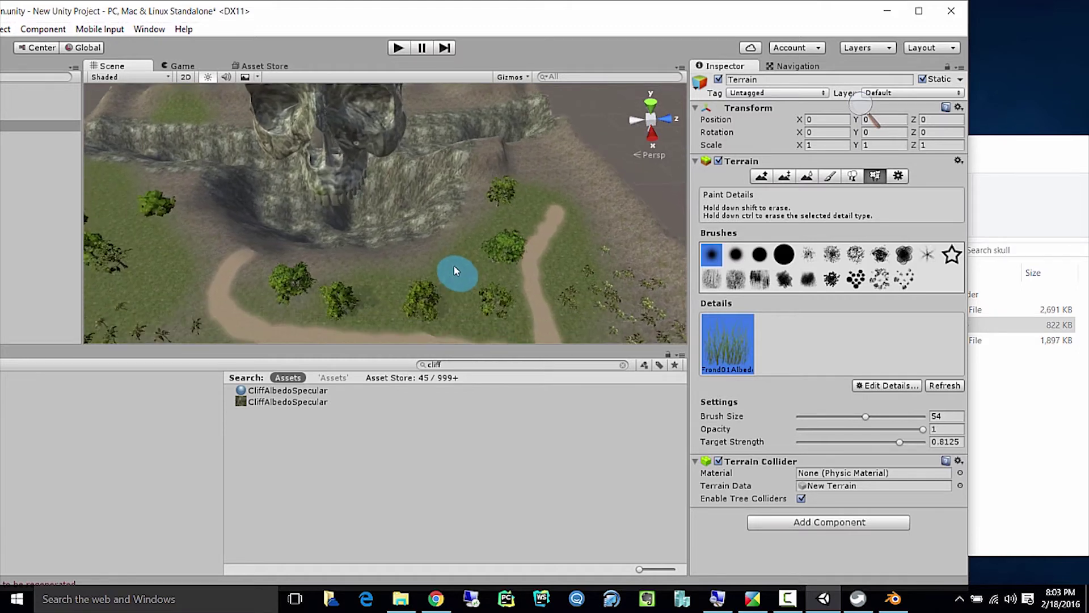
{"action": "scroll", "coordinate": [475, 262], "scroll_direction": "up", "scroll_amount": 5}
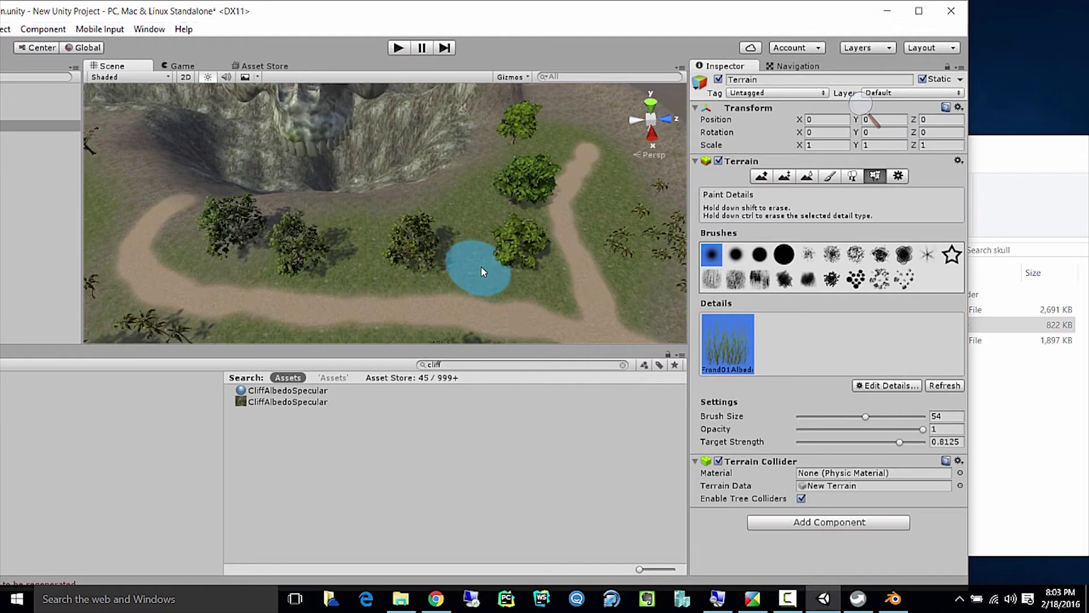
{"action": "left_click_drag", "start_coordinate": [519, 279], "coordinate": [523, 280]}
{"action": "scroll", "coordinate": [523, 280], "scroll_direction": "up", "scroll_amount": 8}
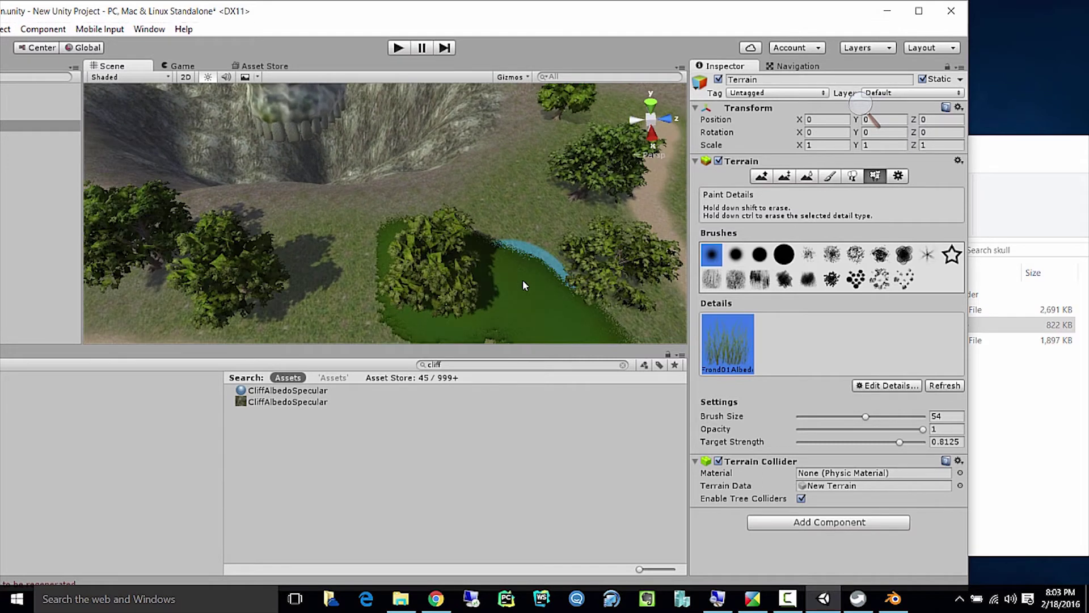
{"action": "scroll", "coordinate": [529, 278], "scroll_direction": "down", "scroll_amount": 10}
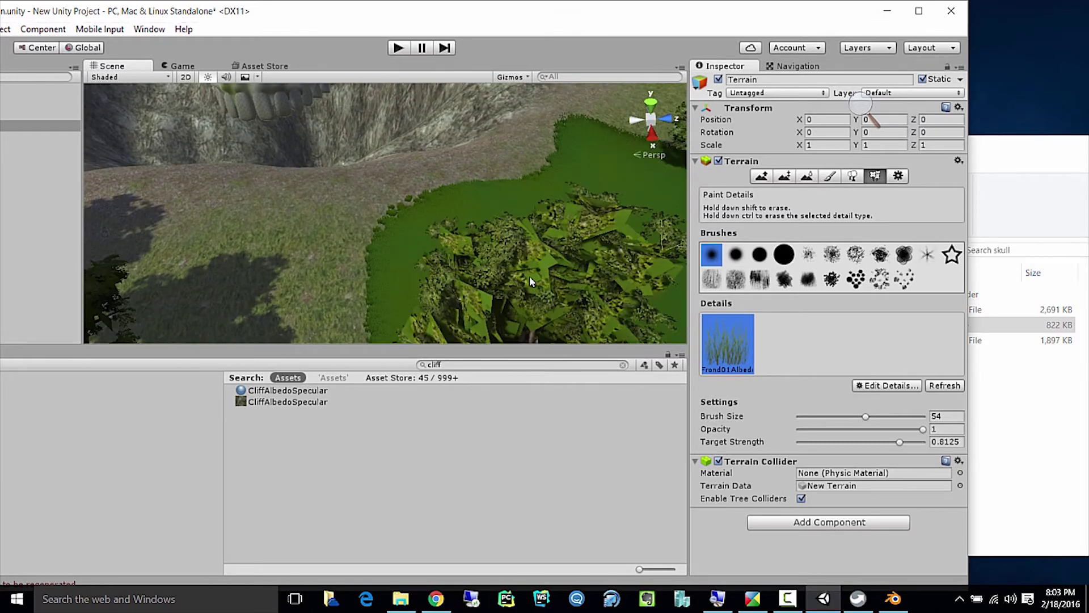
{"action": "scroll", "coordinate": [527, 285], "scroll_direction": "down", "scroll_amount": 6}
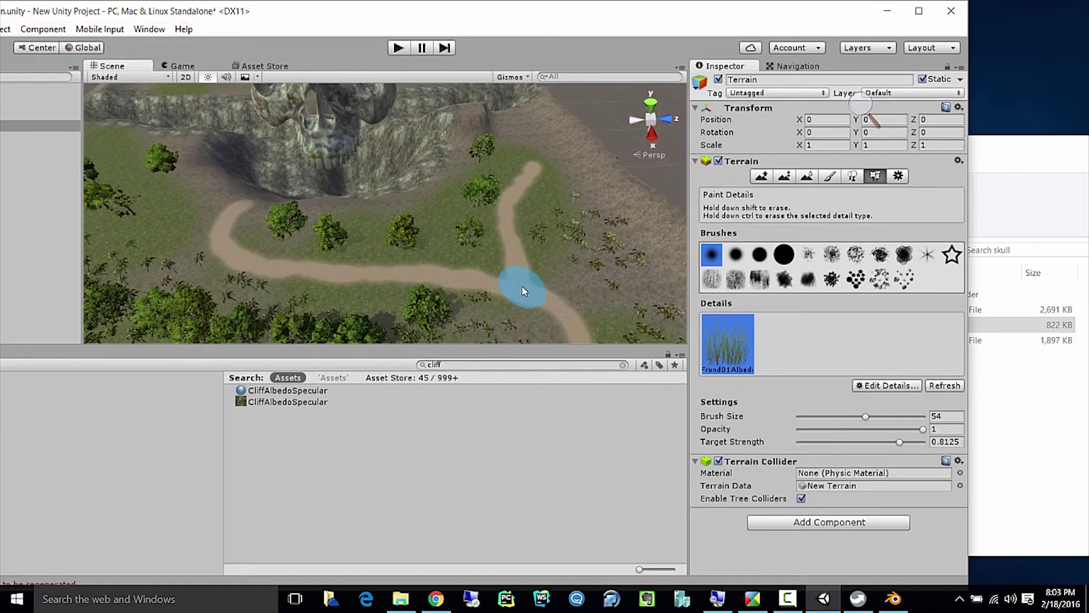
{"action": "scroll", "coordinate": [524, 291], "scroll_direction": "up", "scroll_amount": 3}
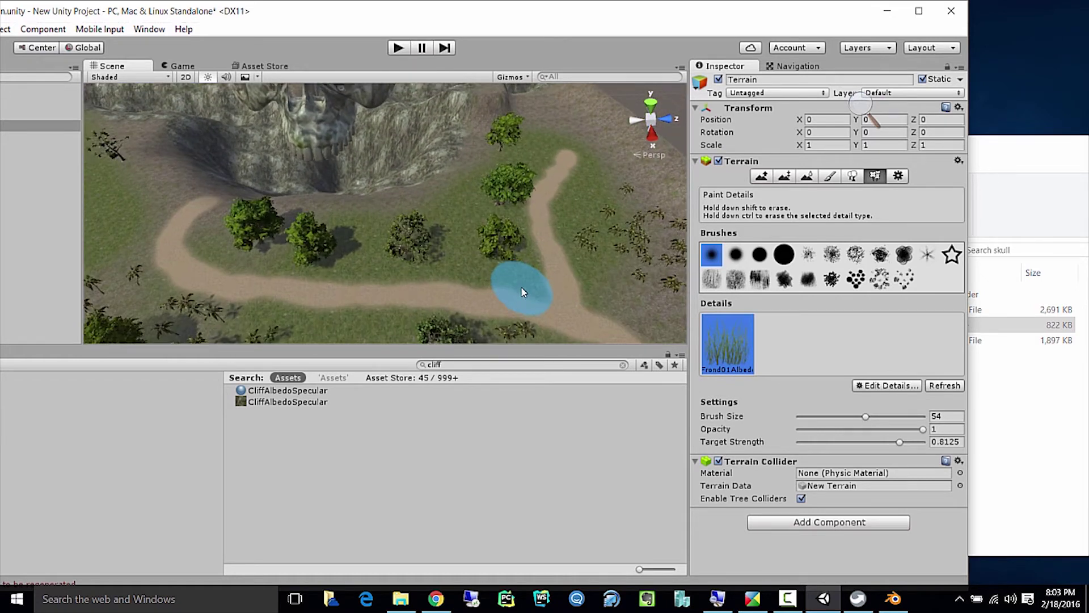
Extend the grass detail along the inner edge of the upper path, around the neighbouring broadleaf trees, with brush size 54.
{"action": "scroll", "coordinate": [522, 291], "scroll_direction": "down", "scroll_amount": 4}
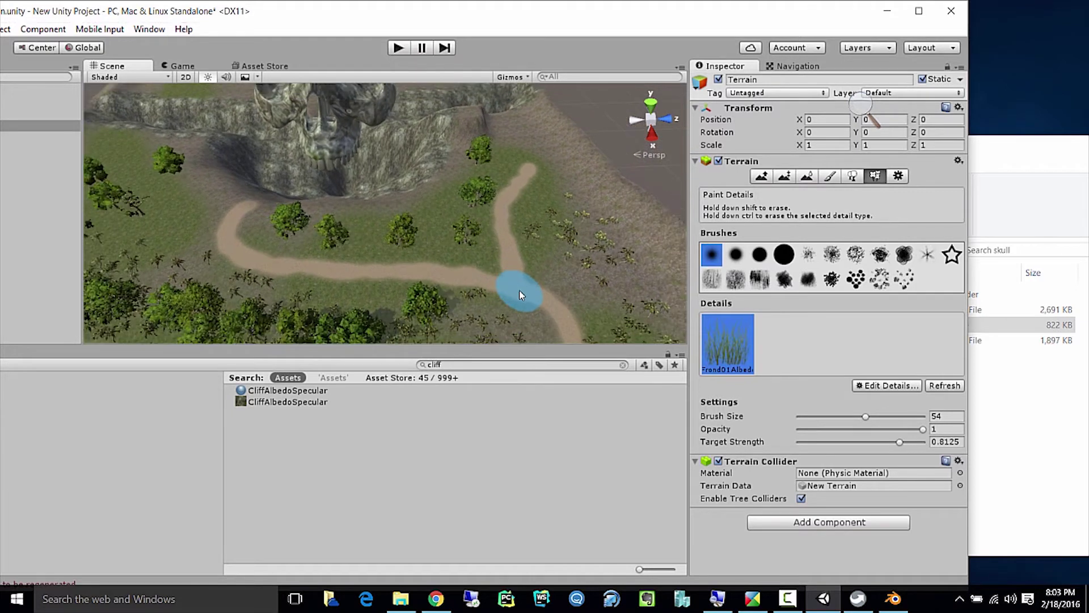
{"action": "scroll", "coordinate": [519, 290], "scroll_direction": "up", "scroll_amount": 5}
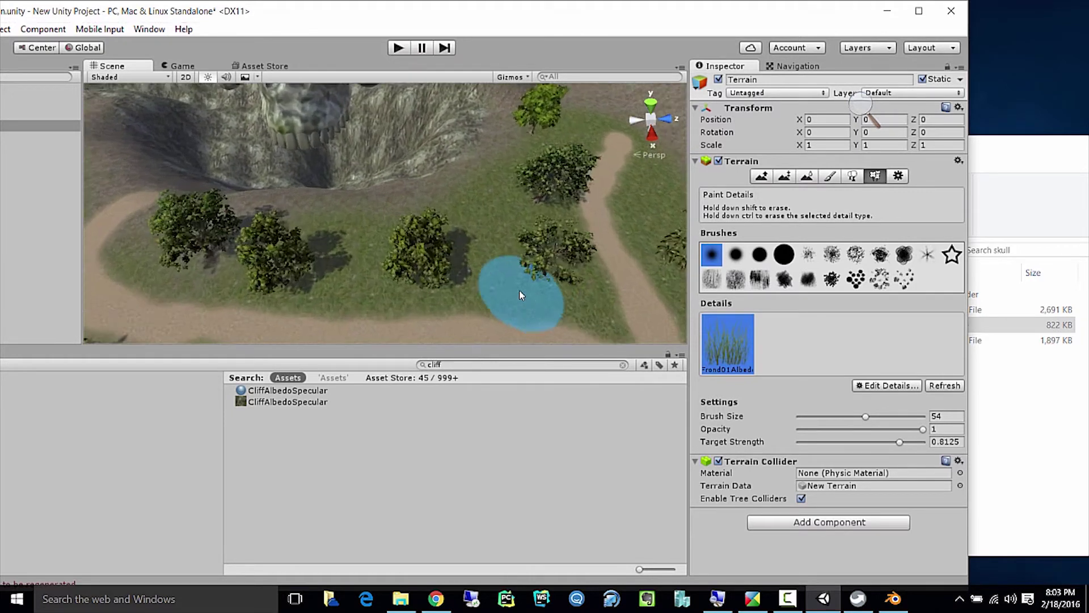
{"action": "scroll", "coordinate": [519, 291], "scroll_direction": "up", "scroll_amount": 8}
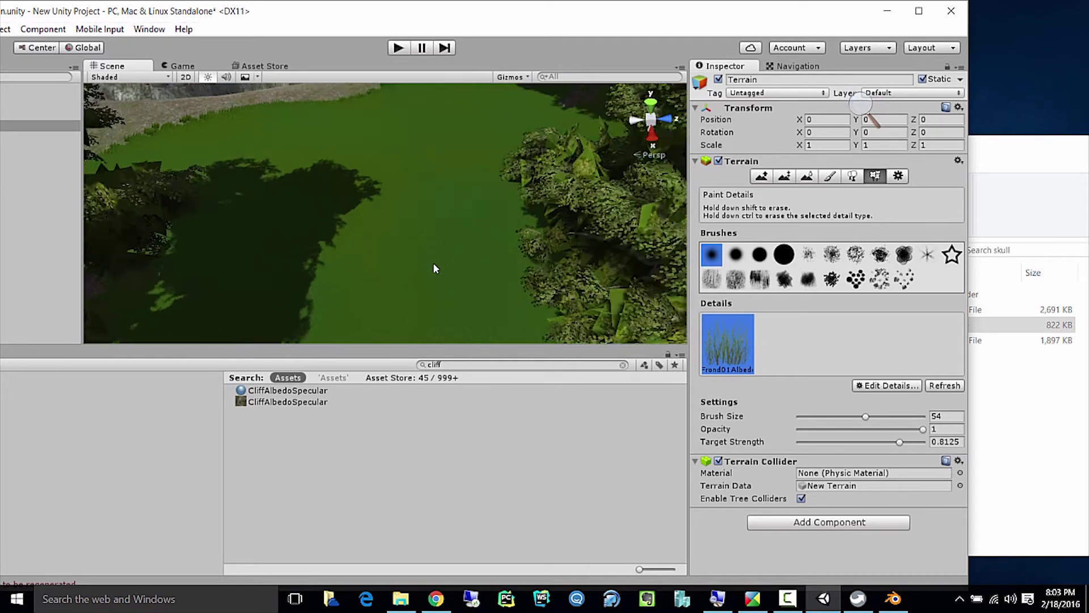
{"action": "scroll", "coordinate": [434, 265], "scroll_direction": "down", "scroll_amount": 5}
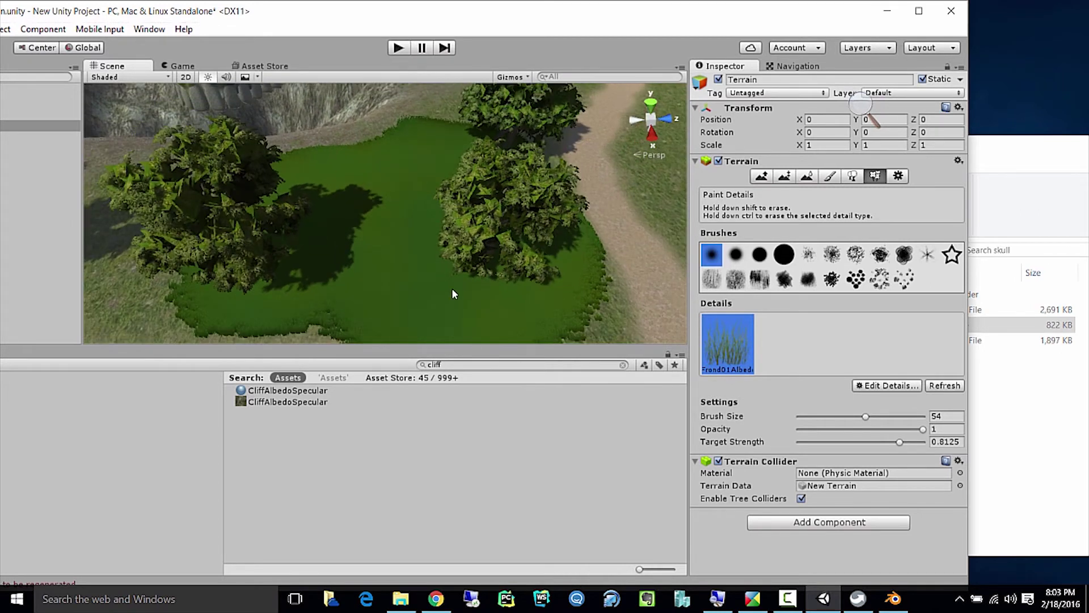
{"action": "middle_click_drag", "start_coordinate": [492, 236], "coordinate": [535, 247]}
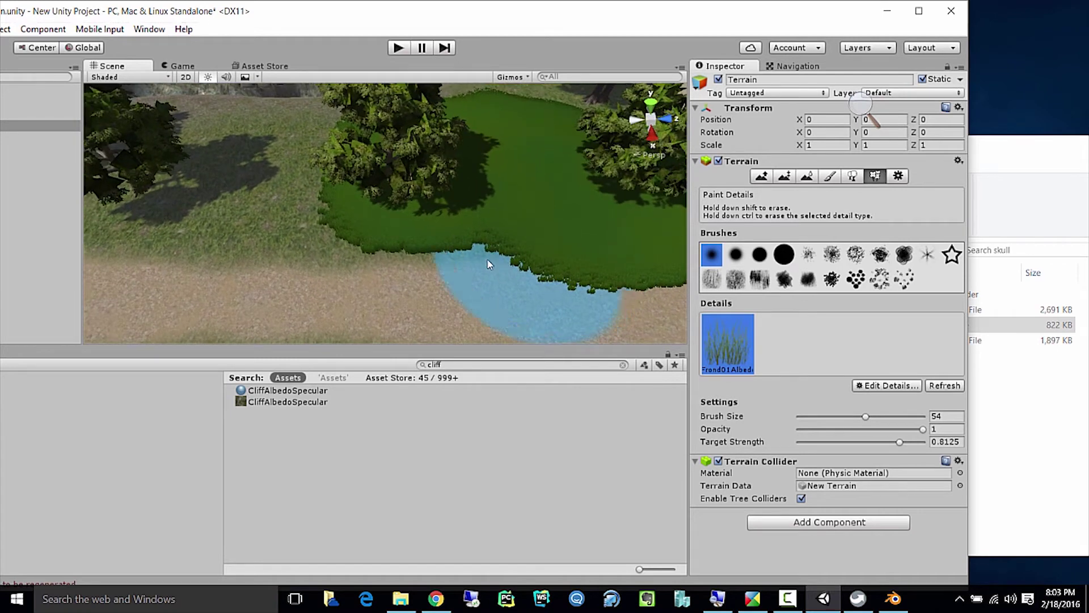
{"action": "mouse_move", "coordinate": [379, 235]}
{"action": "left_mouse_down"}
{"action": "mouse_move", "coordinate": [343, 197]}
{"action": "mouse_move", "coordinate": [320, 207]}
{"action": "mouse_move", "coordinate": [251, 170]}
{"action": "mouse_move", "coordinate": [314, 219]}
{"action": "left_mouse_up"}
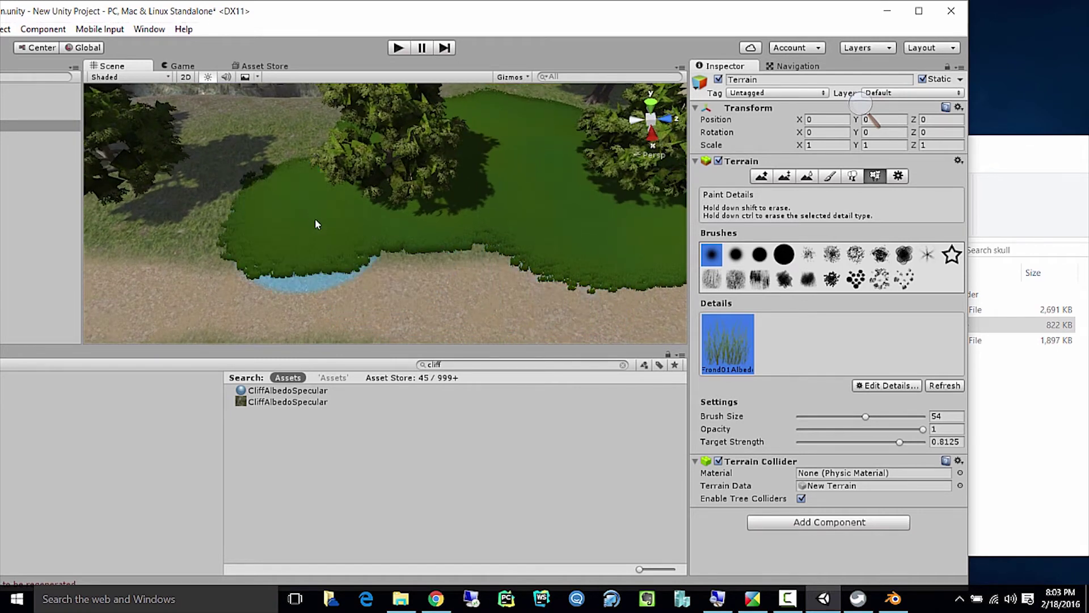
{"action": "mouse_move", "coordinate": [274, 170]}
{"action": "left_mouse_down"}
{"action": "mouse_move", "coordinate": [202, 214]}
{"action": "mouse_move", "coordinate": [130, 165]}
{"action": "mouse_move", "coordinate": [443, 300]}
{"action": "left_mouse_up"}
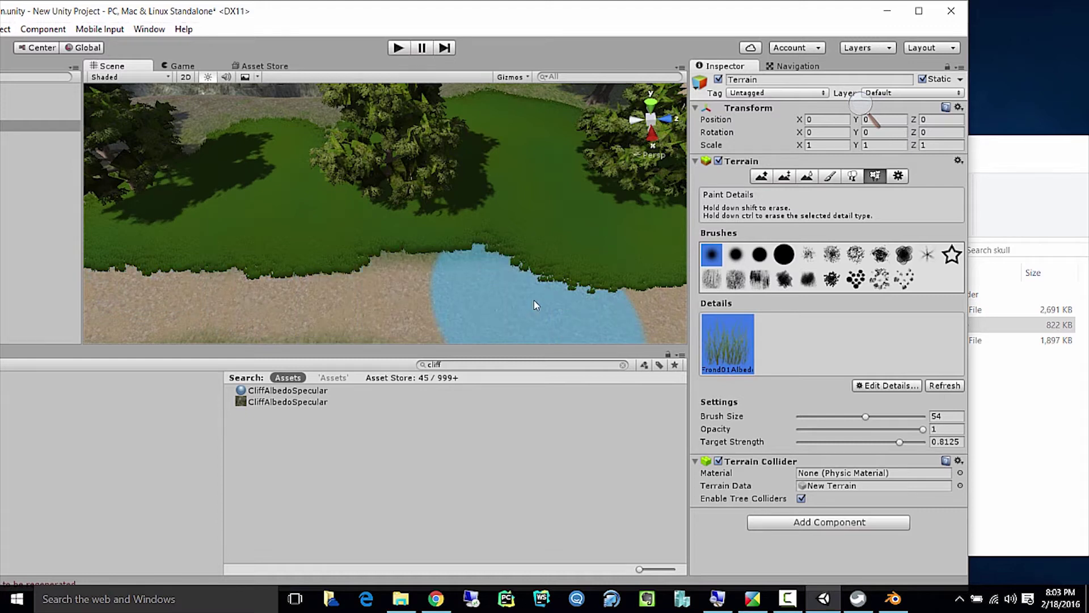
Paint the grass detail across the upper path among the palm trees, following the path's edge towards its end.
{"action": "key", "text": "Up"}
{"action": "key", "text": "Up"}
{"action": "key", "text": "Up"}
{"action": "key", "text": "Up"}
{"action": "key", "text": "Up"}
{"action": "key", "text": "Up"}
{"action": "mouse_move", "coordinate": [419, 255]}
{"action": "left_mouse_down"}
{"action": "mouse_move", "coordinate": [544, 216]}
{"action": "mouse_move", "coordinate": [596, 244]}
{"action": "mouse_move", "coordinate": [511, 261]}
{"action": "left_mouse_up"}
{"action": "mouse_move", "coordinate": [308, 196]}
{"action": "left_mouse_down"}
{"action": "mouse_move", "coordinate": [247, 153]}
{"action": "mouse_move", "coordinate": [338, 198]}
{"action": "mouse_move", "coordinate": [355, 186]}
{"action": "mouse_move", "coordinate": [363, 151]}
{"action": "mouse_move", "coordinate": [570, 133]}
{"action": "mouse_move", "coordinate": [578, 136]}
{"action": "mouse_move", "coordinate": [571, 148]}
{"action": "mouse_move", "coordinate": [456, 119]}
{"action": "mouse_move", "coordinate": [596, 208]}
{"action": "mouse_move", "coordinate": [625, 250]}
{"action": "left_mouse_up"}
{"action": "mouse_move", "coordinate": [396, 248]}
{"action": "right_mouse_down"}
{"action": "mouse_move", "coordinate": [418, 189]}
{"action": "mouse_move", "coordinate": [368, 227]}
{"action": "mouse_move", "coordinate": [343, 150]}
{"action": "mouse_move", "coordinate": [384, 229]}
{"action": "mouse_move", "coordinate": [320, 196]}
{"action": "right_mouse_up"}
{"action": "left_click_drag", "start_coordinate": [310, 205], "coordinate": [309, 216]}
{"action": "mouse_move", "coordinate": [366, 153]}
{"action": "left_mouse_down"}
{"action": "mouse_move", "coordinate": [292, 123]}
{"action": "mouse_move", "coordinate": [350, 162]}
{"action": "mouse_move", "coordinate": [330, 165]}
{"action": "mouse_move", "coordinate": [263, 133]}
{"action": "mouse_move", "coordinate": [406, 145]}
{"action": "mouse_move", "coordinate": [331, 110]}
{"action": "mouse_move", "coordinate": [409, 128]}
{"action": "mouse_move", "coordinate": [325, 98]}
{"action": "left_mouse_up"}
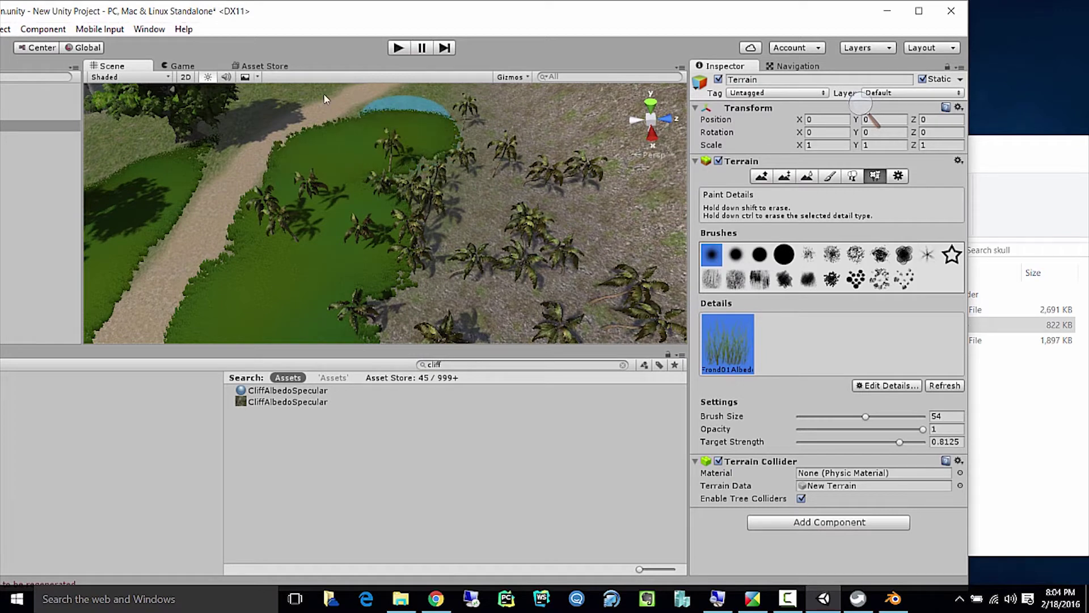
Paint the grass detail on both sides of the lower path, beside its wide sandy end and among the palms.
{"action": "right_click_drag", "start_coordinate": [344, 236], "coordinate": [450, 221]}
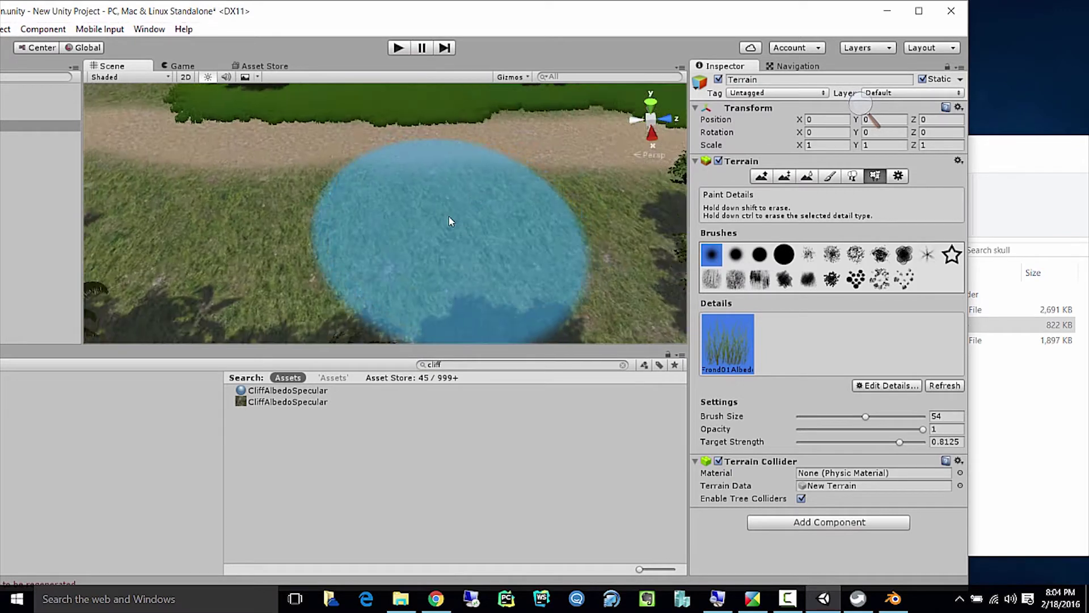
{"action": "scroll", "coordinate": [448, 222], "scroll_direction": "down", "scroll_amount": 10}
{"action": "left_click_drag", "start_coordinate": [431, 229], "coordinate": [425, 292], "text": "alt"}
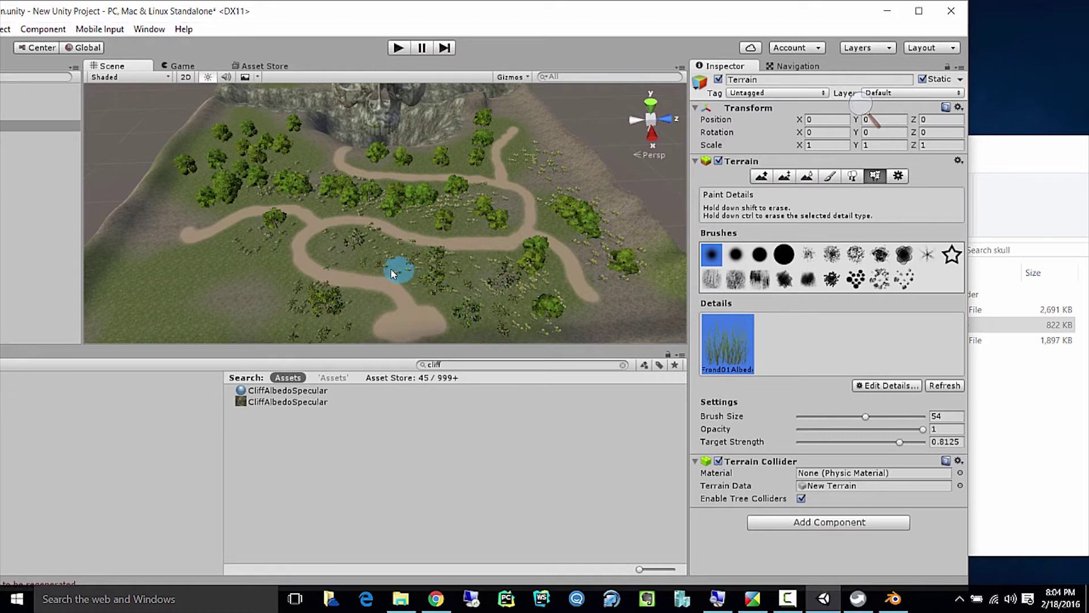
{"action": "scroll", "coordinate": [402, 275], "scroll_direction": "up", "scroll_amount": 10}
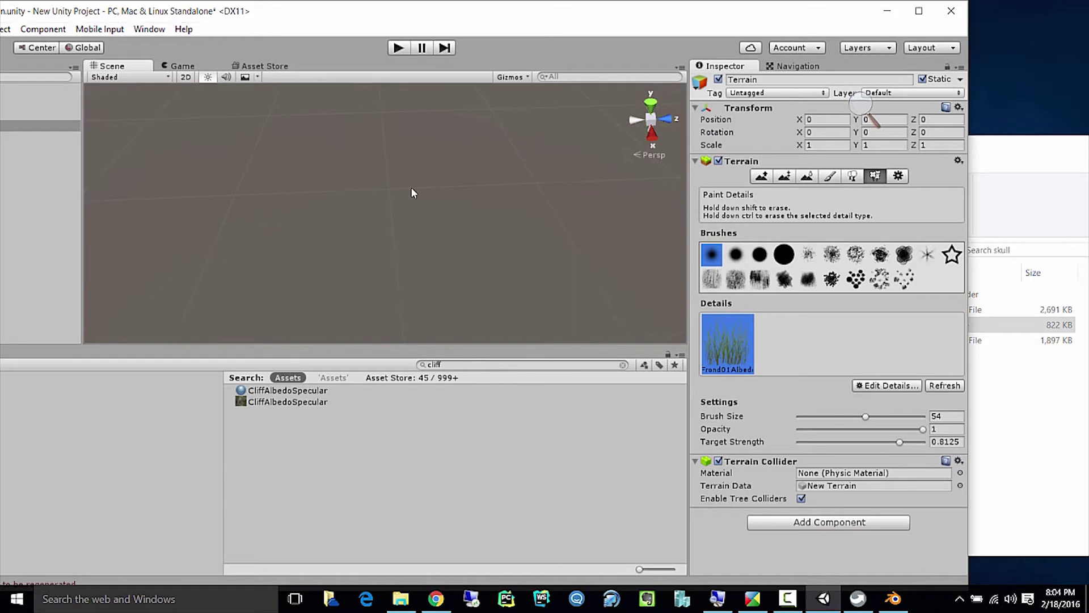
{"action": "scroll", "coordinate": [418, 232], "scroll_direction": "down", "scroll_amount": 10}
{"action": "scroll", "coordinate": [409, 239], "scroll_direction": "up", "scroll_amount": 5}
{"action": "scroll", "coordinate": [381, 250], "scroll_direction": "down", "scroll_amount": 3}
{"action": "scroll", "coordinate": [402, 259], "scroll_direction": "down", "scroll_amount": 5}
{"action": "scroll", "coordinate": [397, 257], "scroll_direction": "up", "scroll_amount": 2}
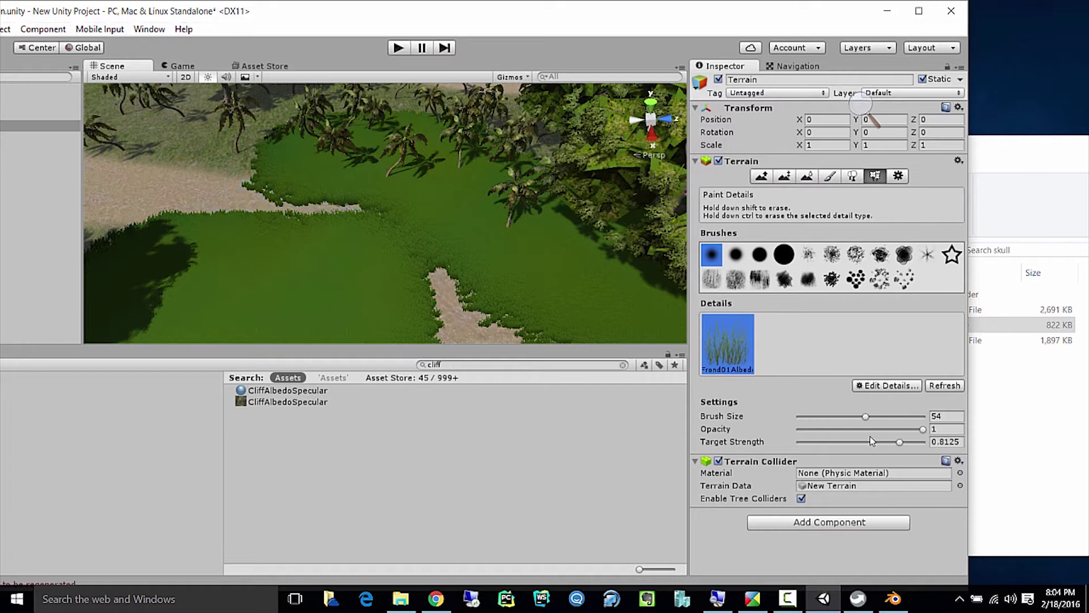
Reduce the brush size to 29 and erase the grass covering the lower path, touching up its edge.
{"action": "left_click_drag", "start_coordinate": [865, 417], "coordinate": [834, 429]}
{"action": "mouse_move", "coordinate": [171, 206]}
{"action": "left_mouse_down", "text": "shift"}
{"action": "mouse_move", "coordinate": [280, 241]}
{"action": "mouse_move", "coordinate": [363, 281]}
{"action": "mouse_move", "coordinate": [364, 262]}
{"action": "mouse_move", "coordinate": [276, 211]}
{"action": "mouse_move", "coordinate": [336, 267]}
{"action": "mouse_move", "coordinate": [381, 279]}
{"action": "mouse_move", "coordinate": [409, 263]}
{"action": "mouse_move", "coordinate": [475, 301]}
{"action": "left_mouse_up", "text": "shift"}
{"action": "middle_click_drag", "start_coordinate": [474, 301], "coordinate": [400, 267]}
{"action": "scroll", "coordinate": [400, 268], "scroll_direction": "down", "scroll_amount": 3}
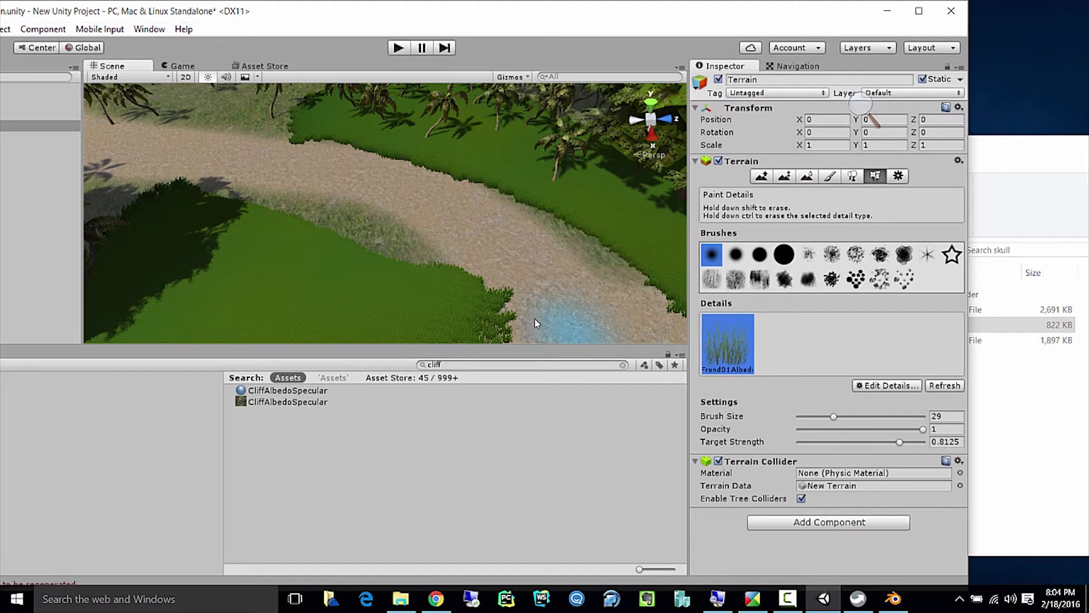
{"action": "left_click_drag", "start_coordinate": [514, 294], "coordinate": [515, 298]}
{"action": "mouse_move", "coordinate": [530, 274]}
{"action": "left_mouse_down", "text": "shift"}
{"action": "mouse_move", "coordinate": [547, 312]}
{"action": "mouse_move", "coordinate": [491, 251]}
{"action": "mouse_move", "coordinate": [477, 256]}
{"action": "left_mouse_up", "text": "shift"}
{"action": "scroll", "coordinate": [471, 240], "scroll_direction": "up", "scroll_amount": 10}
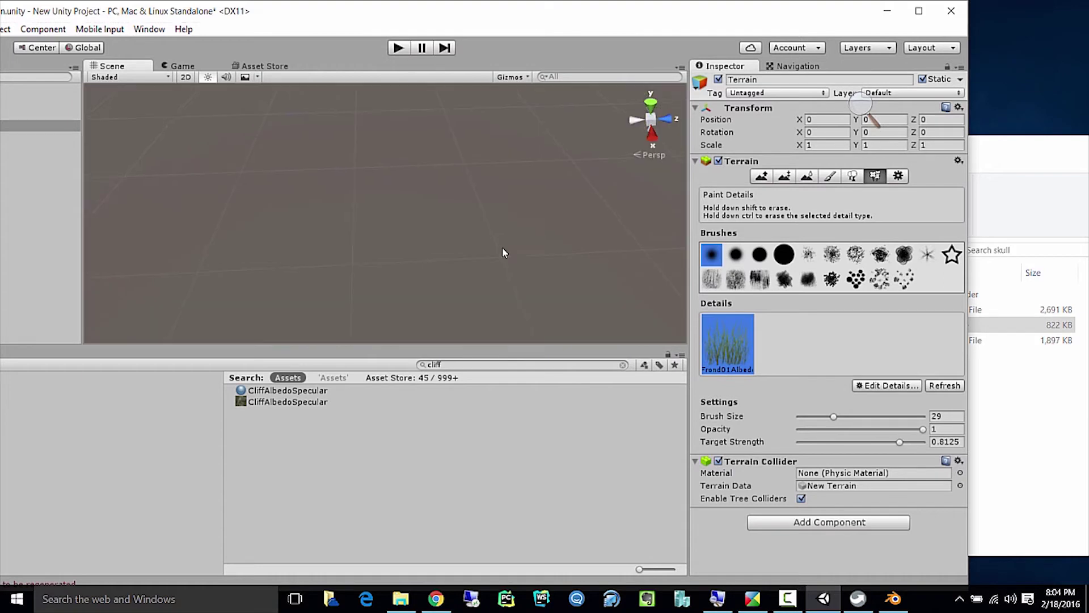
{"action": "scroll", "coordinate": [505, 257], "scroll_direction": "down", "scroll_amount": 8}
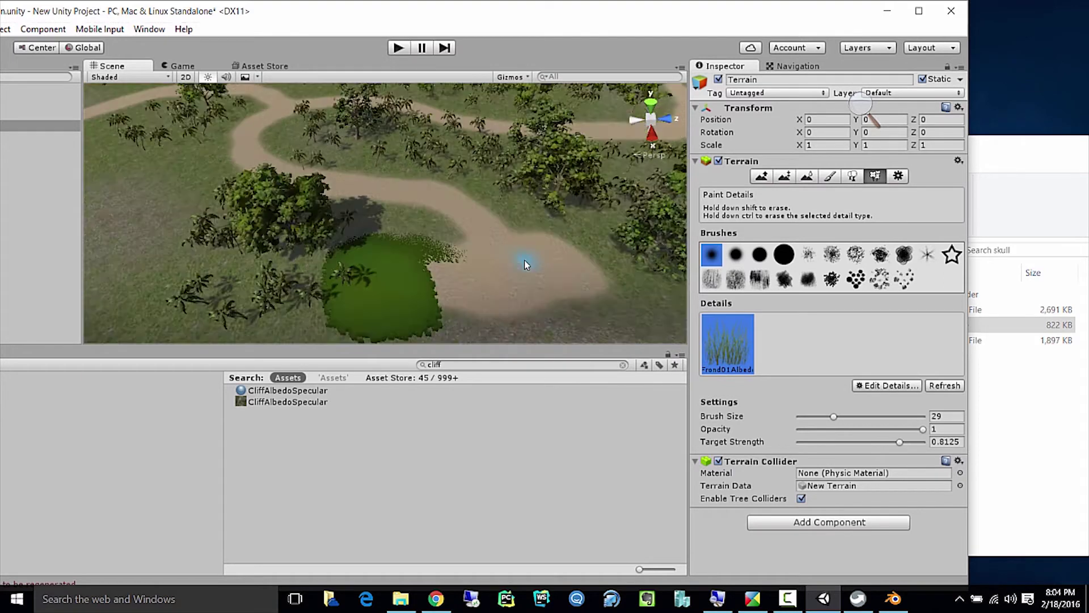
{"action": "scroll", "coordinate": [526, 265], "scroll_direction": "up", "scroll_amount": 5}
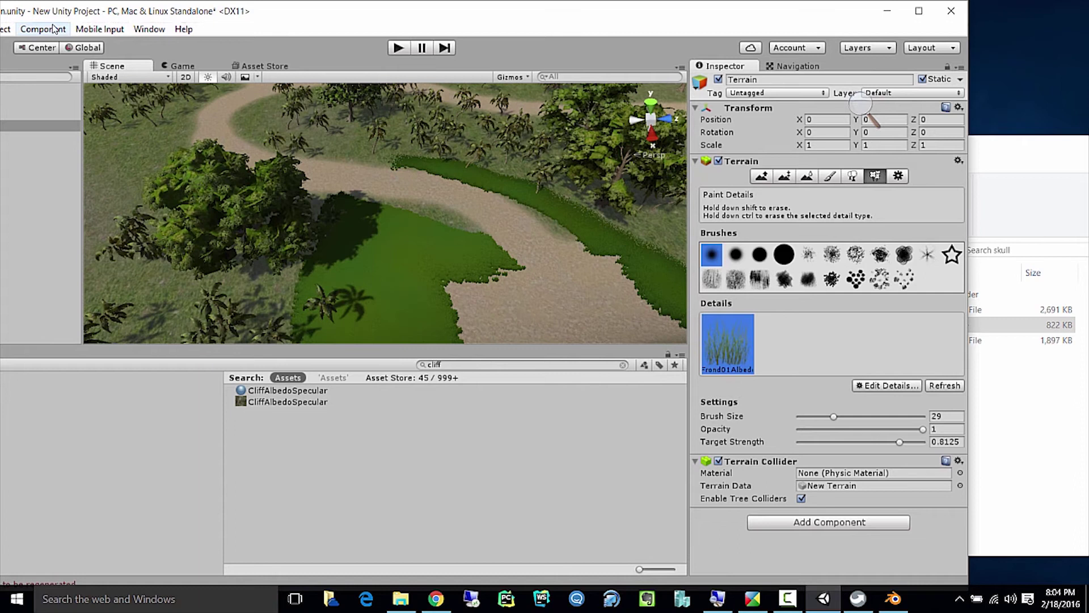
Save the Main scene.
{"action": "left_click_drag", "start_coordinate": [98, 18], "coordinate": [265, 29]}
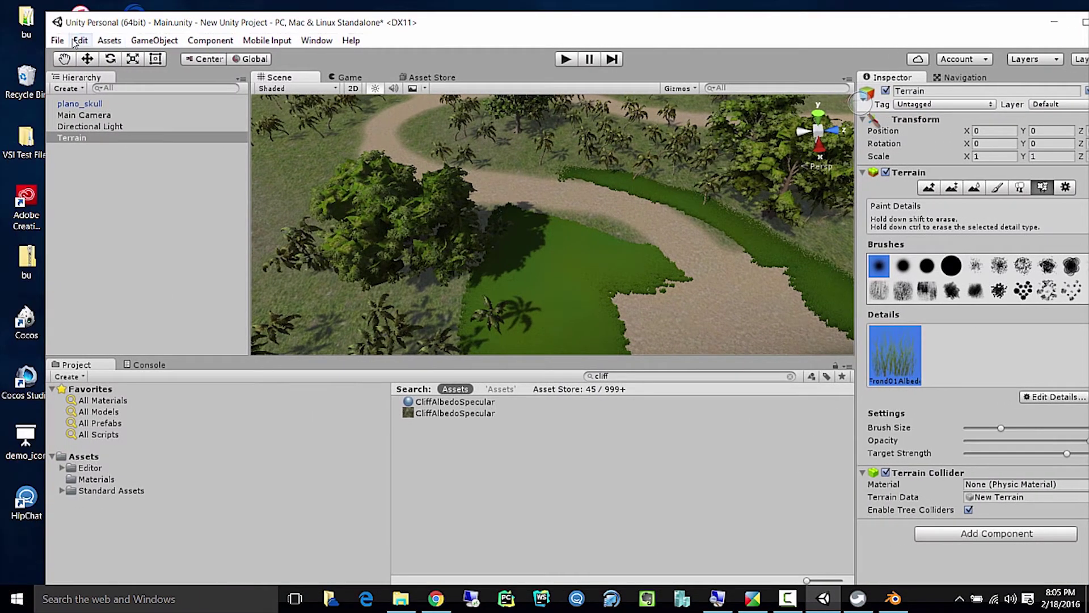
{"action": "left_click", "coordinate": [57, 40]}
{"action": "left_click", "coordinate": [96, 93]}
{"action": "left_click_drag", "start_coordinate": [723, 32], "coordinate": [625, 33]}
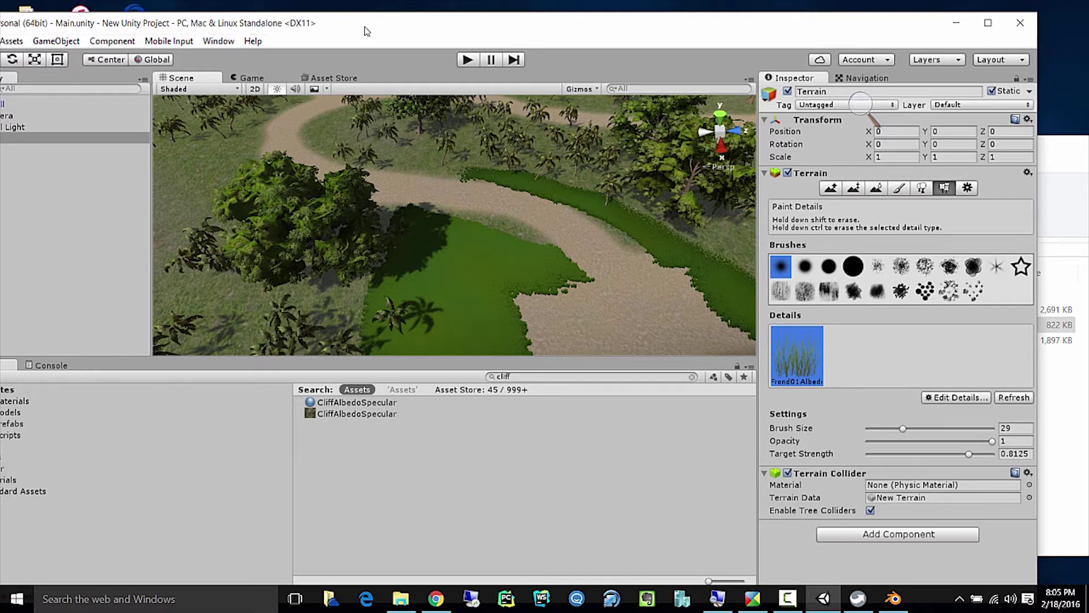
{"action": "left_click_drag", "start_coordinate": [364, 31], "coordinate": [433, 39]}
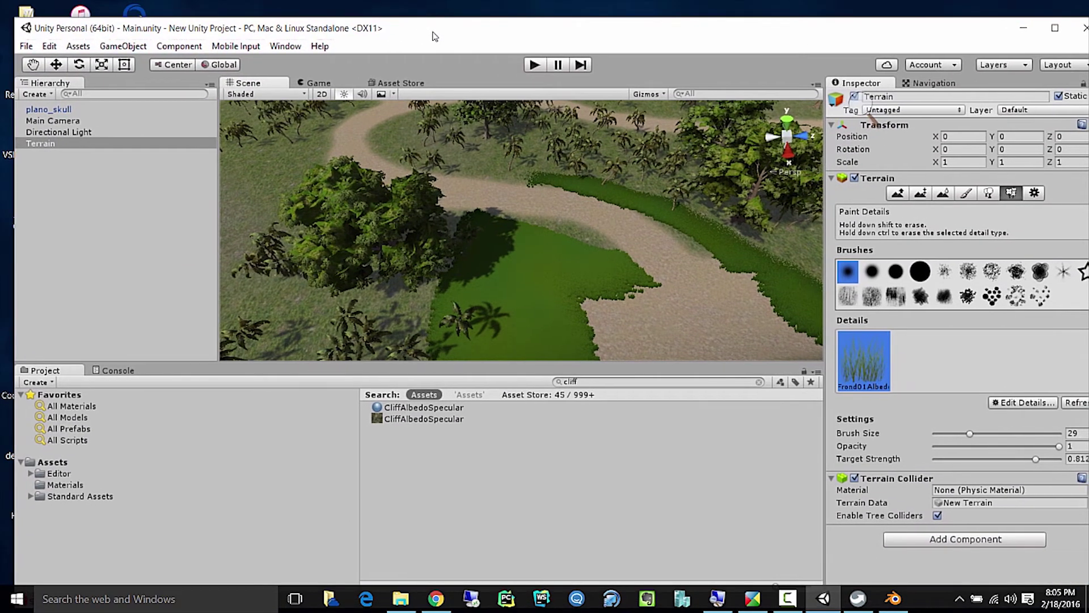
Search the project assets for water and open the Prefabs folder inside Water (Basic).
{"action": "scroll", "coordinate": [455, 139], "scroll_direction": "down", "scroll_amount": 5}
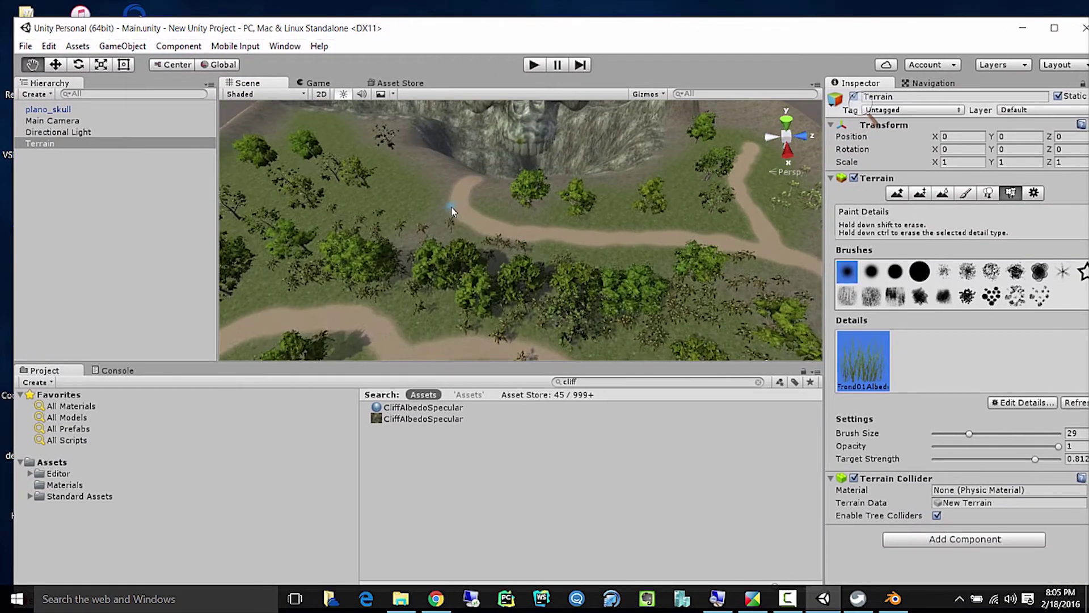
{"action": "left_click_drag", "start_coordinate": [441, 241], "coordinate": [346, 215], "text": "alt"}
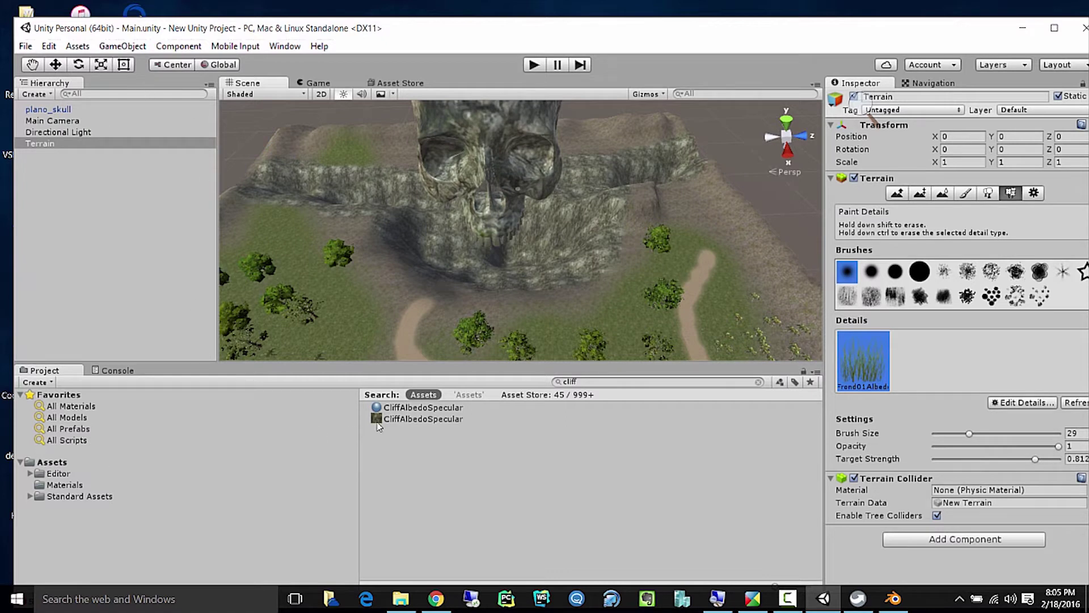
{"action": "left_click", "coordinate": [565, 384]}
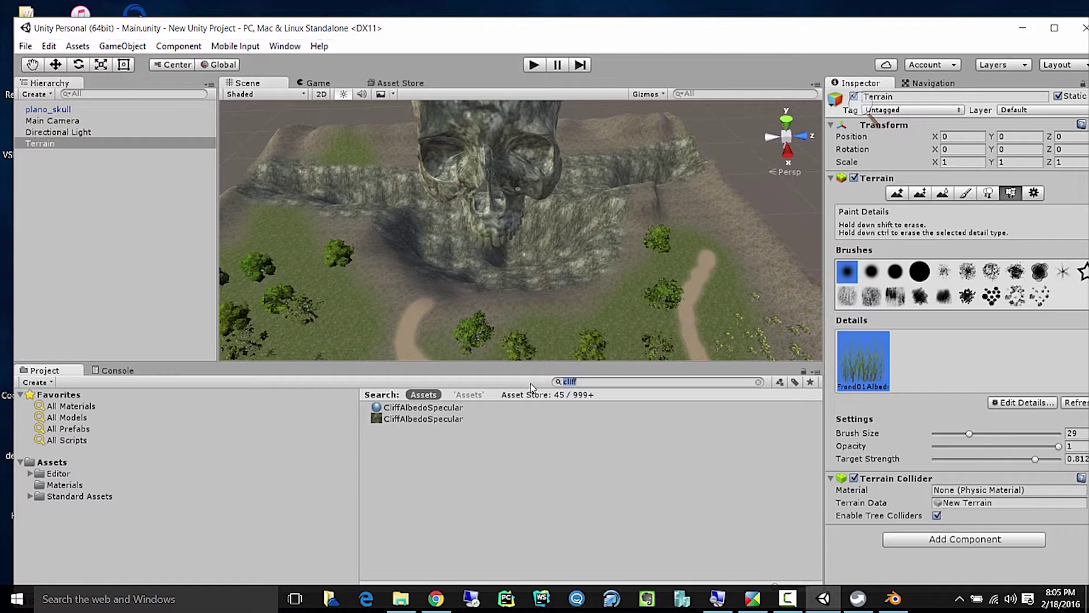
{"action": "type", "text": "water"}
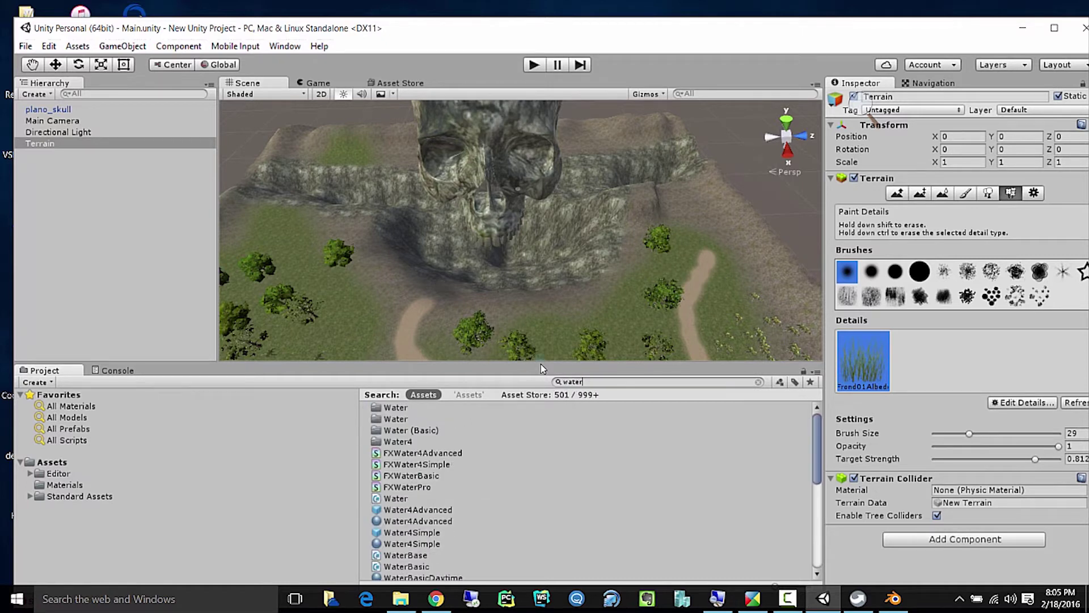
{"action": "left_click", "coordinate": [427, 432]}
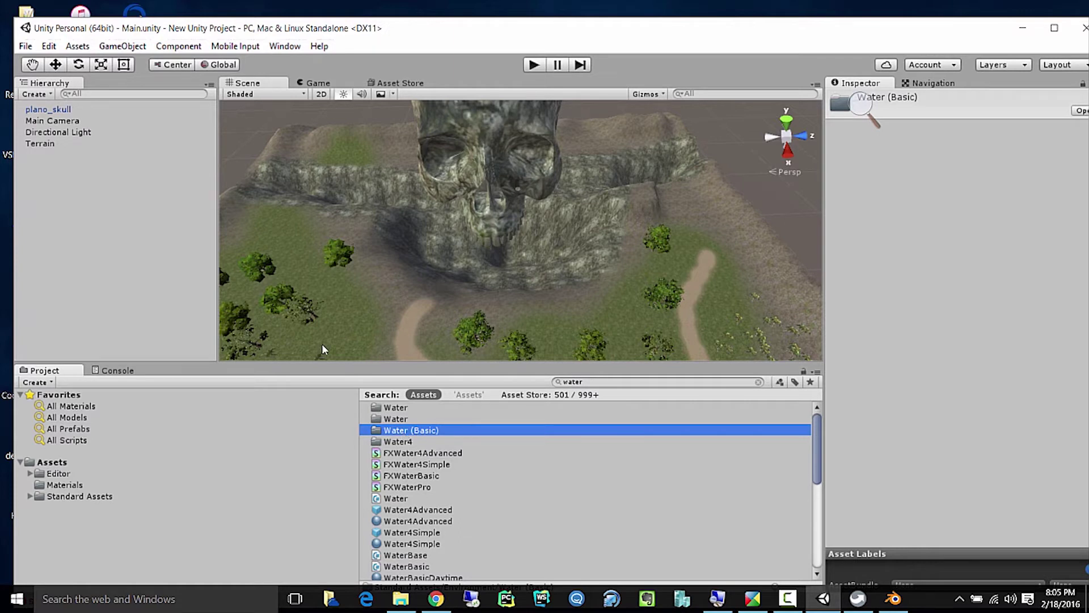
{"action": "double_click", "coordinate": [404, 432]}
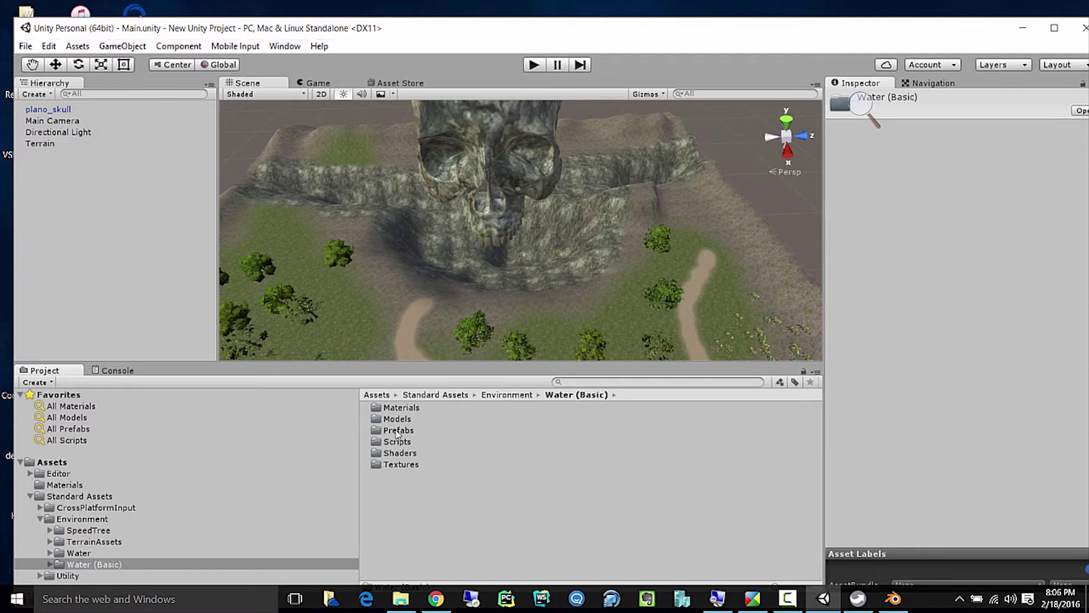
{"action": "double_click", "coordinate": [398, 431]}
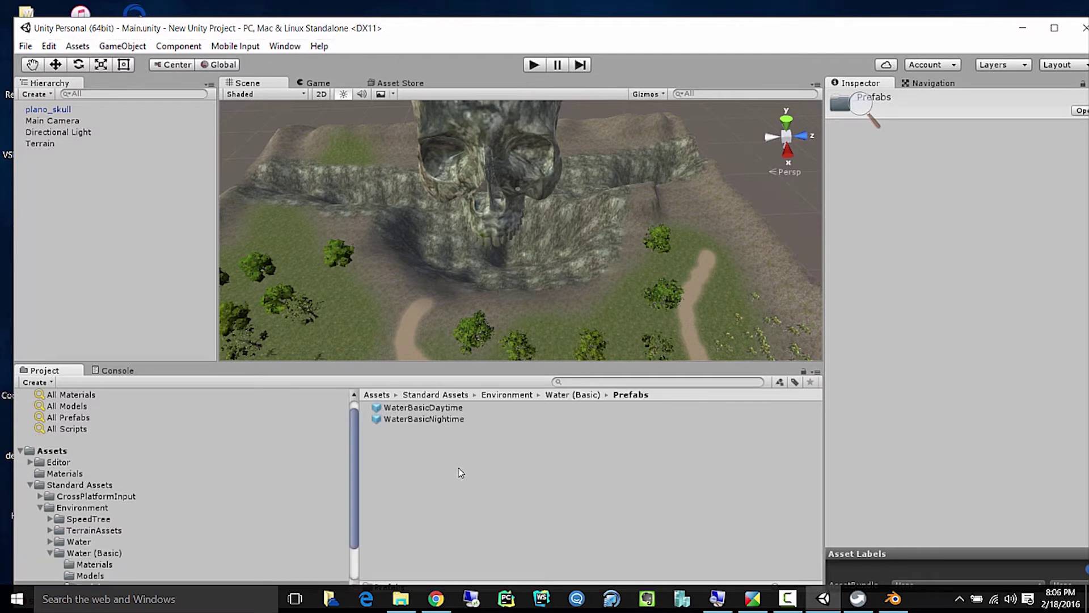
Place the WaterBasicDaytime prefab in the hollow beneath the skull and focus the view on it.
{"action": "left_click", "coordinate": [433, 412]}
{"action": "left_click_drag", "start_coordinate": [435, 417], "coordinate": [493, 266]}
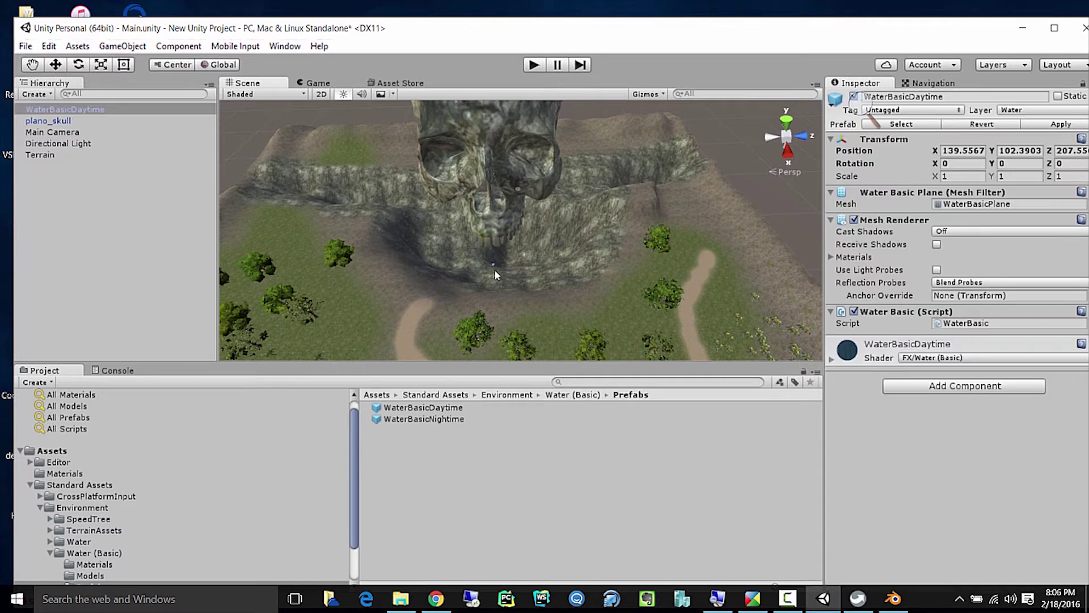
{"action": "key", "text": "f"}
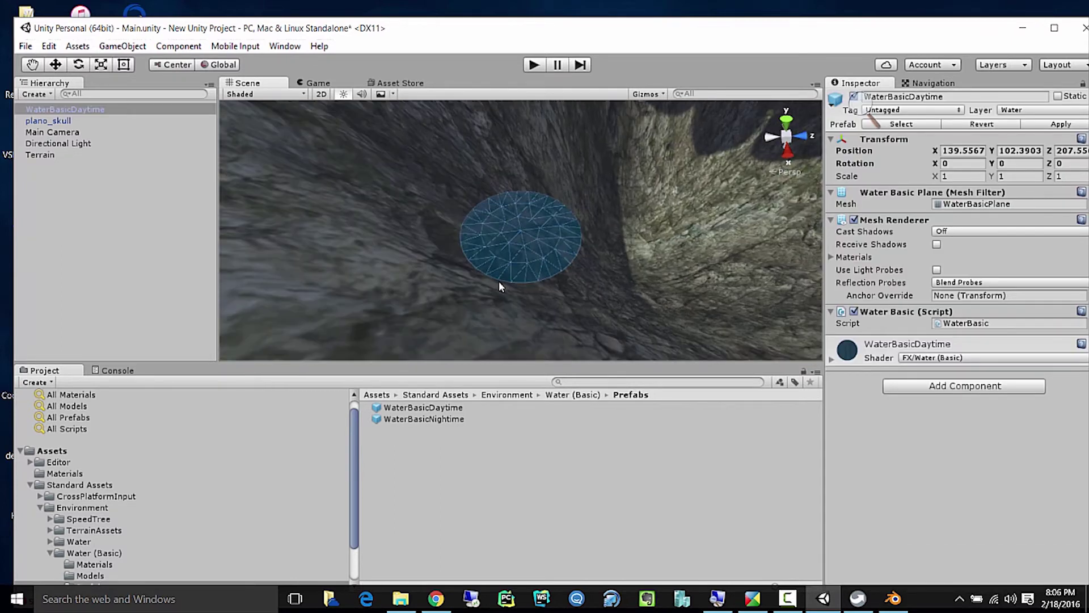
{"action": "key", "text": "ctrl+z"}
{"action": "key", "text": "ctrl+z"}
{"action": "key", "text": "ctrl+y"}
Scale the water plane uniformly to about 33.83.
{"action": "scroll", "coordinate": [533, 264], "scroll_direction": "down", "scroll_amount": 2}
{"action": "scroll", "coordinate": [317, 205], "scroll_direction": "down", "scroll_amount": 2}
{"action": "scroll", "coordinate": [319, 203], "scroll_direction": "down", "scroll_amount": 5}
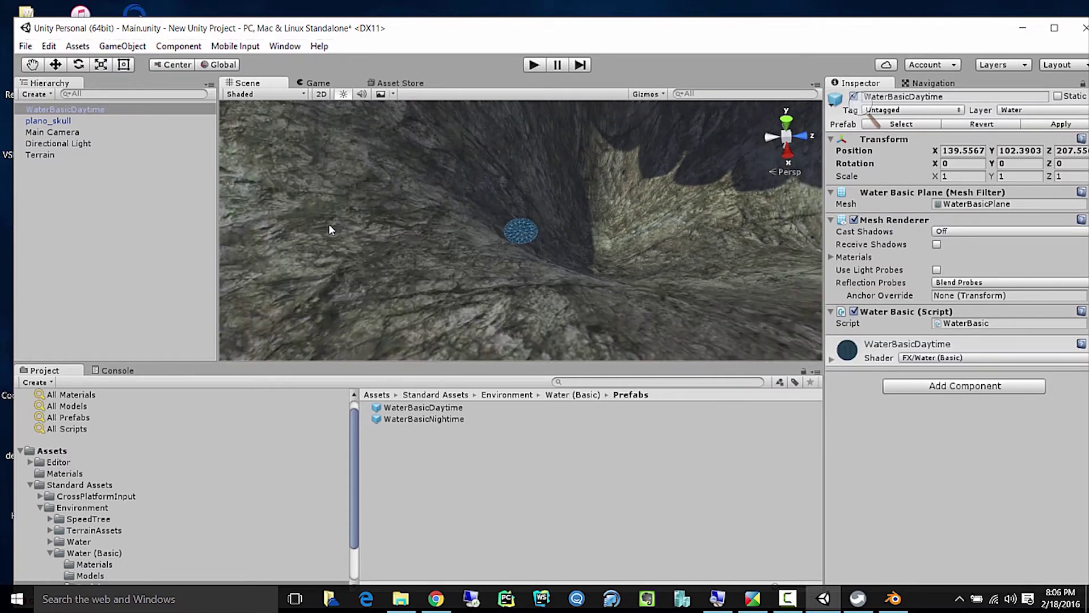
{"action": "scroll", "coordinate": [333, 231], "scroll_direction": "down", "scroll_amount": 2}
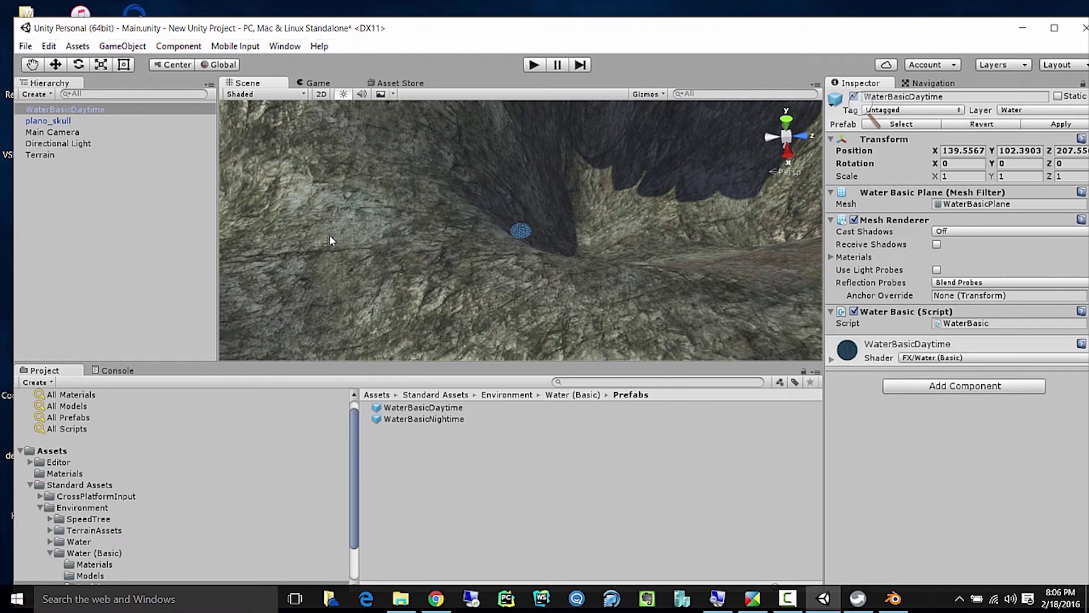
{"action": "left_click", "coordinate": [104, 67]}
{"action": "left_click_drag", "start_coordinate": [523, 230], "coordinate": [616, 291]}
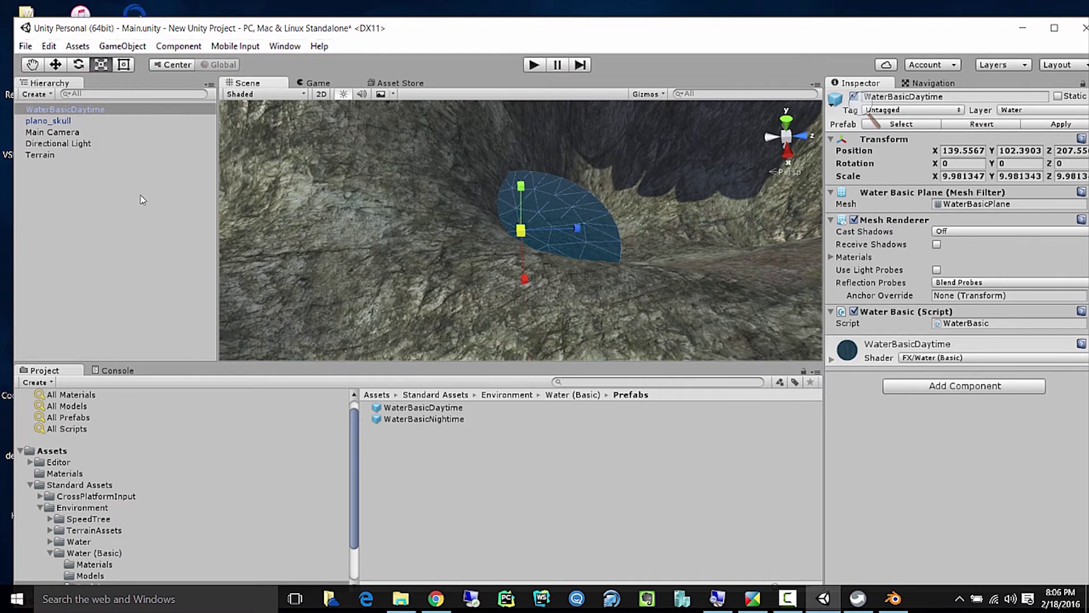
{"action": "scroll", "coordinate": [451, 227], "scroll_direction": "down", "scroll_amount": 10}
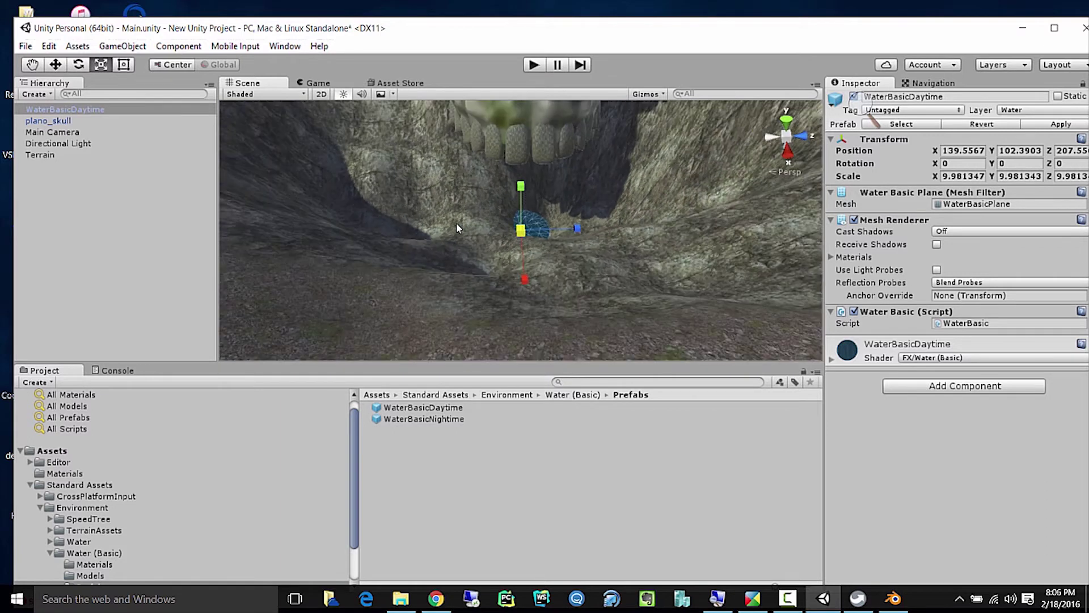
{"action": "scroll", "coordinate": [459, 227], "scroll_direction": "down", "scroll_amount": 3}
{"action": "left_click_drag", "start_coordinate": [528, 230], "coordinate": [698, 238]}
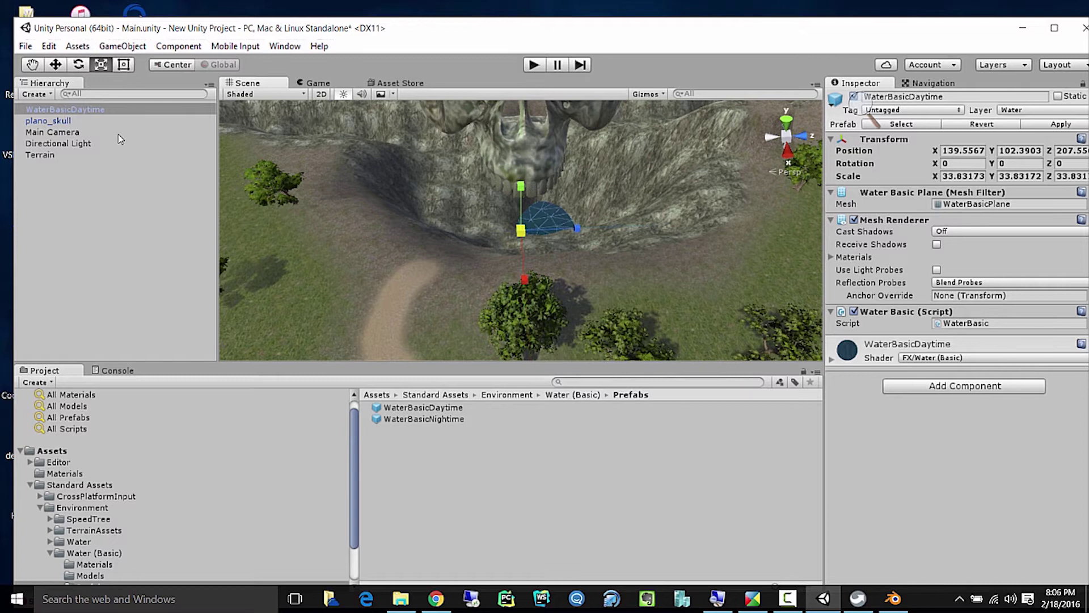
Raise the water plane to about Y 138.8 and stretch it across the skull's hollow to about 57.5 in X and 149.6 in Z.
{"action": "left_click", "coordinate": [62, 65]}
{"action": "left_click_drag", "start_coordinate": [521, 188], "coordinate": [527, 145]}
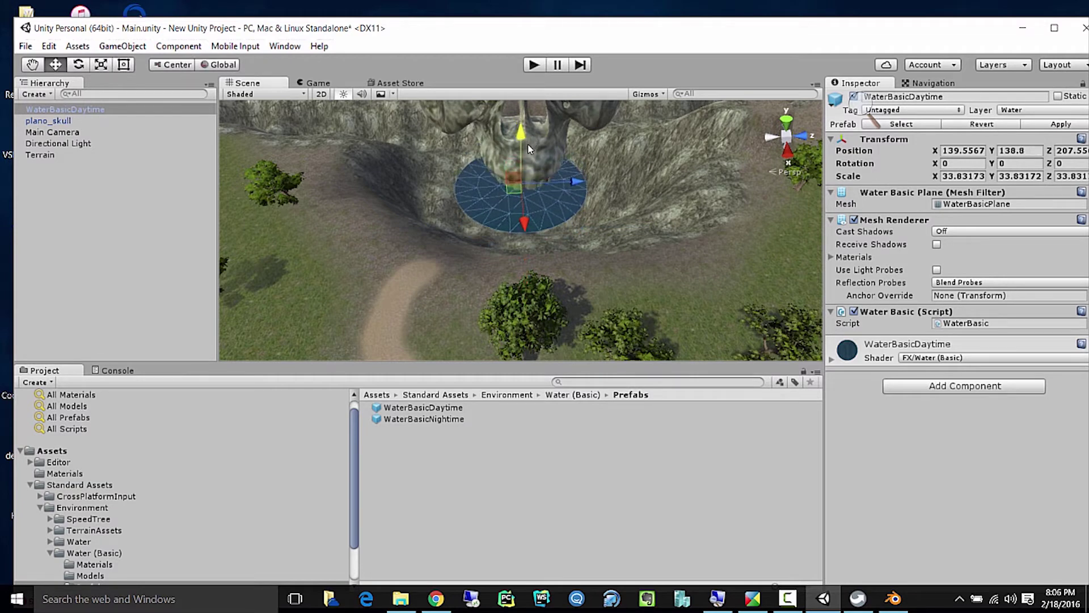
{"action": "left_click", "coordinate": [98, 66]}
{"action": "left_click_drag", "start_coordinate": [573, 184], "coordinate": [599, 237]}
{"action": "left_click_drag", "start_coordinate": [524, 225], "coordinate": [528, 256]}
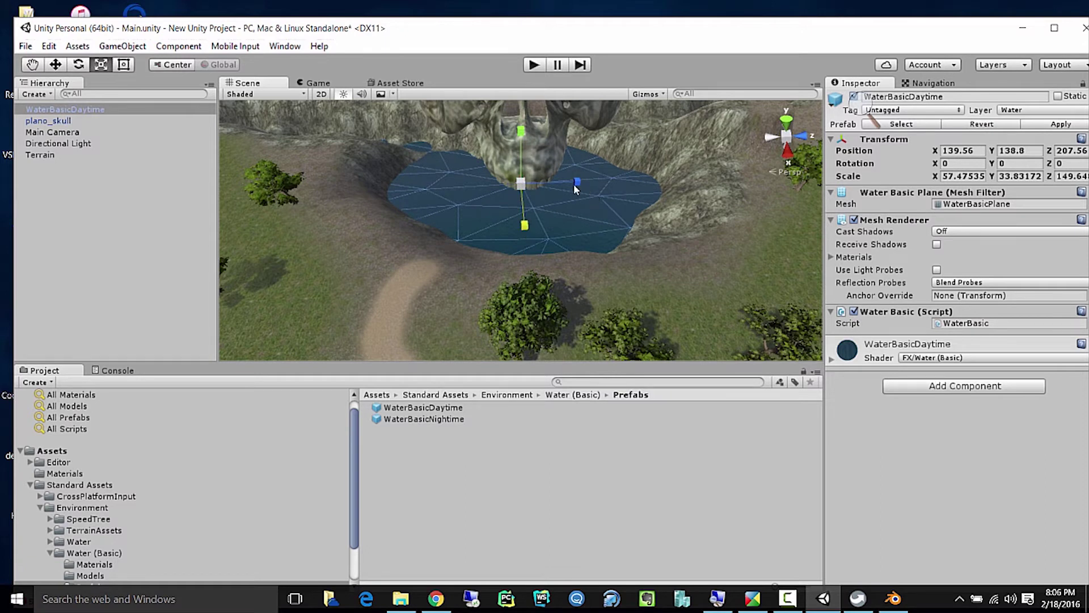
Stretch the water plane to about 101.2 in X and 342.1 in Z, and raise it to Y 147.
{"action": "left_click_drag", "start_coordinate": [576, 189], "coordinate": [653, 188]}
{"action": "left_click_drag", "start_coordinate": [525, 224], "coordinate": [529, 244]}
{"action": "scroll", "coordinate": [475, 217], "scroll_direction": "down", "scroll_amount": 3}
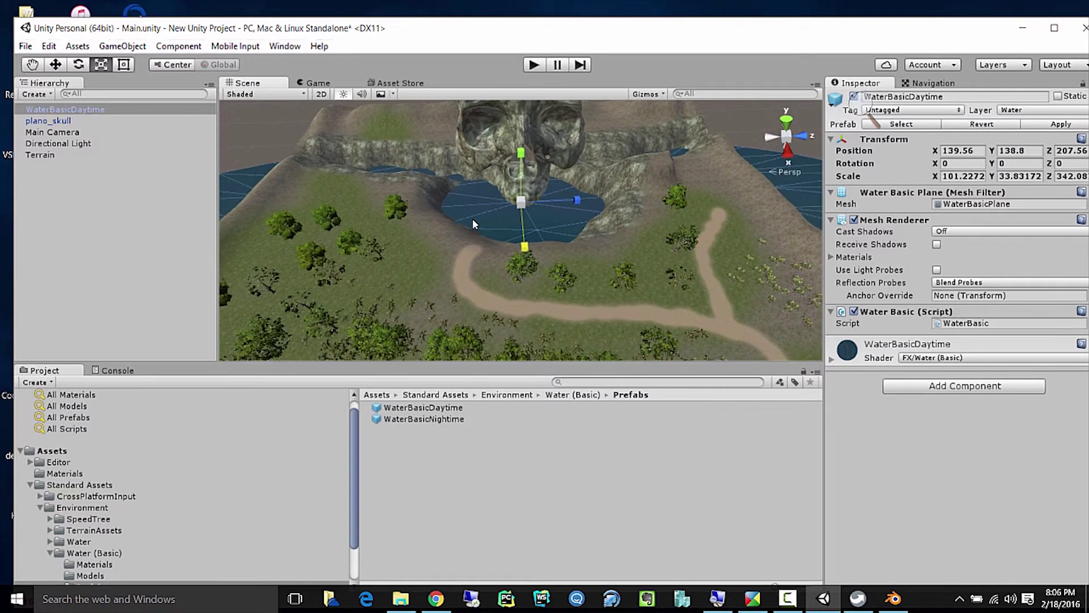
{"action": "scroll", "coordinate": [472, 218], "scroll_direction": "up", "scroll_amount": 3}
{"action": "scroll", "coordinate": [472, 218], "scroll_direction": "down", "scroll_amount": 3}
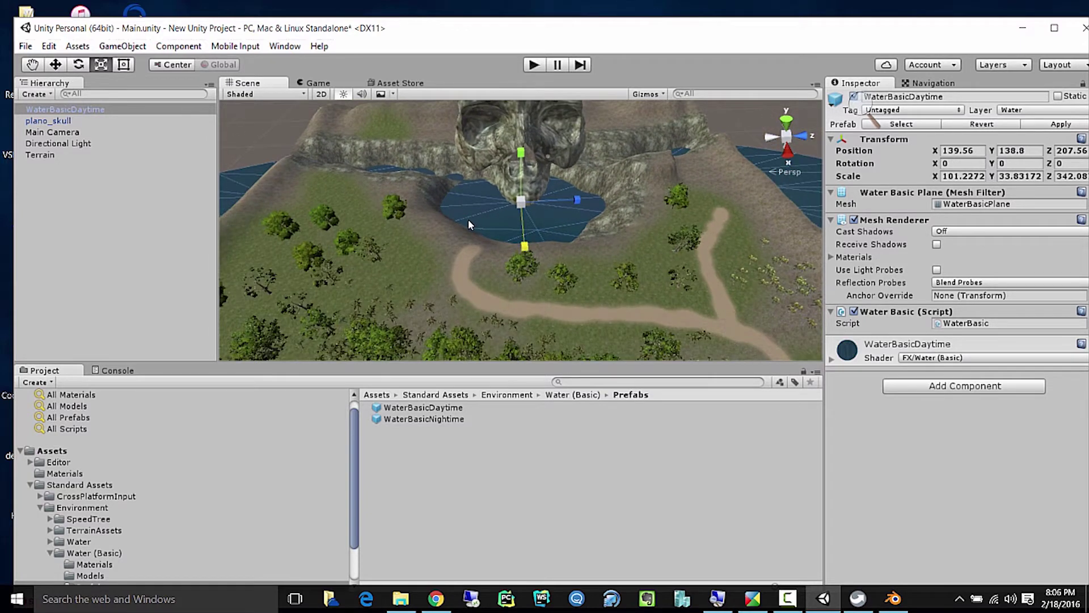
{"action": "left_click", "coordinate": [55, 65]}
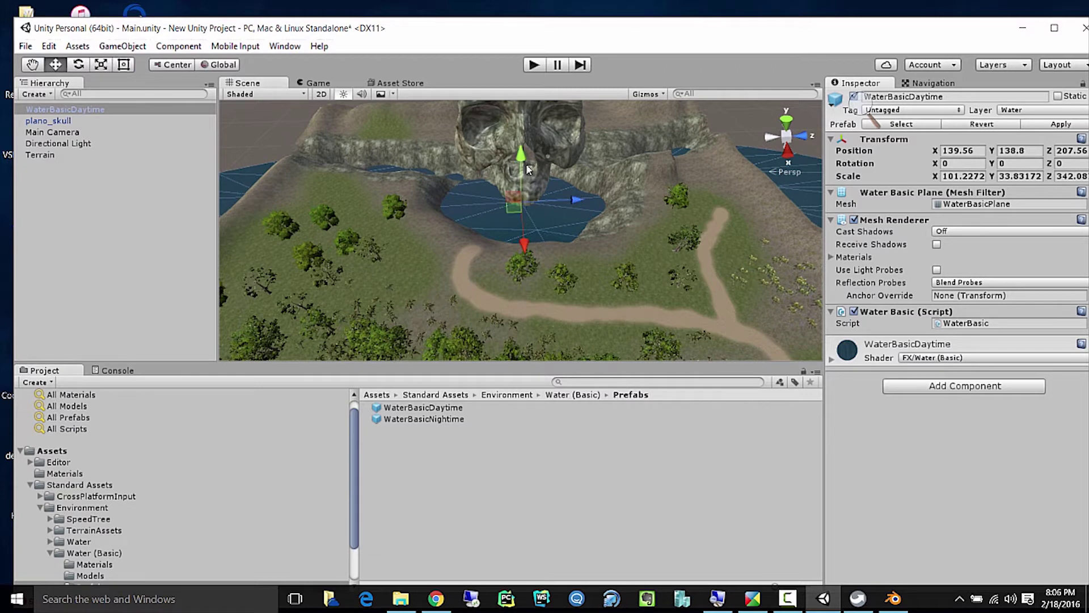
{"action": "left_click_drag", "start_coordinate": [521, 158], "coordinate": [524, 114]}
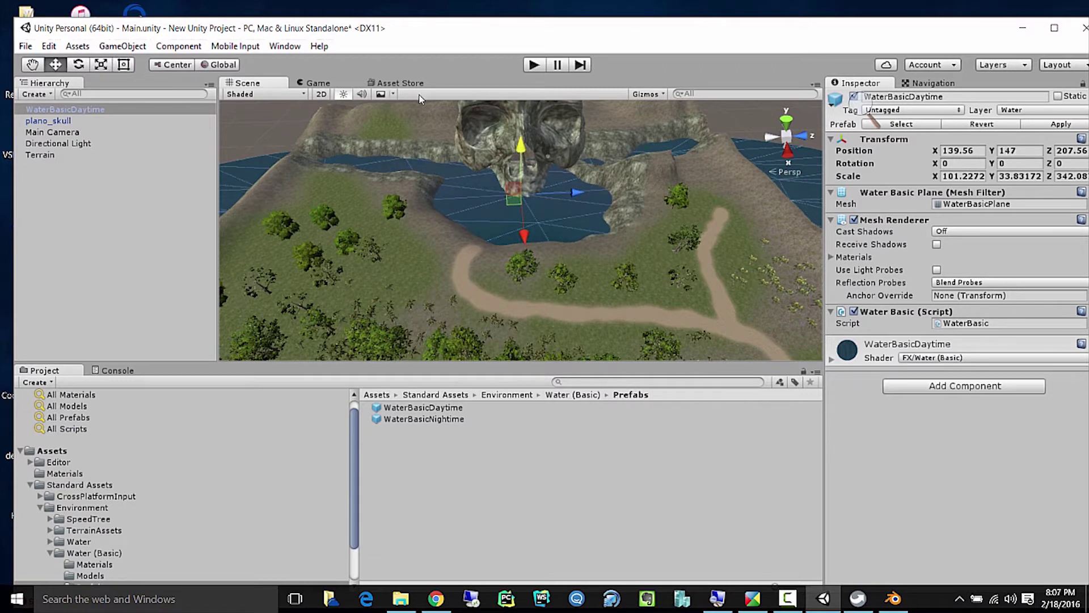
Select the skull and raise it above the lake to about Y 209.1.
{"action": "left_click", "coordinate": [524, 121]}
{"action": "middle_click_drag", "start_coordinate": [532, 172], "coordinate": [525, 223]}
{"action": "left_click_drag", "start_coordinate": [511, 118], "coordinate": [508, 102]}
{"action": "middle_click_drag", "start_coordinate": [508, 103], "coordinate": [592, 225]}
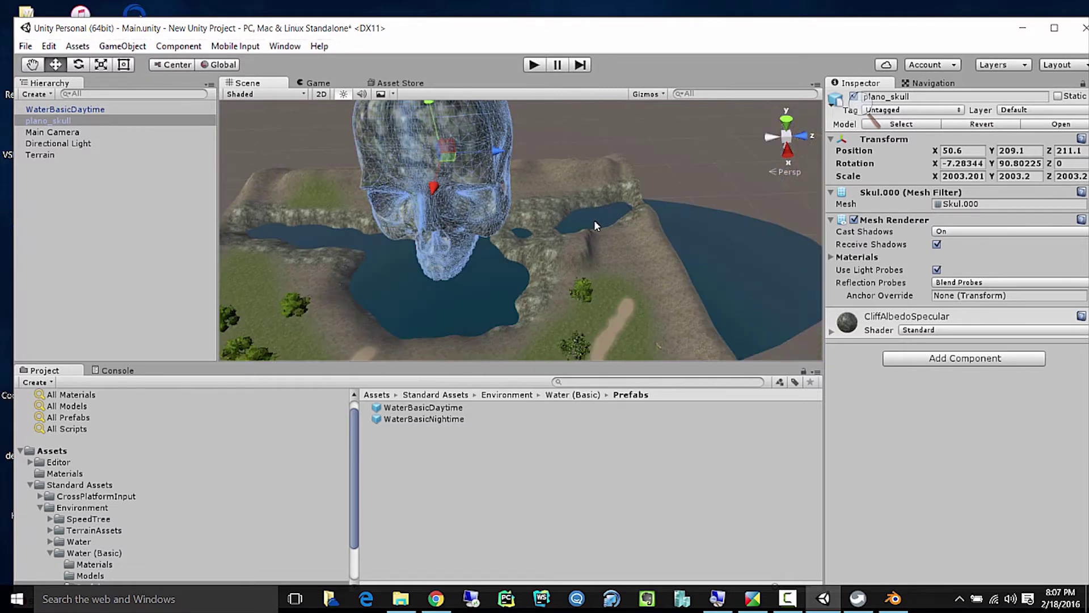
{"action": "middle_click_drag", "start_coordinate": [430, 172], "coordinate": [404, 227]}
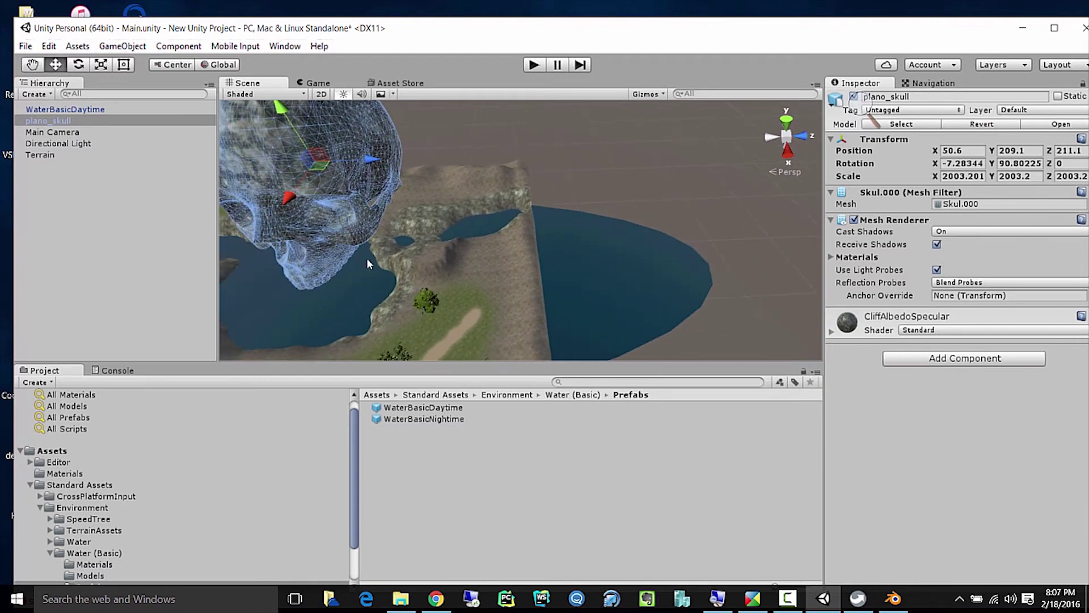
Raise the terrain into tall spikes beside the skull with the soft round brush at size 29 and opacity 72.
{"action": "left_click", "coordinate": [55, 155]}
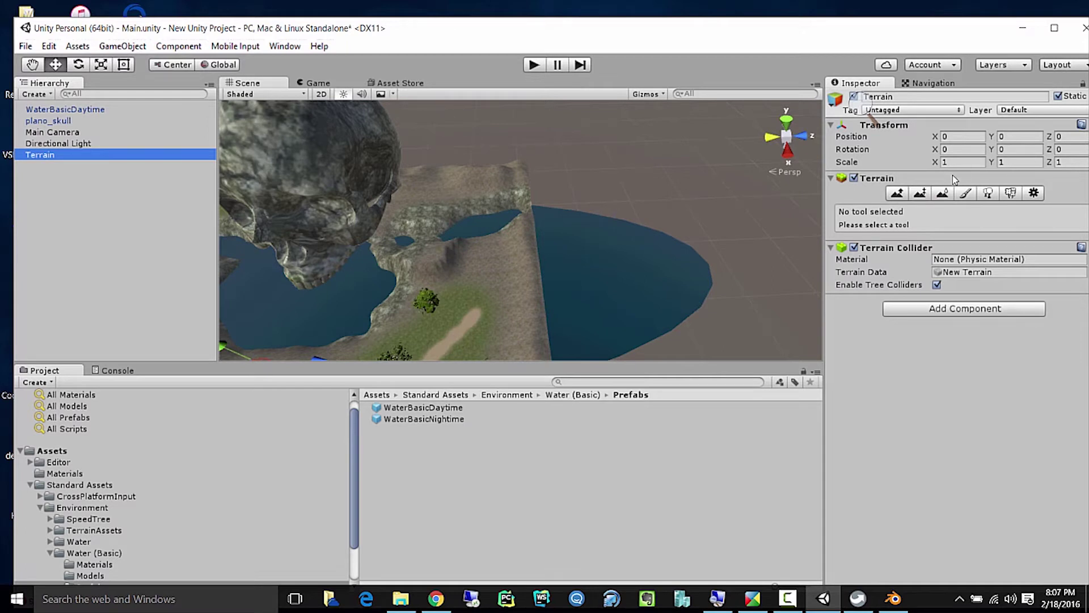
{"action": "left_click", "coordinate": [897, 193]}
{"action": "mouse_move", "coordinate": [414, 180]}
{"action": "left_mouse_down"}
{"action": "mouse_move", "coordinate": [382, 209]}
{"action": "mouse_move", "coordinate": [414, 176]}
{"action": "mouse_move", "coordinate": [386, 187]}
{"action": "mouse_move", "coordinate": [393, 175]}
{"action": "mouse_move", "coordinate": [387, 226]}
{"action": "mouse_move", "coordinate": [397, 225]}
{"action": "left_mouse_up"}
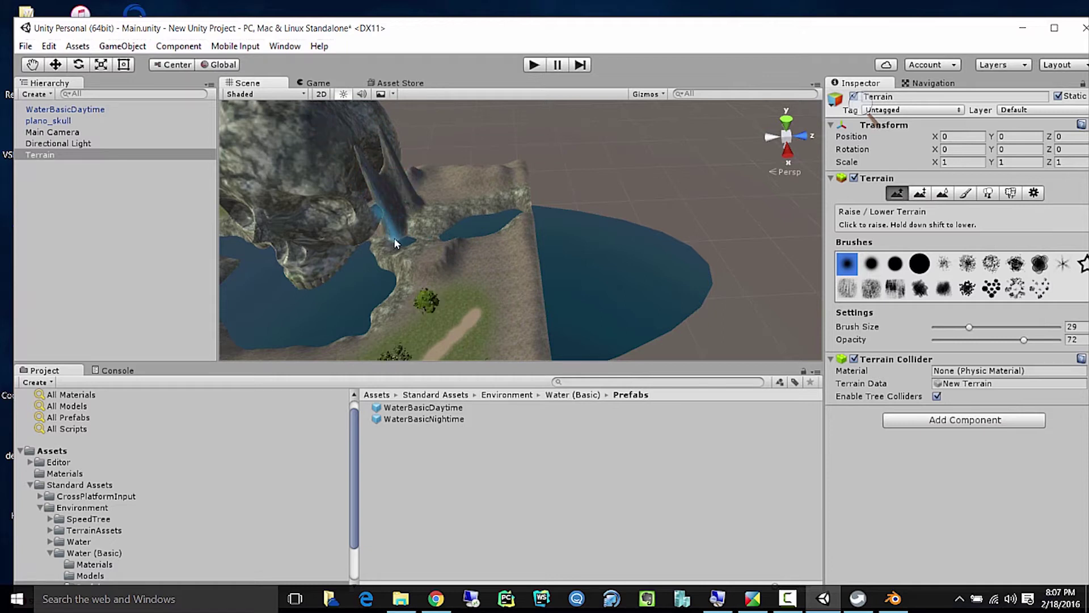
{"action": "middle_click_drag", "start_coordinate": [424, 236], "coordinate": [630, 272]}
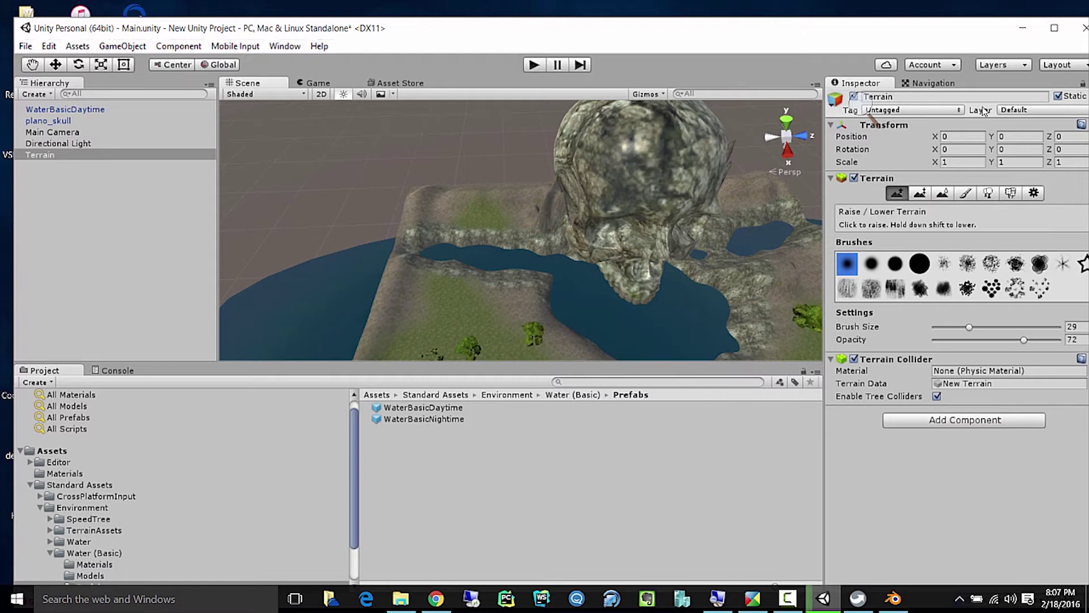
Paint the raised spikes on both sides of the skull with the rocky cliff texture, and save the scene.
{"action": "left_click", "coordinate": [967, 194]}
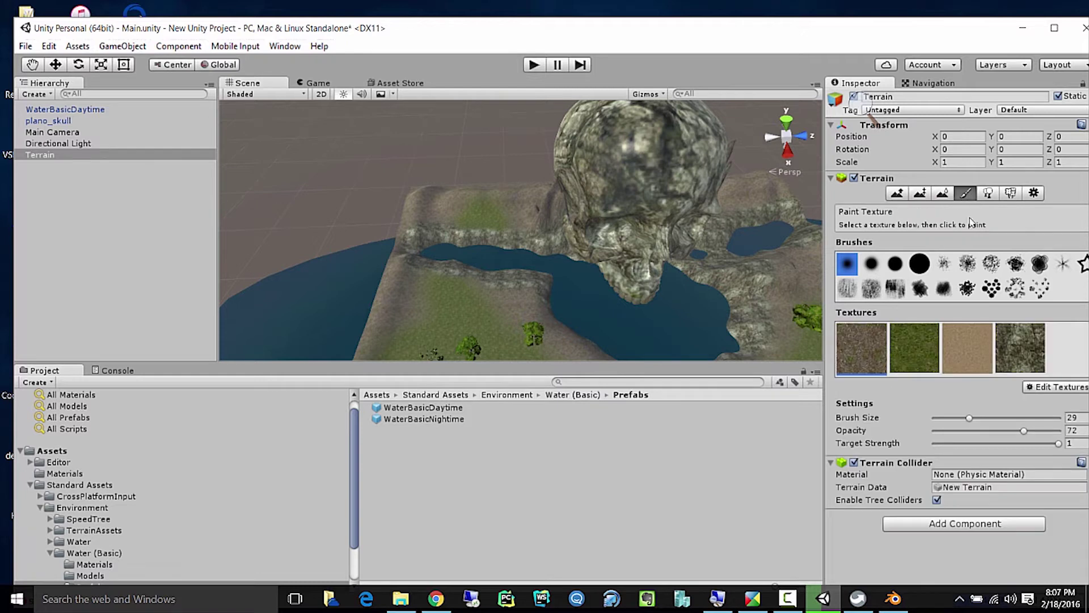
{"action": "left_click", "coordinate": [1024, 346]}
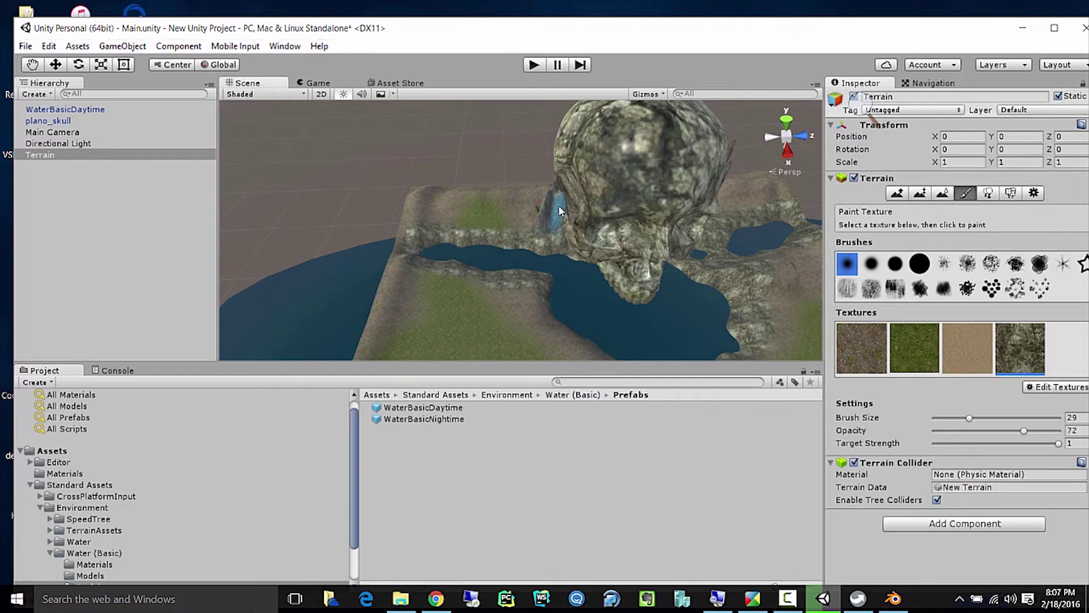
{"action": "left_click_drag", "start_coordinate": [617, 208], "coordinate": [470, 203], "text": "alt"}
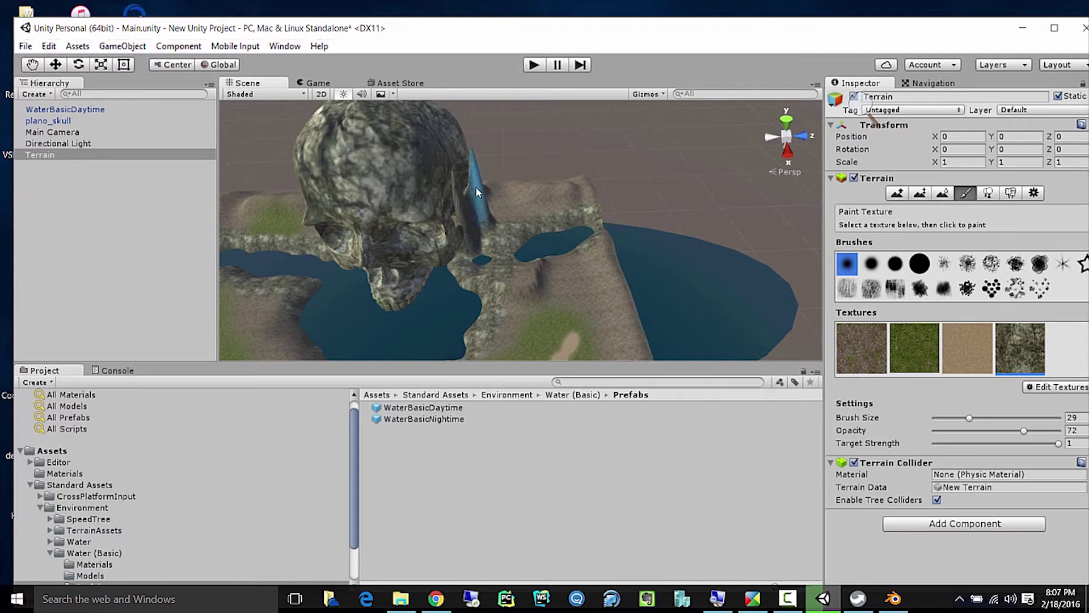
{"action": "left_click_drag", "start_coordinate": [437, 199], "coordinate": [551, 157], "text": "alt"}
{"action": "middle_click_drag", "start_coordinate": [551, 158], "coordinate": [493, 148]}
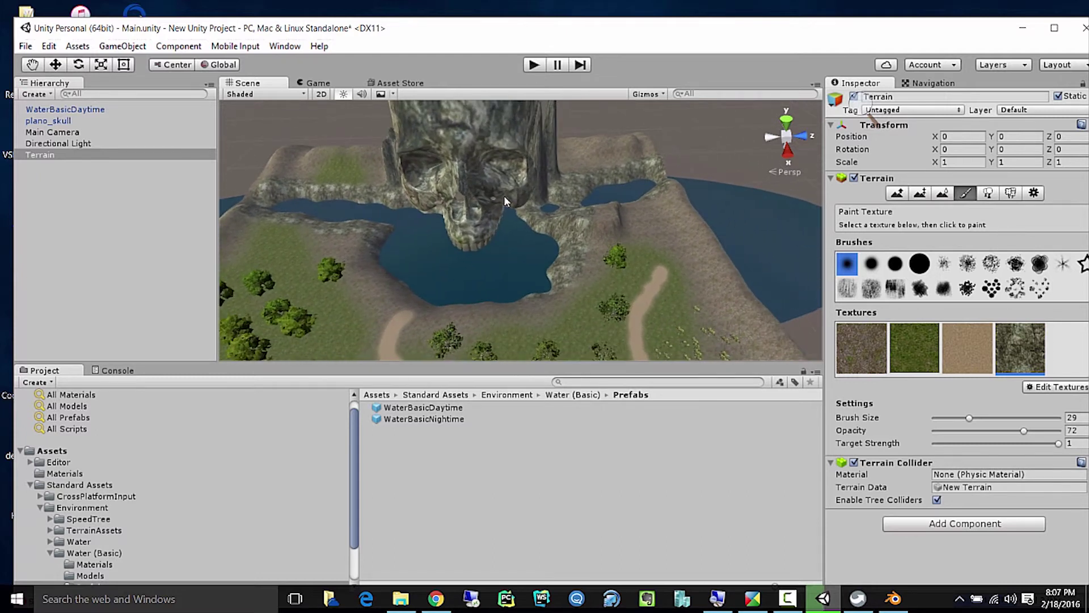
{"action": "middle_click_drag", "start_coordinate": [532, 311], "coordinate": [416, 217]}
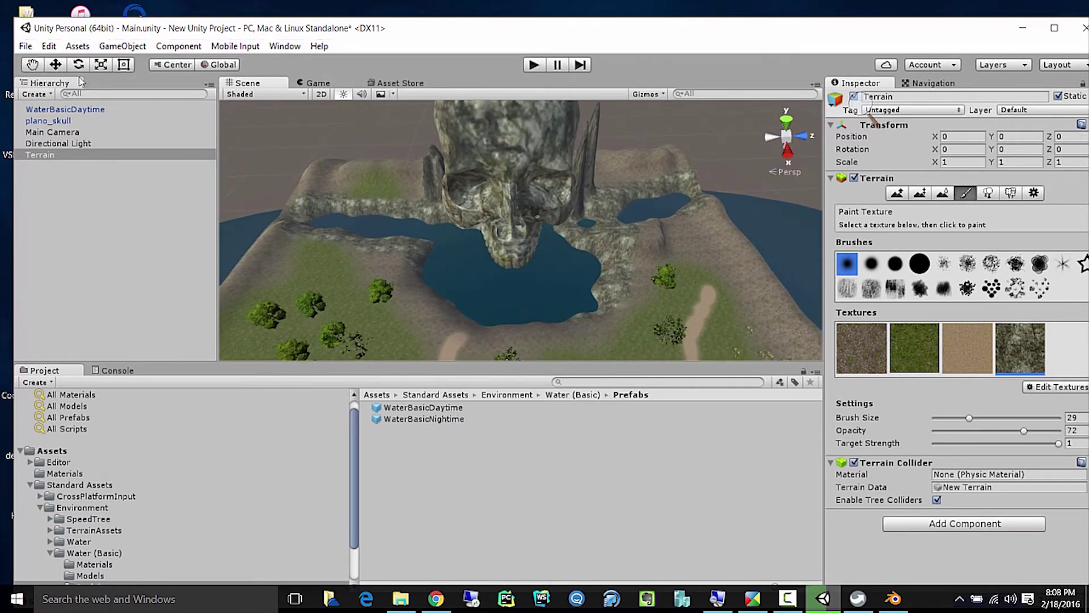
{"action": "left_click", "coordinate": [25, 46]}
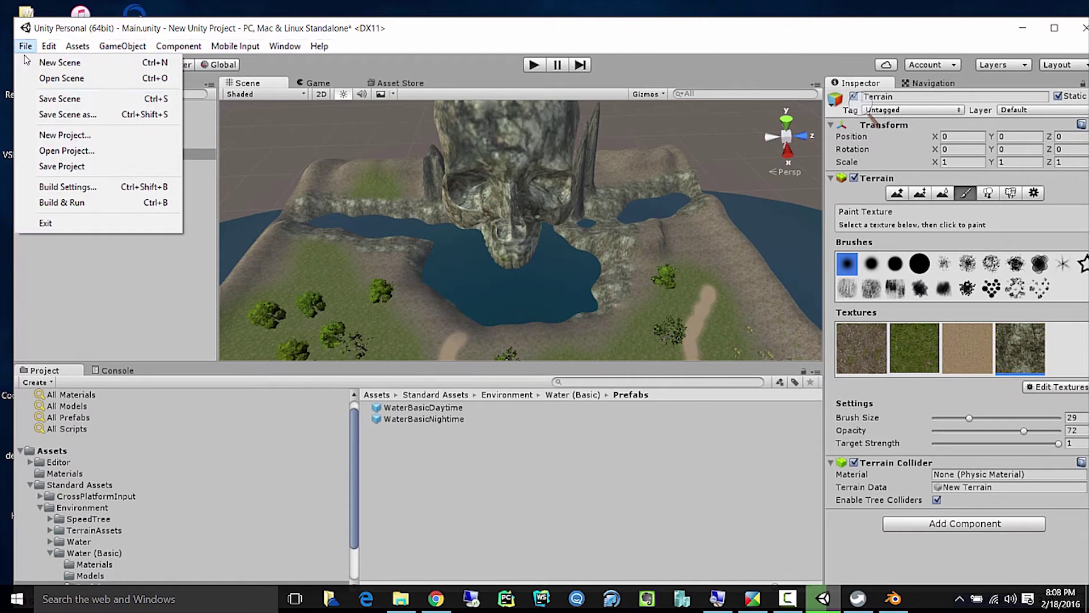
{"action": "left_click", "coordinate": [60, 98]}
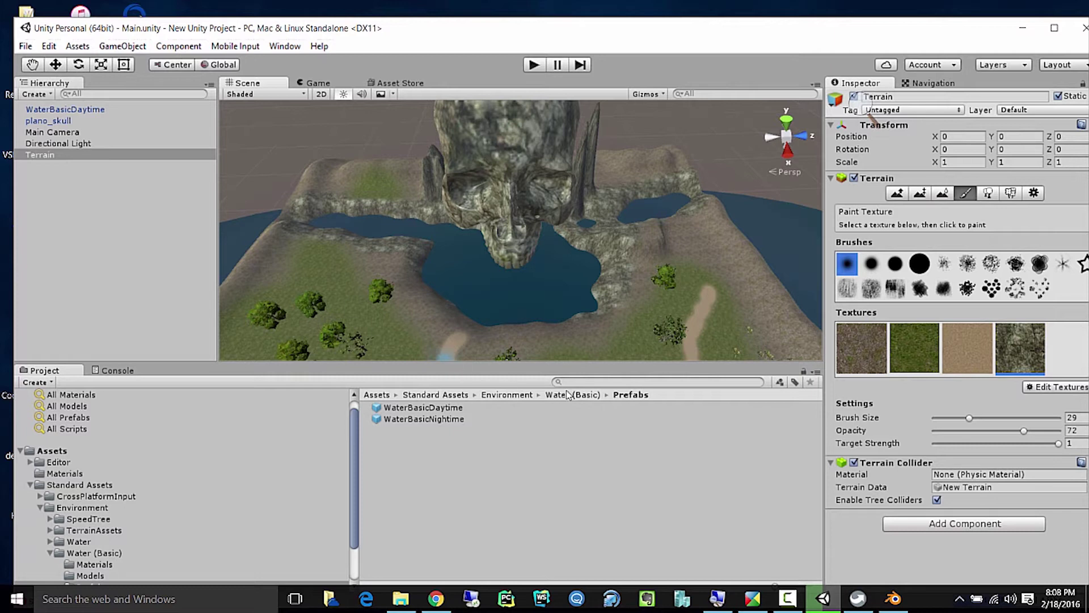
Start importing the Characters standard asset package.
{"action": "left_click", "coordinate": [616, 382]}
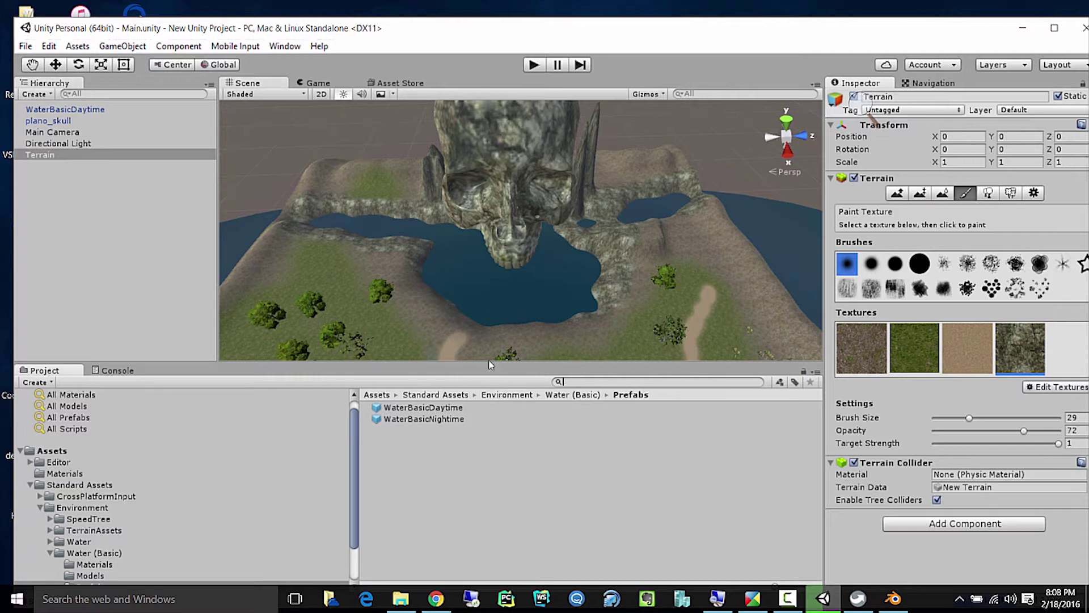
{"action": "left_click", "coordinate": [113, 45]}
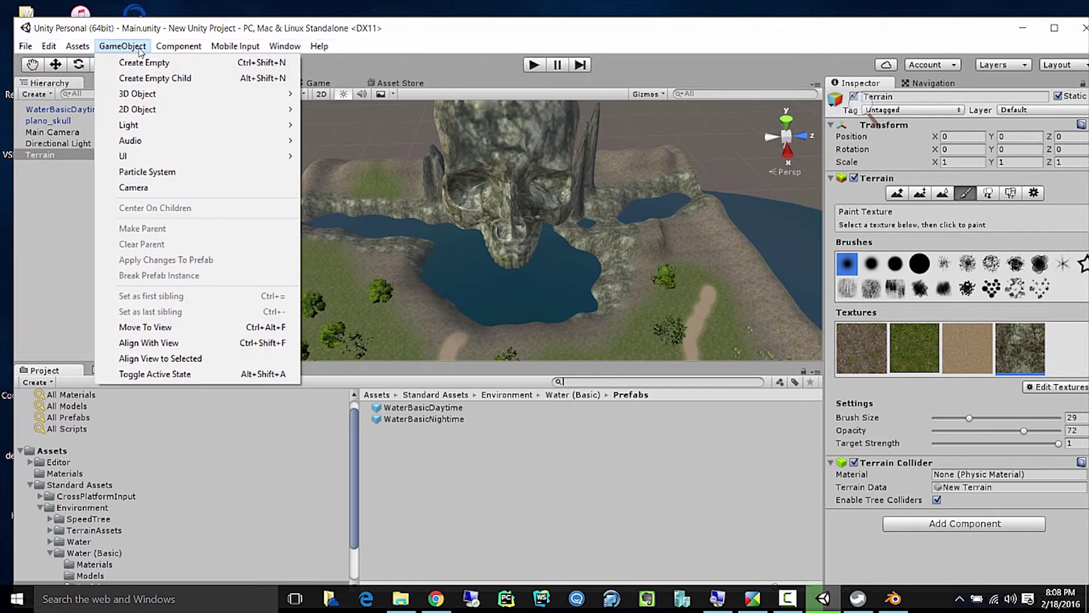
{"action": "mouse_move", "coordinate": [139, 99]}
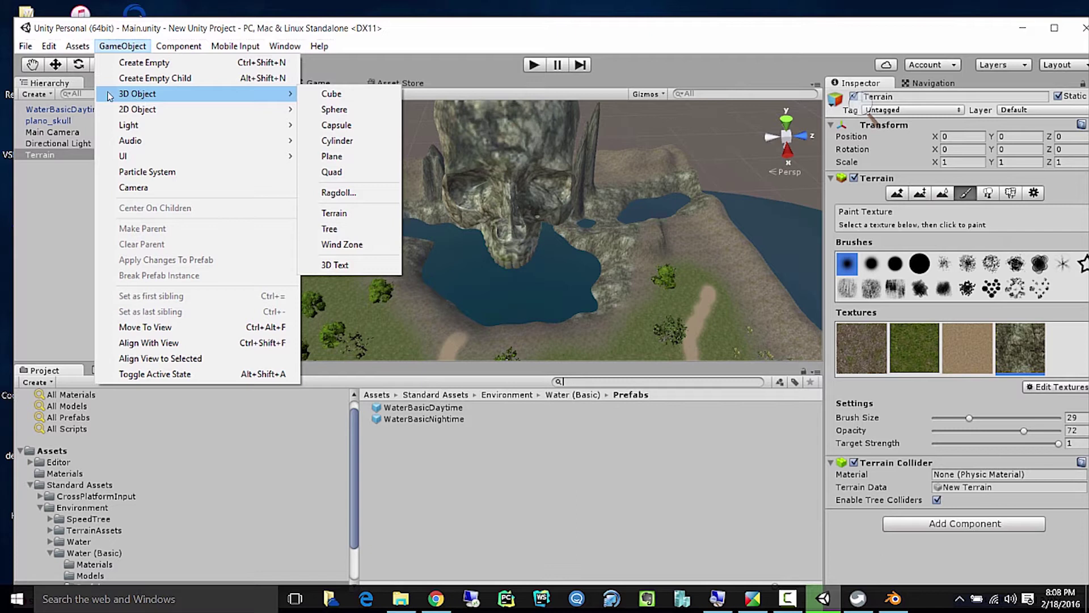
{"action": "mouse_move", "coordinate": [82, 50]}
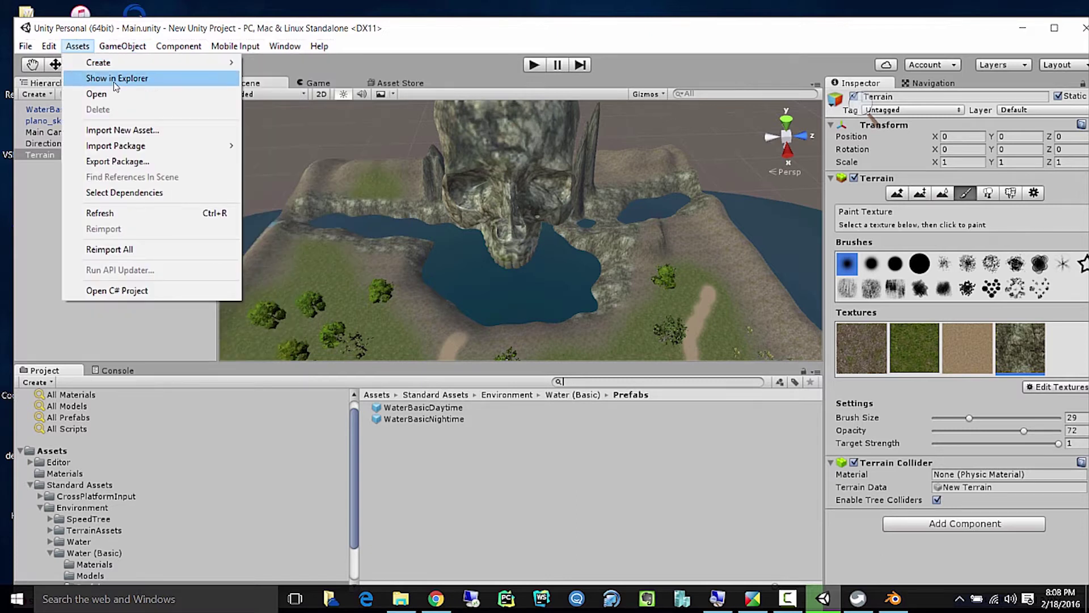
{"action": "mouse_move", "coordinate": [164, 152]}
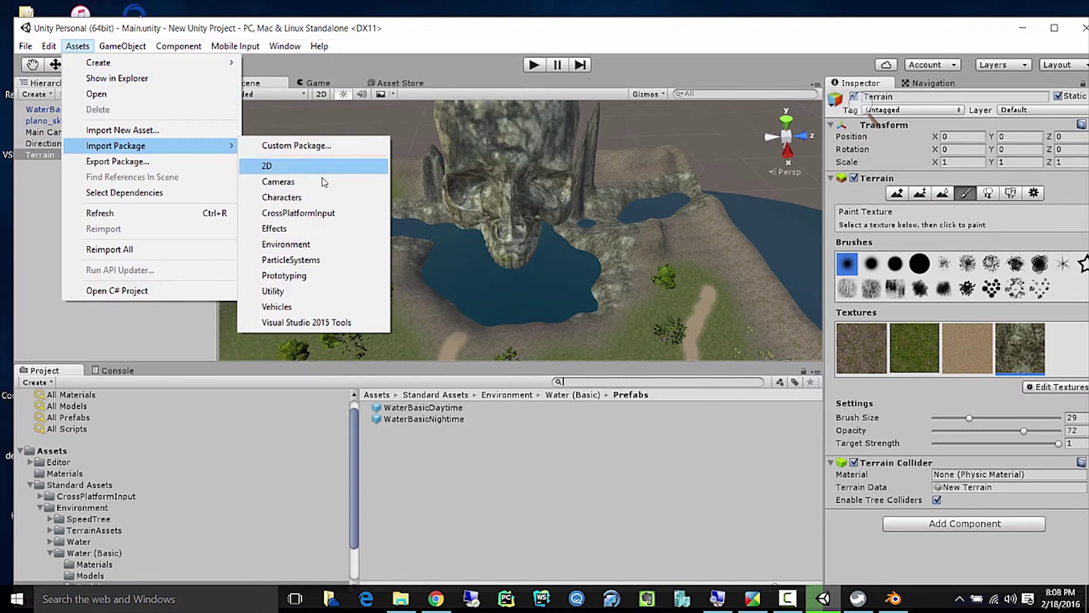
{"action": "left_click", "coordinate": [368, 204]}
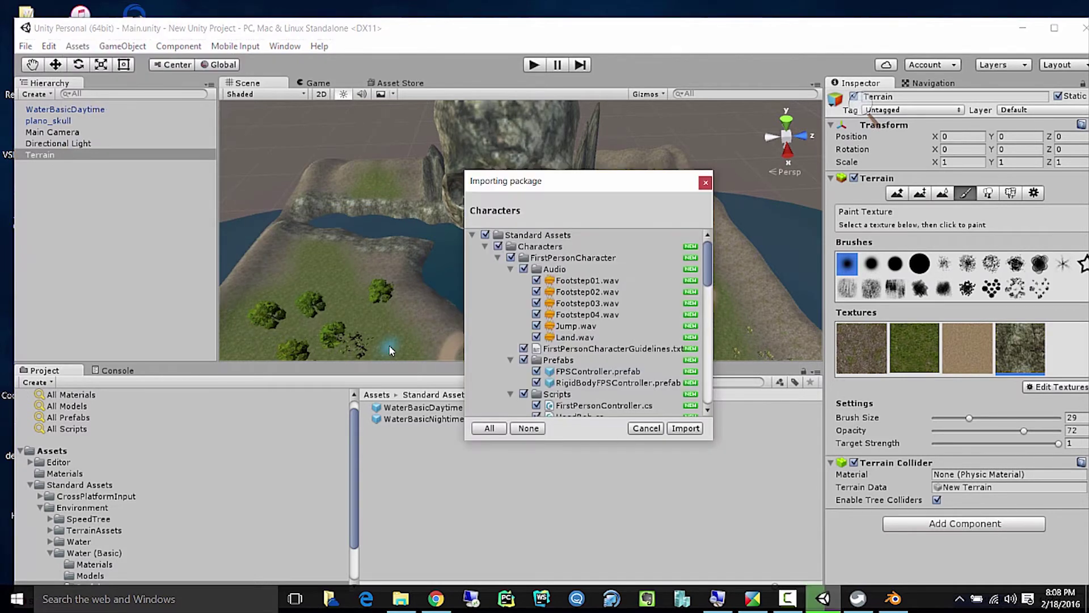
Collapse the package's folders to review its contents and exclude ThirdPersonCharacter from the import.
{"action": "left_click", "coordinate": [485, 247]}
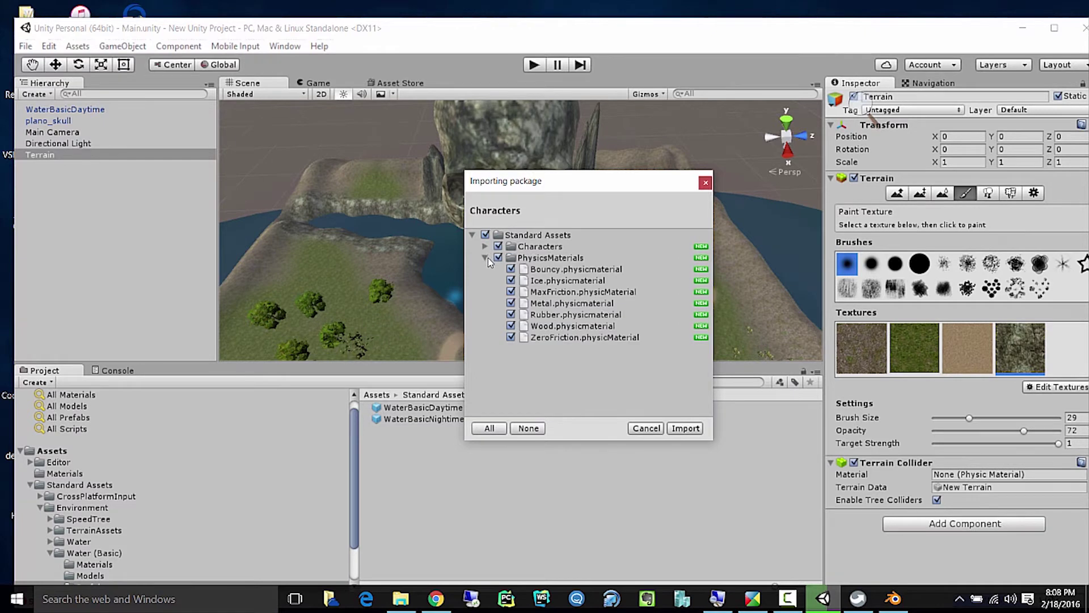
{"action": "left_click", "coordinate": [486, 257]}
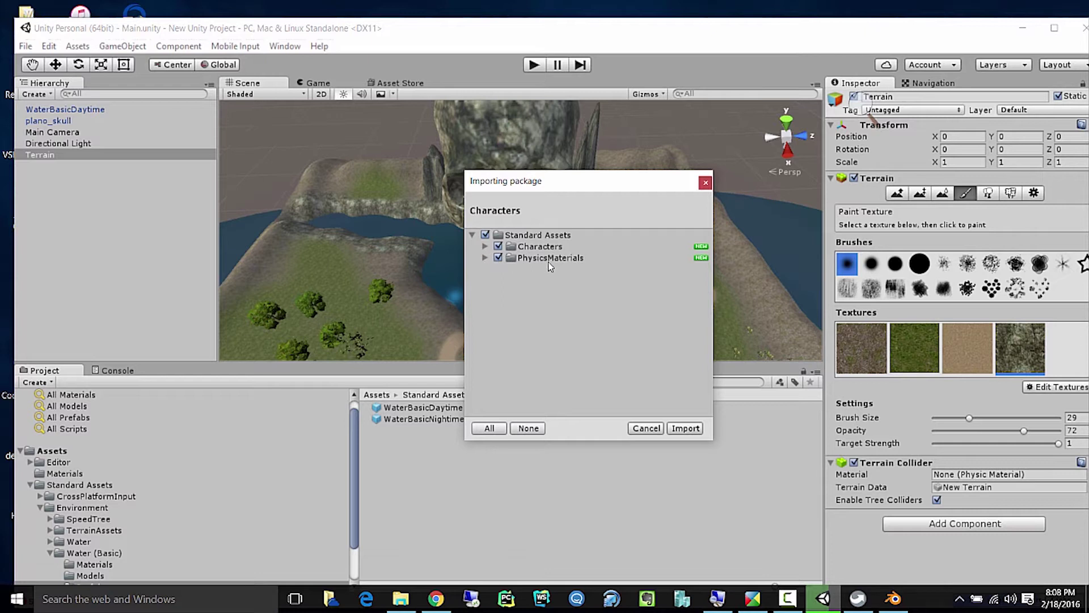
{"action": "left_click", "coordinate": [485, 246]}
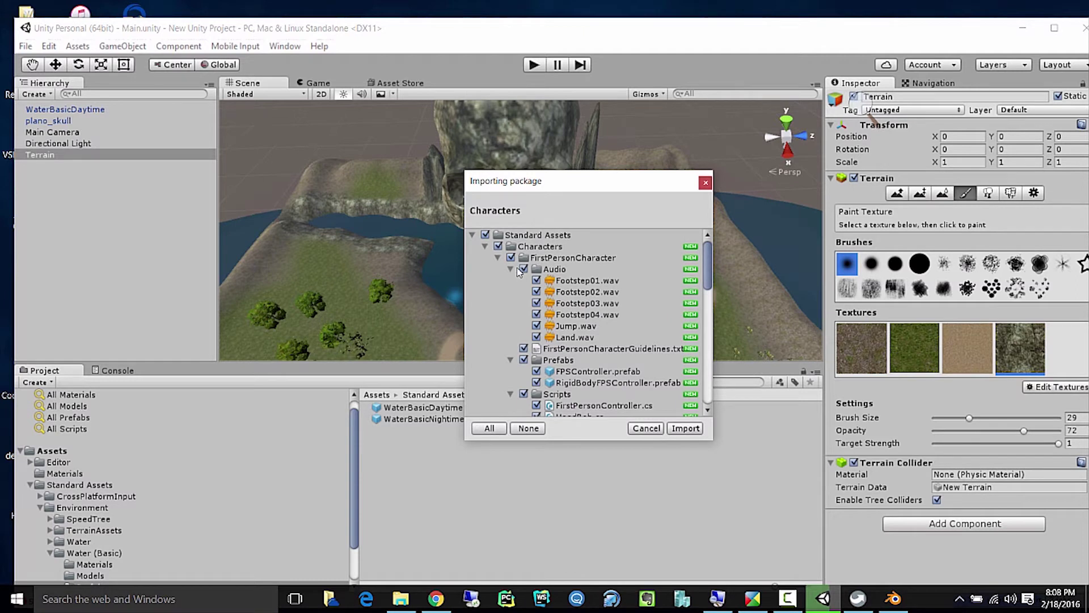
{"action": "left_click", "coordinate": [498, 258]}
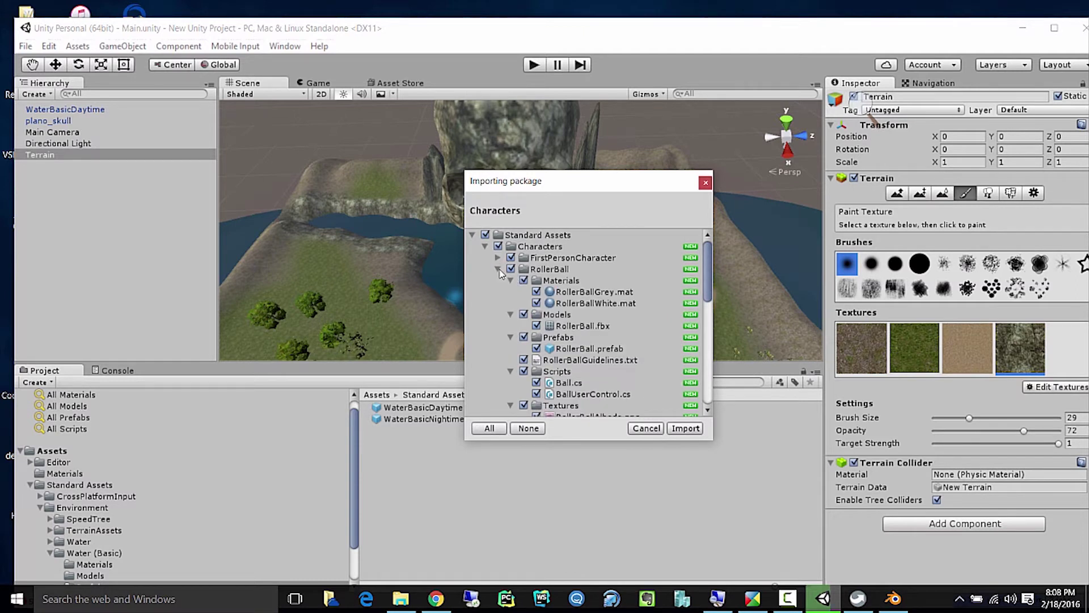
{"action": "left_click", "coordinate": [497, 269]}
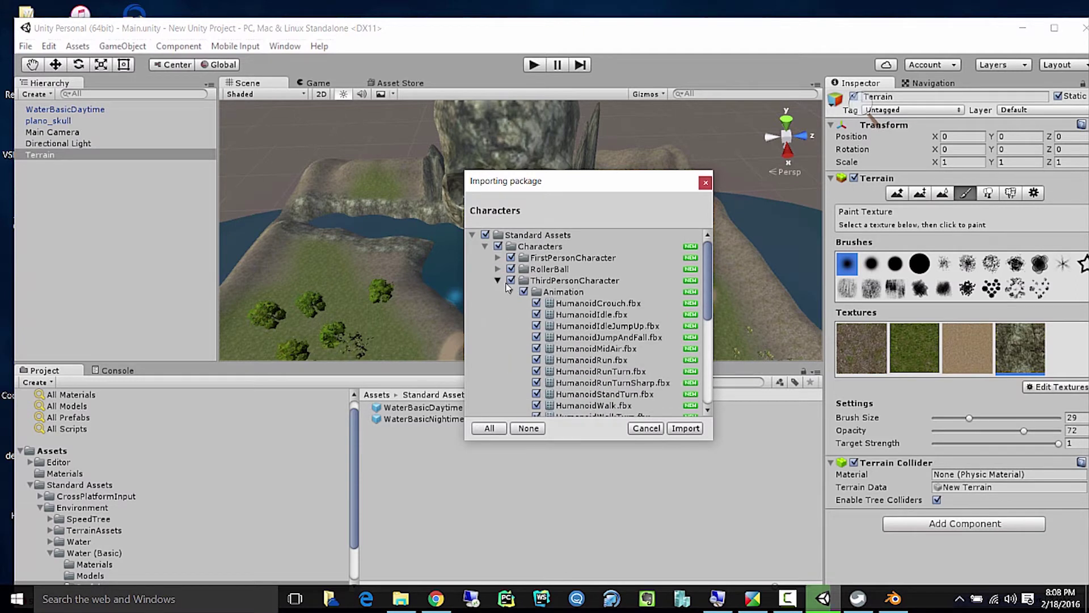
{"action": "left_click", "coordinate": [498, 281]}
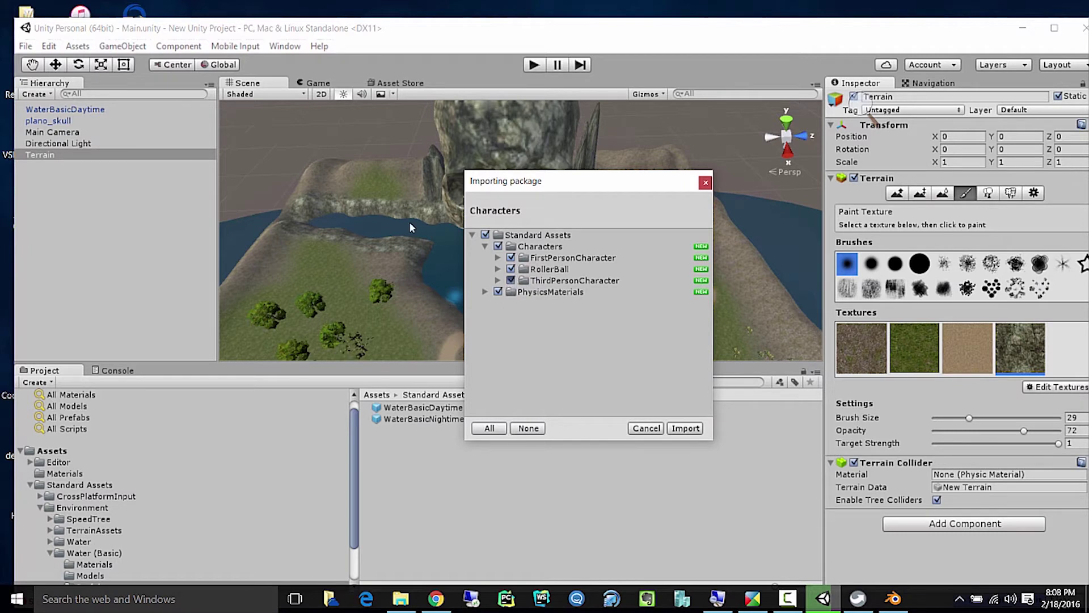
{"action": "left_click", "coordinate": [511, 281]}
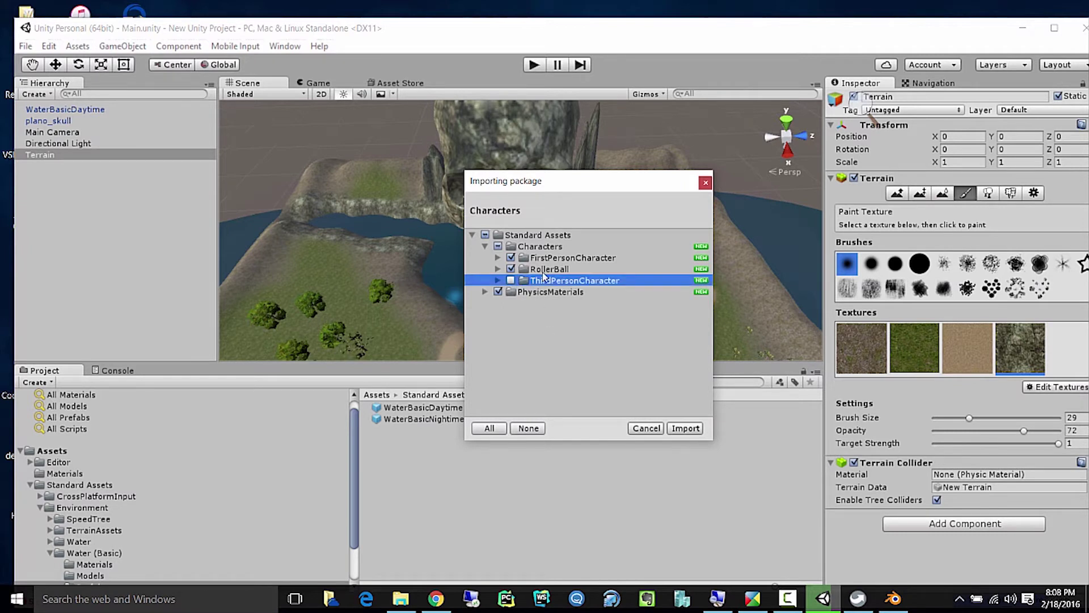
Exclude RollerBall from the Characters package and import FirstPersonCharacter and PhysicsMaterials.
{"action": "left_click", "coordinate": [497, 269]}
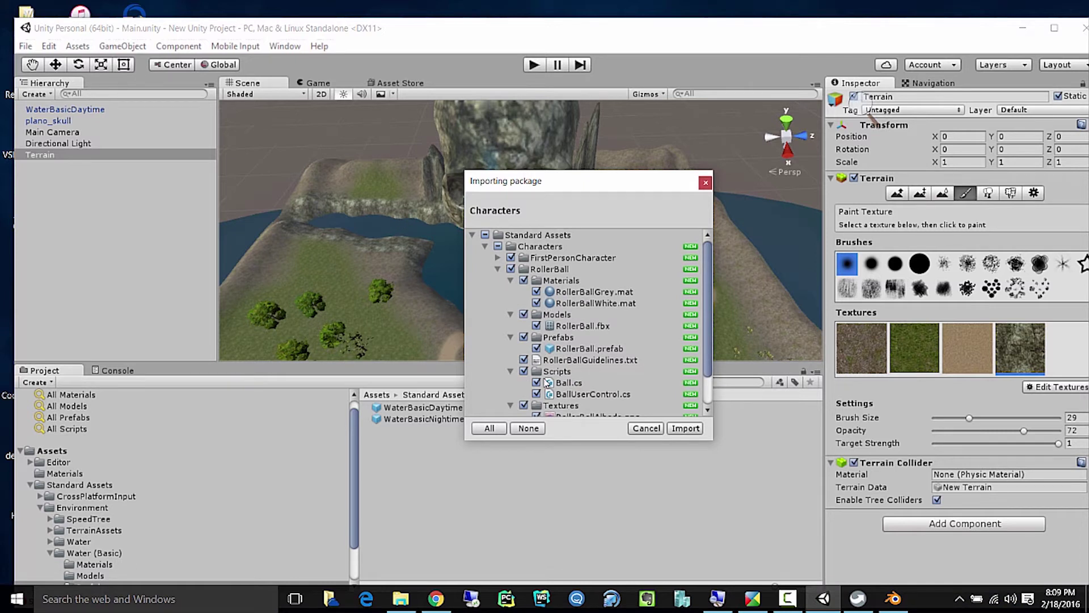
{"action": "scroll", "coordinate": [547, 382], "scroll_direction": "down", "scroll_amount": 3}
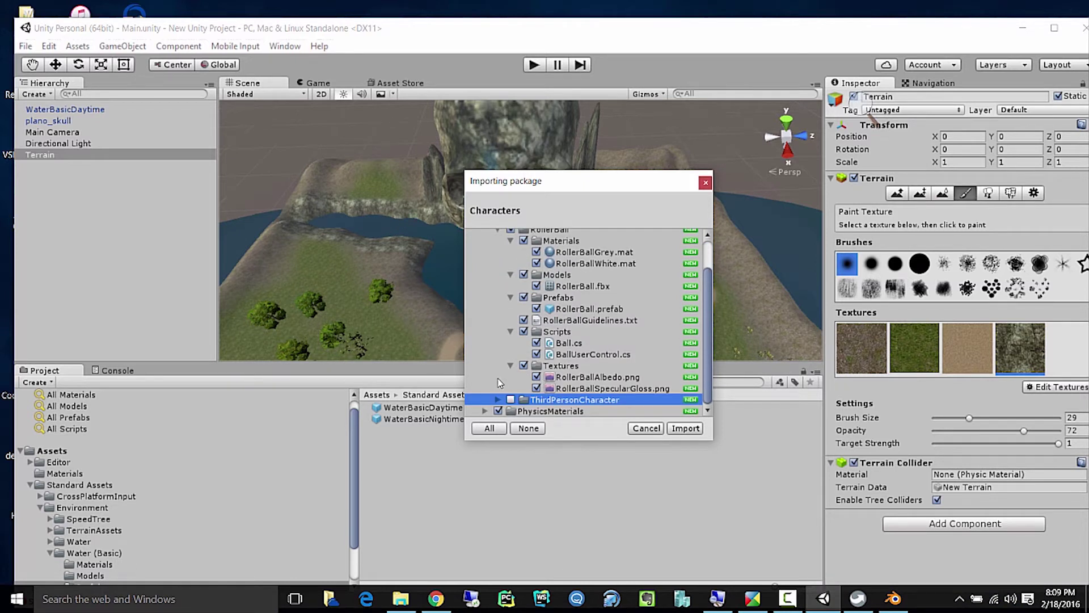
{"action": "scroll", "coordinate": [499, 383], "scroll_direction": "up", "scroll_amount": 3}
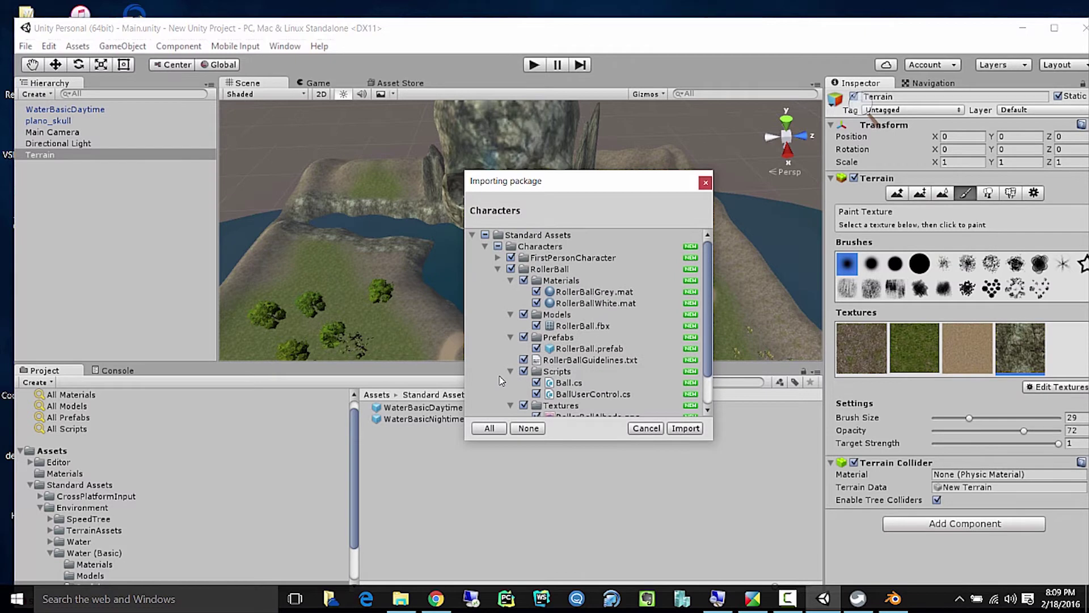
{"action": "left_click", "coordinate": [511, 269]}
{"action": "left_click", "coordinate": [498, 269]}
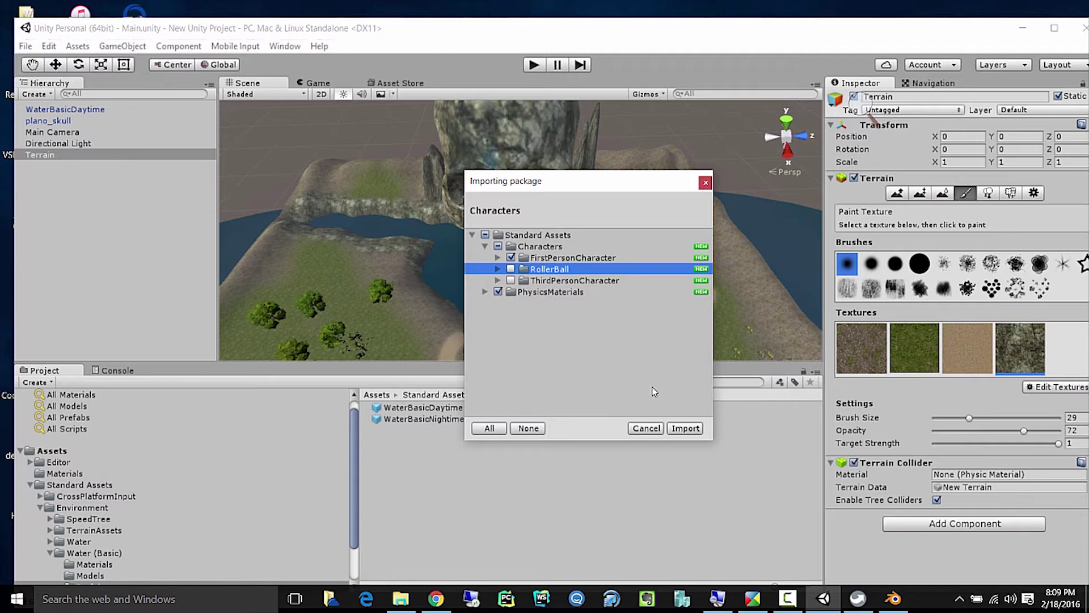
{"action": "left_click", "coordinate": [699, 429]}
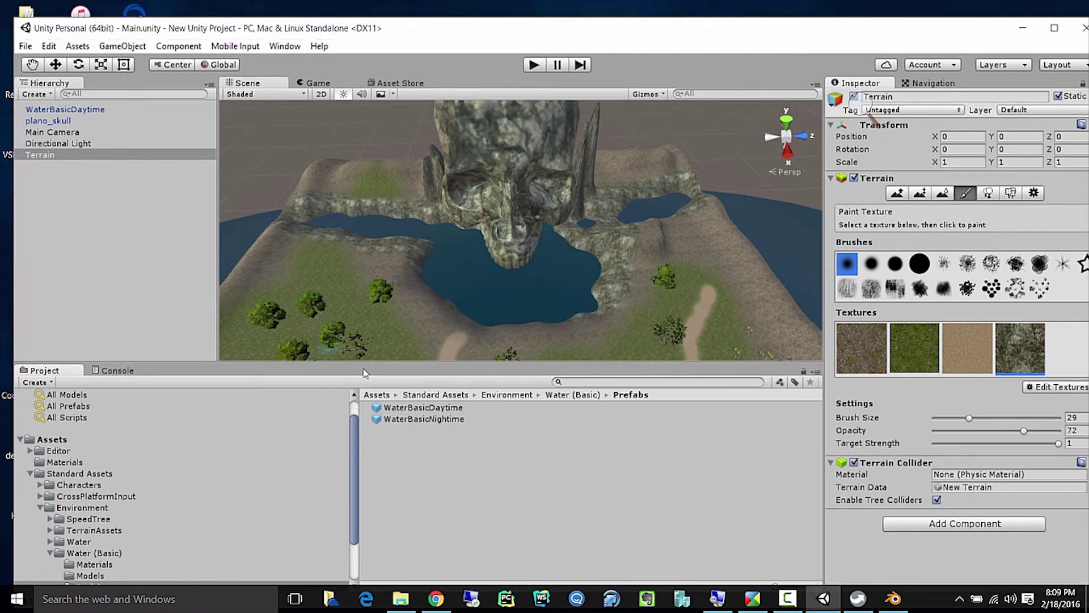
Open the Prefabs folder of FirstPersonCharacter under Standard Assets > Characters.
{"action": "left_click", "coordinate": [590, 381]}
{"action": "scroll", "coordinate": [238, 460], "scroll_direction": "down", "scroll_amount": 3}
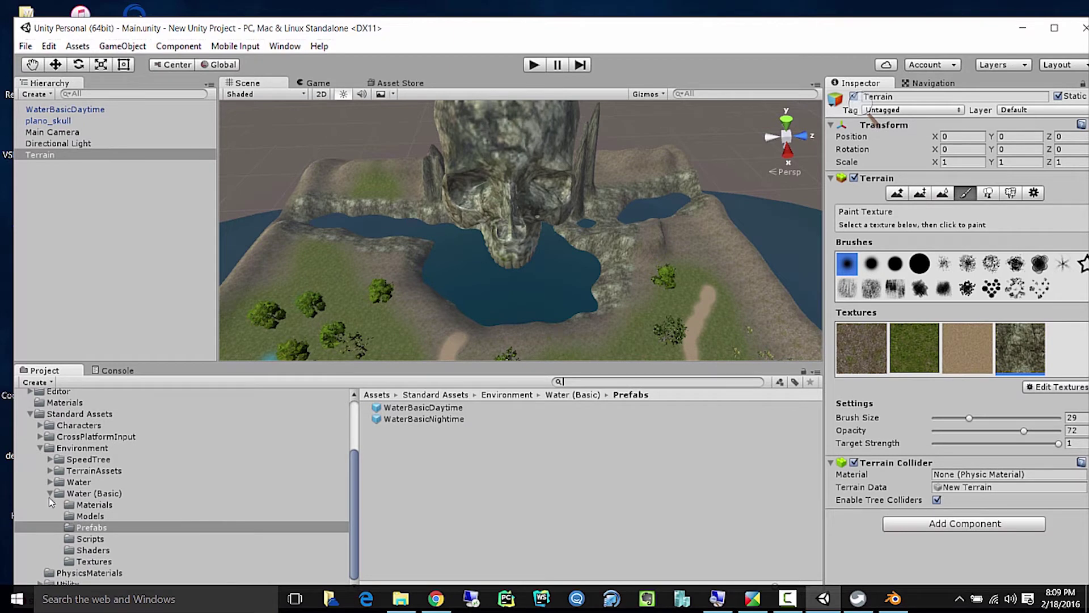
{"action": "left_click", "coordinate": [79, 414]}
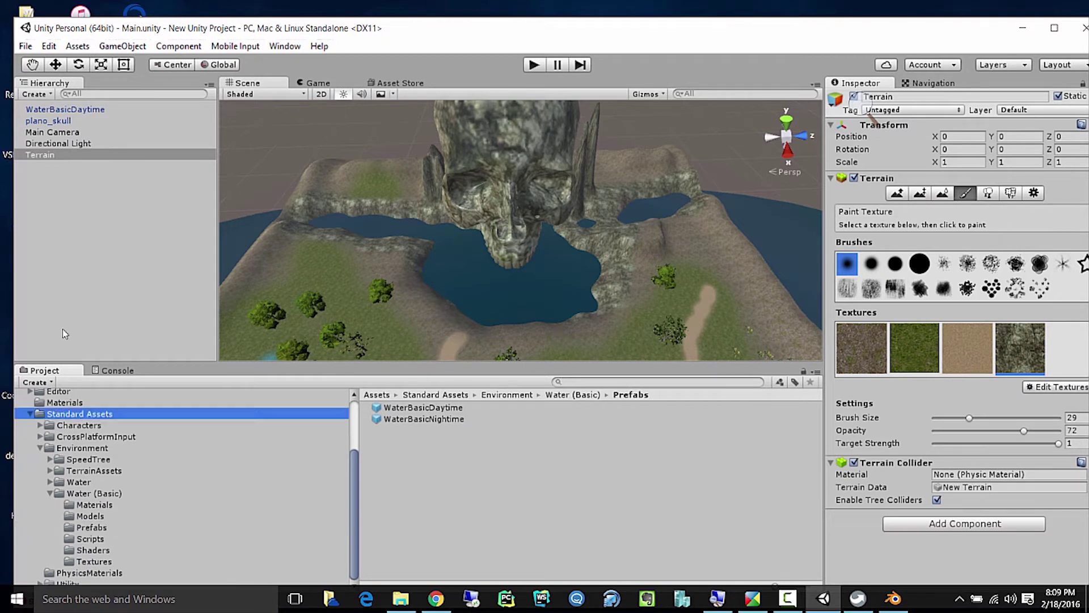
{"action": "double_click", "coordinate": [401, 409]}
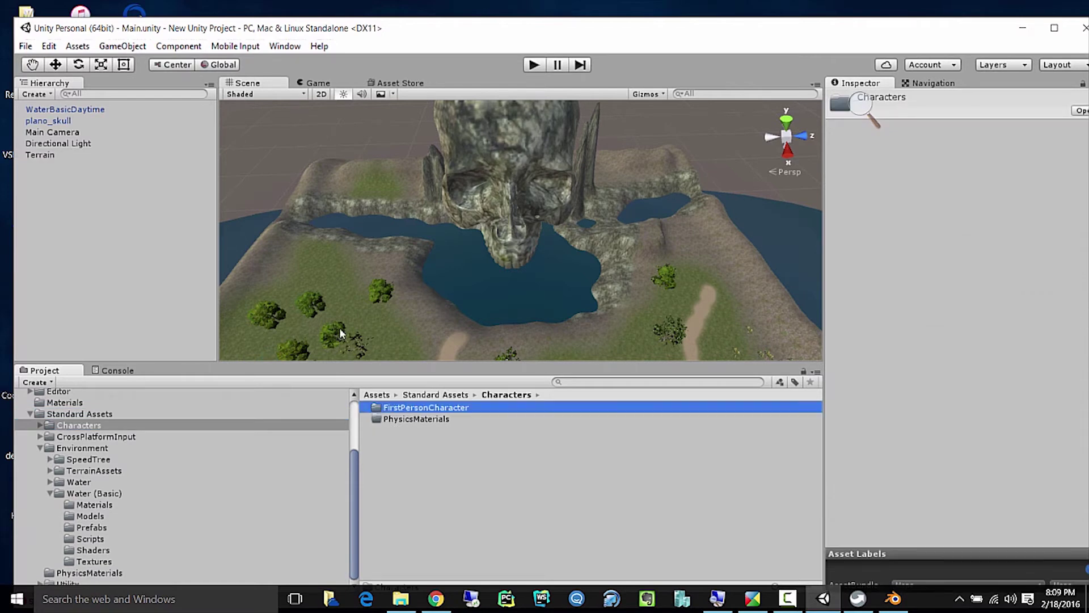
{"action": "double_click", "coordinate": [425, 409]}
{"action": "double_click", "coordinate": [411, 420]}
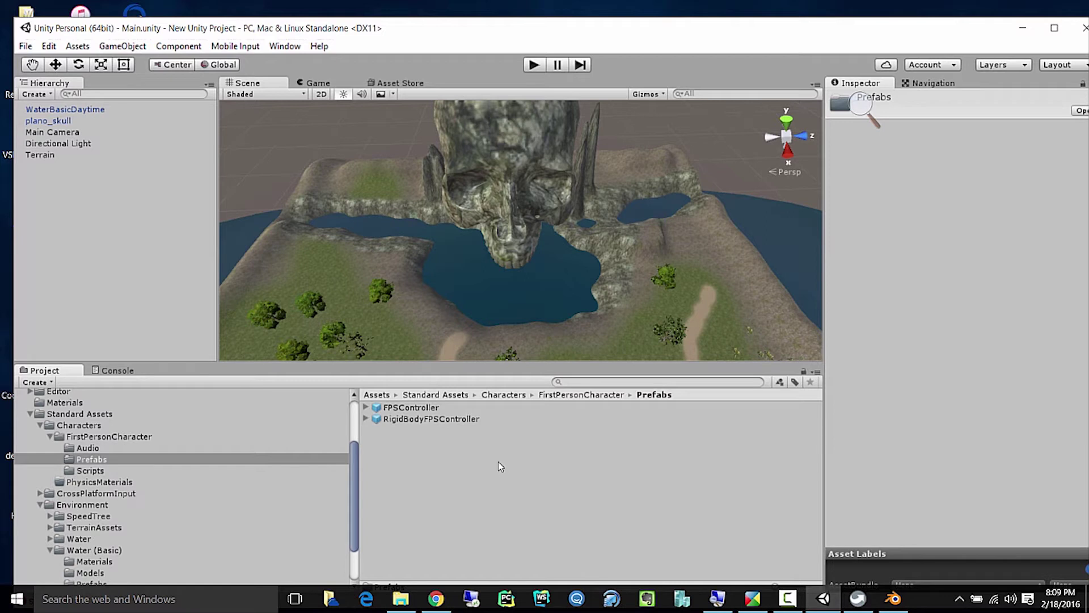
Place the RigidBodyFPSController prefab on the round sandy patch where the path ends near the terrain's edge.
{"action": "left_click", "coordinate": [422, 420]}
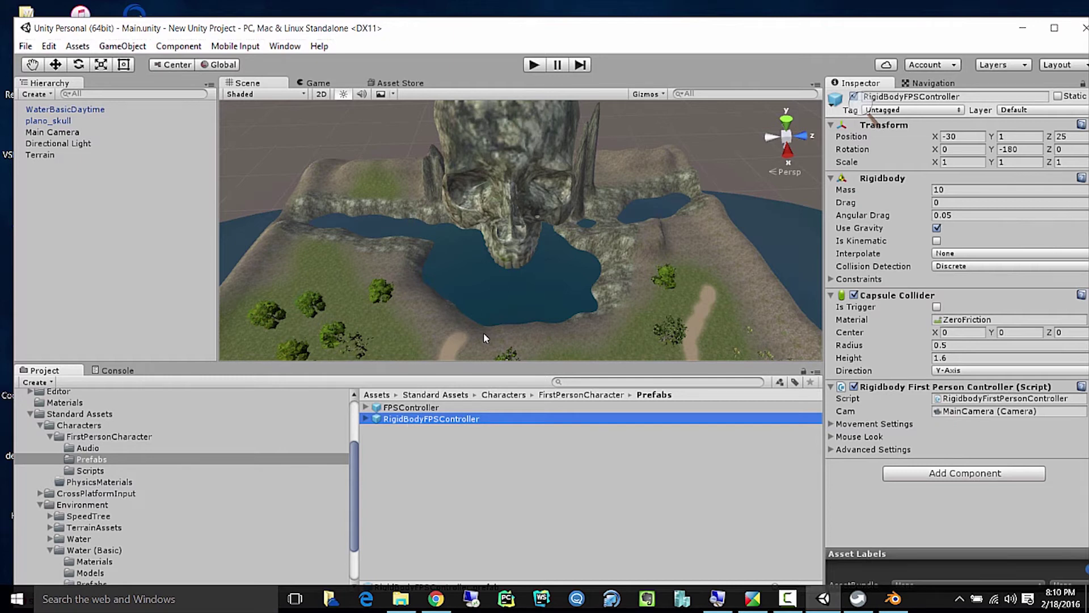
{"action": "middle_click_drag", "start_coordinate": [486, 326], "coordinate": [346, 170]}
{"action": "left_click", "coordinate": [420, 420]}
{"action": "middle_click", "coordinate": [414, 329]}
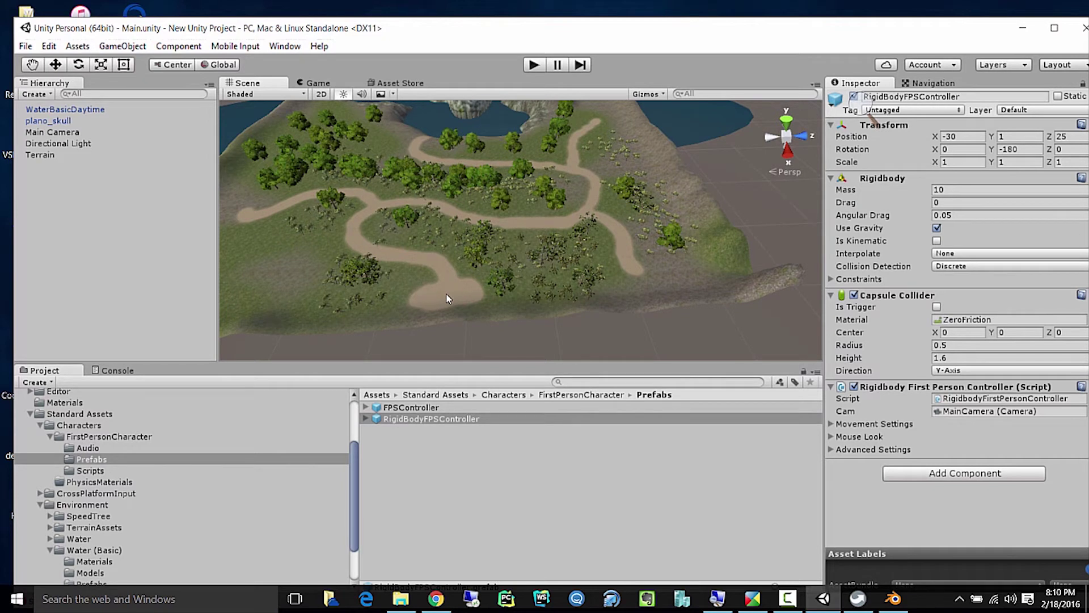
{"action": "left_click_drag", "start_coordinate": [446, 294], "coordinate": [446, 295]}
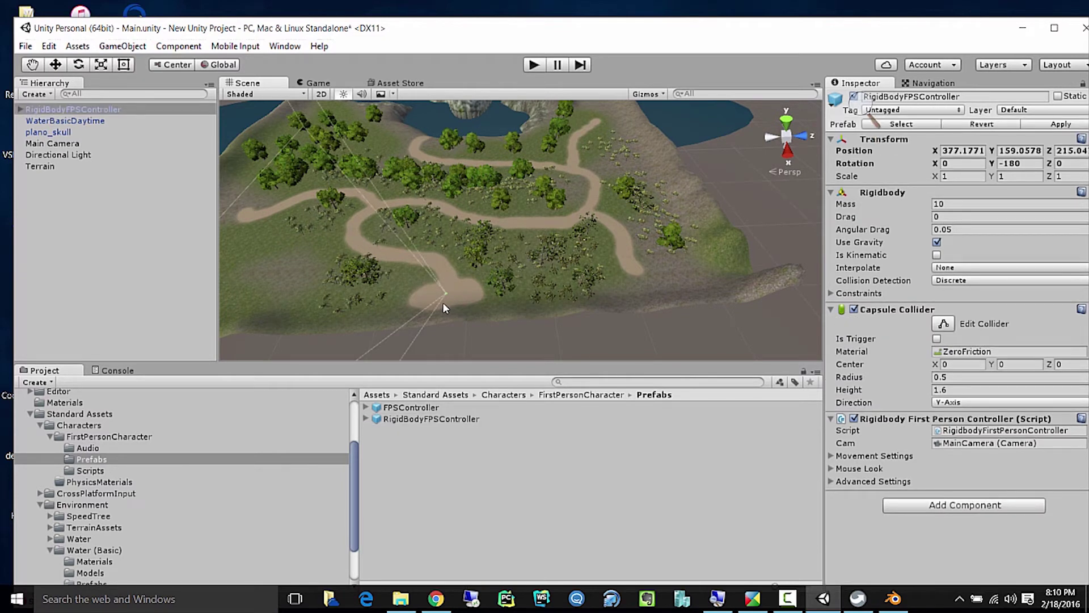
Raise the RigidBodyFPSController to a Y position of about 159.87 so it stands above the ground, and save the scene.
{"action": "key", "text": "f"}
{"action": "scroll", "coordinate": [441, 294], "scroll_direction": "down", "scroll_amount": 10}
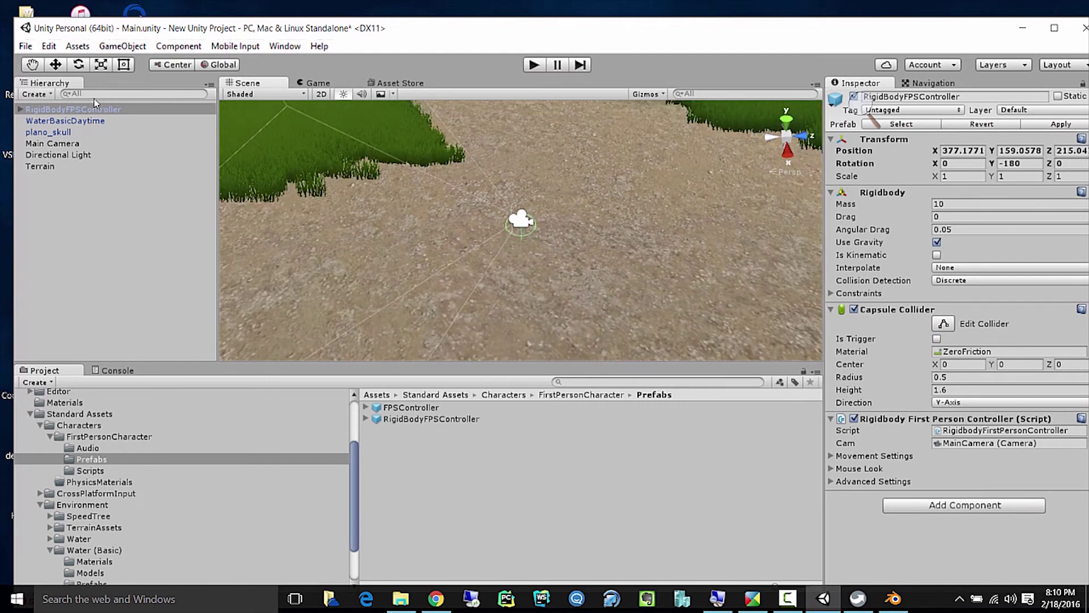
{"action": "left_click", "coordinate": [55, 64]}
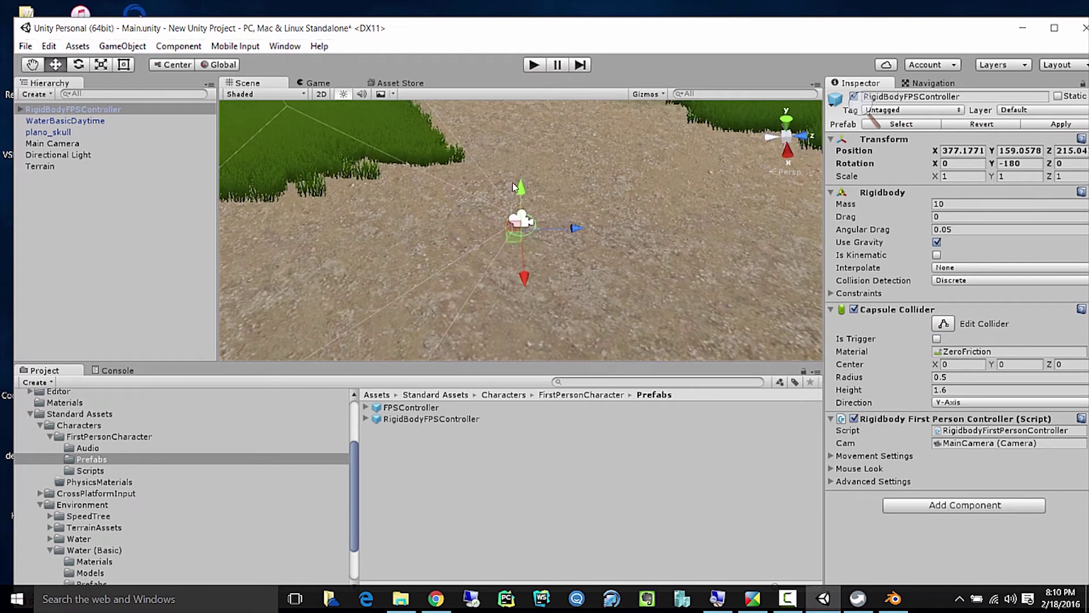
{"action": "left_click_drag", "start_coordinate": [525, 183], "coordinate": [523, 142]}
{"action": "middle_click_drag", "start_coordinate": [537, 212], "coordinate": [684, 173]}
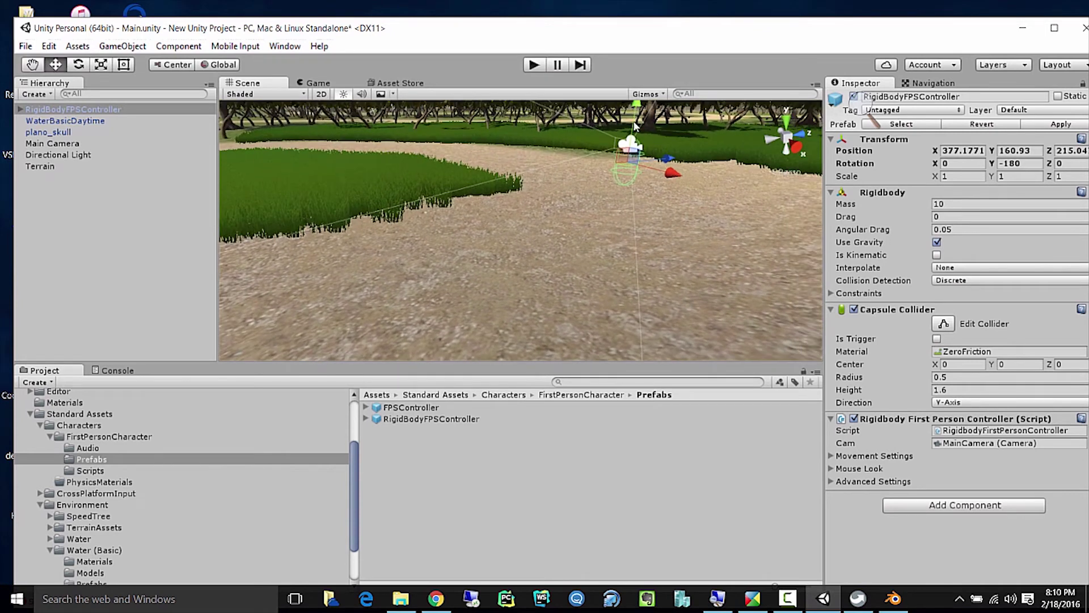
{"action": "left_click_drag", "start_coordinate": [638, 112], "coordinate": [632, 140]}
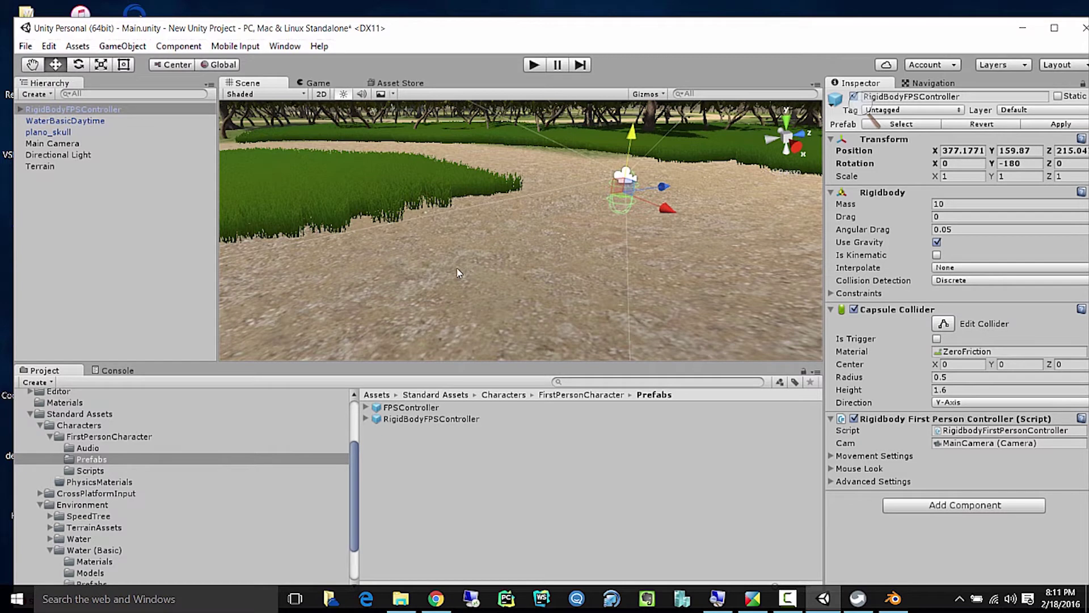
{"action": "key", "text": "ctrl+s"}
Deactivate the scene's original Main Camera object and expand RigidBodyFPSController to show its own child camera.
{"action": "left_click", "coordinate": [65, 144]}
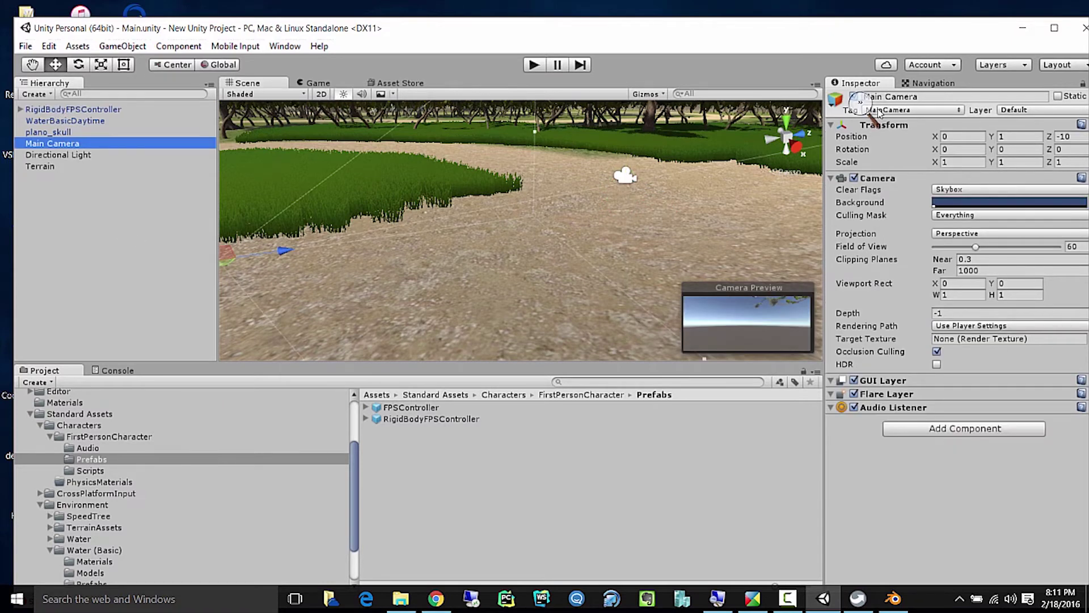
{"action": "left_click", "coordinate": [865, 106]}
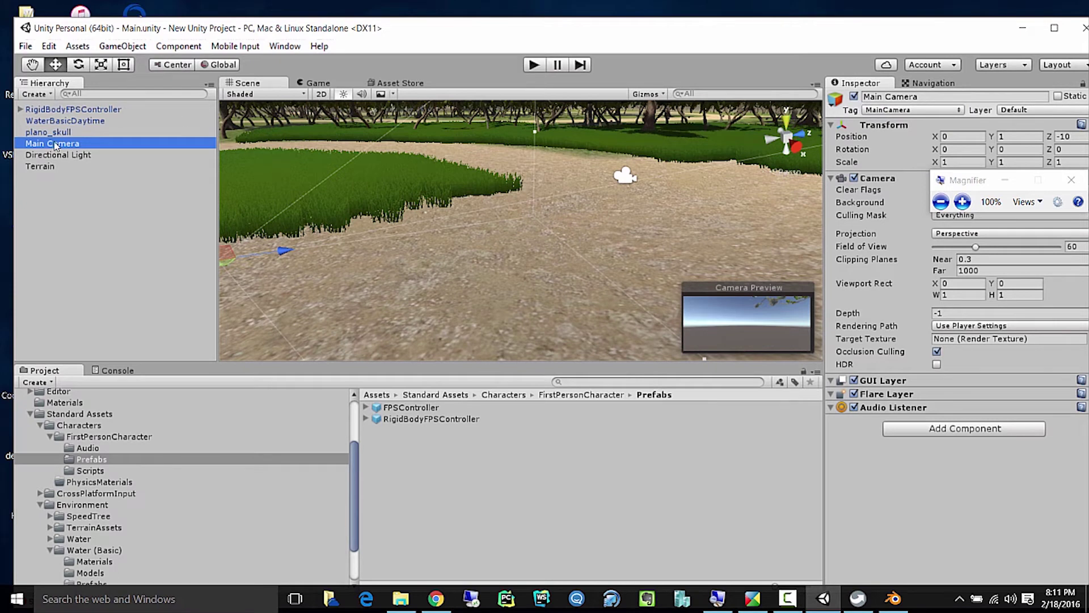
{"action": "left_click", "coordinate": [853, 96]}
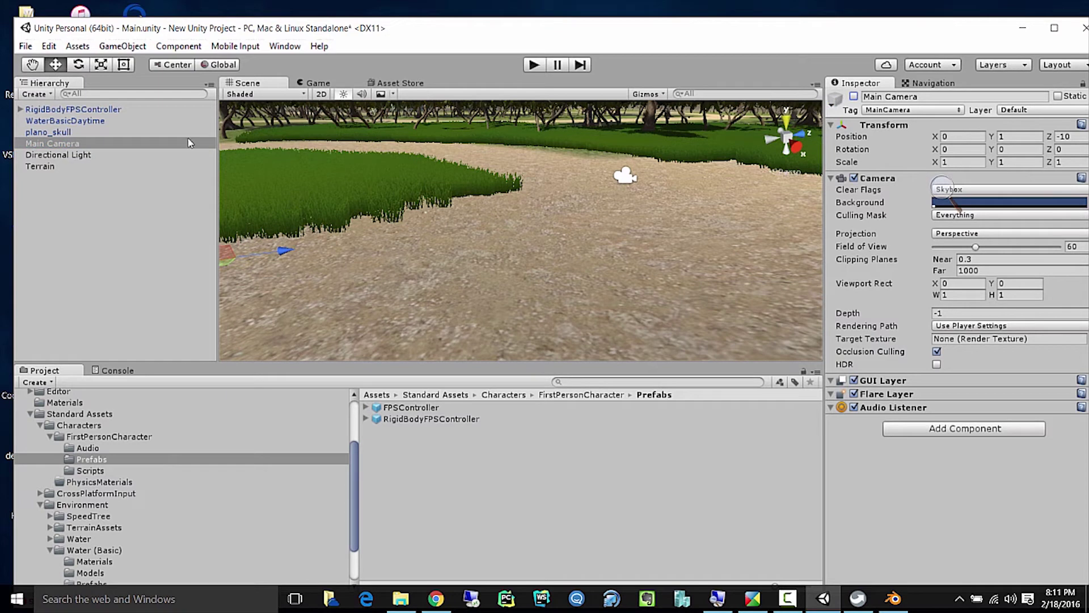
{"action": "left_click", "coordinate": [21, 109]}
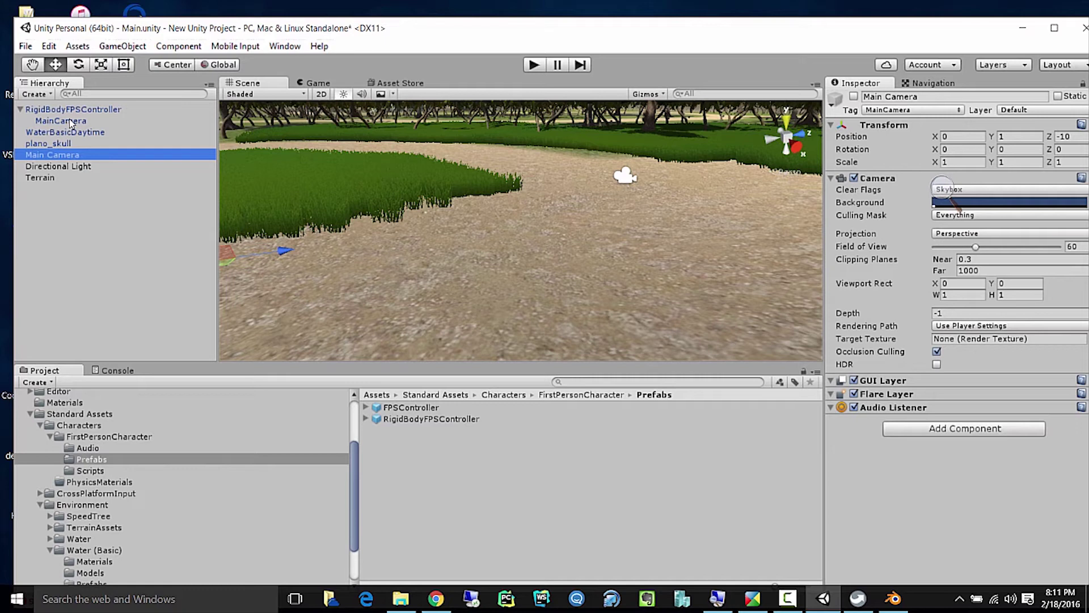
Play-test the scene by walking the first-person character along the sandy paths and through the grass and trees, and stop the game.
{"action": "left_click_drag", "start_coordinate": [209, 39], "coordinate": [276, 29]}
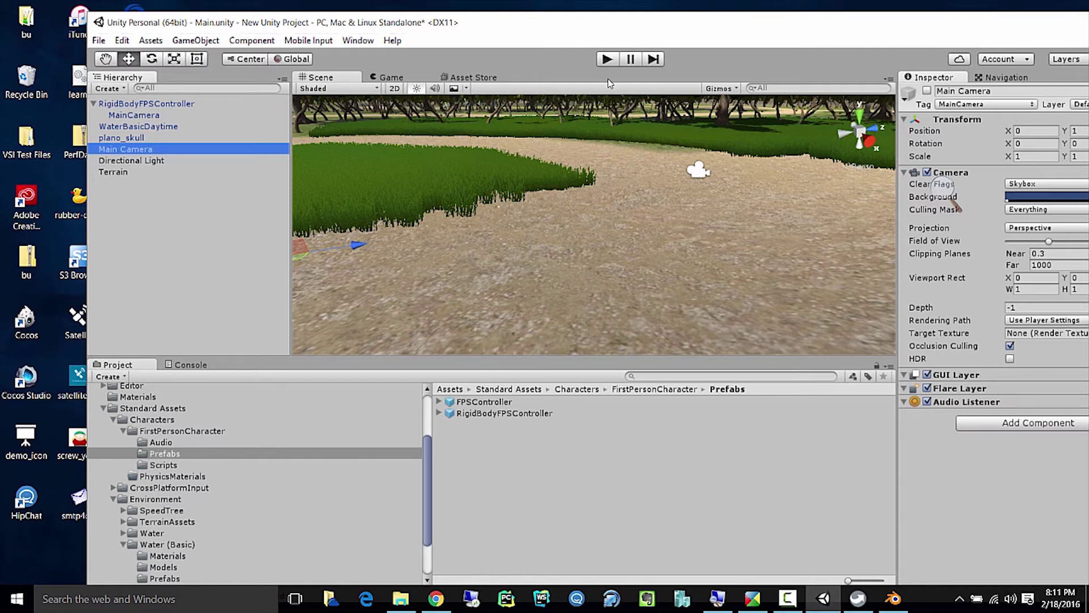
{"action": "left_click", "coordinate": [609, 59]}
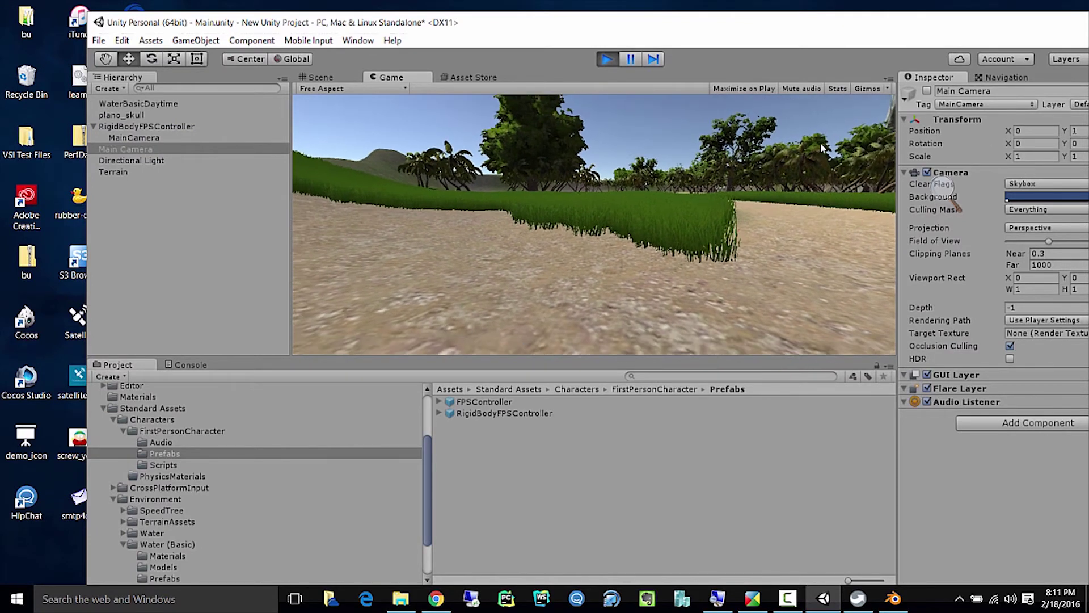
{"action": "key", "text": "w"}
{"action": "key", "text": "w"}
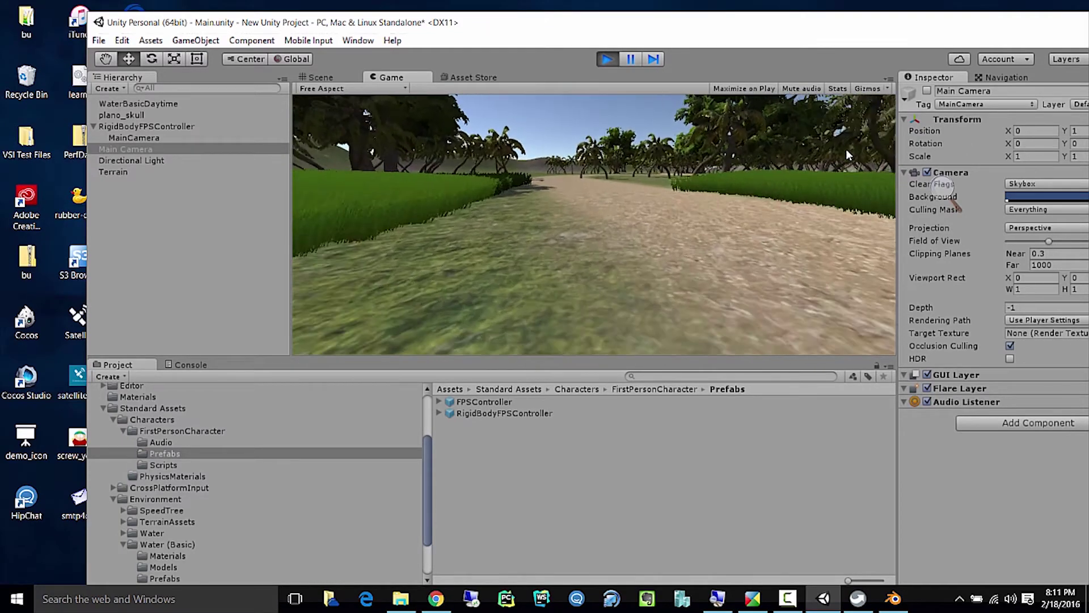
{"action": "key", "text": "w"}
{"action": "key", "text": "w"}
{"action": "key", "text": "w"}
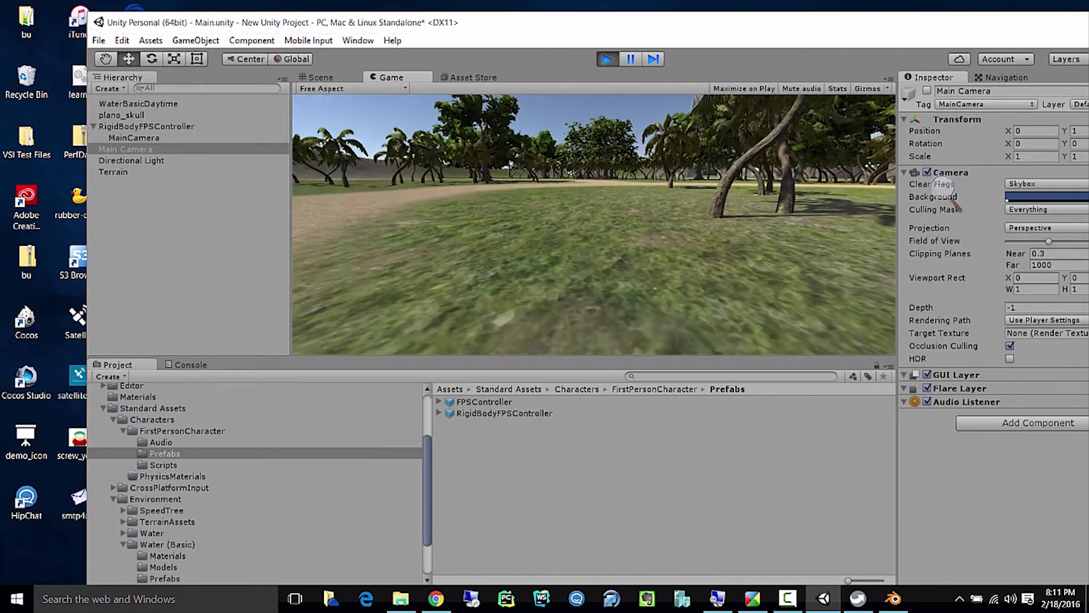
{"action": "key", "text": "w"}
{"action": "key", "text": "w"}
{"action": "key", "text": "w"}
{"action": "key", "text": "w"}
{"action": "key", "text": "w"}
{"action": "key", "text": "w"}
{"action": "key", "text": "w"}
{"action": "key", "text": "w"}
{"action": "key", "text": "w"}
{"action": "key", "text": "w"}
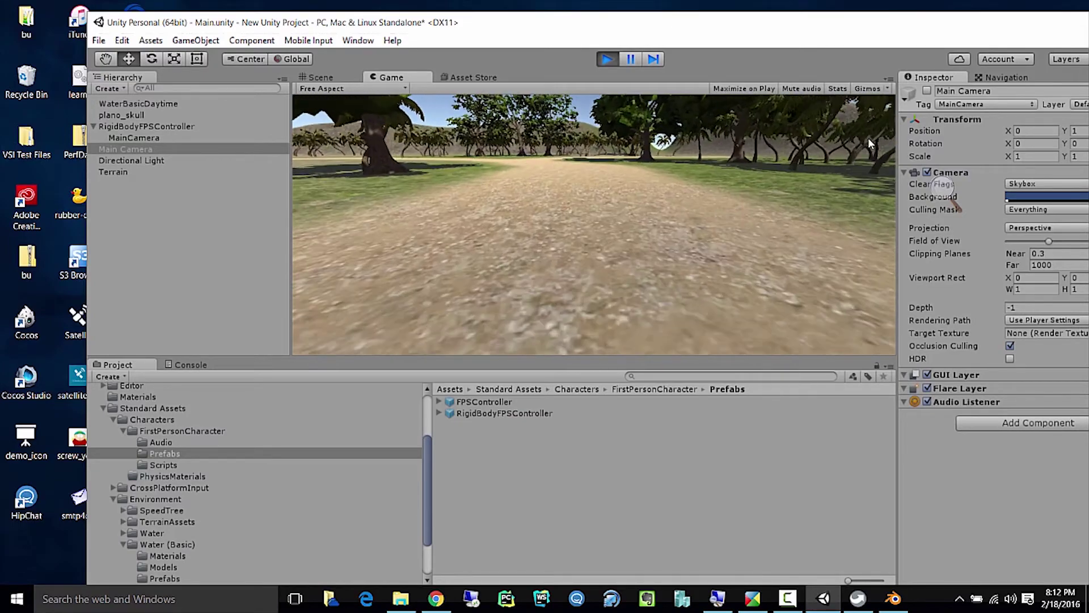
{"action": "key", "text": "w"}
{"action": "key", "text": "w"}
{"action": "key", "text": "w"}
{"action": "key", "text": "w"}
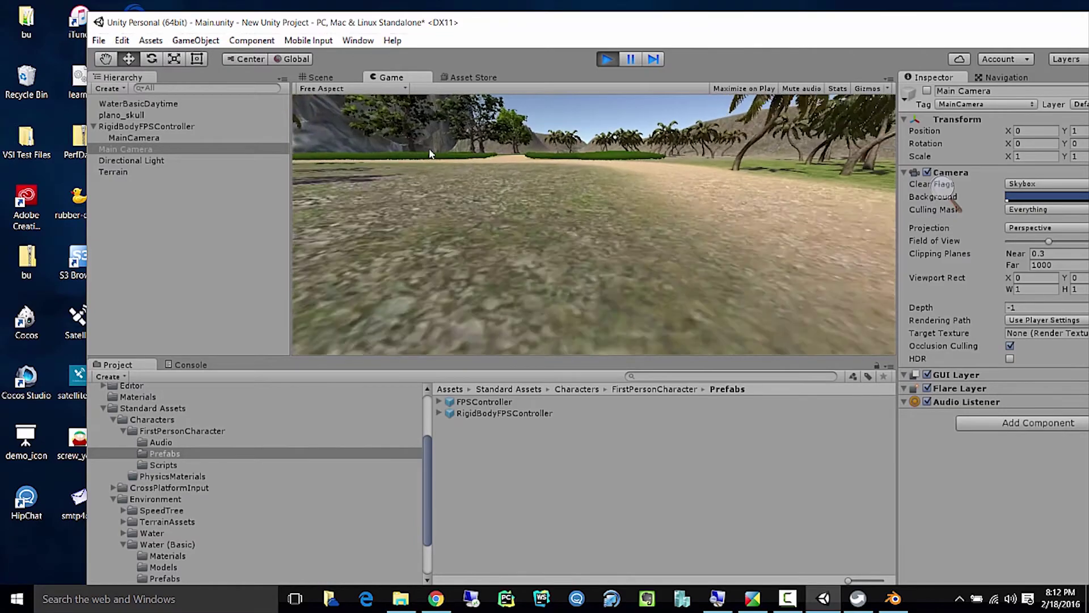
{"action": "key", "text": "w"}
{"action": "key", "text": "w"}
{"action": "key", "text": "w"}
{"action": "key", "text": "w"}
{"action": "key", "text": "w"}
{"action": "key", "text": "w"}
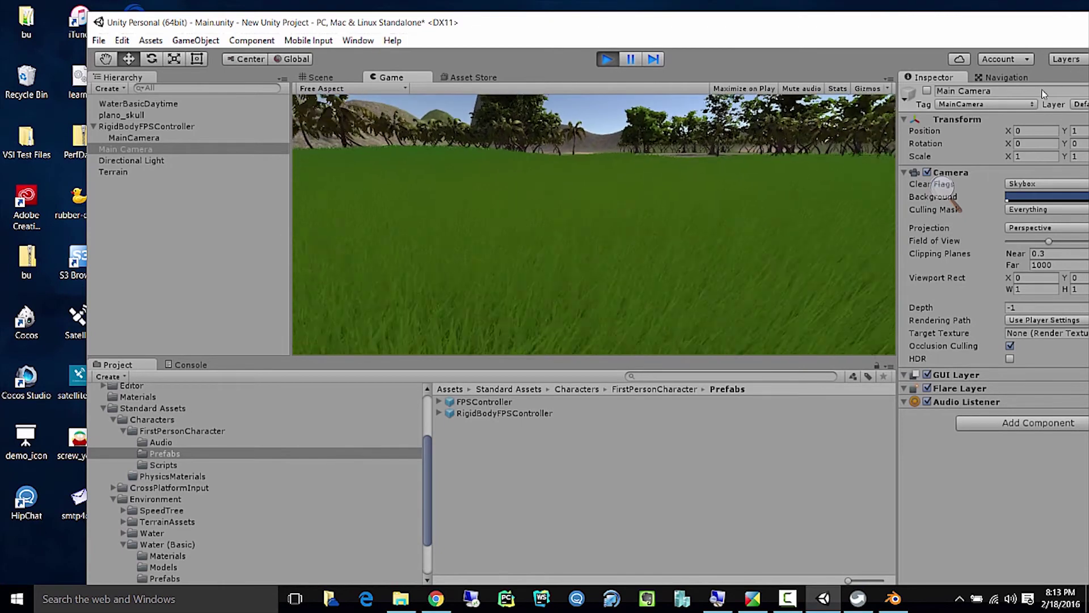
{"action": "key", "text": "w"}
{"action": "key", "text": "w"}
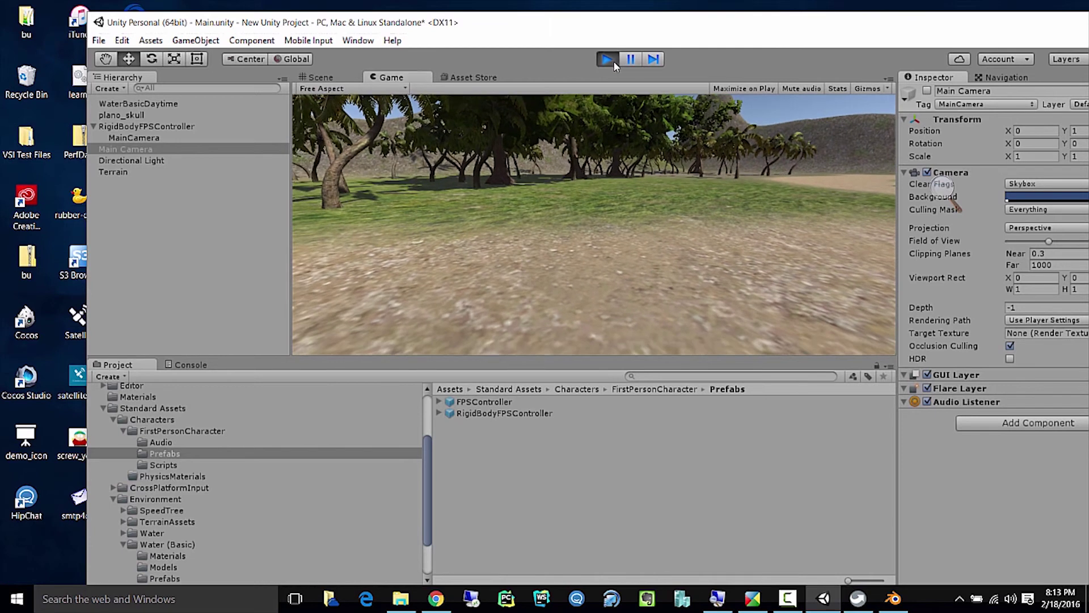
{"action": "left_click", "coordinate": [613, 60]}
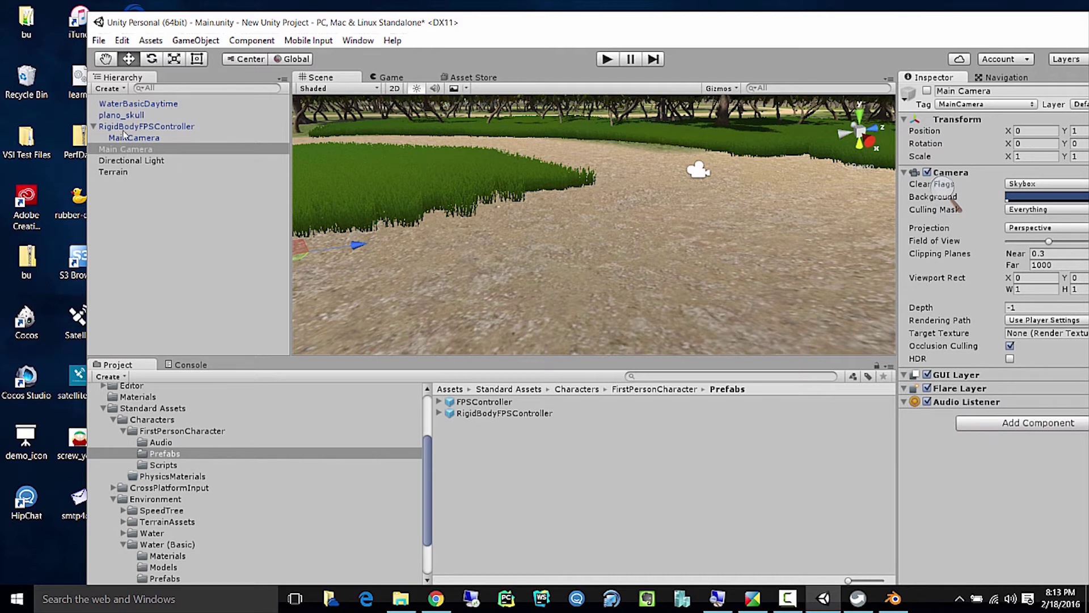
Review the size, color and billboard settings of the terrain's GrassFrond01AlbedoAlpha grass detail without applying changes.
{"action": "left_click", "coordinate": [119, 172]}
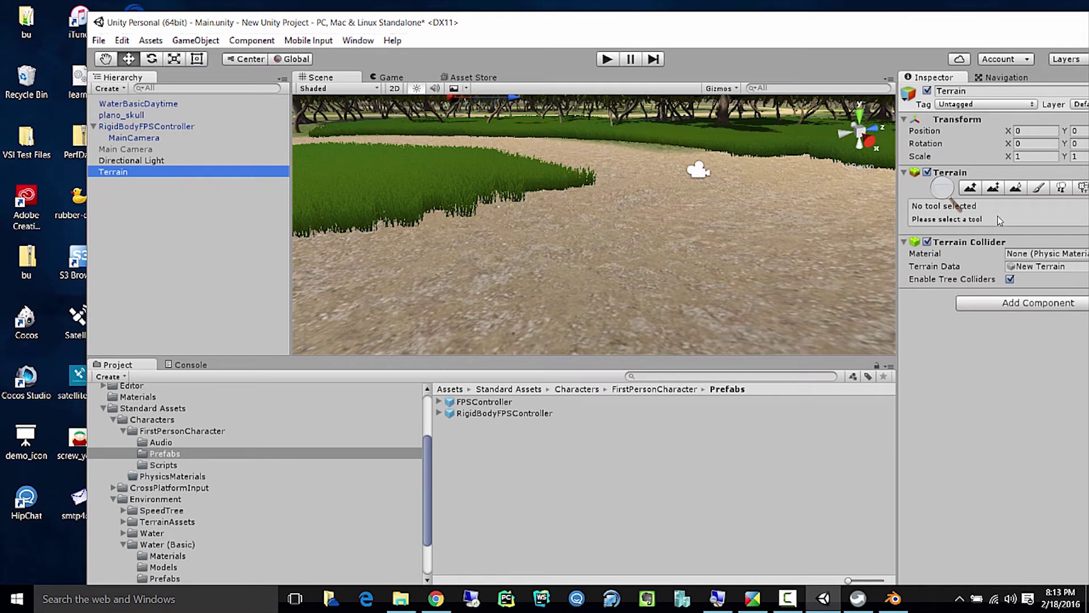
{"action": "left_click_drag", "start_coordinate": [891, 25], "coordinate": [723, 31]}
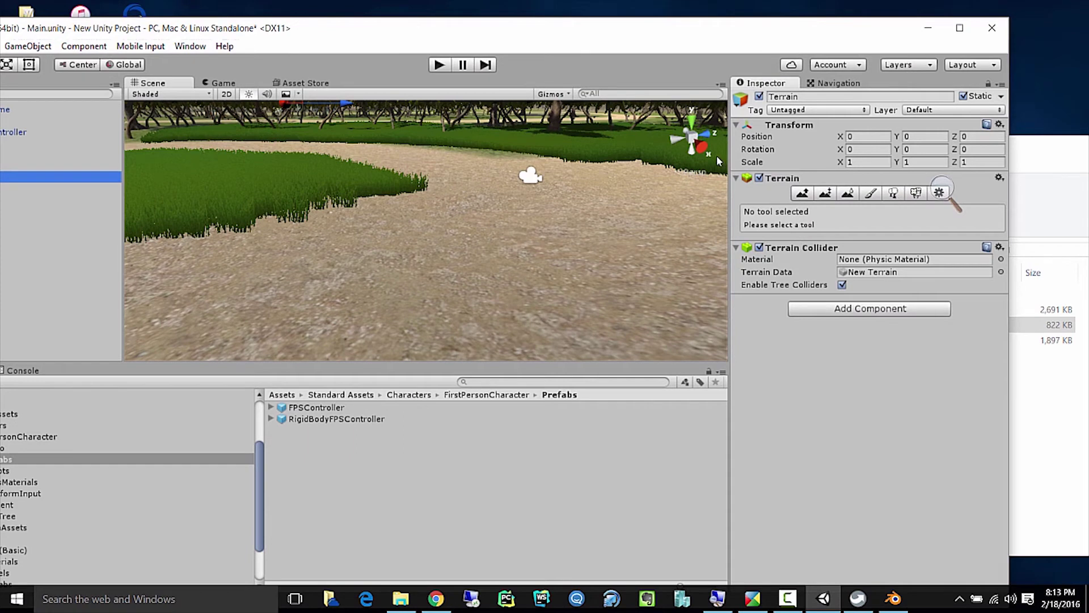
{"action": "left_click", "coordinate": [893, 193]}
{"action": "left_click", "coordinate": [915, 194]}
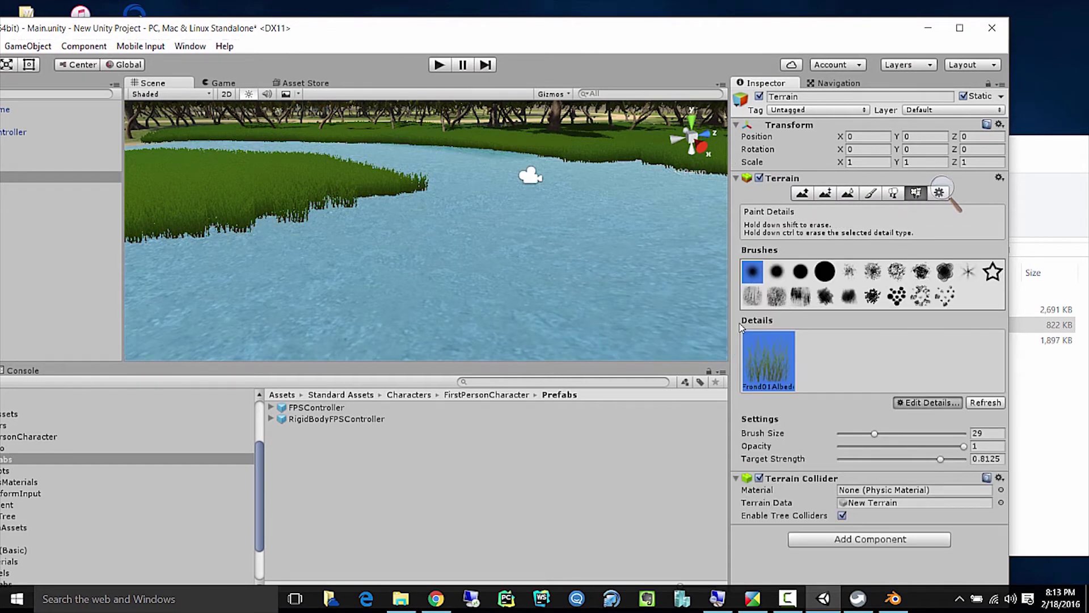
{"action": "left_click", "coordinate": [928, 402]}
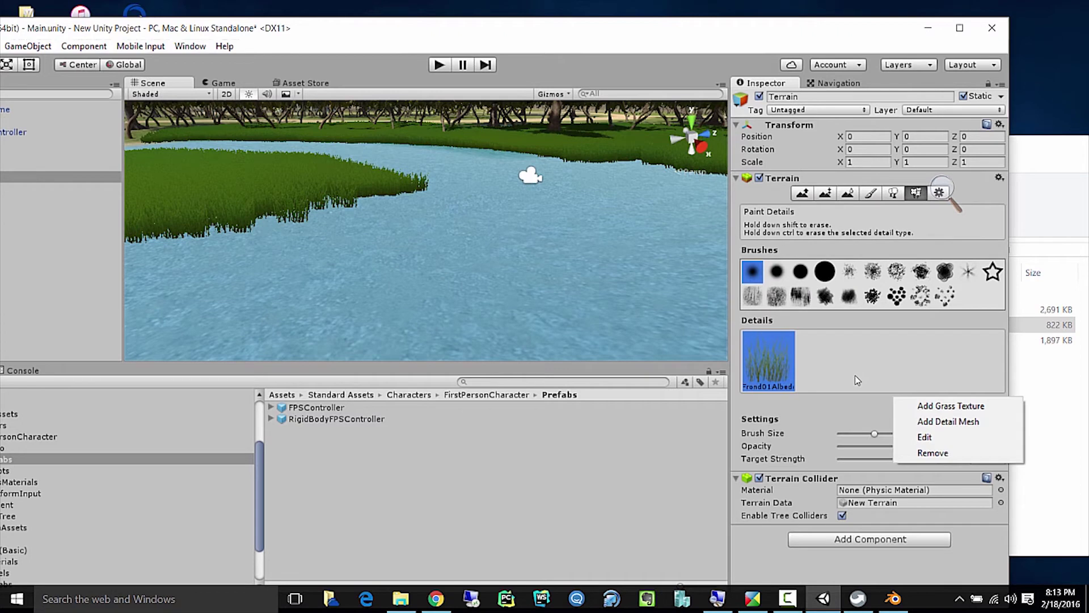
{"action": "left_click", "coordinate": [952, 437]}
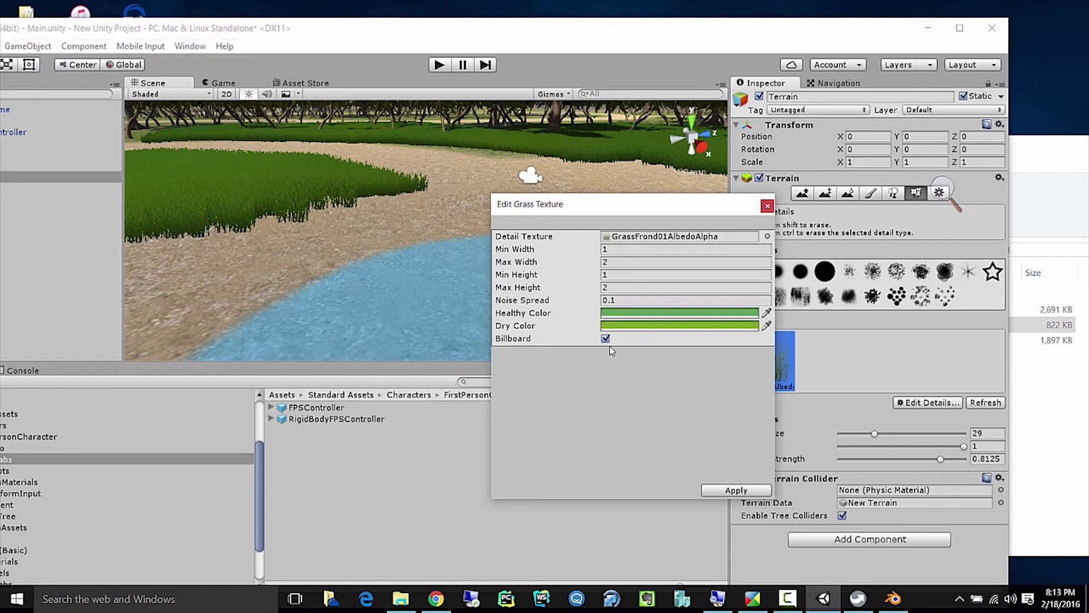
{"action": "left_click", "coordinate": [768, 206]}
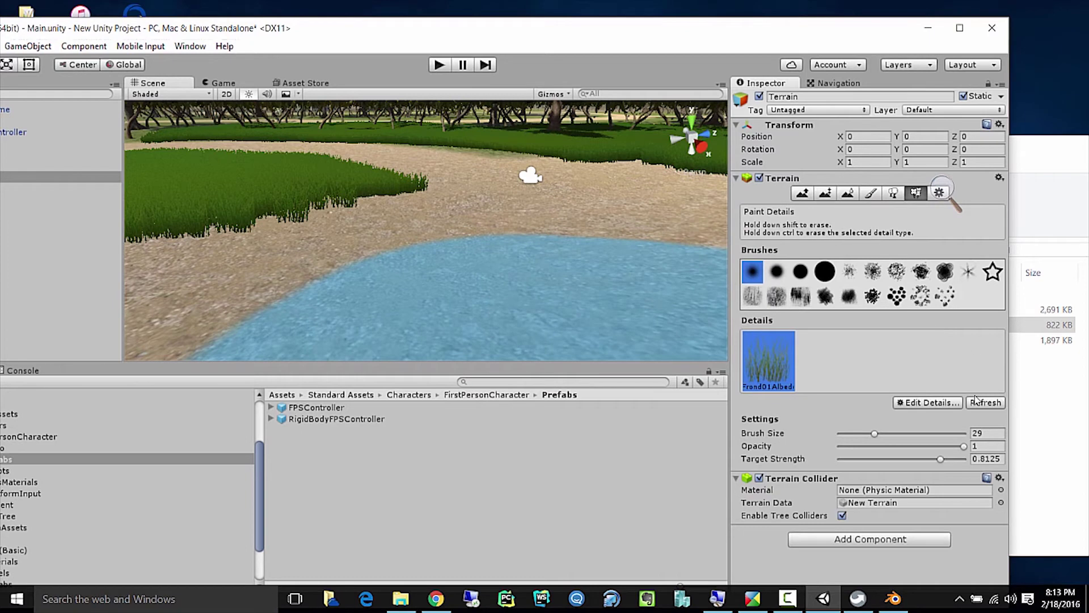
{"action": "left_click", "coordinate": [915, 402]}
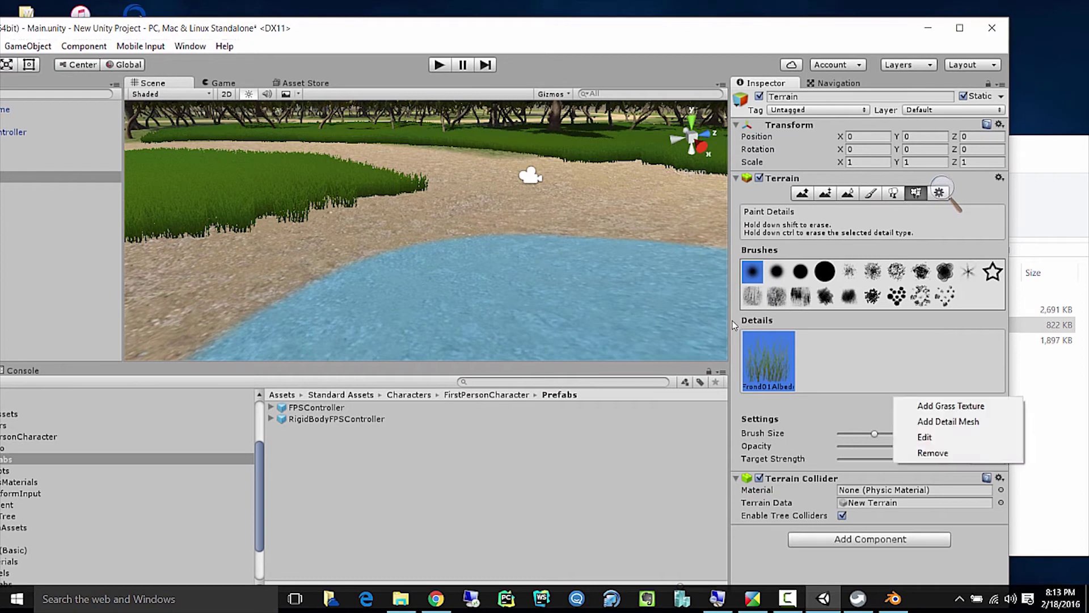
{"action": "left_click", "coordinate": [930, 437]}
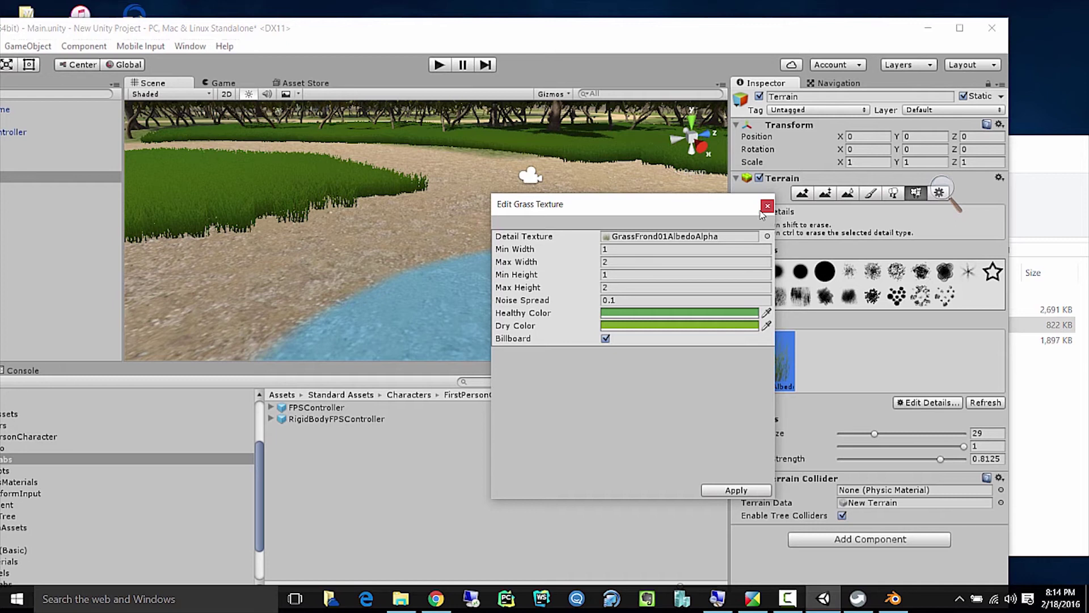
{"action": "left_click_drag", "start_coordinate": [722, 215], "coordinate": [690, 184]}
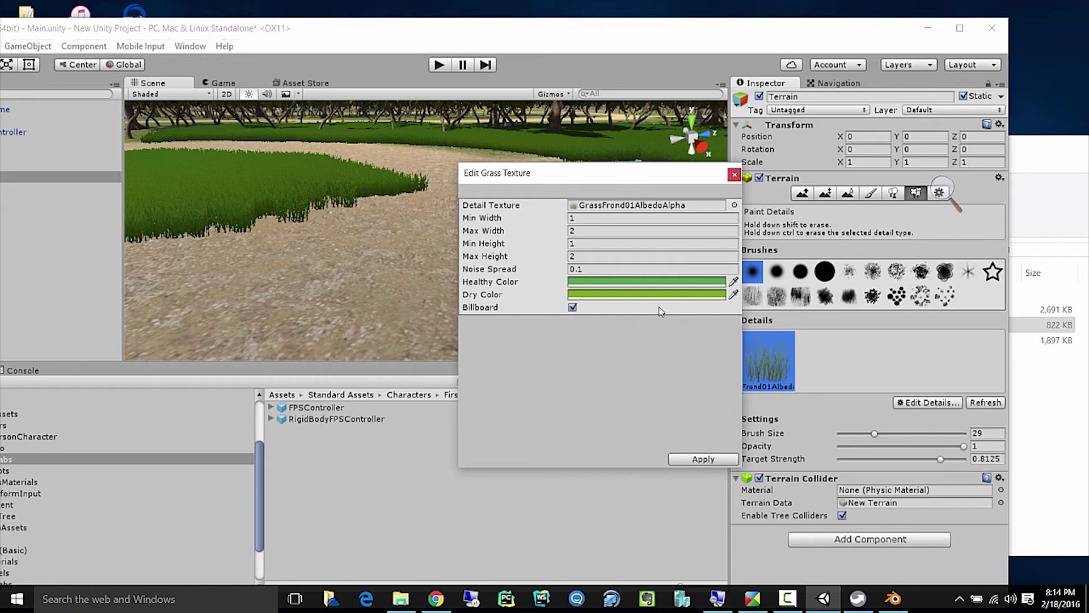
{"action": "left_click", "coordinate": [735, 175]}
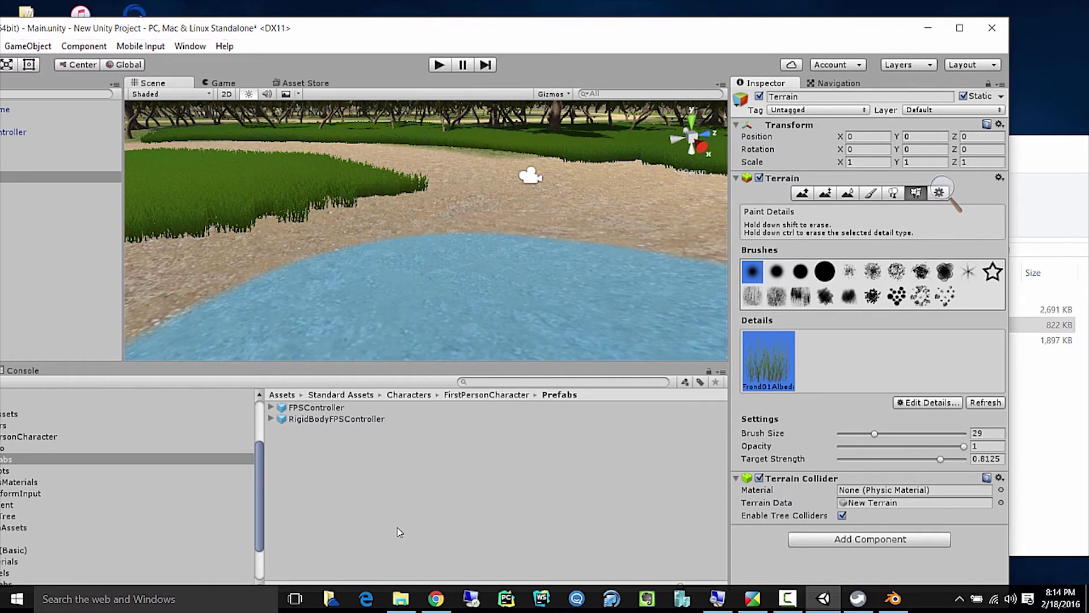
{"action": "mouse_move", "coordinate": [400, 600]}
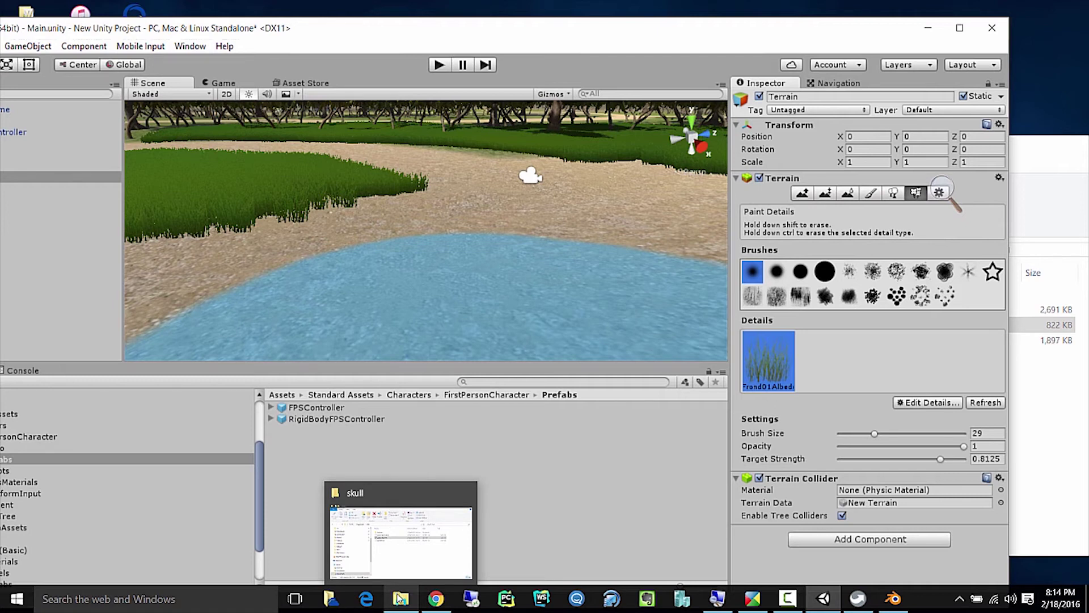
{"action": "mouse_move", "coordinate": [395, 570]}
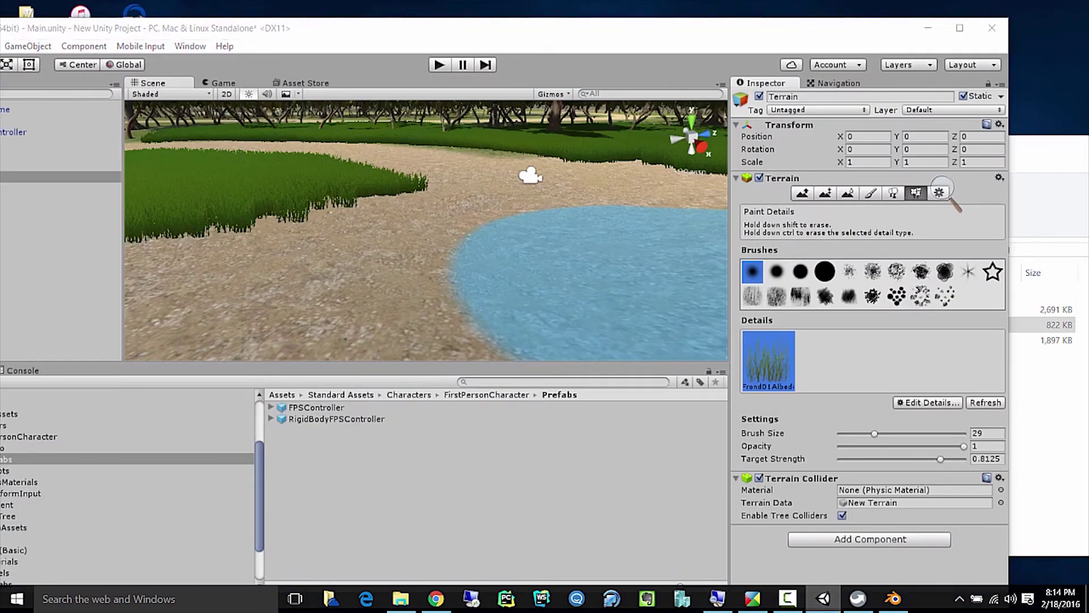
{"action": "left_click", "coordinate": [824, 598]}
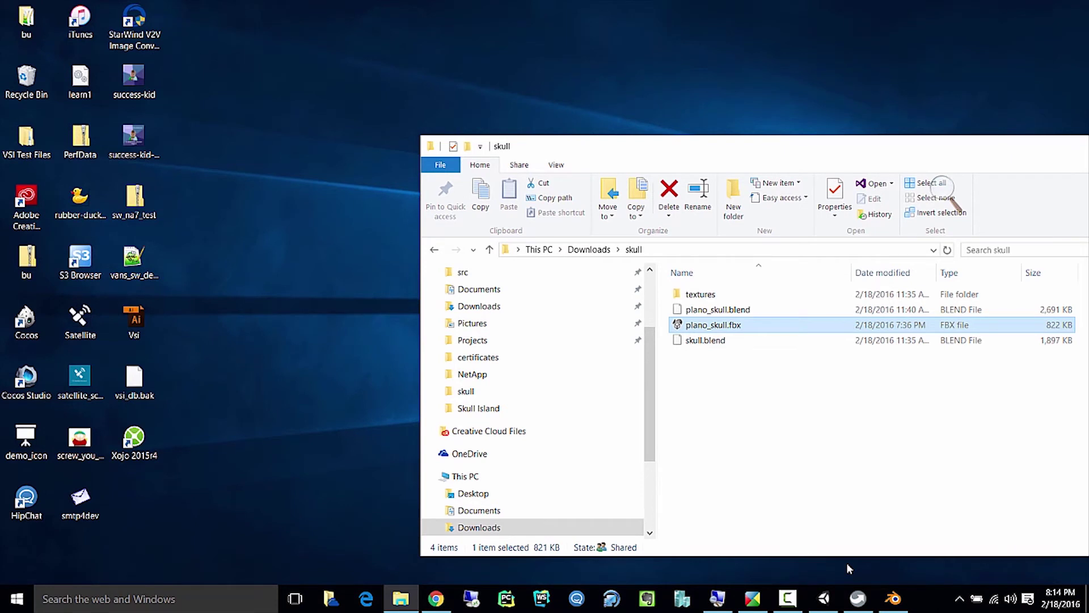
{"action": "left_click", "coordinate": [826, 606]}
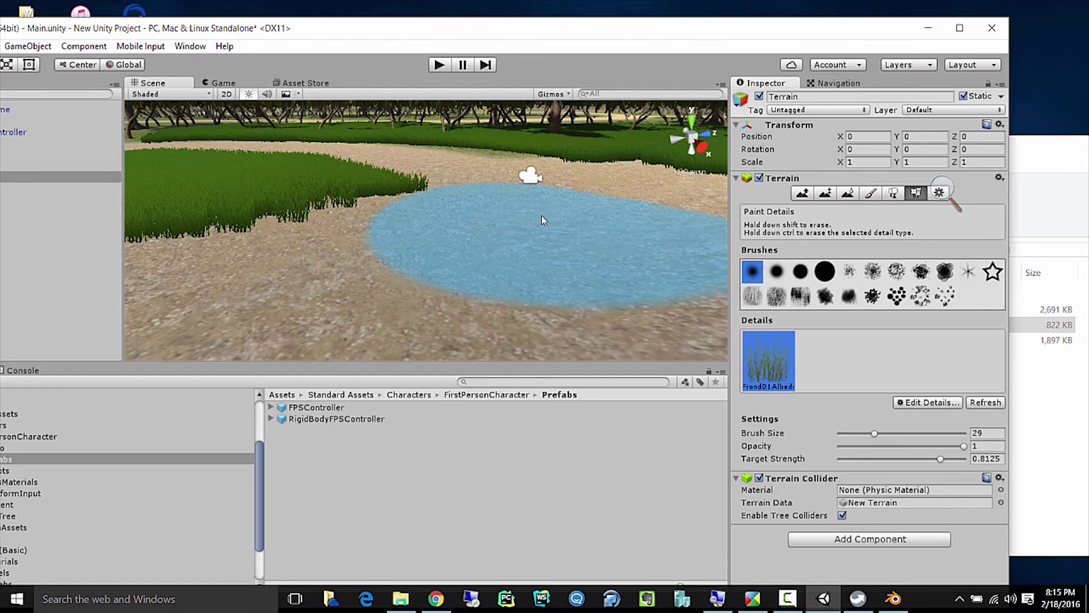
Play-test the scene by walking the first-person character through the grass, past the large tree trunks and among the palms, and stop the game.
{"action": "left_click", "coordinate": [442, 64]}
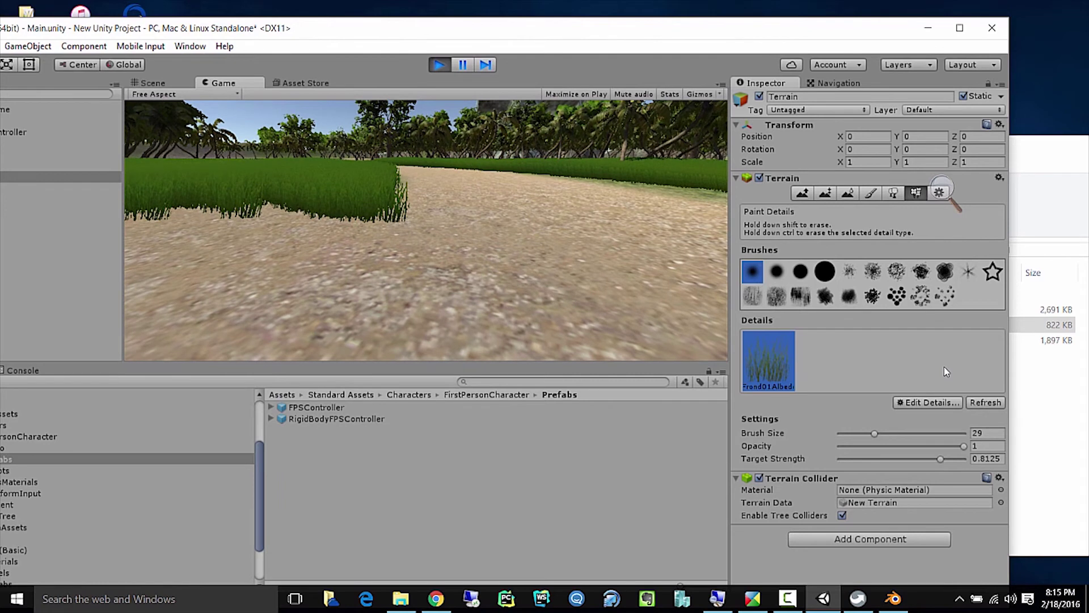
{"action": "key", "text": "w"}
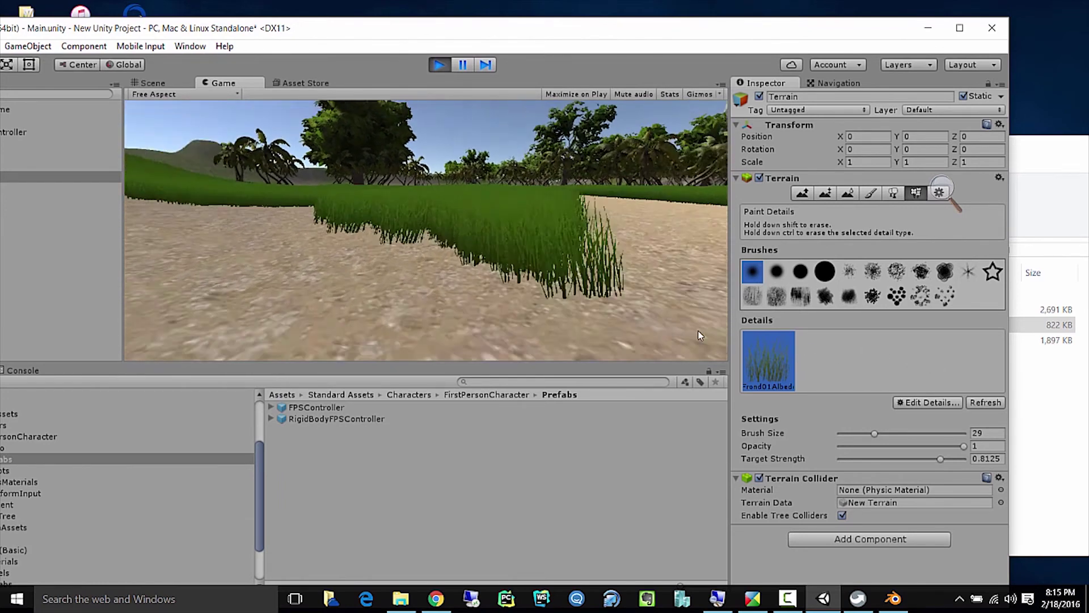
{"action": "key", "text": "w"}
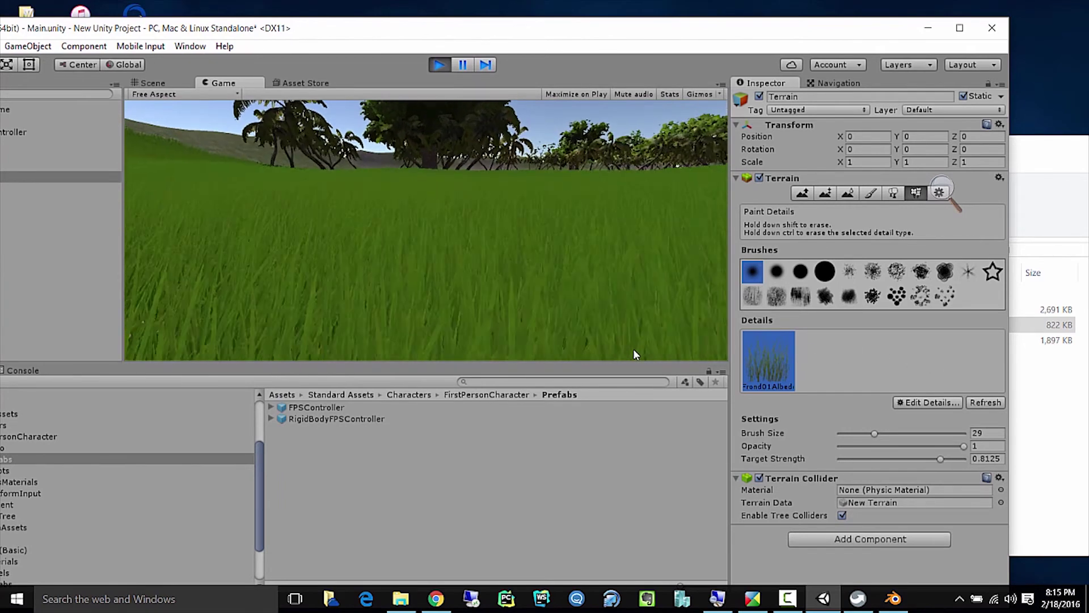
{"action": "key", "text": "w"}
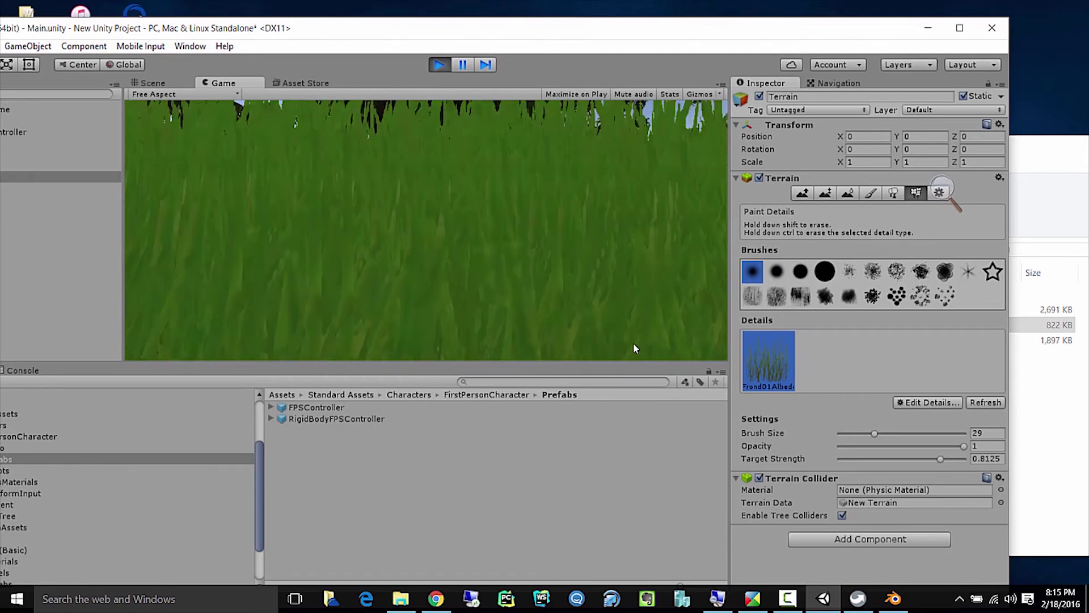
{"action": "key", "text": "w"}
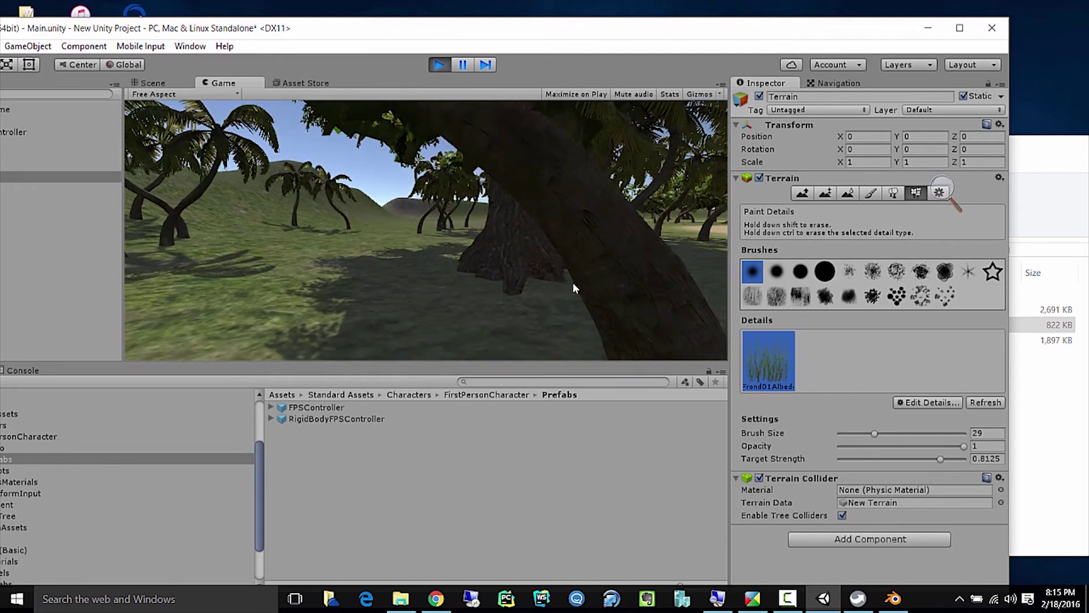
{"action": "key", "text": "w"}
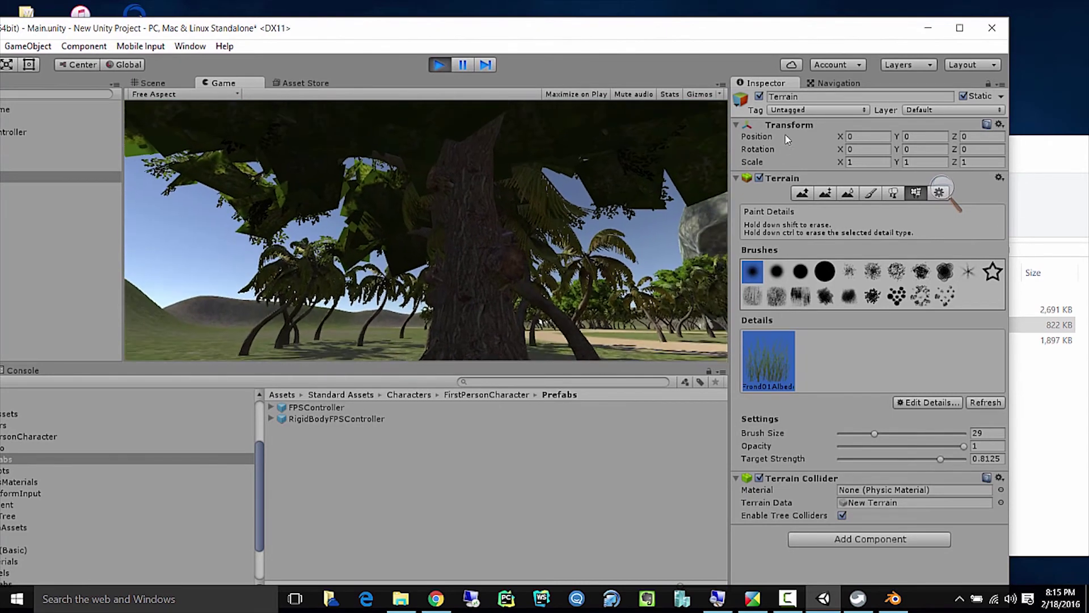
{"action": "key", "text": "w"}
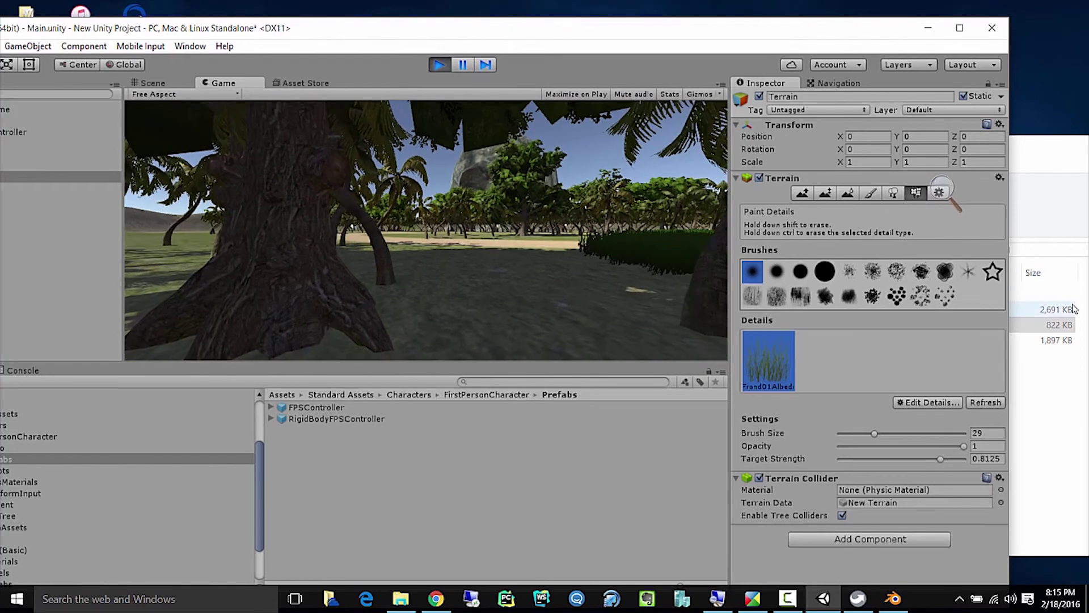
{"action": "key", "text": "w"}
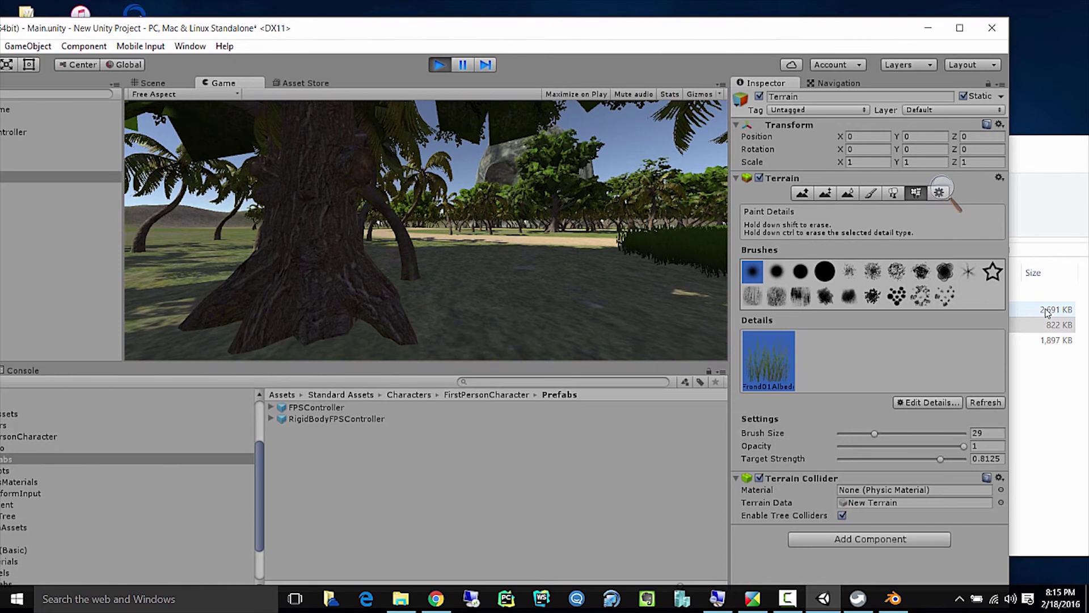
{"action": "key", "text": "w"}
{"action": "key", "text": "w"}
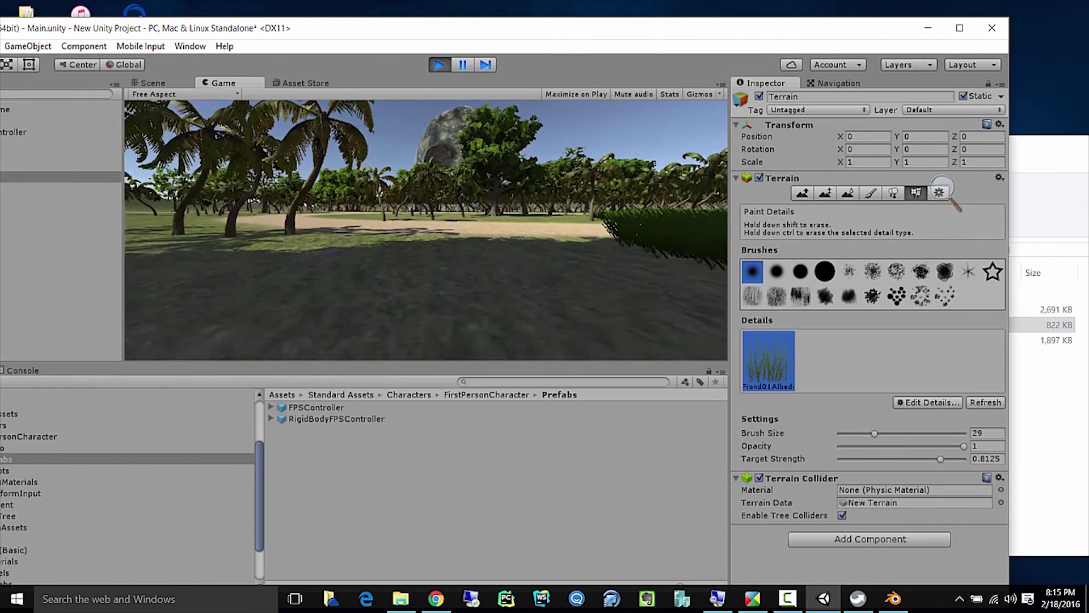
{"action": "key", "text": "w"}
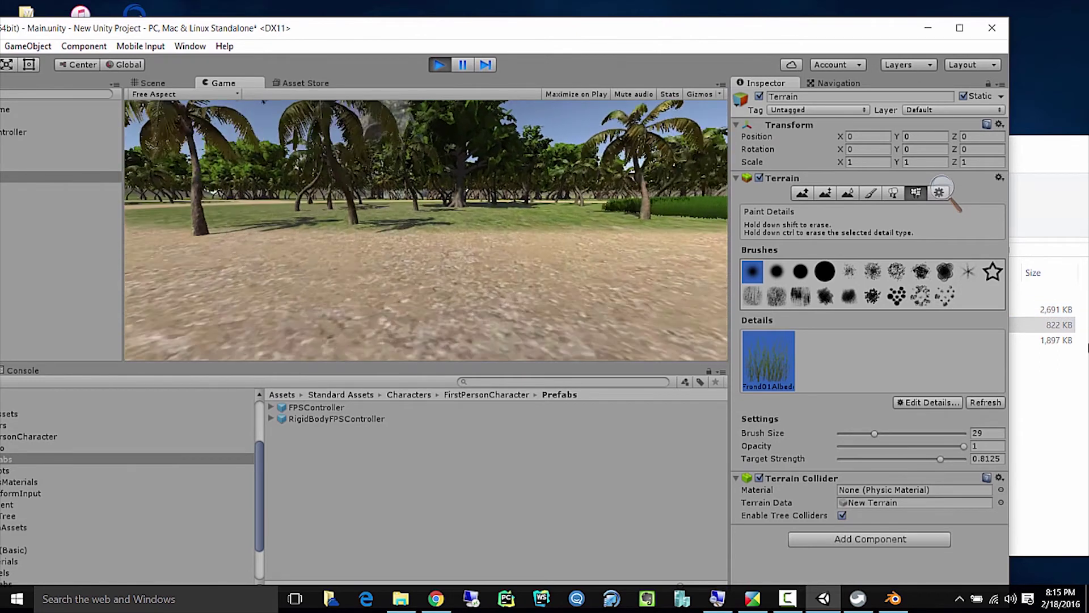
{"action": "key", "text": "w"}
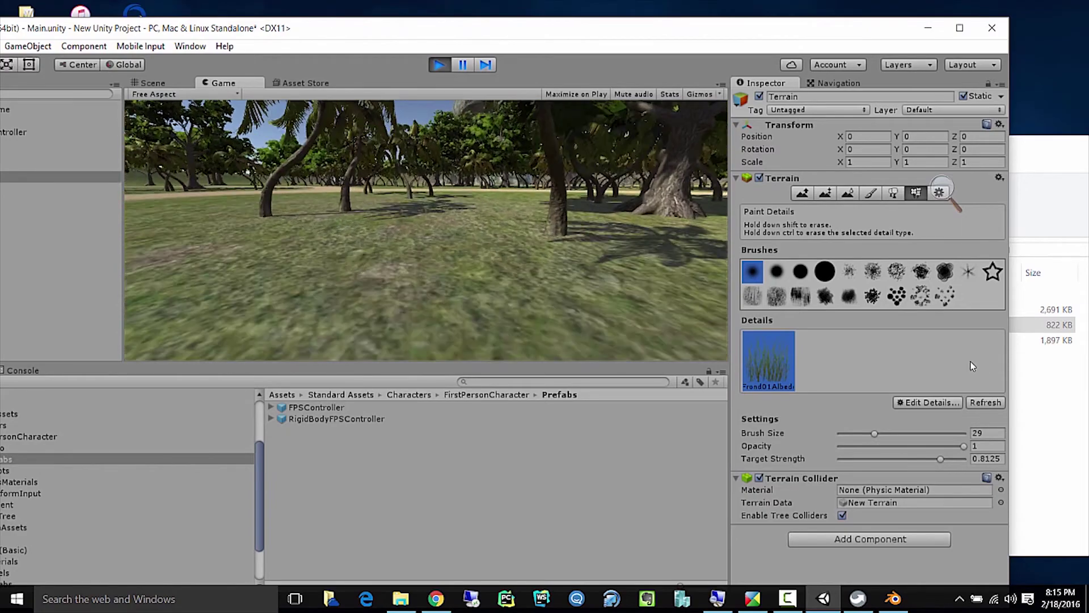
{"action": "key", "text": "w"}
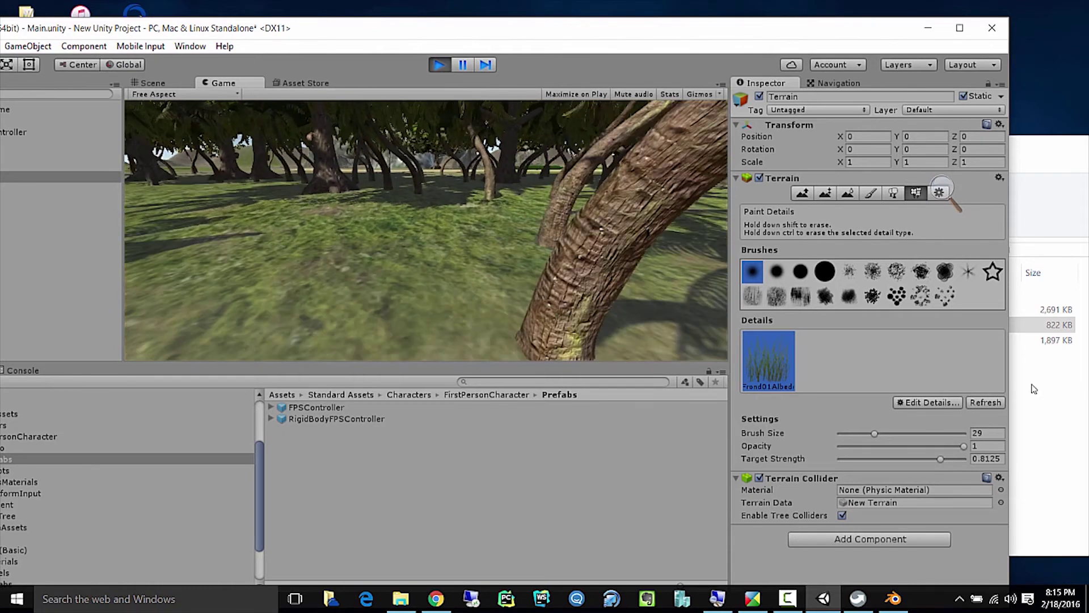
{"action": "key", "text": "w"}
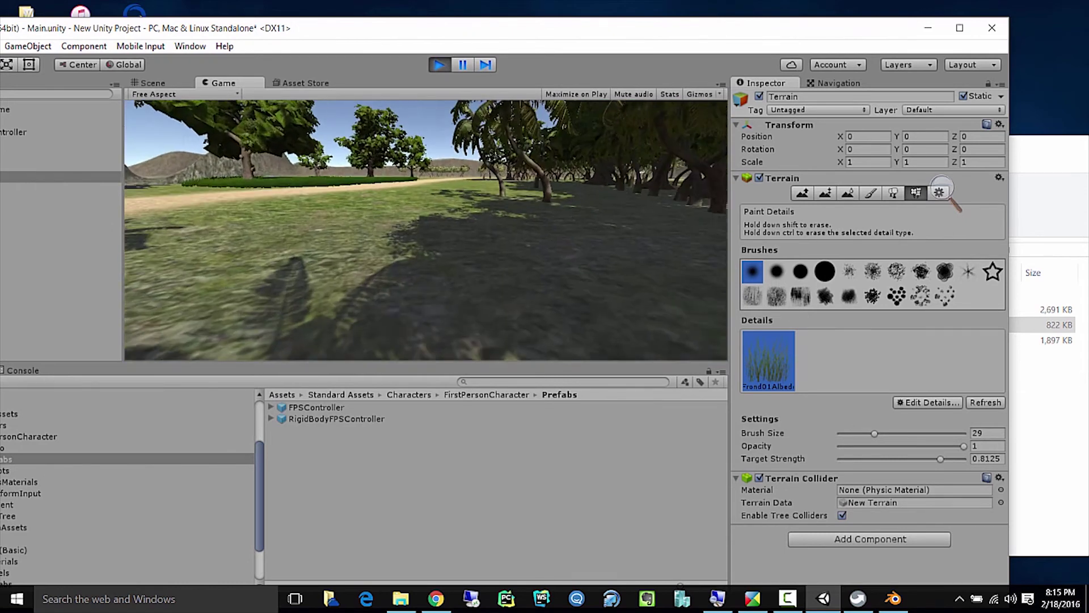
{"action": "key", "text": "w"}
{"action": "key", "text": "w"}
{"action": "key", "text": "w"}
{"action": "key", "text": "w"}
{"action": "key", "text": "w"}
{"action": "key", "text": "w"}
{"action": "key", "text": "w"}
{"action": "key", "text": "w"}
{"action": "key", "text": "w"}
{"action": "key", "text": "w"}
{"action": "key", "text": "w"}
{"action": "key", "text": "w"}
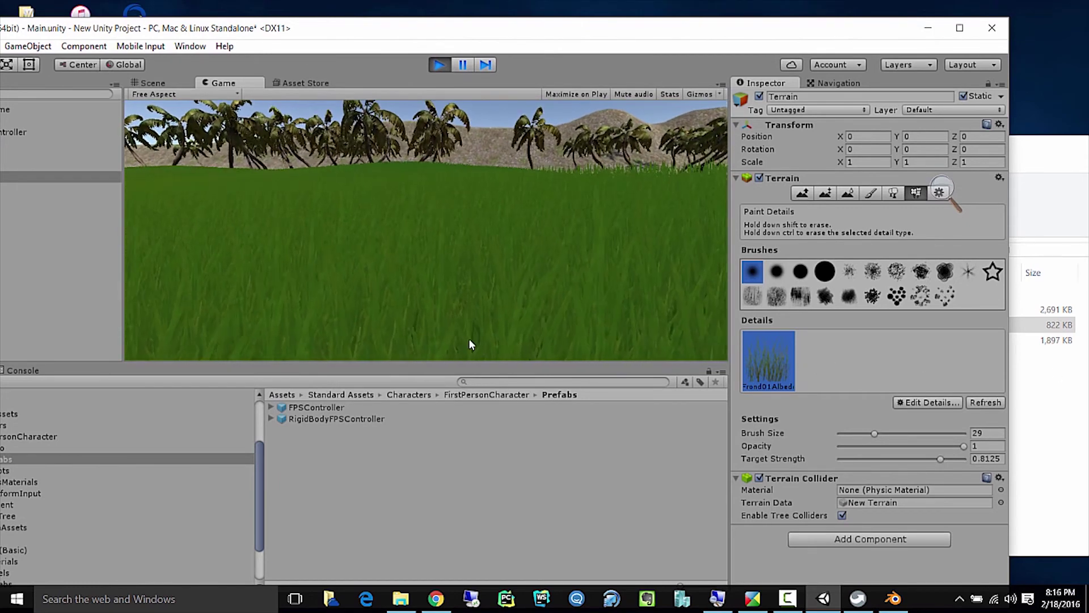
{"action": "key", "text": "w"}
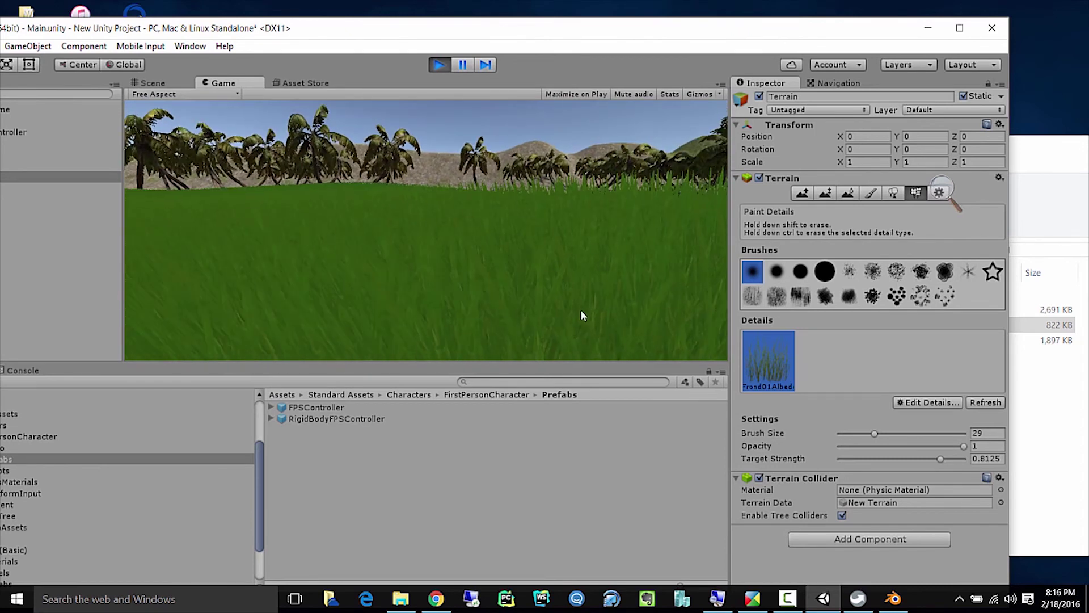
{"action": "key", "text": "w"}
{"action": "key", "text": "w"}
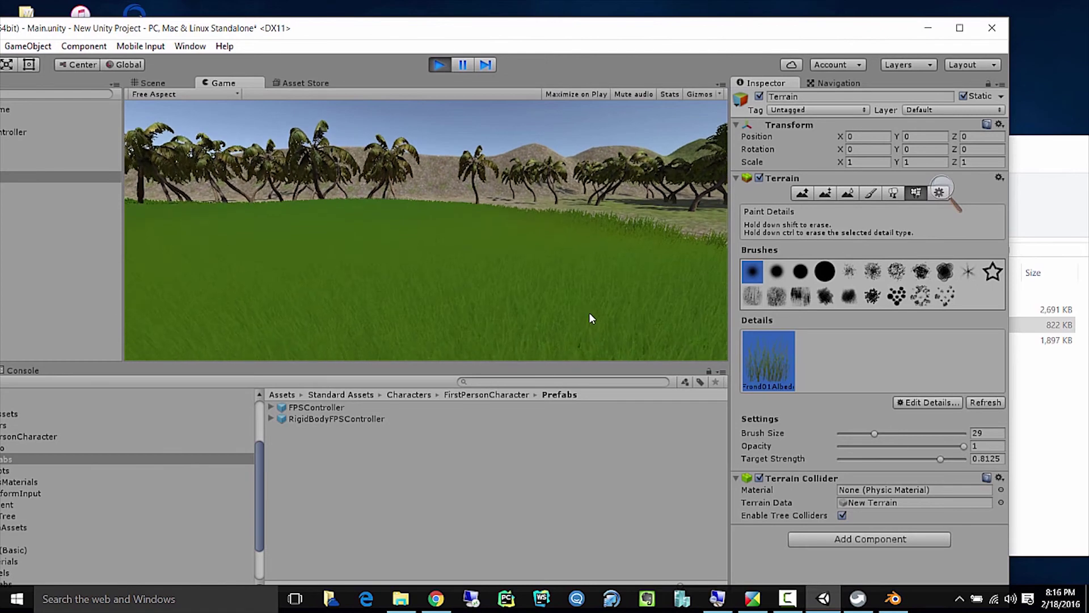
{"action": "key", "text": "w"}
{"action": "key", "text": "w"}
{"action": "key", "text": "w"}
{"action": "key", "text": "w"}
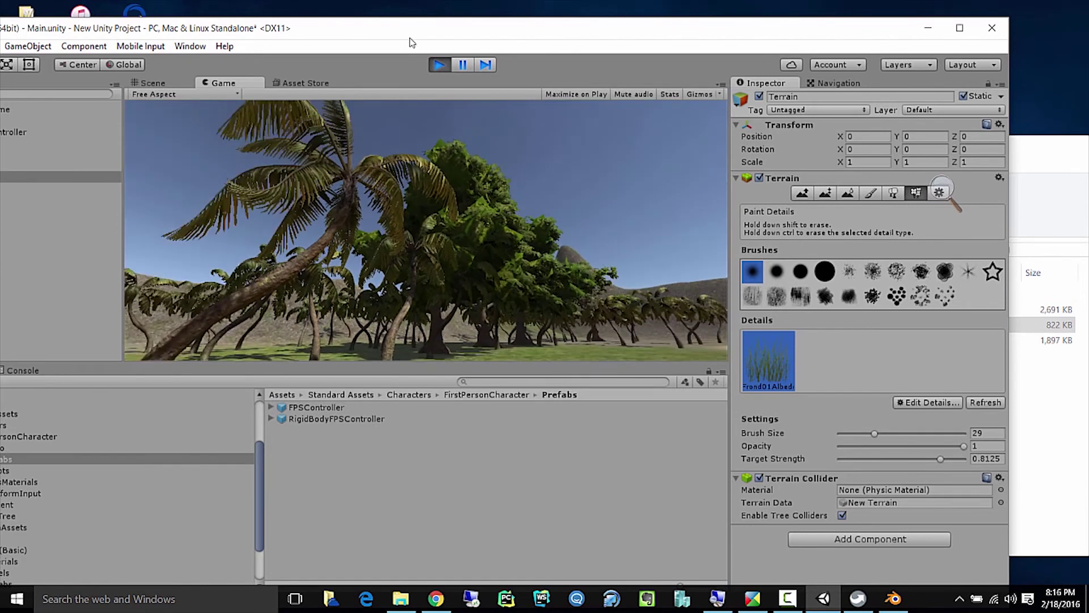
{"action": "left_click", "coordinate": [439, 64]}
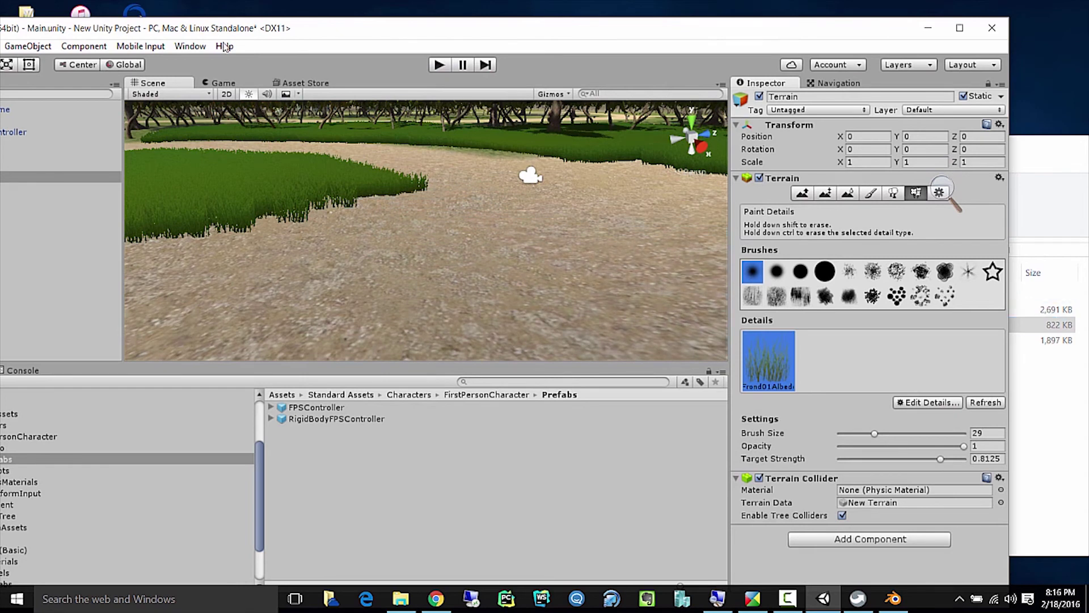
Inspect the RigidBodyFPSController's components while play-testing a walk through the grass and along the sandy path to the palms, and stop the game.
{"action": "double_click", "coordinate": [189, 24]}
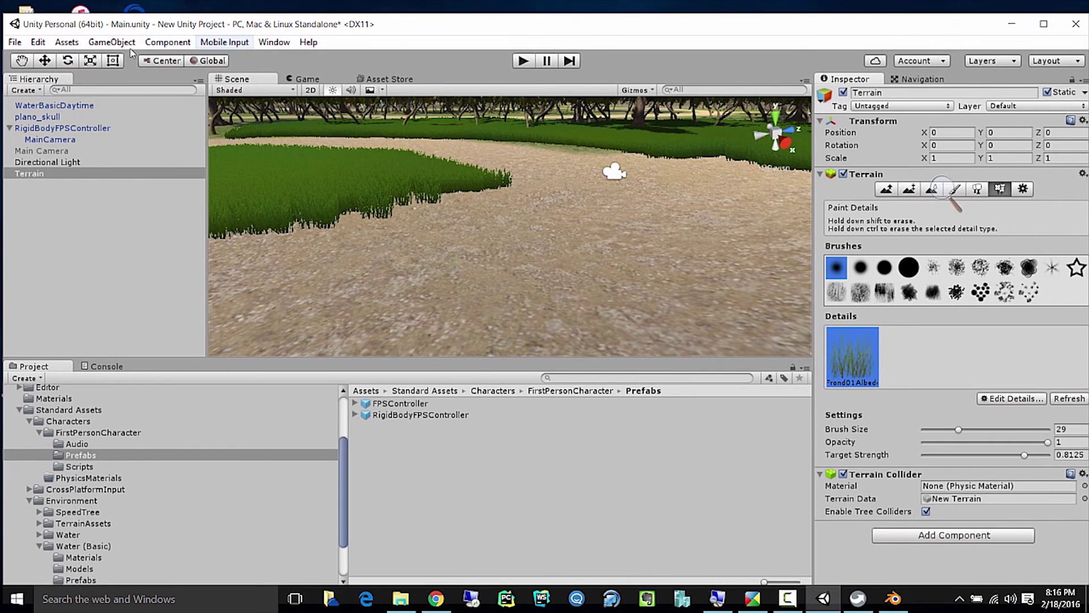
{"action": "left_click", "coordinate": [63, 128]}
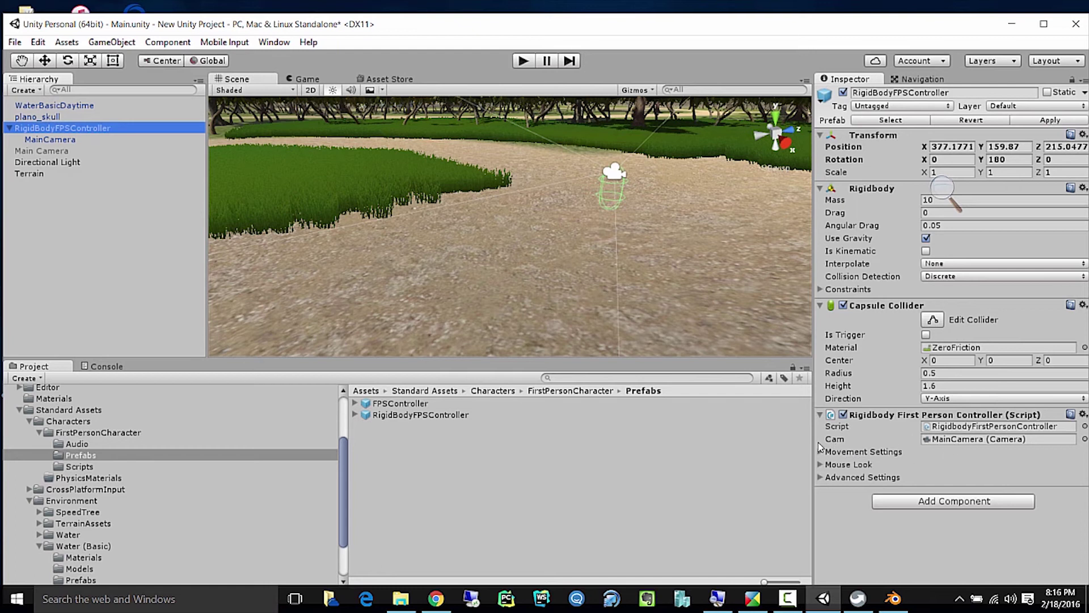
{"action": "left_click", "coordinate": [523, 61]}
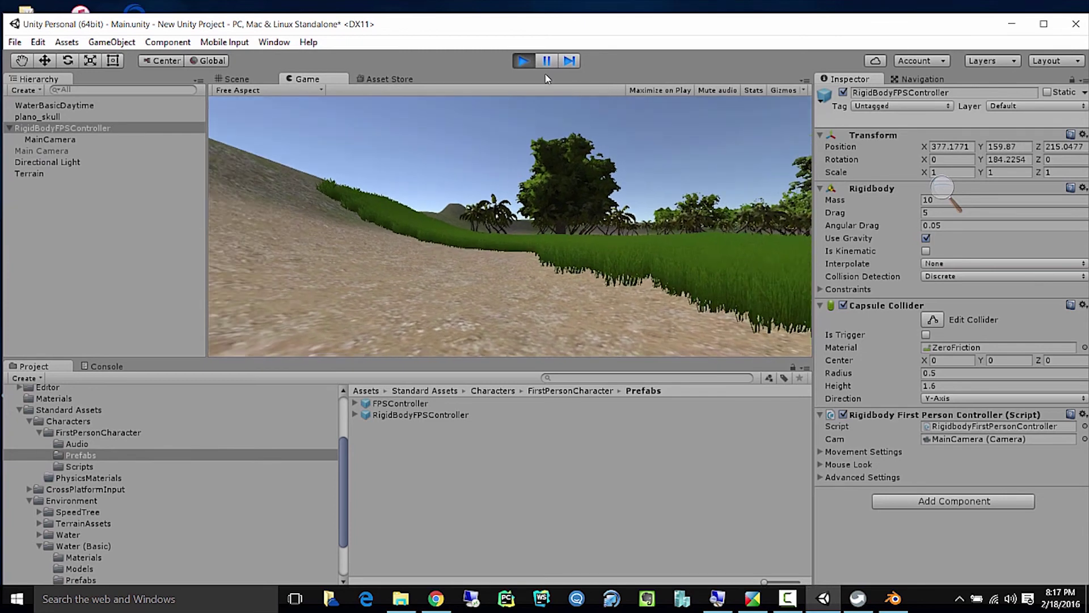
{"action": "key", "text": "ctrl+p"}
{"action": "key", "text": "ctrl+p"}
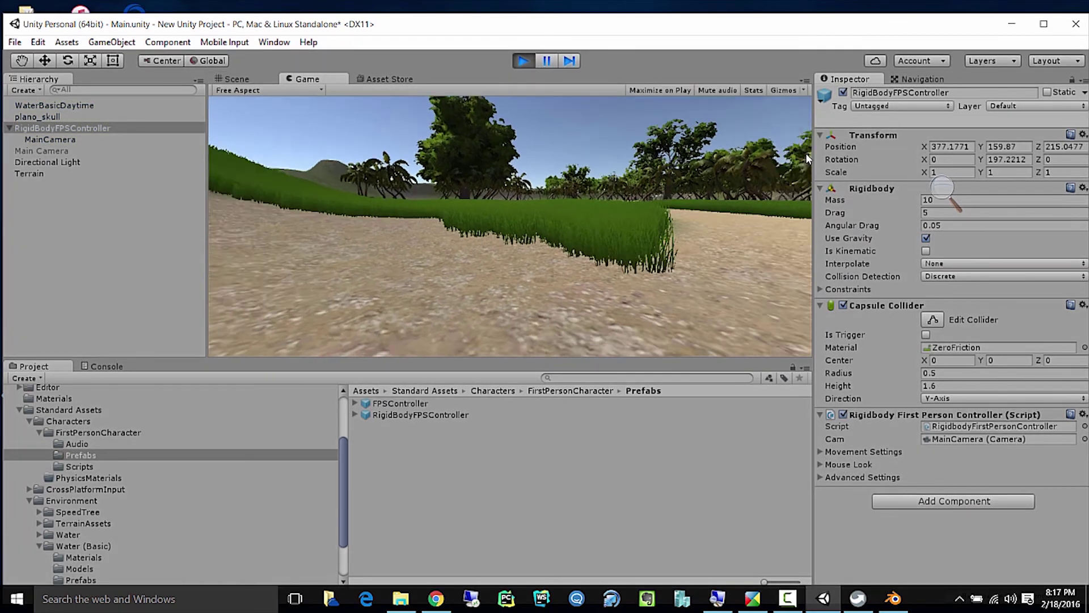
{"action": "key", "text": "w"}
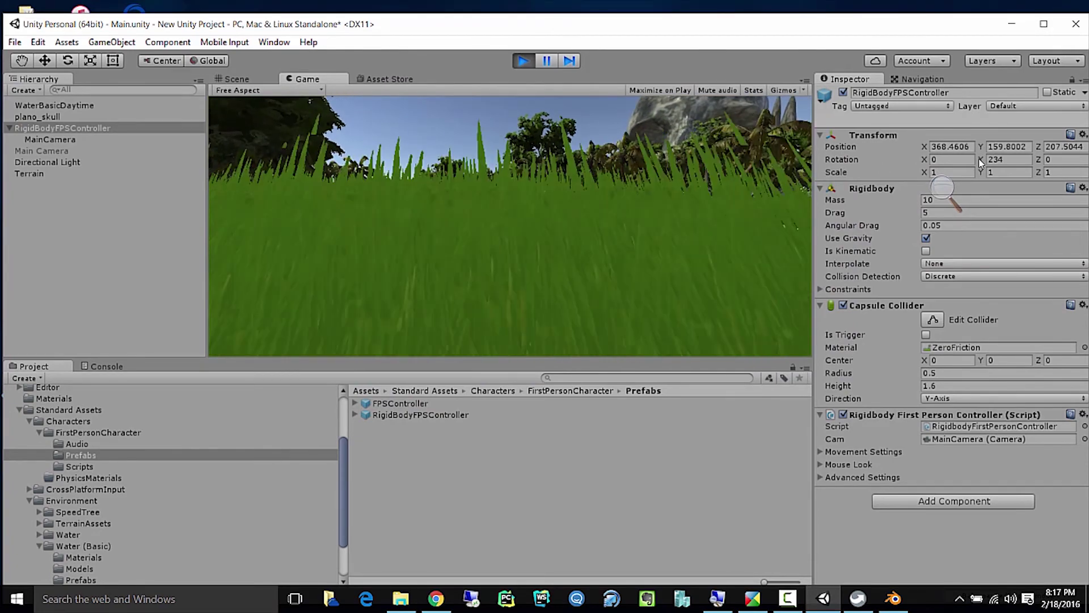
{"action": "key", "text": "w"}
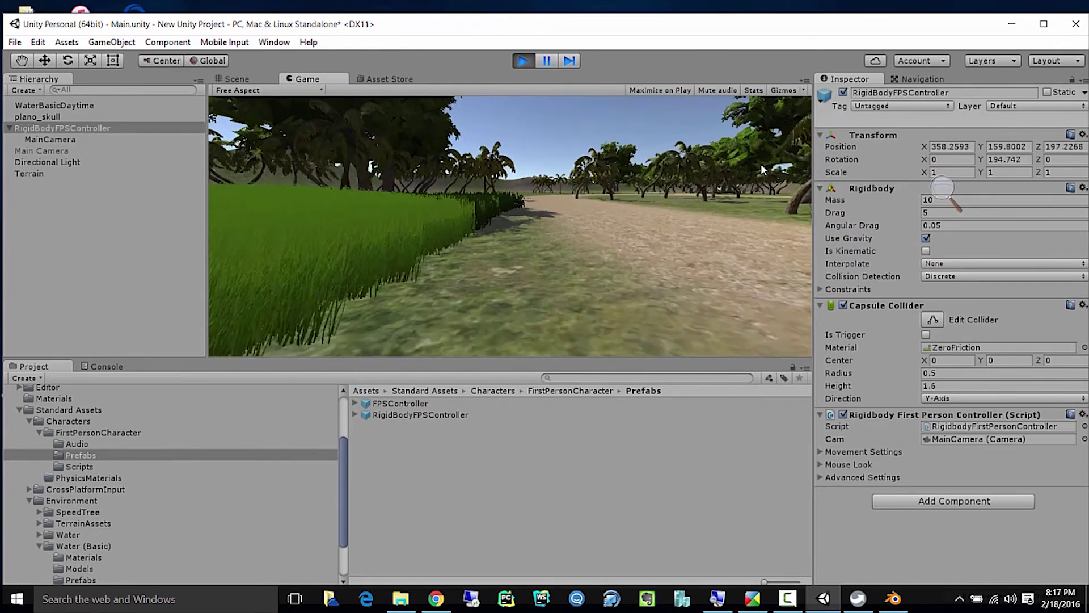
{"action": "key", "text": "w"}
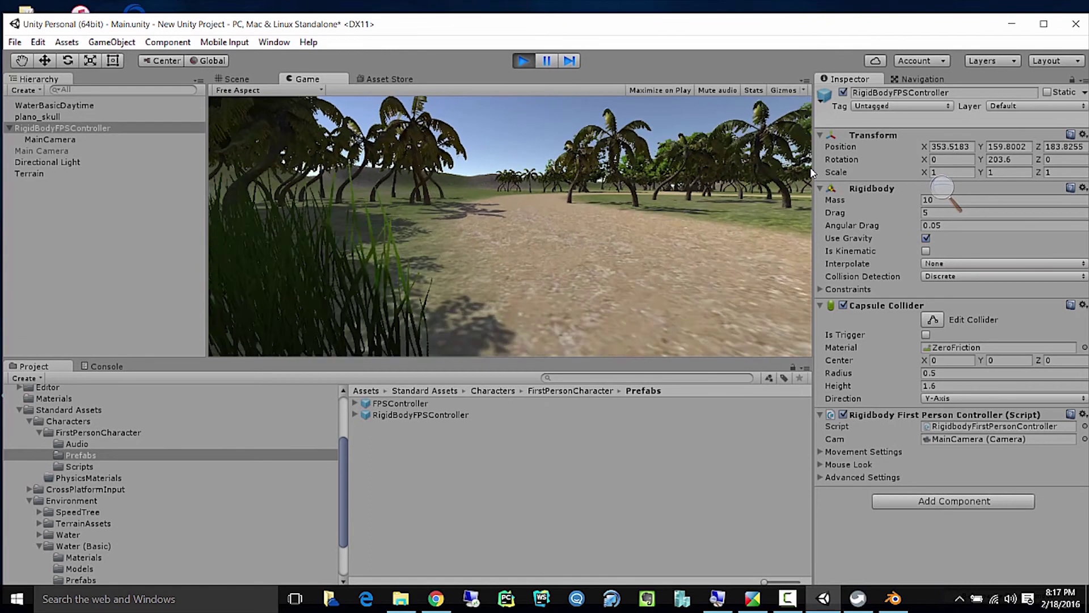
{"action": "key", "text": "w"}
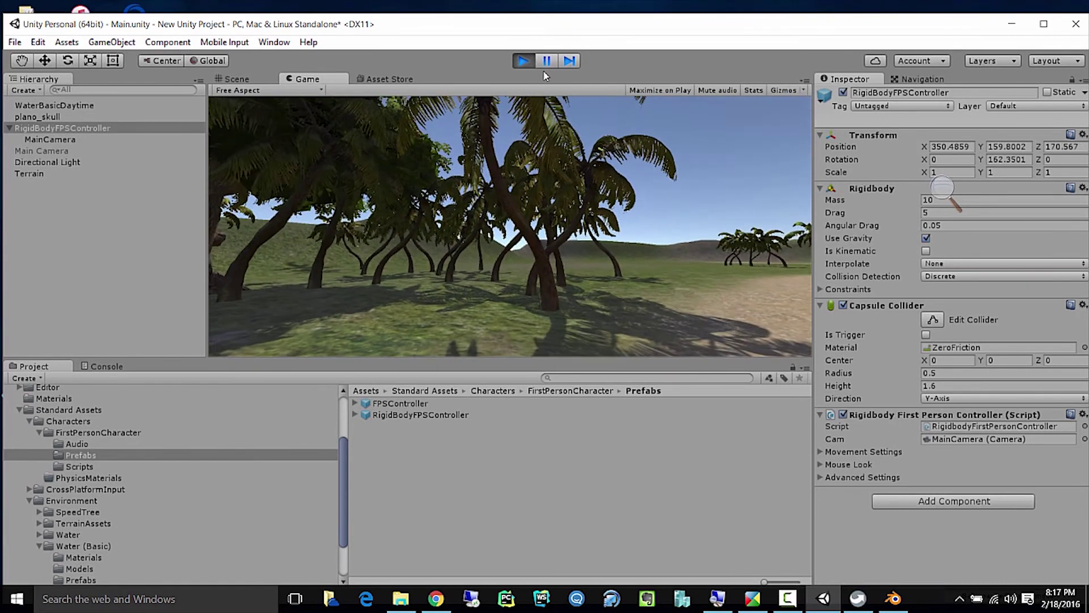
{"action": "left_click", "coordinate": [522, 60]}
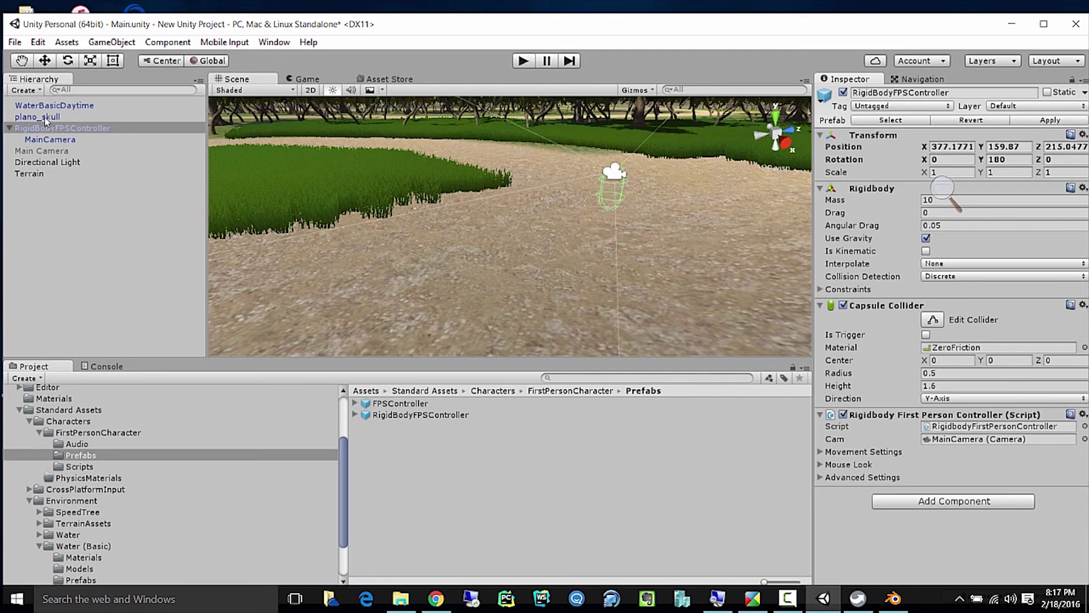
Rename the deactivated Main Camera object to Map Camera and activate it.
{"action": "left_click", "coordinate": [49, 151]}
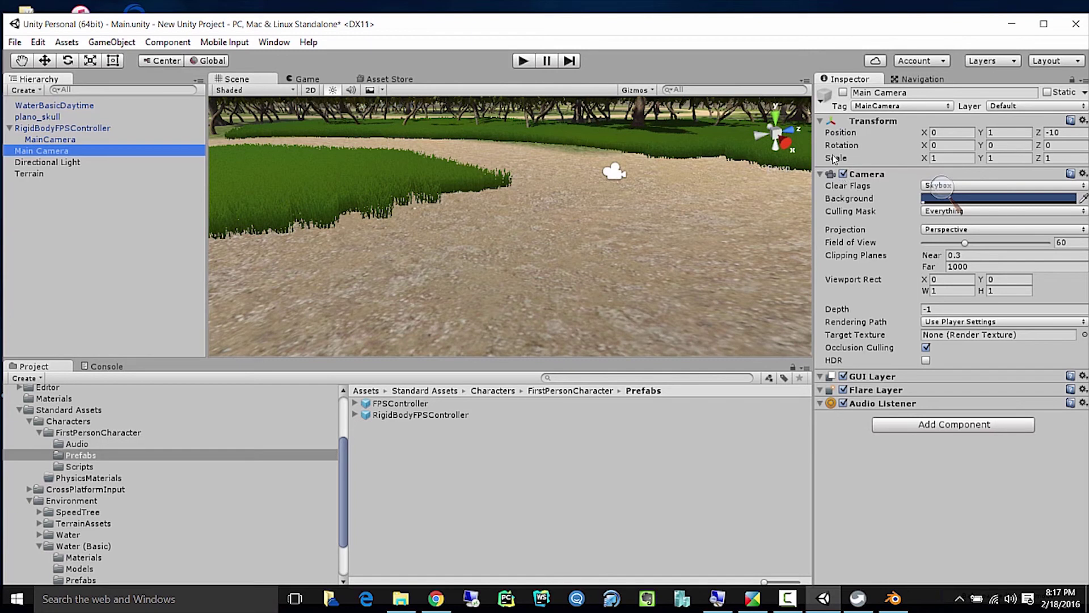
{"action": "left_click", "coordinate": [915, 92]}
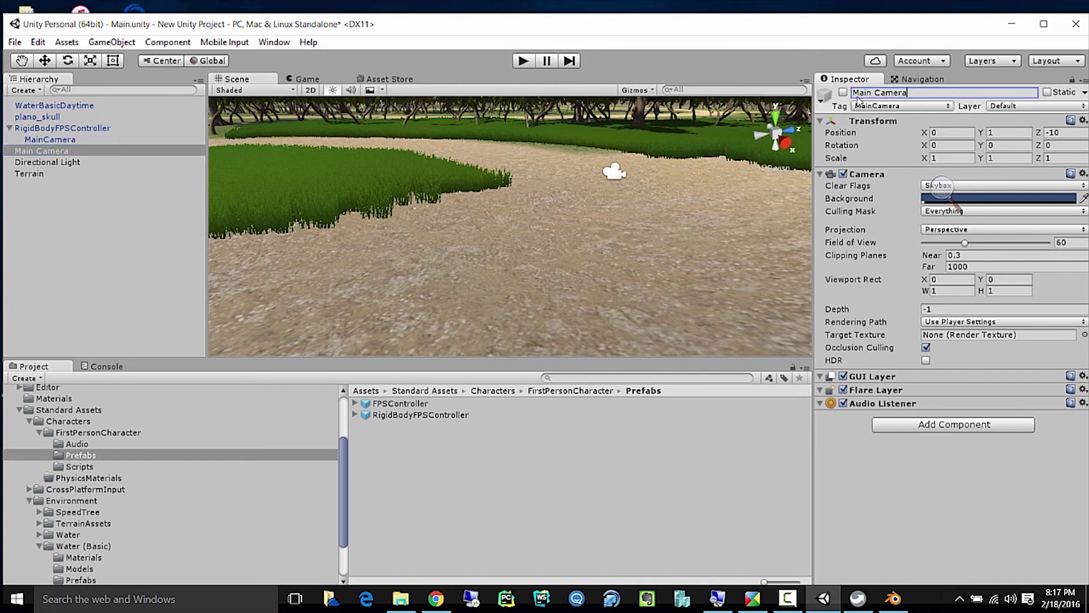
{"action": "type", "text": "M"}
{"action": "key", "text": "Return"}
{"action": "left_click", "coordinate": [89, 163]}
{"action": "left_click", "coordinate": [82, 150]}
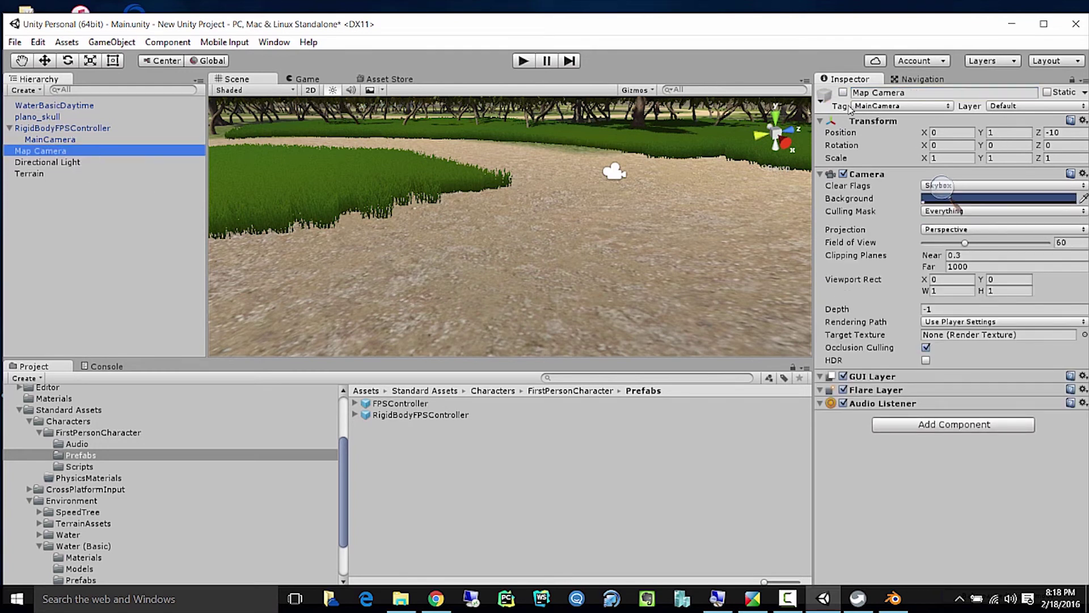
{"action": "left_click", "coordinate": [843, 92]}
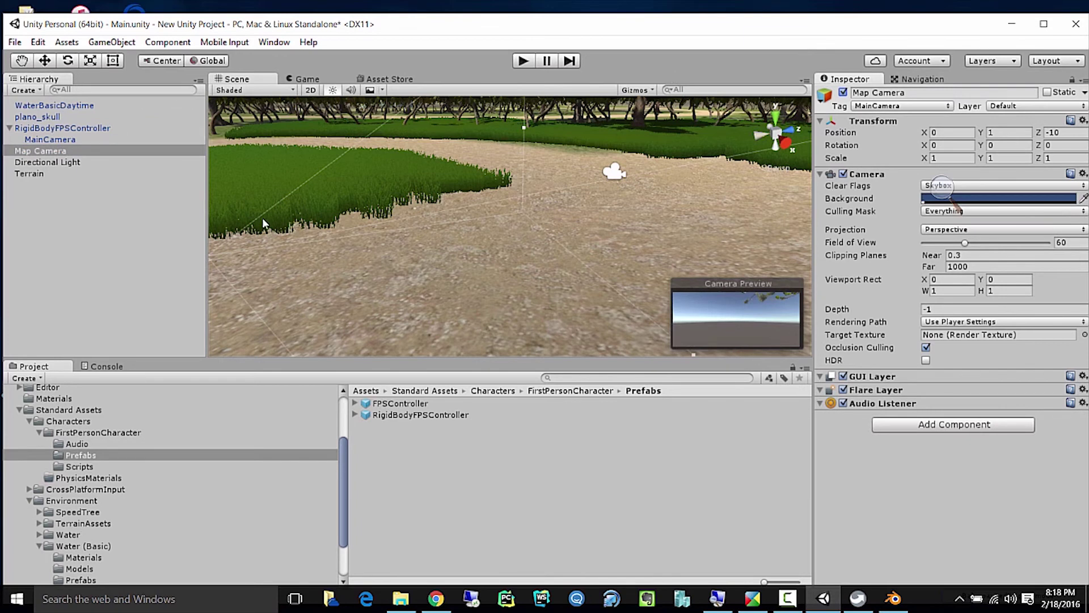
Examine where the Map Camera sits in the scene in relation to the terrain with the skull and paths.
{"action": "key", "text": "Up"}
{"action": "key", "text": "Up"}
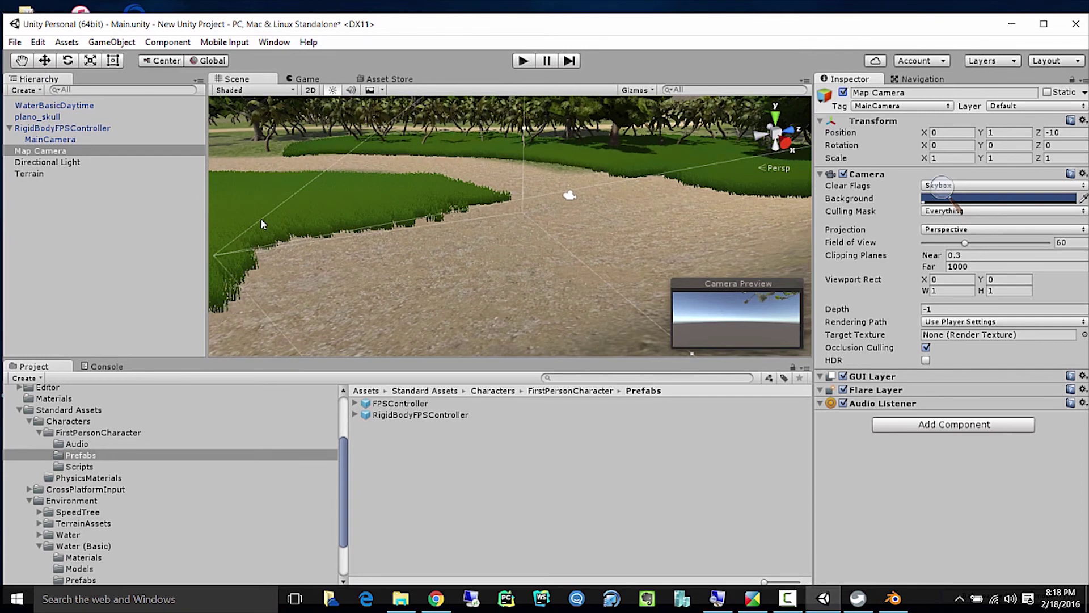
{"action": "double_click", "coordinate": [48, 151]}
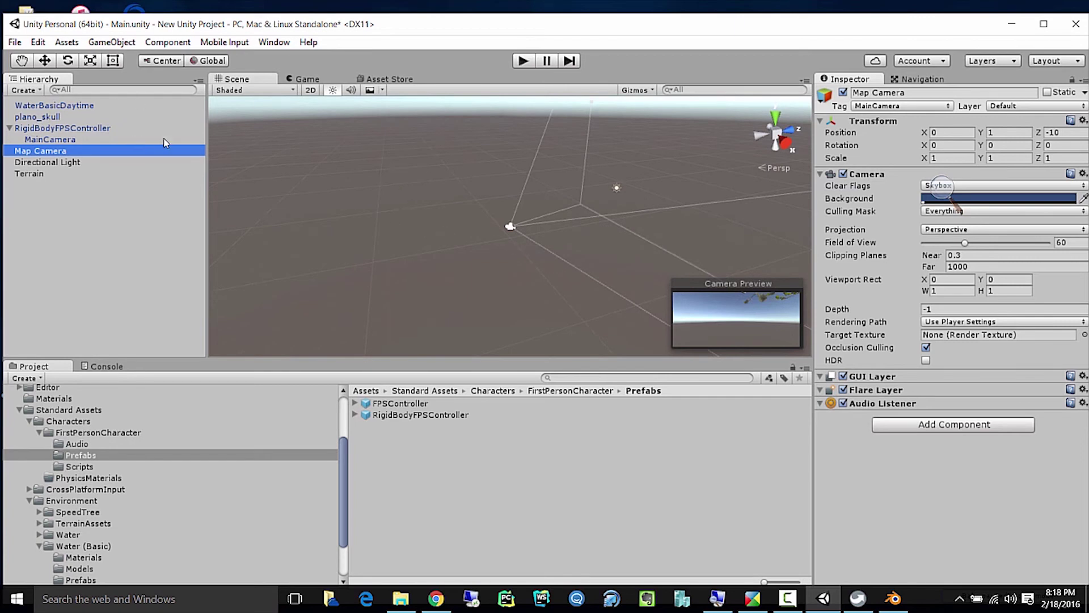
{"action": "middle_click_drag", "start_coordinate": [697, 189], "coordinate": [20, 317]}
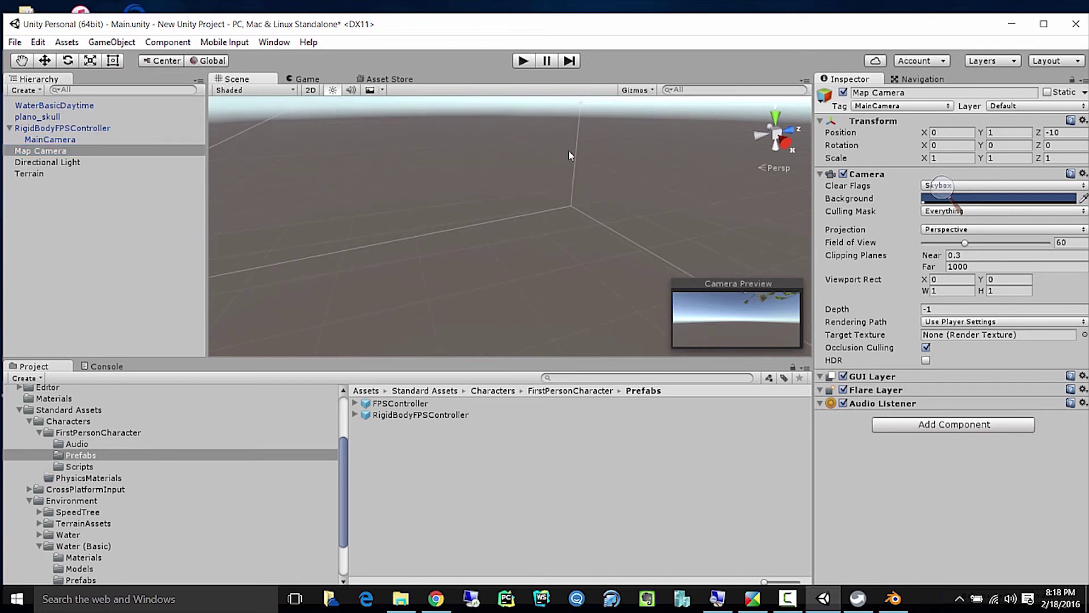
{"action": "double_click", "coordinate": [34, 174]}
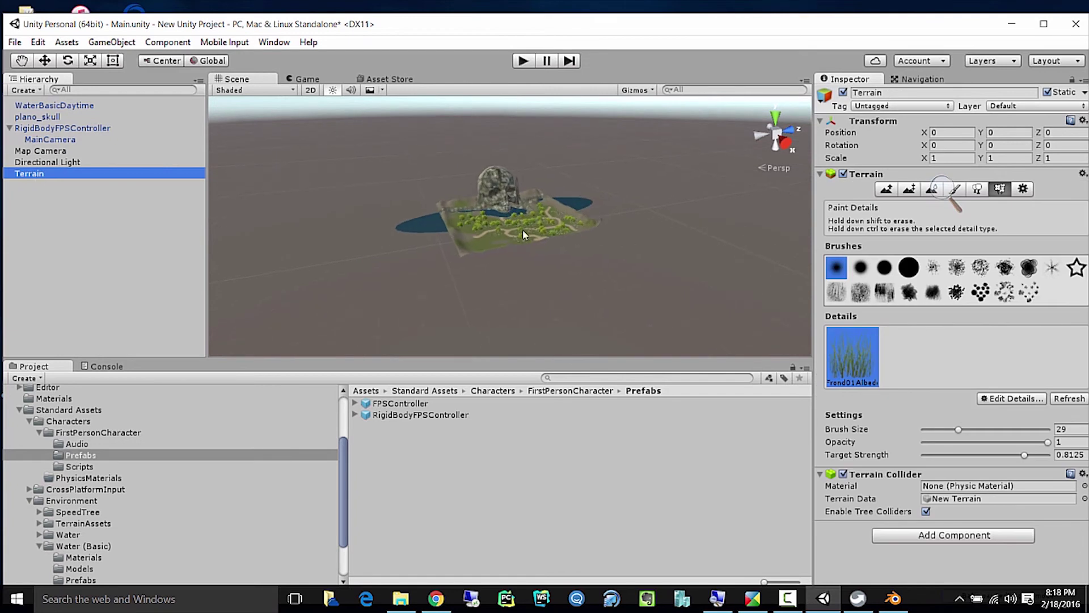
{"action": "scroll", "coordinate": [534, 228], "scroll_direction": "up", "scroll_amount": 8}
{"action": "middle_click_drag", "start_coordinate": [633, 270], "coordinate": [543, 318]}
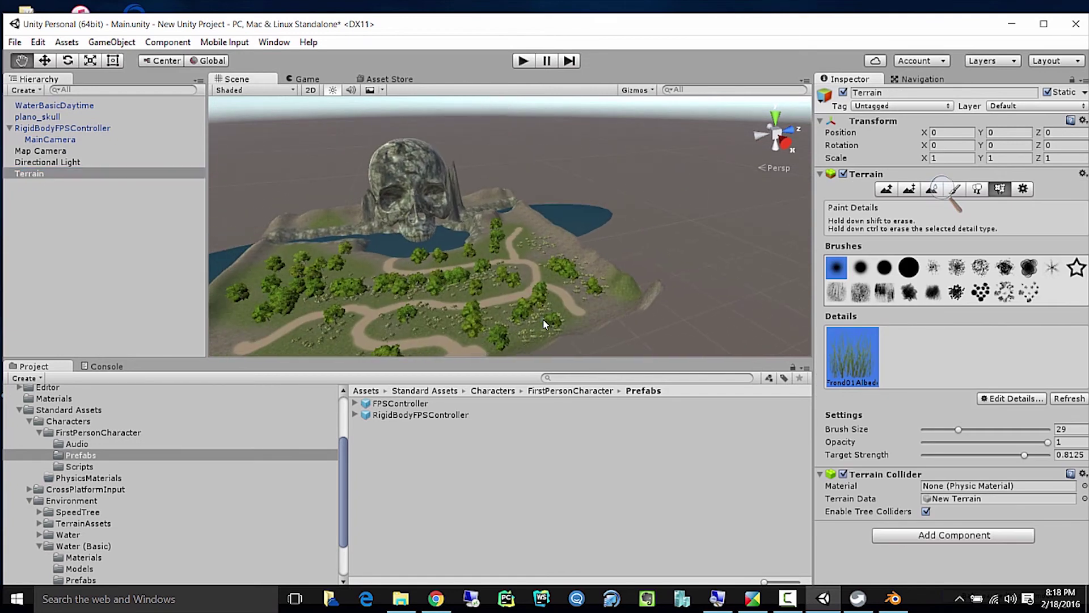
Align the Map Camera with a top-down view above the RigidBodyFPSController and make it a child of that controller.
{"action": "double_click", "coordinate": [48, 128]}
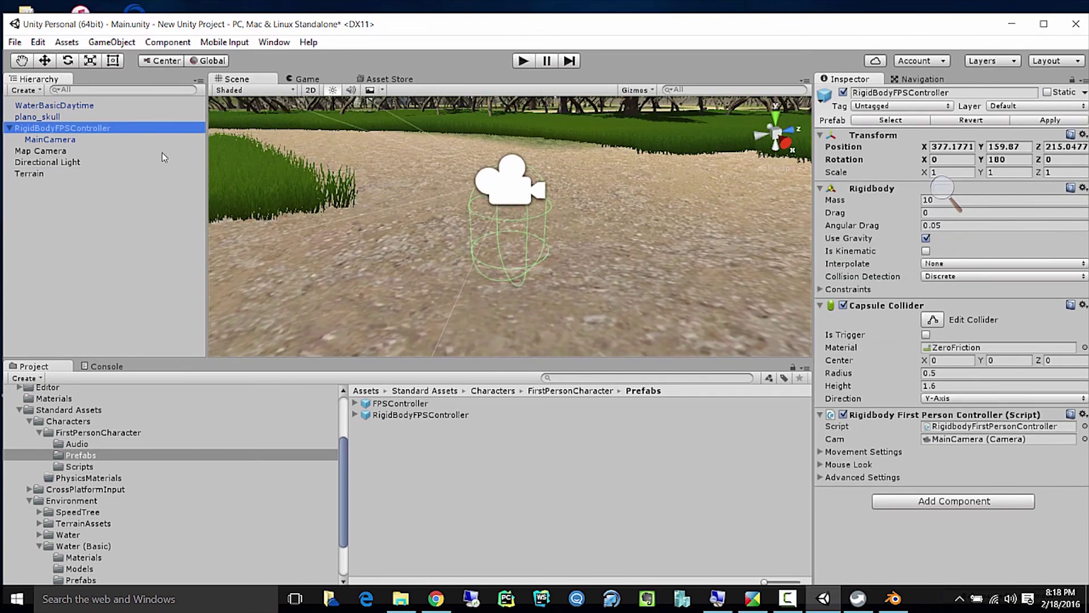
{"action": "left_click_drag", "start_coordinate": [459, 229], "coordinate": [534, 318], "text": "alt"}
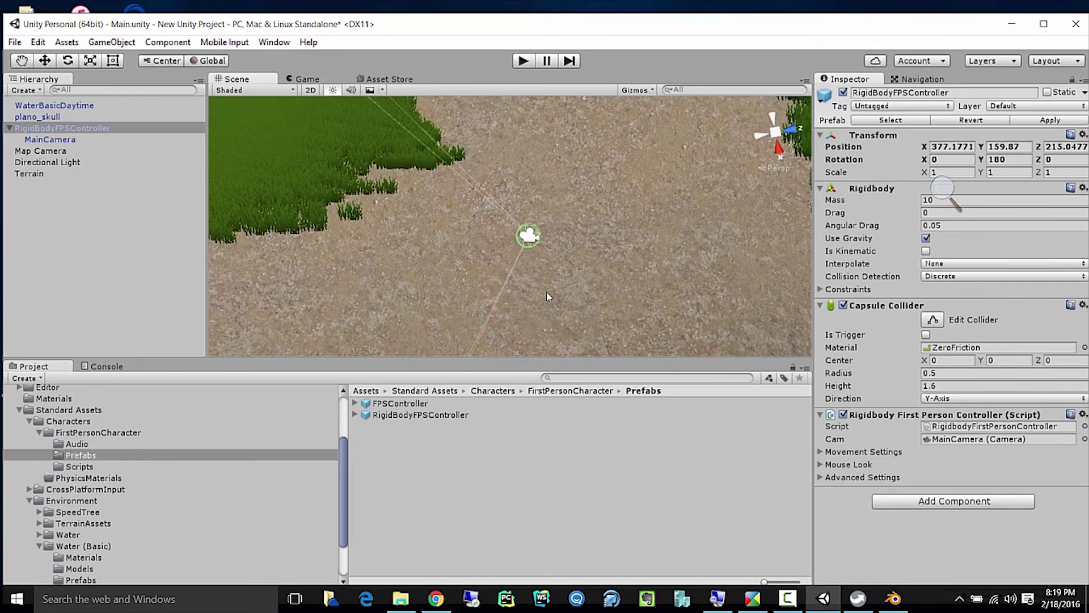
{"action": "scroll", "coordinate": [556, 271], "scroll_direction": "down", "scroll_amount": 6}
{"action": "scroll", "coordinate": [559, 282], "scroll_direction": "down", "scroll_amount": 2}
{"action": "scroll", "coordinate": [560, 283], "scroll_direction": "down", "scroll_amount": 2}
{"action": "scroll", "coordinate": [561, 286], "scroll_direction": "up", "scroll_amount": 2}
{"action": "scroll", "coordinate": [560, 289], "scroll_direction": "down", "scroll_amount": 3}
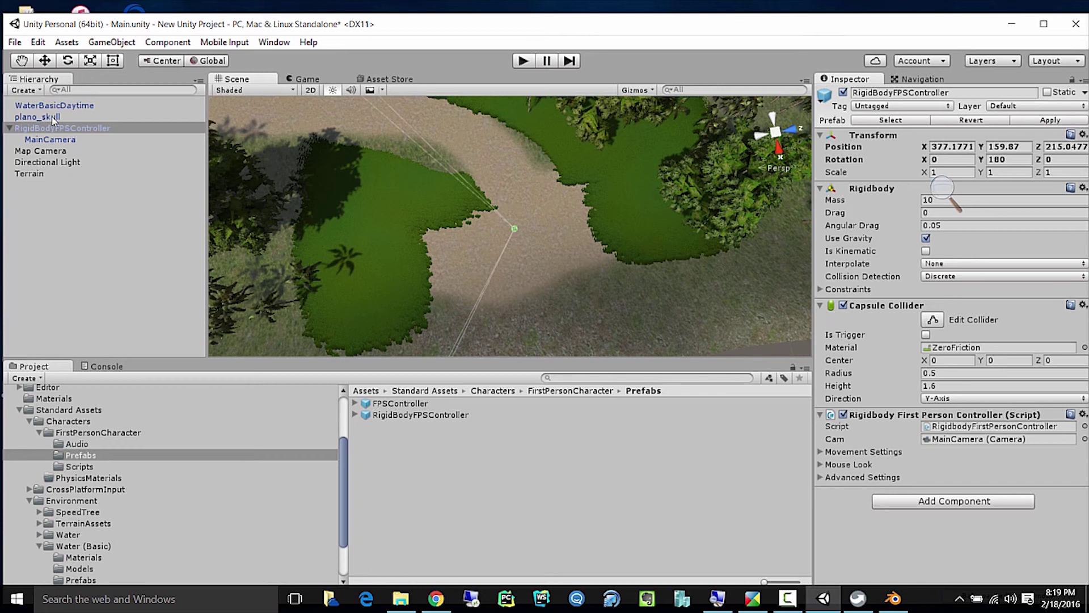
{"action": "left_click", "coordinate": [56, 153]}
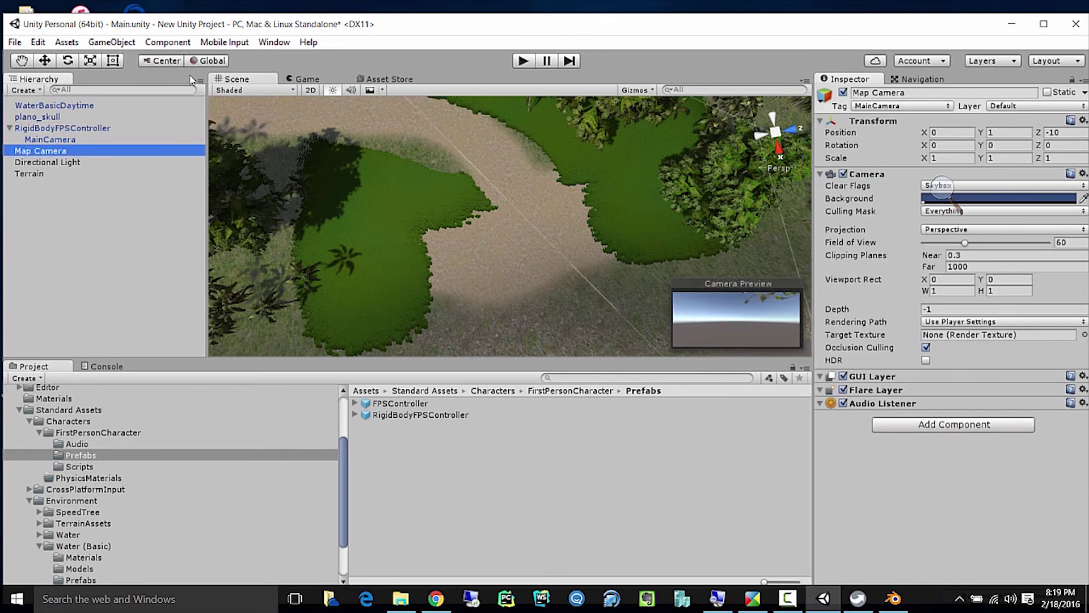
{"action": "left_click", "coordinate": [103, 42]}
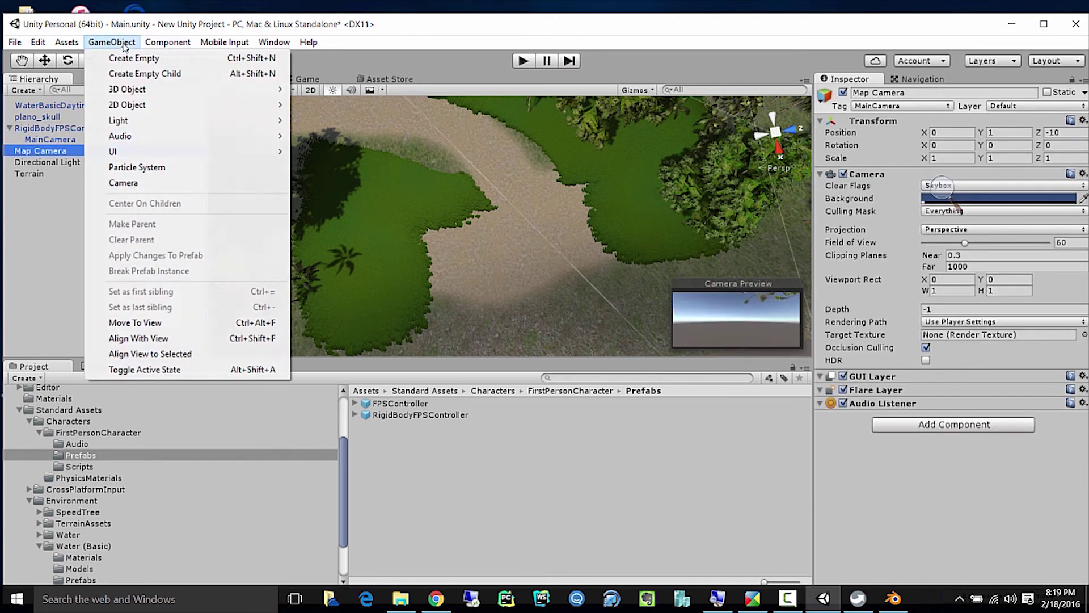
{"action": "left_click", "coordinate": [183, 339]}
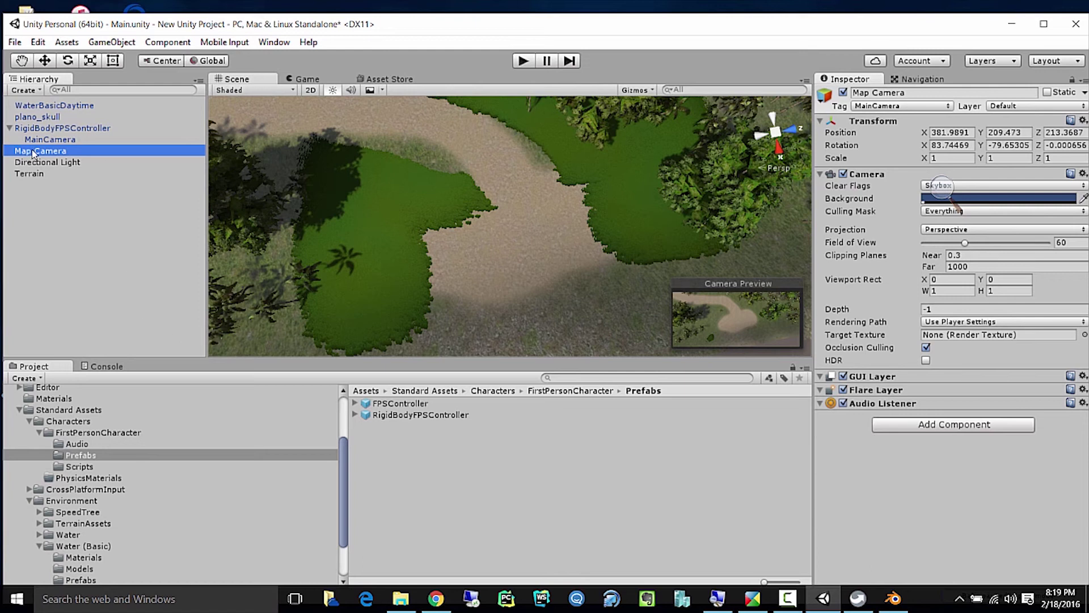
{"action": "left_click_drag", "start_coordinate": [32, 153], "coordinate": [63, 136]}
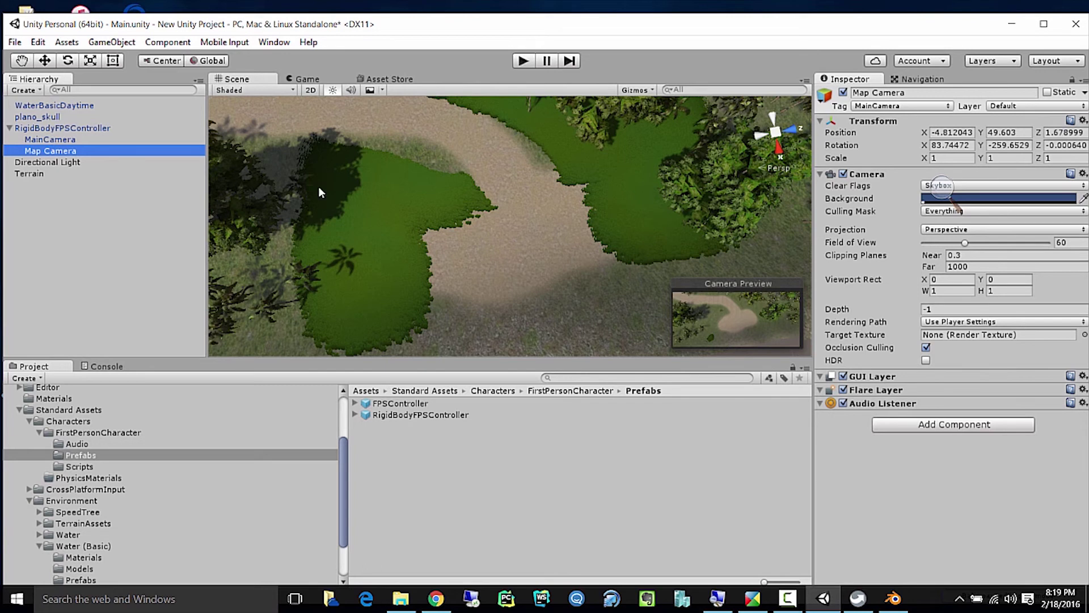
Set the Map Camera's Viewport Rect X and Y to 0.3.
{"action": "left_click", "coordinate": [950, 279]}
{"action": "key", "text": "ctrl+a"}
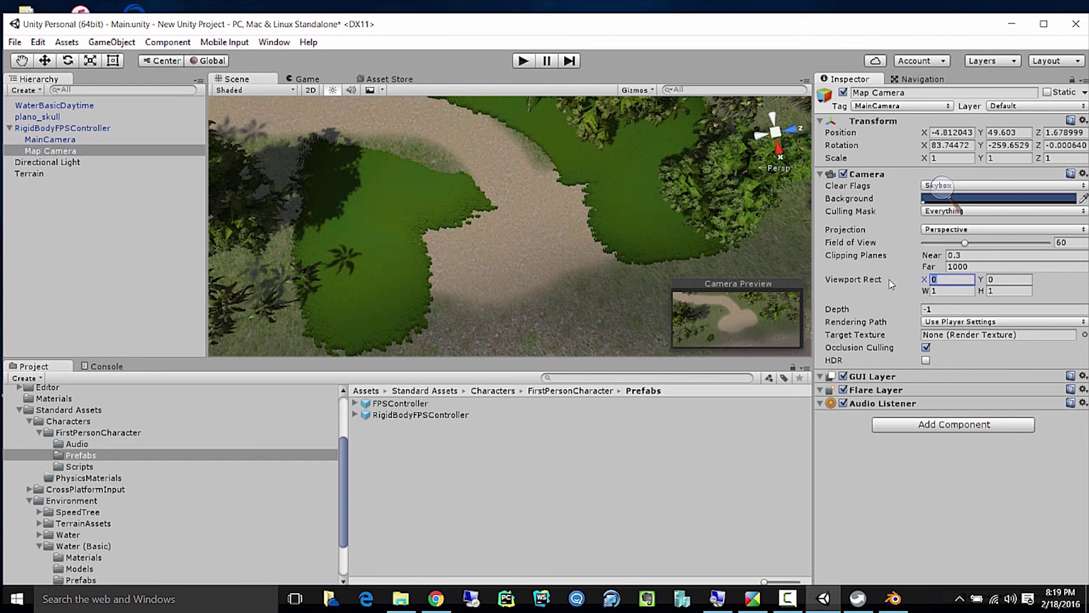
{"action": "type", "text": ".3"}
{"action": "key", "text": "Tab"}
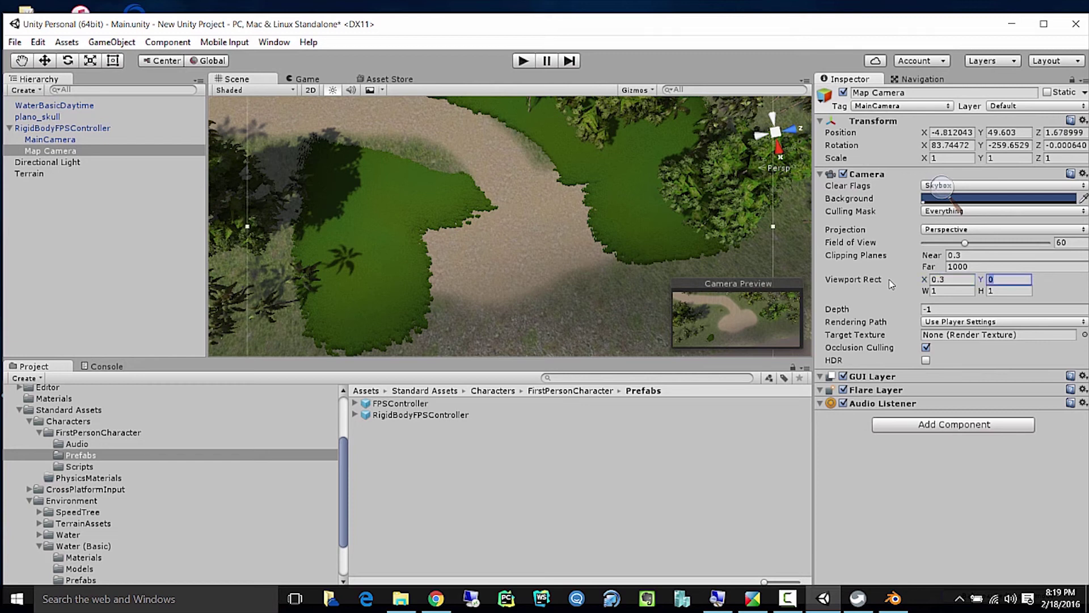
{"action": "type", "text": "7"}
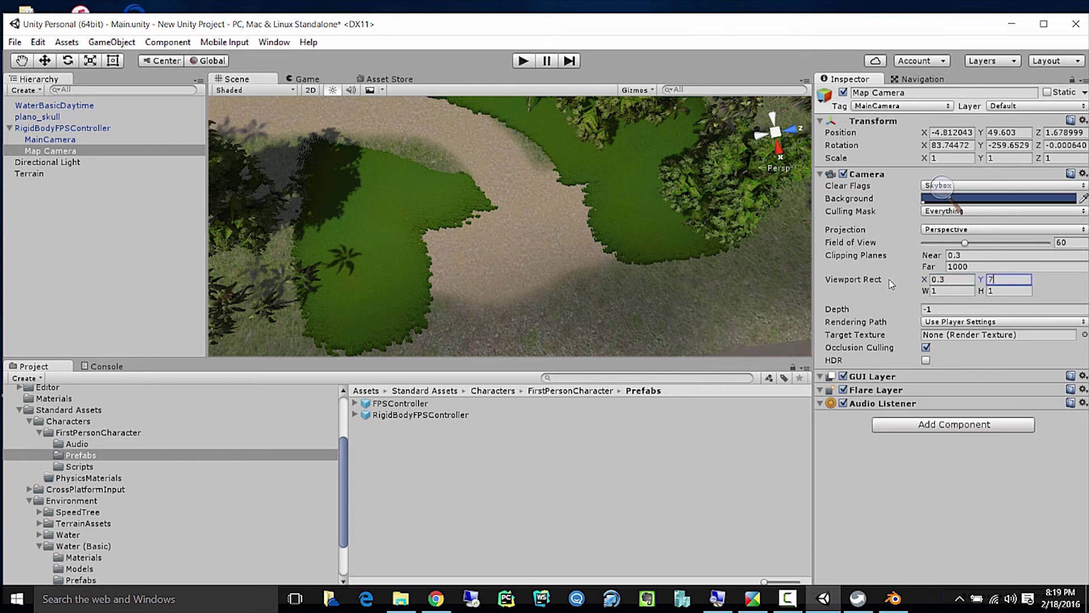
{"action": "key", "text": "BackSpace"}
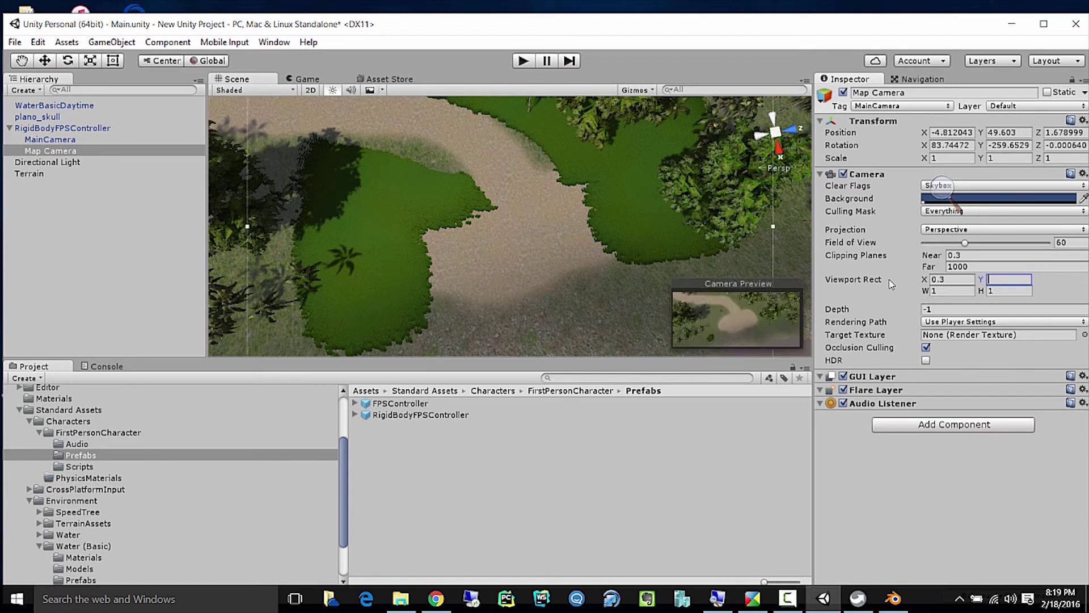
{"action": "type", "text": ".7"}
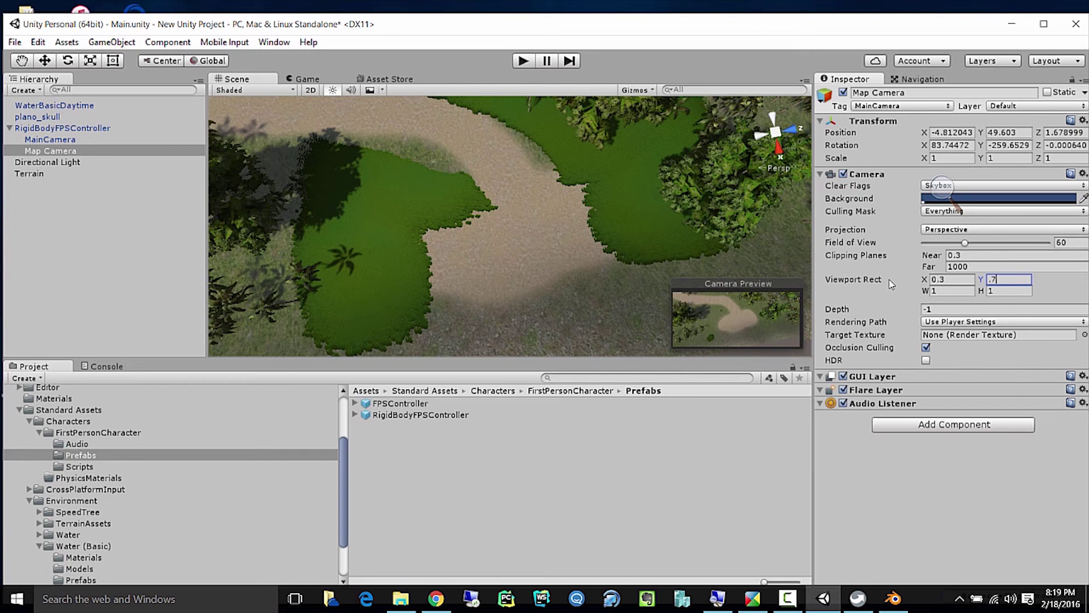
{"action": "key", "text": "BackSpace"}
{"action": "type", "text": "5"}
{"action": "key", "text": "shift+Tab"}
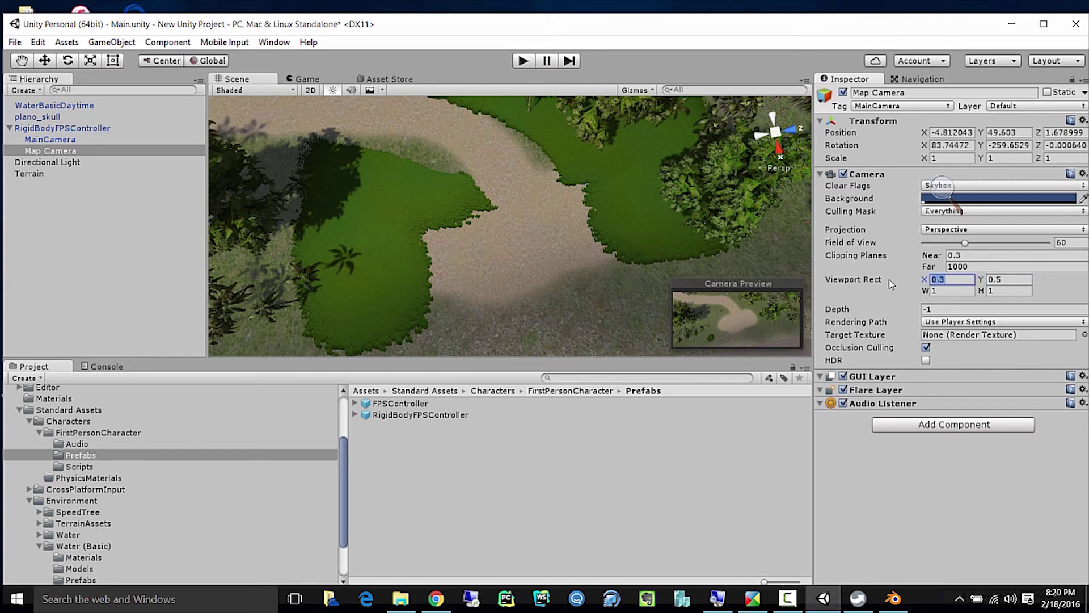
{"action": "key", "text": "Tab"}
{"action": "type", "text": ".3"}
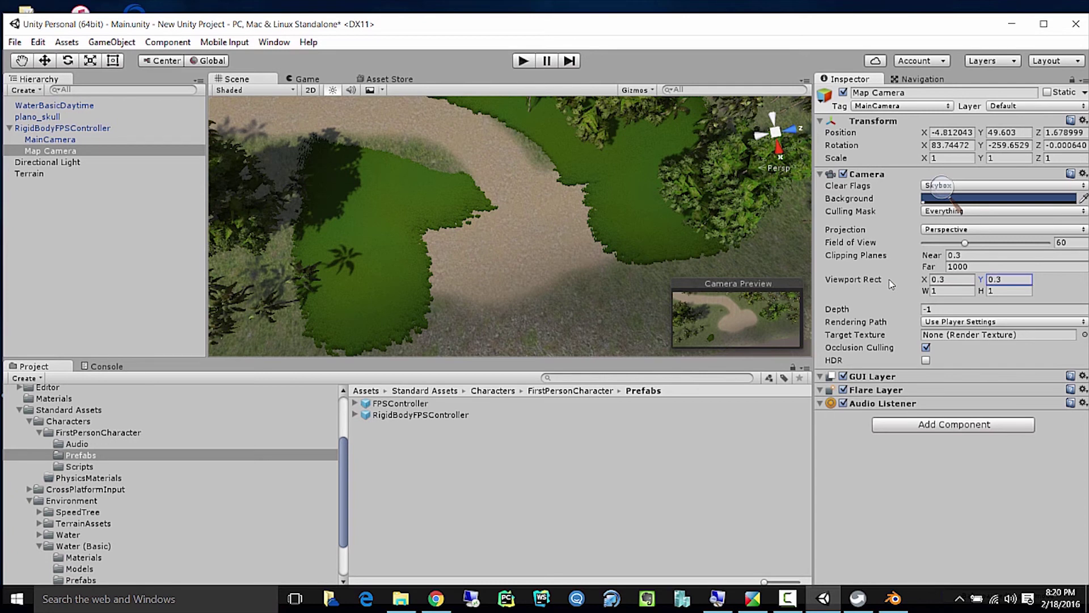
Set the Map Camera's Viewport Rect width and height to 0.25 and its depth to 2.
{"action": "key", "text": "Tab"}
{"action": "type", "text": "0.25"}
{"action": "key", "text": "Tab"}
{"action": "type", "text": "2"}
{"action": "key", "text": "BackSpace"}
{"action": "type", "text": ".25"}
{"action": "key", "text": "Tab"}
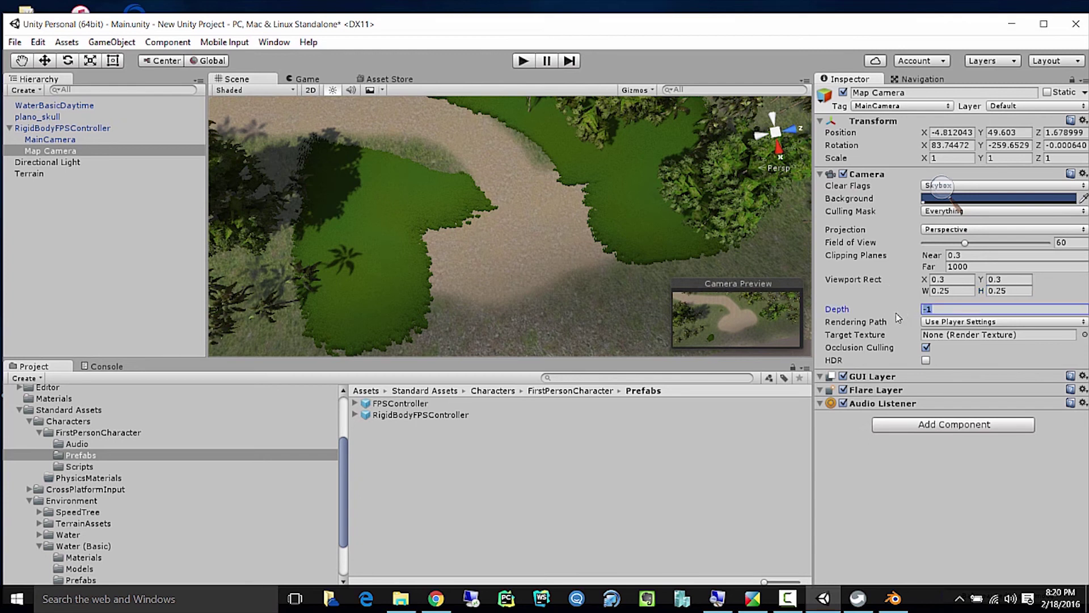
{"action": "type", "text": "2"}
Review the Map Camera's culling mask and projection options, and set its clear flags to Depth only.
{"action": "left_click", "coordinate": [997, 215]}
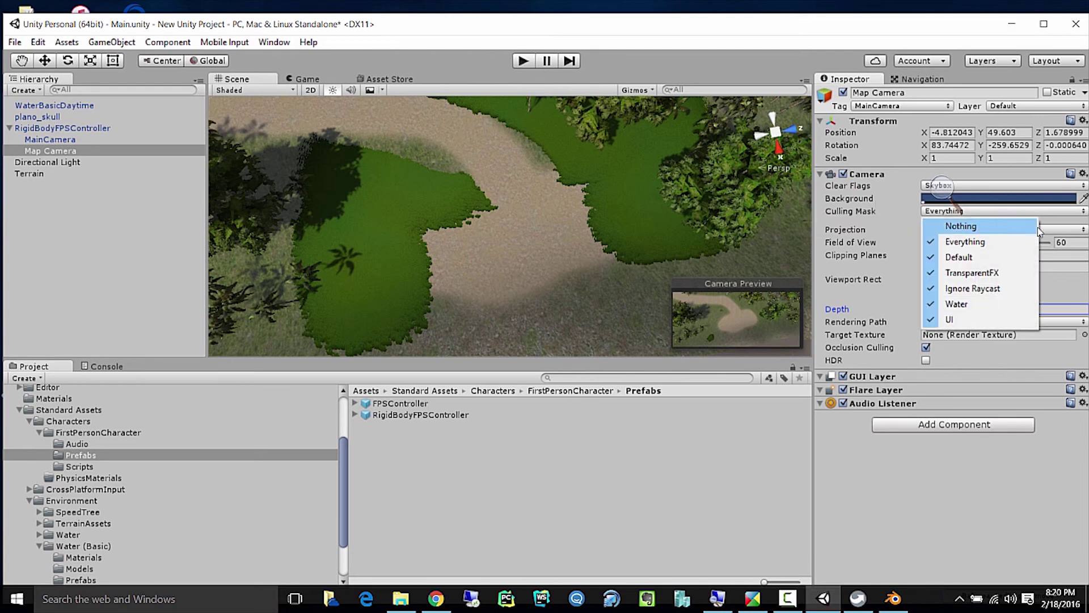
{"action": "left_click", "coordinate": [1059, 230]}
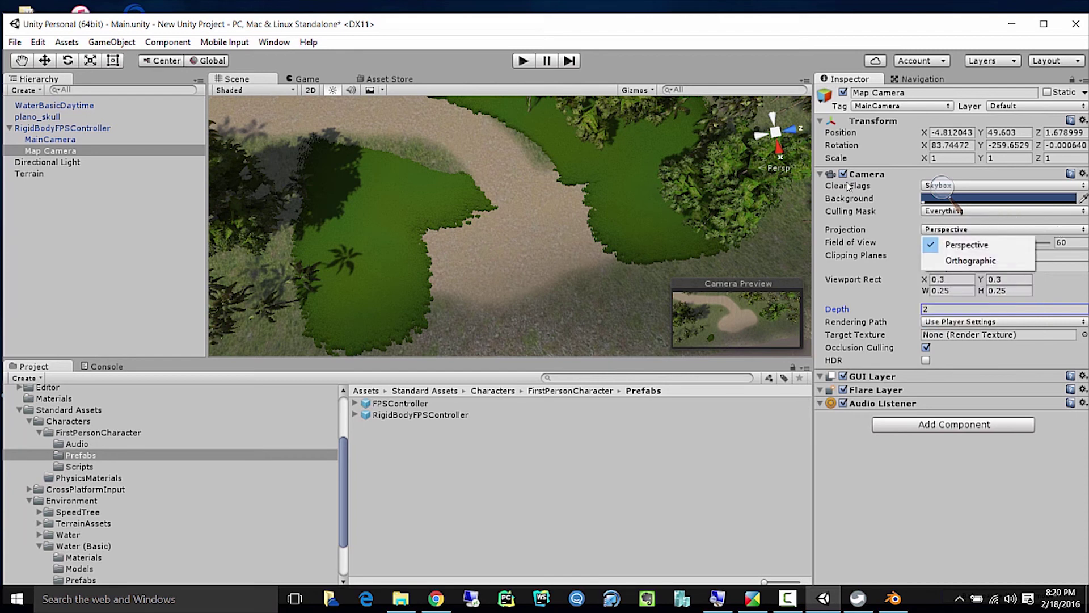
{"action": "left_click", "coordinate": [1053, 227]}
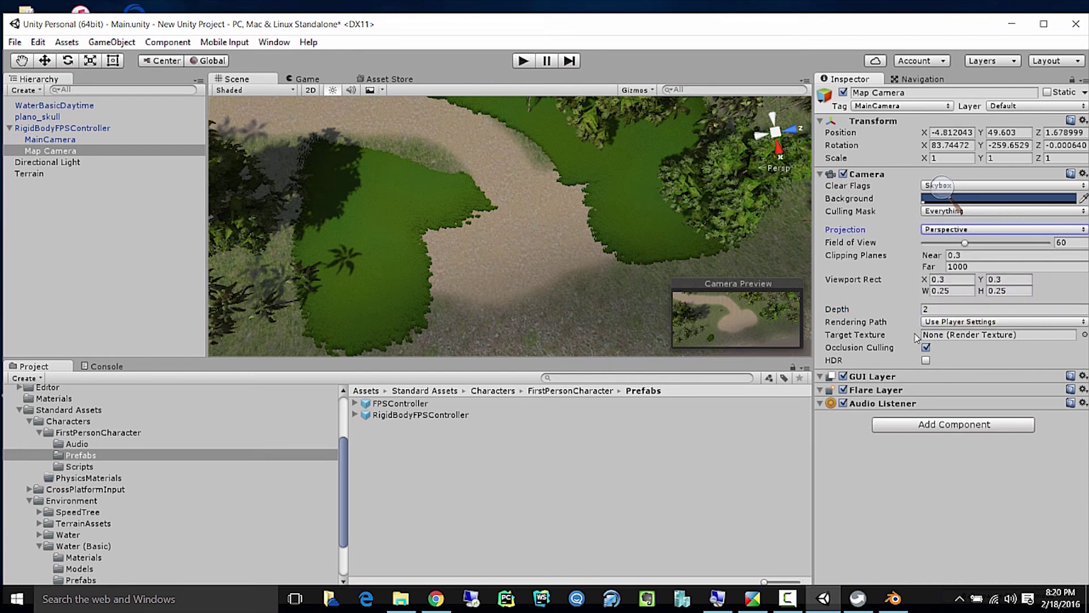
{"action": "left_click", "coordinate": [981, 185]}
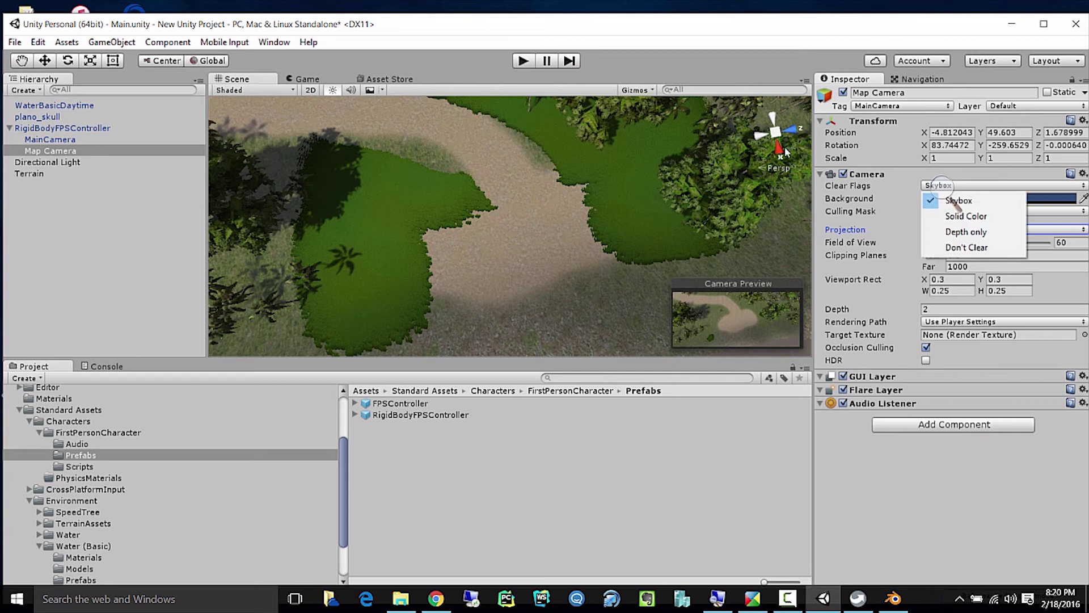
{"action": "left_click", "coordinate": [995, 232]}
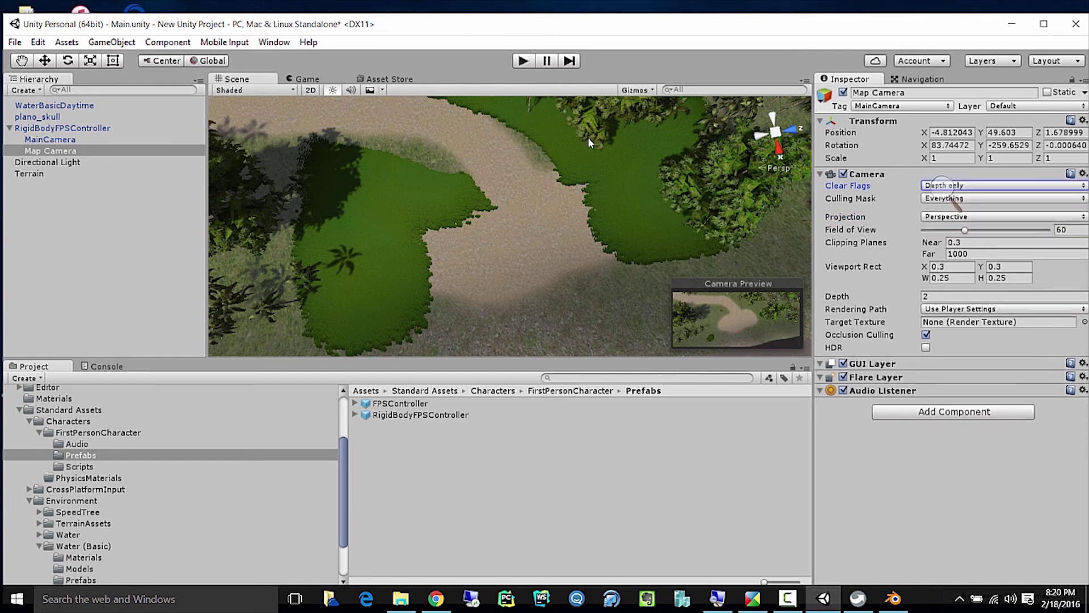
Save the scene and play-test the map overlay while turning the first-person character, and stop the game.
{"action": "key", "text": "ctrl+s"}
{"action": "left_click", "coordinate": [524, 63]}
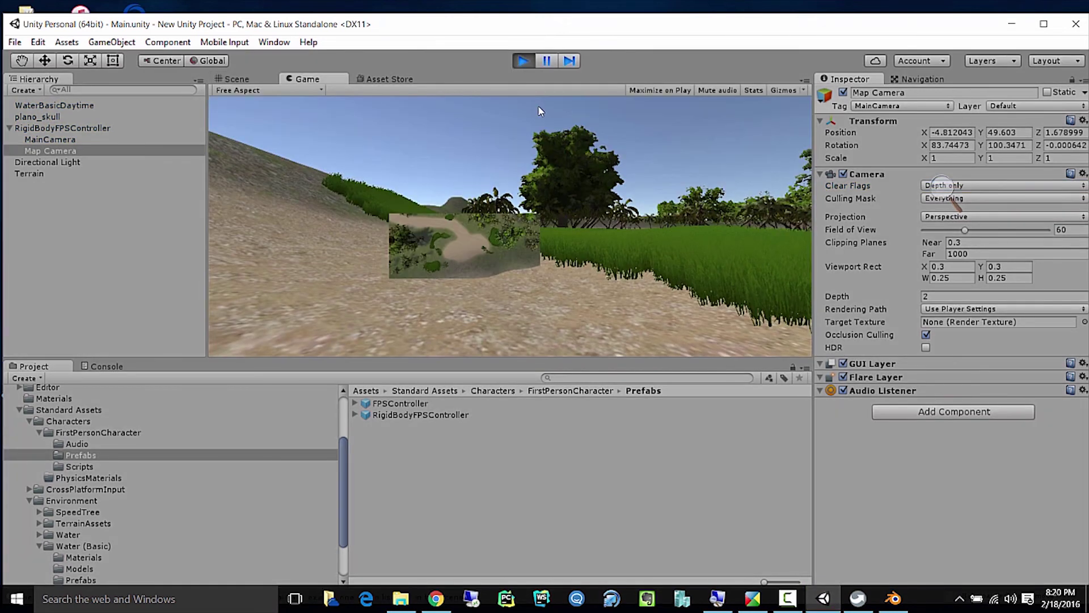
{"action": "left_click", "coordinate": [564, 121]}
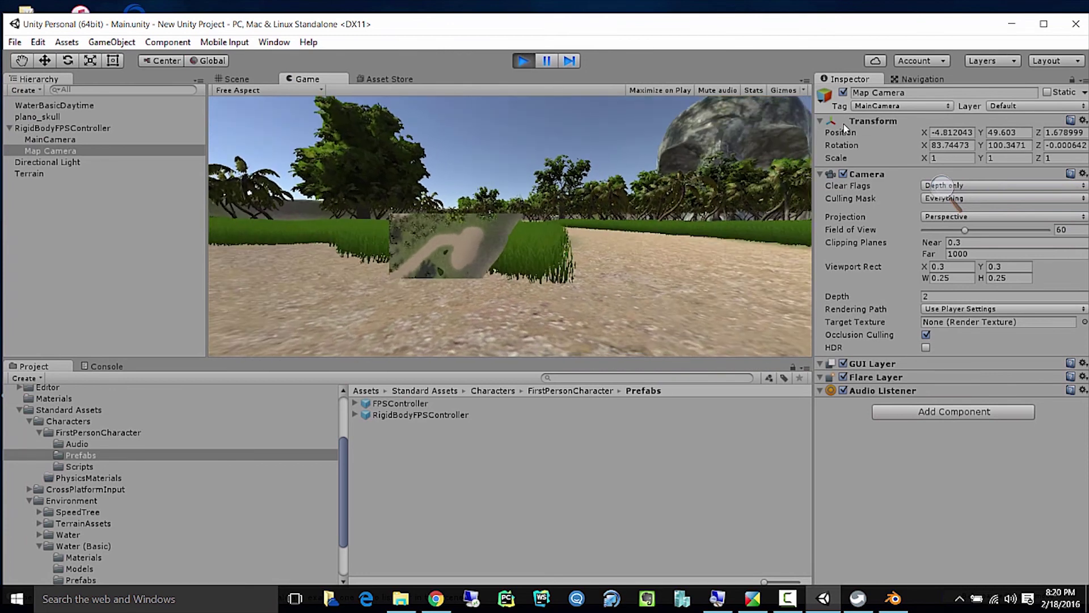
{"action": "key", "text": "Escape"}
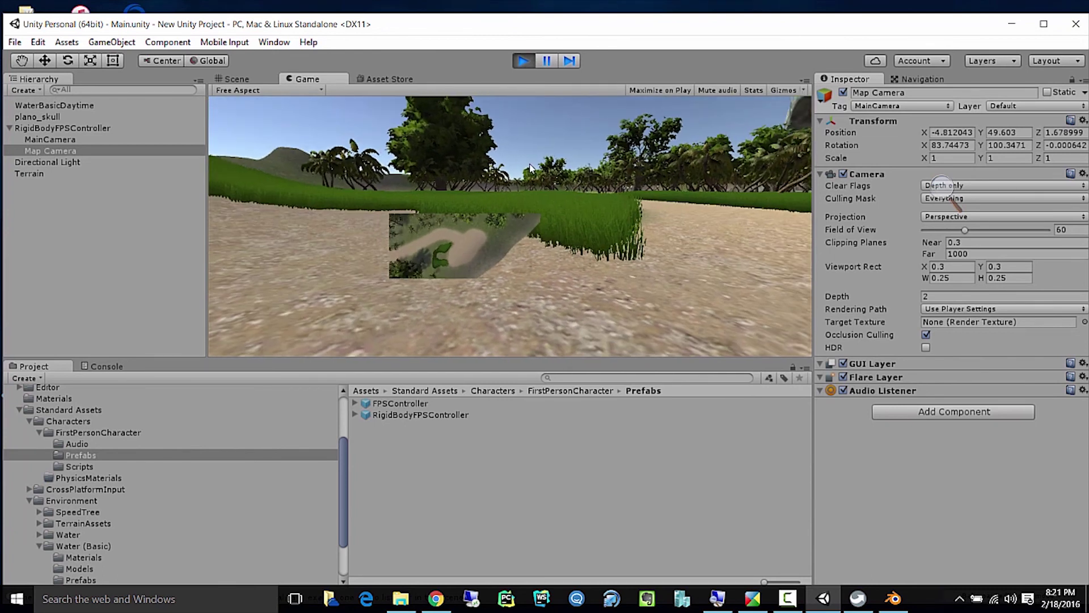
{"action": "left_click", "coordinate": [523, 61]}
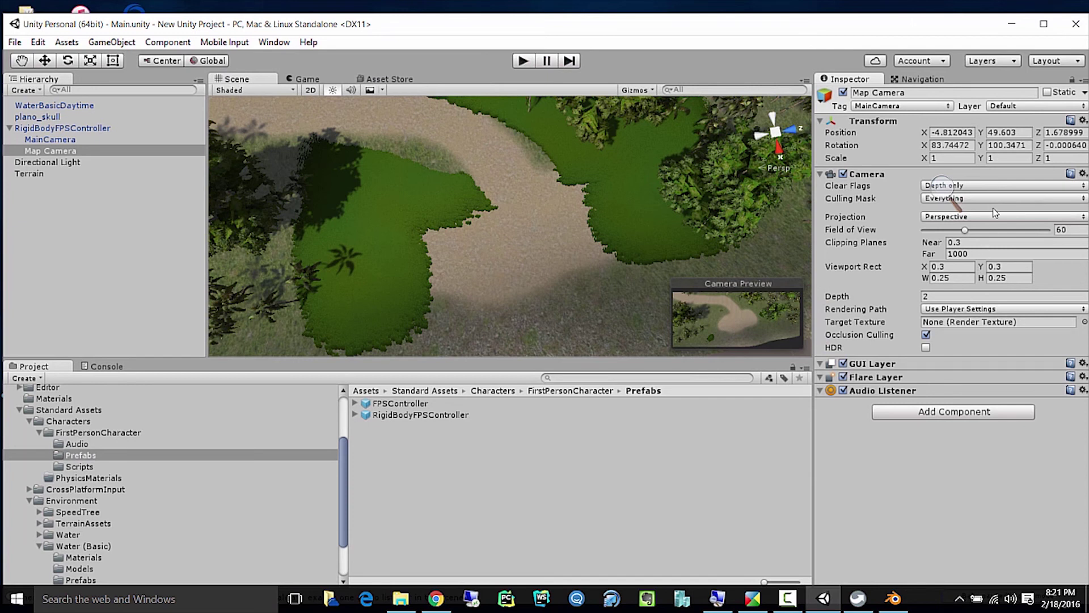
Set the Map Camera's clear flags to Solid Color and show the Game view.
{"action": "left_click", "coordinate": [987, 186]}
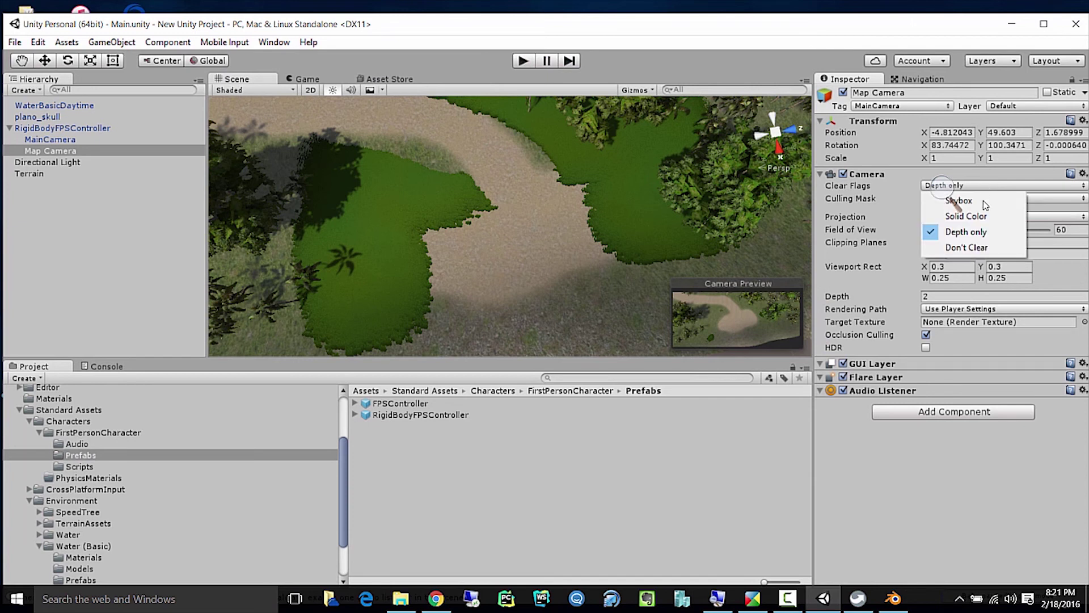
{"action": "left_click", "coordinate": [990, 217]}
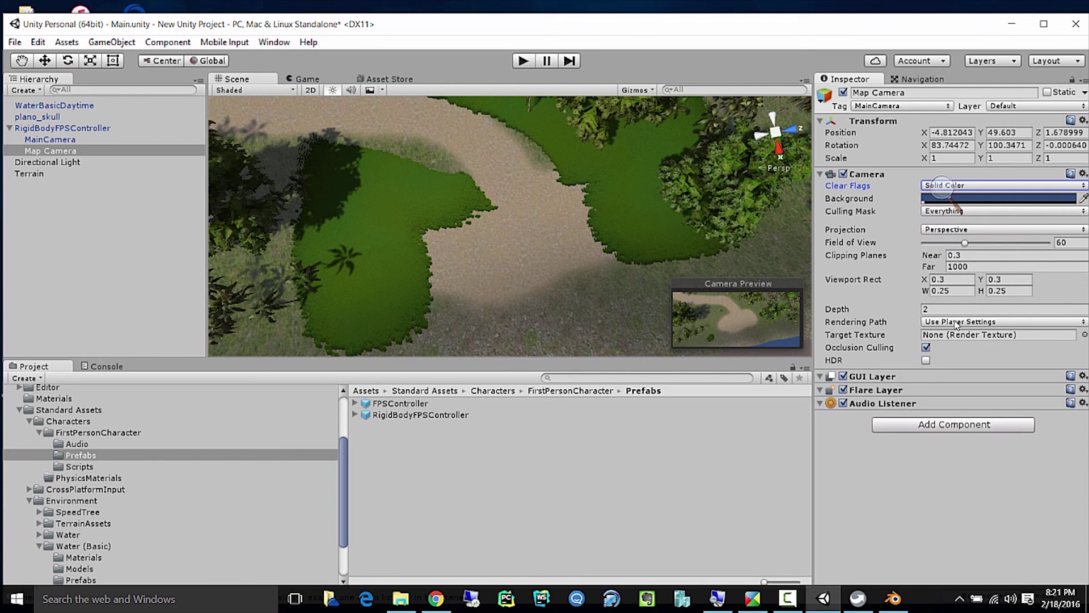
{"action": "left_click", "coordinate": [956, 279]}
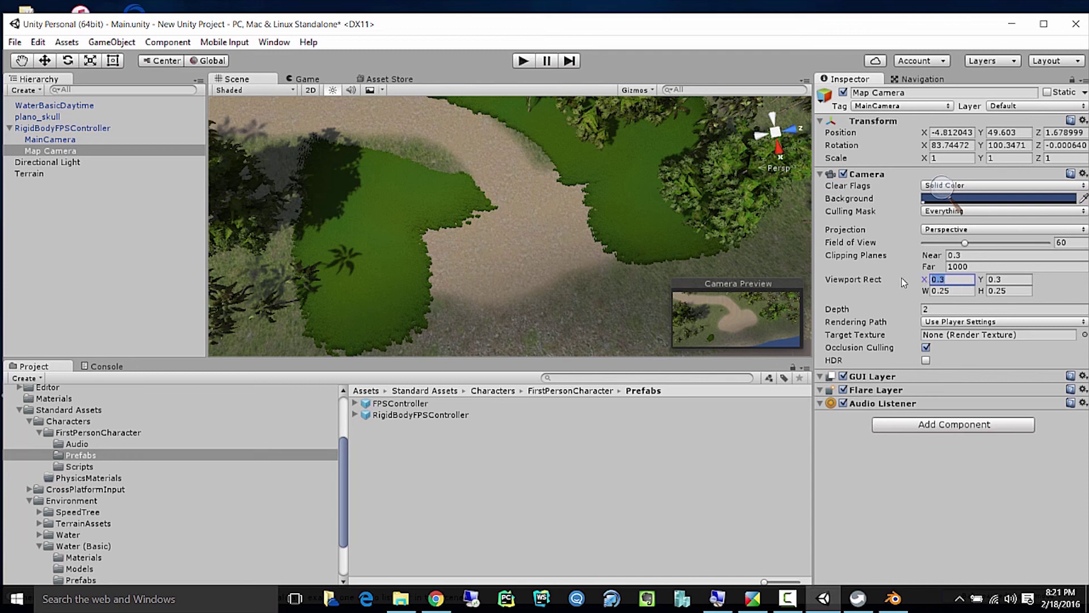
{"action": "left_click", "coordinate": [307, 80]}
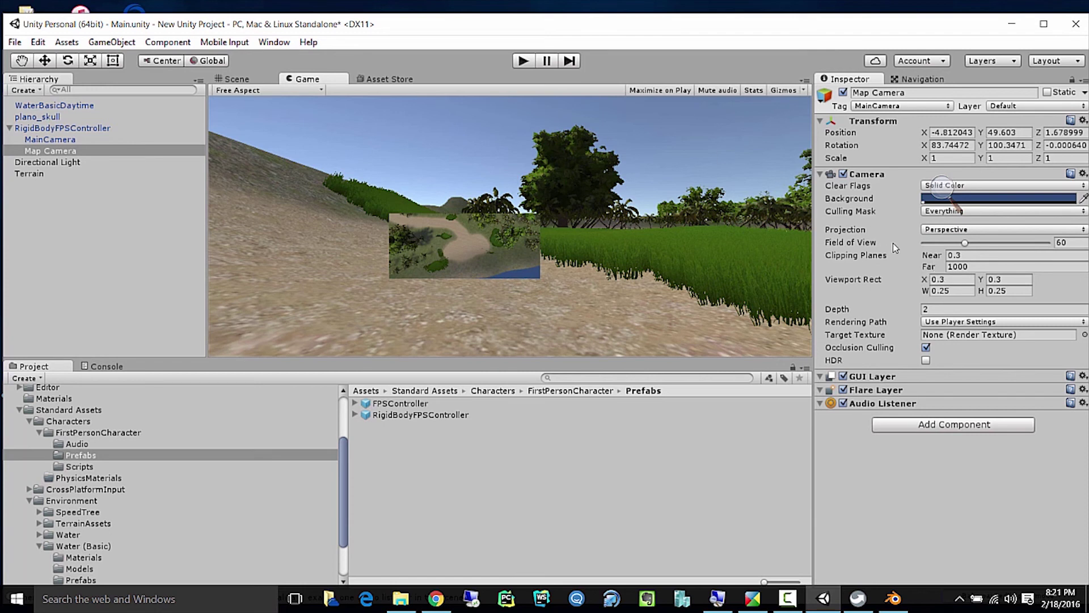
Set the Map Camera's Viewport Rect to X 0.78, Y 0.01 and width 0.17, and briefly play-test the minimap.
{"action": "left_click", "coordinate": [940, 281]}
{"action": "type", "text": "0.78"}
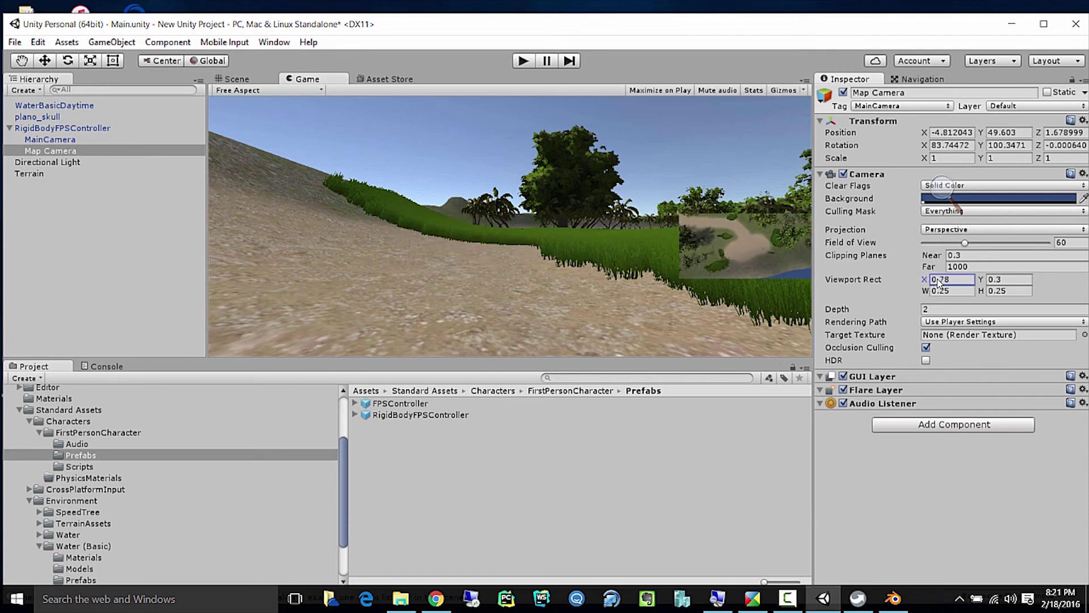
{"action": "key", "text": "BackSpace"}
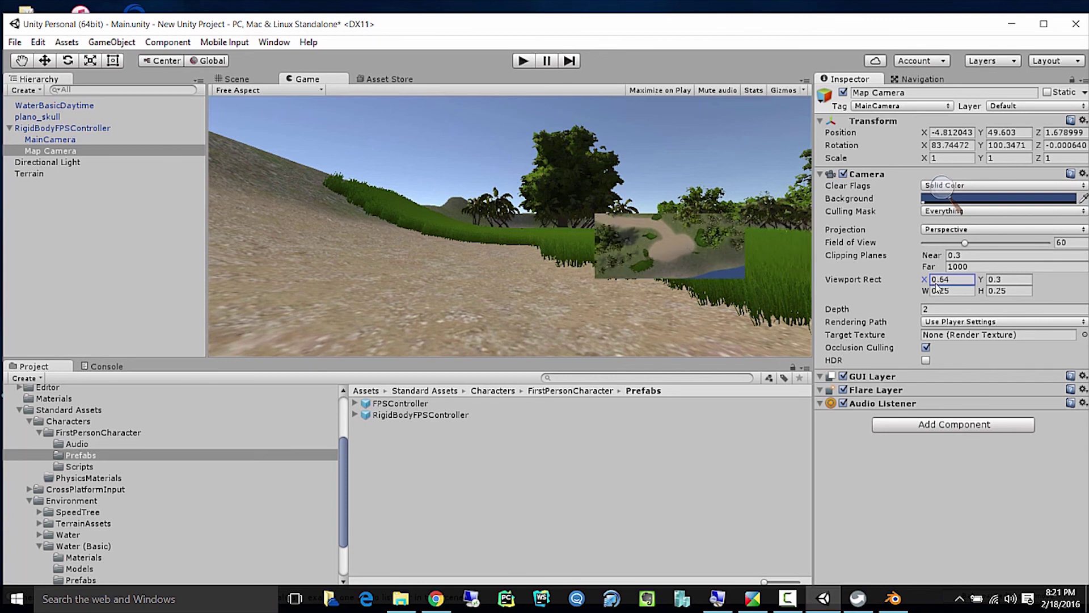
{"action": "type", "text": "9"}
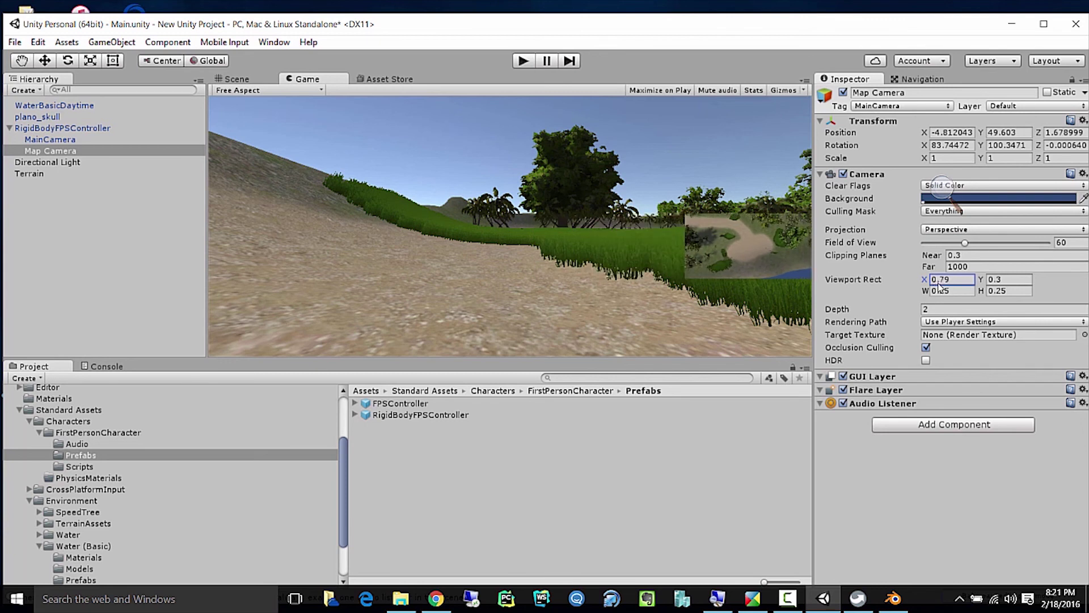
{"action": "key", "text": "BackSpace"}
{"action": "type", "text": "1"}
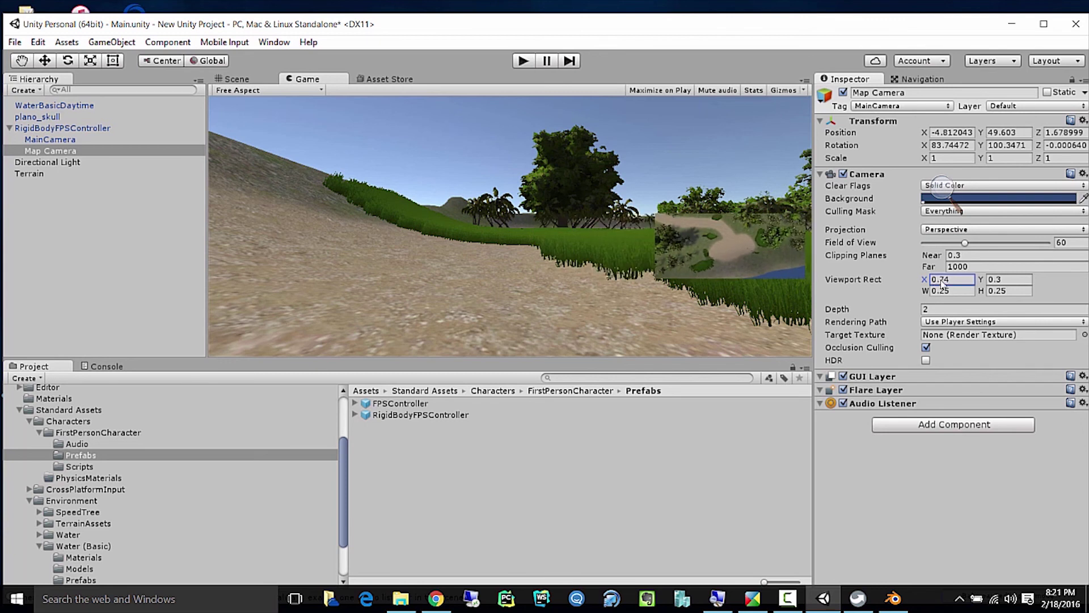
{"action": "left_click_drag", "start_coordinate": [981, 285], "coordinate": [892, 291]}
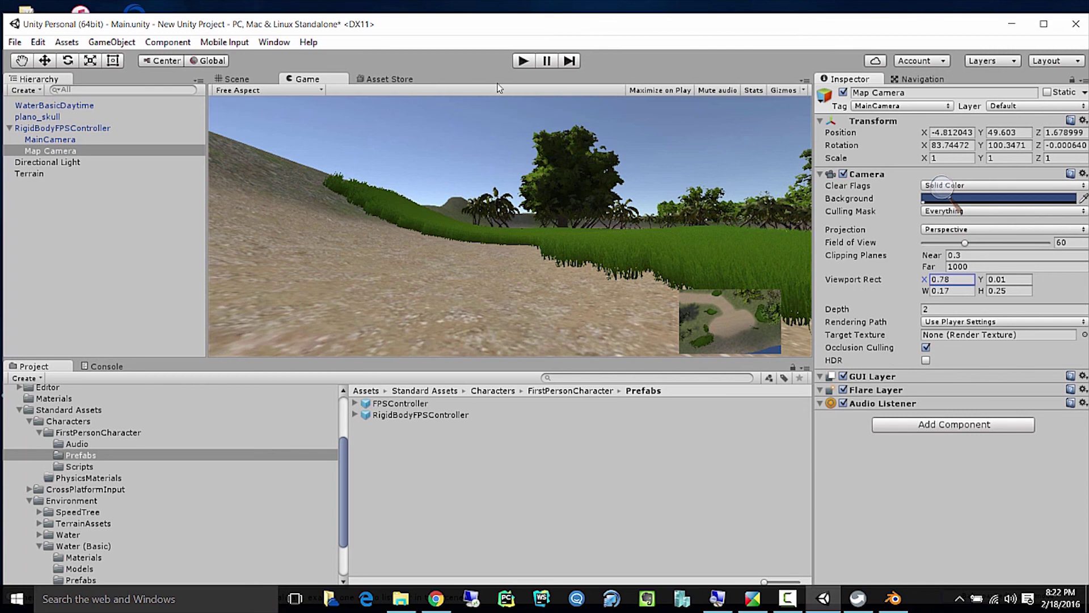
{"action": "left_click", "coordinate": [523, 62]}
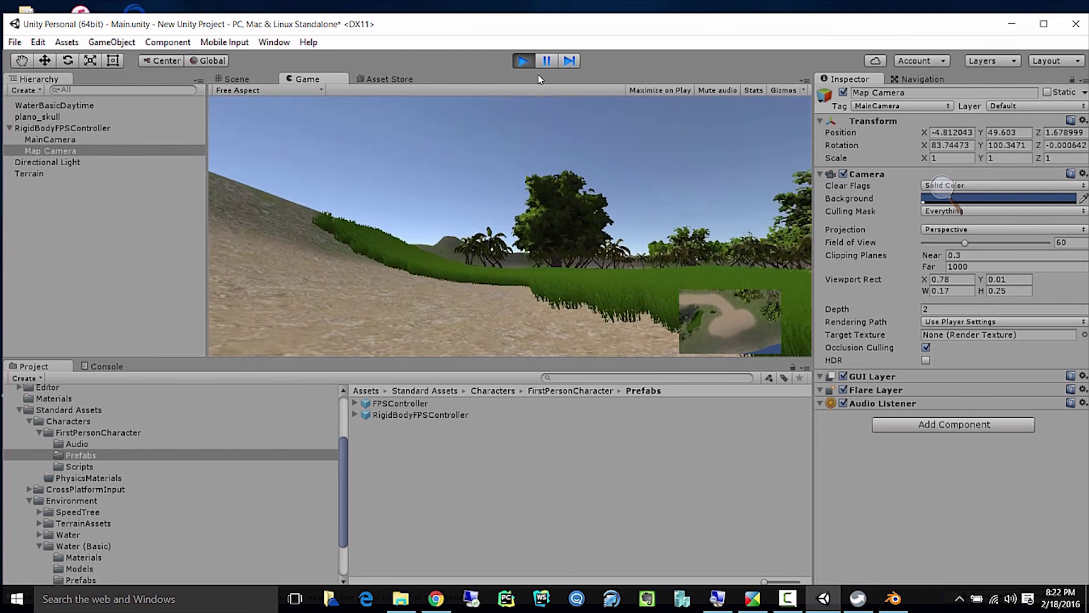
{"action": "key", "text": "ctrl+p"}
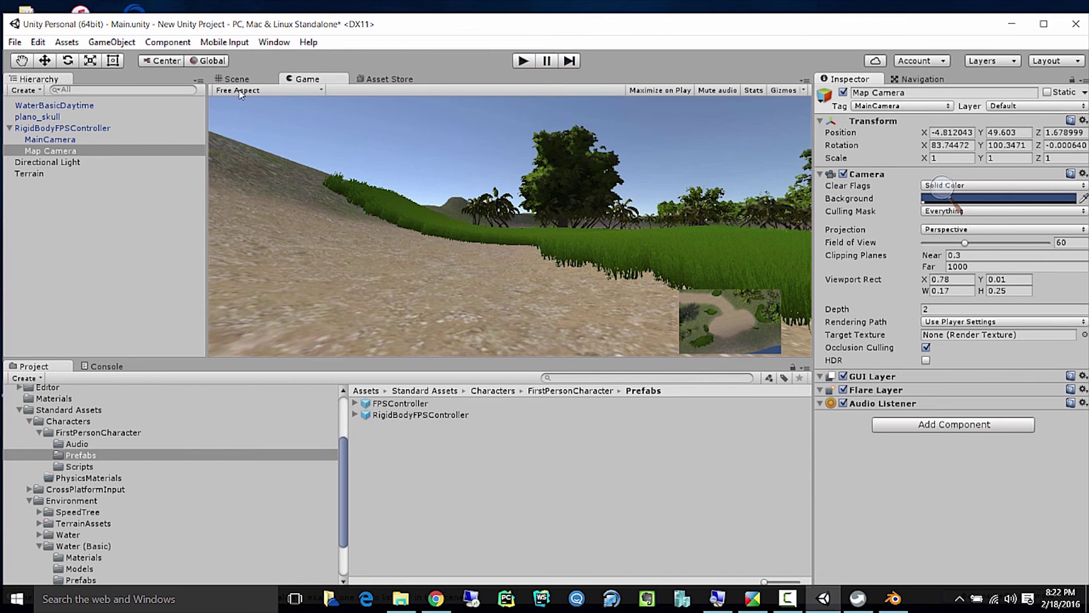
Frame the Map Camera from the side in the Scene view and raise its Y position to 64.12.
{"action": "left_click", "coordinate": [233, 79]}
{"action": "key", "text": "f"}
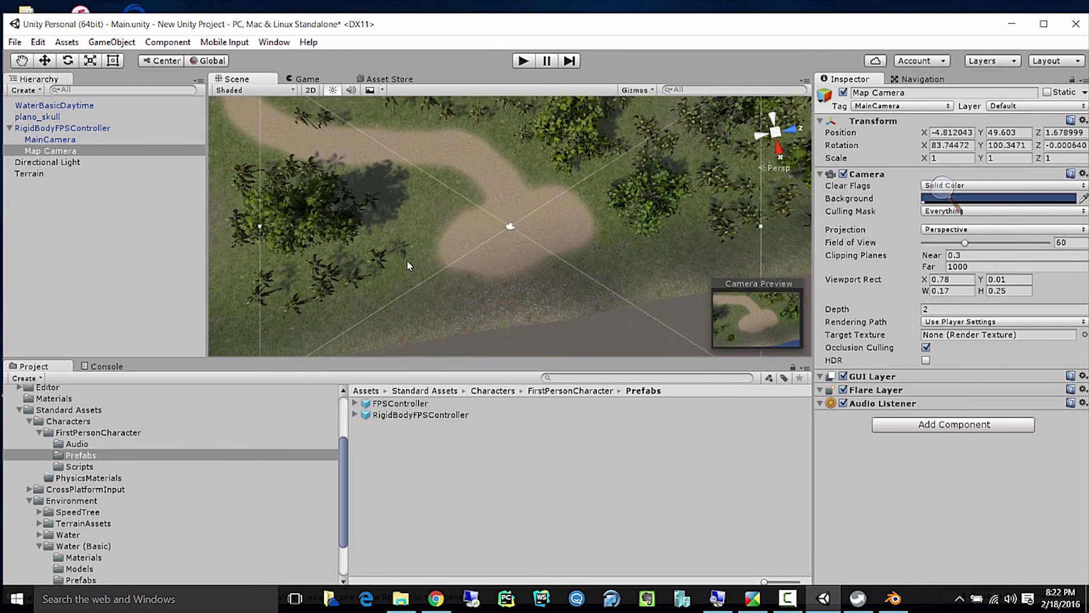
{"action": "left_click_drag", "start_coordinate": [611, 106], "coordinate": [562, 190], "text": "alt"}
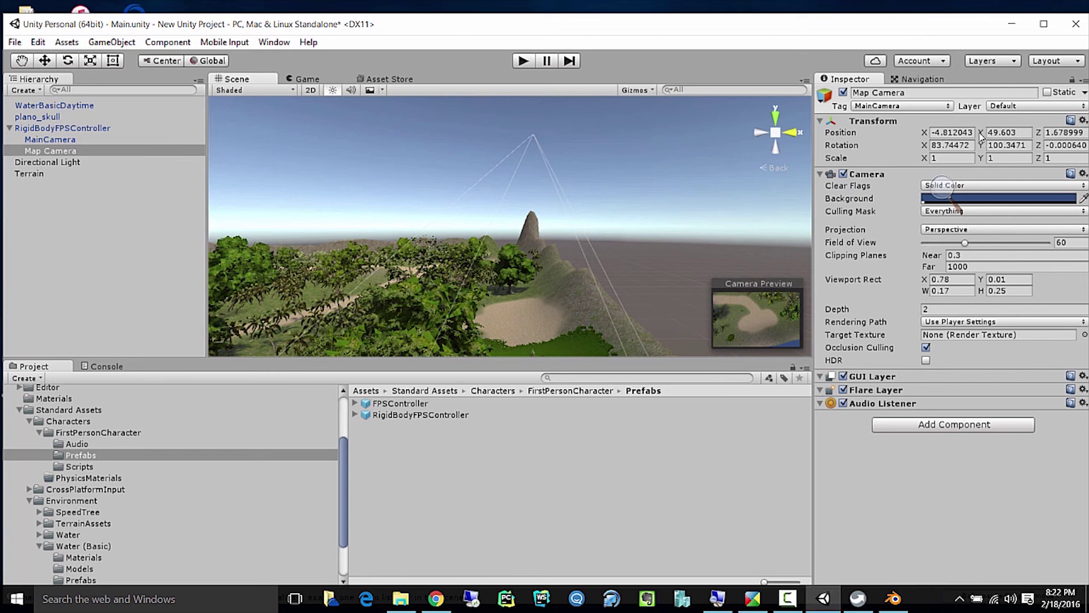
{"action": "left_click", "coordinate": [980, 135]}
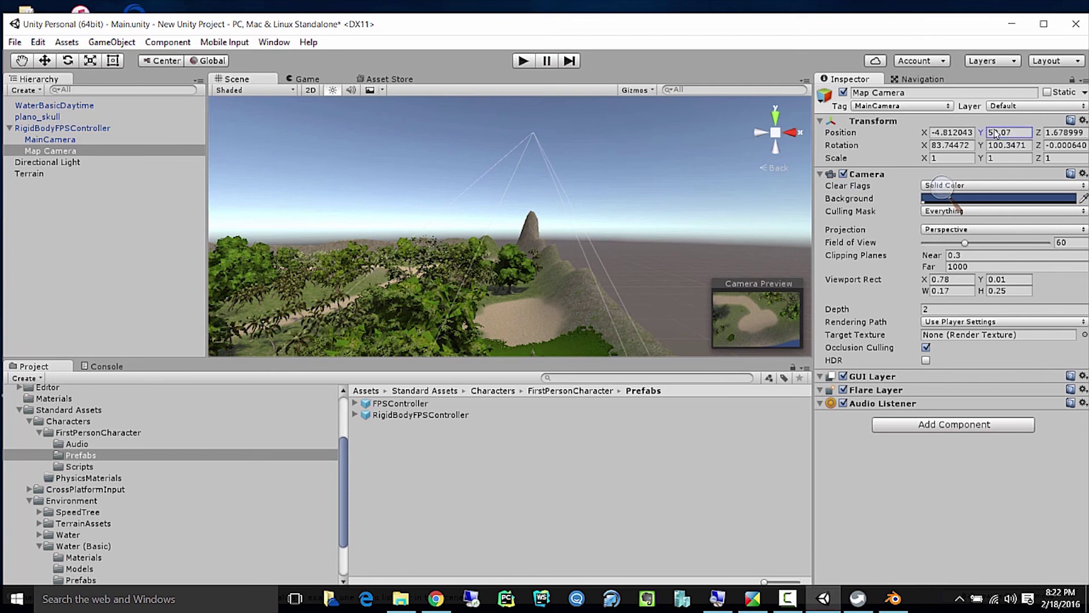
{"action": "left_click_drag", "start_coordinate": [984, 135], "coordinate": [378, 84]}
Play-test the minimap while walking the character along the path, stop the game and save the scene.
{"action": "left_click", "coordinate": [523, 61]}
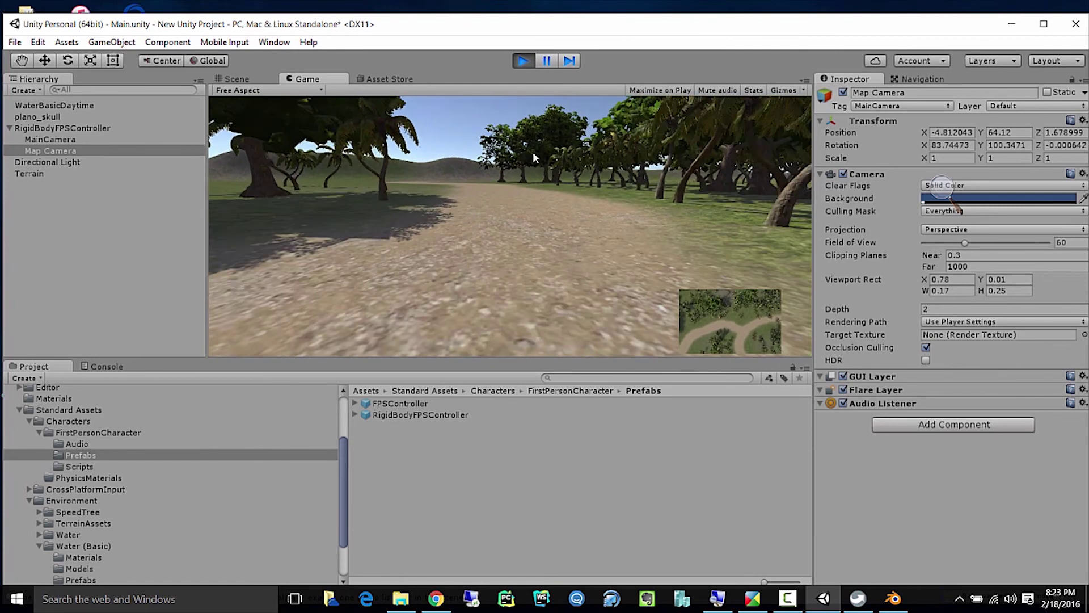
{"action": "key", "text": "ctrl+p"}
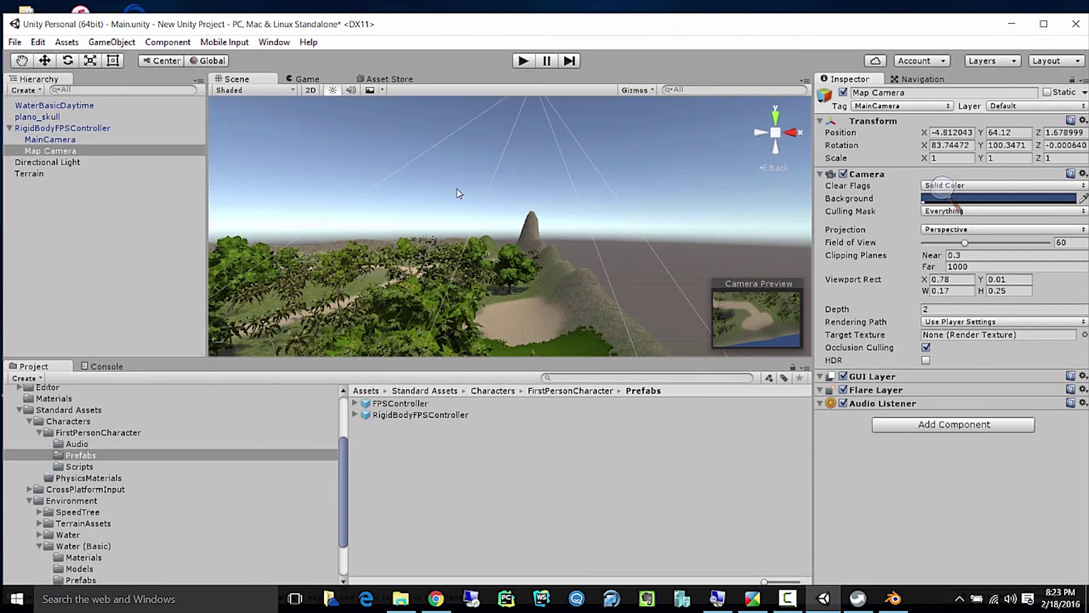
{"action": "left_click", "coordinate": [15, 42]}
{"action": "left_click", "coordinate": [57, 98]}
{"action": "left_click", "coordinate": [790, 599]}
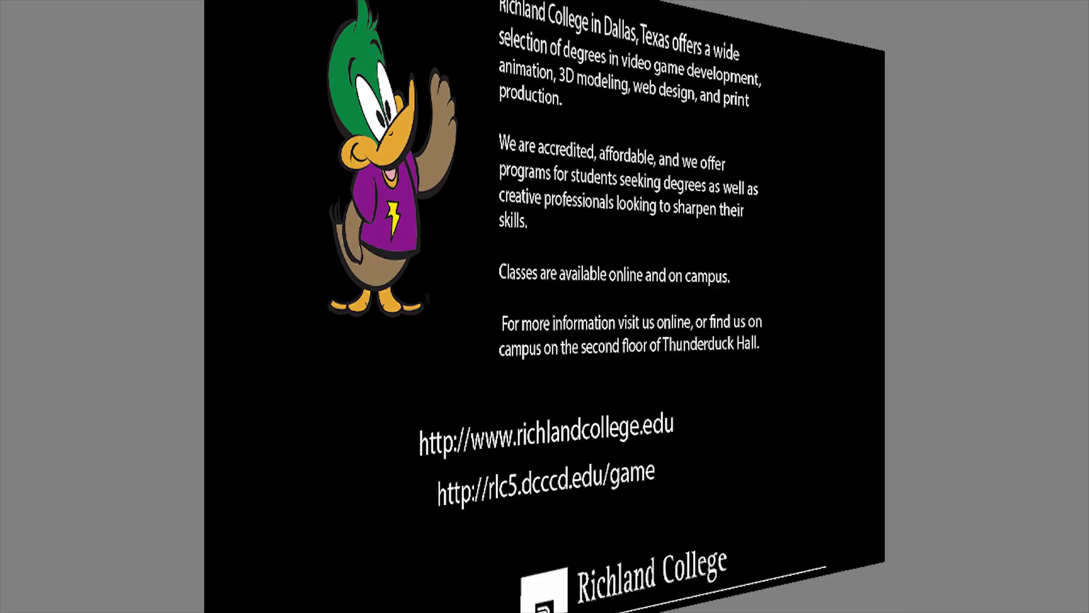